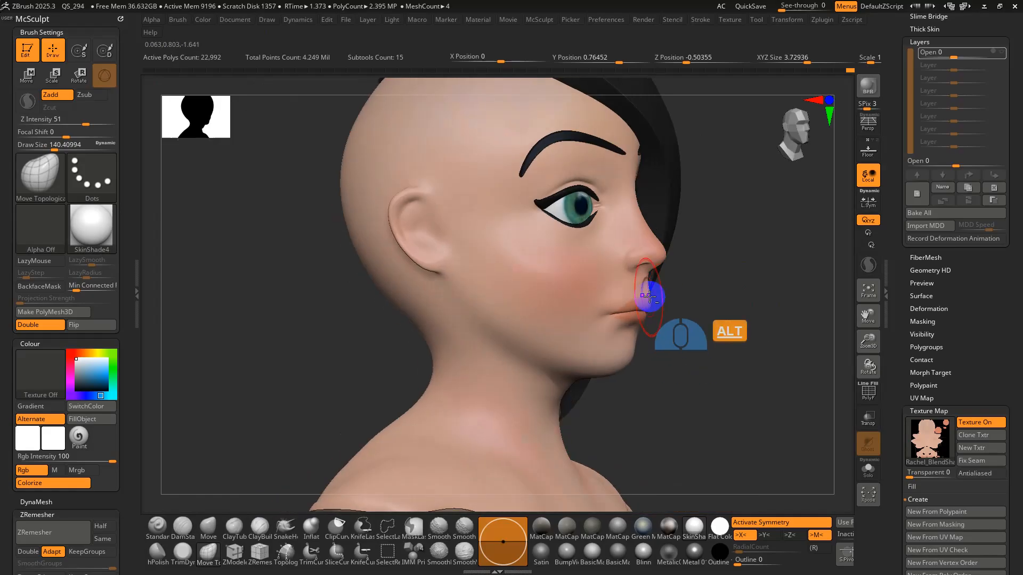
- Set the Open layer's intensity to 1 and display the polyframe on the opened mouth
{"action": "left_click", "coordinate": [961, 55], "text": "alt"}
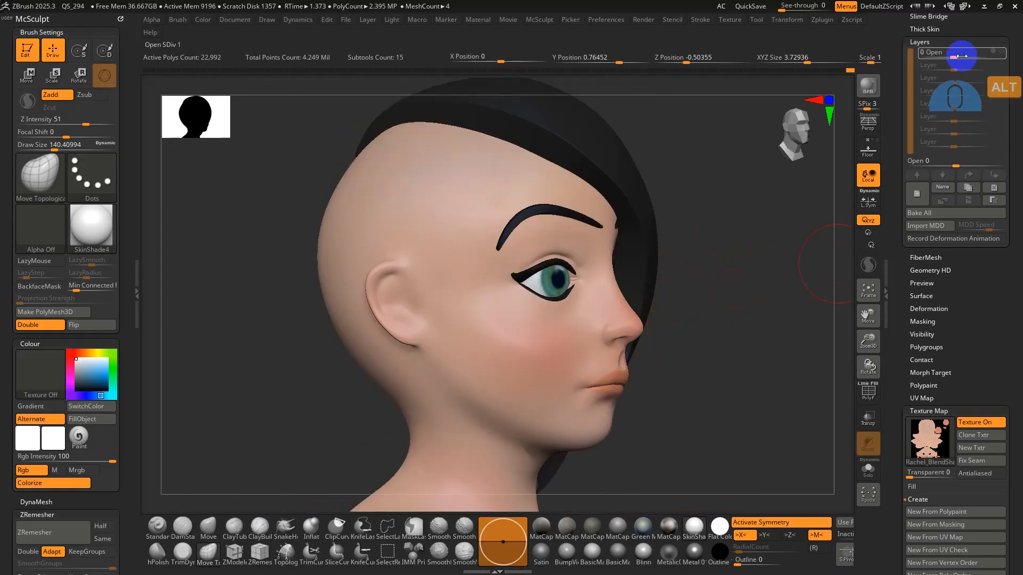
{"action": "left_click_drag", "start_coordinate": [967, 56], "coordinate": [992, 64]}
{"action": "mouse_move", "coordinate": [696, 384]}
{"action": "right_mouse_down", "text": "alt"}
{"action": "mouse_move", "coordinate": [591, 323]}
{"action": "mouse_move", "coordinate": [537, 361]}
{"action": "mouse_move", "coordinate": [525, 452]}
{"action": "mouse_move", "coordinate": [493, 231]}
{"action": "right_mouse_up", "text": "alt"}
{"action": "key", "text": "shift+f"}
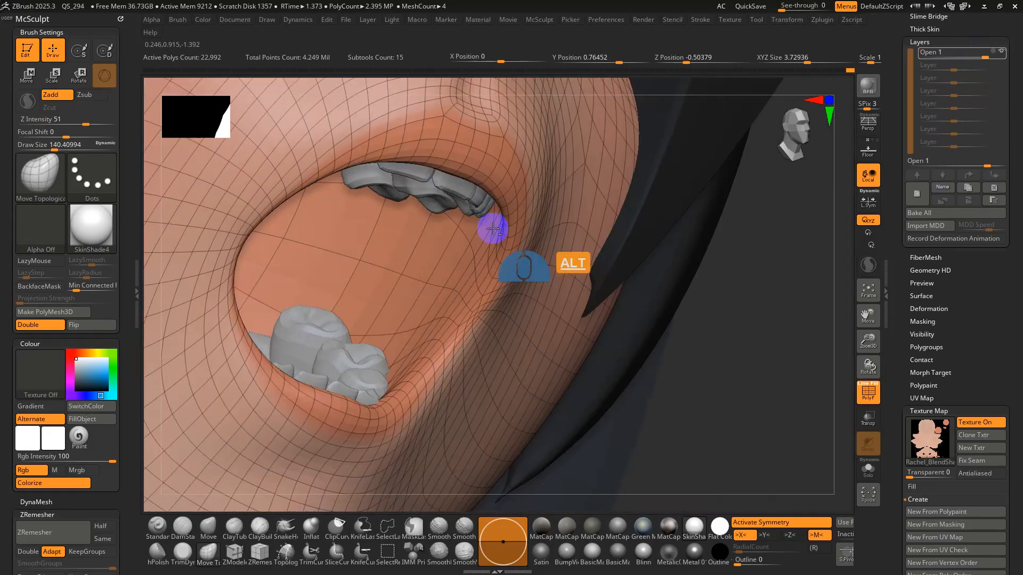
- Reduce the Move Topological brush's draw size to about 13 and turn off dynamic subdivision to inspect the mouth-corner polygons
{"action": "key", "text": "s"}
{"action": "left_click_drag", "start_coordinate": [482, 312], "coordinate": [470, 311]}
{"action": "mouse_move", "coordinate": [470, 311]}
{"action": "right_mouse_down"}
{"action": "mouse_move", "coordinate": [496, 333]}
{"action": "mouse_move", "coordinate": [479, 296]}
{"action": "right_mouse_up"}
{"action": "key", "text": "s"}
{"action": "left_click_drag", "start_coordinate": [479, 297], "coordinate": [478, 297]}
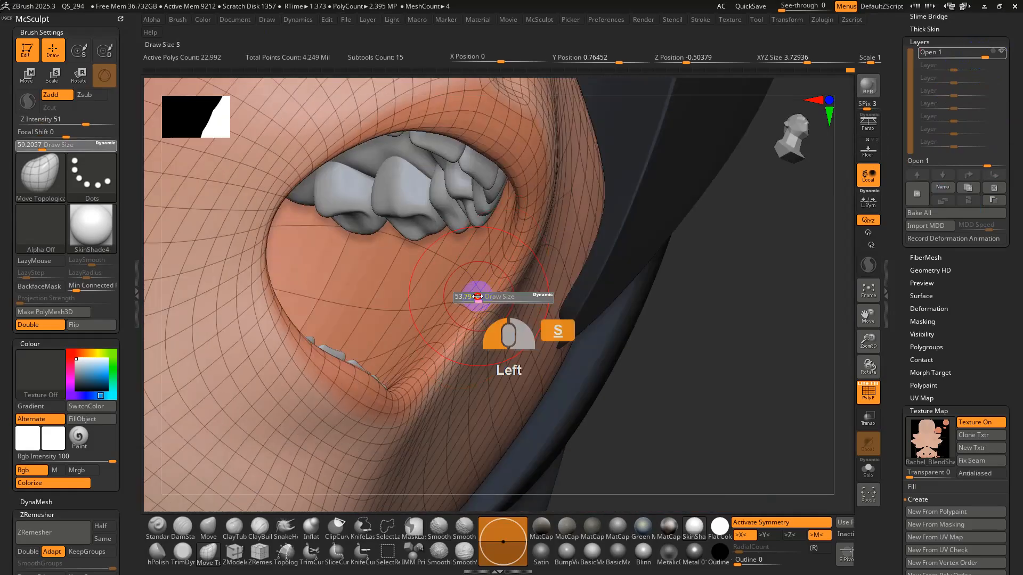
{"action": "right_click_drag", "start_coordinate": [405, 297], "coordinate": [510, 310], "text": "alt"}
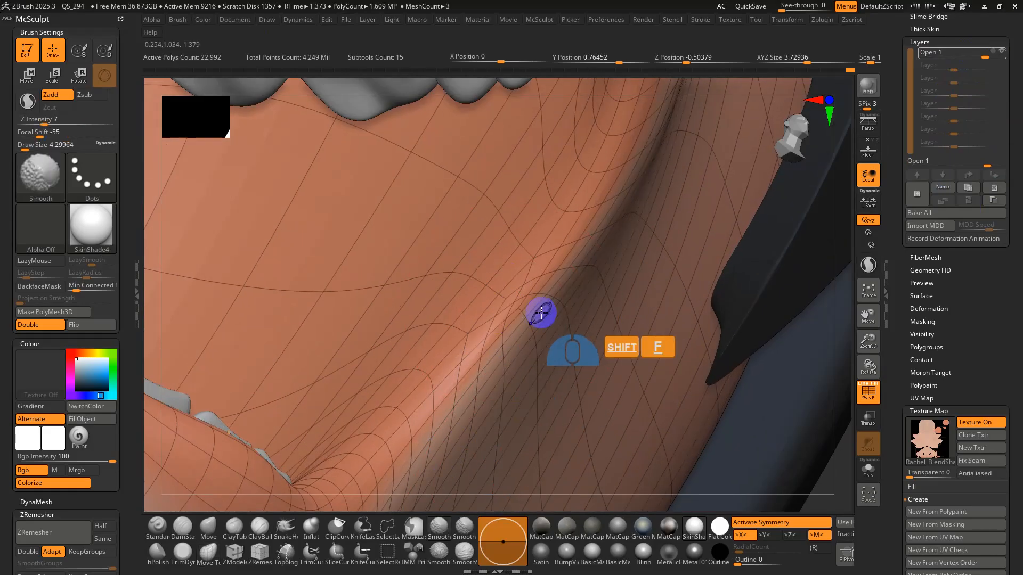
{"action": "key", "text": "shift+d"}
{"action": "mouse_move", "coordinate": [516, 298]}
{"action": "right_mouse_down", "text": "alt"}
{"action": "mouse_move", "coordinate": [528, 359]}
{"action": "mouse_move", "coordinate": [451, 303]}
{"action": "mouse_move", "coordinate": [515, 290]}
{"action": "right_mouse_up", "text": "alt"}
{"action": "key", "text": "s"}
{"action": "key", "text": "s"}
{"action": "left_click_drag", "start_coordinate": [515, 289], "coordinate": [506, 290]}
{"action": "mouse_move", "coordinate": [506, 290]}
{"action": "right_mouse_down", "text": "alt"}
{"action": "mouse_move", "coordinate": [497, 274]}
{"action": "mouse_move", "coordinate": [490, 317]}
{"action": "mouse_move", "coordinate": [553, 343]}
{"action": "mouse_move", "coordinate": [519, 303]}
{"action": "mouse_move", "coordinate": [525, 319]}
{"action": "mouse_move", "coordinate": [487, 297]}
{"action": "mouse_move", "coordinate": [550, 288]}
{"action": "right_mouse_up", "text": "alt"}
{"action": "key", "text": "shift+f"}
{"action": "key", "text": "shift+f"}
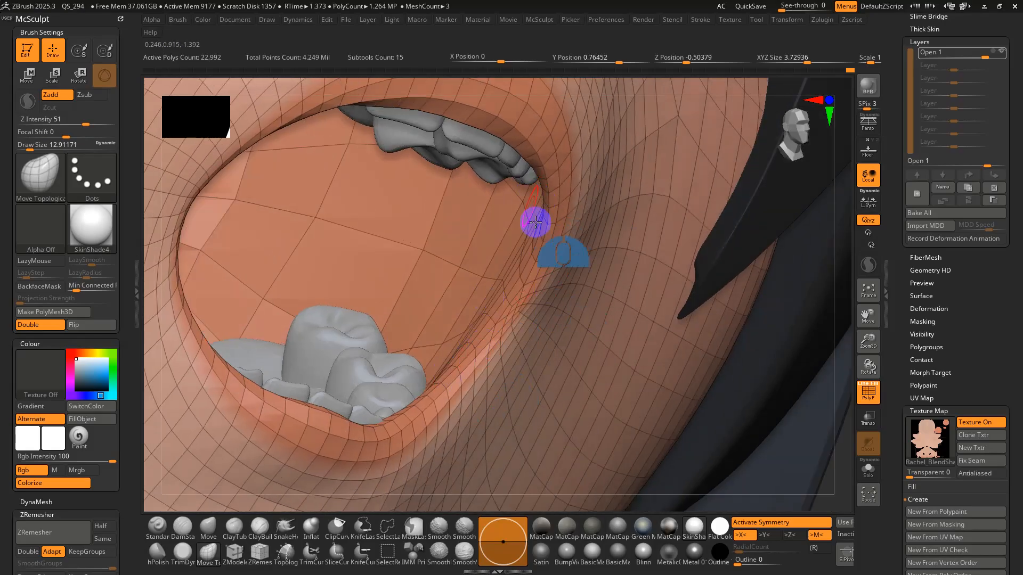
- Try to move points on the lower lip with the ZModeler brush
{"action": "left_click", "coordinate": [237, 554]}
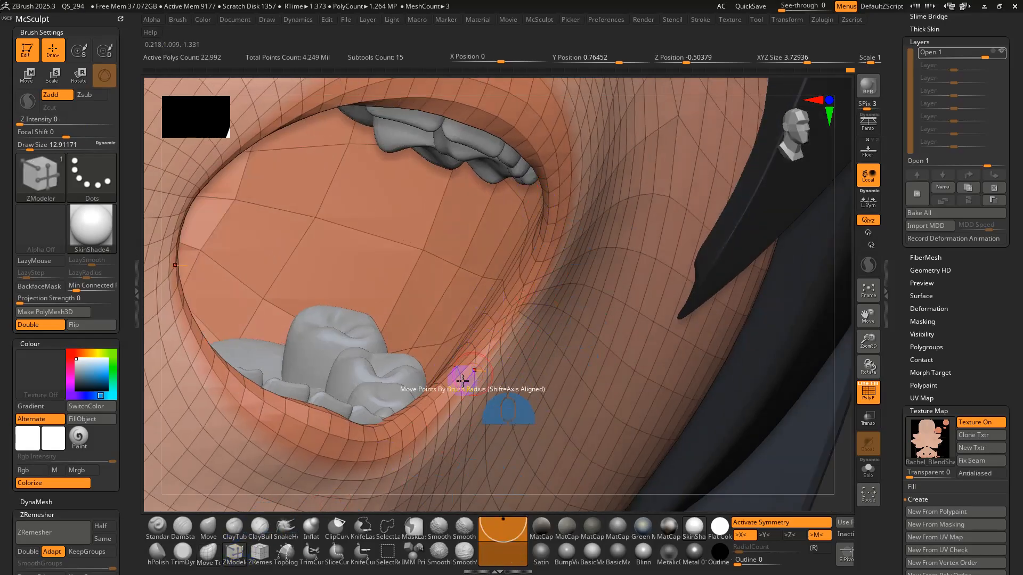
{"action": "left_click", "coordinate": [301, 437]}
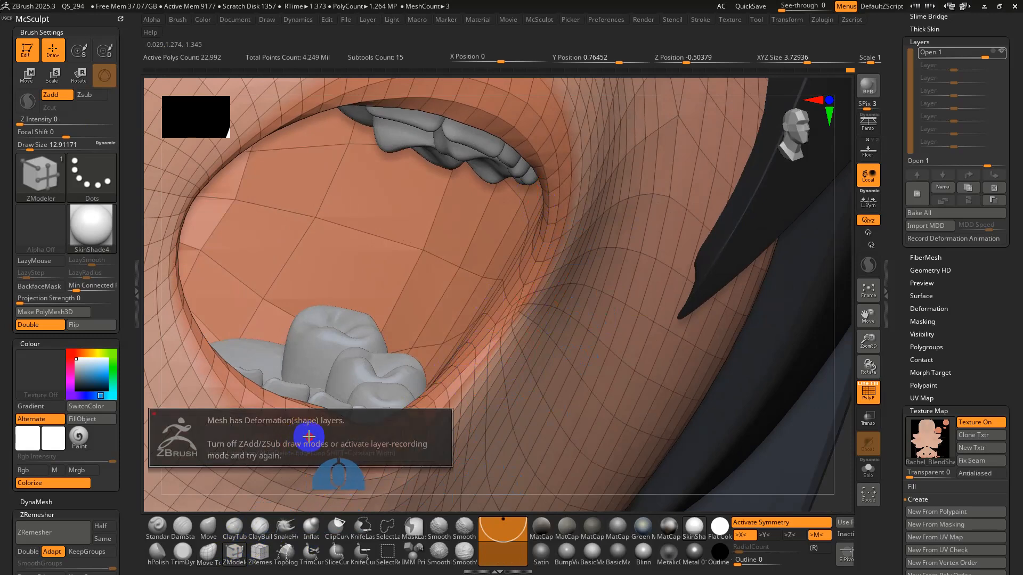
{"action": "left_click", "coordinate": [371, 434]}
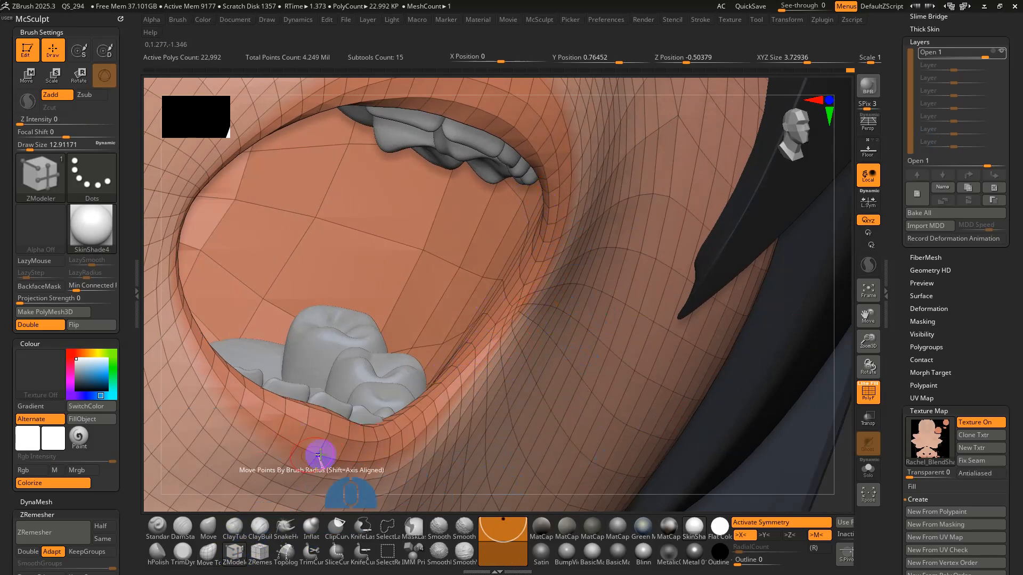
- Turn off the polyframe display and enlarge the ZModeler brush's draw size to about 71
{"action": "right_click_drag", "start_coordinate": [498, 434], "coordinate": [543, 324]}
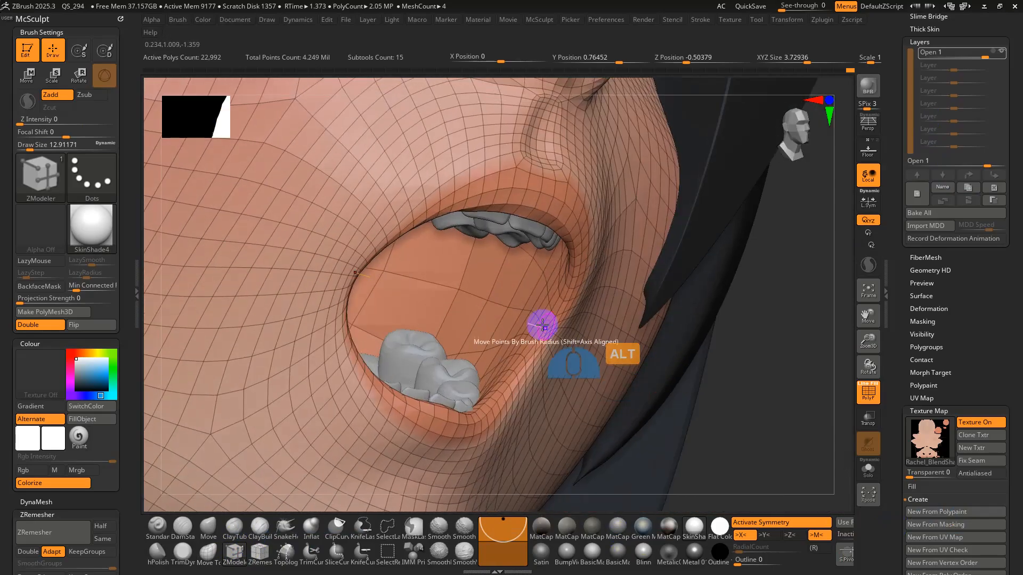
{"action": "key", "text": "shift+f"}
{"action": "key", "text": "shift+f"}
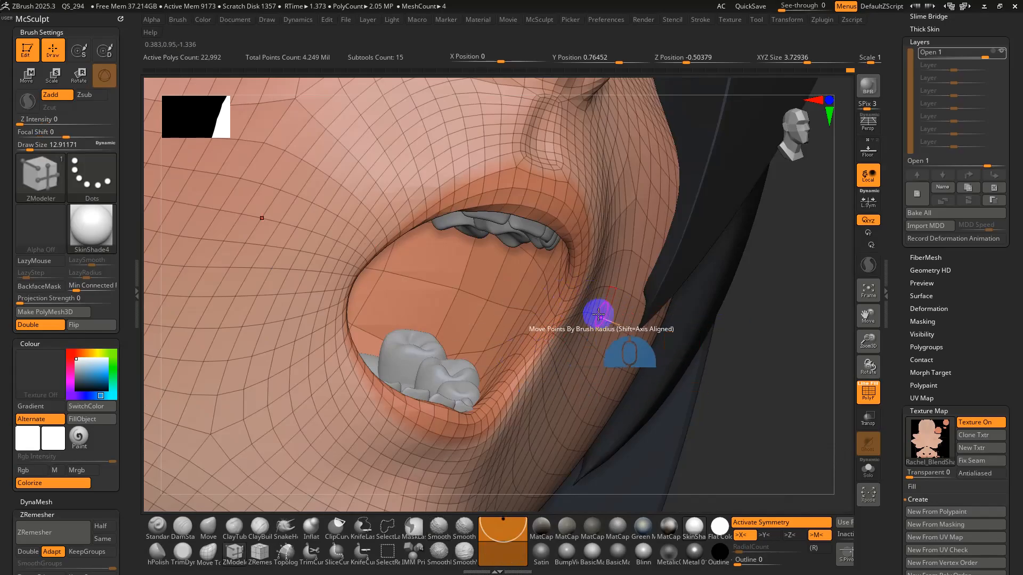
{"action": "key", "text": "shift+f"}
{"action": "right_click_drag", "start_coordinate": [721, 370], "coordinate": [588, 322], "text": "alt"}
{"action": "right_click_drag", "start_coordinate": [482, 307], "coordinate": [538, 347], "text": "alt"}
{"action": "key", "text": "s"}
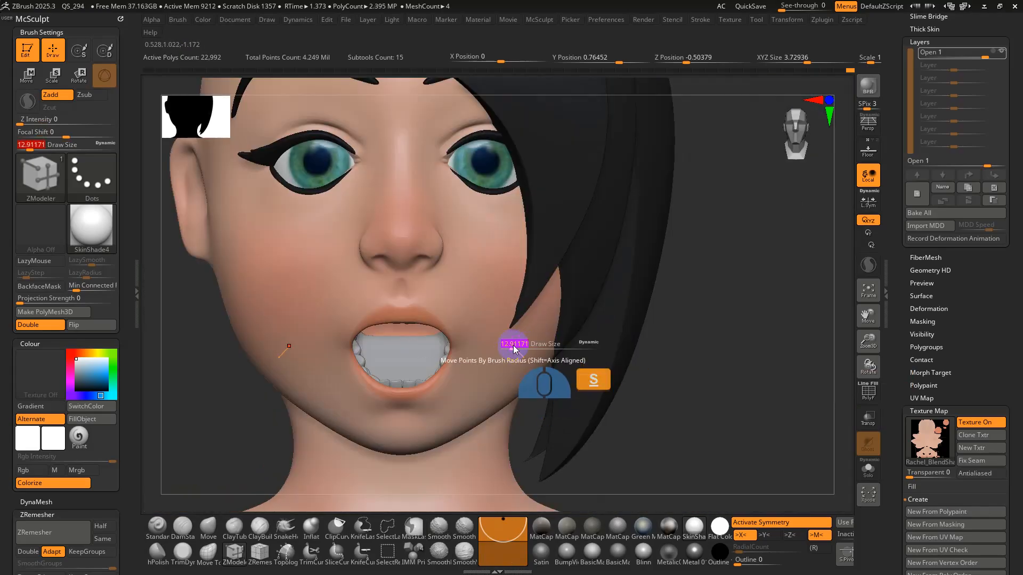
{"action": "left_click_drag", "start_coordinate": [514, 347], "coordinate": [532, 348]}
{"action": "right_click_drag", "start_coordinate": [531, 348], "coordinate": [540, 338]}
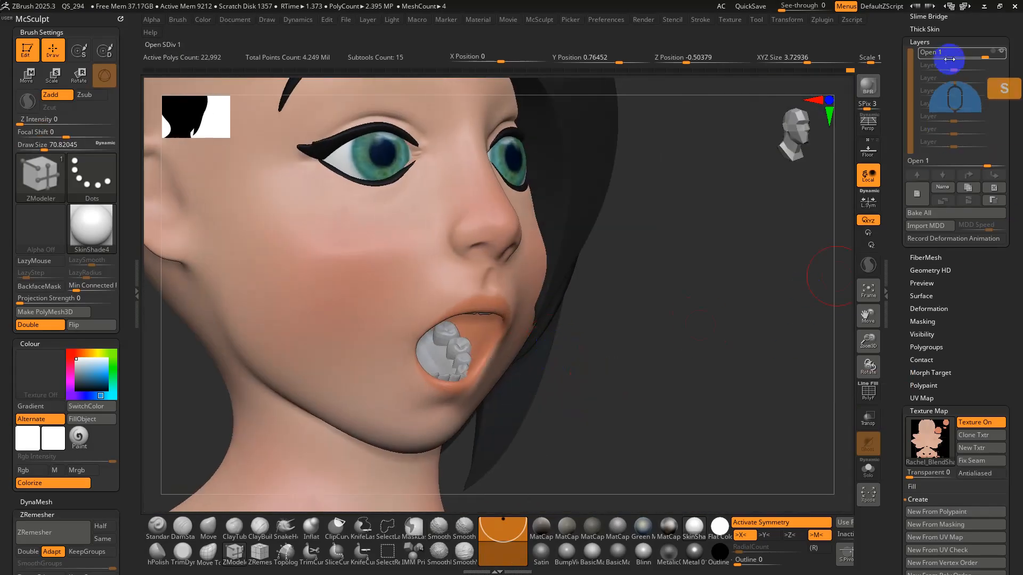
- Preview the mouth movement by lowering the Open layer's intensity to 0 and raising it back to 1
{"action": "mouse_move", "coordinate": [954, 54]}
{"action": "left_mouse_down"}
{"action": "mouse_move", "coordinate": [989, 59]}
{"action": "mouse_move", "coordinate": [951, 54]}
{"action": "left_mouse_up"}
{"action": "right_click_drag", "start_coordinate": [356, 366], "coordinate": [380, 424], "text": "alt"}
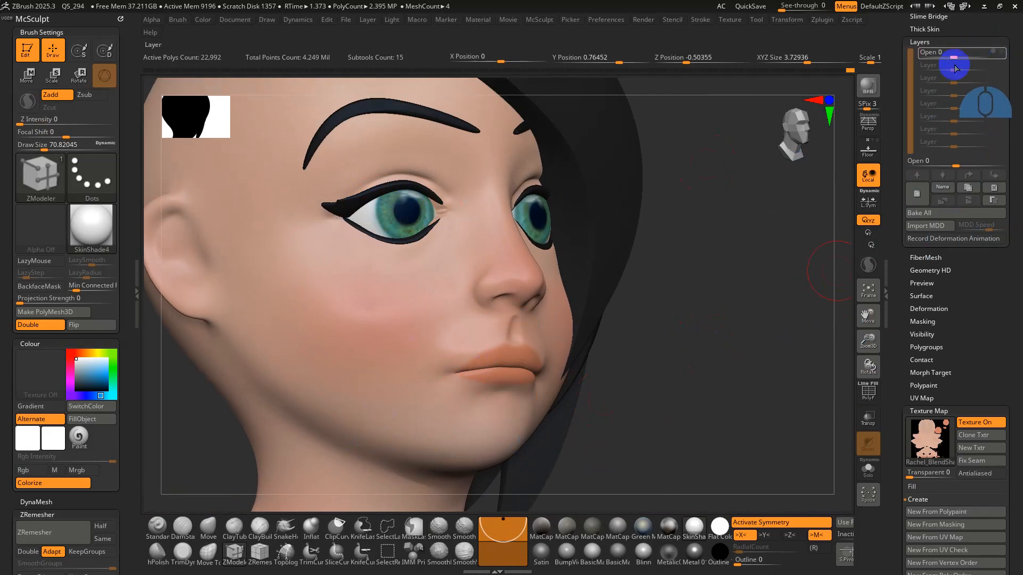
{"action": "left_click_drag", "start_coordinate": [954, 55], "coordinate": [991, 61]}
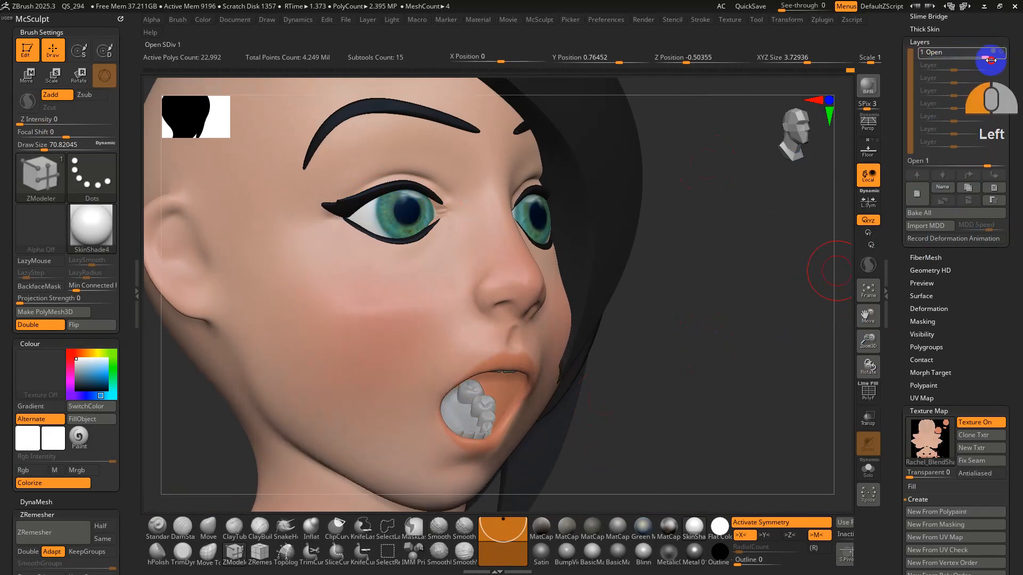
{"action": "right_click_drag", "start_coordinate": [504, 425], "coordinate": [500, 361], "text": "alt"}
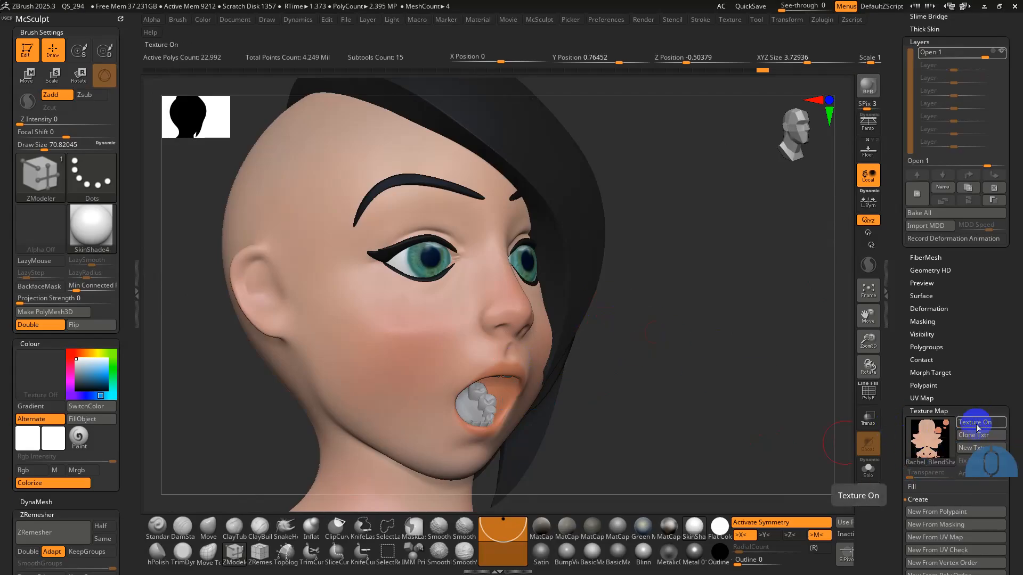
- Compare the head with its texture map and polypaint toggled, leaving the texture off and Colorize on
{"action": "left_click", "coordinate": [58, 483]}
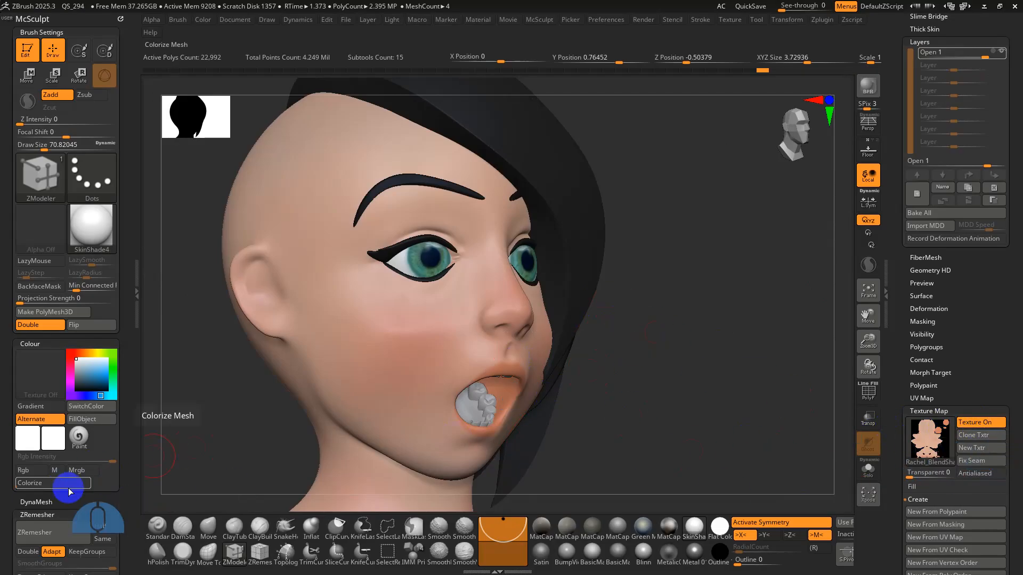
{"action": "left_click", "coordinate": [980, 422]}
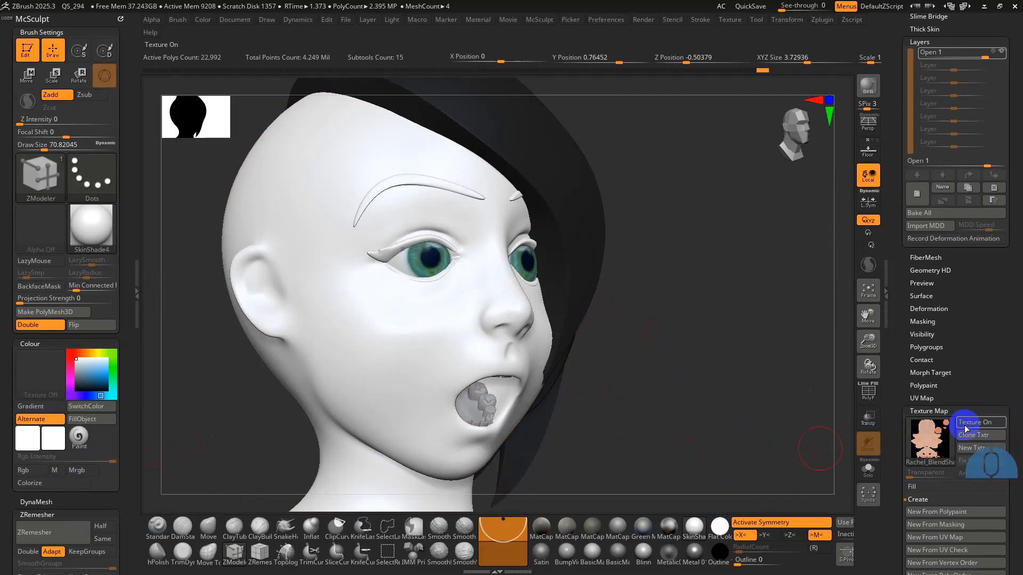
{"action": "left_click", "coordinate": [29, 485]}
{"action": "left_click", "coordinate": [35, 486]}
{"action": "left_click", "coordinate": [35, 486]}
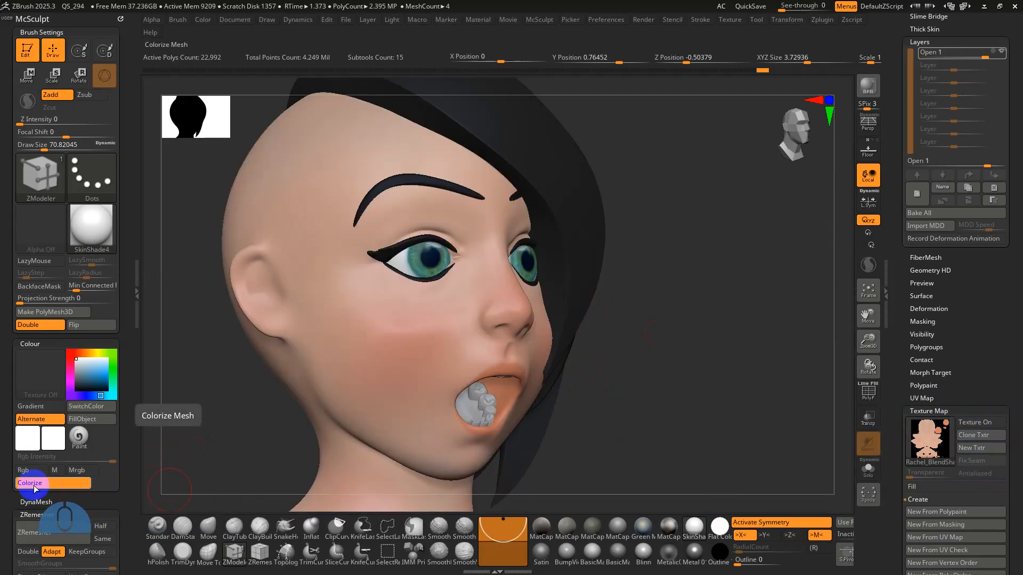
{"action": "left_click", "coordinate": [35, 486]}
{"action": "left_click", "coordinate": [35, 486]}
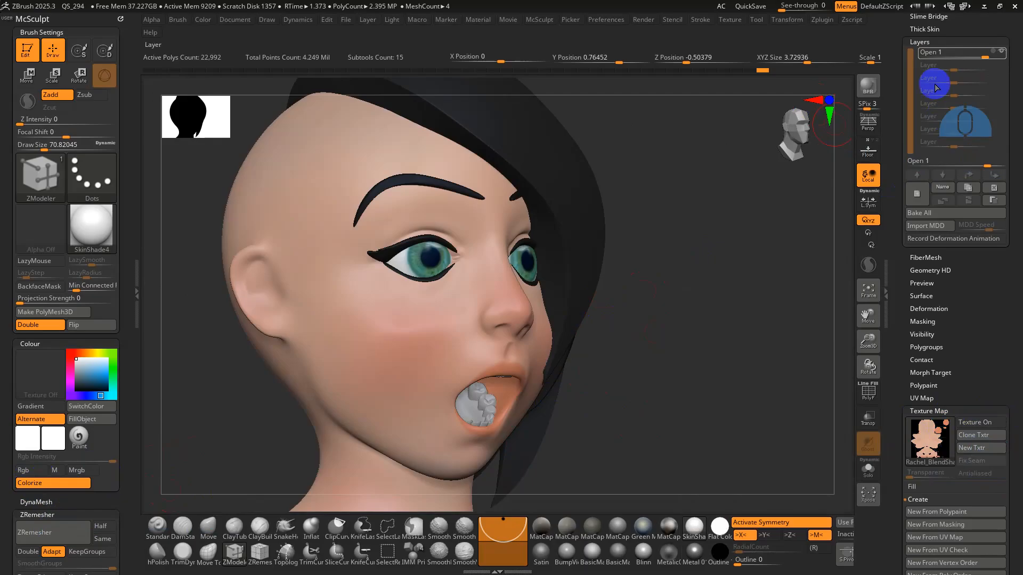
- Save the tool as Rachel_BlendShape_05.ztl in the CHR_Rachel folder
{"action": "left_click_drag", "start_coordinate": [897, 73], "coordinate": [924, 294]}
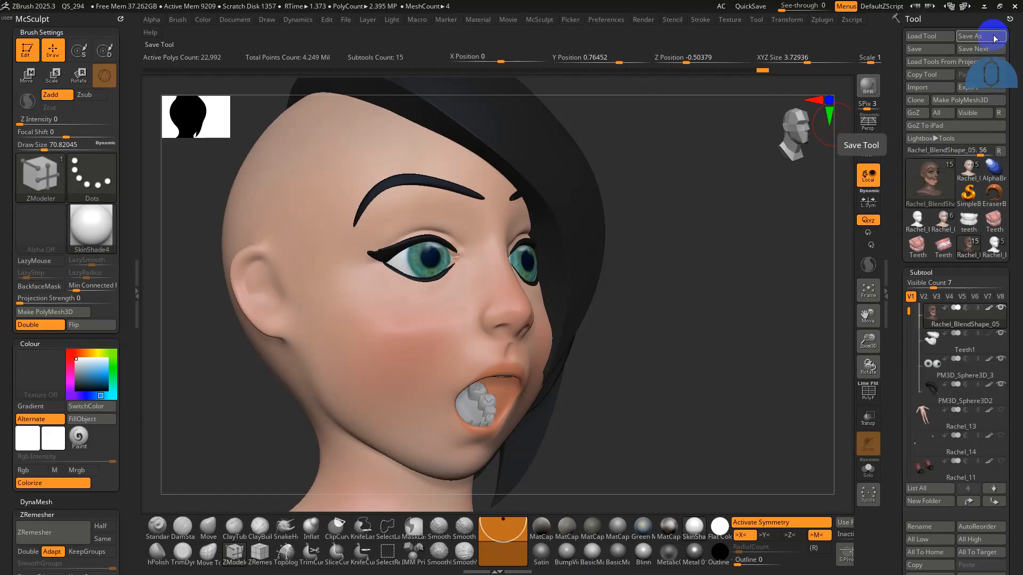
{"action": "right_click_drag", "start_coordinate": [580, 343], "coordinate": [628, 336]}
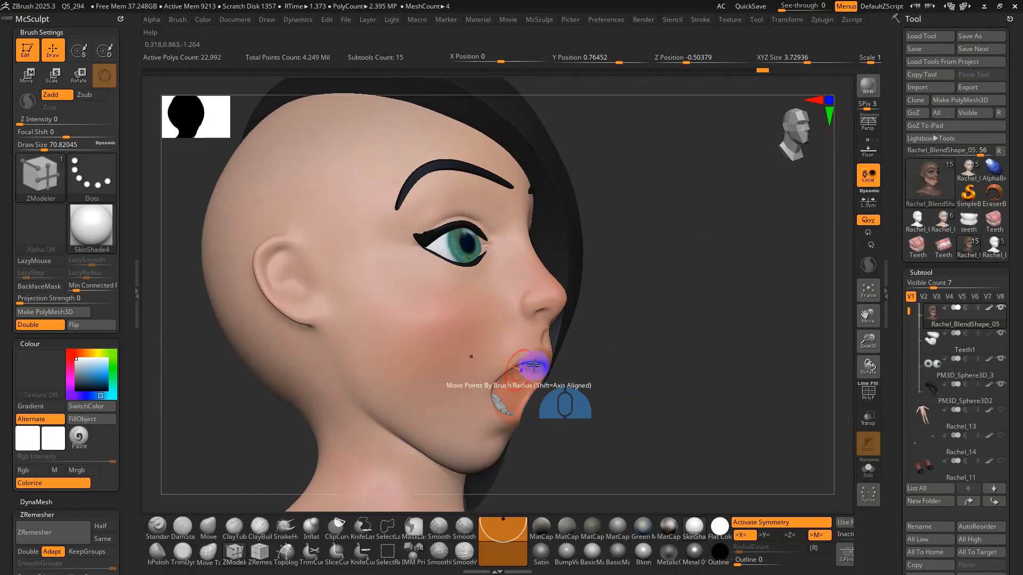
{"action": "right_click_drag", "start_coordinate": [563, 388], "coordinate": [612, 411]}
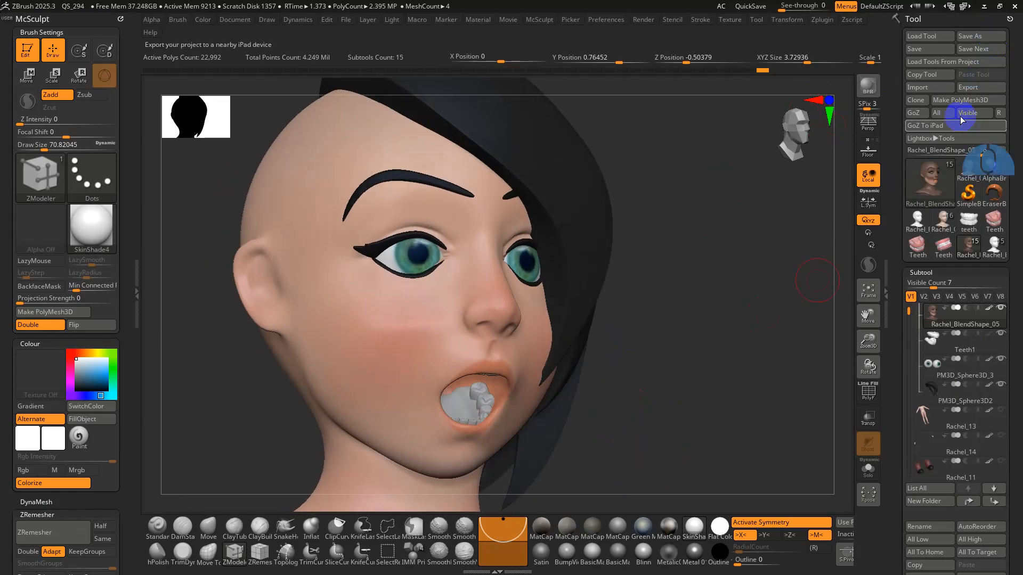
{"action": "left_click", "coordinate": [996, 37]}
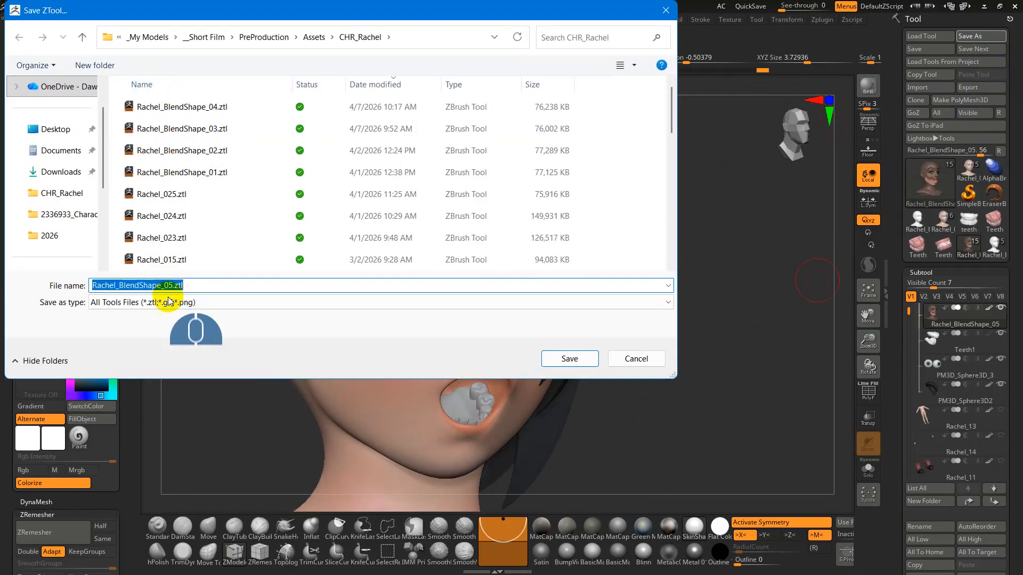
{"action": "left_click", "coordinate": [568, 359]}
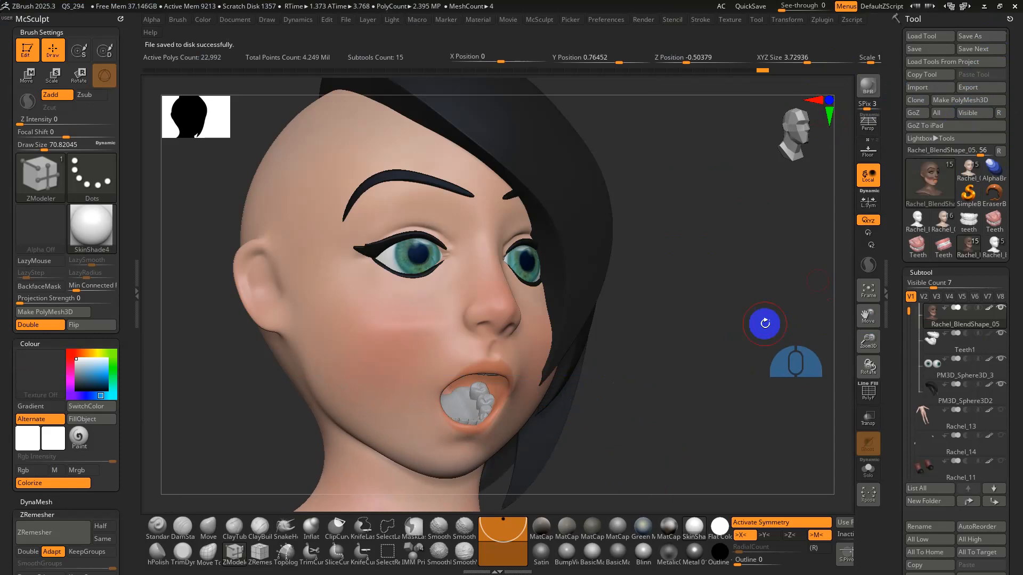
- Lower the Open layer's intensity until the mouth closes
{"action": "left_click_drag", "start_coordinate": [901, 347], "coordinate": [886, 194]}
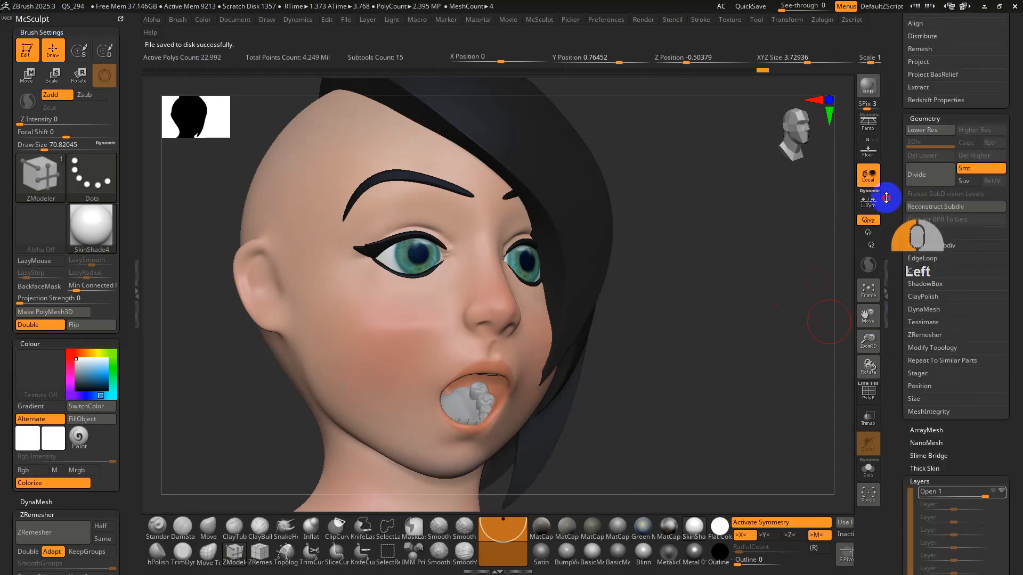
{"action": "left_click_drag", "start_coordinate": [985, 316], "coordinate": [957, 312]}
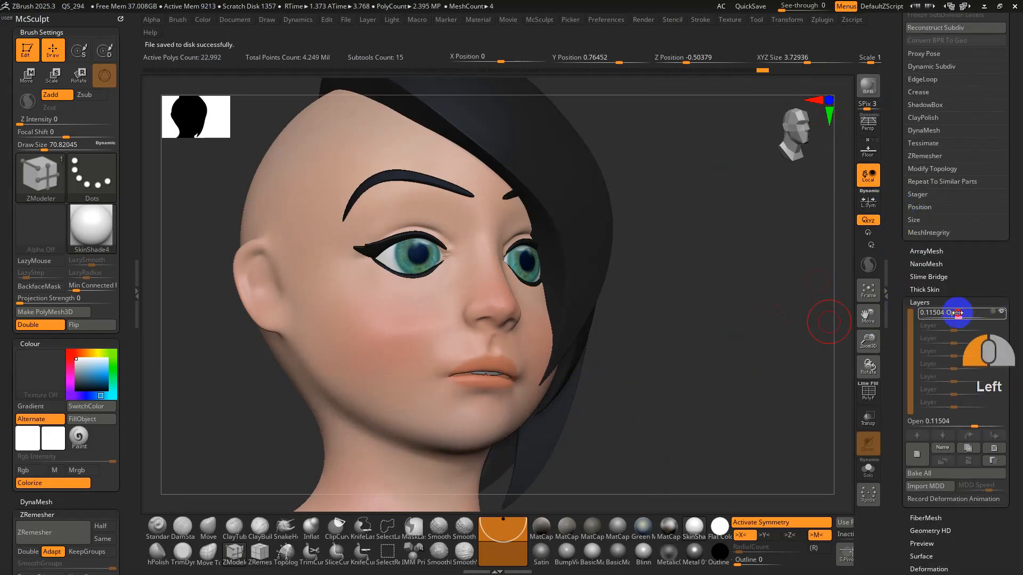
- Switch to the Stop Staring PDF in Acrobat and read the Open shape instructions on page 114
{"action": "key", "text": "super+Tab"}
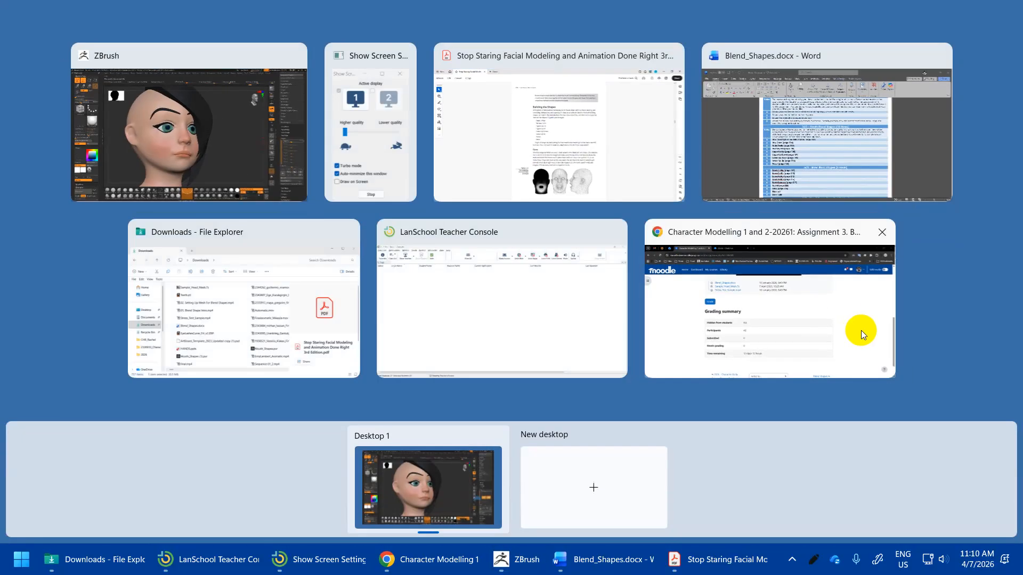
{"action": "left_click", "coordinate": [575, 146]}
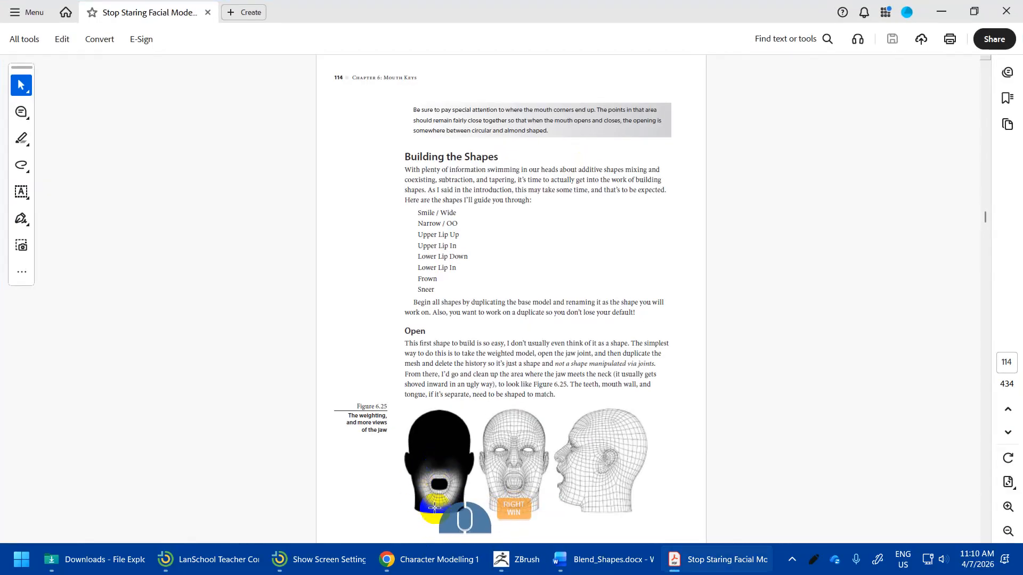
{"action": "scroll", "coordinate": [509, 460], "scroll_direction": "down", "scroll_amount": 3}
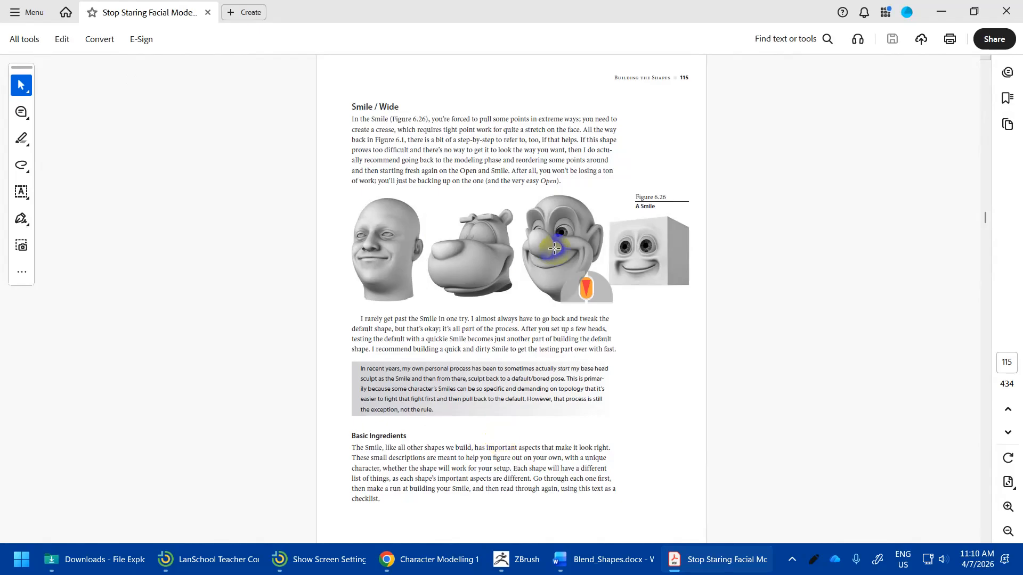
{"action": "scroll", "coordinate": [554, 248], "scroll_direction": "up", "scroll_amount": 3}
{"action": "scroll", "coordinate": [504, 388], "scroll_direction": "down", "scroll_amount": 3}
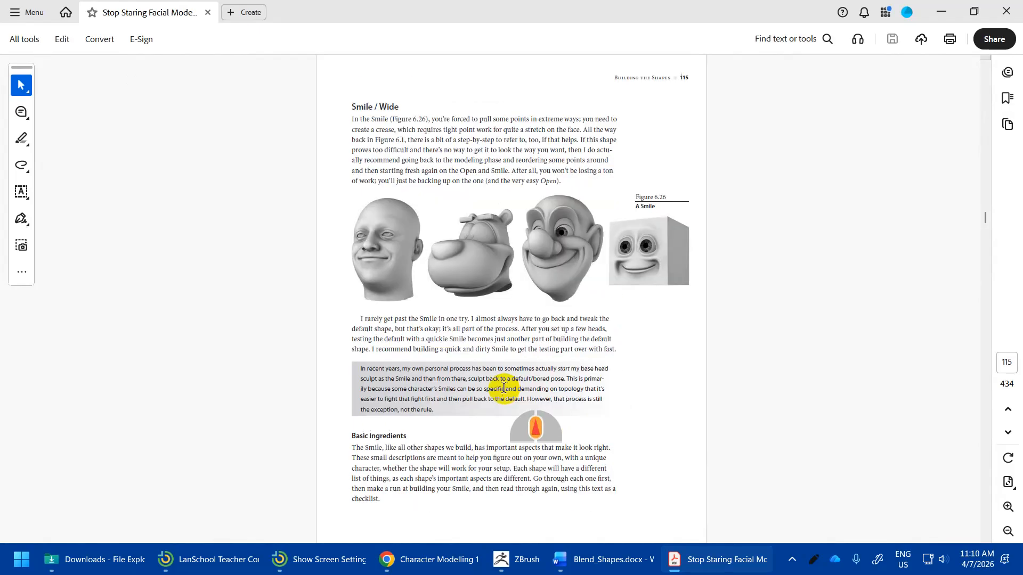
{"action": "scroll", "coordinate": [507, 297], "scroll_direction": "up", "scroll_amount": 3}
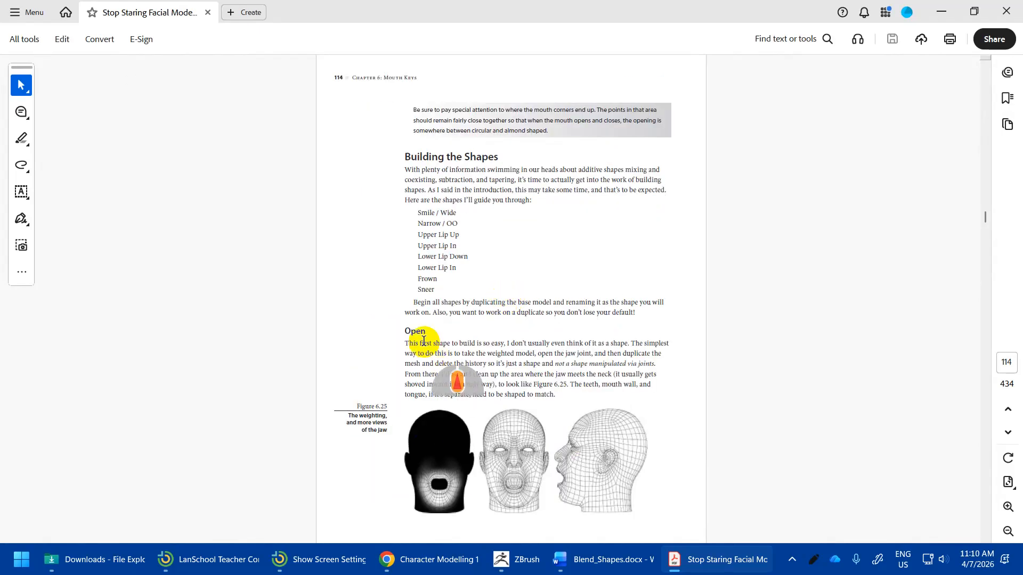
{"action": "left_click_drag", "start_coordinate": [410, 343], "coordinate": [622, 385]}
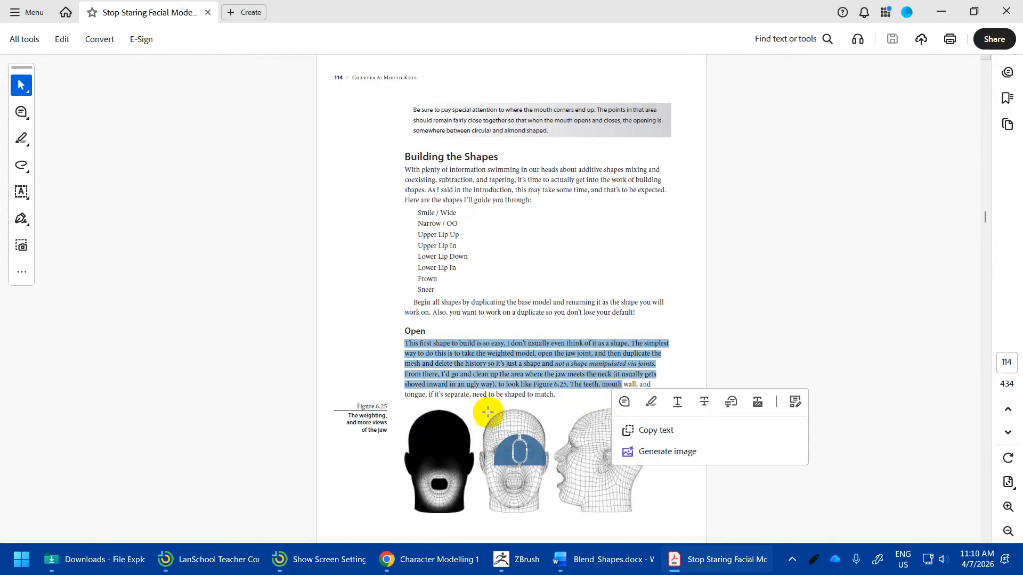
- Read the Smile shape's Inclusion guidelines on page 116
{"action": "scroll", "coordinate": [531, 384], "scroll_direction": "down", "scroll_amount": 3}
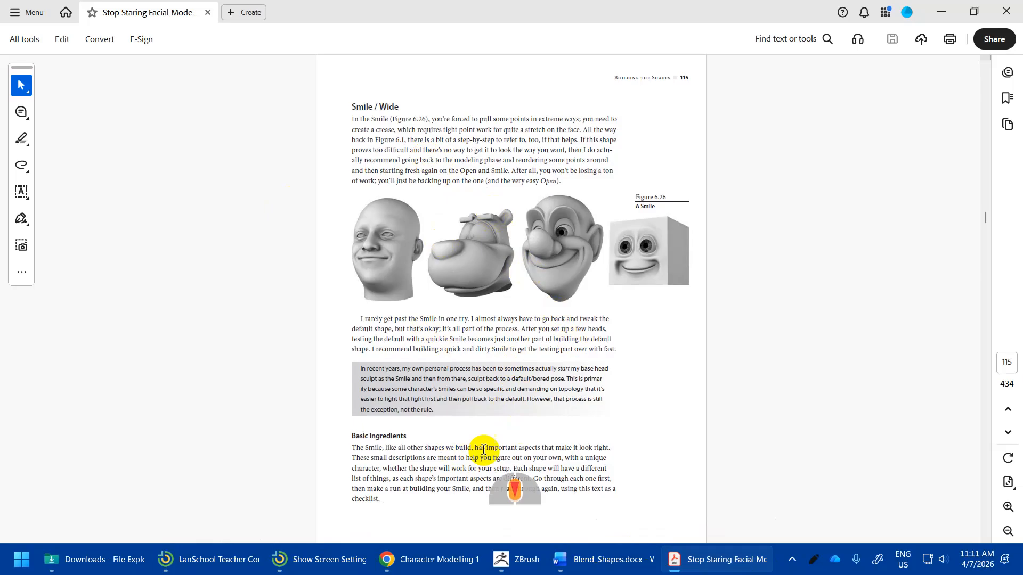
{"action": "scroll", "coordinate": [483, 450], "scroll_direction": "down", "scroll_amount": 1}
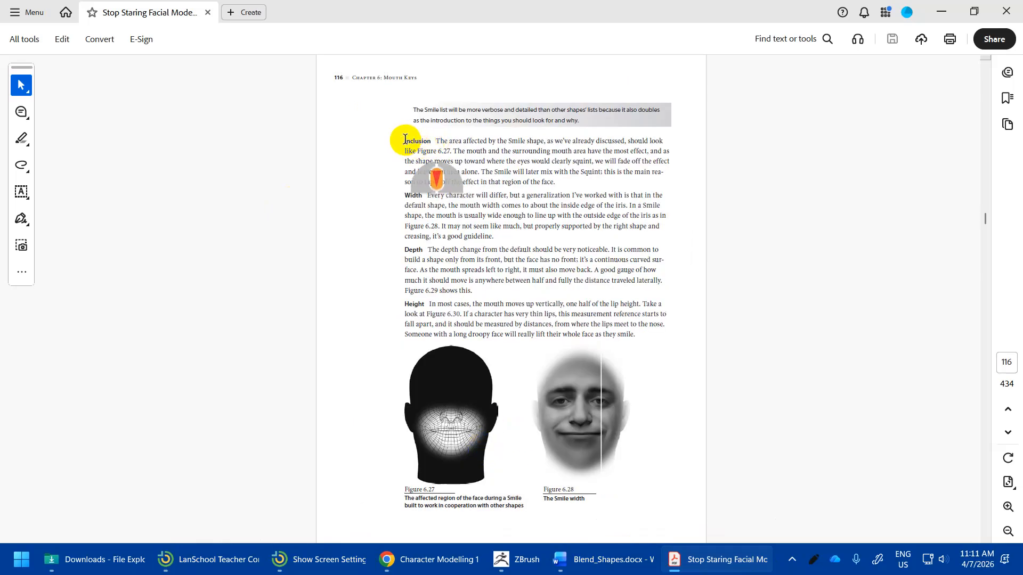
{"action": "left_click_drag", "start_coordinate": [404, 139], "coordinate": [649, 172]}
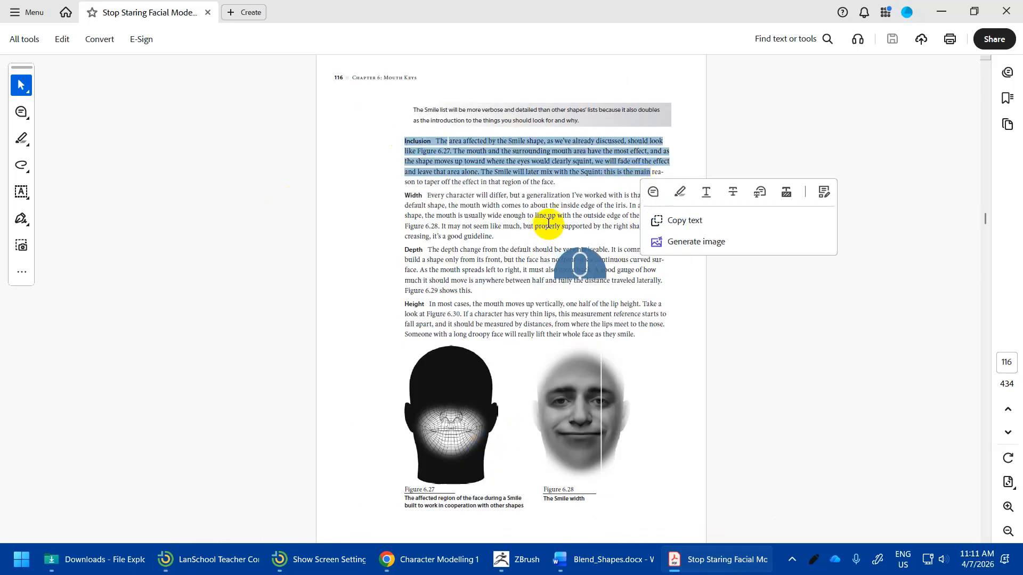
- Switch back to ZBrush and set the head's Open layer intensity to 0
{"action": "left_click", "coordinate": [444, 201]}
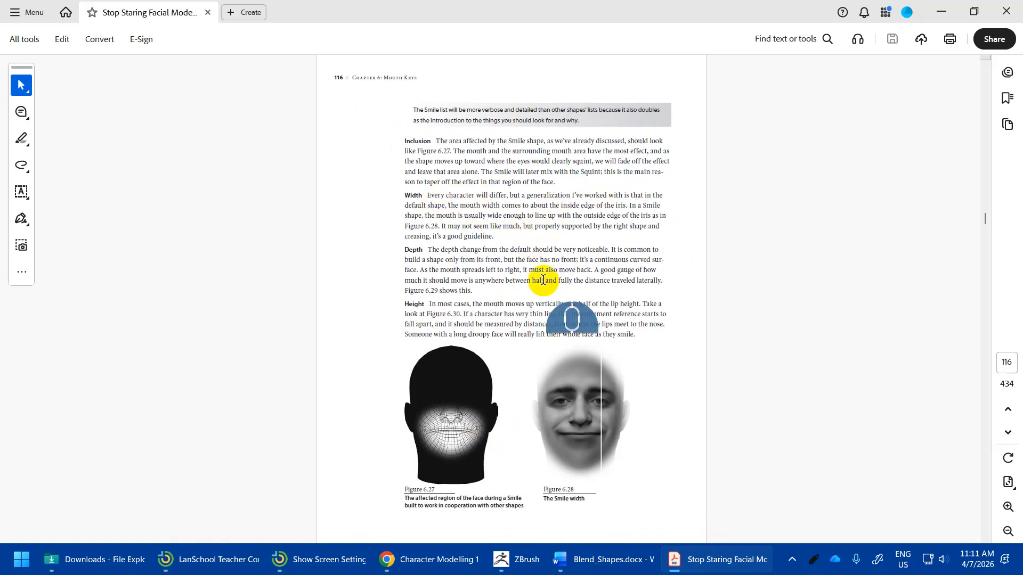
{"action": "key", "text": "alt+Tab"}
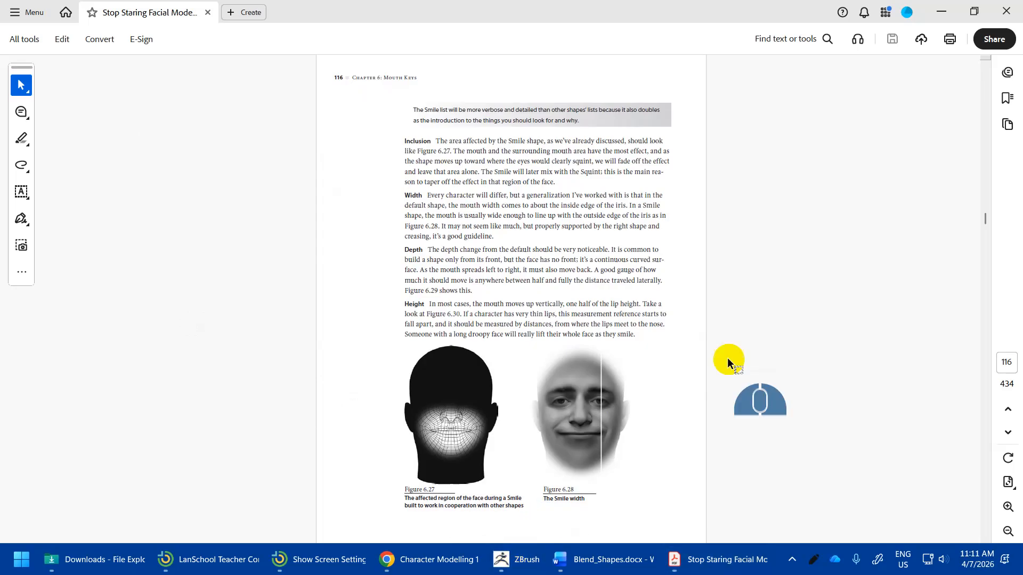
{"action": "left_click", "coordinate": [518, 559]}
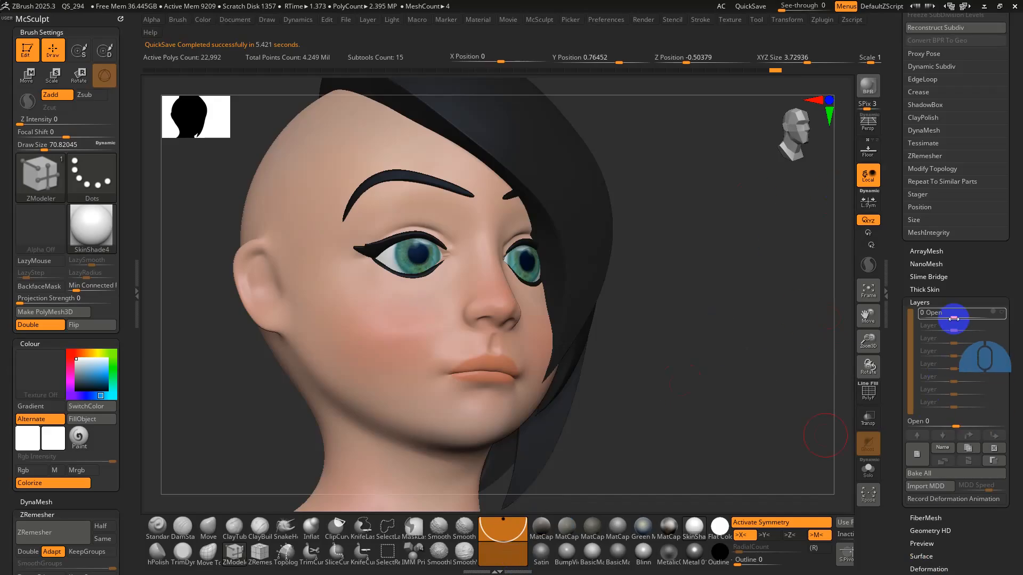
{"action": "mouse_move", "coordinate": [954, 315]}
{"action": "left_mouse_down"}
{"action": "mouse_move", "coordinate": [1001, 315]}
{"action": "mouse_move", "coordinate": [953, 315]}
{"action": "left_mouse_up"}
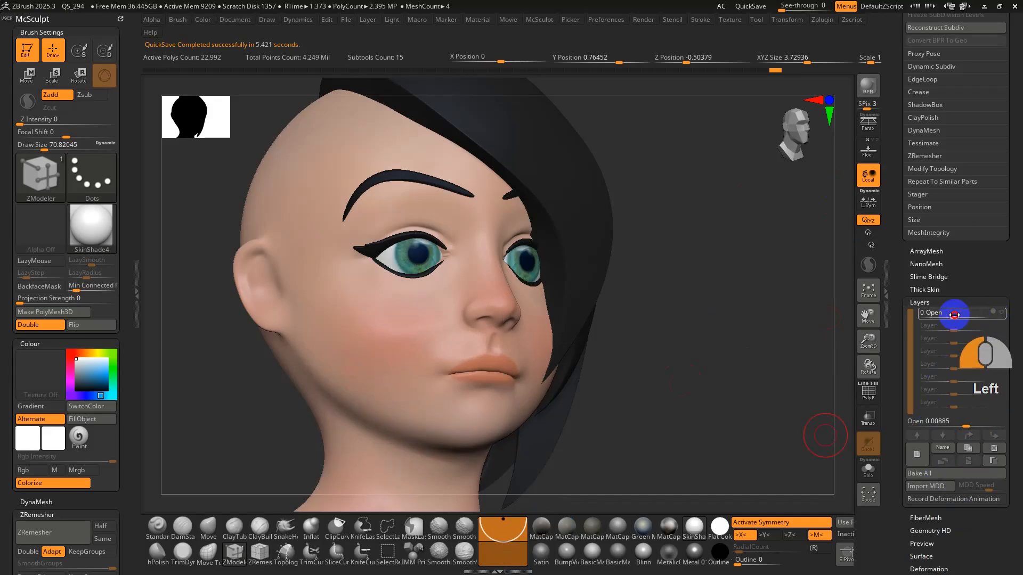
- Select the Teeth1 subtool and lower the intensity of its jaw-opening layer
{"action": "left_click_drag", "start_coordinate": [890, 103], "coordinate": [891, 253]}
{"action": "left_click", "coordinate": [933, 79]}
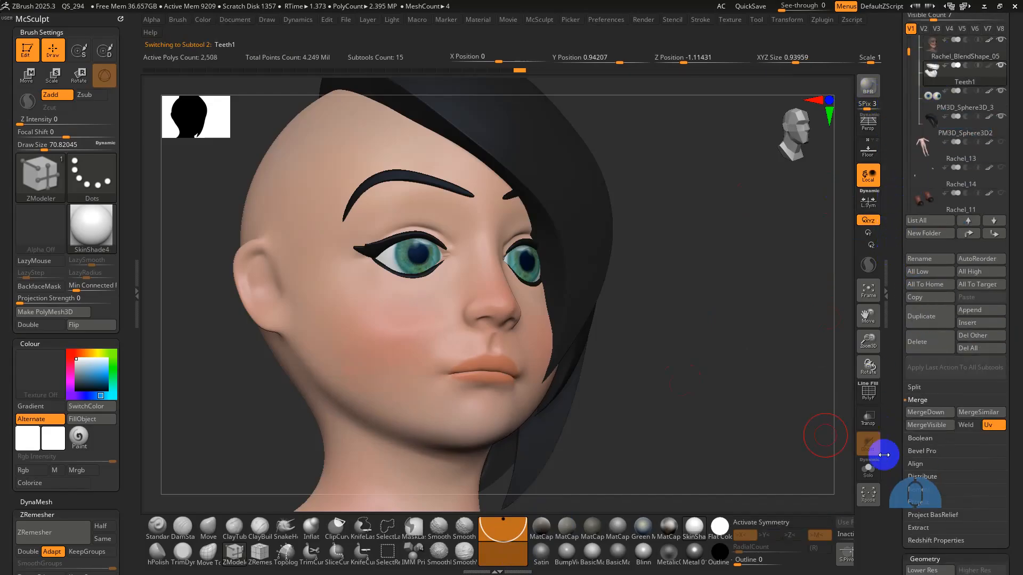
{"action": "left_click_drag", "start_coordinate": [890, 464], "coordinate": [949, 183]}
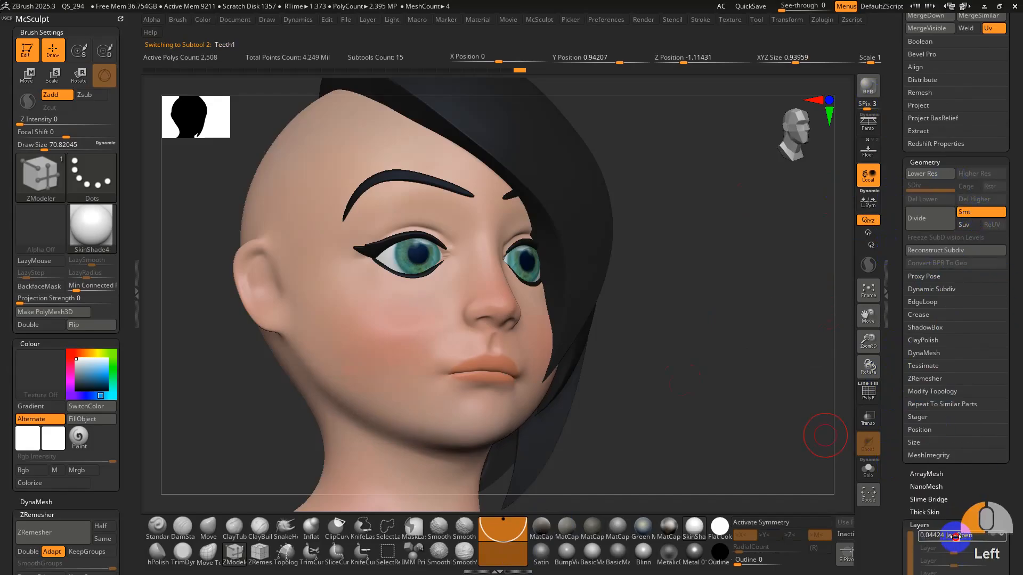
- Reselect the Rachel_BlendShape_05 head subtool and add a new sculpting layer to it
{"action": "left_click_drag", "start_coordinate": [895, 79], "coordinate": [908, 218]}
{"action": "left_click", "coordinate": [940, 213]}
{"action": "left_click_drag", "start_coordinate": [890, 297], "coordinate": [900, 155]}
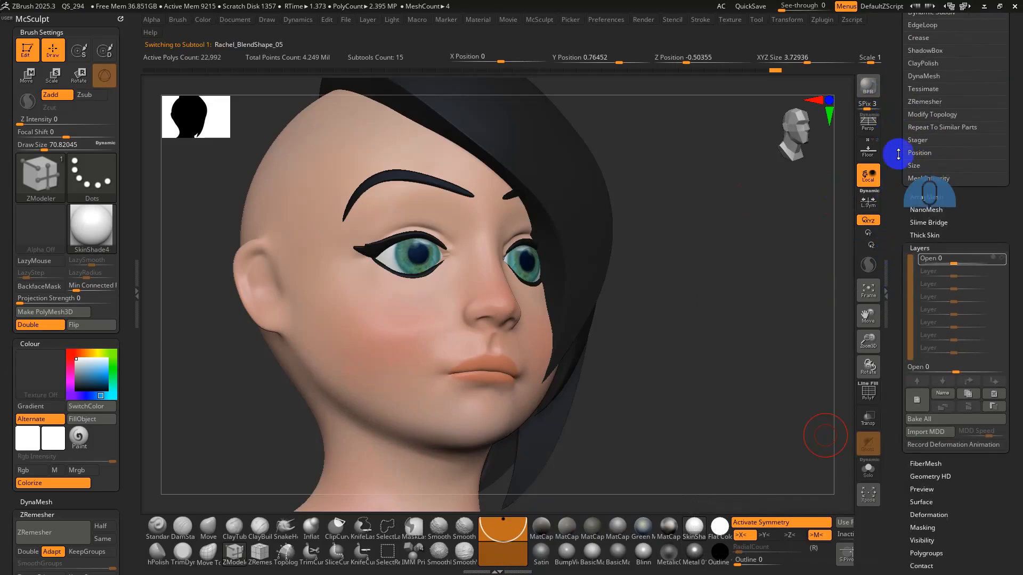
{"action": "left_click", "coordinate": [916, 401]}
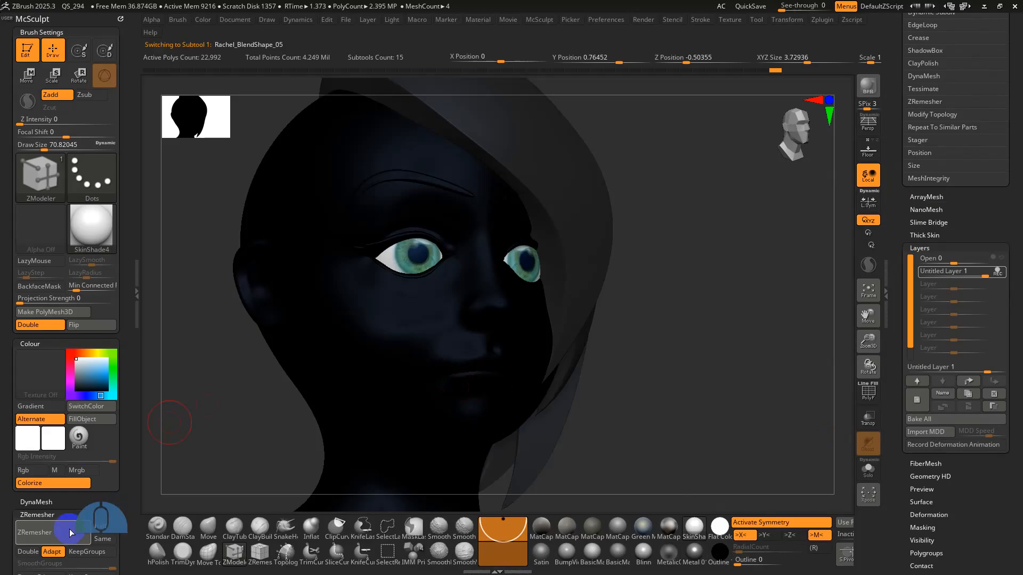
- Turn off Colorize for the head and switch its texture map on
{"action": "left_click", "coordinate": [66, 490]}
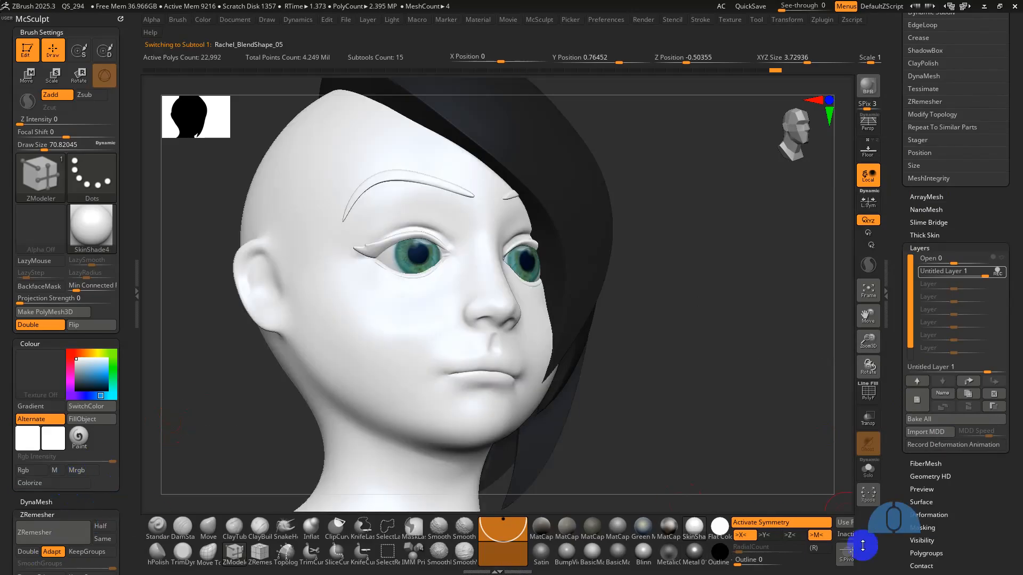
{"action": "left_click_drag", "start_coordinate": [991, 489], "coordinate": [994, 415]}
{"action": "left_click", "coordinate": [988, 425]}
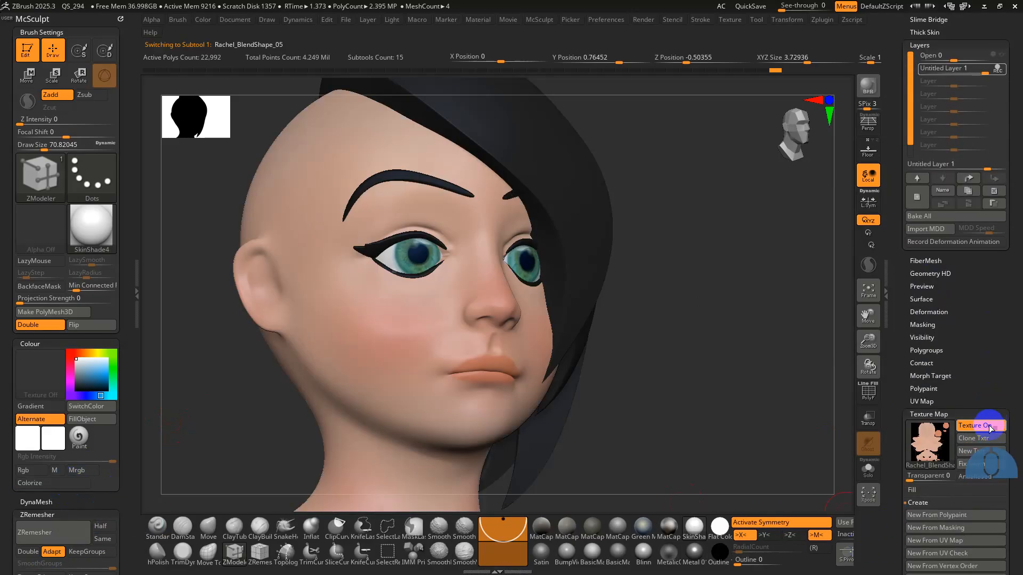
{"action": "left_click", "coordinate": [988, 425]}
{"action": "left_click", "coordinate": [989, 425]}
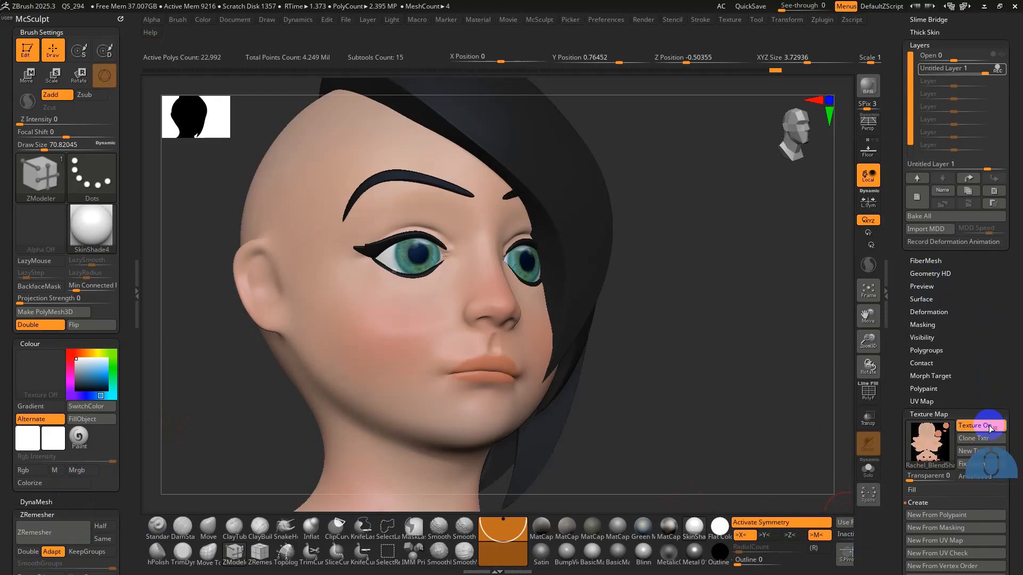
- Rename the new layer Smile_Wide
{"action": "left_click_drag", "start_coordinate": [1018, 333], "coordinate": [1019, 471]}
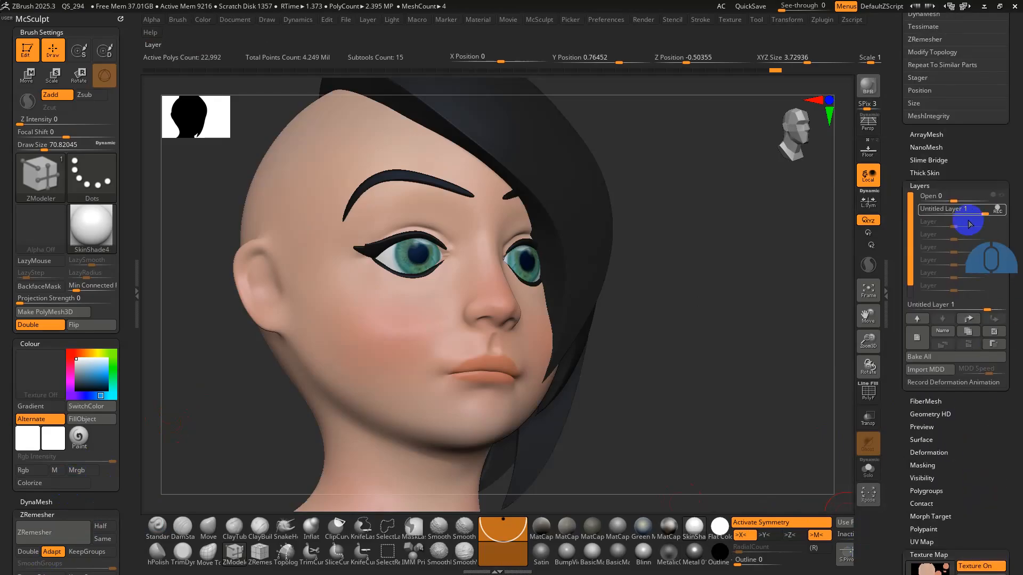
{"action": "type", "text": "Z"}
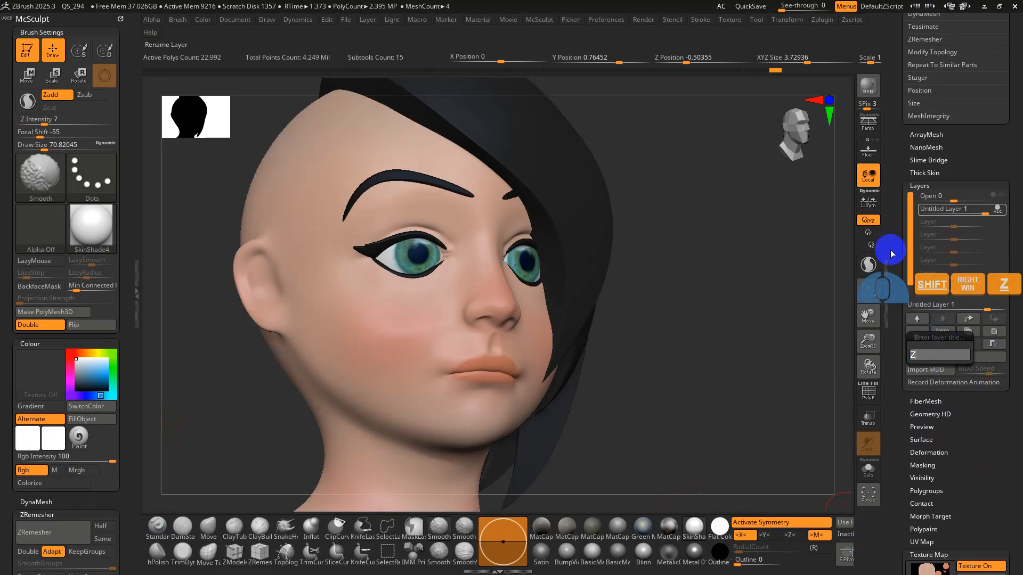
{"action": "key", "text": "super+shift+s"}
{"action": "key", "text": "Escape"}
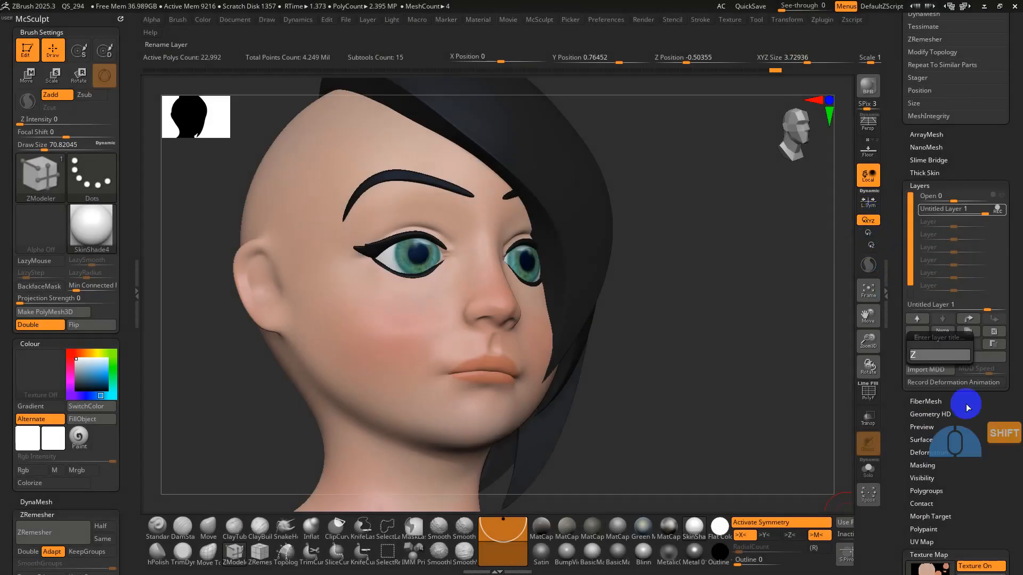
{"action": "key", "text": "BackSpace"}
{"action": "type", "text": "Smile"}
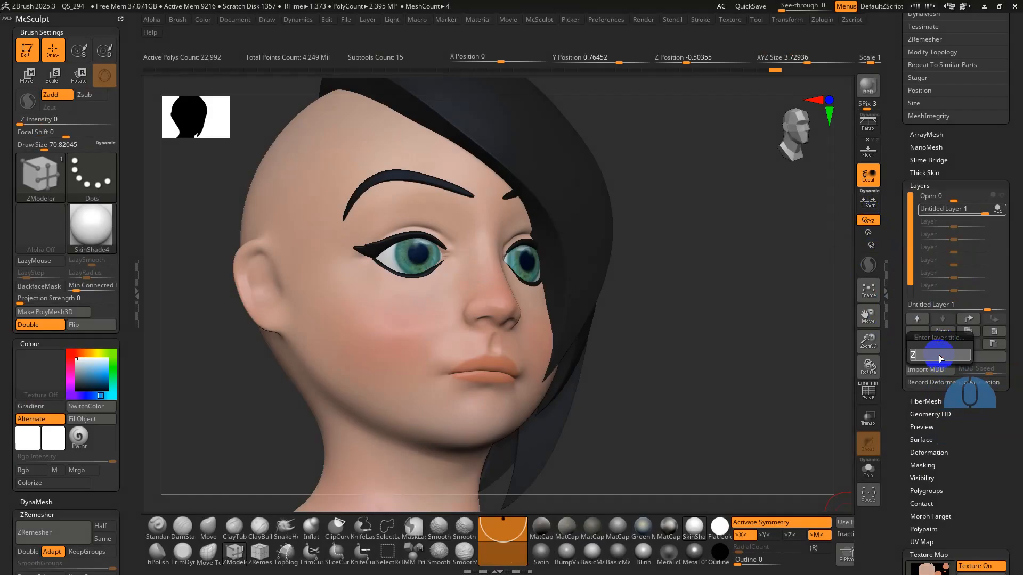
{"action": "type", "text": "_Wide"}
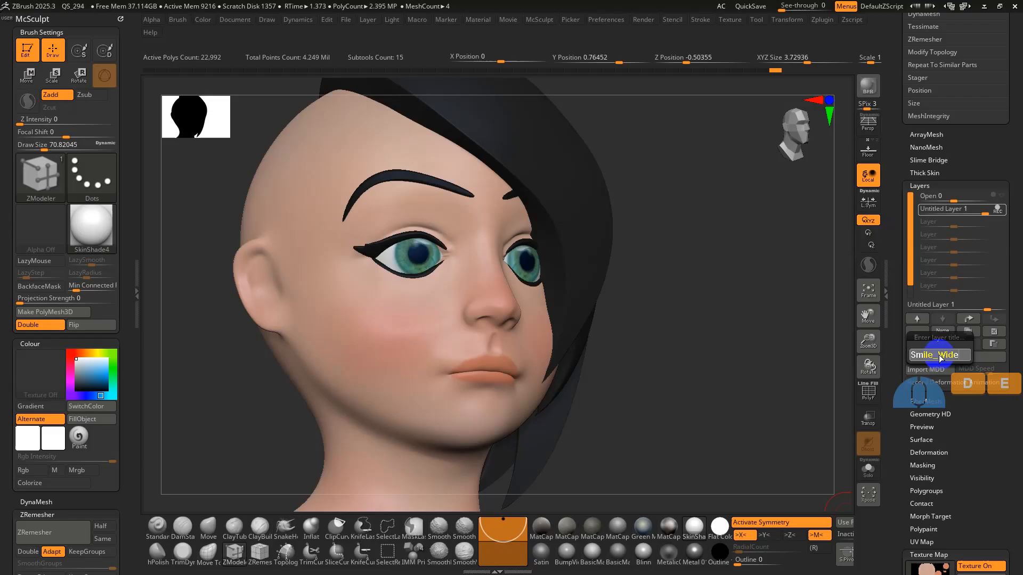
{"action": "key", "text": "Return"}
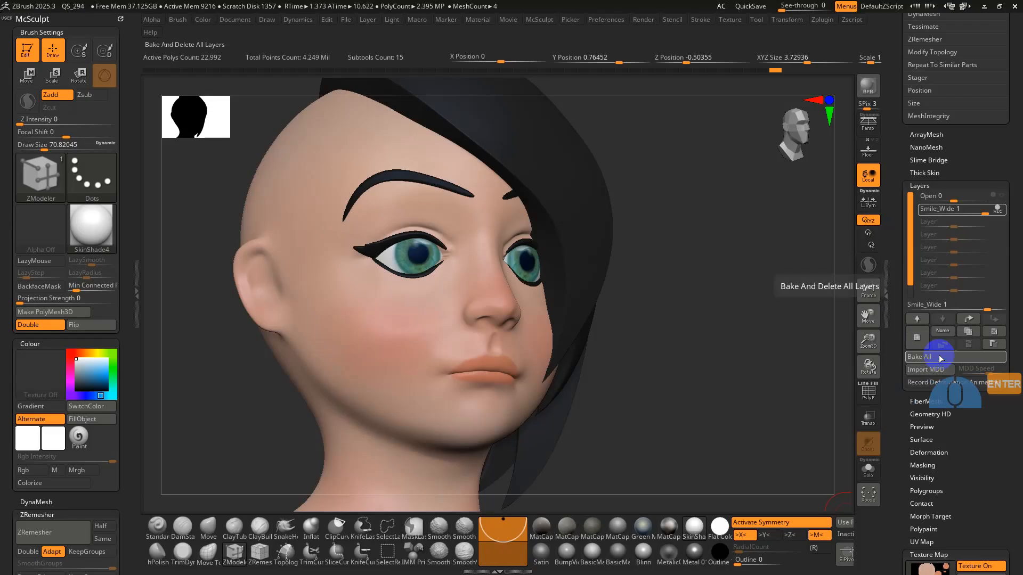
- Show the head's wireframe around the mouth corner and choose the Move brush
{"action": "left_click_drag", "start_coordinate": [527, 349], "coordinate": [645, 368]}
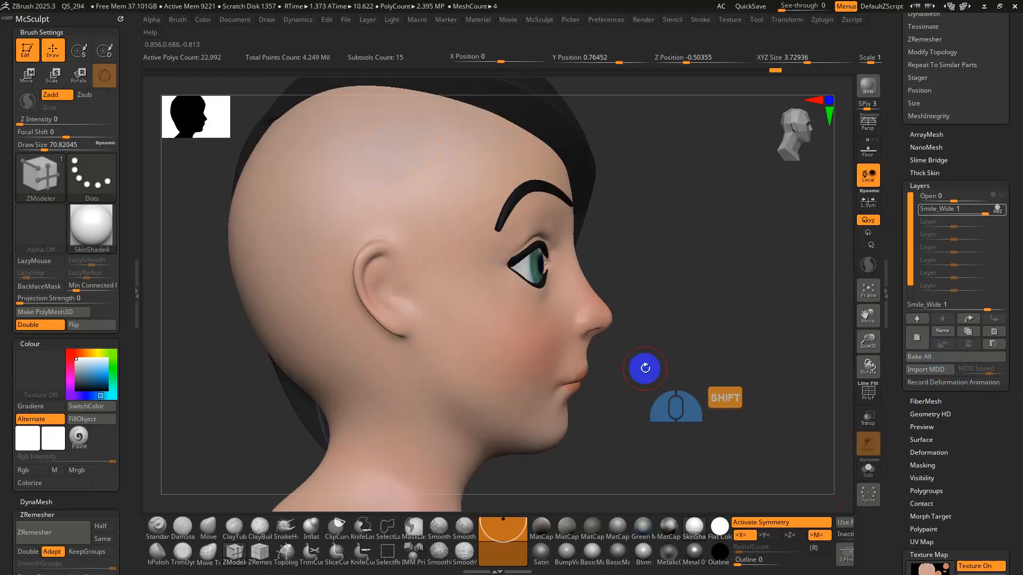
{"action": "right_click_drag", "start_coordinate": [697, 370], "coordinate": [575, 337], "text": "shift"}
{"action": "key", "text": "shift+f"}
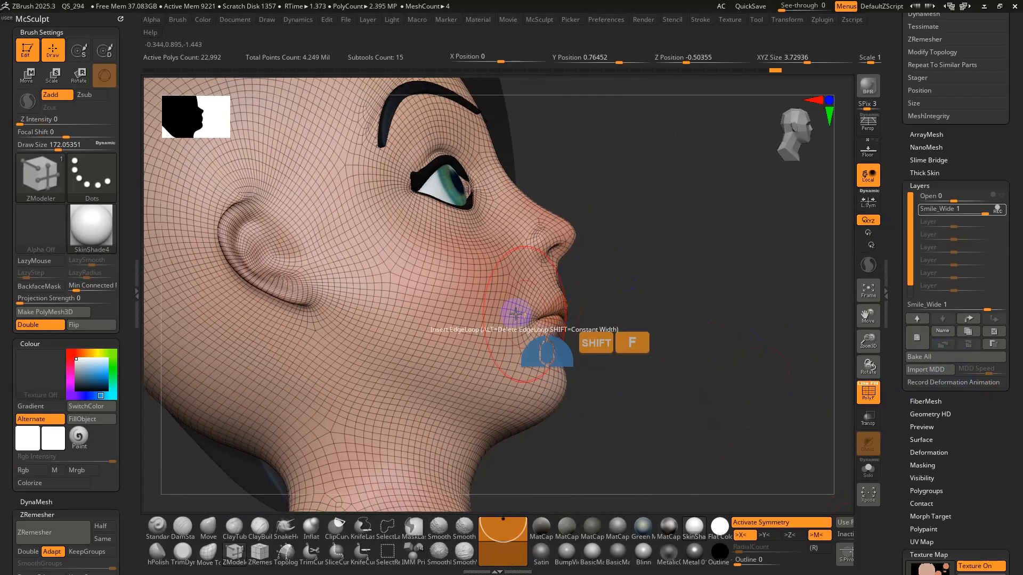
{"action": "right_click_drag", "start_coordinate": [547, 275], "coordinate": [524, 323], "text": "alt"}
{"action": "right_click_drag", "start_coordinate": [502, 278], "coordinate": [735, 380]}
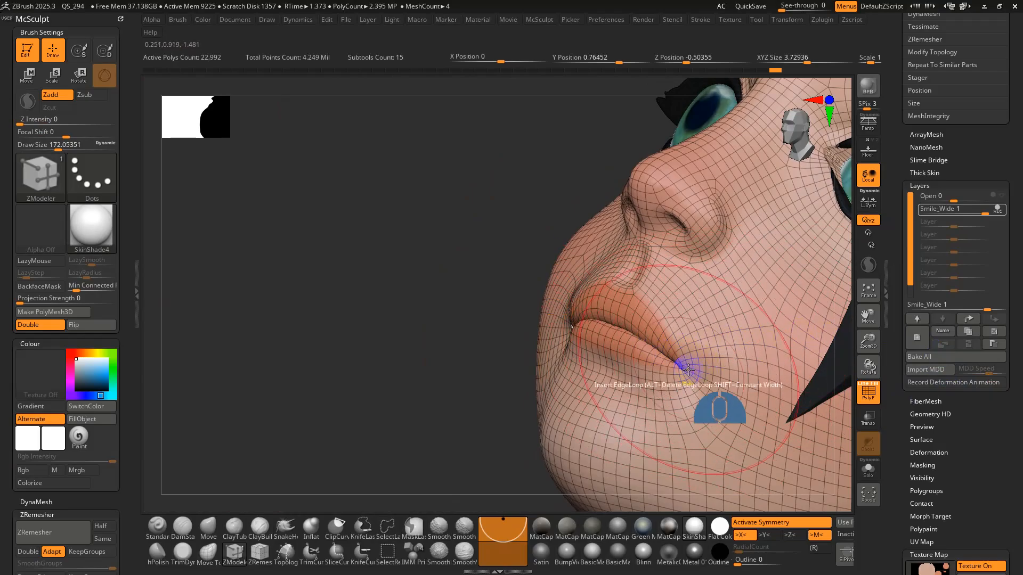
{"action": "right_click_drag", "start_coordinate": [755, 353], "coordinate": [623, 331], "text": "alt"}
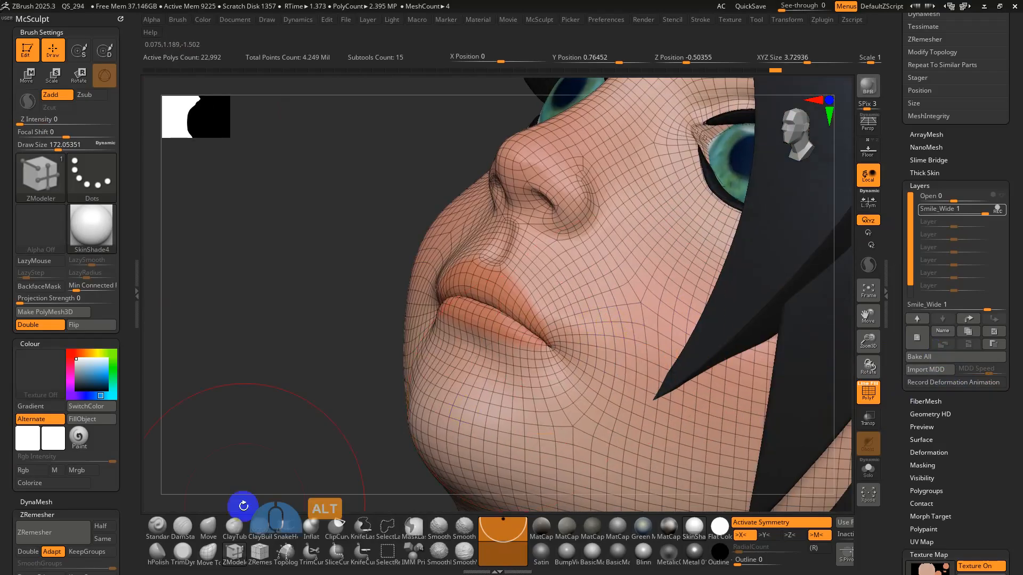
{"action": "left_click", "coordinate": [214, 529]}
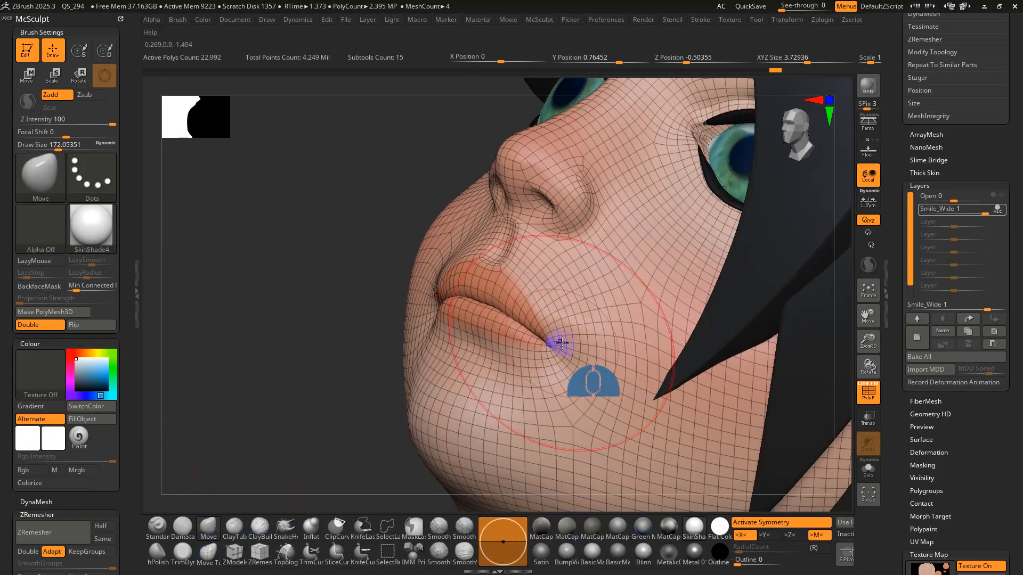
- Hide the wireframe, clear any mask and pull the mouth corners outward with a Move brush about 217 in draw size
{"action": "mouse_move", "coordinate": [562, 344]}
{"action": "left_mouse_down"}
{"action": "mouse_move", "coordinate": [581, 332]}
{"action": "mouse_move", "coordinate": [574, 345]}
{"action": "left_mouse_up"}
{"action": "left_click_drag", "start_coordinate": [564, 344], "coordinate": [591, 326]}
{"action": "key", "text": "ctrl+z"}
{"action": "key", "text": "shift+f"}
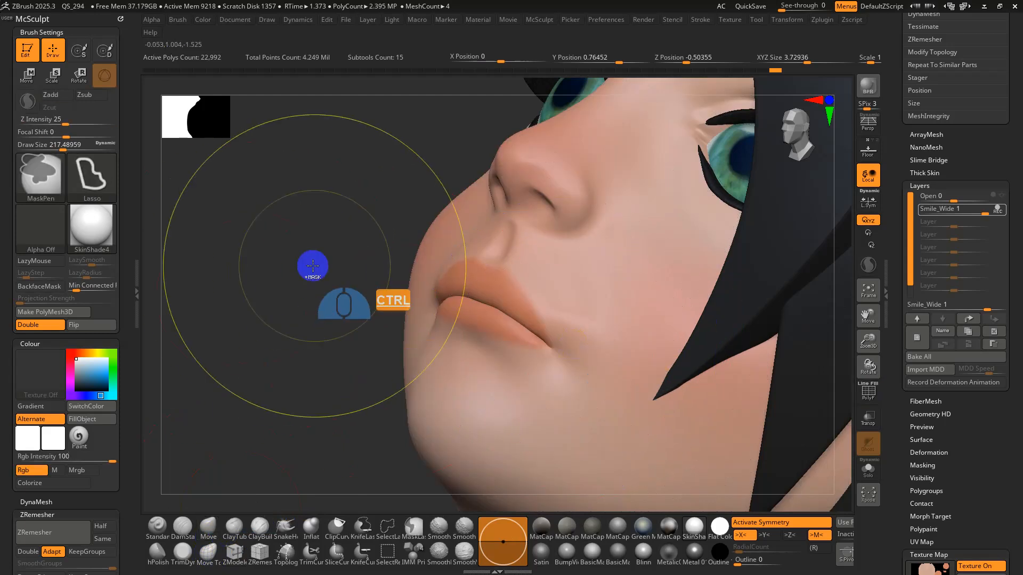
{"action": "left_click_drag", "start_coordinate": [305, 276], "coordinate": [282, 346], "text": "ctrl"}
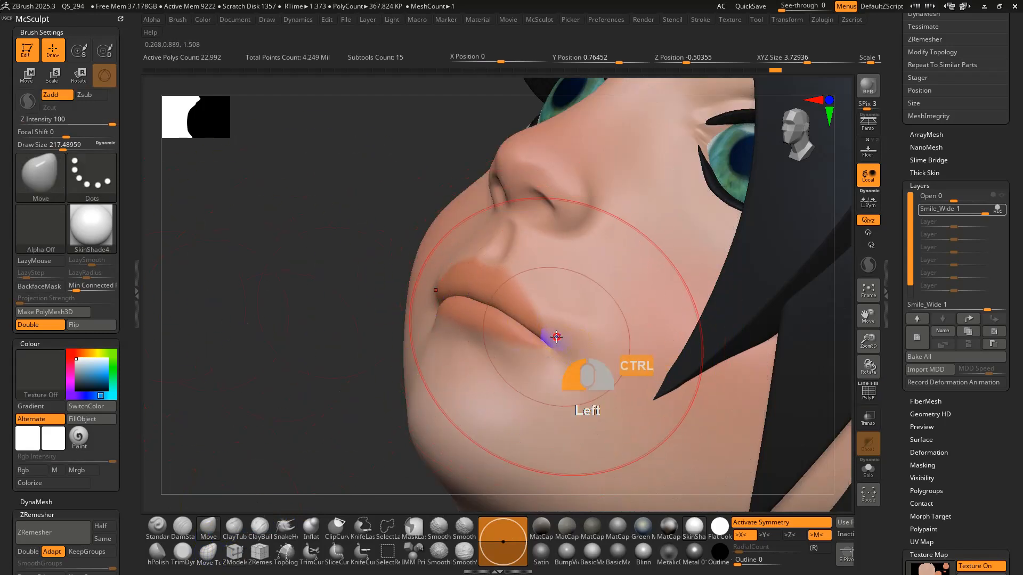
{"action": "left_click_drag", "start_coordinate": [556, 337], "coordinate": [520, 319], "text": "ctrl"}
- Reduce the Move brush's draw size to about 104 and stretch the mouth corners wider and upward
{"action": "right_click_drag", "start_coordinate": [598, 342], "coordinate": [575, 324], "text": "shift"}
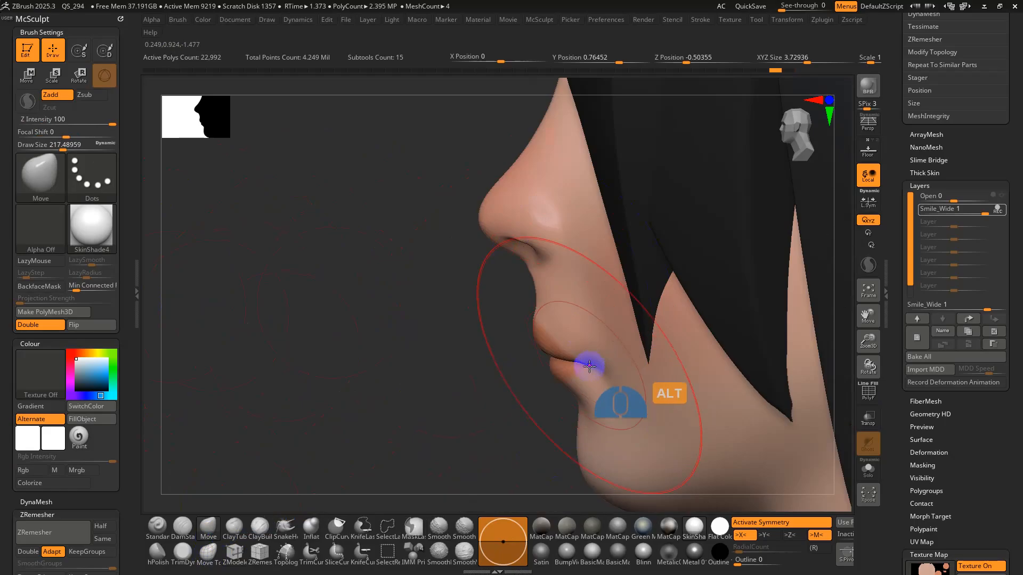
{"action": "key", "text": "s"}
{"action": "left_click_drag", "start_coordinate": [603, 338], "coordinate": [589, 355]}
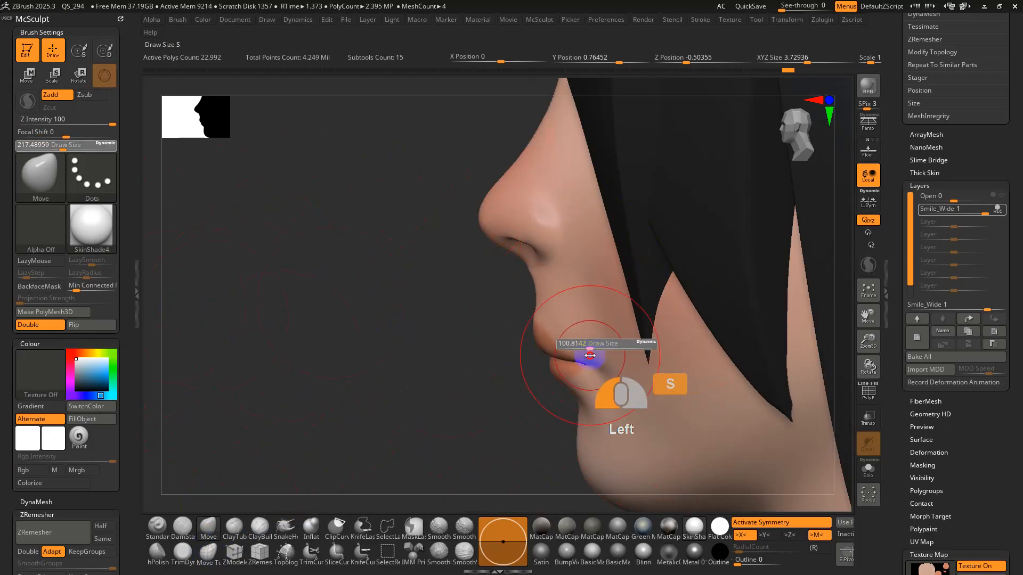
{"action": "right_click_drag", "start_coordinate": [598, 343], "coordinate": [655, 345]}
{"action": "left_click_drag", "start_coordinate": [568, 343], "coordinate": [606, 339]}
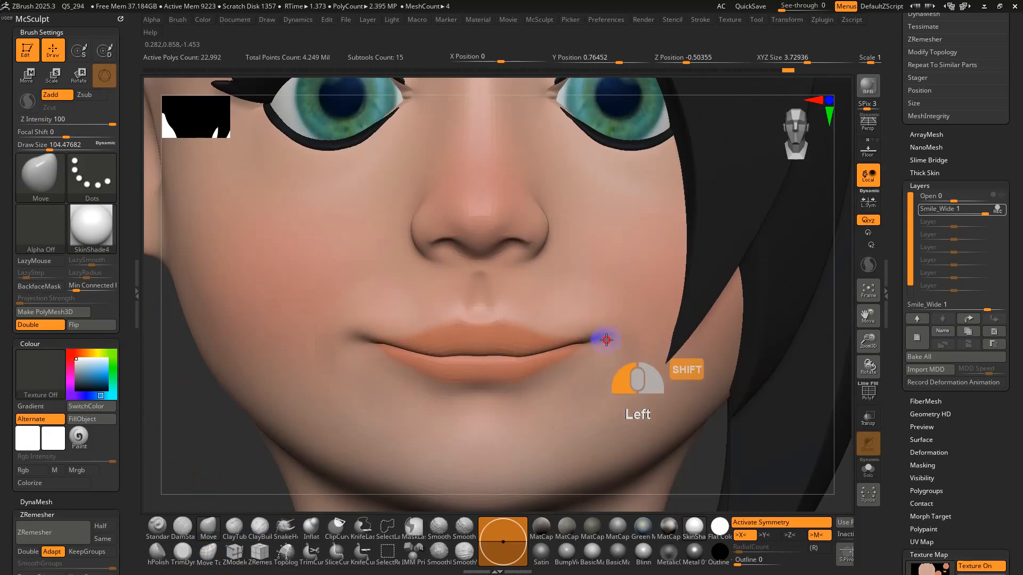
- Refine the lips' smile curve with the Move brush from several angles, undoing unwanted strokes
{"action": "mouse_move", "coordinate": [602, 342]}
{"action": "right_mouse_down", "text": "shift"}
{"action": "mouse_move", "coordinate": [644, 337]}
{"action": "mouse_move", "coordinate": [539, 286]}
{"action": "mouse_move", "coordinate": [577, 235]}
{"action": "mouse_move", "coordinate": [532, 292]}
{"action": "mouse_move", "coordinate": [550, 210]}
{"action": "right_mouse_up", "text": "shift"}
{"action": "key", "text": "ctrl+z"}
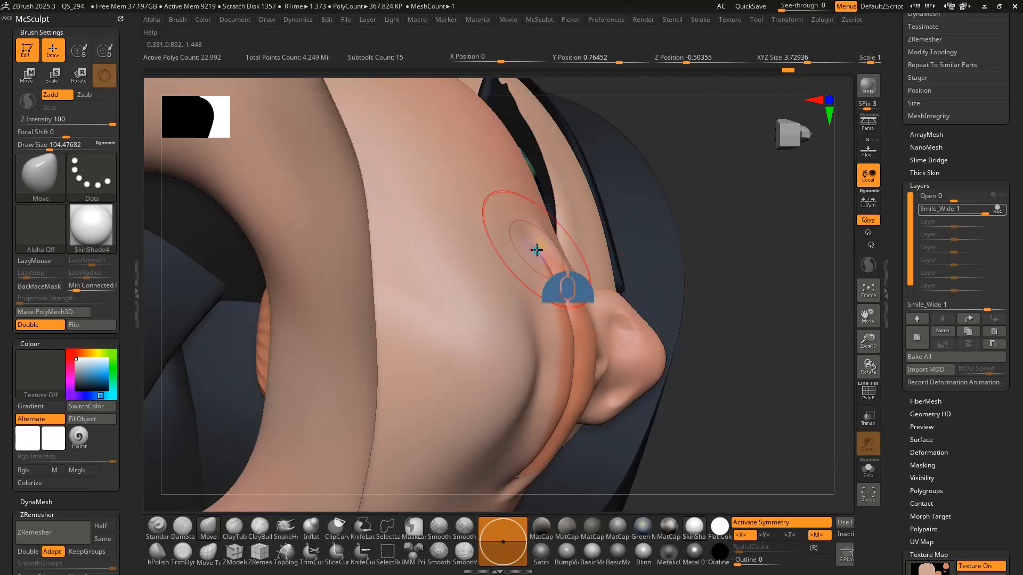
{"action": "right_click_drag", "start_coordinate": [536, 249], "coordinate": [418, 315]}
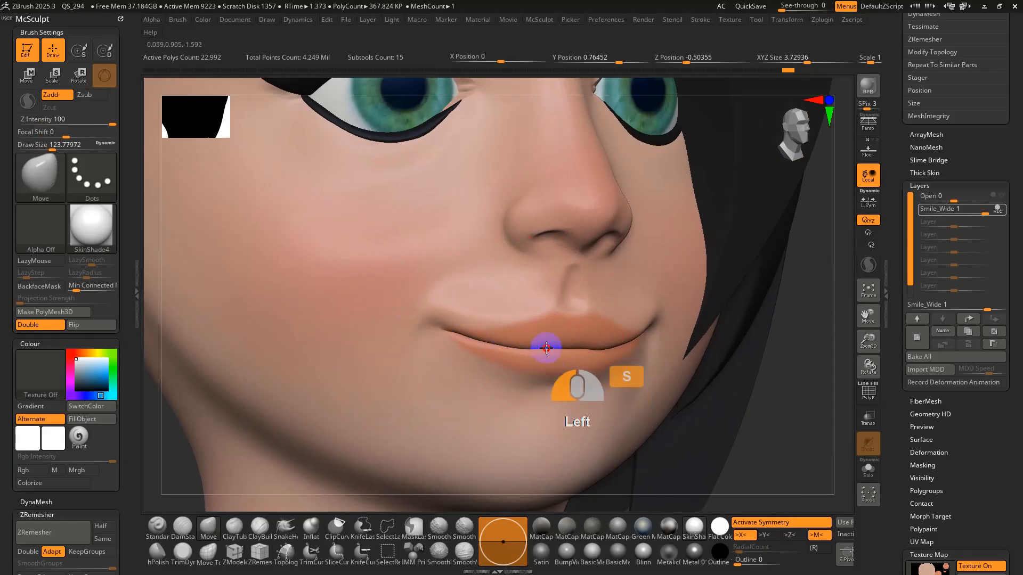
{"action": "key", "text": "ctrl+z"}
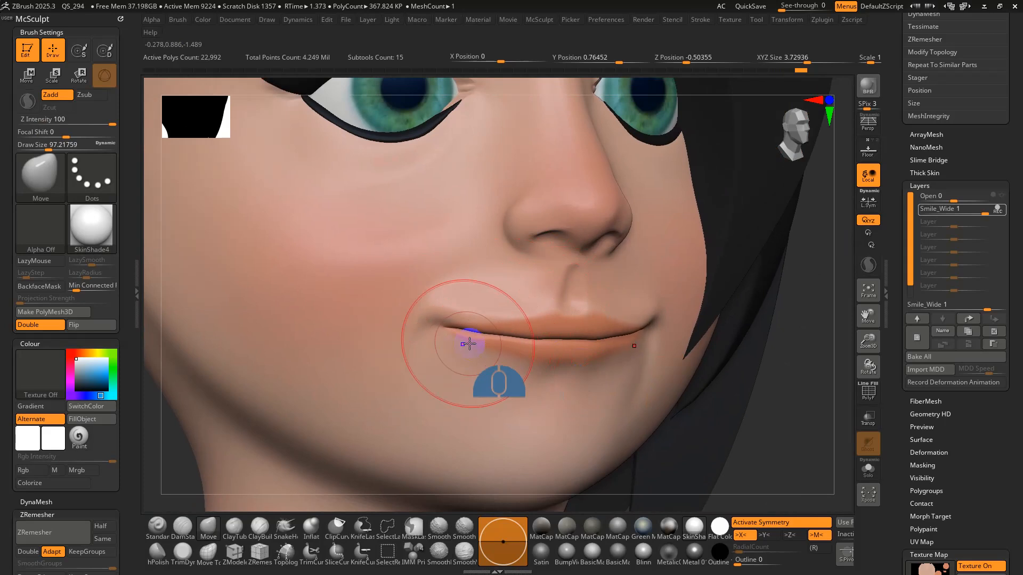
- Show the wireframe, reduce the Move brush's draw size to about 25 and nudge the polygons beside the mouth corner
{"action": "mouse_move", "coordinate": [468, 344]}
{"action": "right_mouse_down"}
{"action": "mouse_move", "coordinate": [454, 334]}
{"action": "mouse_move", "coordinate": [479, 346]}
{"action": "mouse_move", "coordinate": [433, 330]}
{"action": "mouse_move", "coordinate": [445, 360]}
{"action": "mouse_move", "coordinate": [411, 319]}
{"action": "mouse_move", "coordinate": [361, 333]}
{"action": "mouse_move", "coordinate": [447, 328]}
{"action": "right_mouse_up"}
{"action": "key", "text": "s"}
{"action": "key", "text": "shift+f"}
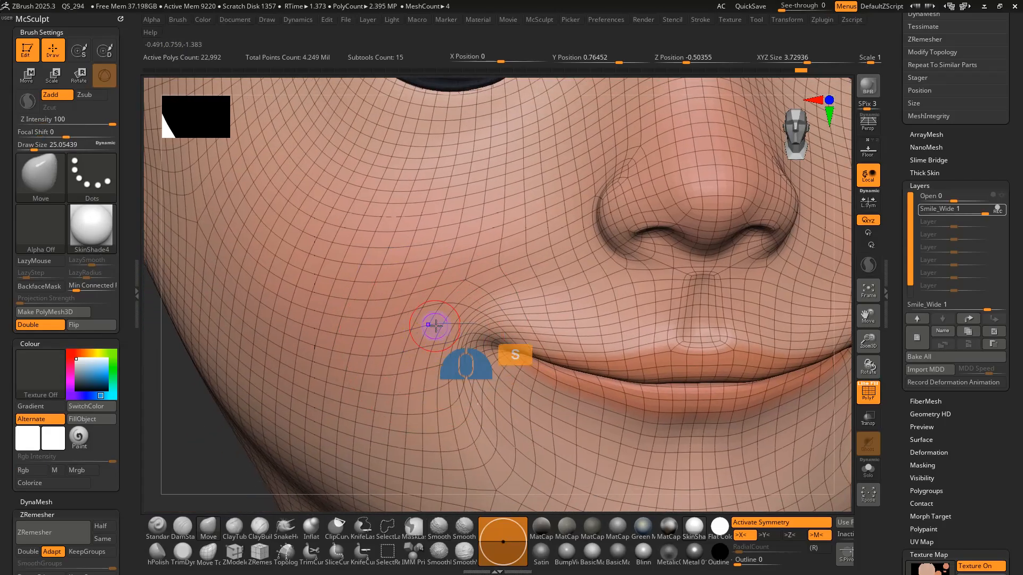
{"action": "left_click_drag", "start_coordinate": [471, 318], "coordinate": [473, 318]}
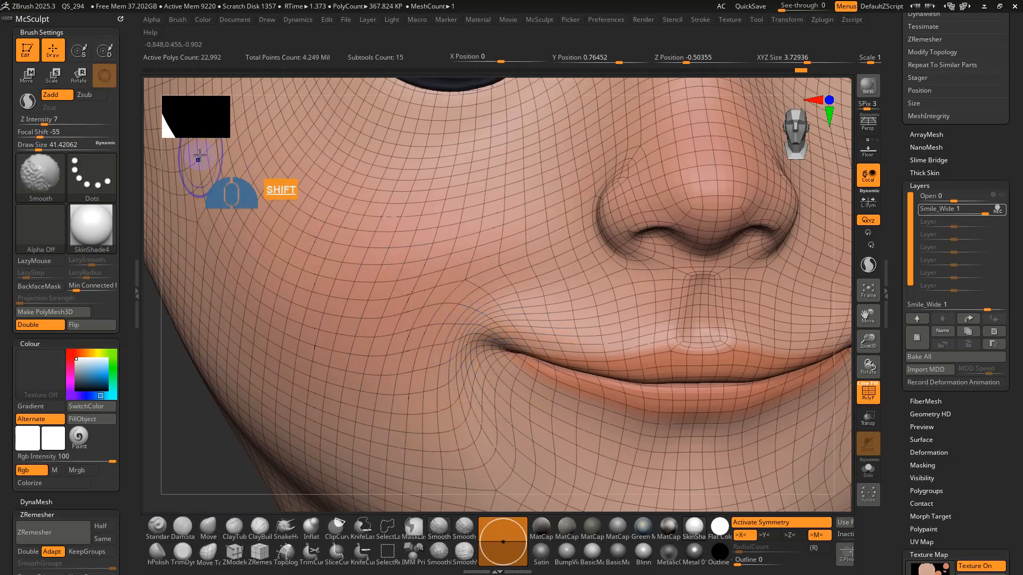
- Set the Smooth brush's Z Intensity to 100 and even out the polygons around the mouth corner
{"action": "left_click_drag", "start_coordinate": [90, 123], "coordinate": [129, 120], "text": "shift"}
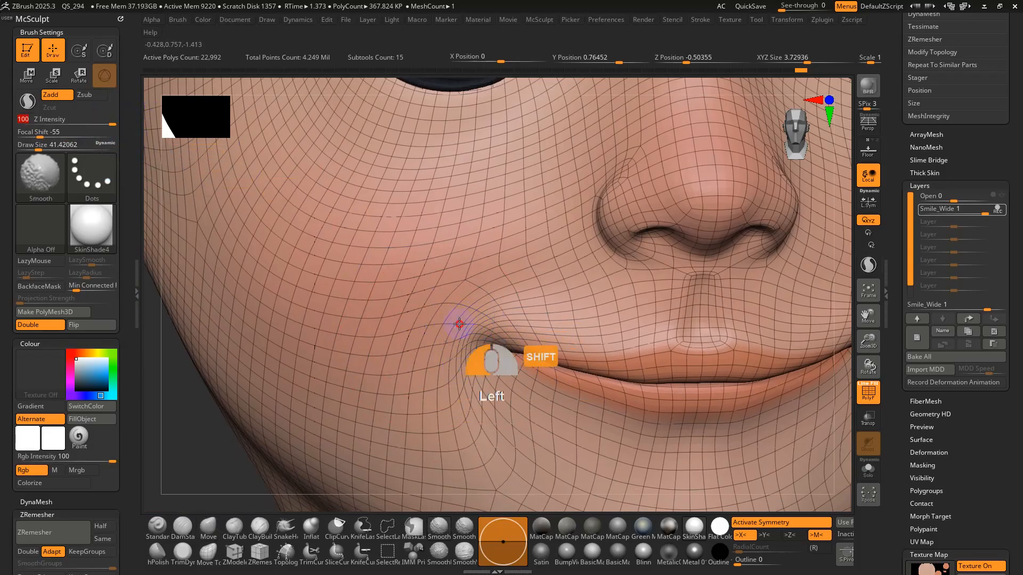
{"action": "left_click_drag", "start_coordinate": [452, 300], "coordinate": [450, 302], "text": "shift"}
{"action": "mouse_move", "coordinate": [450, 301]}
{"action": "right_mouse_down", "text": "alt"}
{"action": "mouse_move", "coordinate": [447, 337]}
{"action": "mouse_move", "coordinate": [528, 383]}
{"action": "mouse_move", "coordinate": [480, 382]}
{"action": "right_mouse_up", "text": "alt"}
{"action": "key", "text": "shift+f"}
{"action": "left_click_drag", "start_coordinate": [480, 383], "coordinate": [512, 417], "text": "shift"}
{"action": "right_click_drag", "start_coordinate": [513, 417], "coordinate": [578, 421]}
{"action": "right_click", "coordinate": [516, 390]}
{"action": "key", "text": "shift+f"}
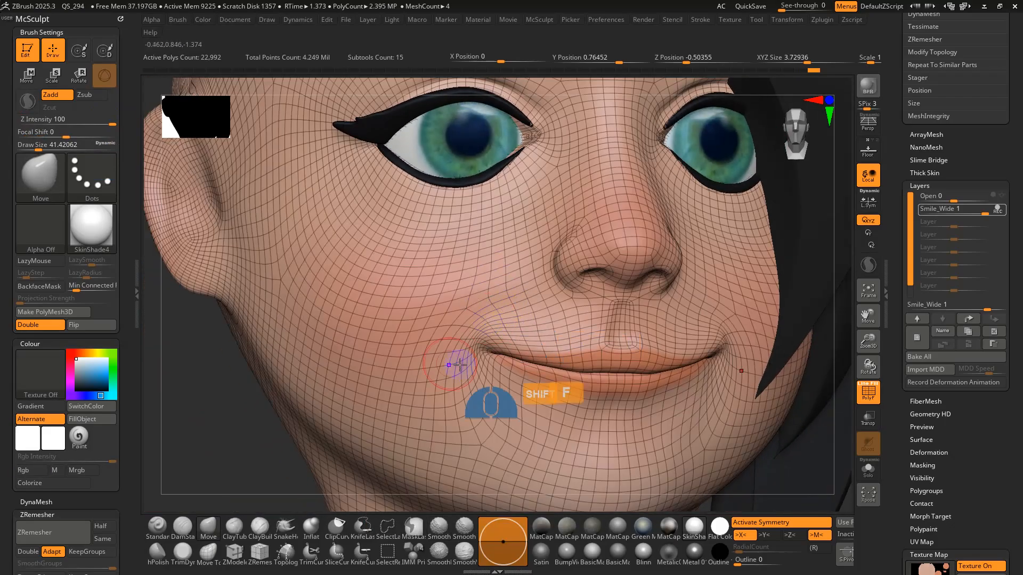
- Carve a crease at the mouth corner with the DamStandard brush at draw size about 37, undoing the unwanted stroke
{"action": "left_click", "coordinate": [183, 526]}
{"action": "right_click_drag", "start_coordinate": [554, 262], "coordinate": [539, 385], "text": "alt"}
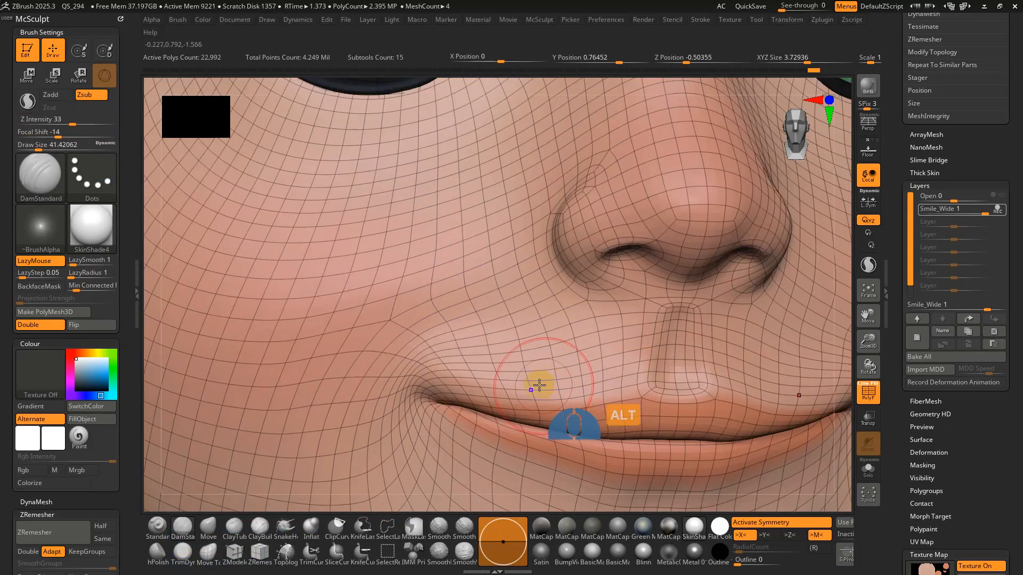
{"action": "key", "text": "shift+f"}
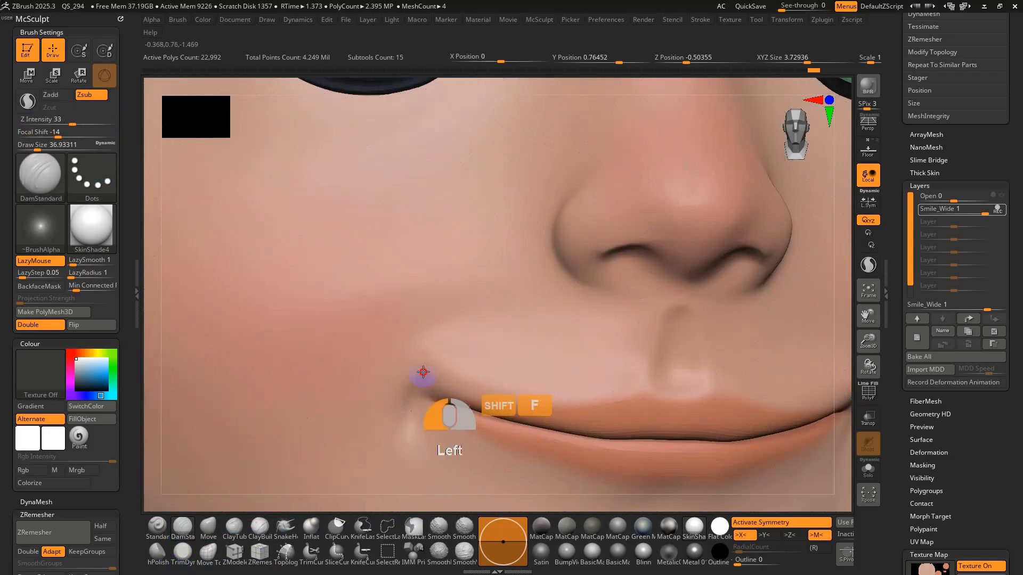
{"action": "right_click_drag", "start_coordinate": [420, 436], "coordinate": [441, 388], "text": "alt"}
{"action": "key", "text": "ctrl+z"}
{"action": "key", "text": "shift+f"}
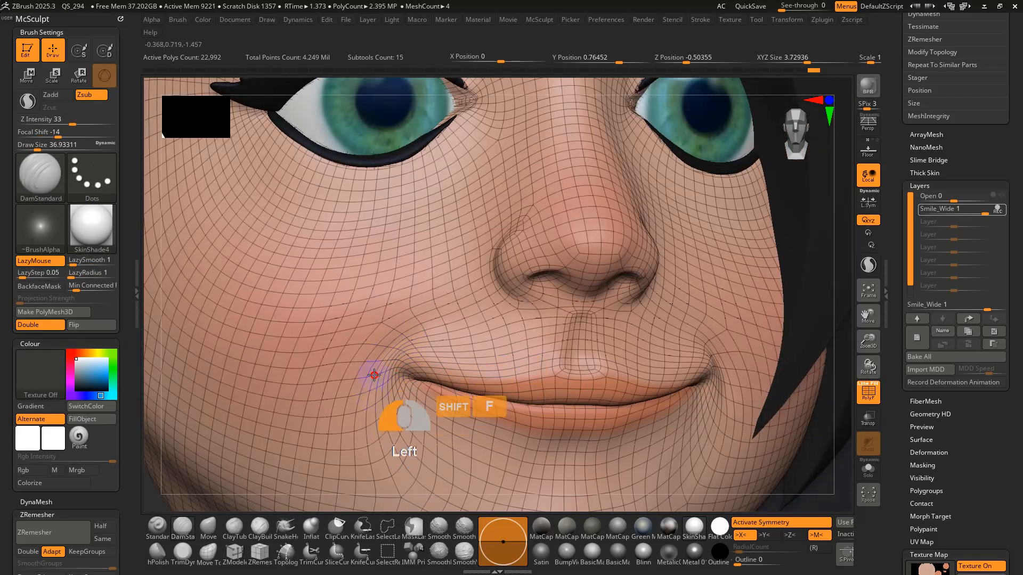
- Carve the fold beside the mouth corner with DamStandard at draw size about 62, checking the wireframe and undoing the unwanted stroke
{"action": "left_click_drag", "start_coordinate": [419, 333], "coordinate": [425, 407]}
{"action": "key", "text": "shift+f"}
{"action": "mouse_move", "coordinate": [425, 406]}
{"action": "right_mouse_down", "text": "alt"}
{"action": "mouse_move", "coordinate": [430, 292]}
{"action": "mouse_move", "coordinate": [459, 330]}
{"action": "right_mouse_up", "text": "alt"}
{"action": "key", "text": "s"}
{"action": "left_click_drag", "start_coordinate": [459, 330], "coordinate": [461, 330]}
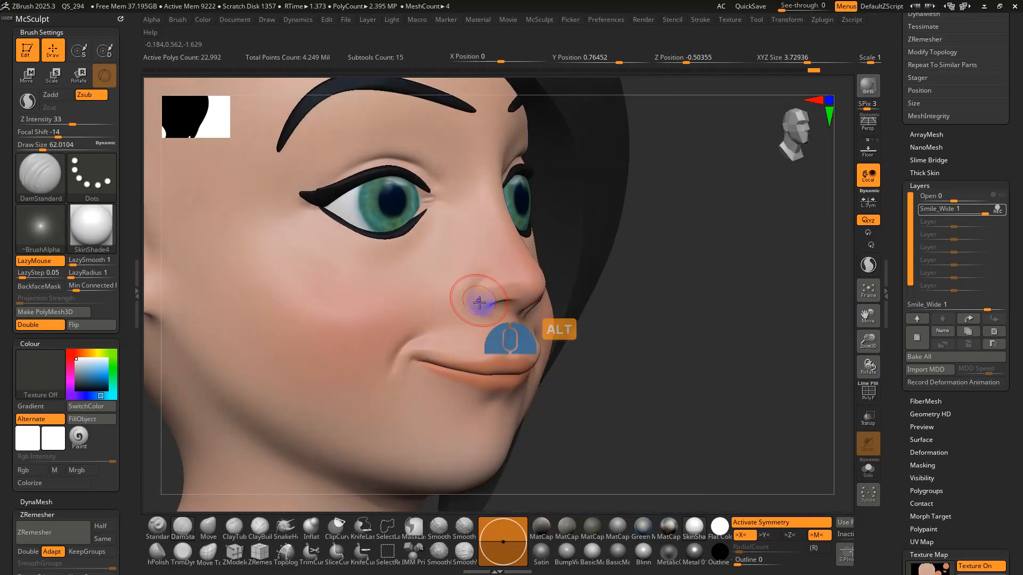
{"action": "key", "text": "shift+f"}
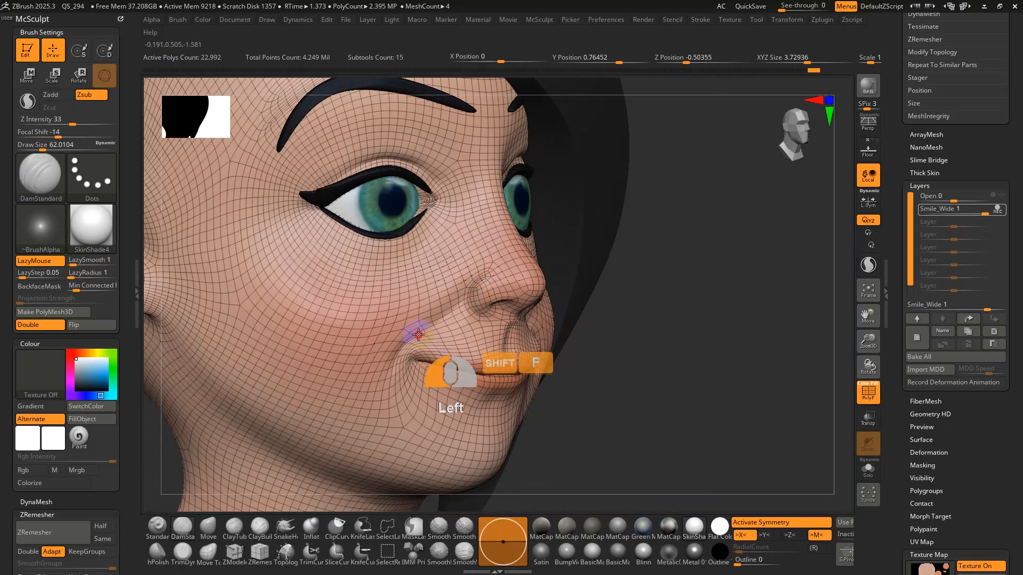
{"action": "key", "text": "shift+f"}
{"action": "key", "text": "ctrl+z"}
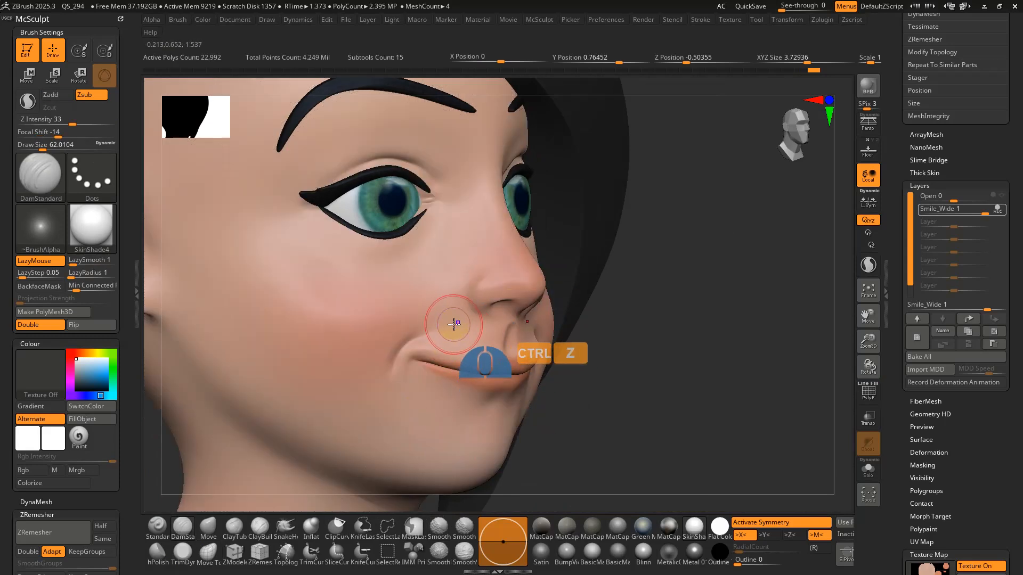
{"action": "right_click_drag", "start_coordinate": [440, 299], "coordinate": [424, 356], "text": "alt"}
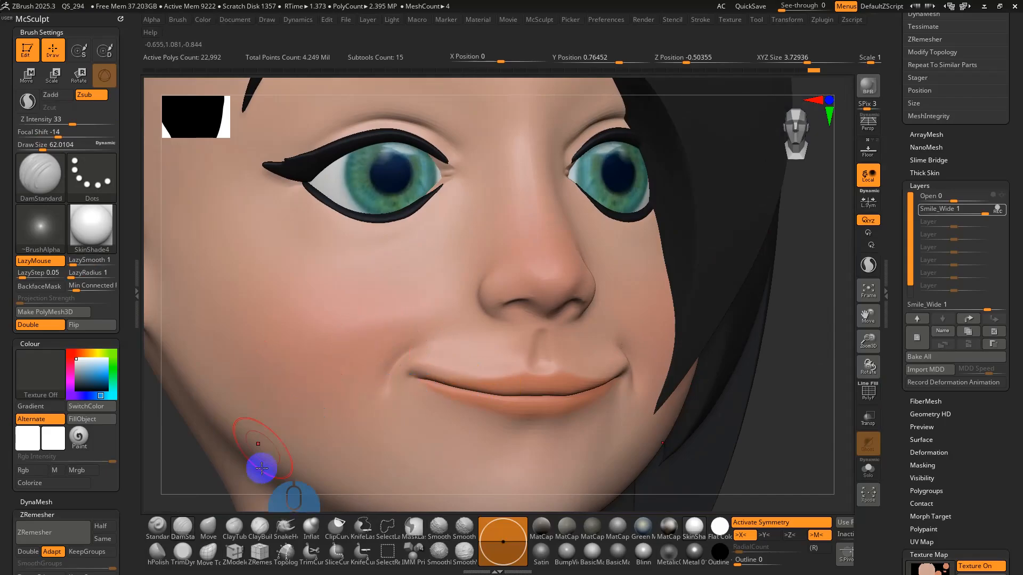
- Smooth the crease and cheek around the mouth corner, reducing the draw size to about 27 for the finer area
{"action": "key", "text": "shift"}
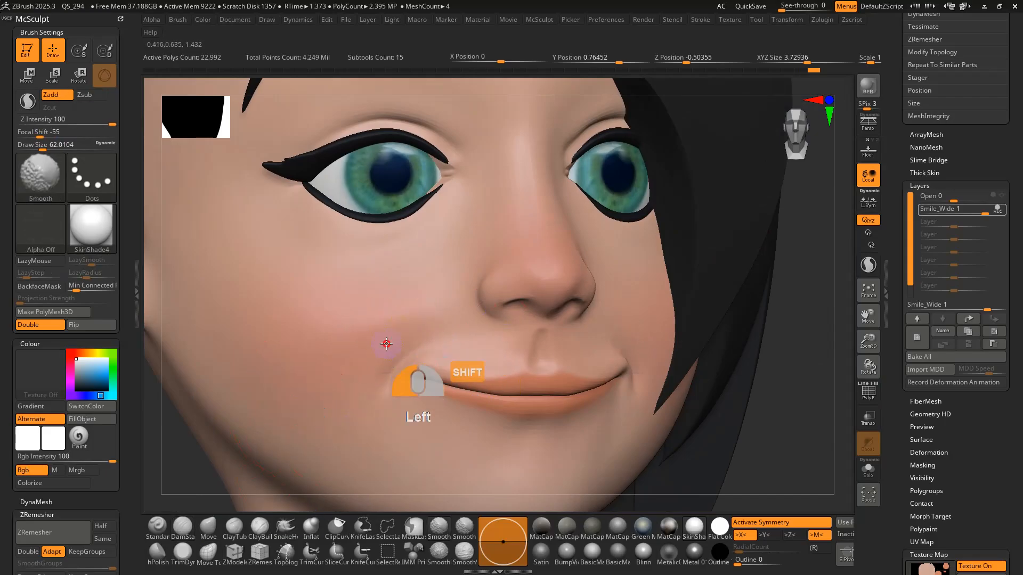
{"action": "mouse_move", "coordinate": [384, 360]}
{"action": "right_mouse_down", "text": "shift"}
{"action": "mouse_move", "coordinate": [412, 406]}
{"action": "mouse_move", "coordinate": [422, 363]}
{"action": "right_mouse_up", "text": "shift"}
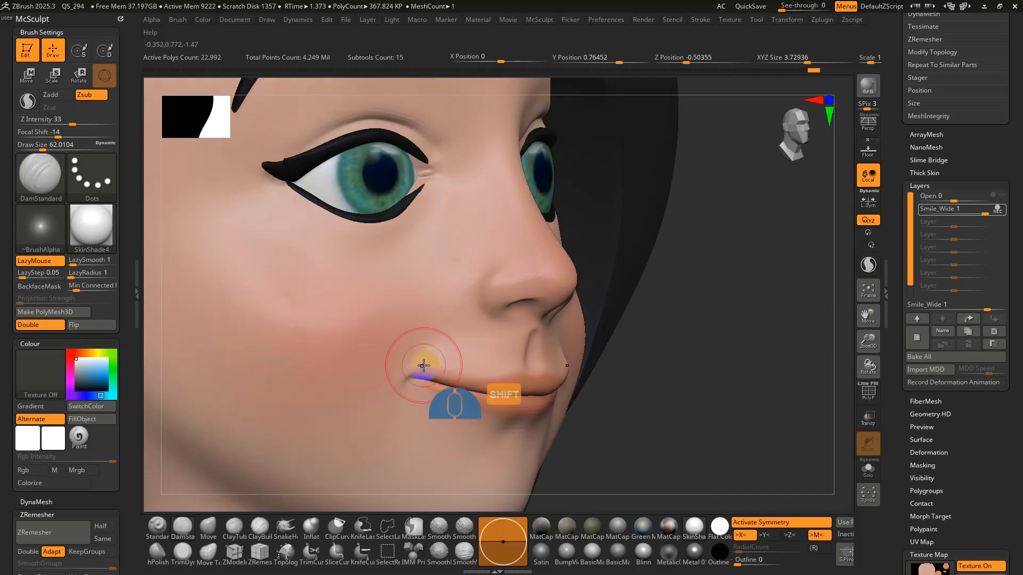
{"action": "key", "text": "s"}
{"action": "mouse_move", "coordinate": [436, 354]}
{"action": "left_mouse_down"}
{"action": "mouse_move", "coordinate": [438, 369]}
{"action": "mouse_move", "coordinate": [447, 357]}
{"action": "left_mouse_up"}
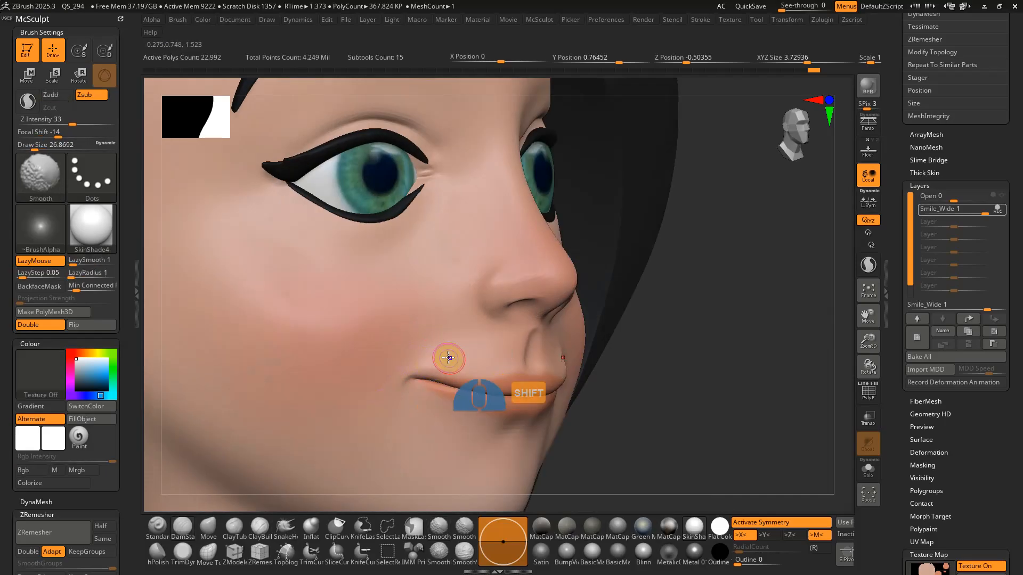
{"action": "mouse_move", "coordinate": [447, 356]}
{"action": "right_mouse_down", "text": "shift"}
{"action": "mouse_move", "coordinate": [388, 344]}
{"action": "mouse_move", "coordinate": [445, 356]}
{"action": "mouse_move", "coordinate": [521, 331]}
{"action": "mouse_move", "coordinate": [445, 358]}
{"action": "mouse_move", "coordinate": [551, 369]}
{"action": "mouse_move", "coordinate": [543, 320]}
{"action": "mouse_move", "coordinate": [529, 359]}
{"action": "mouse_move", "coordinate": [430, 400]}
{"action": "right_mouse_up", "text": "shift"}
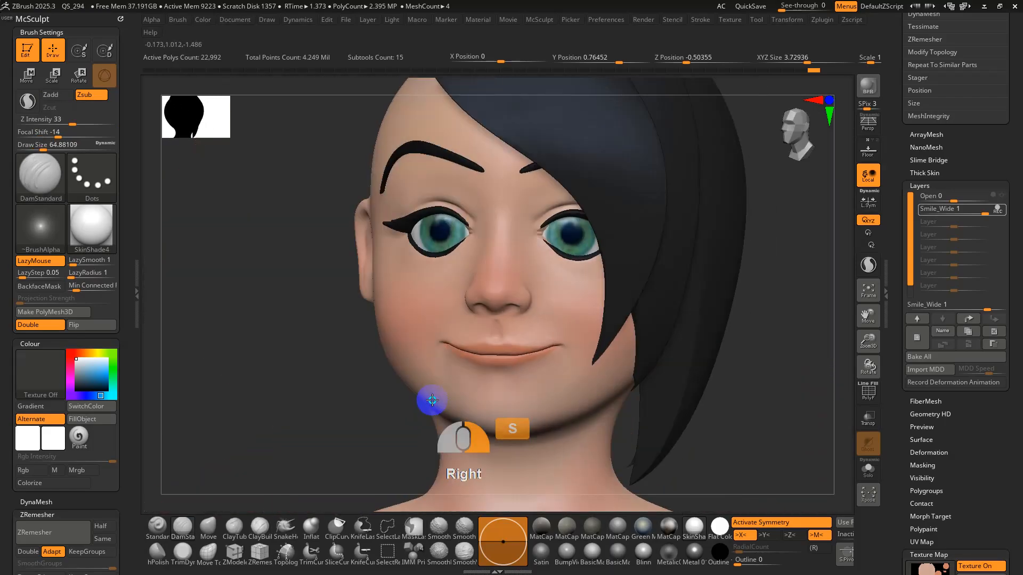
- Turn off the head's texture map and apply the Blinn material to judge the sculpted form
{"action": "left_click_drag", "start_coordinate": [1018, 442], "coordinate": [1009, 352]}
{"action": "left_click", "coordinate": [992, 479]}
{"action": "right_click_drag", "start_coordinate": [411, 400], "coordinate": [662, 543], "text": "alt"}
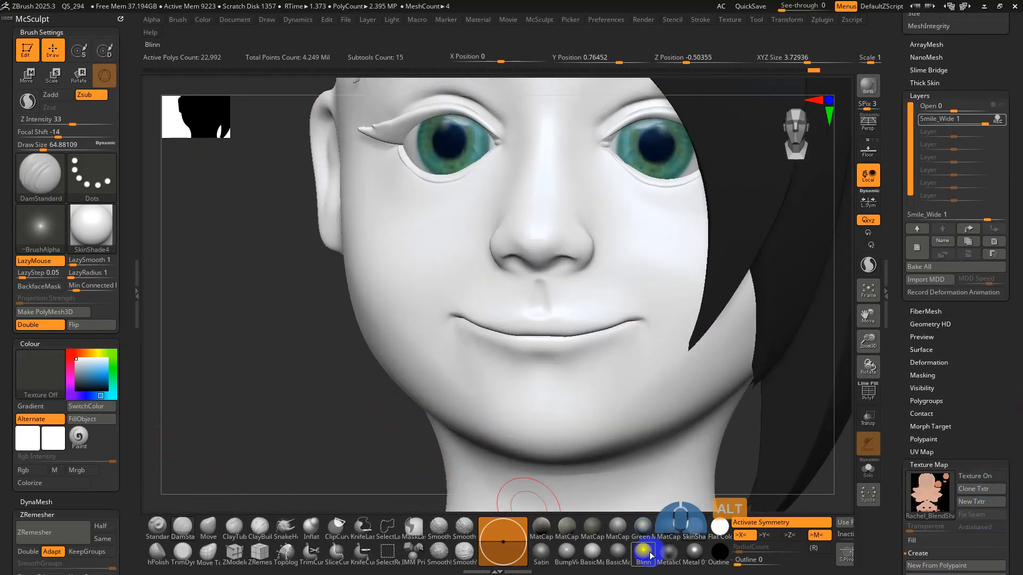
{"action": "left_click", "coordinate": [644, 553]}
{"action": "right_click_drag", "start_coordinate": [597, 426], "coordinate": [506, 378]}
- Smooth the surface below the mouth corner from several angles, undoing the unwanted stroke
{"action": "left_click_drag", "start_coordinate": [467, 375], "coordinate": [455, 369], "text": "shift"}
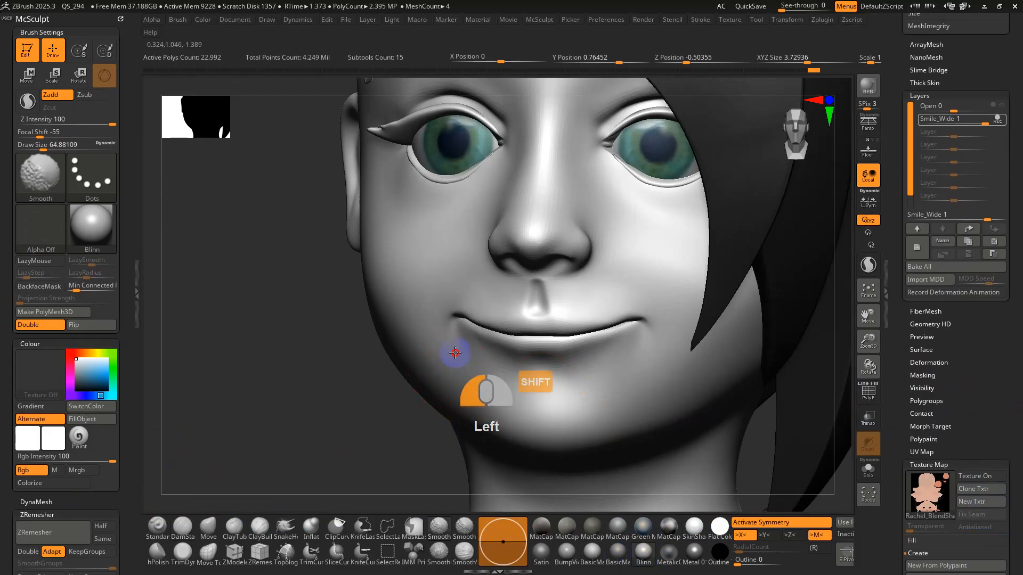
{"action": "right_click_drag", "start_coordinate": [455, 353], "coordinate": [501, 370]}
{"action": "key", "text": "ctrl+z"}
{"action": "mouse_move", "coordinate": [448, 357]}
{"action": "left_mouse_down", "text": "shift"}
{"action": "mouse_move", "coordinate": [433, 364]}
{"action": "mouse_move", "coordinate": [448, 360]}
{"action": "left_mouse_up", "text": "shift"}
{"action": "right_click_drag", "start_coordinate": [470, 372], "coordinate": [476, 363]}
{"action": "mouse_move", "coordinate": [483, 367]}
{"action": "left_mouse_down", "text": "shift"}
{"action": "mouse_move", "coordinate": [440, 370]}
{"action": "mouse_move", "coordinate": [484, 368]}
{"action": "mouse_move", "coordinate": [459, 375]}
{"action": "left_mouse_up", "text": "shift"}
{"action": "right_click_drag", "start_coordinate": [457, 383], "coordinate": [470, 384]}
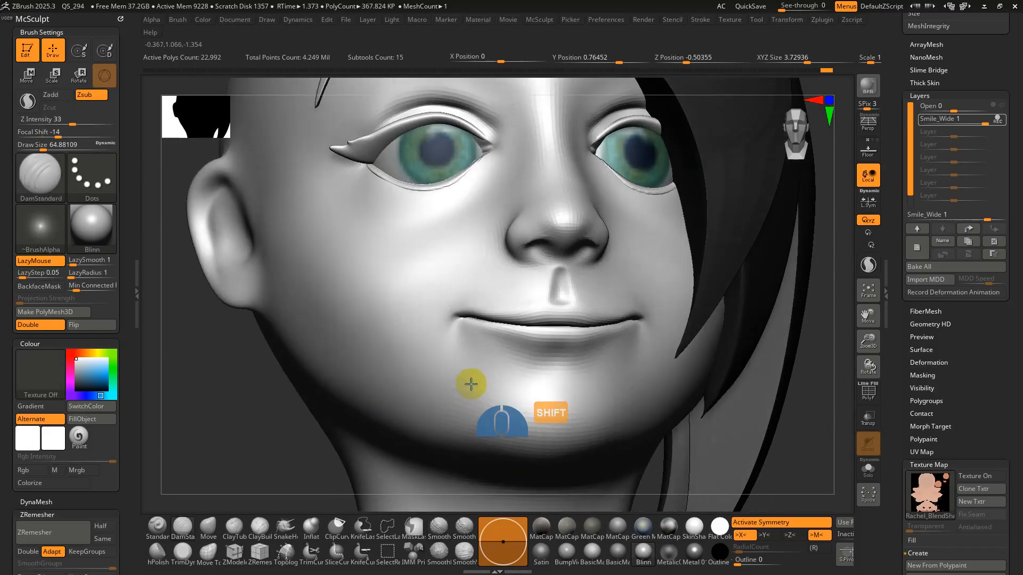
- Undo the last smoothing strokes on the chin and set the draw size to about 39
{"action": "left_click_drag", "start_coordinate": [494, 379], "coordinate": [515, 377], "text": "shift"}
{"action": "key", "text": "ctrl+z"}
{"action": "key", "text": "ctrl+z"}
{"action": "key", "text": "s"}
{"action": "right_click_drag", "start_coordinate": [518, 381], "coordinate": [616, 406]}
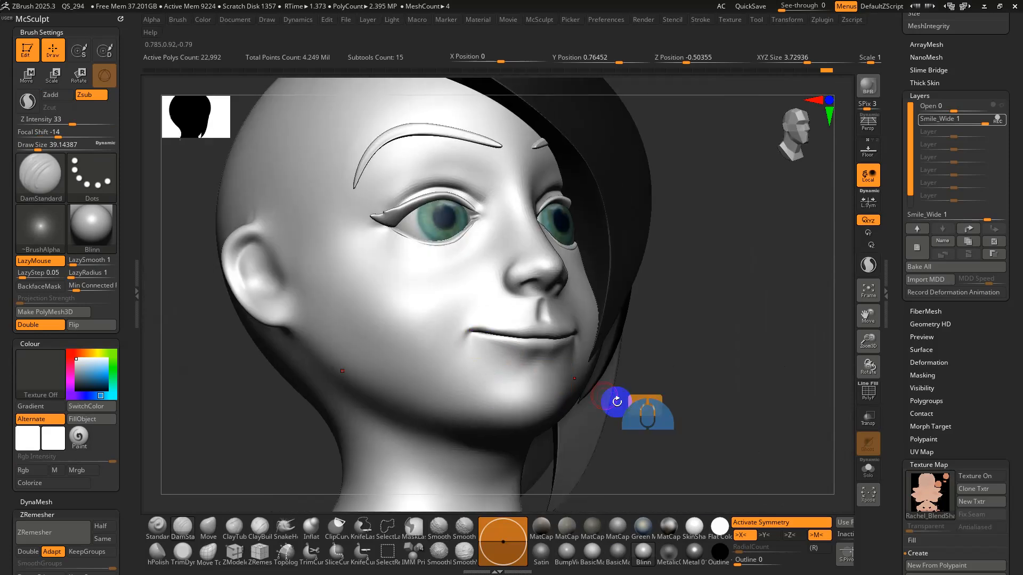
- Stop recording Smile_Wide, set the head's Open layer to 0.32743 and the teeth's JawOpen layer to 0.16814
{"action": "left_click_drag", "start_coordinate": [957, 108], "coordinate": [968, 122], "text": "alt"}
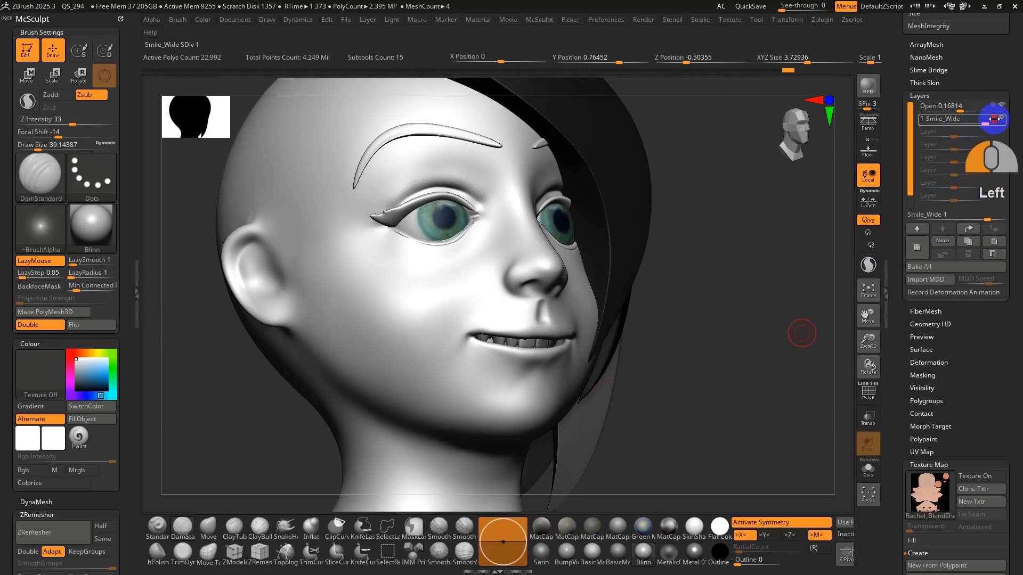
{"action": "left_click_drag", "start_coordinate": [963, 108], "coordinate": [965, 109]}
{"action": "left_click", "coordinate": [516, 347], "text": "alt"}
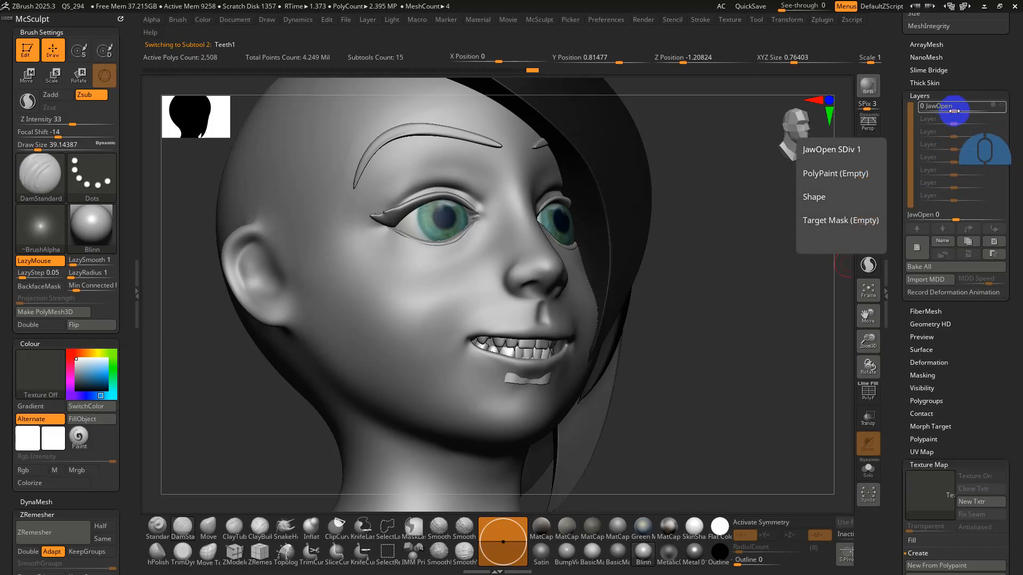
{"action": "left_click_drag", "start_coordinate": [951, 112], "coordinate": [959, 112]}
{"action": "left_click", "coordinate": [530, 294], "text": "alt"}
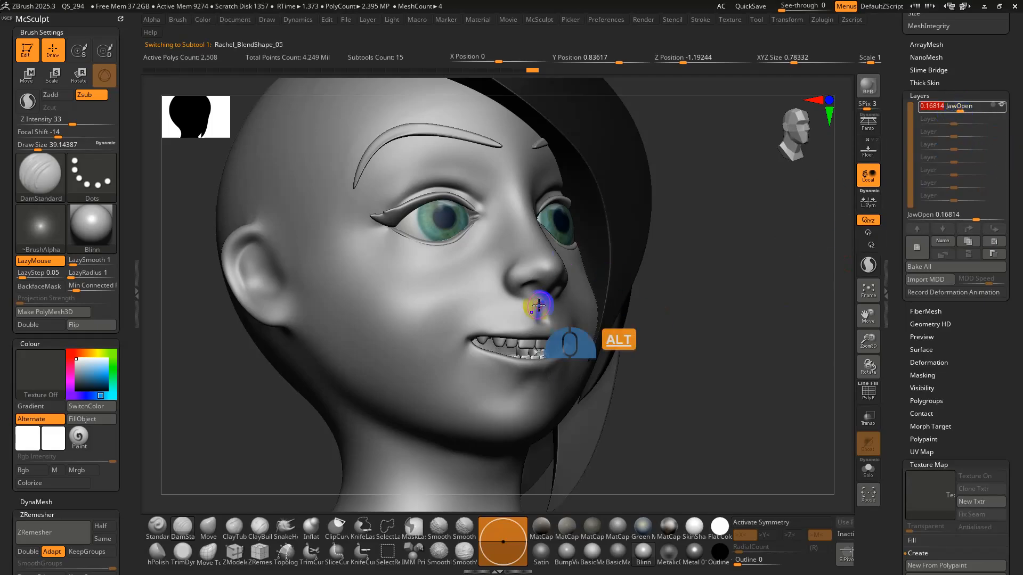
- Turn the head's texture map back on and reapply the SkinShade4 material
{"action": "right_click_drag", "start_coordinate": [584, 347], "coordinate": [817, 403], "text": "alt"}
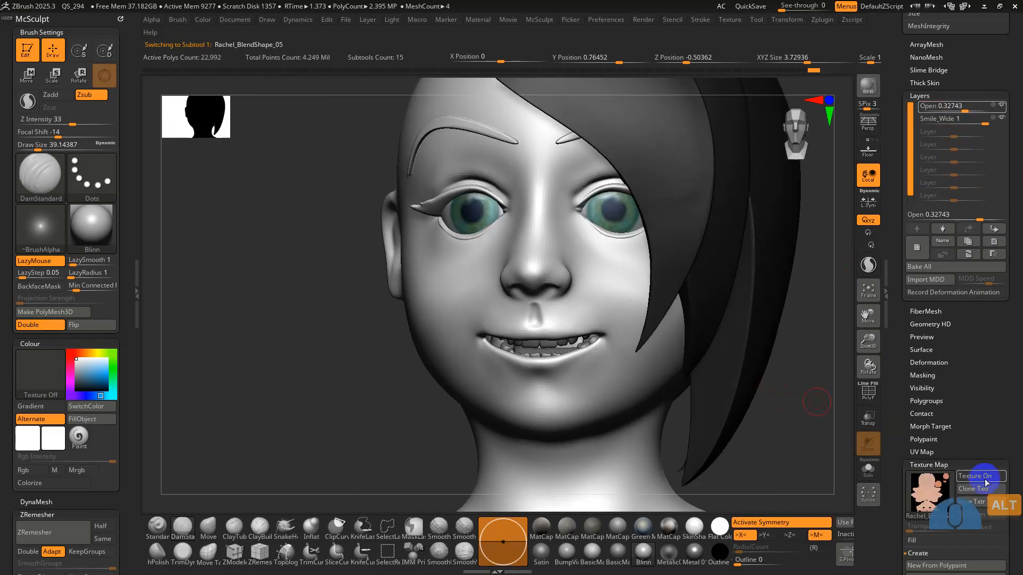
{"action": "right_click_drag", "start_coordinate": [629, 376], "coordinate": [635, 334], "text": "alt"}
{"action": "left_click", "coordinate": [976, 477]}
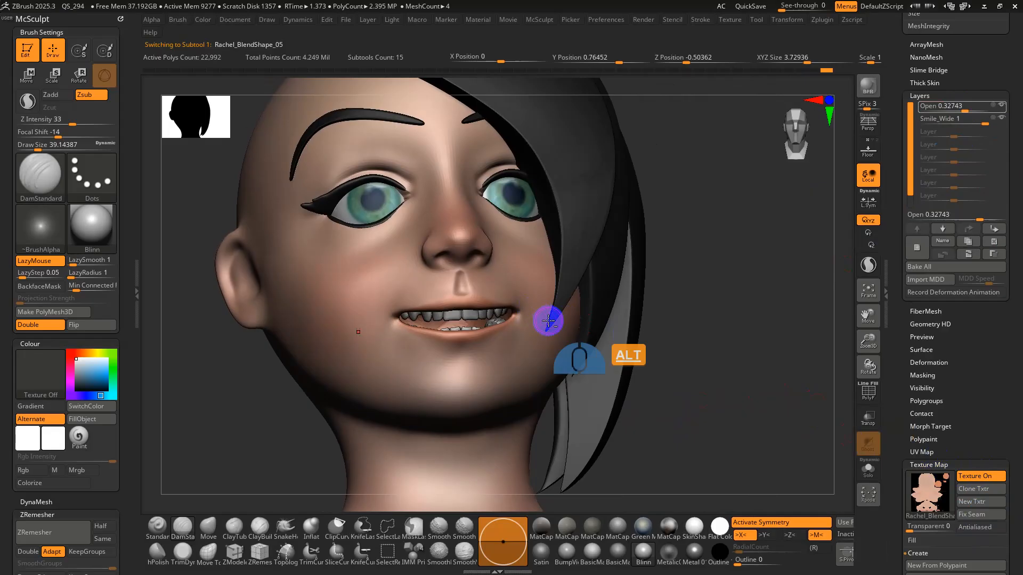
{"action": "right_click_drag", "start_coordinate": [548, 321], "coordinate": [464, 331], "text": "alt"}
- Examine how the open mouth and teeth combine with the wide smile from several angles
{"action": "left_click", "coordinate": [447, 311], "text": "alt"}
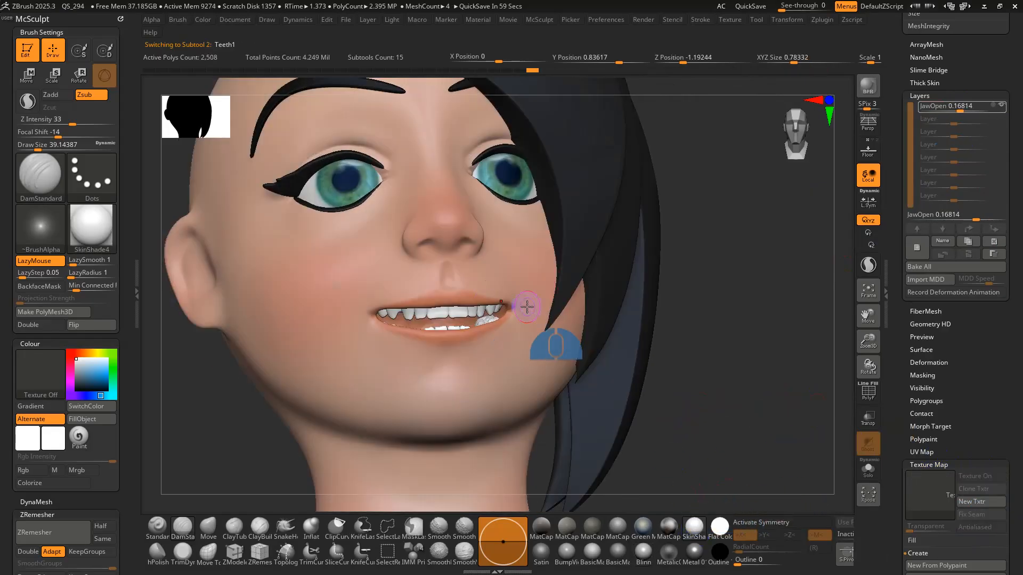
{"action": "left_click", "coordinate": [527, 307], "text": "alt"}
{"action": "right_click_drag", "start_coordinate": [694, 354], "coordinate": [716, 362]}
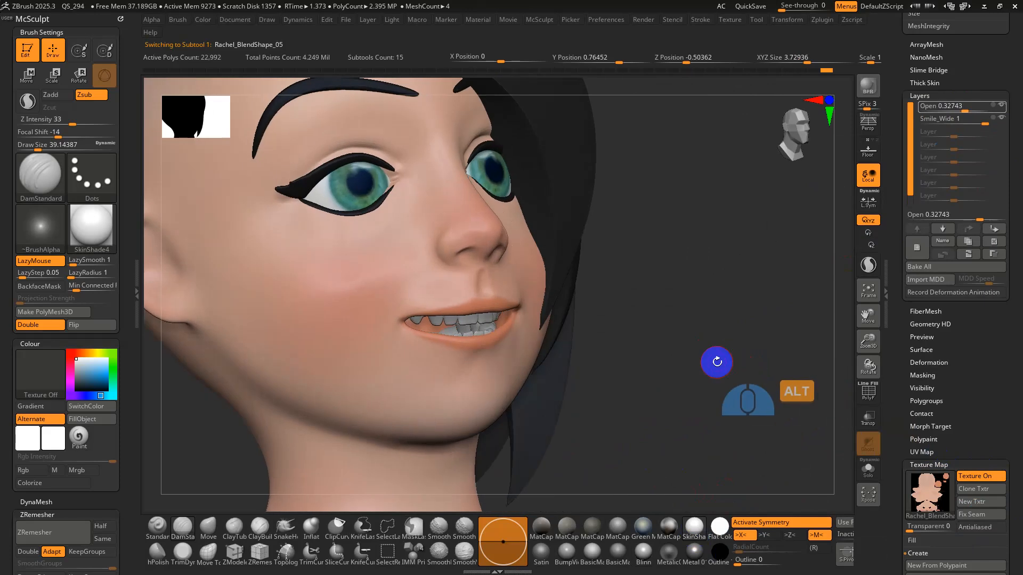
{"action": "left_click_drag", "start_coordinate": [852, 538], "coordinate": [937, 533]}
{"action": "left_click_drag", "start_coordinate": [676, 338], "coordinate": [711, 326]}
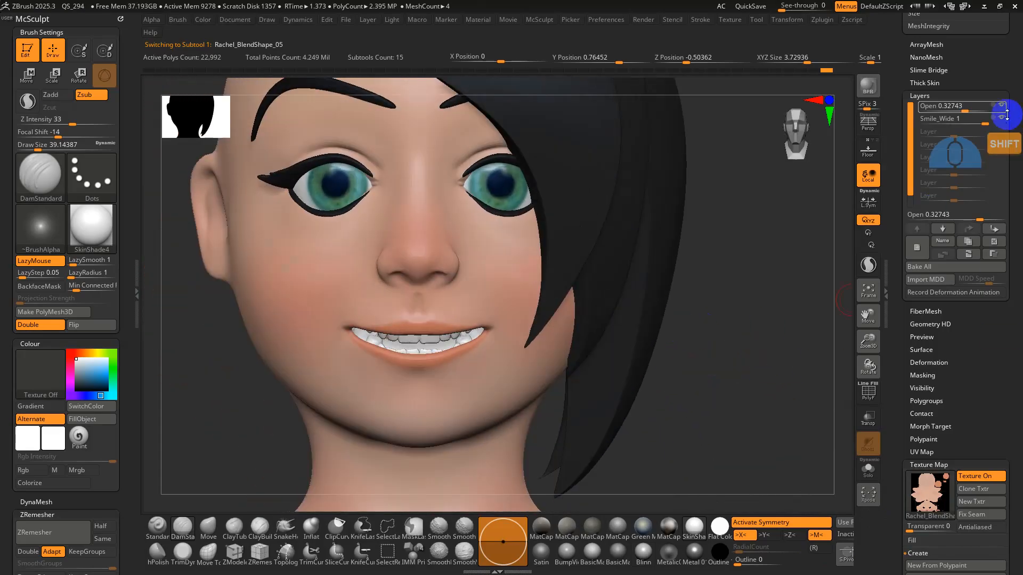
- Set the Open layer to 0 and resume recording on the Smile_Wide layer
{"action": "mouse_move", "coordinate": [1007, 113]}
{"action": "left_mouse_down"}
{"action": "mouse_move", "coordinate": [952, 109]}
{"action": "mouse_move", "coordinate": [994, 121]}
{"action": "left_mouse_up"}
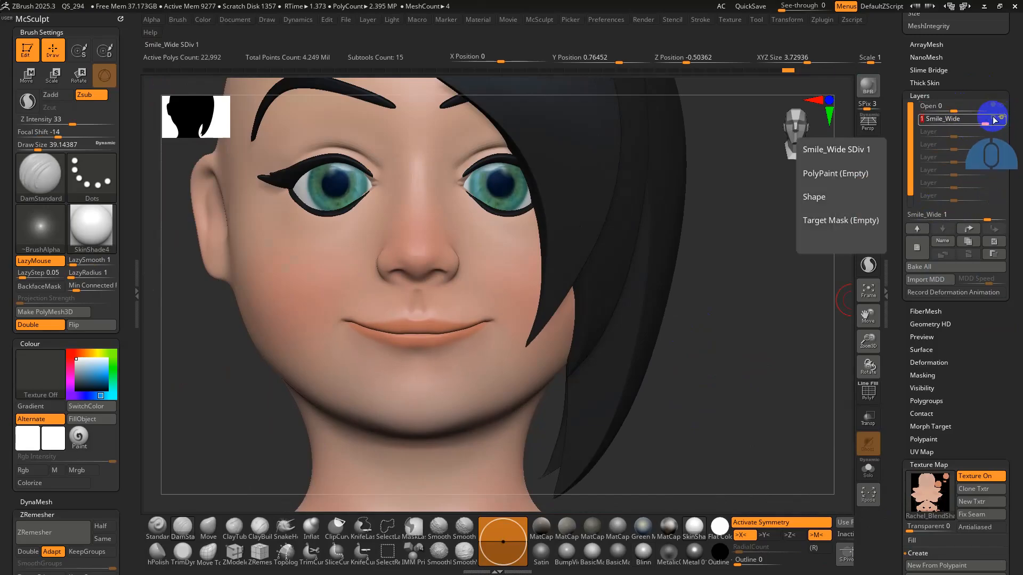
{"action": "left_click", "coordinate": [994, 120]}
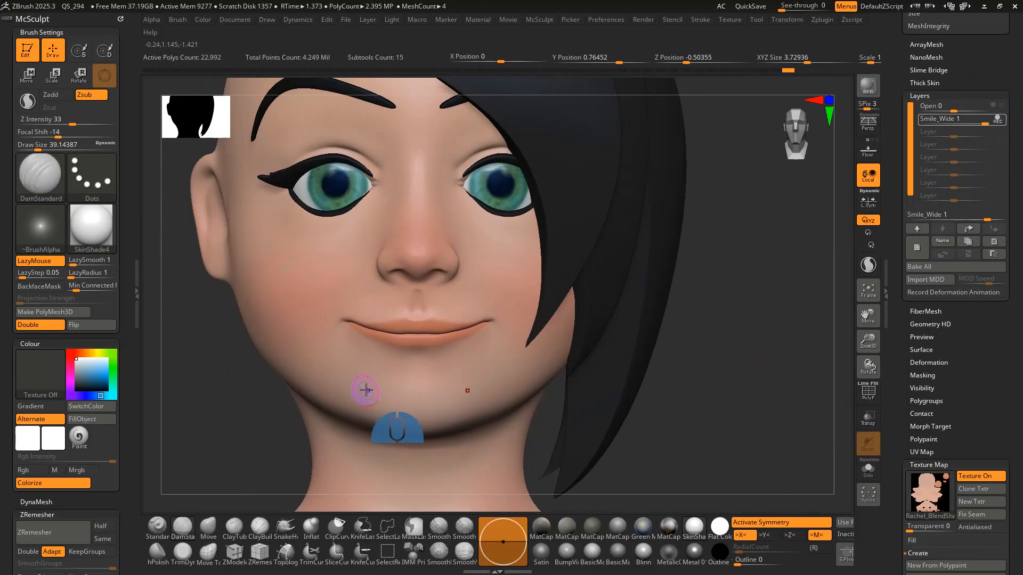
- Adjust the middle of the lips with the Move brush at draw size about 154, undoing the unwanted stroke
{"action": "key", "text": "s"}
{"action": "left_click_drag", "start_coordinate": [398, 334], "coordinate": [415, 334]}
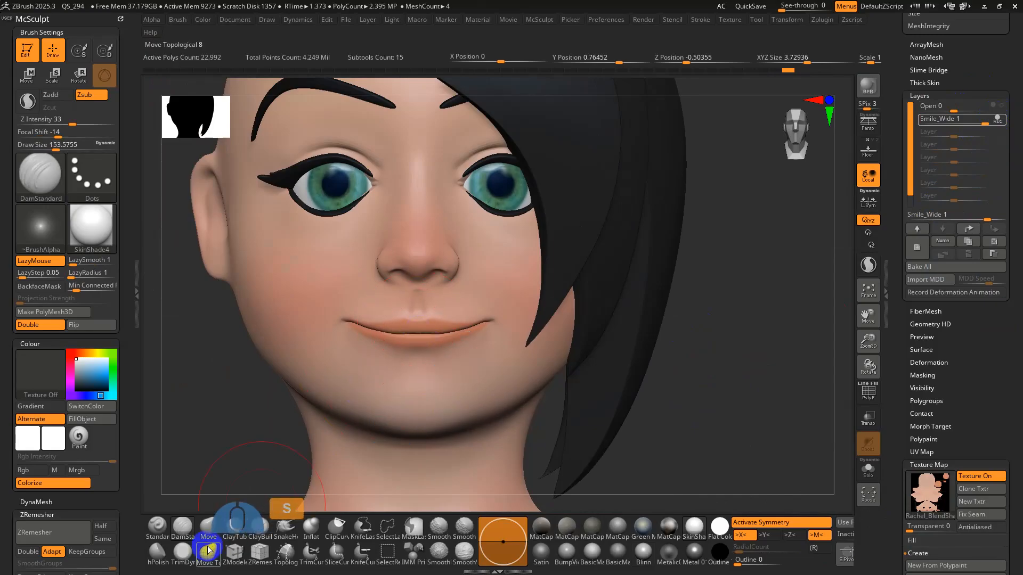
{"action": "left_click", "coordinate": [209, 526]}
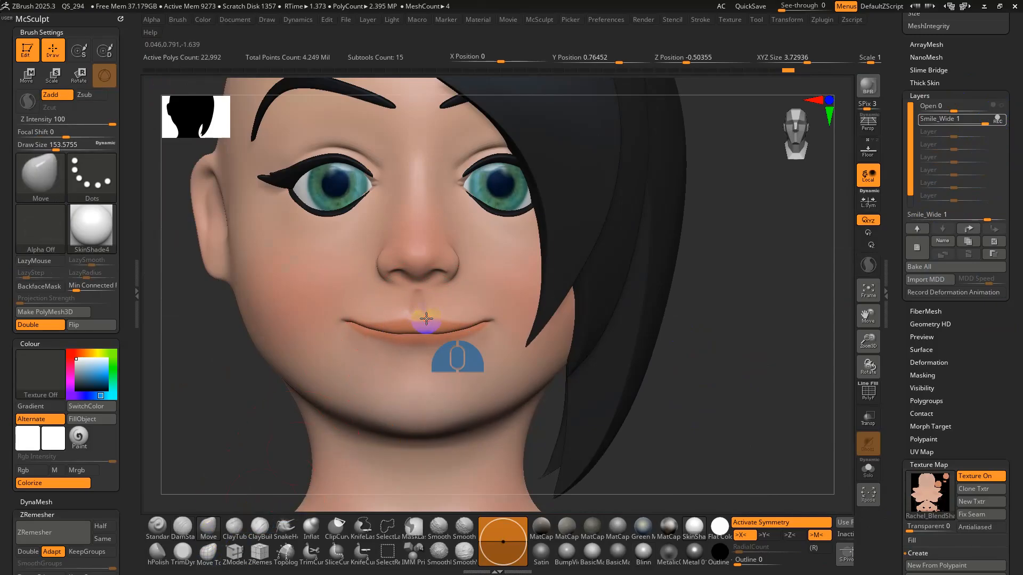
{"action": "key", "text": "ctrl+z"}
{"action": "left_click_drag", "start_coordinate": [441, 326], "coordinate": [437, 324]}
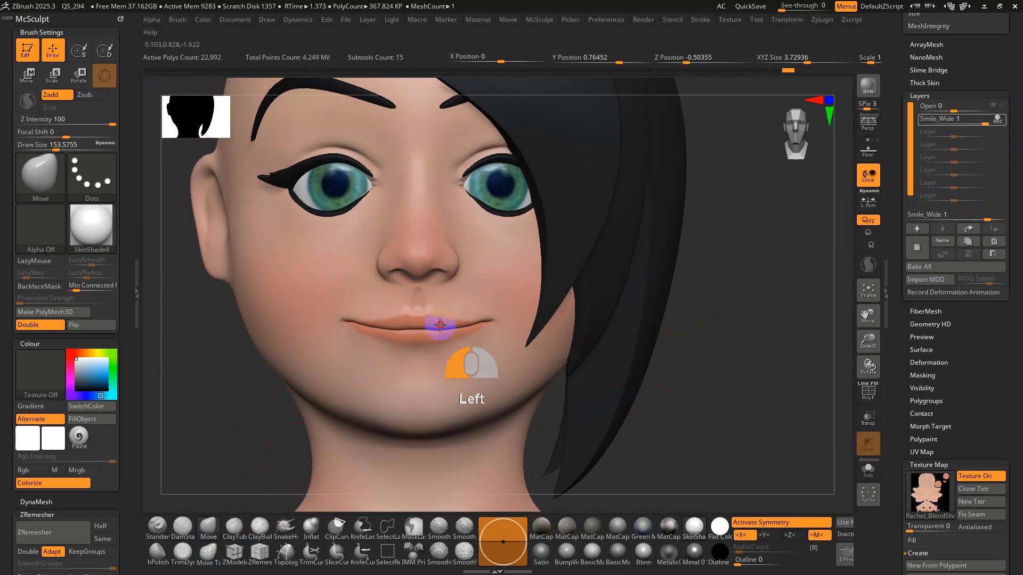
- Show the wireframe and adjust the nose in profile with the Move brush at draw size about 104, undoing unwanted strokes
{"action": "right_click_drag", "start_coordinate": [453, 267], "coordinate": [490, 270]}
{"action": "key", "text": "ctrl+z"}
{"action": "left_click_drag", "start_coordinate": [487, 231], "coordinate": [475, 260]}
{"action": "key", "text": "ctrl+z"}
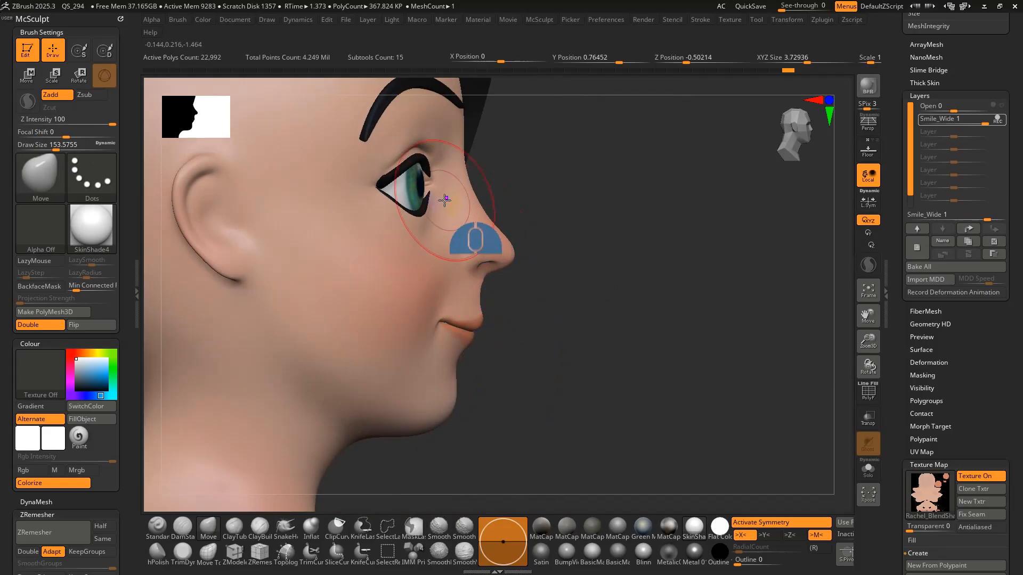
{"action": "key", "text": "shift+f"}
{"action": "key", "text": "ctrl+z"}
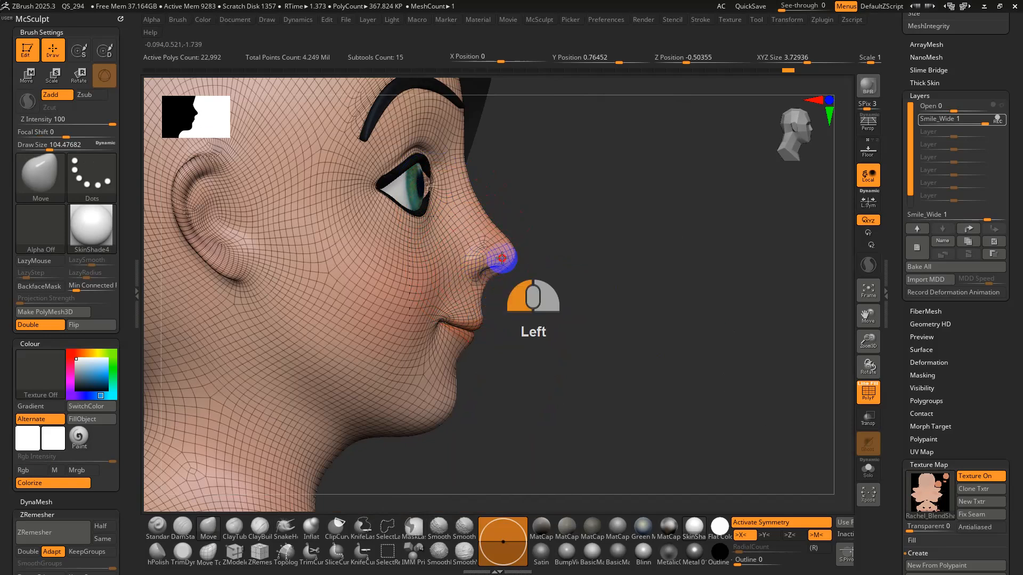
- Touch up the face at draw size about 140, undo the last stroke and hide the wireframe
{"action": "right_click_drag", "start_coordinate": [471, 279], "coordinate": [579, 321], "text": "shift"}
{"action": "key", "text": "s"}
{"action": "left_click_drag", "start_coordinate": [536, 321], "coordinate": [590, 314]}
{"action": "right_click_drag", "start_coordinate": [590, 314], "coordinate": [516, 305], "text": "shift"}
{"action": "left_click_drag", "start_coordinate": [586, 308], "coordinate": [590, 306], "text": "shift"}
{"action": "right_click_drag", "start_coordinate": [587, 306], "coordinate": [559, 362]}
{"action": "key", "text": "ctrl+z"}
{"action": "key", "text": "shift+f"}
- Shift the mouth corners with the Move brush from the front and from below, undoing the unwanted stroke
{"action": "right_click_drag", "start_coordinate": [611, 389], "coordinate": [653, 352], "text": "alt"}
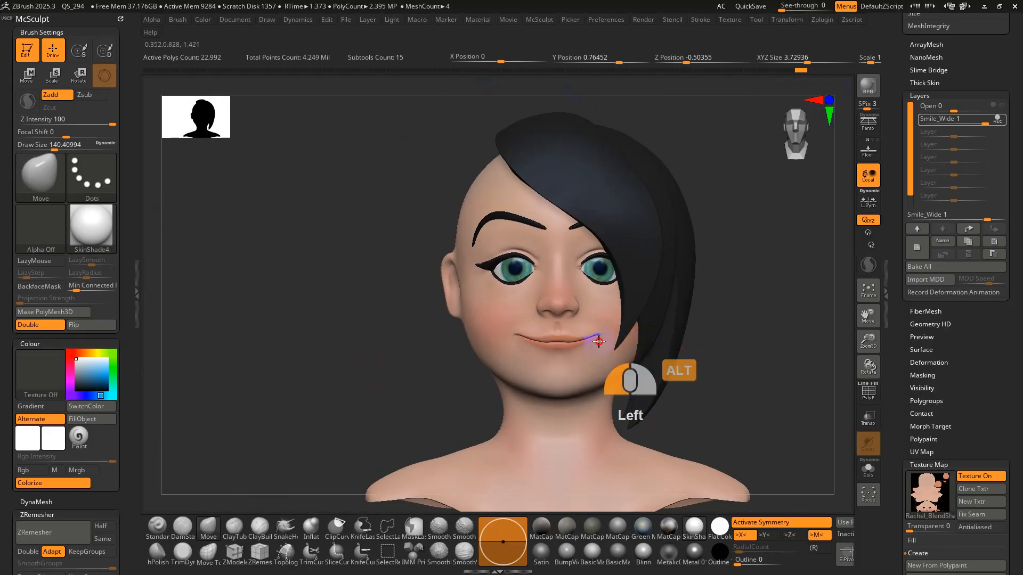
{"action": "left_click_drag", "start_coordinate": [599, 342], "coordinate": [600, 339], "text": "alt"}
{"action": "right_click_drag", "start_coordinate": [600, 339], "coordinate": [539, 206]}
{"action": "key", "text": "ctrl+z"}
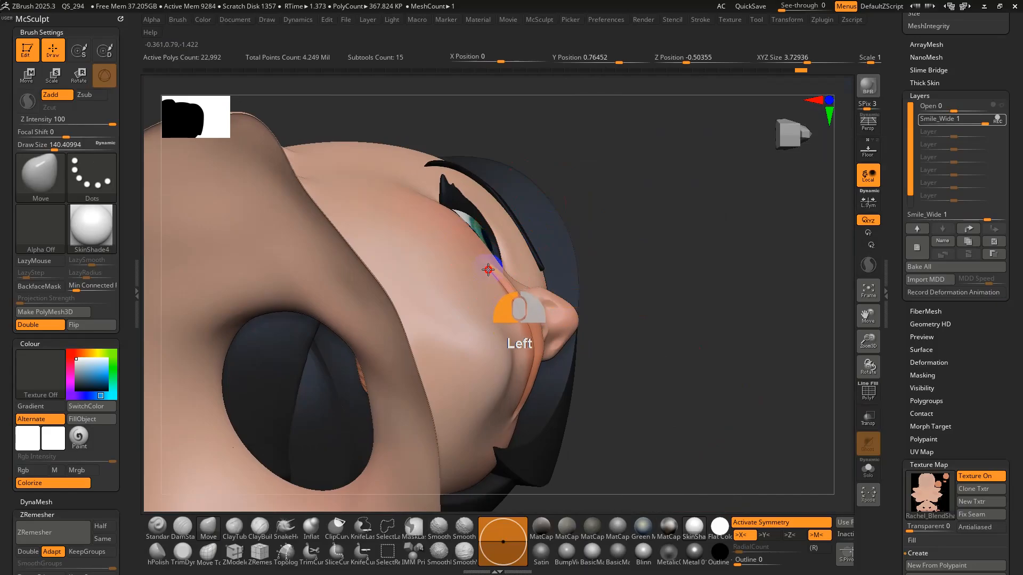
- Show the wireframe and rework the polygons around the mouth corner at draw size about 80, undoing the unwanted strokes
{"action": "right_click_drag", "start_coordinate": [487, 270], "coordinate": [519, 322], "text": "shift"}
{"action": "key", "text": "shift+f"}
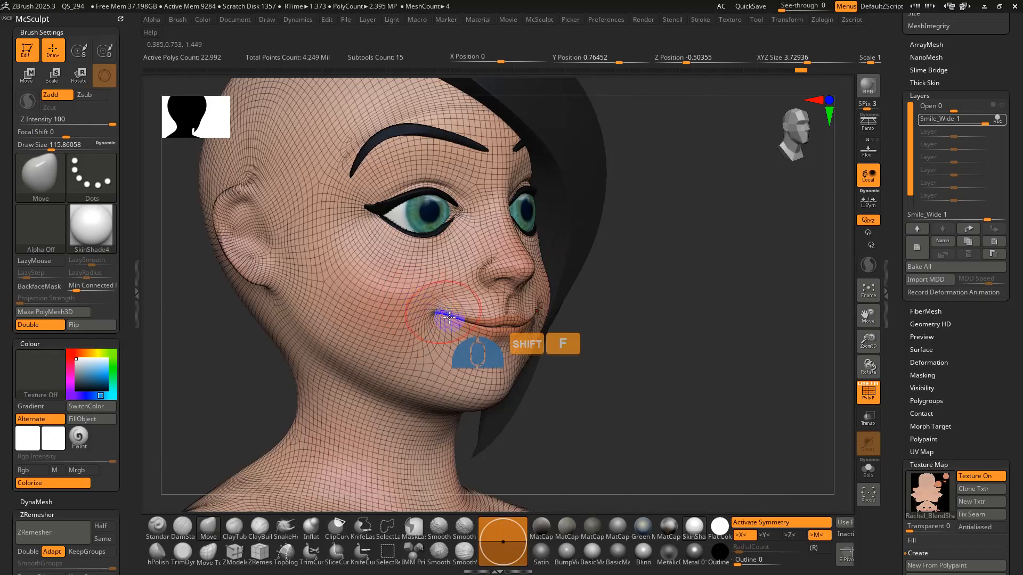
{"action": "right_click_drag", "start_coordinate": [446, 319], "coordinate": [387, 296], "text": "alt"}
{"action": "left_click_drag", "start_coordinate": [408, 288], "coordinate": [388, 305], "text": "shift"}
{"action": "key", "text": "ctrl+z"}
{"action": "key", "text": "s"}
{"action": "left_click", "coordinate": [395, 291]}
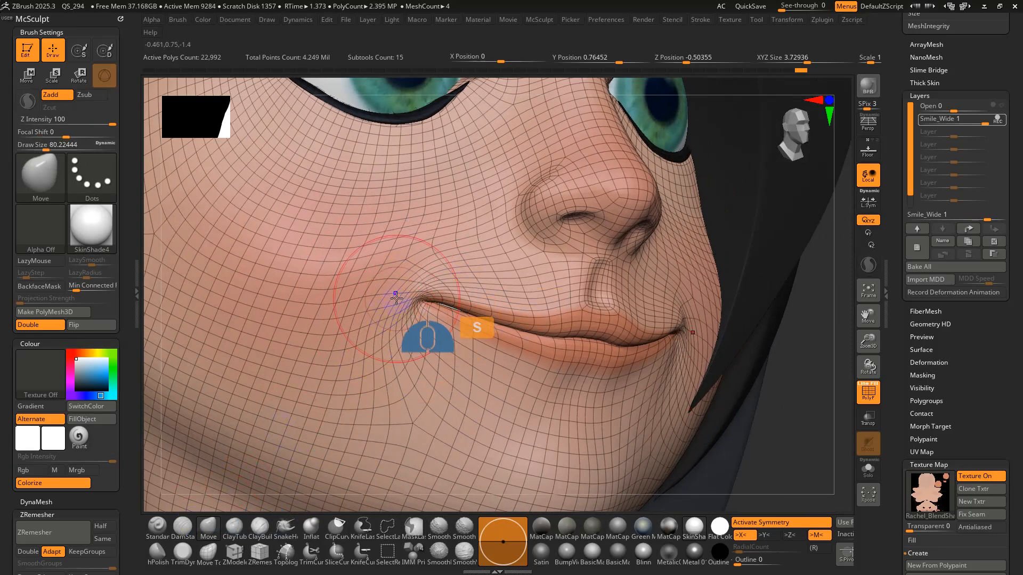
{"action": "key", "text": "ctrl+z"}
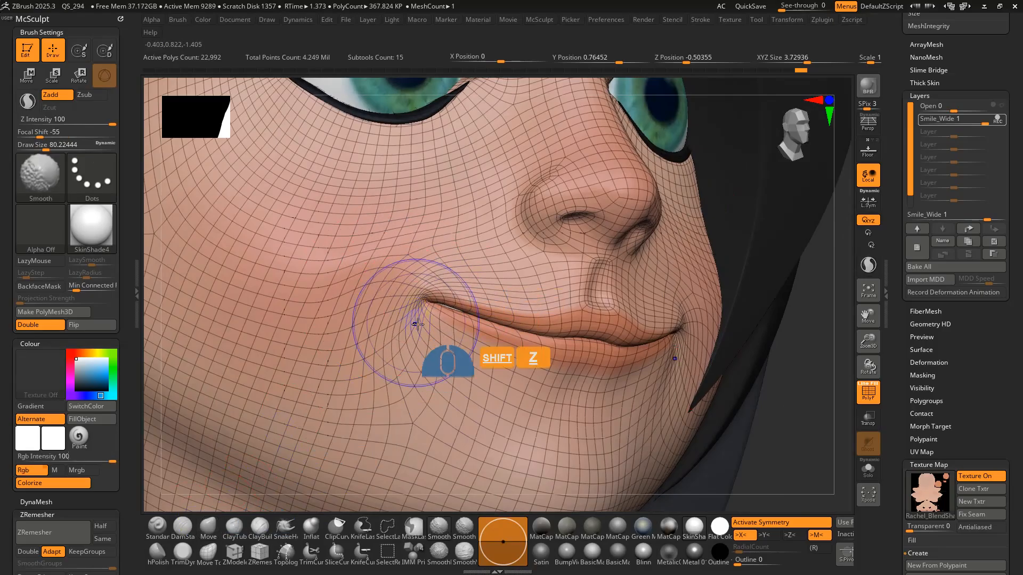
- Try twisting the polygons at the mouth corner with the Spiral brush, undoing the strokes
{"action": "key", "text": "b"}
{"action": "key", "text": "s"}
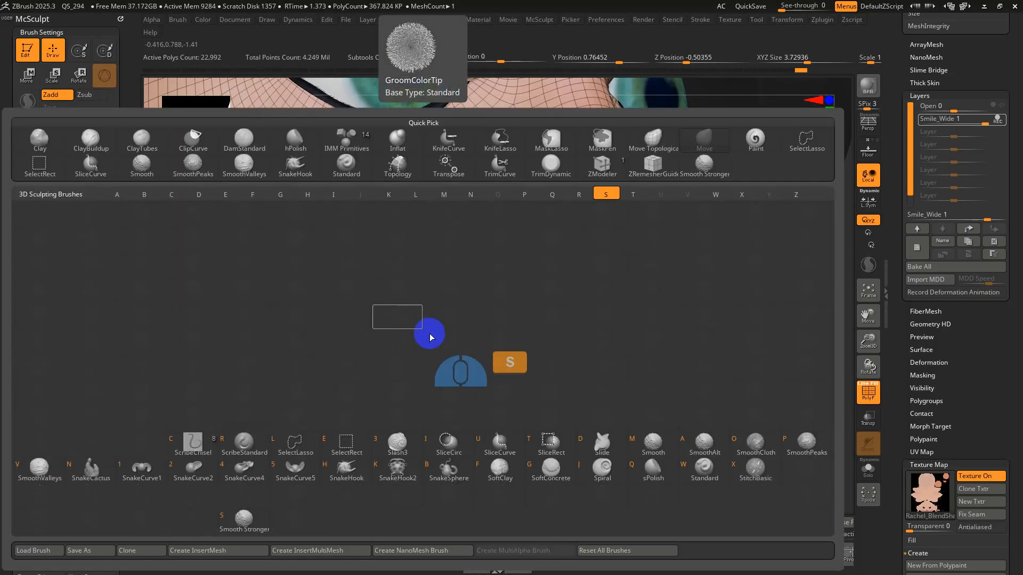
{"action": "left_click", "coordinate": [597, 466]}
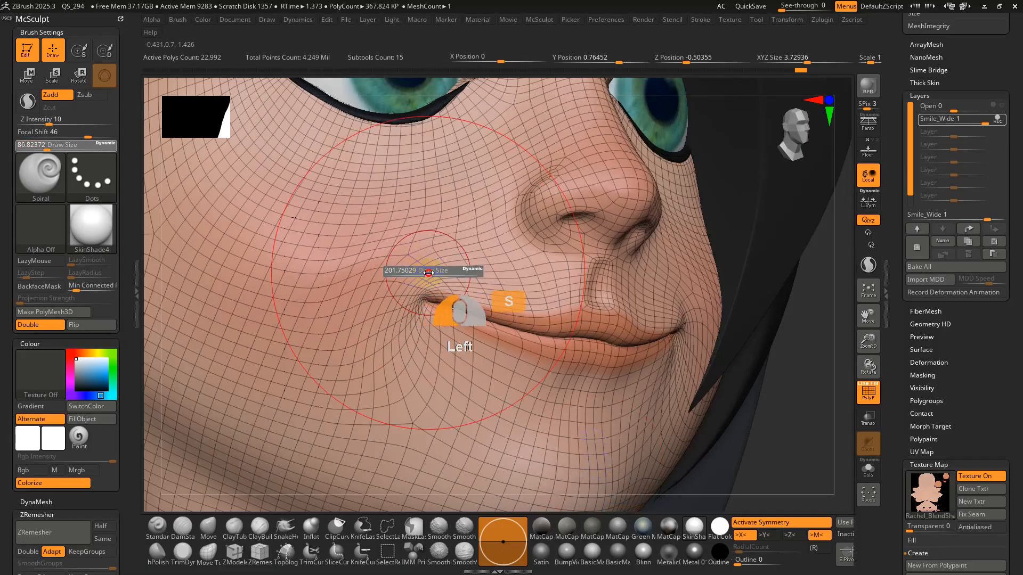
{"action": "left_click_drag", "start_coordinate": [421, 298], "coordinate": [407, 301]}
{"action": "key", "text": "ctrl+z"}
{"action": "left_click_drag", "start_coordinate": [420, 300], "coordinate": [415, 300]}
{"action": "key", "text": "ctrl+z"}
{"action": "key", "text": "s"}
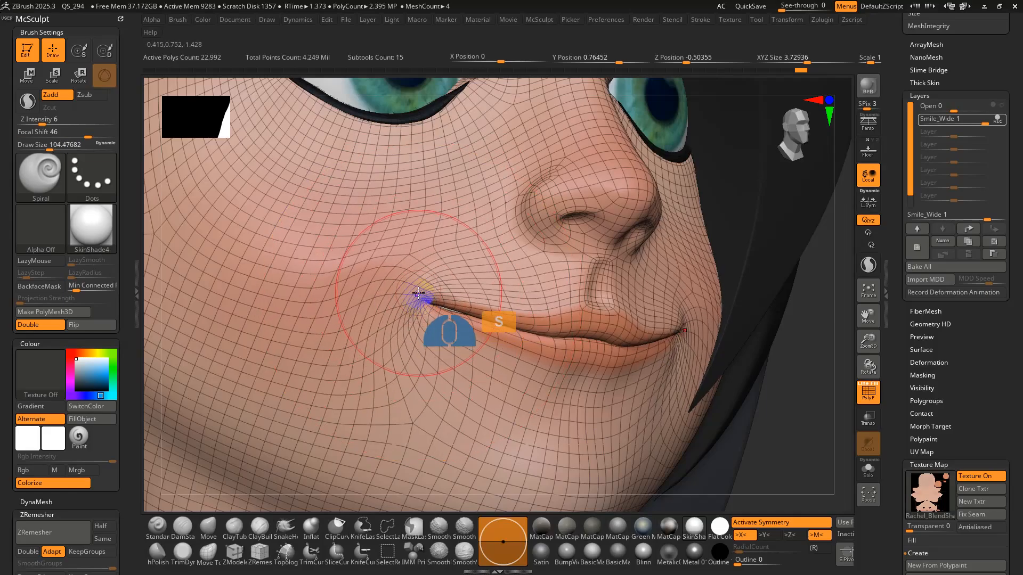
{"action": "key", "text": "w"}
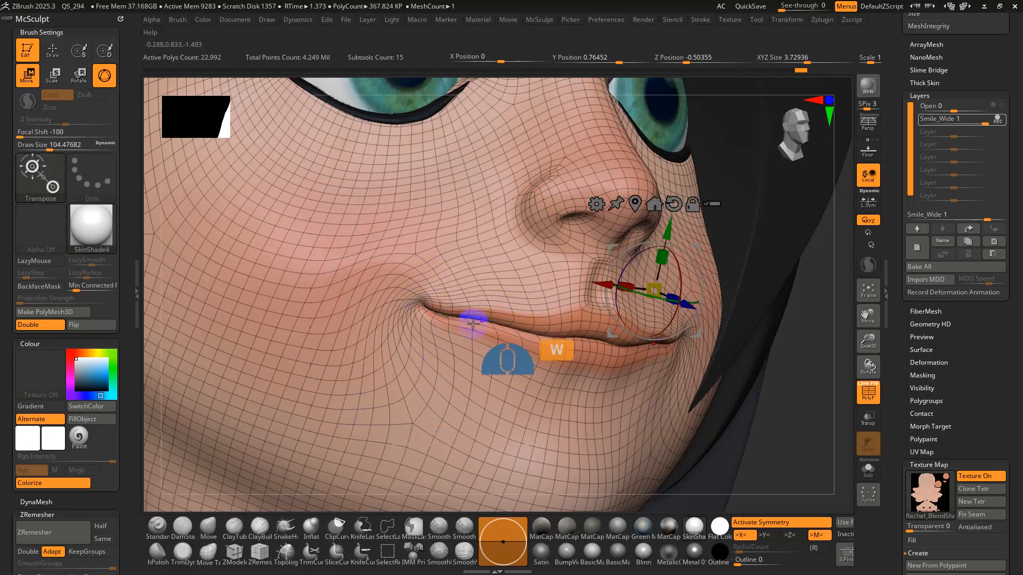
- Adjust the area above the lip with the Move brush at draw size about 90, hide the wireframe and undo the unwanted change
{"action": "left_click", "coordinate": [208, 528]}
{"action": "key", "text": "s"}
{"action": "left_click_drag", "start_coordinate": [482, 286], "coordinate": [494, 288]}
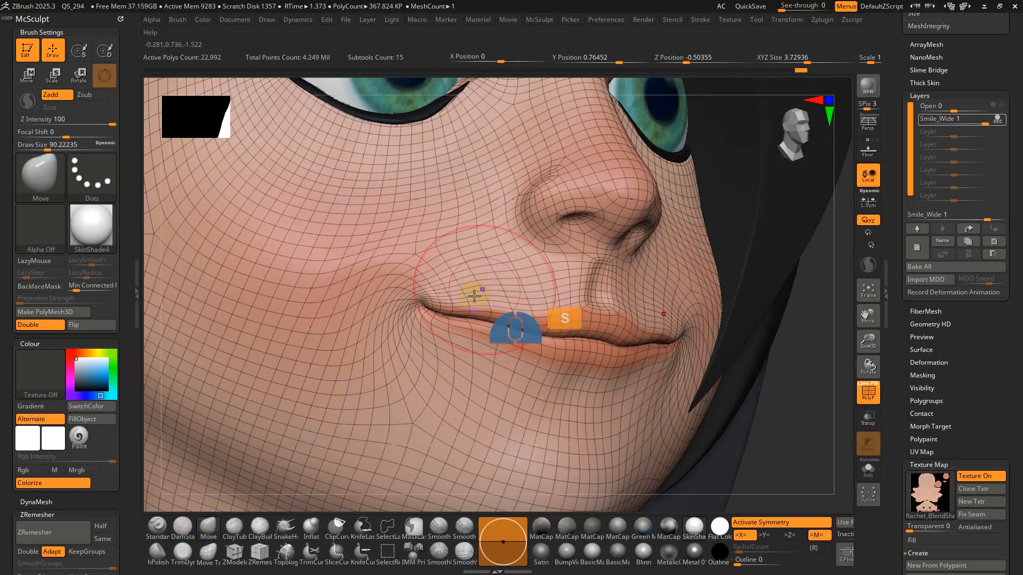
{"action": "key", "text": "shift+f"}
{"action": "mouse_move", "coordinate": [550, 369]}
{"action": "right_mouse_down", "text": "alt"}
{"action": "mouse_move", "coordinate": [527, 305]}
{"action": "mouse_move", "coordinate": [481, 322]}
{"action": "mouse_move", "coordinate": [530, 348]}
{"action": "mouse_move", "coordinate": [523, 390]}
{"action": "mouse_move", "coordinate": [543, 327]}
{"action": "mouse_move", "coordinate": [473, 322]}
{"action": "mouse_move", "coordinate": [492, 326]}
{"action": "right_mouse_up", "text": "alt"}
{"action": "key", "text": "ctrl+z"}
- Pull the mouth corner with the SnakeHook brush at draw size about 90, undoing the unwanted stroke
{"action": "key", "text": "b"}
{"action": "key", "text": "s"}
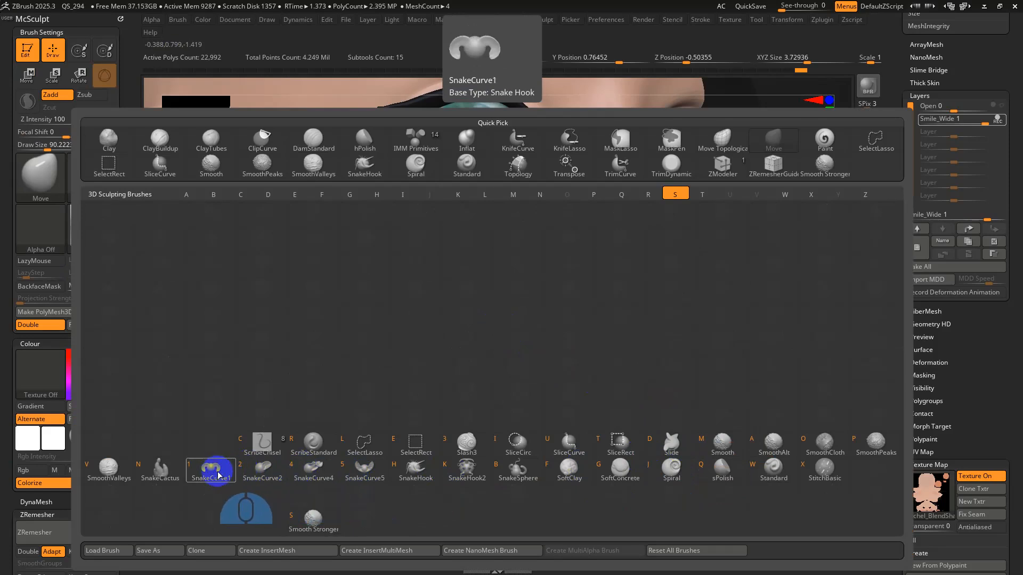
{"action": "left_click", "coordinate": [366, 474]}
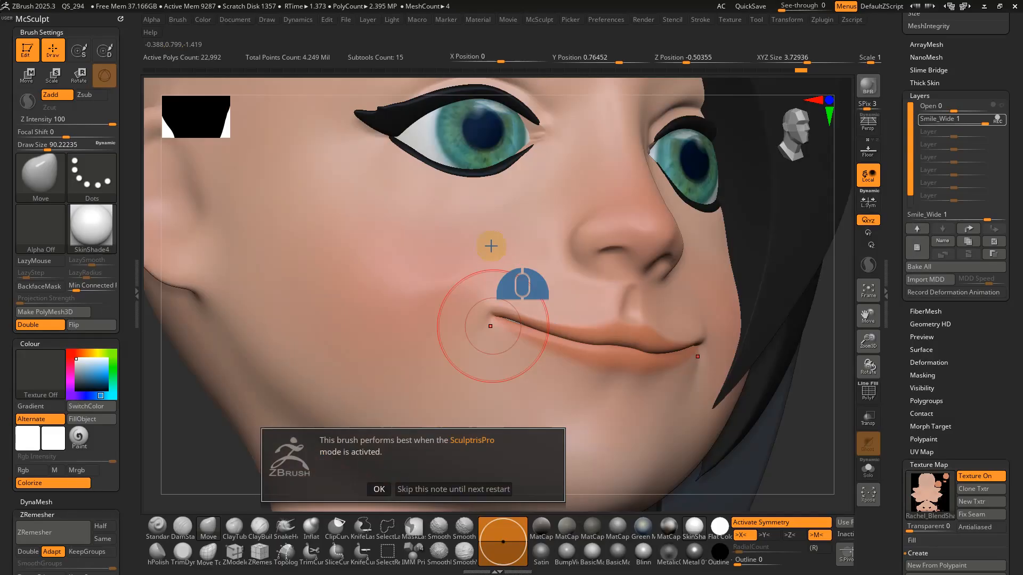
{"action": "left_click", "coordinate": [445, 487]}
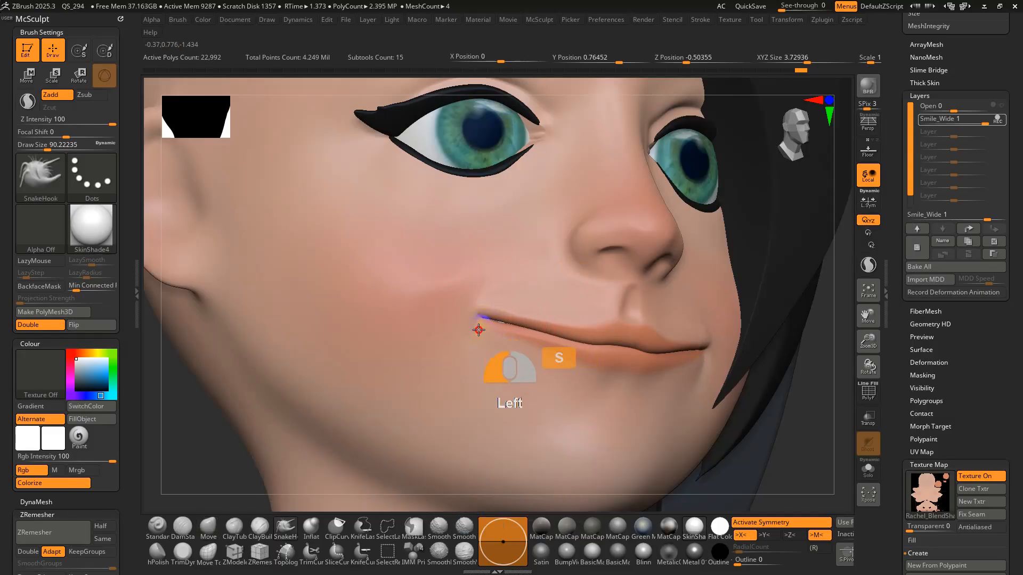
{"action": "mouse_move", "coordinate": [479, 278]}
{"action": "left_mouse_down"}
{"action": "mouse_move", "coordinate": [381, 320]}
{"action": "mouse_move", "coordinate": [385, 201]}
{"action": "left_mouse_up"}
{"action": "key", "text": "ctrl+z"}
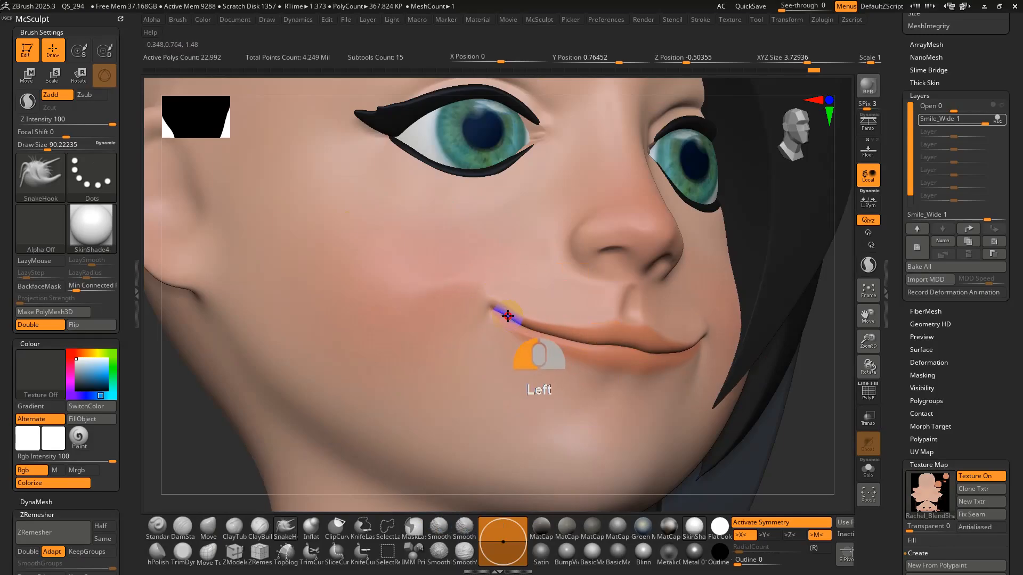
- Shape the lip near the mouth corner with the Inflat brush at draw size about 59, smoothing it where needed
{"action": "mouse_move", "coordinate": [507, 317]}
{"action": "right_mouse_down"}
{"action": "mouse_move", "coordinate": [491, 308]}
{"action": "mouse_move", "coordinate": [513, 315]}
{"action": "mouse_move", "coordinate": [541, 304]}
{"action": "mouse_move", "coordinate": [483, 339]}
{"action": "mouse_move", "coordinate": [488, 320]}
{"action": "right_mouse_up"}
{"action": "left_click", "coordinate": [311, 527]}
{"action": "key", "text": "s"}
{"action": "left_click_drag", "start_coordinate": [483, 316], "coordinate": [559, 357], "text": "shift"}
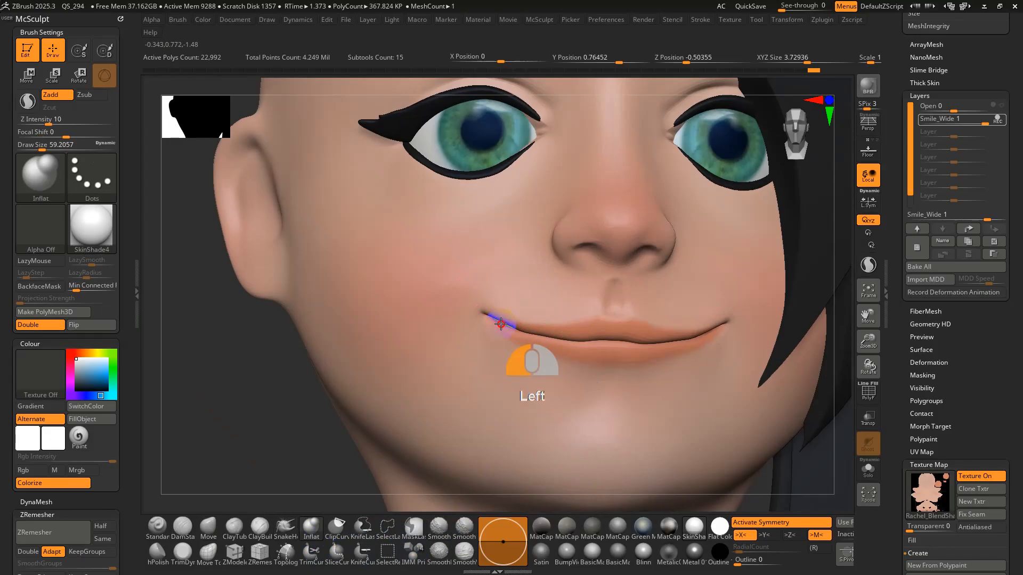
{"action": "right_click_drag", "start_coordinate": [504, 324], "coordinate": [643, 356]}
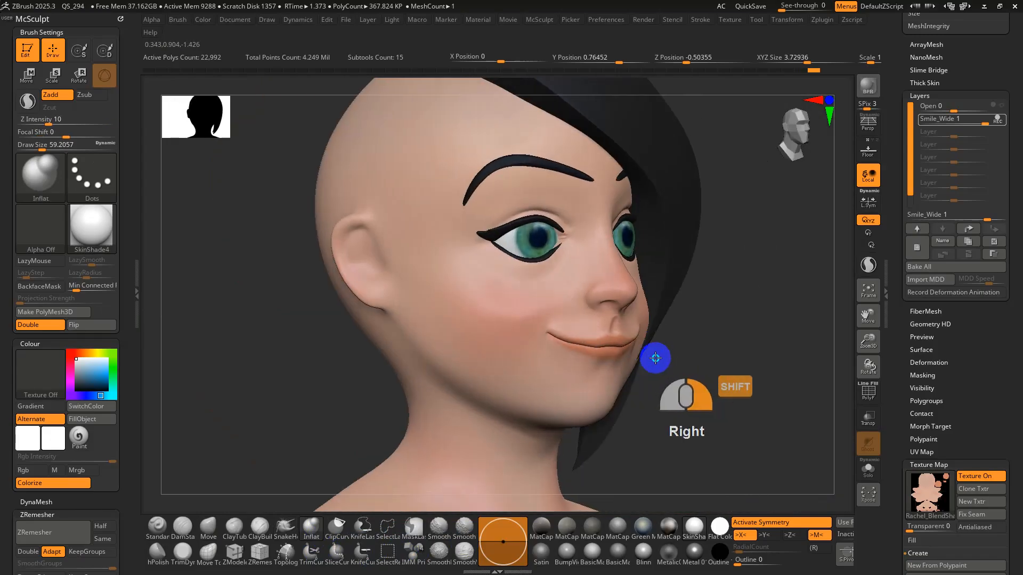
- Show the wireframe, puff up the cheek beside the mouth with the Inflat brush at draw size about 83, and hide the wireframe
{"action": "key", "text": "shift+f"}
{"action": "key", "text": "shift+f"}
{"action": "right_click_drag", "start_coordinate": [525, 325], "coordinate": [535, 432]}
{"action": "key", "text": "shift+f"}
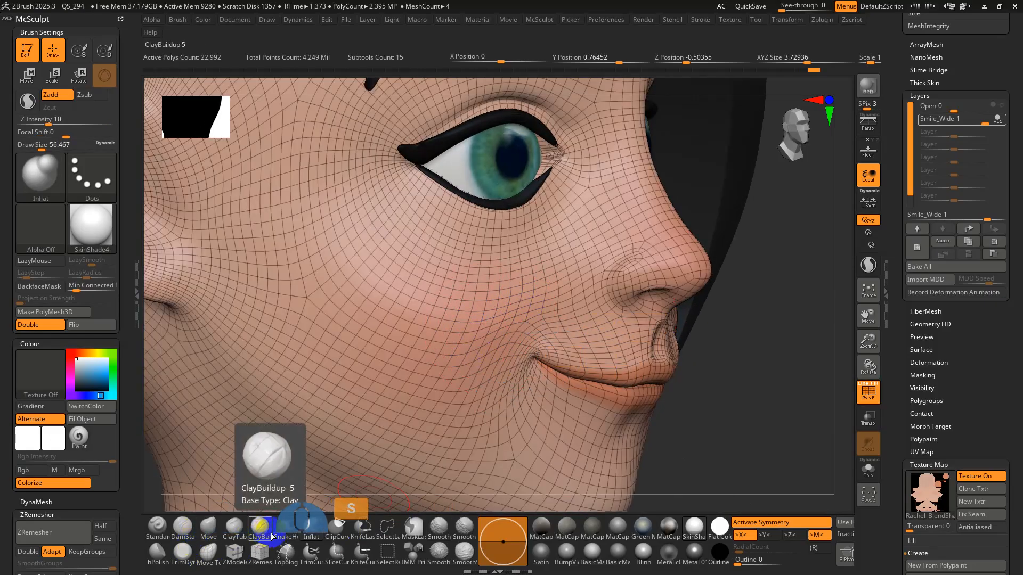
{"action": "key", "text": "b"}
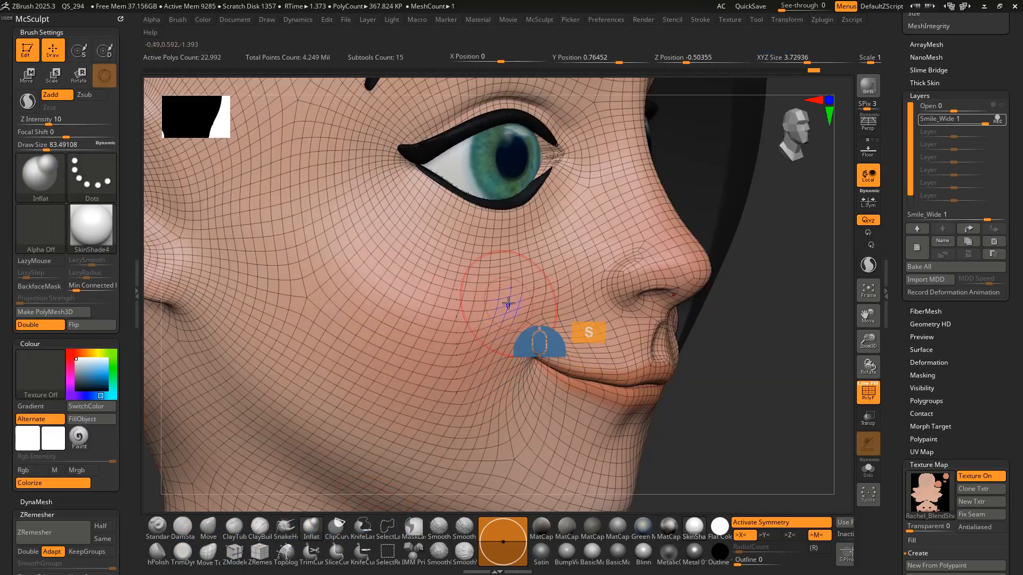
{"action": "right_click_drag", "start_coordinate": [466, 327], "coordinate": [445, 327]}
{"action": "left_click", "coordinate": [445, 327]}
{"action": "left_click_drag", "start_coordinate": [491, 314], "coordinate": [477, 319]}
{"action": "right_click_drag", "start_coordinate": [477, 319], "coordinate": [618, 406], "text": "alt"}
{"action": "key", "text": "shift+f"}
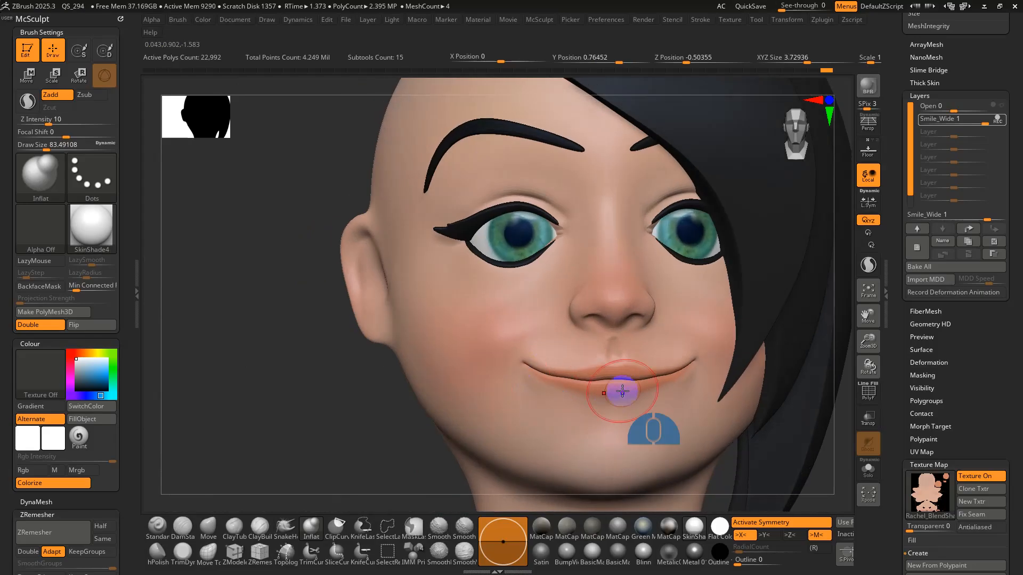
{"action": "right_click_drag", "start_coordinate": [719, 349], "coordinate": [703, 376], "text": "alt"}
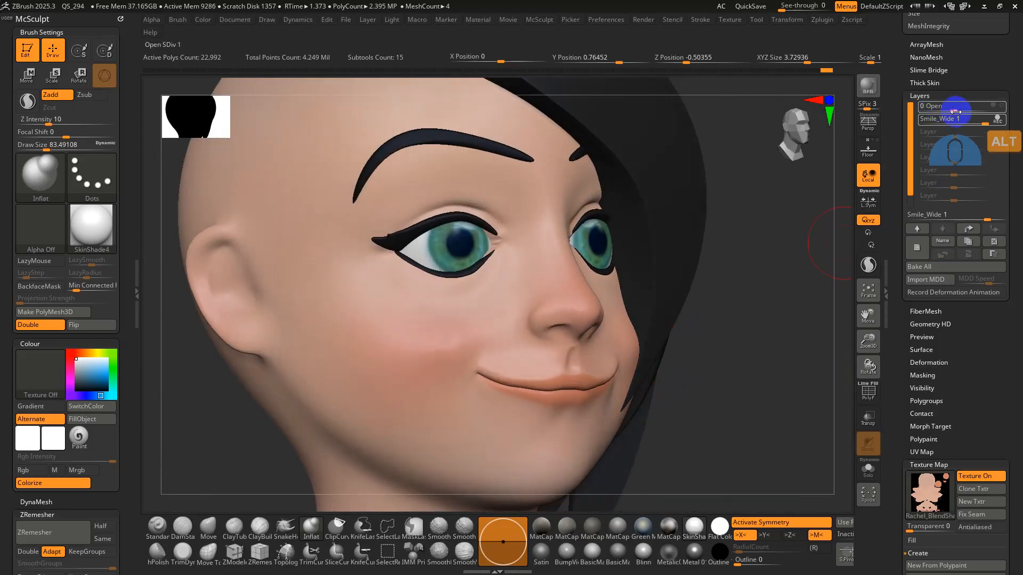
- Test the mouth shapes together with the Smile_Wide layer at 0.61061 and the Open layer at 0.55752
{"action": "left_click_drag", "start_coordinate": [960, 110], "coordinate": [959, 112]}
{"action": "left_click_drag", "start_coordinate": [753, 290], "coordinate": [678, 331], "text": "alt"}
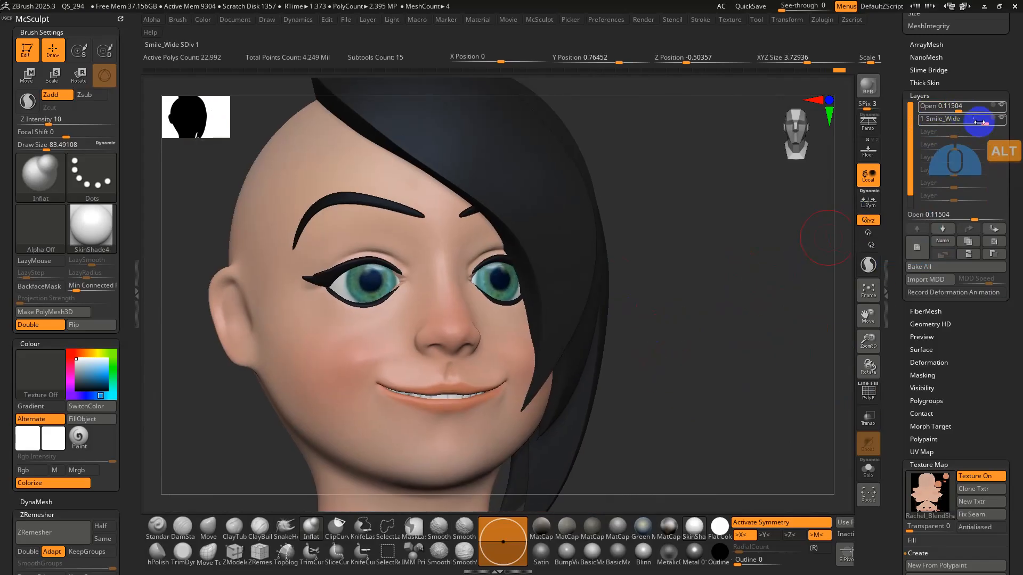
{"action": "left_click_drag", "start_coordinate": [986, 123], "coordinate": [975, 122]}
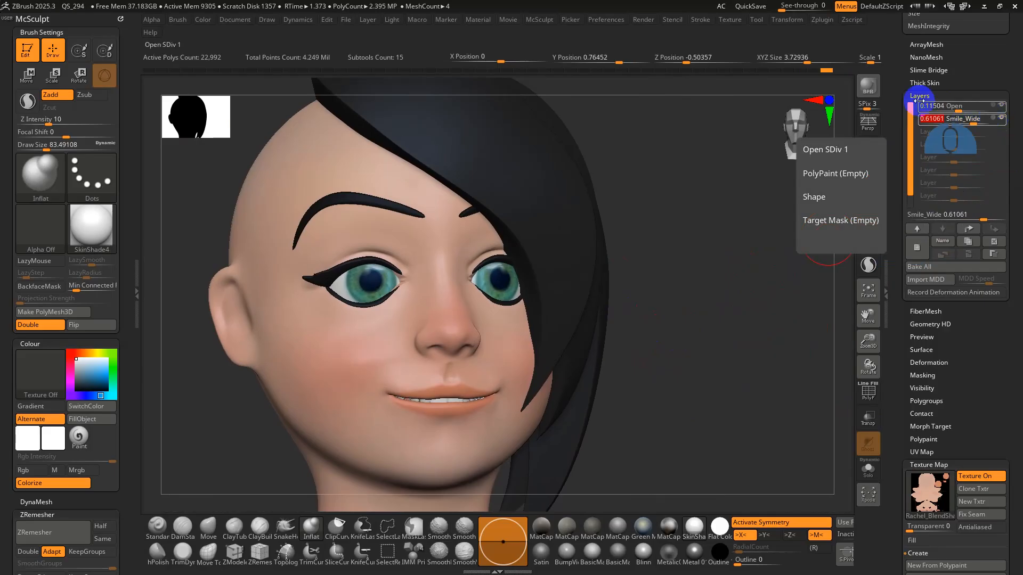
{"action": "left_click_drag", "start_coordinate": [960, 107], "coordinate": [964, 109]}
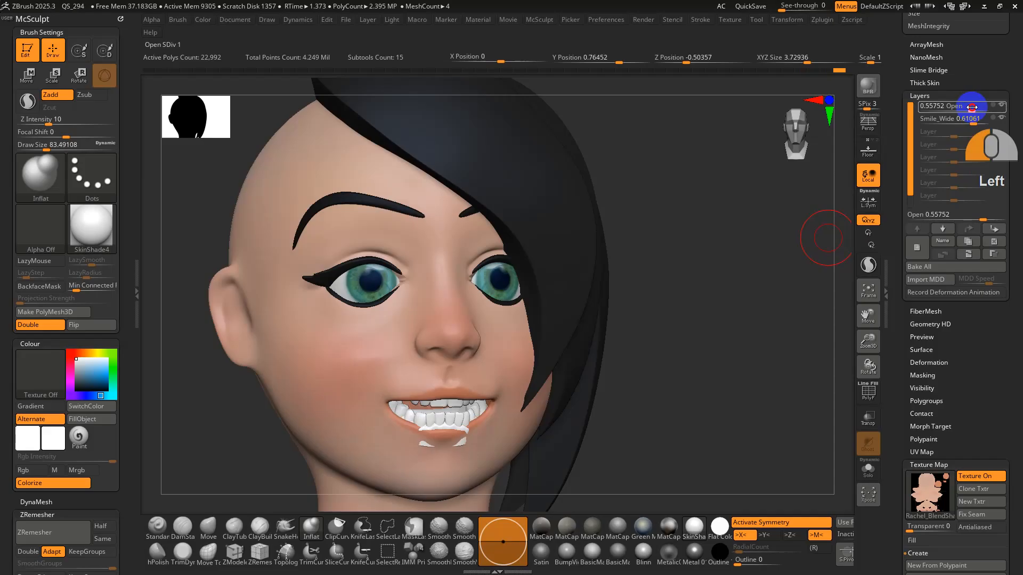
{"action": "left_click", "coordinate": [971, 107]}
- Turn off the head's texture and apply the Blinn material
{"action": "left_click", "coordinate": [984, 477]}
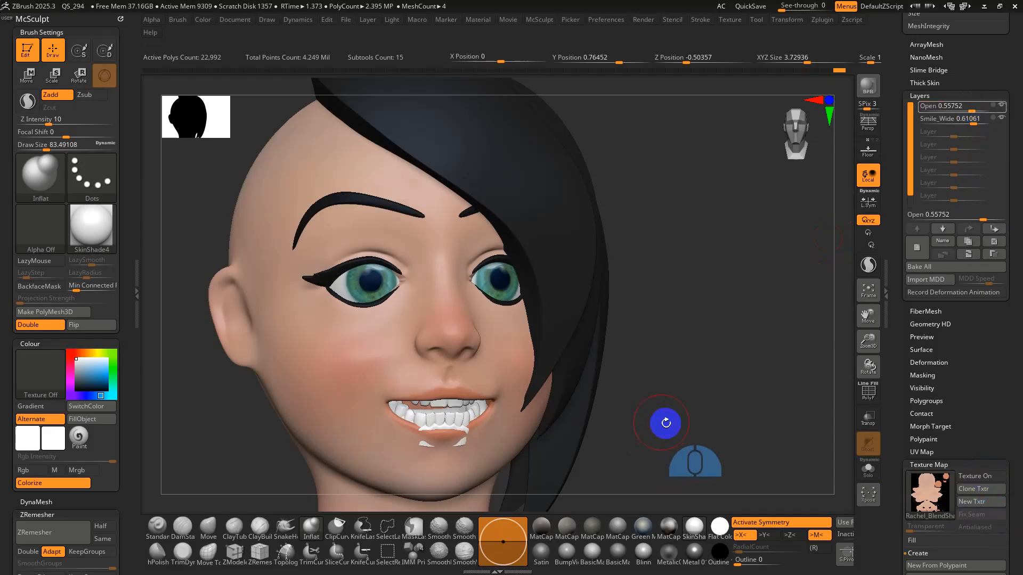
{"action": "left_click", "coordinate": [603, 557]}
{"action": "left_click", "coordinate": [644, 554]}
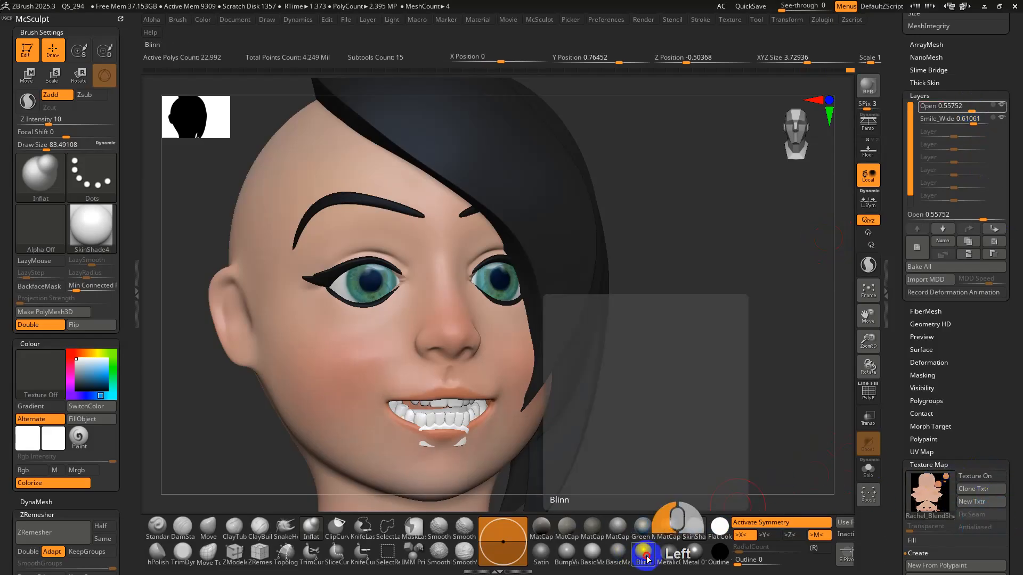
{"action": "left_click_drag", "start_coordinate": [634, 413], "coordinate": [664, 405]}
- Set the Open layer to 0.61061 and the Smile_Wide layer to 1, viewing the face in profile
{"action": "left_click_drag", "start_coordinate": [978, 119], "coordinate": [969, 110]}
{"action": "left_click", "coordinate": [985, 123]}
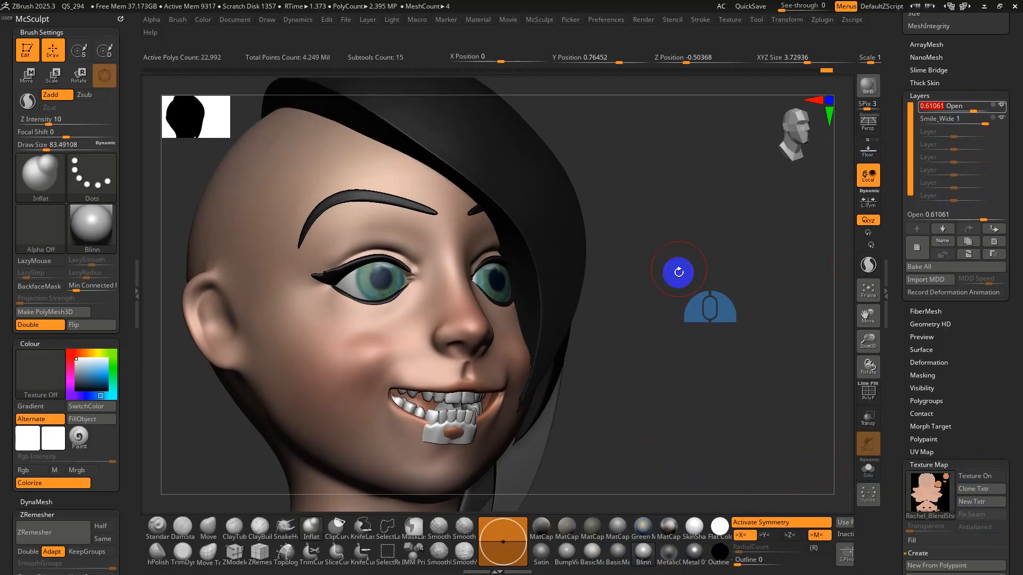
{"action": "left_click_drag", "start_coordinate": [678, 271], "coordinate": [536, 426]}
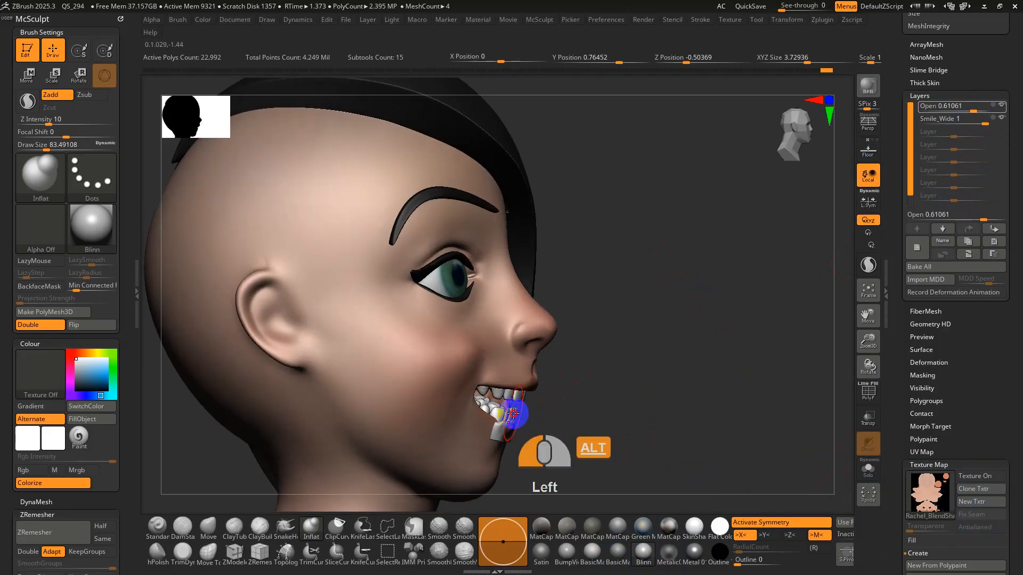
- Select the lower teeth subtool and set its JawOpen layer to 0.38053
{"action": "left_click", "coordinate": [512, 412], "text": "alt"}
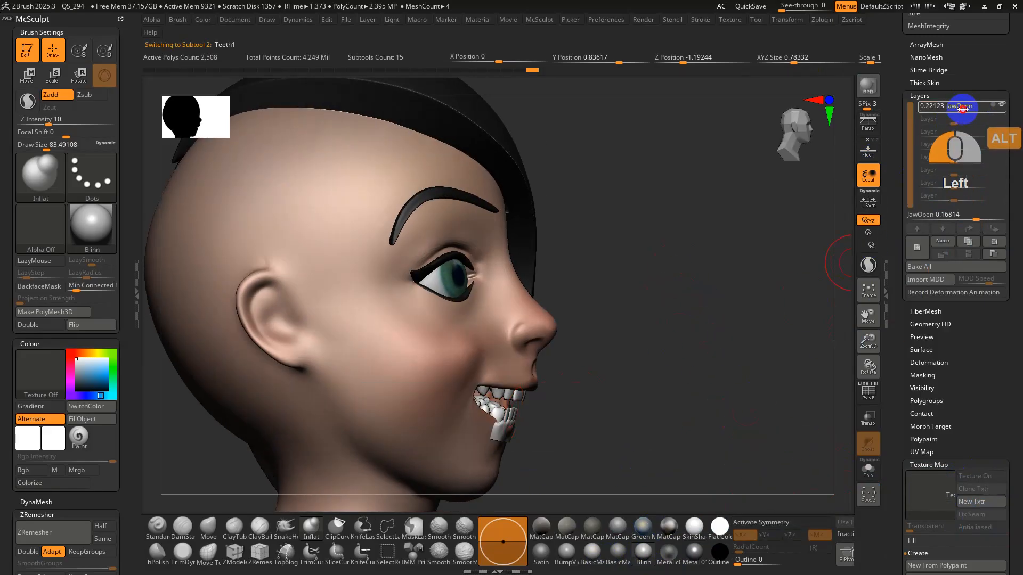
{"action": "left_click_drag", "start_coordinate": [962, 108], "coordinate": [966, 110]}
{"action": "left_click_drag", "start_coordinate": [796, 267], "coordinate": [607, 353]}
- Select the head subtool again and turn off its Colorize display
{"action": "left_click", "coordinate": [548, 375], "text": "alt"}
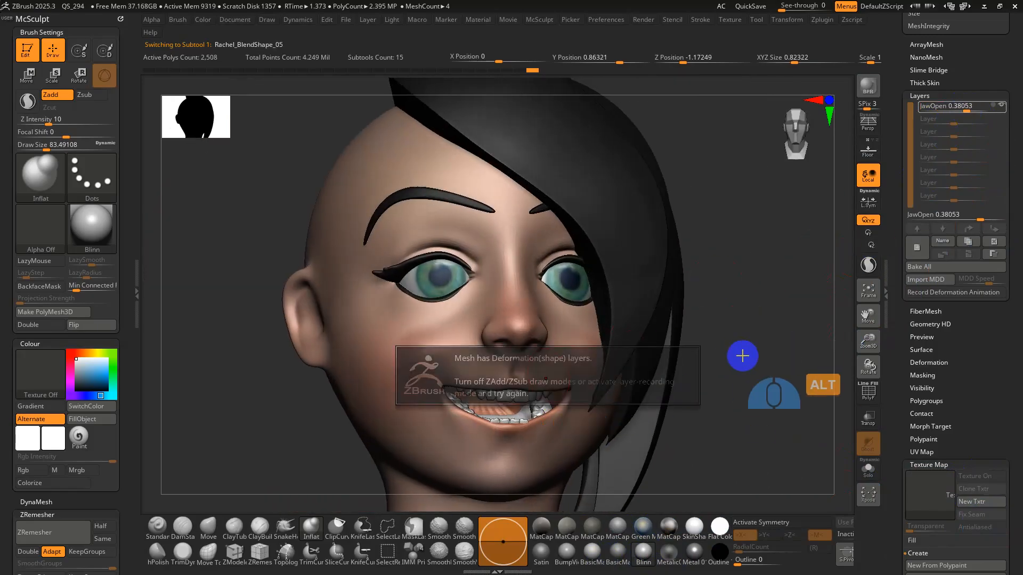
{"action": "left_click", "coordinate": [53, 483]}
{"action": "right_click_drag", "start_coordinate": [624, 346], "coordinate": [649, 323]}
- Lower the Open layer to 0.55752, start recording on the Smile_Wide layer and turn Colorize off again
{"action": "left_click", "coordinate": [989, 122], "text": "alt"}
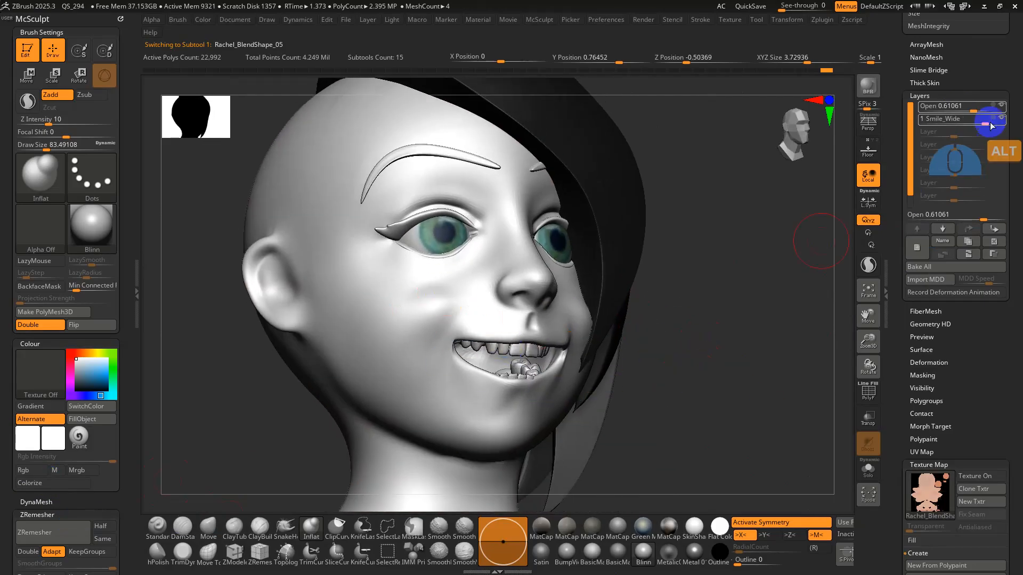
{"action": "mouse_move", "coordinate": [983, 122]}
{"action": "left_mouse_down"}
{"action": "mouse_move", "coordinate": [966, 121]}
{"action": "mouse_move", "coordinate": [989, 122]}
{"action": "left_mouse_up"}
{"action": "right_click_drag", "start_coordinate": [623, 363], "coordinate": [554, 373]}
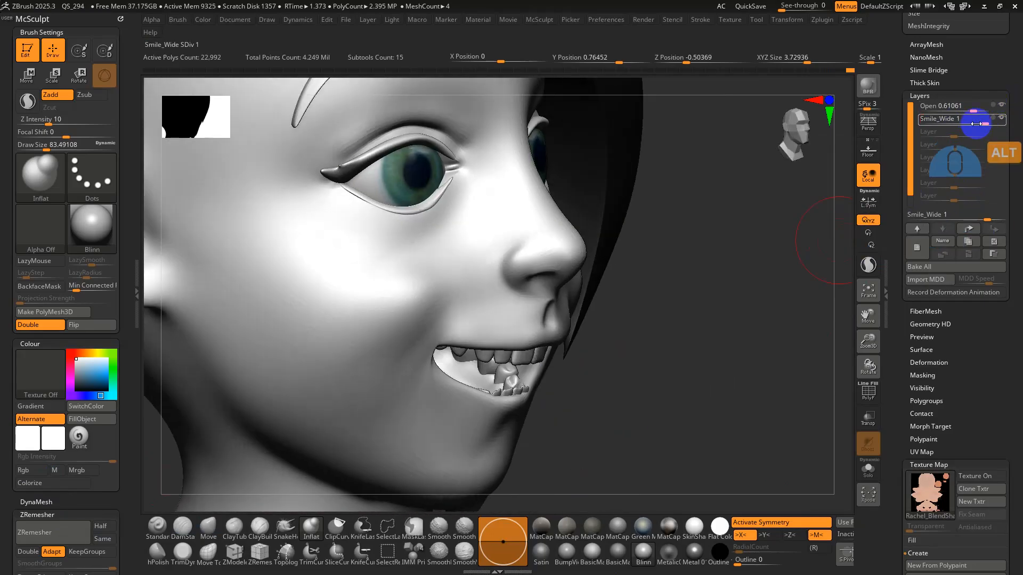
{"action": "left_click", "coordinate": [977, 110], "text": "alt"}
{"action": "mouse_move", "coordinate": [977, 110]}
{"action": "left_mouse_down"}
{"action": "mouse_move", "coordinate": [953, 103]}
{"action": "mouse_move", "coordinate": [976, 110]}
{"action": "left_mouse_up"}
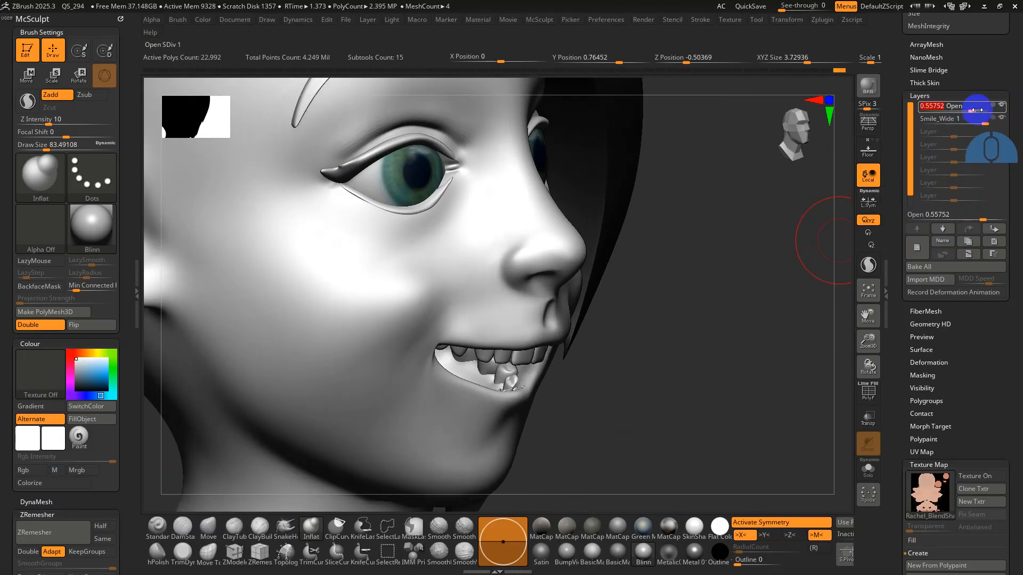
{"action": "left_click", "coordinate": [993, 118]}
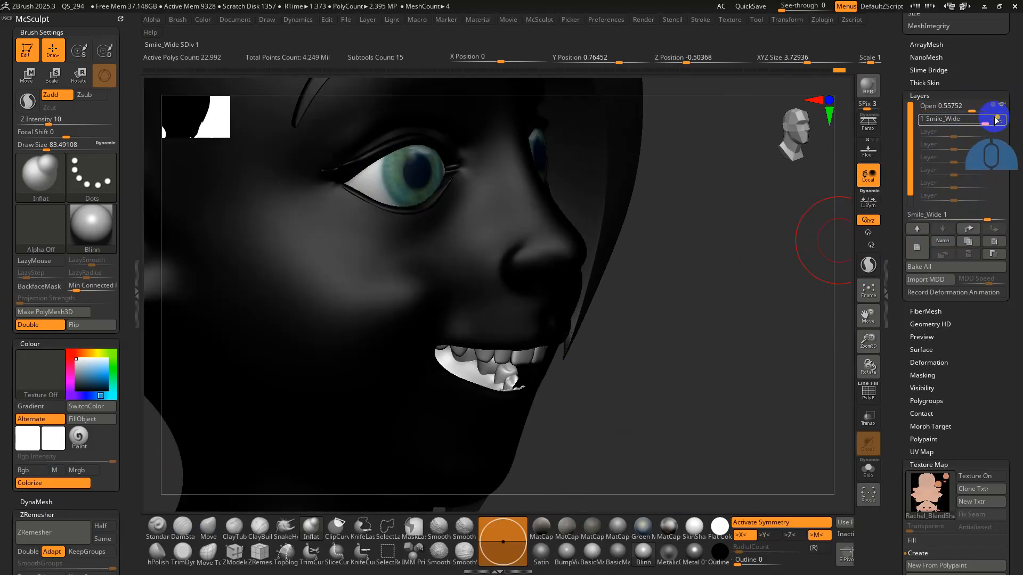
{"action": "left_click", "coordinate": [49, 488]}
- Smooth the mouth corner and the cheek fold above it, raising the draw size to about 68
{"action": "mouse_move", "coordinate": [669, 264]}
{"action": "right_mouse_down"}
{"action": "mouse_move", "coordinate": [520, 370]}
{"action": "mouse_move", "coordinate": [377, 354]}
{"action": "mouse_move", "coordinate": [400, 352]}
{"action": "right_mouse_up"}
{"action": "left_click_drag", "start_coordinate": [419, 347], "coordinate": [415, 356], "text": "shift"}
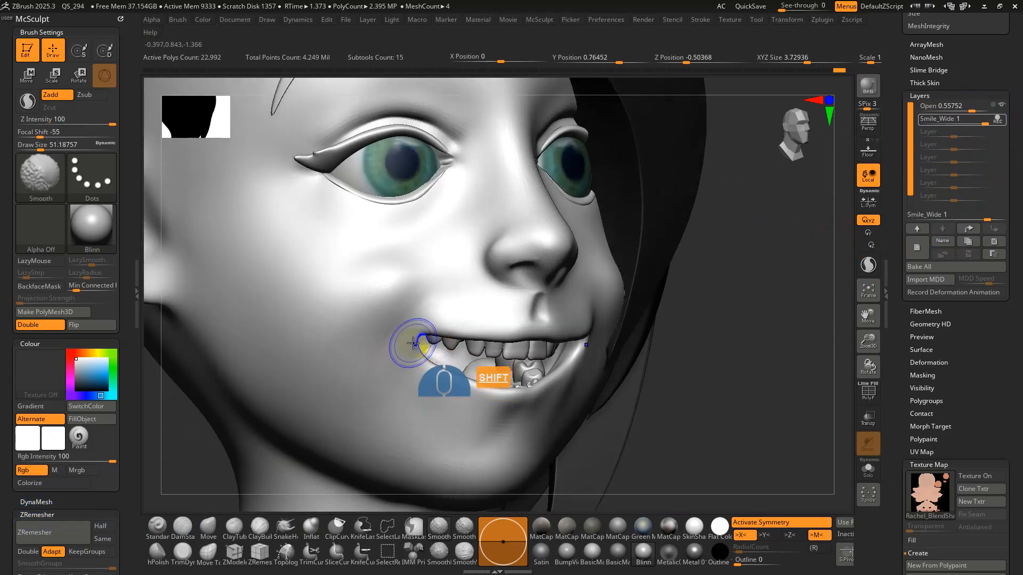
{"action": "mouse_move", "coordinate": [401, 291]}
{"action": "left_mouse_down", "text": "shift"}
{"action": "mouse_move", "coordinate": [413, 279]}
{"action": "mouse_move", "coordinate": [374, 310]}
{"action": "mouse_move", "coordinate": [397, 290]}
{"action": "mouse_move", "coordinate": [365, 295]}
{"action": "mouse_move", "coordinate": [415, 290]}
{"action": "left_mouse_up", "text": "shift"}
{"action": "key", "text": "s"}
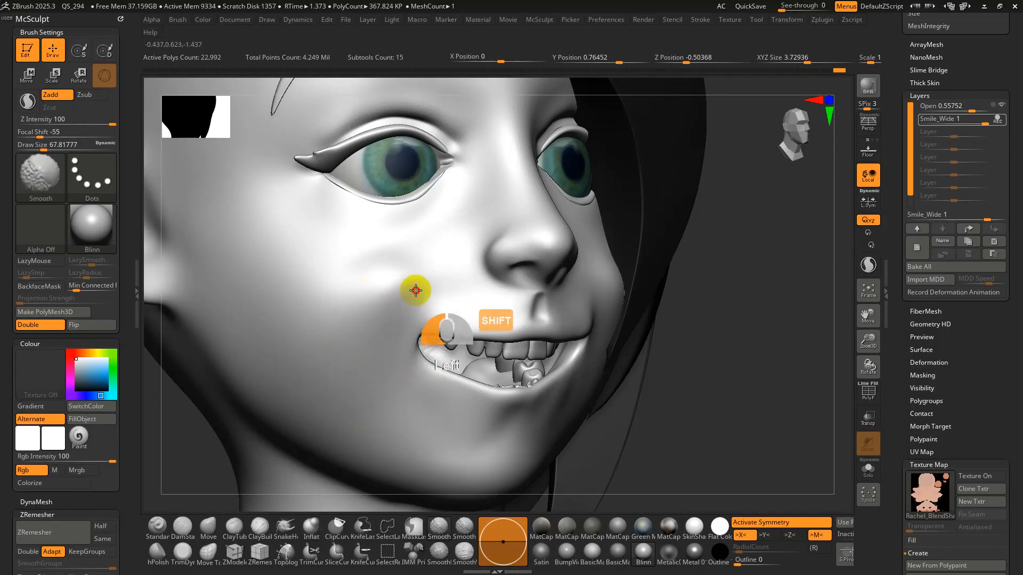
{"action": "right_click_drag", "start_coordinate": [415, 290], "coordinate": [365, 330]}
- Smooth the chin and the area below the mouth at draw size about 68, undoing the unwanted stroke
{"action": "mouse_move", "coordinate": [496, 440]}
{"action": "left_mouse_down", "text": "shift"}
{"action": "mouse_move", "coordinate": [440, 417]}
{"action": "mouse_move", "coordinate": [491, 422]}
{"action": "left_mouse_up", "text": "shift"}
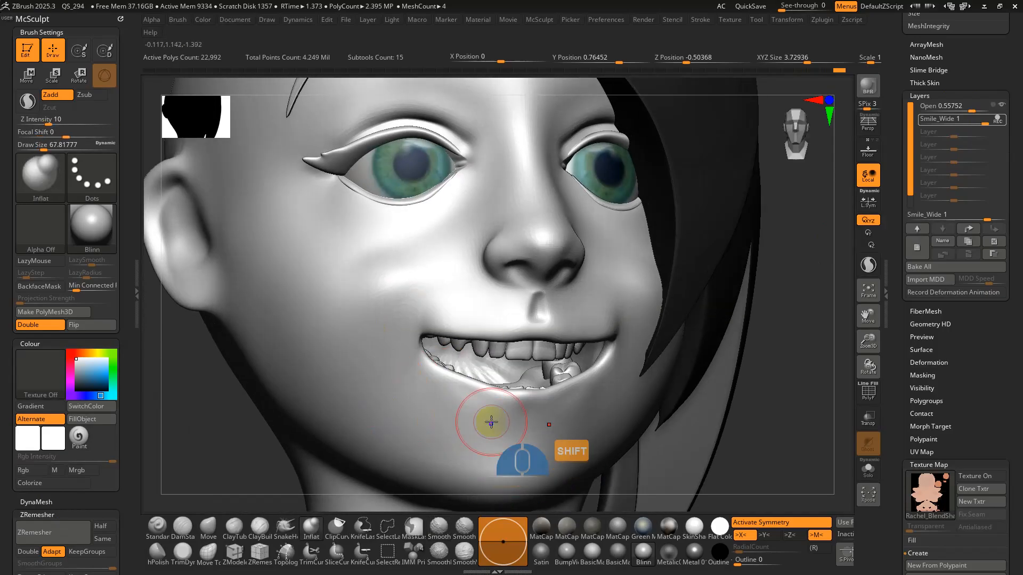
{"action": "right_click_drag", "start_coordinate": [464, 434], "coordinate": [525, 449]}
{"action": "mouse_move", "coordinate": [525, 449]}
{"action": "left_mouse_down", "text": "shift"}
{"action": "mouse_move", "coordinate": [414, 410]}
{"action": "mouse_move", "coordinate": [516, 437]}
{"action": "left_mouse_up", "text": "shift"}
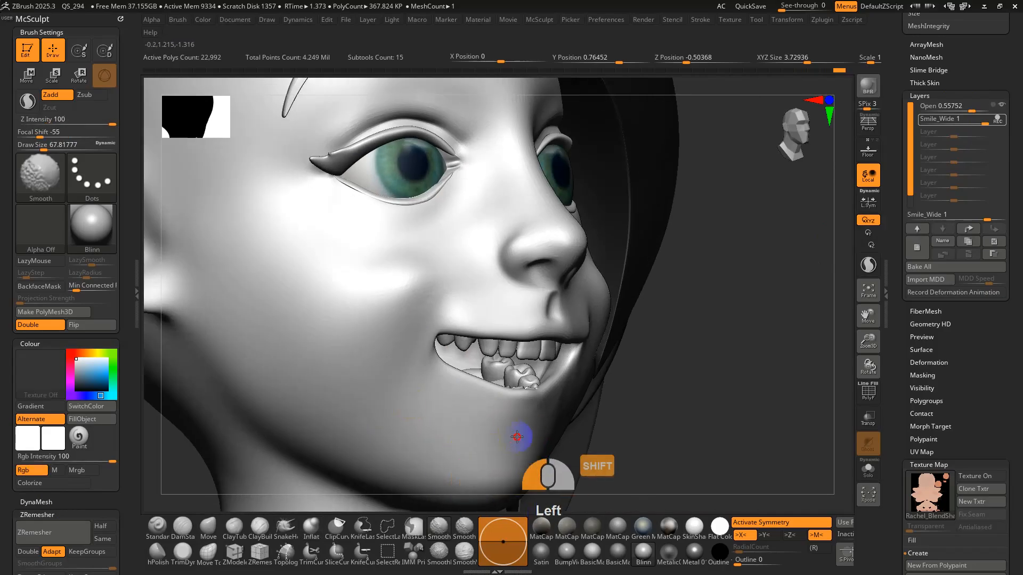
{"action": "mouse_move", "coordinate": [517, 437]}
{"action": "right_mouse_down"}
{"action": "mouse_move", "coordinate": [447, 441]}
{"action": "mouse_move", "coordinate": [484, 420]}
{"action": "mouse_move", "coordinate": [521, 418]}
{"action": "right_mouse_up"}
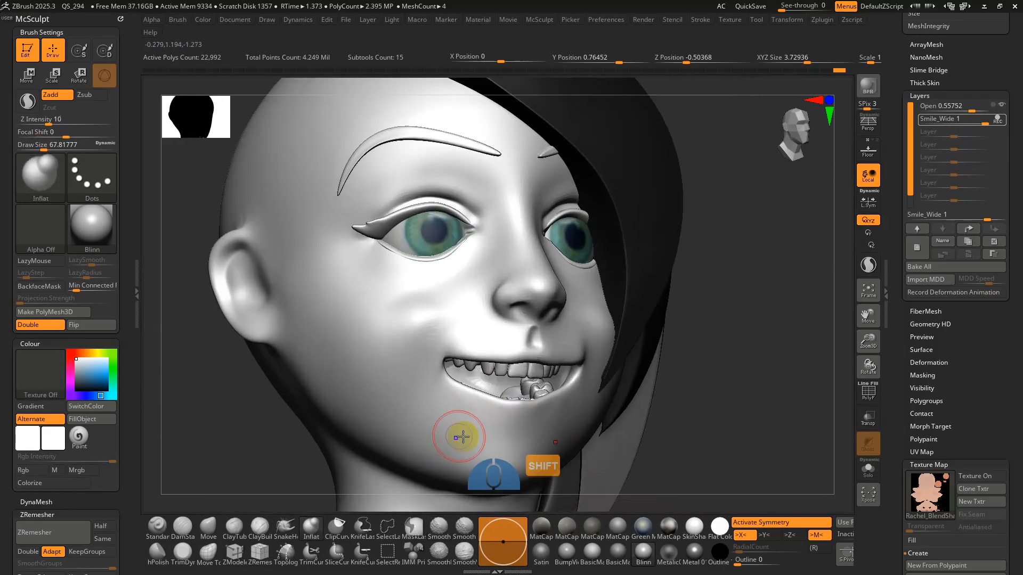
{"action": "right_click_drag", "start_coordinate": [463, 437], "coordinate": [525, 451]}
{"action": "key", "text": "ctrl+z"}
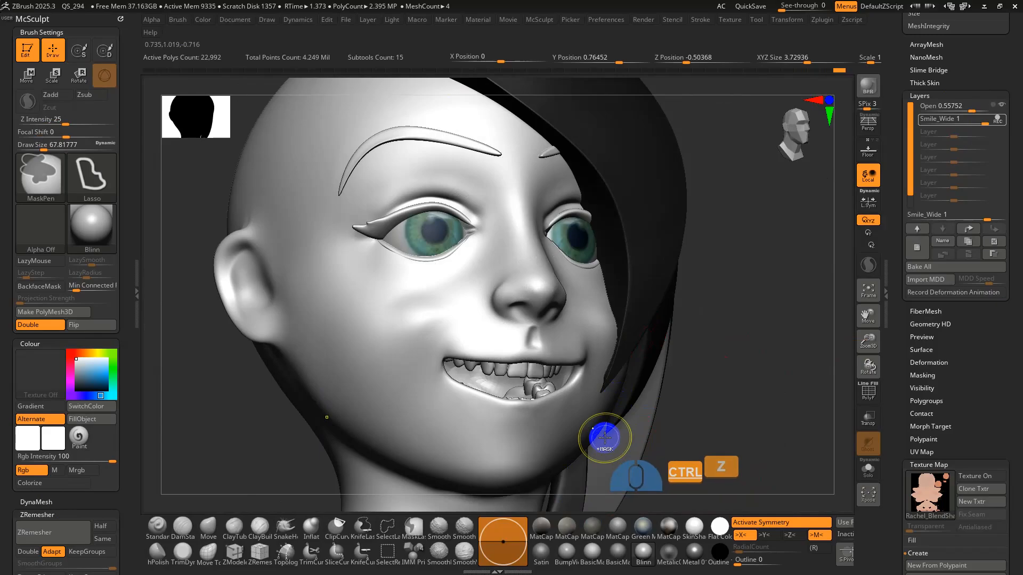
{"action": "mouse_move", "coordinate": [544, 430]}
{"action": "left_mouse_down", "text": "shift"}
{"action": "mouse_move", "coordinate": [491, 440]}
{"action": "mouse_move", "coordinate": [529, 424]}
{"action": "mouse_move", "coordinate": [469, 454]}
{"action": "left_mouse_up", "text": "shift"}
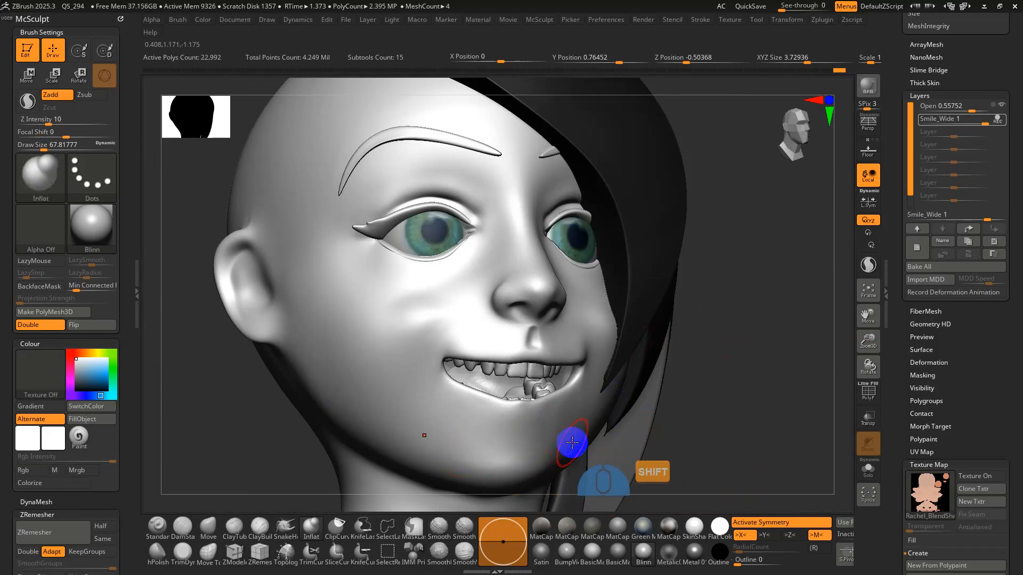
- Finish smoothing the edge of the jaw, then lower the Smile_Wide layer to 0.59292 with recording and Colorize off
{"action": "mouse_move", "coordinate": [572, 442]}
{"action": "left_mouse_down", "text": "shift"}
{"action": "mouse_move", "coordinate": [497, 434]}
{"action": "mouse_move", "coordinate": [594, 417]}
{"action": "left_mouse_up", "text": "shift"}
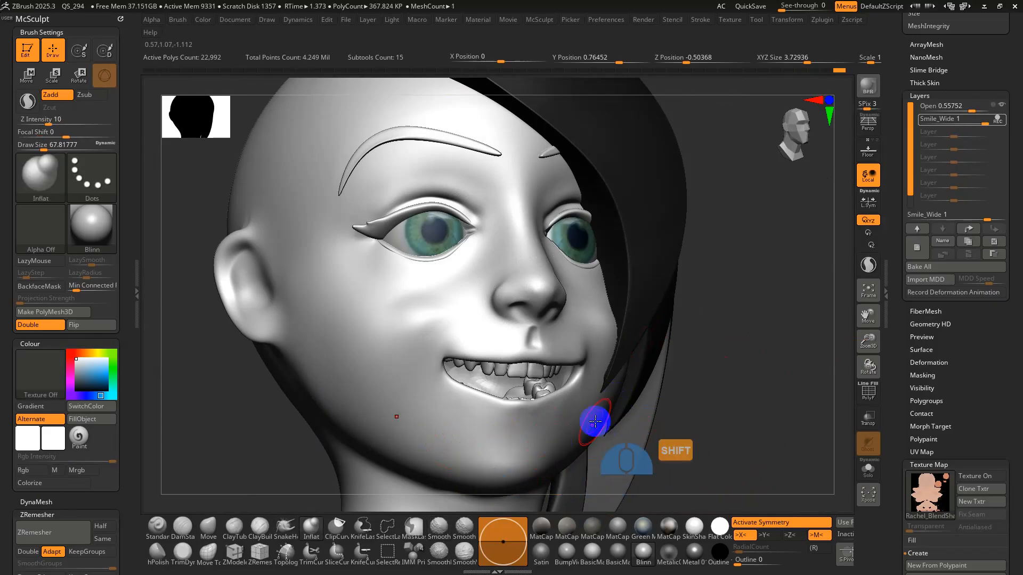
{"action": "left_click", "coordinate": [992, 107]}
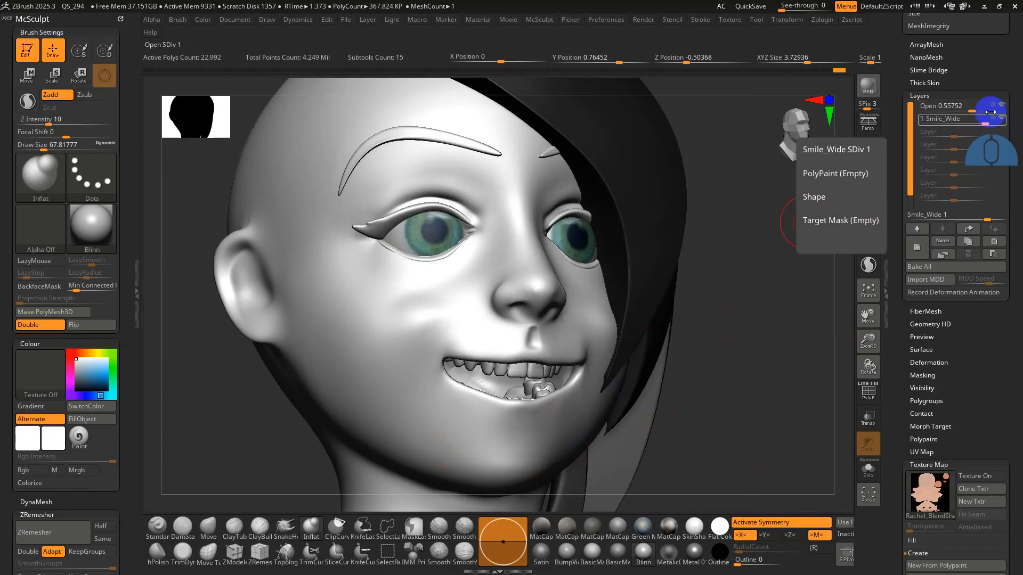
{"action": "left_click", "coordinate": [980, 121]}
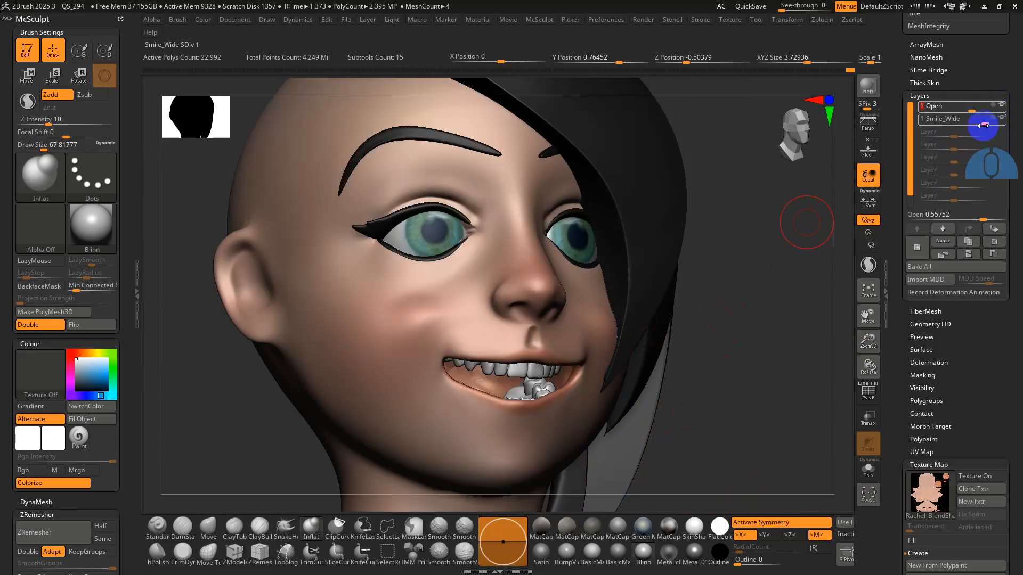
{"action": "left_click_drag", "start_coordinate": [980, 124], "coordinate": [969, 119]}
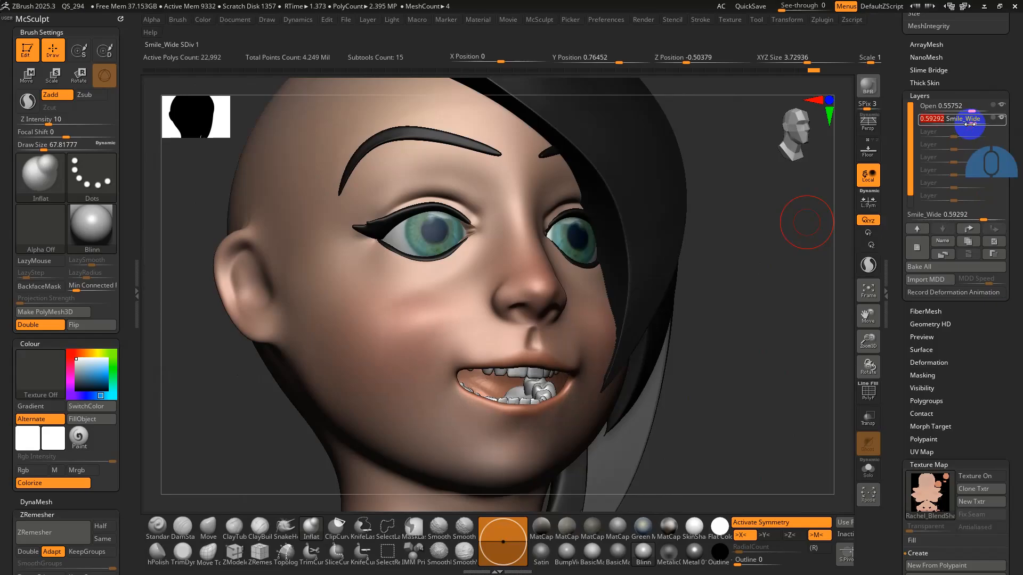
{"action": "left_click", "coordinate": [39, 483]}
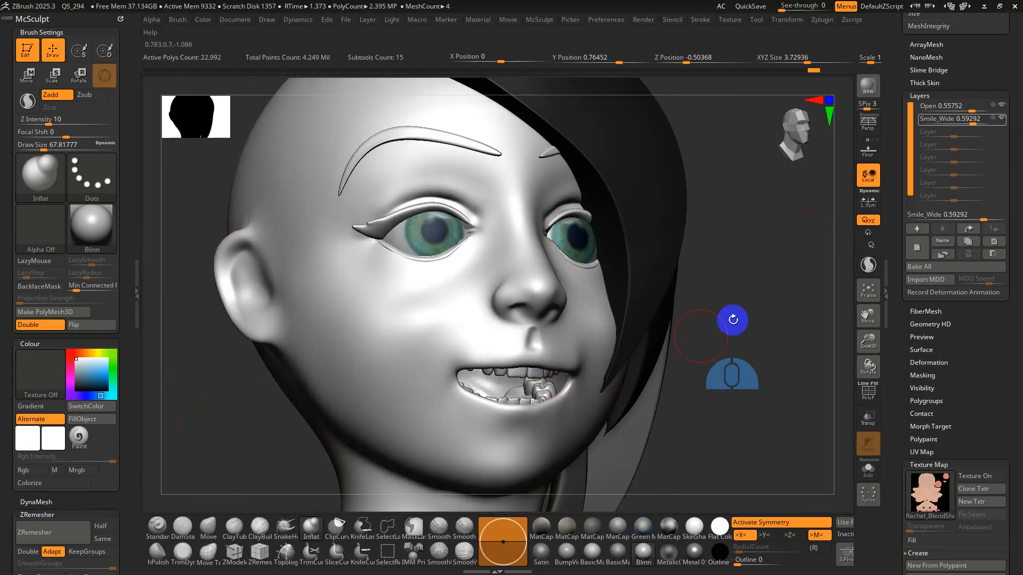
- Isolate the head in Solo mode and start recording on the Open layer with Colorize turned off
{"action": "left_click", "coordinate": [993, 106]}
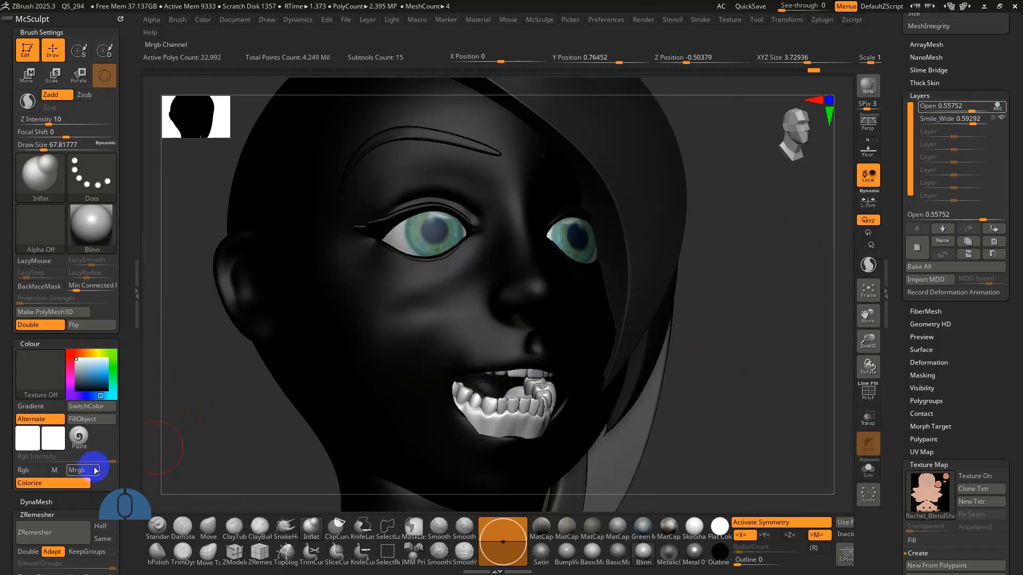
{"action": "left_click", "coordinate": [39, 482]}
{"action": "right_click_drag", "start_coordinate": [461, 446], "coordinate": [548, 443]}
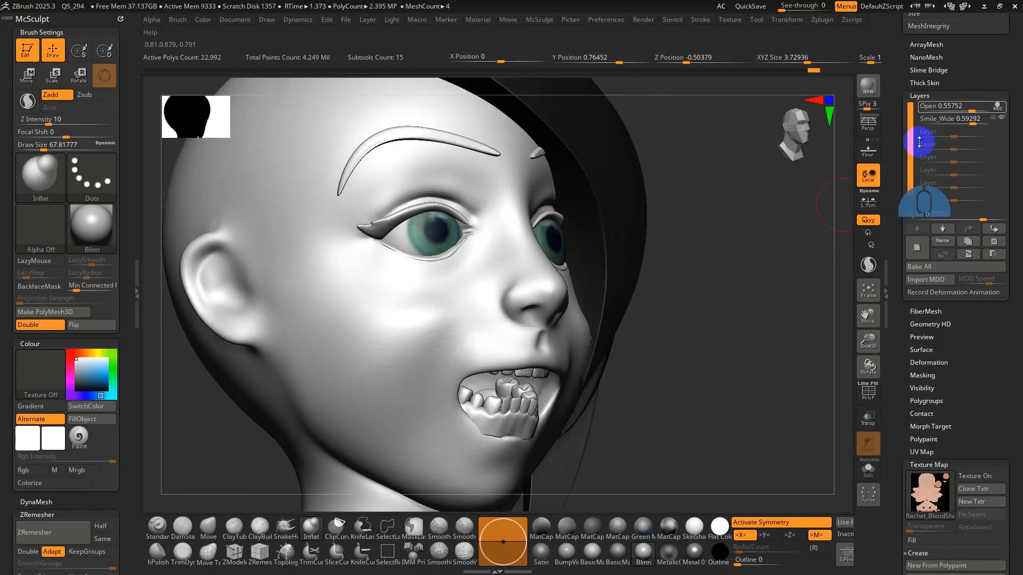
{"action": "left_click", "coordinate": [985, 108]}
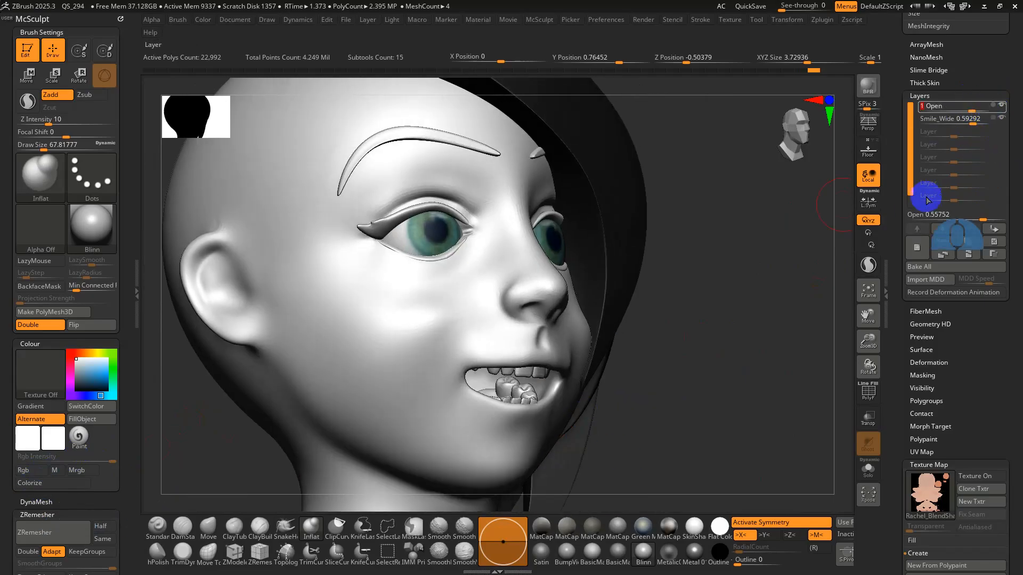
{"action": "left_click", "coordinate": [867, 468]}
{"action": "left_click", "coordinate": [996, 105]}
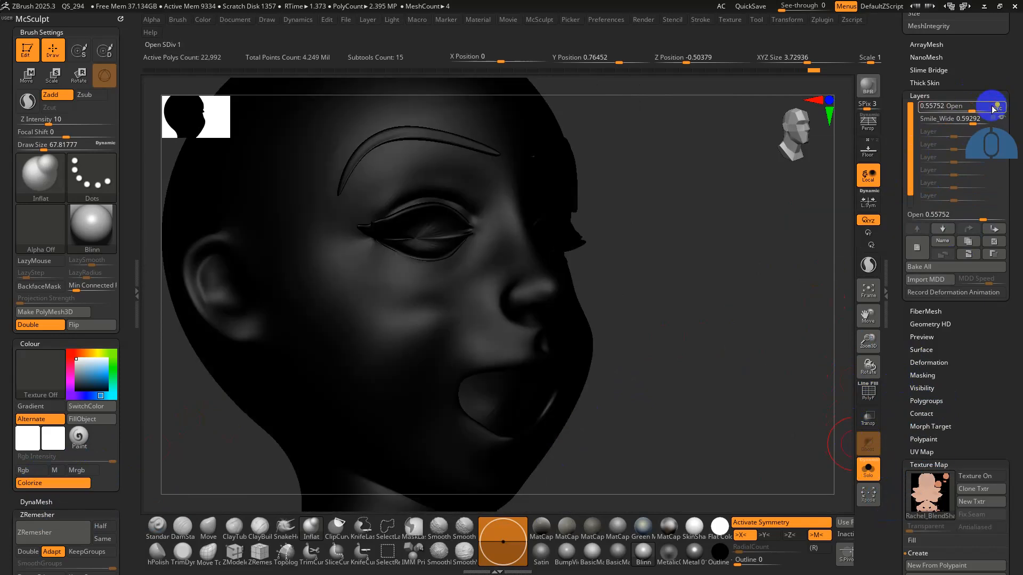
{"action": "left_click", "coordinate": [25, 482]}
- Smooth the lower lip and the area around the mouth corner at draw size about 68 on the Open layer
{"action": "mouse_move", "coordinate": [480, 469]}
{"action": "right_mouse_down"}
{"action": "mouse_move", "coordinate": [433, 389]}
{"action": "mouse_move", "coordinate": [484, 372]}
{"action": "right_mouse_up"}
{"action": "mouse_move", "coordinate": [484, 379]}
{"action": "left_mouse_down", "text": "shift"}
{"action": "mouse_move", "coordinate": [483, 391]}
{"action": "mouse_move", "coordinate": [543, 401]}
{"action": "left_mouse_up", "text": "shift"}
{"action": "left_click", "coordinate": [24, 483]}
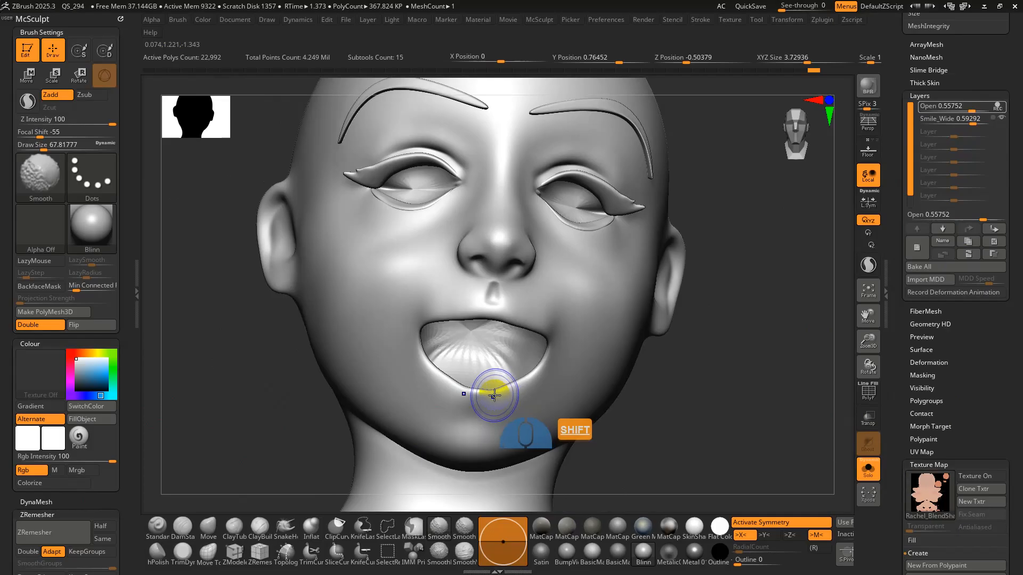
{"action": "right_click_drag", "start_coordinate": [486, 393], "coordinate": [465, 286]}
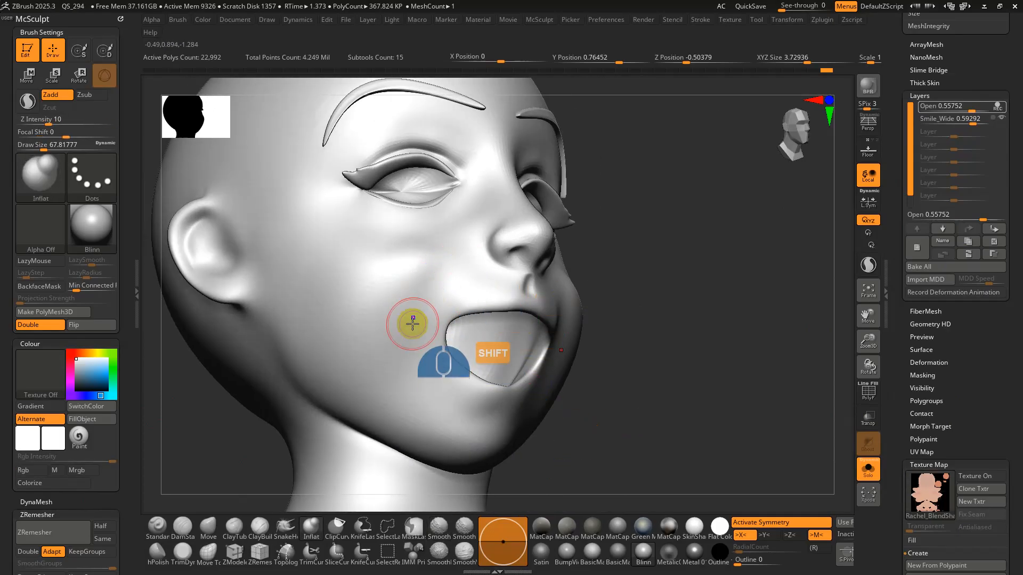
{"action": "right_click_drag", "start_coordinate": [510, 386], "coordinate": [667, 395], "text": "shift"}
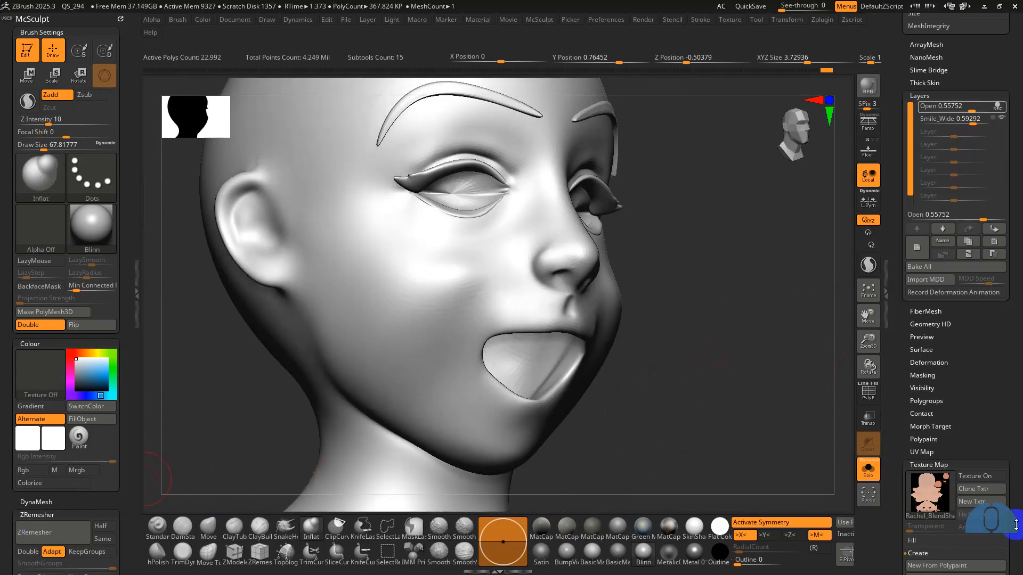
- Turn on the head's texture map and leave Solo mode to show the other subtools
{"action": "left_click", "coordinate": [997, 475]}
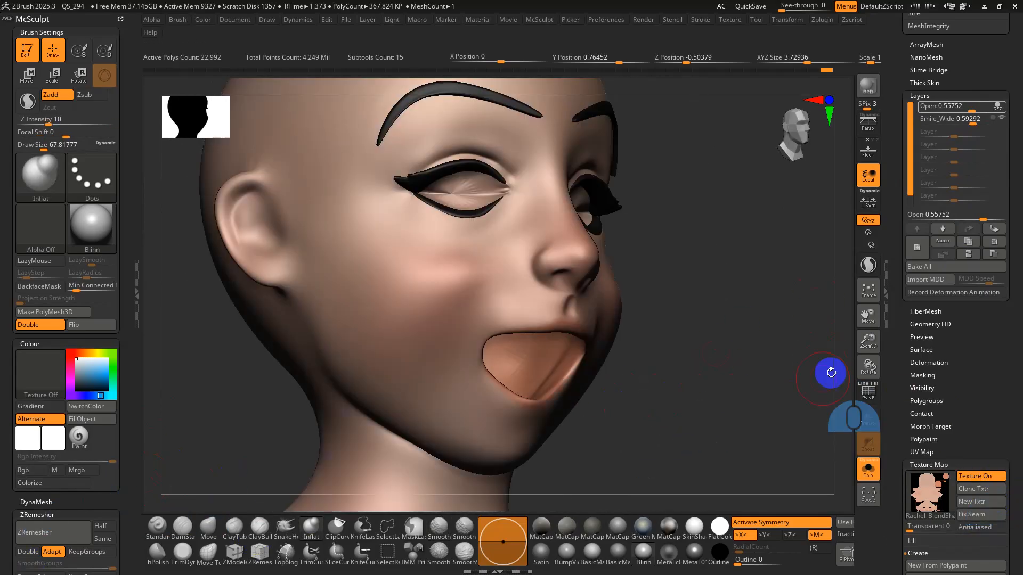
{"action": "left_click", "coordinate": [867, 469]}
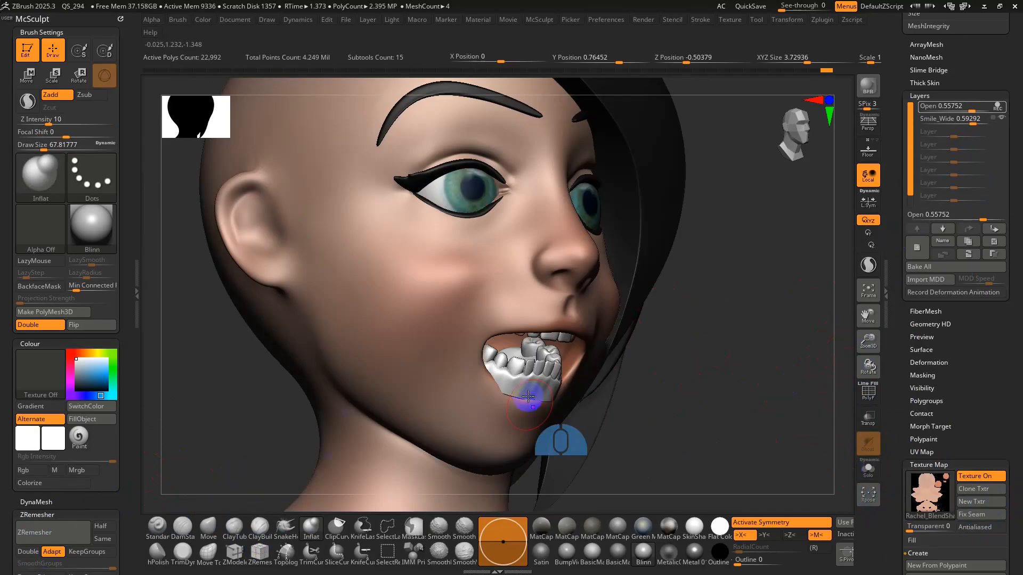
- Select the lower teeth, raise their JawOpen layer to 0.75221 and switch the material to SkinShade4
{"action": "left_click", "coordinate": [527, 375], "text": "alt"}
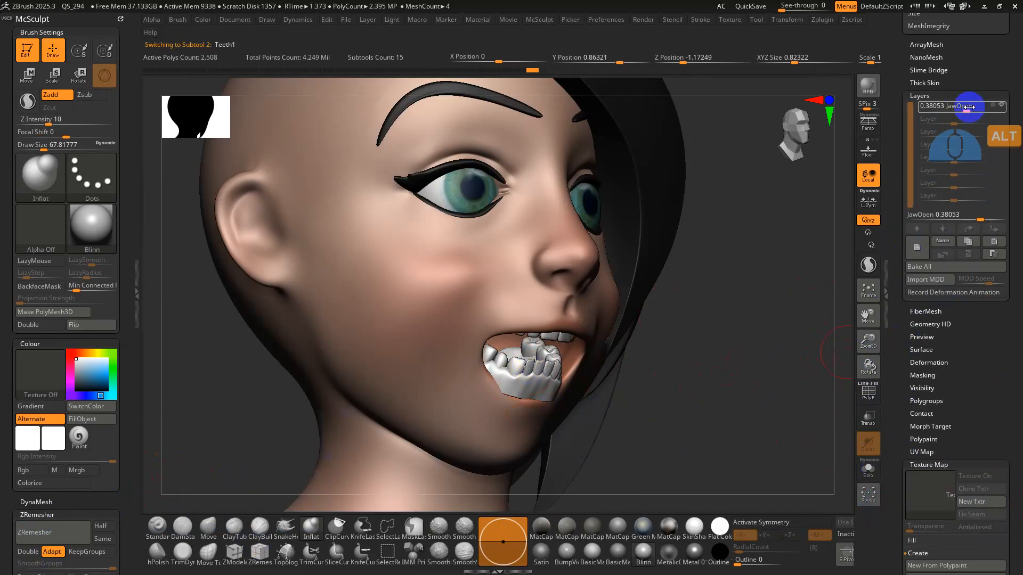
{"action": "left_click_drag", "start_coordinate": [967, 107], "coordinate": [976, 107]}
{"action": "left_click_drag", "start_coordinate": [721, 351], "coordinate": [699, 356]}
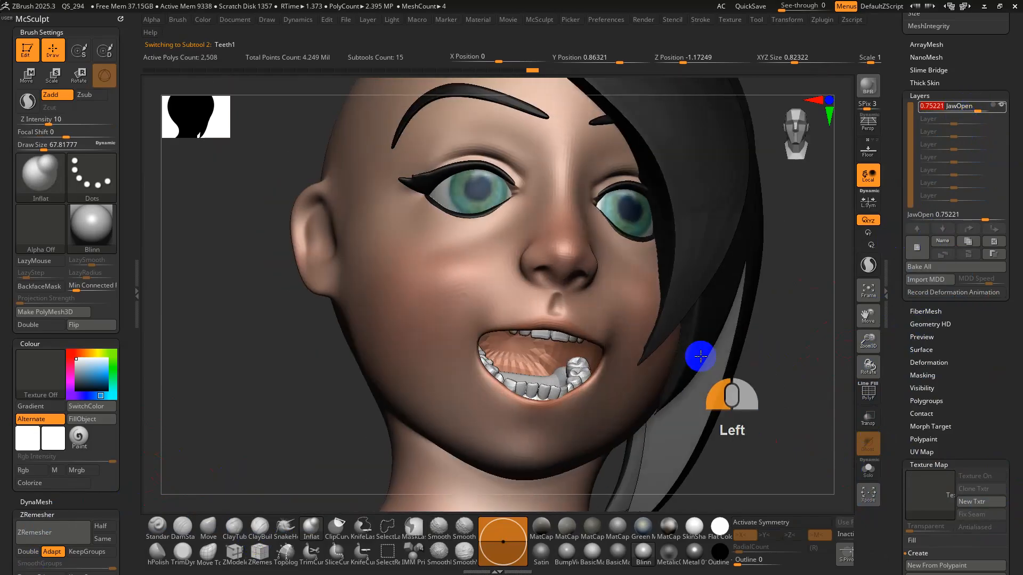
{"action": "left_click", "coordinate": [694, 527]}
{"action": "right_click_drag", "start_coordinate": [634, 390], "coordinate": [596, 402]}
- Select the head subtool, end recording on the Open layer and raise both Open and Smile_Wide to 1
{"action": "left_click", "coordinate": [569, 312], "text": "alt"}
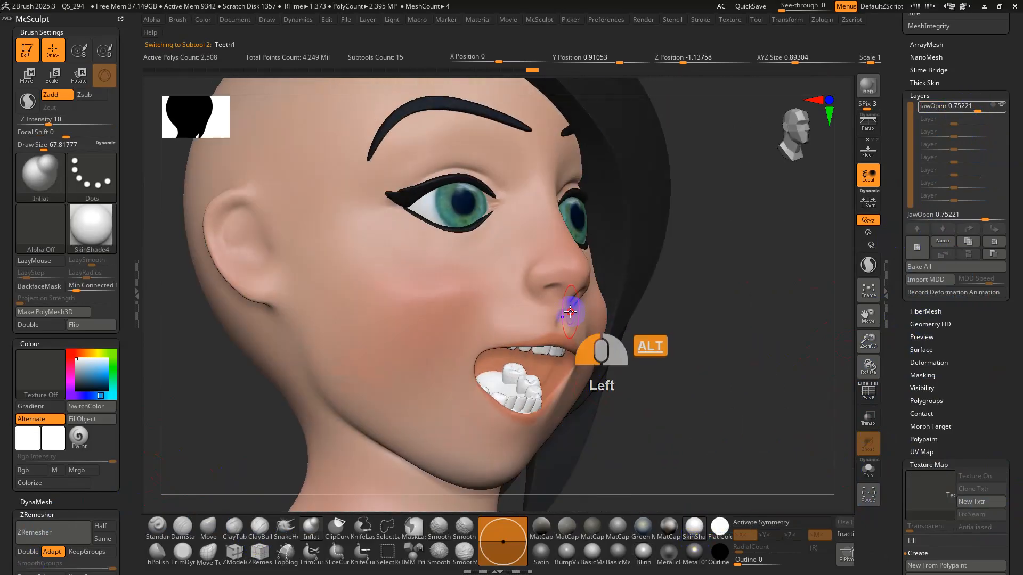
{"action": "right_click", "coordinate": [682, 376], "text": "alt"}
{"action": "left_click_drag", "start_coordinate": [704, 376], "coordinate": [788, 375]}
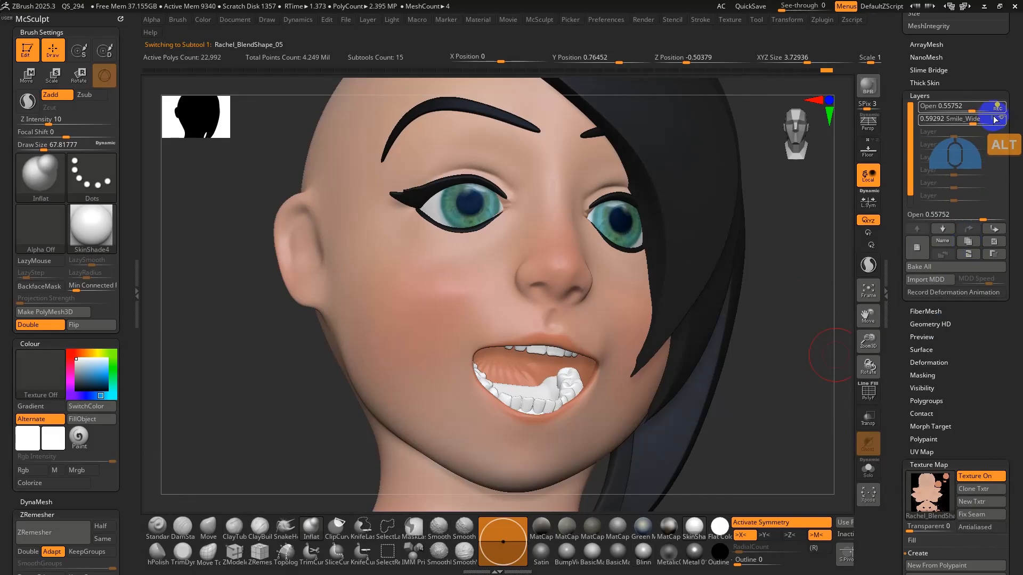
{"action": "left_click_drag", "start_coordinate": [973, 119], "coordinate": [991, 109]}
{"action": "right_click_drag", "start_coordinate": [727, 386], "coordinate": [744, 390]}
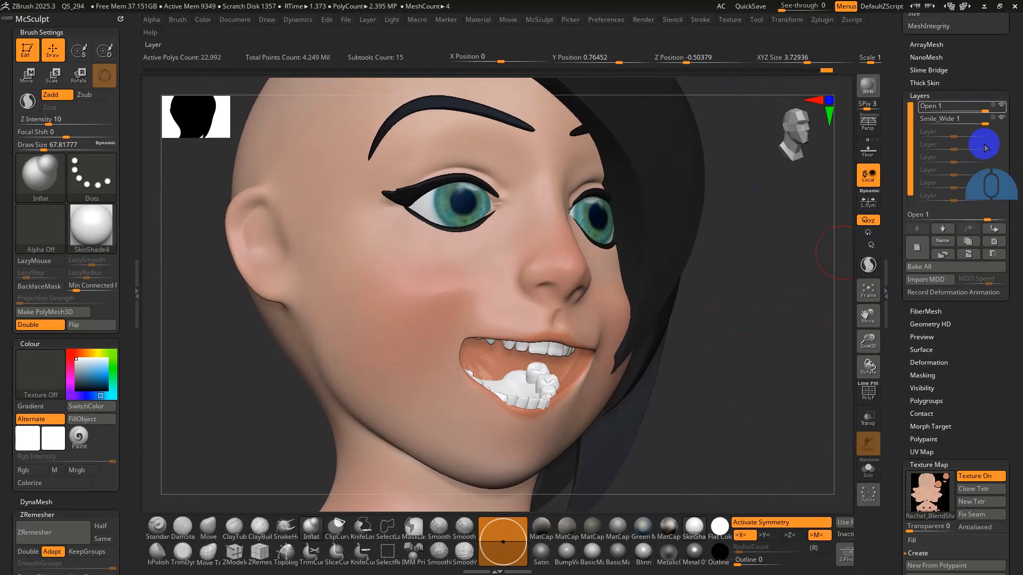
- Set the Open layer to -0.07964 with Smile_Wide at 1 and inspect the closed smile from several angles
{"action": "left_click_drag", "start_coordinate": [987, 121], "coordinate": [961, 107]}
{"action": "right_click_drag", "start_coordinate": [721, 256], "coordinate": [687, 320]}
{"action": "left_click_drag", "start_coordinate": [958, 108], "coordinate": [960, 119]}
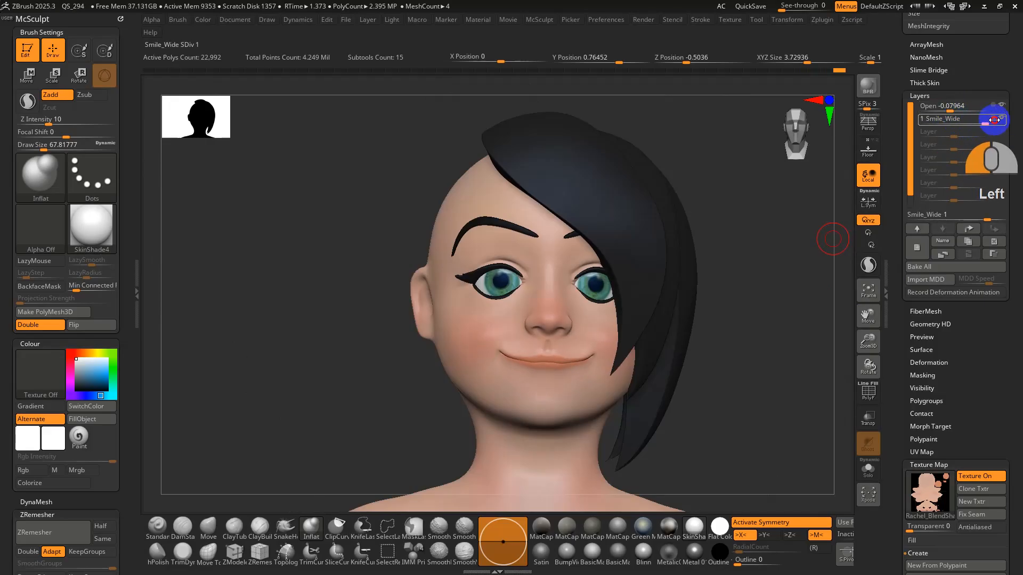
{"action": "right_click_drag", "start_coordinate": [767, 314], "coordinate": [797, 386], "text": "alt"}
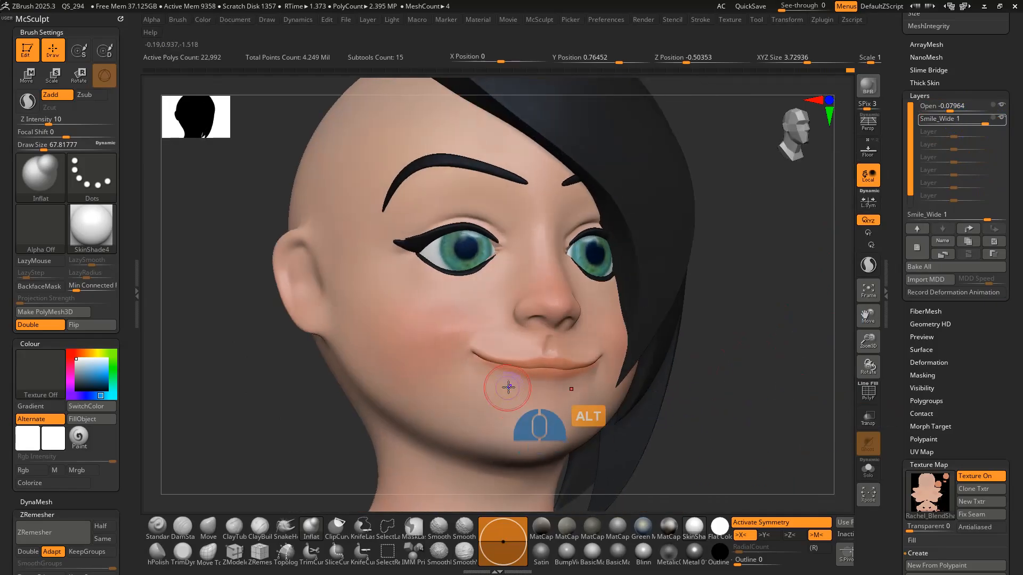
{"action": "right_click_drag", "start_coordinate": [559, 372], "coordinate": [788, 308]}
- Set the Smile_Wide layer to 0.823 and the Open layer to 0.55752
{"action": "left_click_drag", "start_coordinate": [978, 119], "coordinate": [985, 117]}
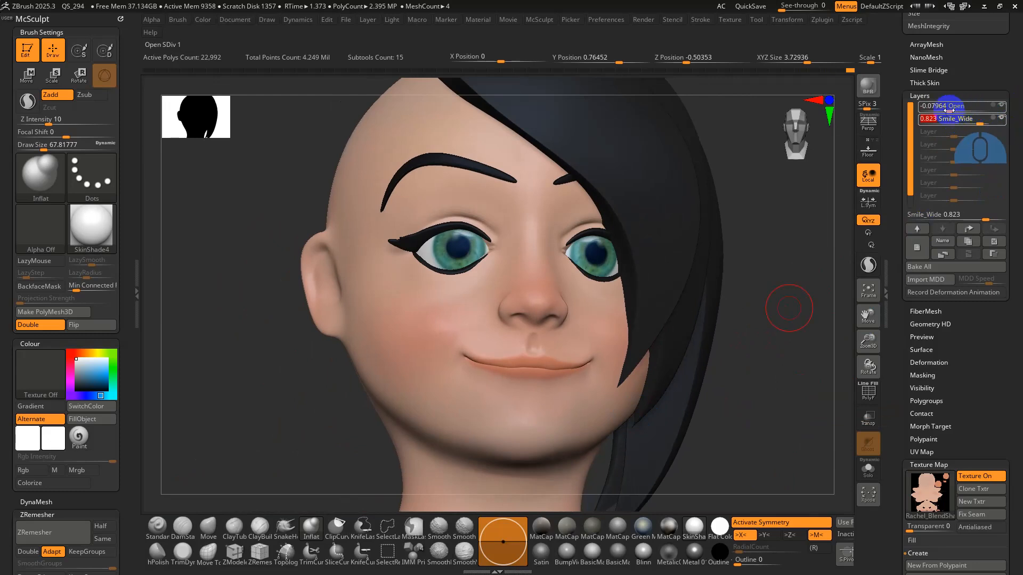
{"action": "left_click_drag", "start_coordinate": [965, 106], "coordinate": [971, 109]}
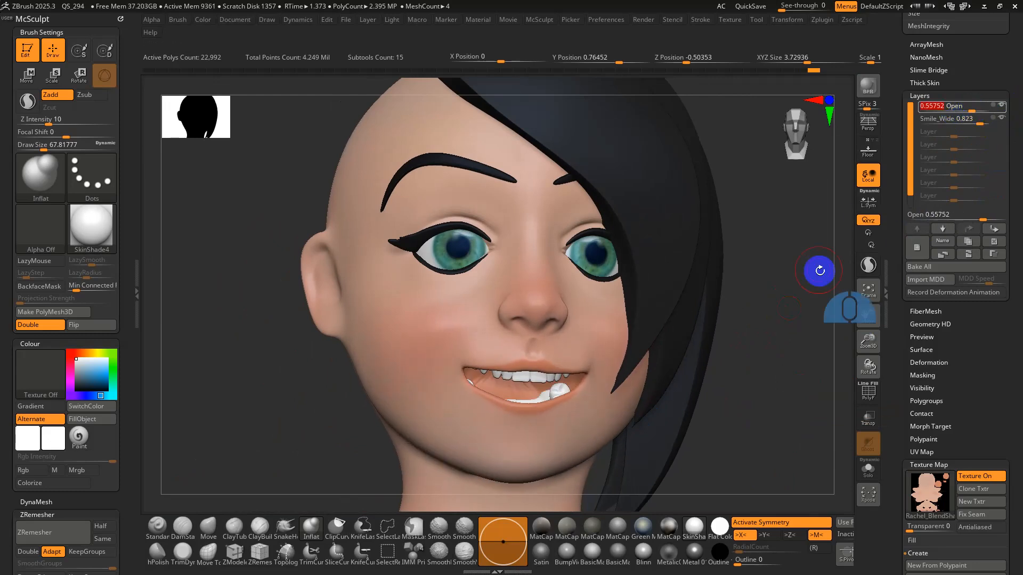
{"action": "right_click_drag", "start_coordinate": [815, 269], "coordinate": [842, 251]}
- Compare the smiling face with perspective on and off, leaving perspective turned on
{"action": "left_click", "coordinate": [867, 123]}
{"action": "right_click_drag", "start_coordinate": [732, 329], "coordinate": [687, 298], "text": "alt"}
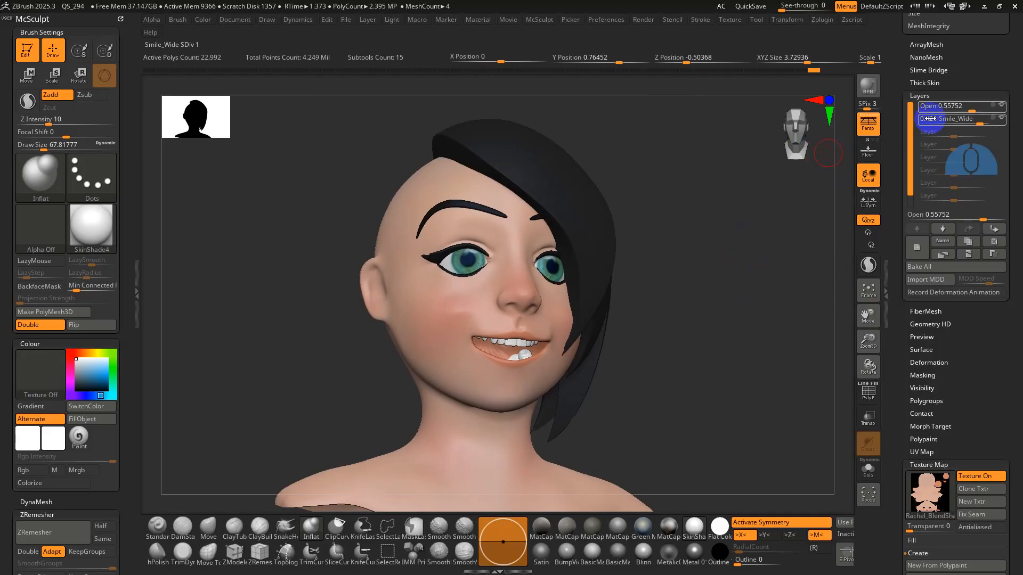
{"action": "left_click", "coordinate": [867, 131]}
{"action": "left_click_drag", "start_coordinate": [781, 256], "coordinate": [778, 254]}
{"action": "left_click", "coordinate": [869, 129]}
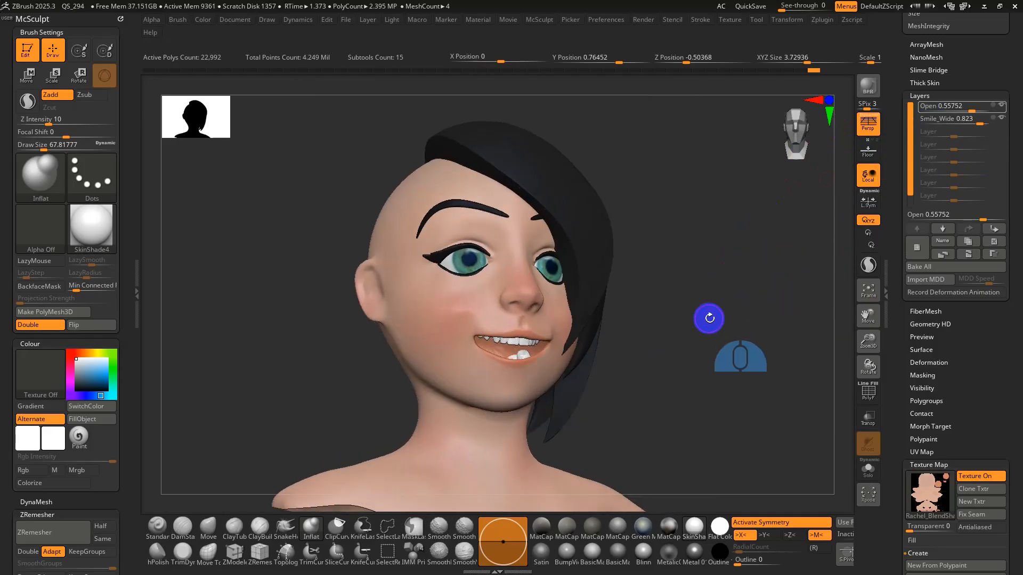
- Raise the Smile_Wide layer to 1 and start recording on the Open layer to work on the mouth interior
{"action": "left_click_drag", "start_coordinate": [709, 318], "coordinate": [474, 322], "text": "alt"}
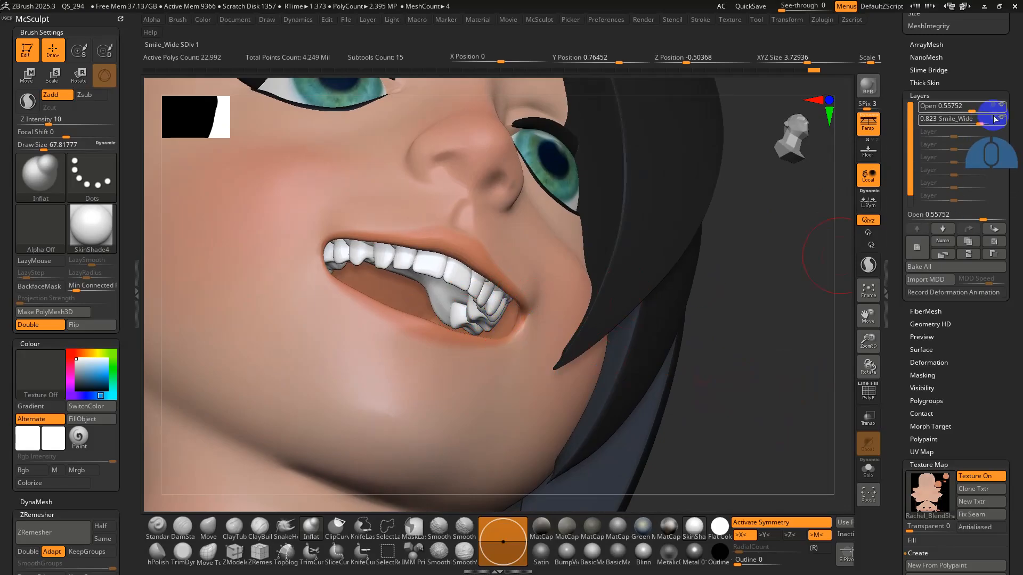
{"action": "mouse_move", "coordinate": [979, 122]}
{"action": "left_mouse_down"}
{"action": "mouse_move", "coordinate": [960, 122]}
{"action": "mouse_move", "coordinate": [989, 121]}
{"action": "left_mouse_up"}
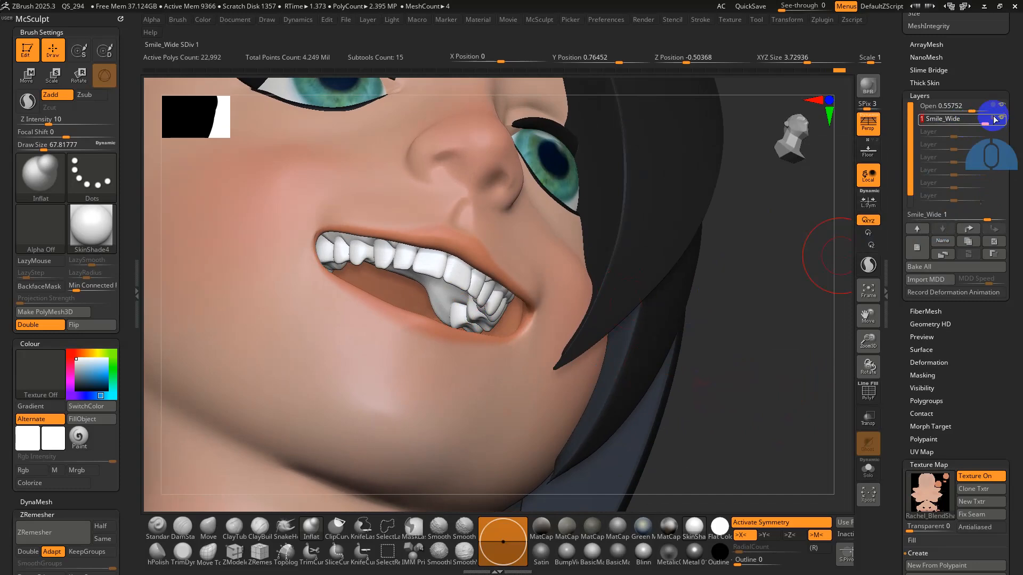
{"action": "left_click", "coordinate": [994, 106]}
{"action": "left_click", "coordinate": [1000, 110]}
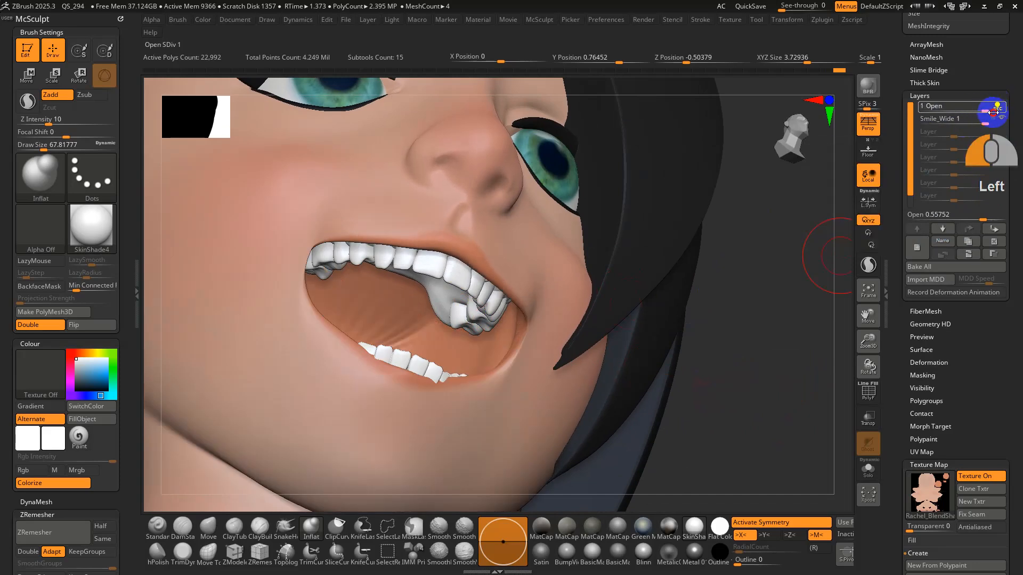
{"action": "left_click", "coordinate": [997, 107]}
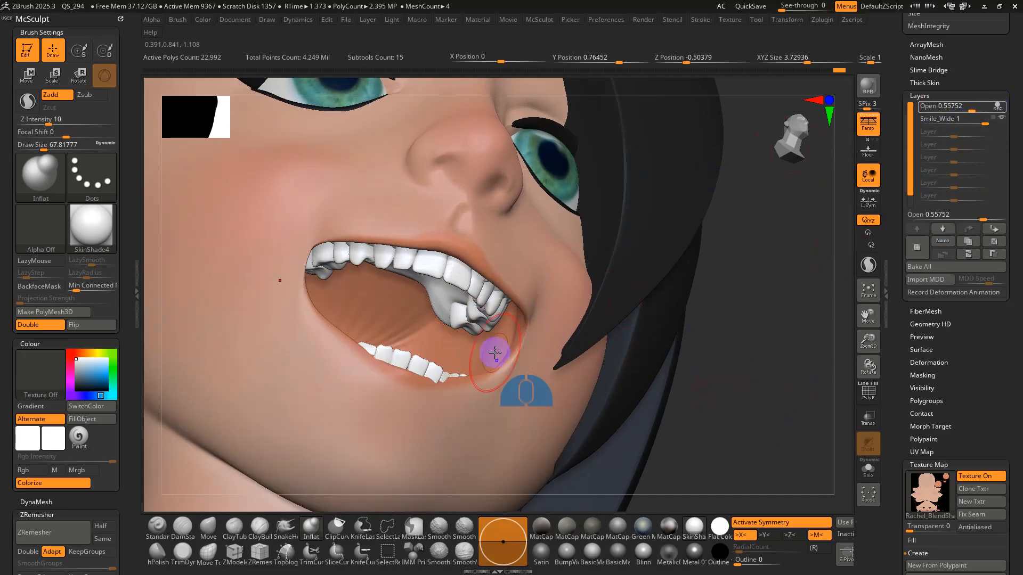
- Show the polygon wireframe and reshape the inner mouth corner beside the back teeth with the Move brush at draw size about 90, smoothing it
{"action": "right_click_drag", "start_coordinate": [496, 350], "coordinate": [415, 349]}
{"action": "key", "text": "shift+f"}
{"action": "left_click", "coordinate": [197, 527]}
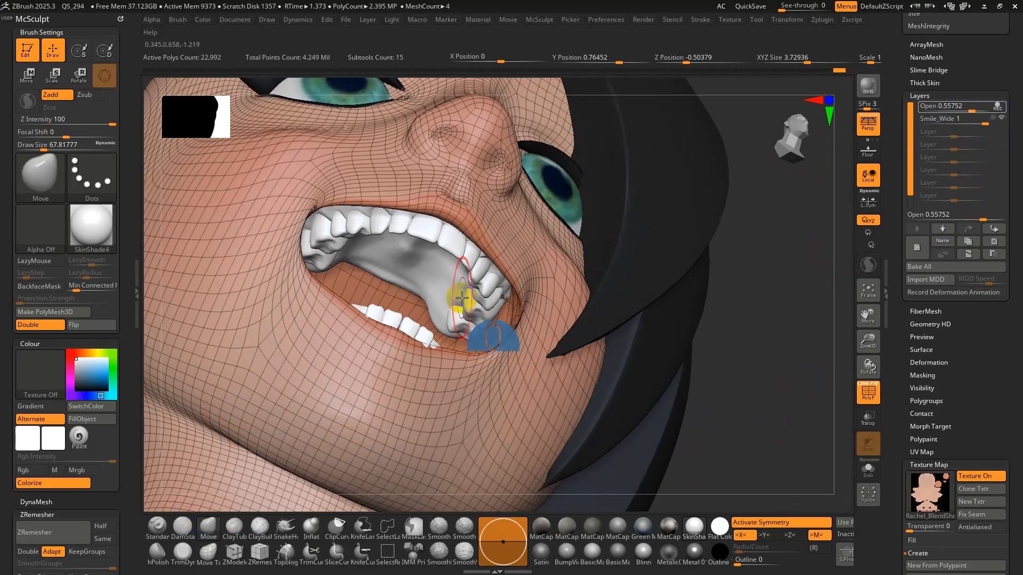
{"action": "right_click_drag", "start_coordinate": [469, 299], "coordinate": [493, 330]}
{"action": "key", "text": "s"}
{"action": "left_click_drag", "start_coordinate": [496, 327], "coordinate": [493, 327]}
{"action": "mouse_move", "coordinate": [493, 327]}
{"action": "right_mouse_down"}
{"action": "mouse_move", "coordinate": [482, 322]}
{"action": "mouse_move", "coordinate": [489, 328]}
{"action": "right_mouse_up"}
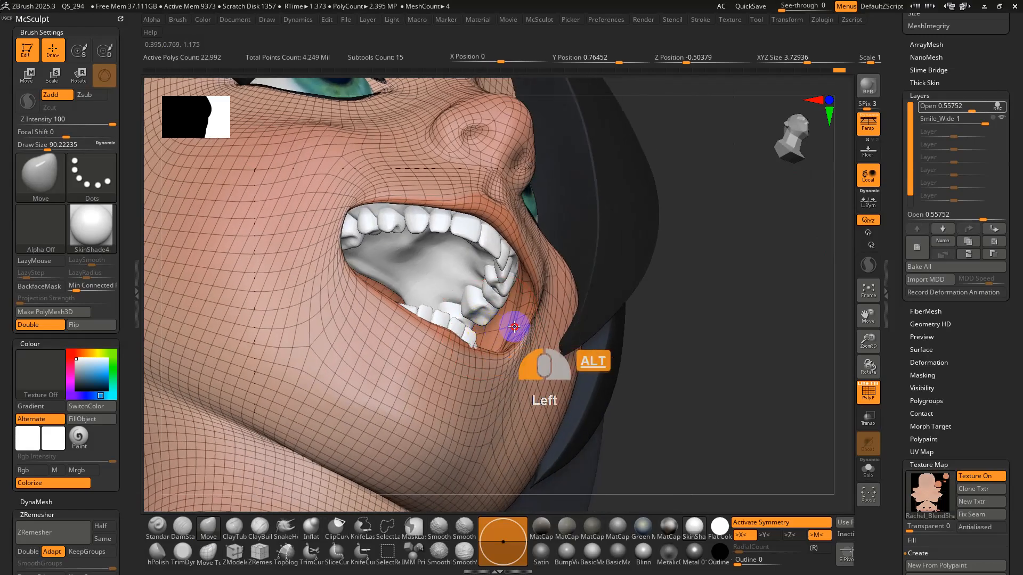
{"action": "mouse_move", "coordinate": [540, 336]}
{"action": "right_mouse_down"}
{"action": "mouse_move", "coordinate": [487, 266]}
{"action": "mouse_move", "coordinate": [487, 331]}
{"action": "right_mouse_up"}
{"action": "left_click", "coordinate": [486, 330], "text": "shift"}
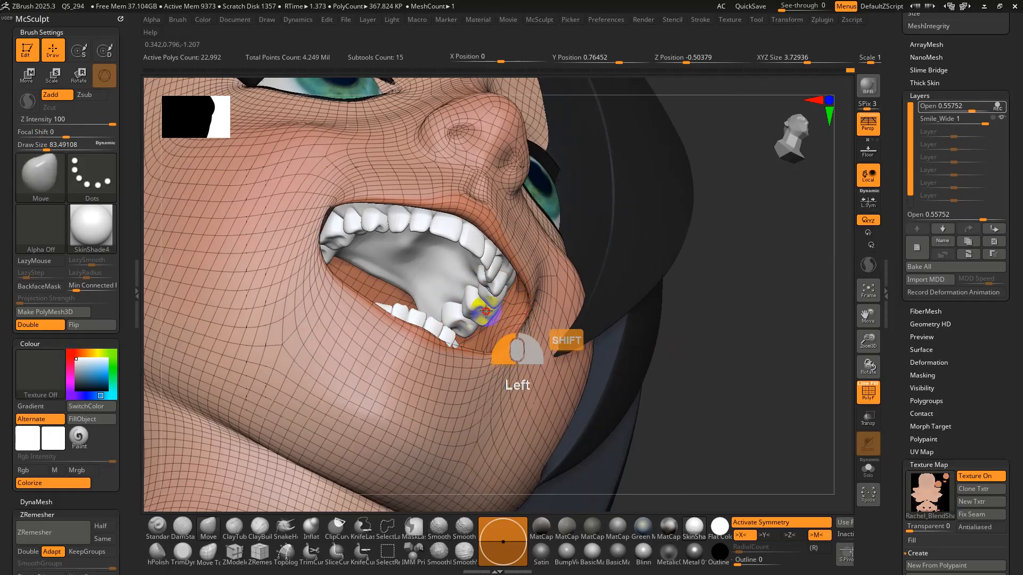
- Try inflating the inner mouth corner beside the back teeth with the Inflat brush at draw size about 46 and Z Intensity 19
{"action": "mouse_move", "coordinate": [489, 296]}
{"action": "right_mouse_down"}
{"action": "mouse_move", "coordinate": [520, 279]}
{"action": "mouse_move", "coordinate": [541, 292]}
{"action": "mouse_move", "coordinate": [531, 319]}
{"action": "right_mouse_up"}
{"action": "key", "text": "s"}
{"action": "left_click", "coordinate": [254, 525]}
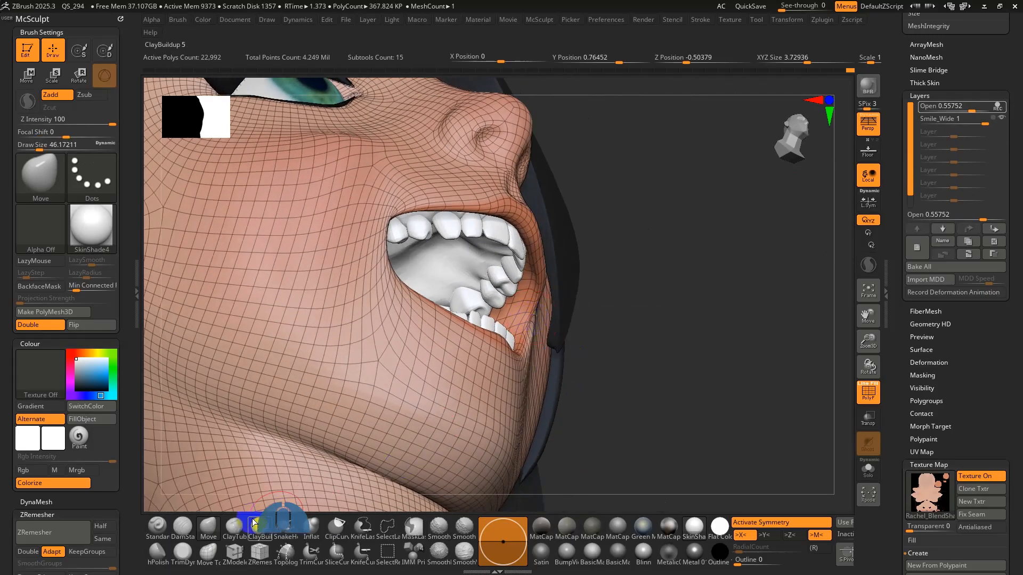
{"action": "left_click", "coordinate": [308, 515]}
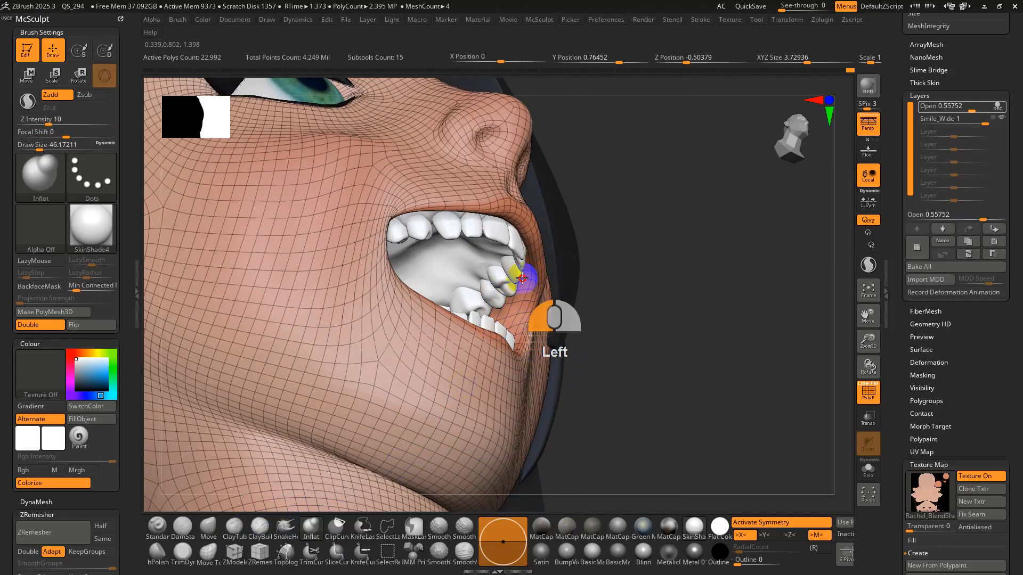
{"action": "key", "text": "ctrl+z"}
{"action": "key", "text": "u"}
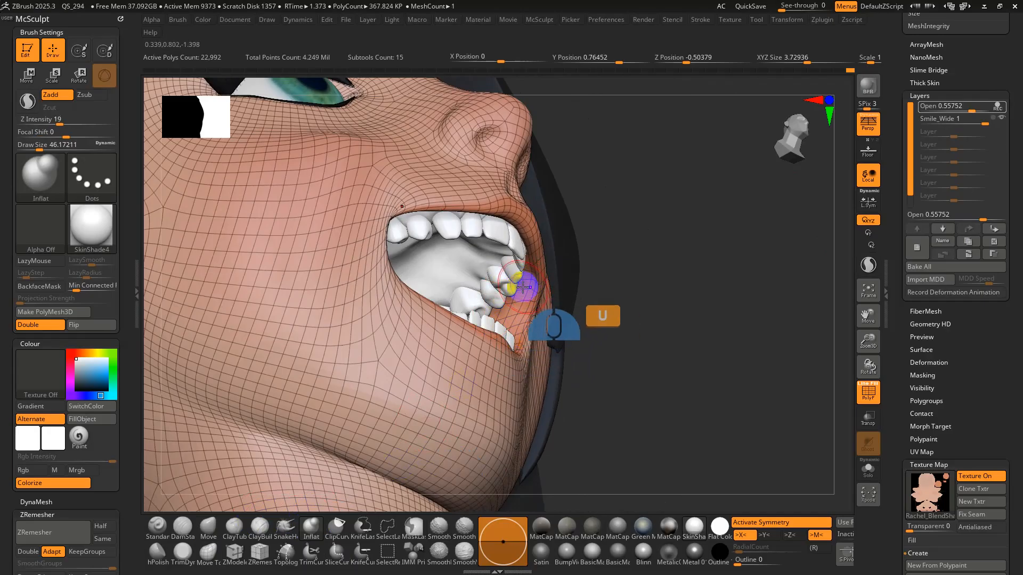
{"action": "key", "text": "shift+f"}
{"action": "right_click_drag", "start_coordinate": [517, 313], "coordinate": [578, 300]}
{"action": "key", "text": "ctrl+z"}
{"action": "key", "text": "shift+f"}
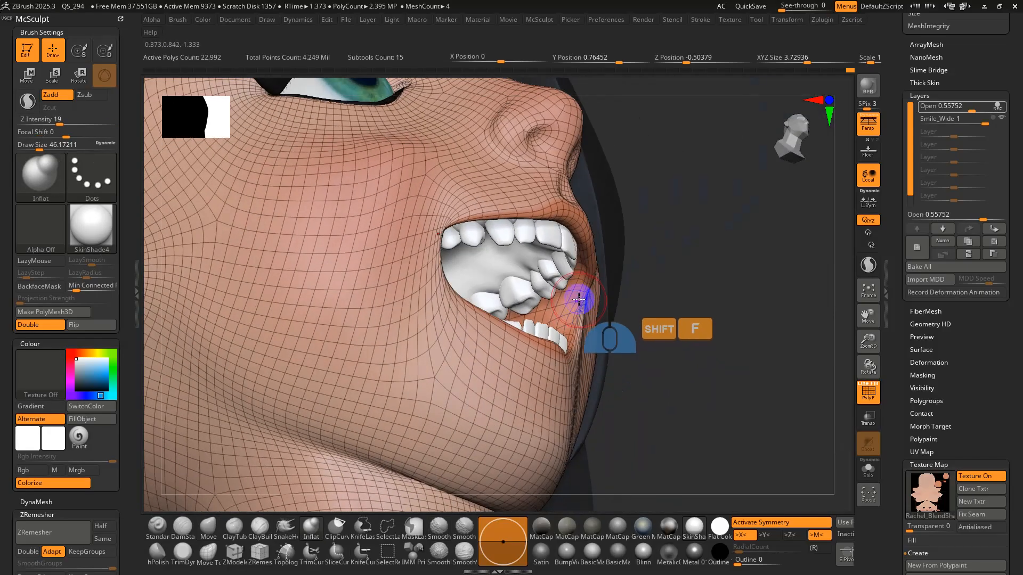
- Turn on BackfaceMask for the Inflat brush, then smooth and inflate the inner mouth corner beside the back teeth
{"action": "left_click", "coordinate": [49, 288]}
{"action": "mouse_move", "coordinate": [589, 263]}
{"action": "right_mouse_down", "text": "alt"}
{"action": "mouse_move", "coordinate": [564, 306]}
{"action": "mouse_move", "coordinate": [525, 306]}
{"action": "mouse_move", "coordinate": [570, 303]}
{"action": "right_mouse_up", "text": "alt"}
{"action": "left_click_drag", "start_coordinate": [571, 303], "coordinate": [566, 290], "text": "shift"}
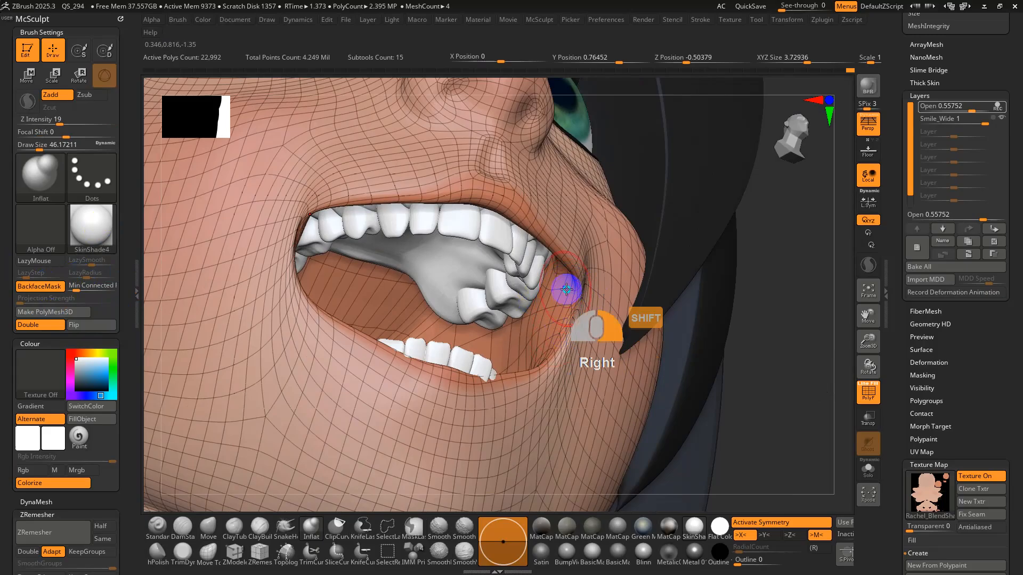
{"action": "mouse_move", "coordinate": [566, 289]}
{"action": "right_mouse_down", "text": "shift"}
{"action": "mouse_move", "coordinate": [511, 298]}
{"action": "mouse_move", "coordinate": [513, 274]}
{"action": "mouse_move", "coordinate": [557, 235]}
{"action": "mouse_move", "coordinate": [544, 223]}
{"action": "mouse_move", "coordinate": [552, 218]}
{"action": "right_mouse_up", "text": "shift"}
{"action": "left_click_drag", "start_coordinate": [555, 248], "coordinate": [556, 250]}
{"action": "mouse_move", "coordinate": [542, 246]}
{"action": "right_mouse_down"}
{"action": "mouse_move", "coordinate": [553, 247]}
{"action": "mouse_move", "coordinate": [532, 243]}
{"action": "mouse_move", "coordinate": [542, 238]}
{"action": "right_mouse_up"}
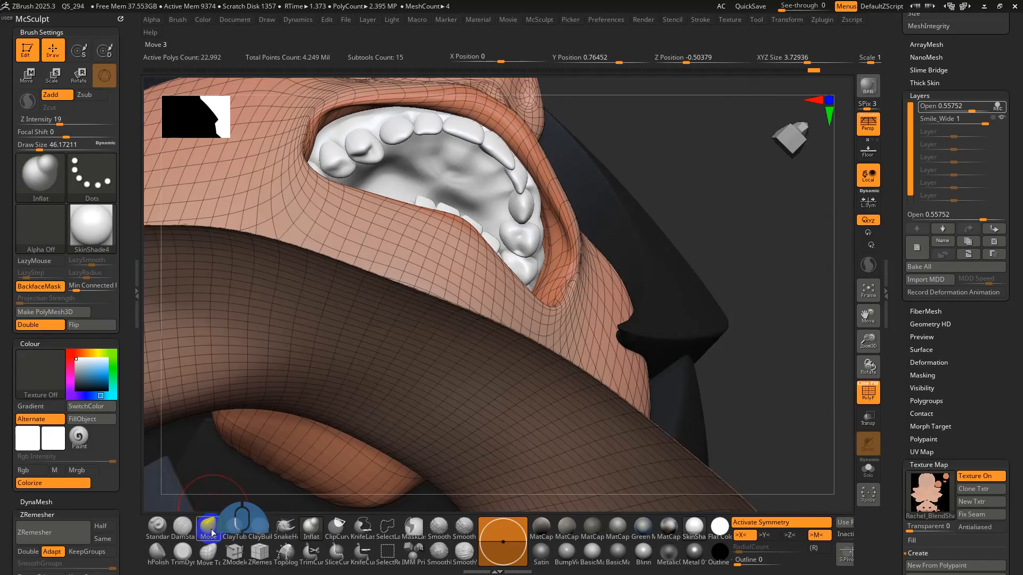
- Switch to the Move brush, then set Open to 0.9292 and Smile_Wide to 1 with recording on Smile_Wide
{"action": "left_click_drag", "start_coordinate": [578, 248], "coordinate": [555, 248]}
{"action": "key", "text": "ctrl+z"}
{"action": "left_click_drag", "start_coordinate": [976, 121], "coordinate": [954, 122]}
{"action": "right_click_drag", "start_coordinate": [541, 250], "coordinate": [497, 176]}
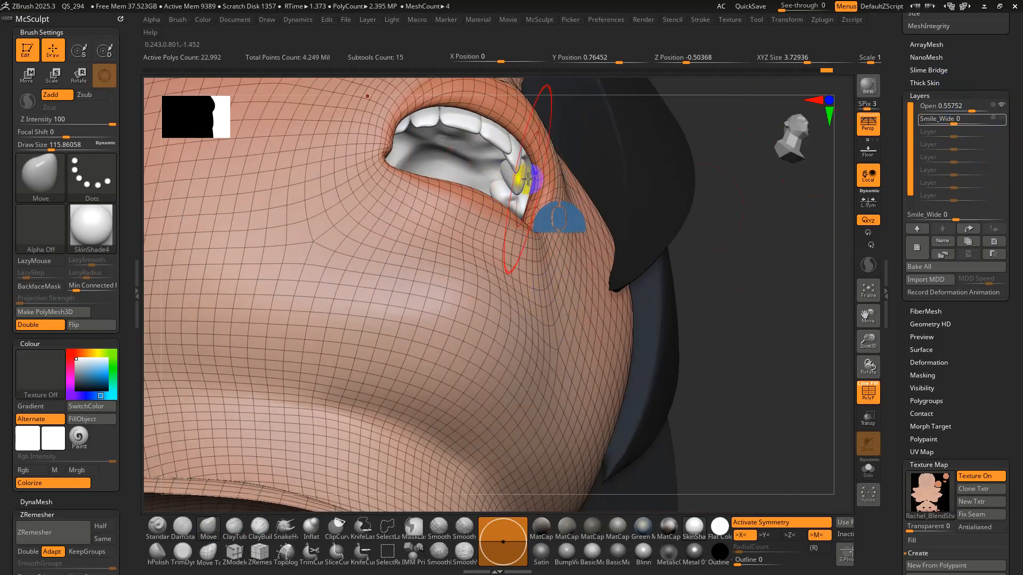
{"action": "left_click_drag", "start_coordinate": [960, 109], "coordinate": [982, 108]}
{"action": "left_click", "coordinate": [968, 122]}
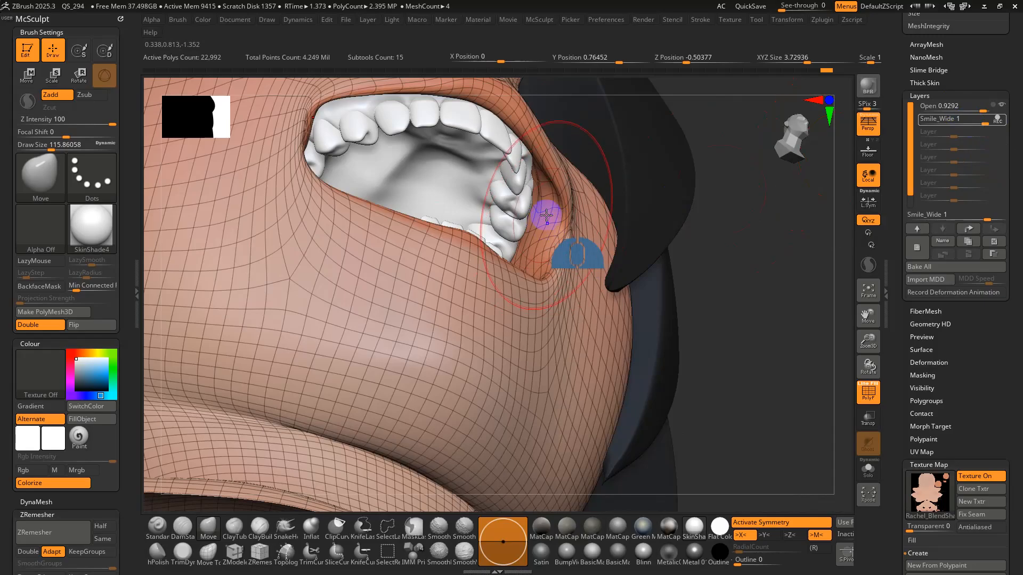
- Reshape the inner mouth corner around the back teeth with the Move brush at draw size about 68 to 80, smoothing beside the molars
{"action": "key", "text": "s"}
{"action": "left_click_drag", "start_coordinate": [546, 213], "coordinate": [530, 210]}
{"action": "mouse_move", "coordinate": [525, 231]}
{"action": "right_mouse_down"}
{"action": "mouse_move", "coordinate": [507, 342]}
{"action": "mouse_move", "coordinate": [473, 376]}
{"action": "mouse_move", "coordinate": [480, 426]}
{"action": "mouse_move", "coordinate": [460, 429]}
{"action": "right_mouse_up"}
{"action": "mouse_move", "coordinate": [461, 431]}
{"action": "left_mouse_down"}
{"action": "mouse_move", "coordinate": [477, 448]}
{"action": "mouse_move", "coordinate": [469, 455]}
{"action": "left_mouse_up"}
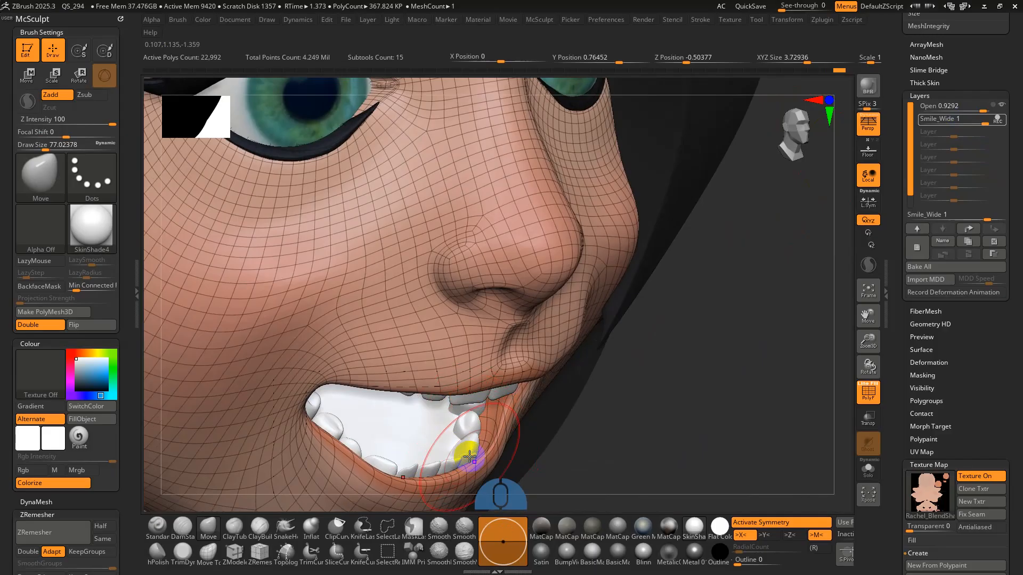
{"action": "right_click_drag", "start_coordinate": [486, 429], "coordinate": [553, 358]}
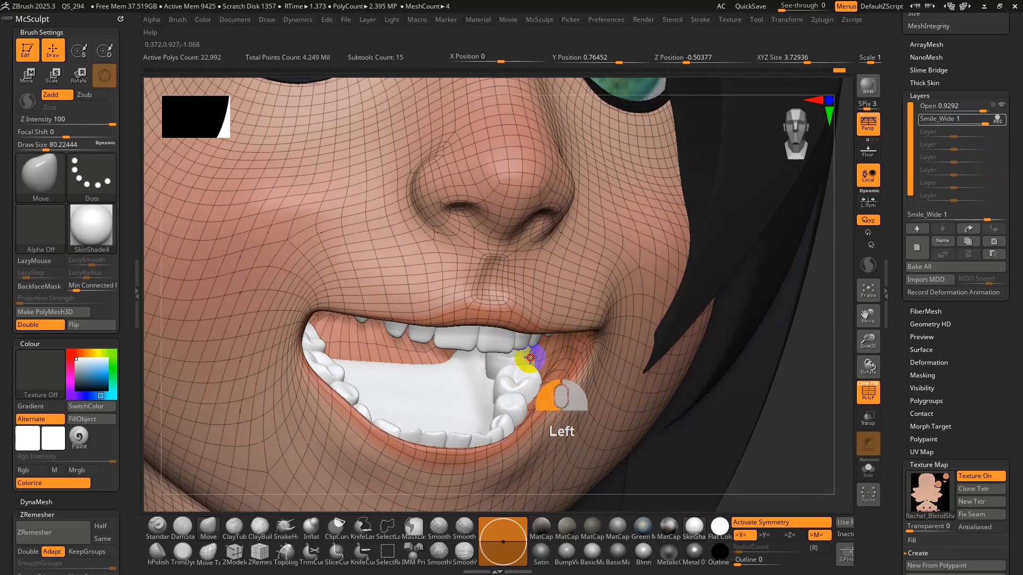
{"action": "key", "text": "shift"}
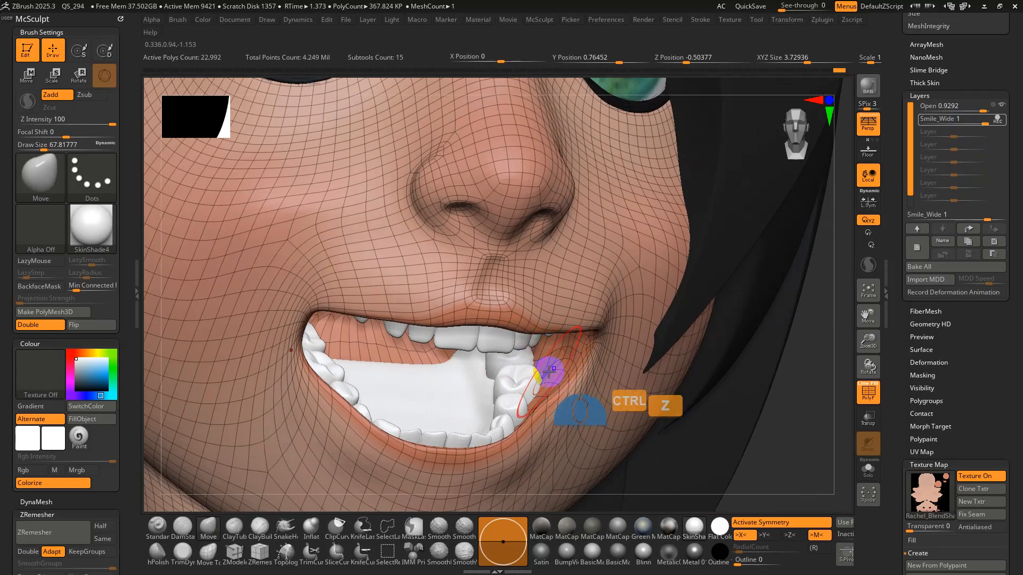
{"action": "left_click_drag", "start_coordinate": [548, 369], "coordinate": [535, 375], "text": "shift"}
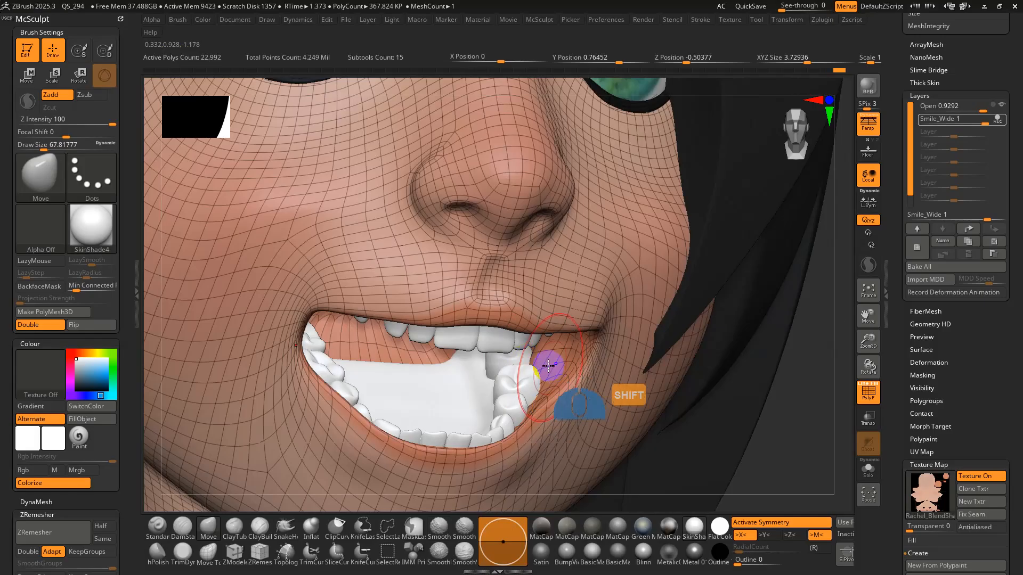
- Hide the polygon wireframe, lower the Open layer to 0 and start recording on Smile_Wide at 1
{"action": "mouse_move", "coordinate": [542, 368]}
{"action": "right_mouse_down", "text": "alt"}
{"action": "mouse_move", "coordinate": [497, 322]}
{"action": "mouse_move", "coordinate": [550, 377]}
{"action": "mouse_move", "coordinate": [584, 389]}
{"action": "mouse_move", "coordinate": [584, 415]}
{"action": "mouse_move", "coordinate": [526, 391]}
{"action": "mouse_move", "coordinate": [527, 455]}
{"action": "mouse_move", "coordinate": [526, 363]}
{"action": "mouse_move", "coordinate": [482, 266]}
{"action": "mouse_move", "coordinate": [494, 317]}
{"action": "right_mouse_up", "text": "alt"}
{"action": "key", "text": "shift+f"}
{"action": "key", "text": "ctrl+z"}
{"action": "left_click_drag", "start_coordinate": [974, 107], "coordinate": [957, 119]}
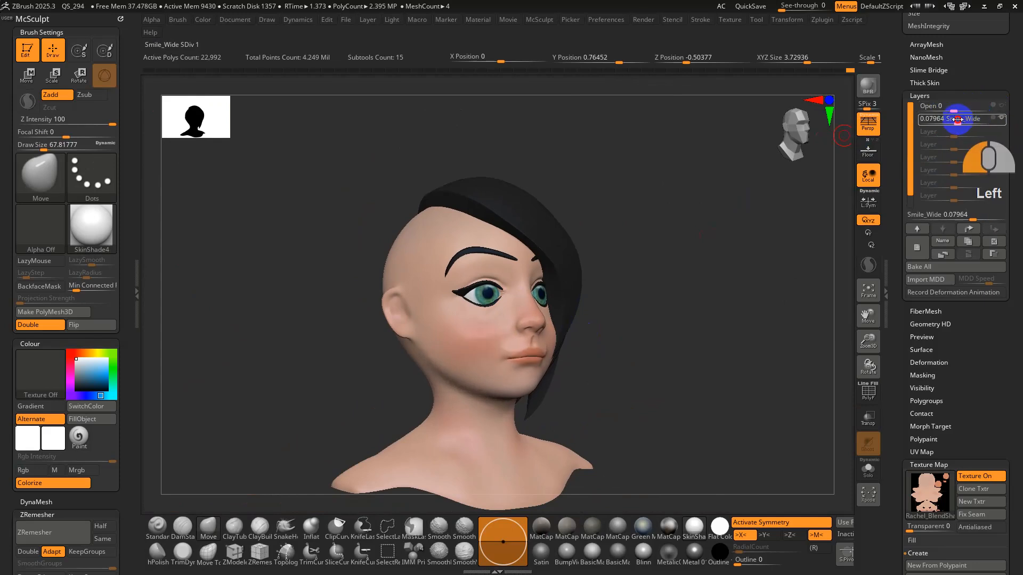
{"action": "left_click", "coordinate": [993, 118]}
- Try smoothing the closed lips near the mouth corner with the Smooth brush
{"action": "right_click_drag", "start_coordinate": [528, 407], "coordinate": [479, 364], "text": "alt"}
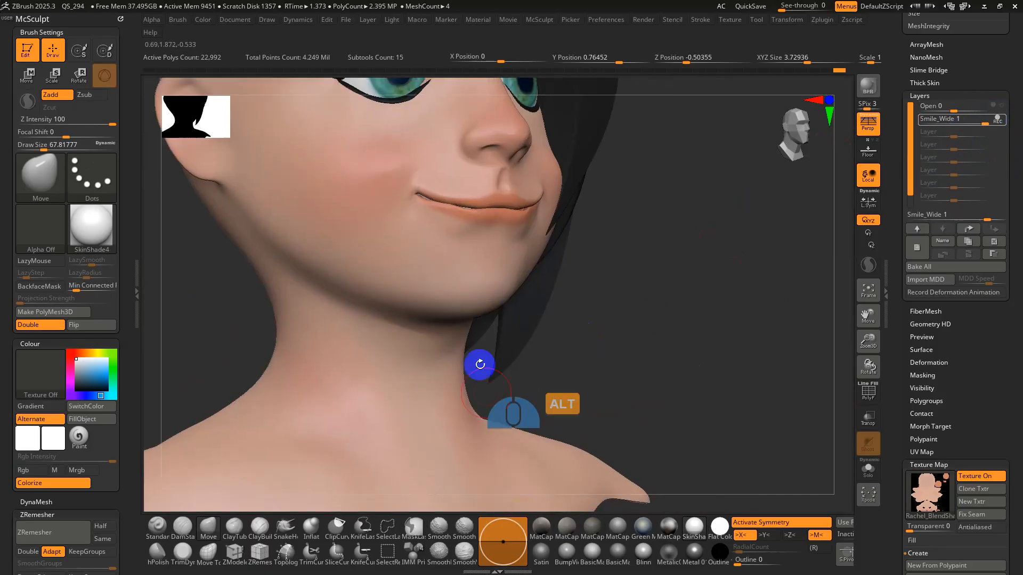
{"action": "left_click_drag", "start_coordinate": [469, 243], "coordinate": [448, 243], "text": "shift"}
{"action": "key", "text": "shift"}
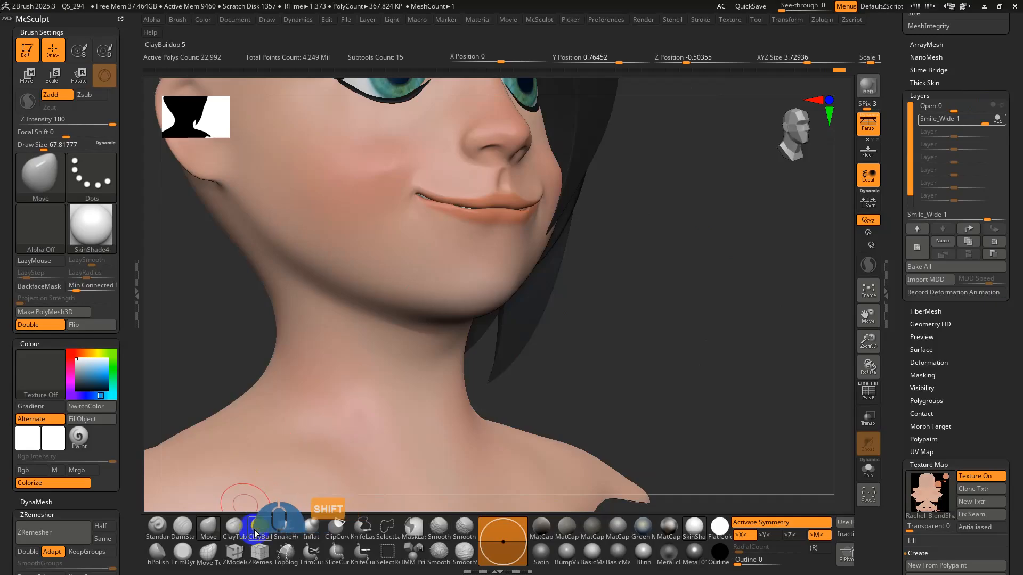
{"action": "left_click_drag", "start_coordinate": [459, 194], "coordinate": [444, 204], "text": "shift"}
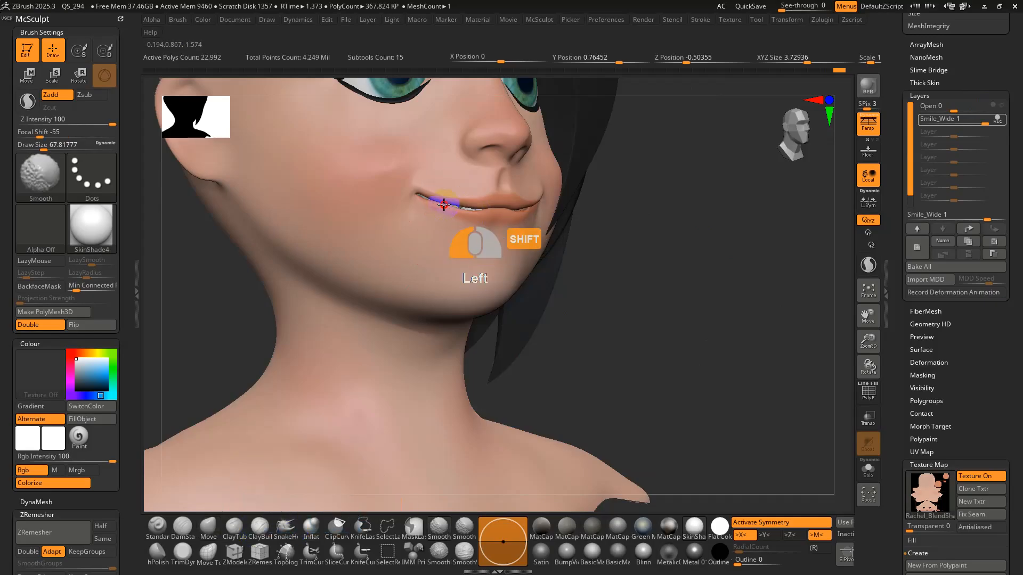
{"action": "key", "text": "ctrl+z"}
- Close the gap between the lips at the mouth corner with the Move Topological brush at draw size about 68
{"action": "left_click", "coordinate": [208, 553]}
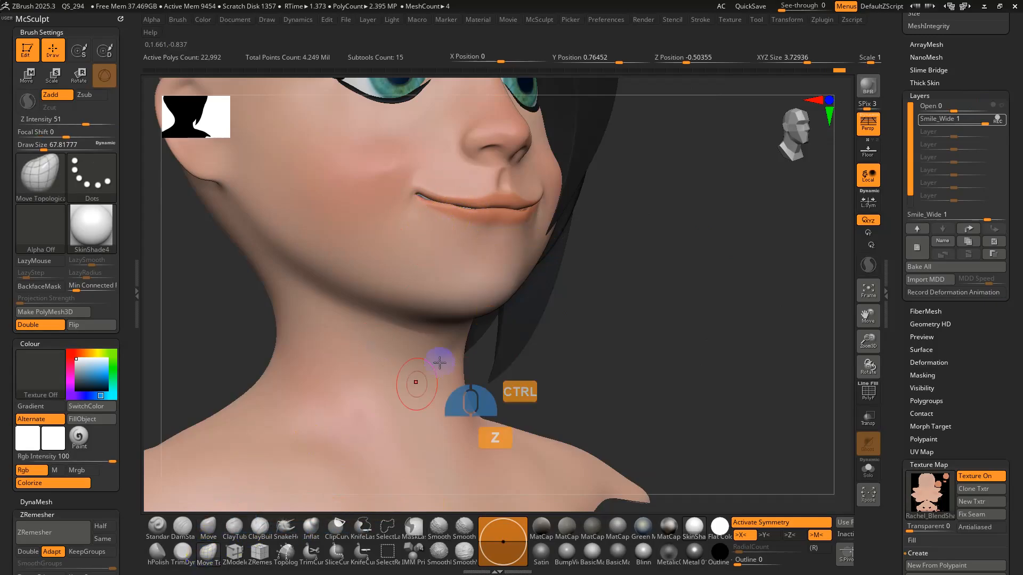
{"action": "right_click_drag", "start_coordinate": [439, 366], "coordinate": [447, 388], "text": "alt"}
{"action": "right_click_drag", "start_coordinate": [537, 140], "coordinate": [518, 286], "text": "alt"}
{"action": "left_click", "coordinate": [502, 276], "text": "alt"}
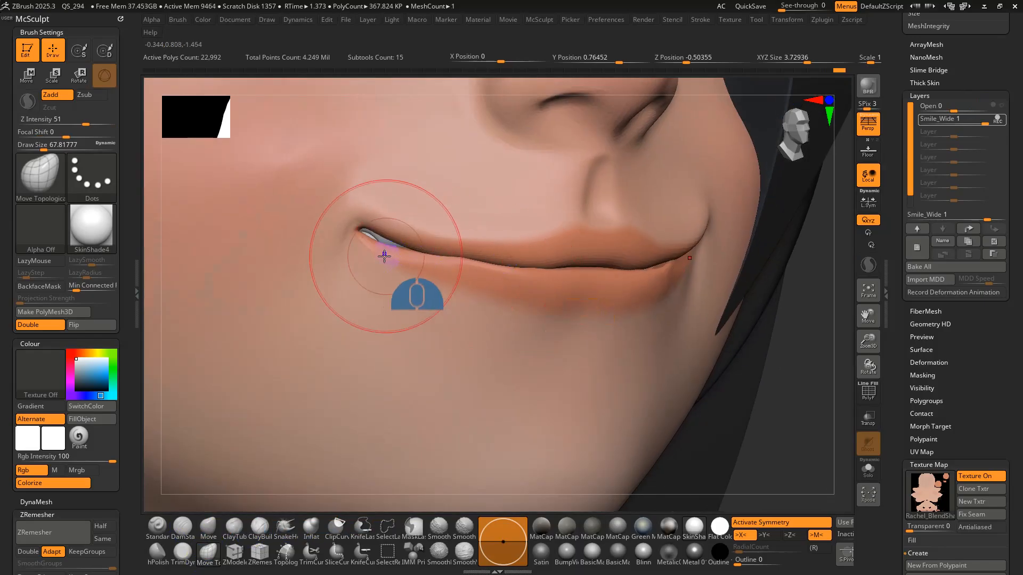
{"action": "left_click_drag", "start_coordinate": [379, 248], "coordinate": [371, 221]}
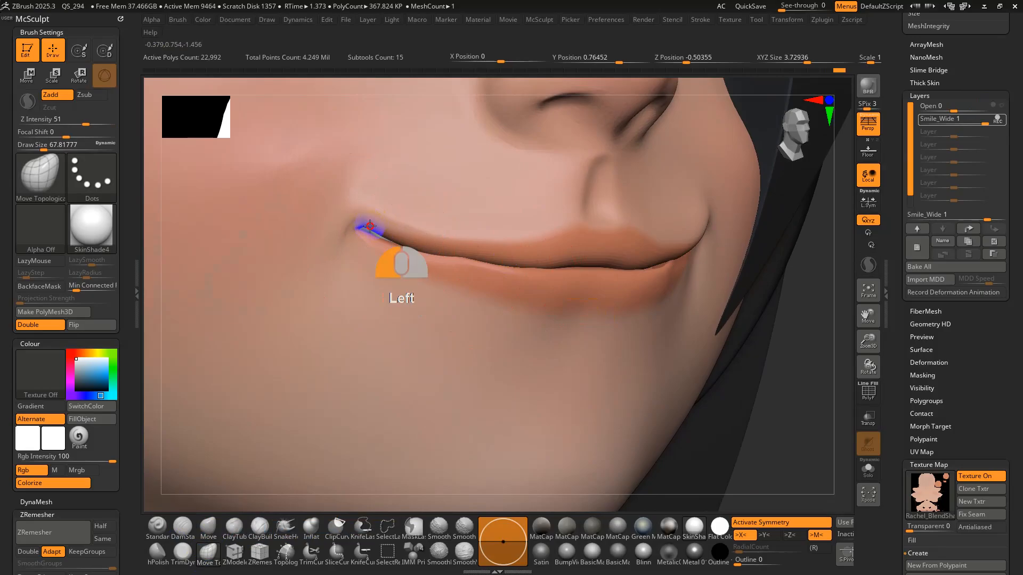
{"action": "right_click_drag", "start_coordinate": [372, 227], "coordinate": [464, 264], "text": "alt"}
{"action": "mouse_move", "coordinate": [466, 269]}
{"action": "left_mouse_down"}
{"action": "mouse_move", "coordinate": [489, 268]}
{"action": "mouse_move", "coordinate": [488, 277]}
{"action": "left_mouse_up"}
- Refine the line between the closed lips with the Move Topological brush at draw size about 62
{"action": "key", "text": "s"}
{"action": "left_click_drag", "start_coordinate": [494, 262], "coordinate": [482, 272]}
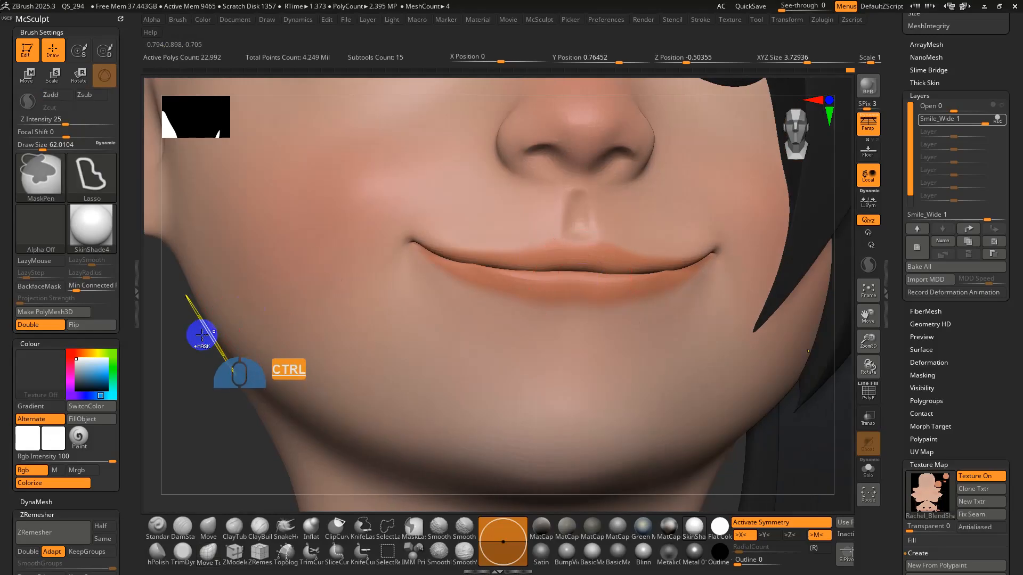
{"action": "left_click_drag", "start_coordinate": [661, 271], "coordinate": [659, 270]}
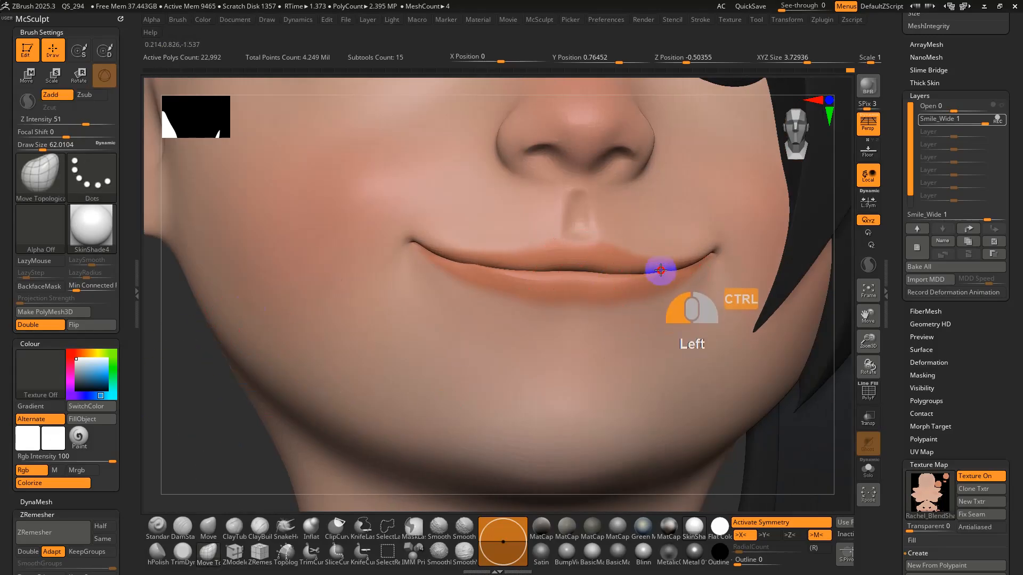
{"action": "right_click_drag", "start_coordinate": [660, 270], "coordinate": [687, 278]}
- Try shifting the lip surface along its normals with the Move Topological brush, then undo the strokes
{"action": "mouse_move", "coordinate": [612, 272]}
{"action": "left_mouse_down", "text": "alt"}
{"action": "mouse_move", "coordinate": [587, 270]}
{"action": "mouse_move", "coordinate": [596, 270]}
{"action": "left_mouse_up", "text": "alt"}
{"action": "mouse_move", "coordinate": [606, 272]}
{"action": "right_mouse_down"}
{"action": "mouse_move", "coordinate": [634, 238]}
{"action": "mouse_move", "coordinate": [644, 256]}
{"action": "mouse_move", "coordinate": [625, 290]}
{"action": "right_mouse_up"}
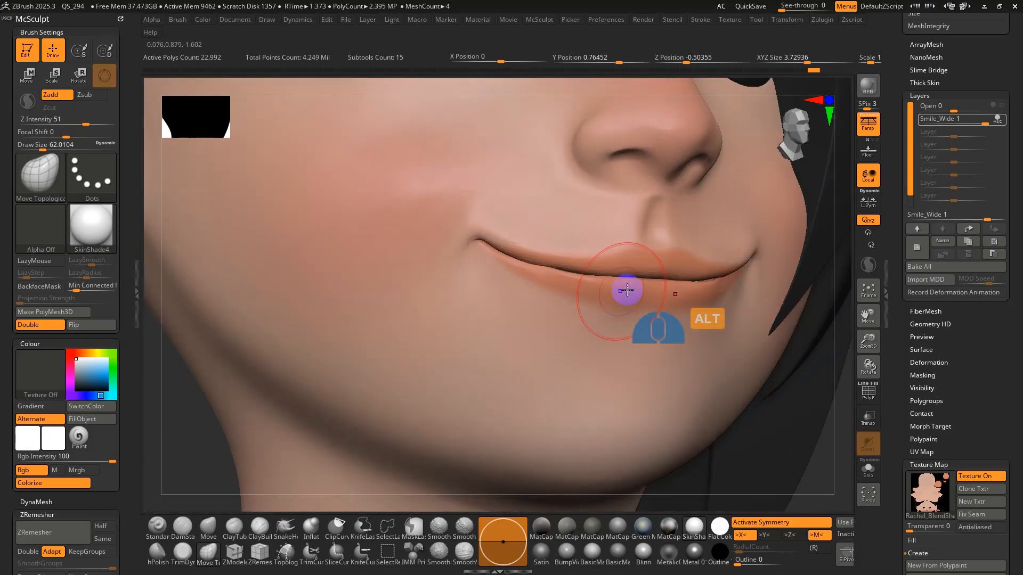
{"action": "mouse_move", "coordinate": [698, 278]}
{"action": "left_mouse_down", "text": "alt"}
{"action": "mouse_move", "coordinate": [710, 286]}
{"action": "mouse_move", "coordinate": [705, 277]}
{"action": "left_mouse_up", "text": "alt"}
{"action": "key", "text": "ctrl+z"}
{"action": "key", "text": "ctrl+z"}
{"action": "right_click_drag", "start_coordinate": [694, 287], "coordinate": [541, 334]}
- Preview the Smile_Wide layer at different strengths, return it to 1 and resume recording on it
{"action": "left_click_drag", "start_coordinate": [957, 118], "coordinate": [973, 120]}
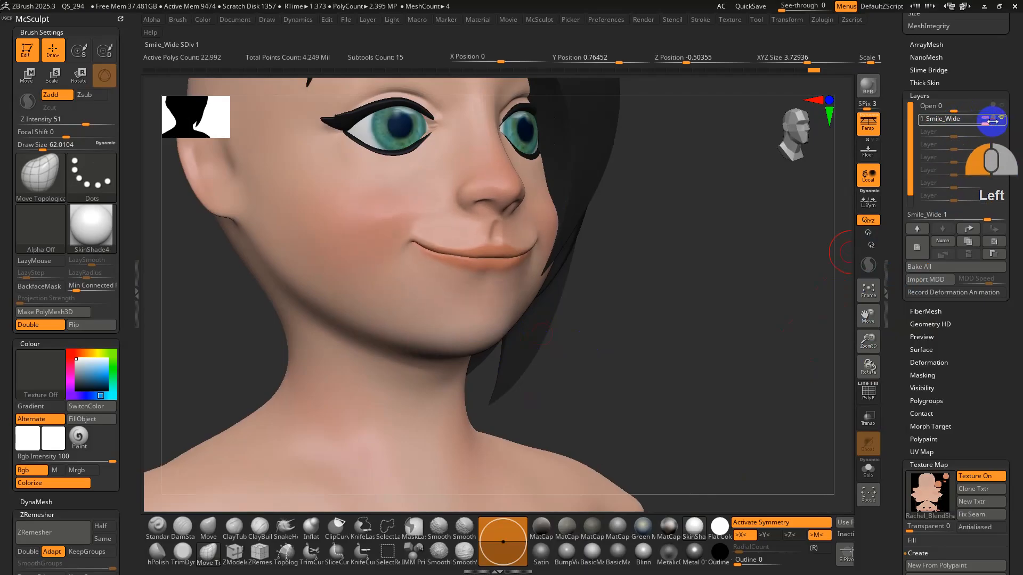
{"action": "left_click", "coordinate": [485, 267], "text": "shift"}
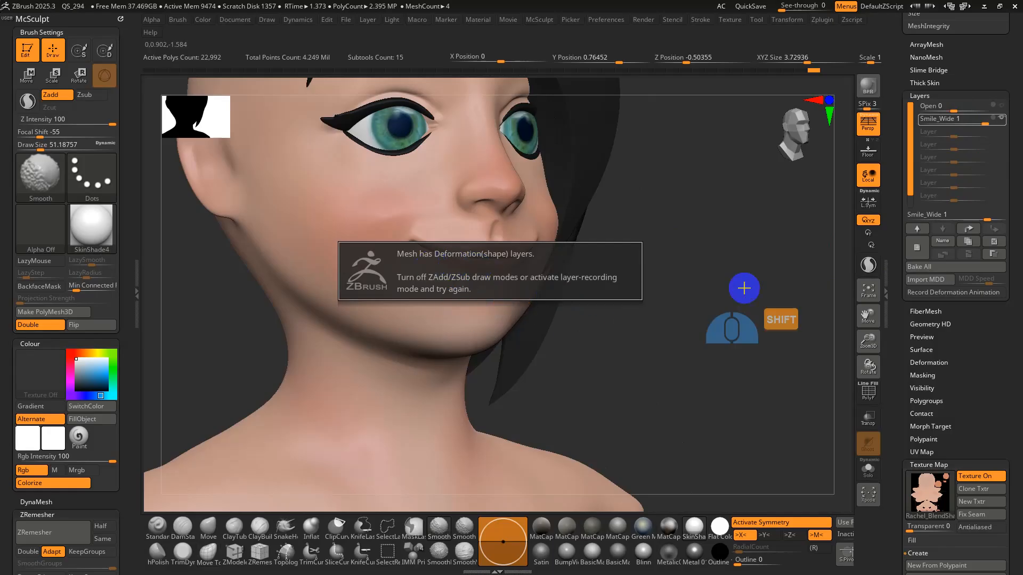
{"action": "left_click", "coordinate": [1000, 119]}
- Try smoothing the lower lip with the Smooth brush at full intensity, reducing its draw size to about 39
{"action": "key", "text": "shift"}
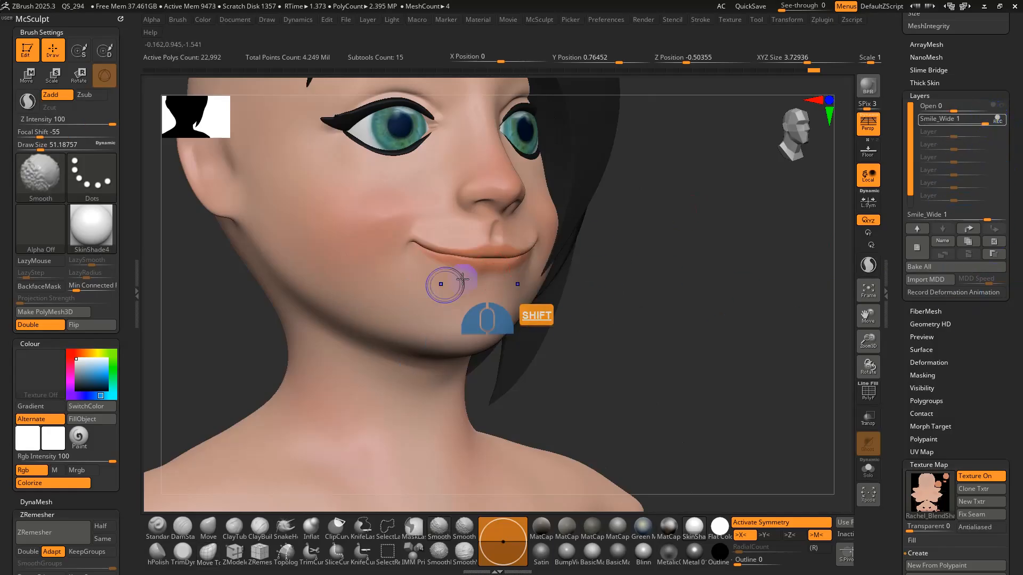
{"action": "mouse_move", "coordinate": [487, 278]}
{"action": "left_mouse_down", "text": "shift"}
{"action": "mouse_move", "coordinate": [400, 266]}
{"action": "mouse_move", "coordinate": [477, 275]}
{"action": "left_mouse_up", "text": "shift"}
{"action": "key", "text": "ctrl+z"}
{"action": "key", "text": "s"}
{"action": "left_click_drag", "start_coordinate": [481, 273], "coordinate": [454, 271], "text": "shift"}
{"action": "key", "text": "ctrl+z"}
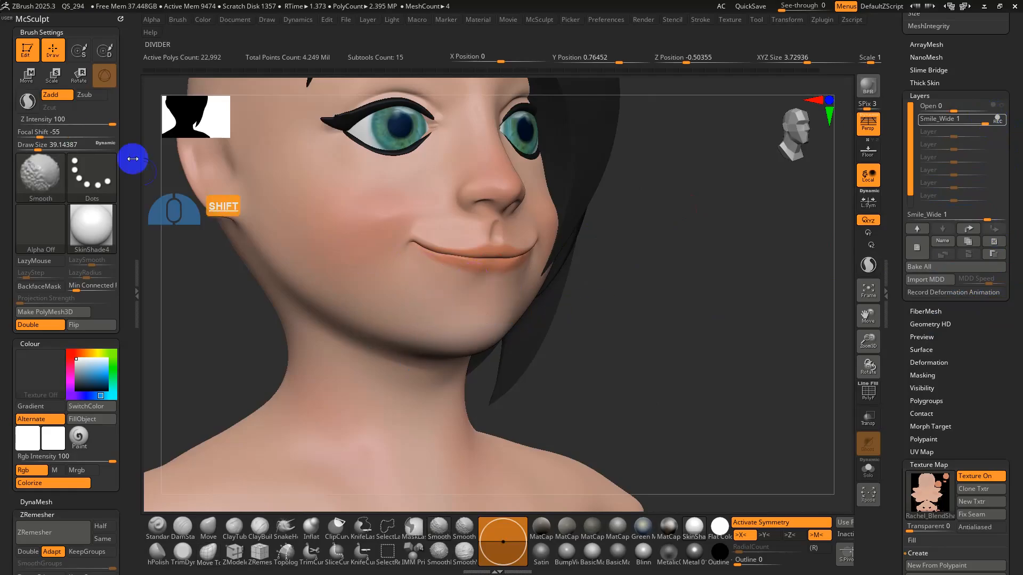
- Lower the Smooth brush's Z Intensity and gently smooth the skin around the mouth corner
{"action": "left_click_drag", "start_coordinate": [88, 122], "coordinate": [48, 121], "text": "shift"}
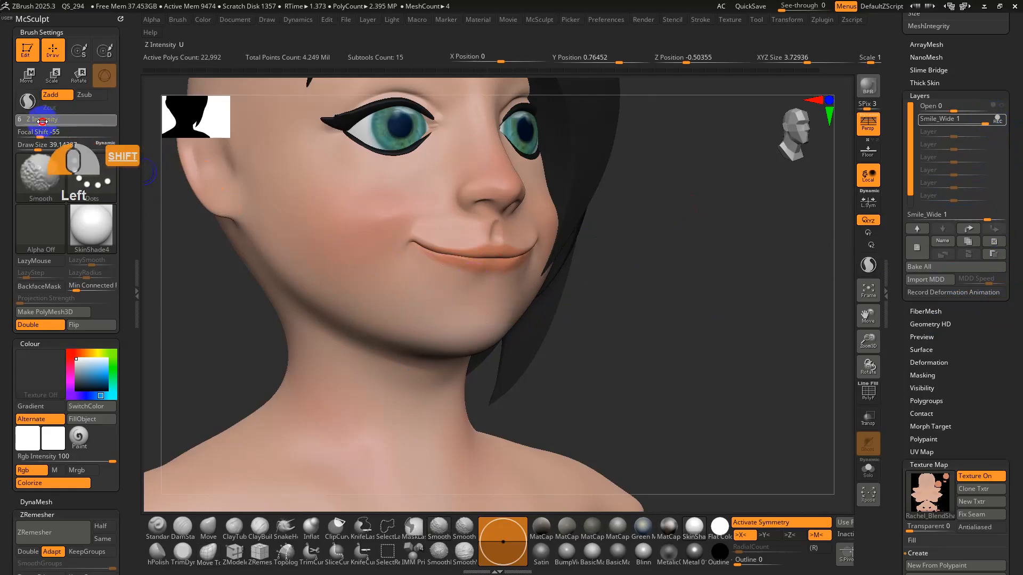
{"action": "right_click_drag", "start_coordinate": [493, 333], "coordinate": [495, 382], "text": "alt"}
{"action": "mouse_move", "coordinate": [477, 226]}
{"action": "left_mouse_down", "text": "shift"}
{"action": "mouse_move", "coordinate": [394, 212]}
{"action": "mouse_move", "coordinate": [429, 200]}
{"action": "mouse_move", "coordinate": [391, 184]}
{"action": "mouse_move", "coordinate": [452, 197]}
{"action": "mouse_move", "coordinate": [427, 206]}
{"action": "left_mouse_up", "text": "shift"}
{"action": "key", "text": "s"}
{"action": "left_click", "coordinate": [431, 198]}
{"action": "key", "text": "s"}
- Set the Open layer to 0.52212 with Smile_Wide at 1 and check the combined smile from several angles
{"action": "right_click_drag", "start_coordinate": [473, 259], "coordinate": [533, 251], "text": "alt"}
{"action": "mouse_move", "coordinate": [682, 292]}
{"action": "right_mouse_down", "text": "alt"}
{"action": "mouse_move", "coordinate": [693, 299]}
{"action": "mouse_move", "coordinate": [684, 296]}
{"action": "right_mouse_up", "text": "alt"}
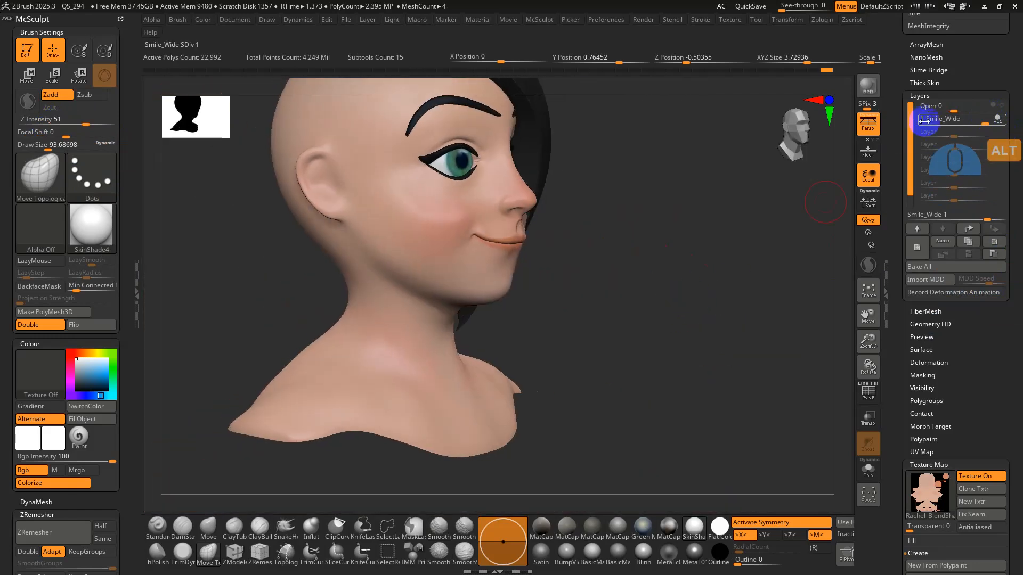
{"action": "left_click_drag", "start_coordinate": [961, 105], "coordinate": [970, 110]}
{"action": "right_click_drag", "start_coordinate": [714, 264], "coordinate": [660, 362]}
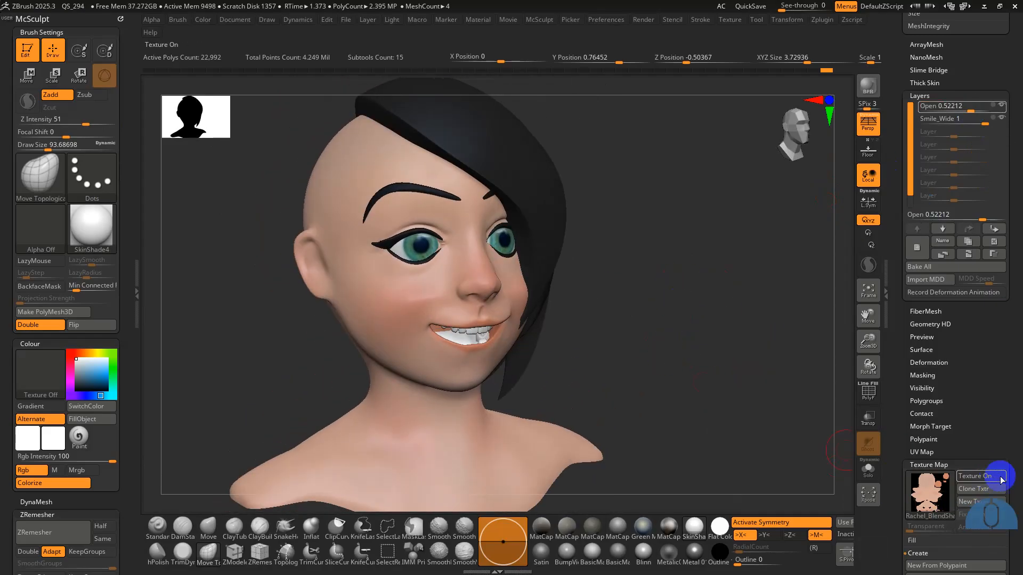
- Turn off the head's texture and Colorize, and apply the Blinn material to inspect the smile's surface from the front
{"action": "left_click", "coordinate": [67, 482]}
{"action": "right_click_drag", "start_coordinate": [605, 381], "coordinate": [637, 457]}
{"action": "left_click", "coordinate": [643, 551]}
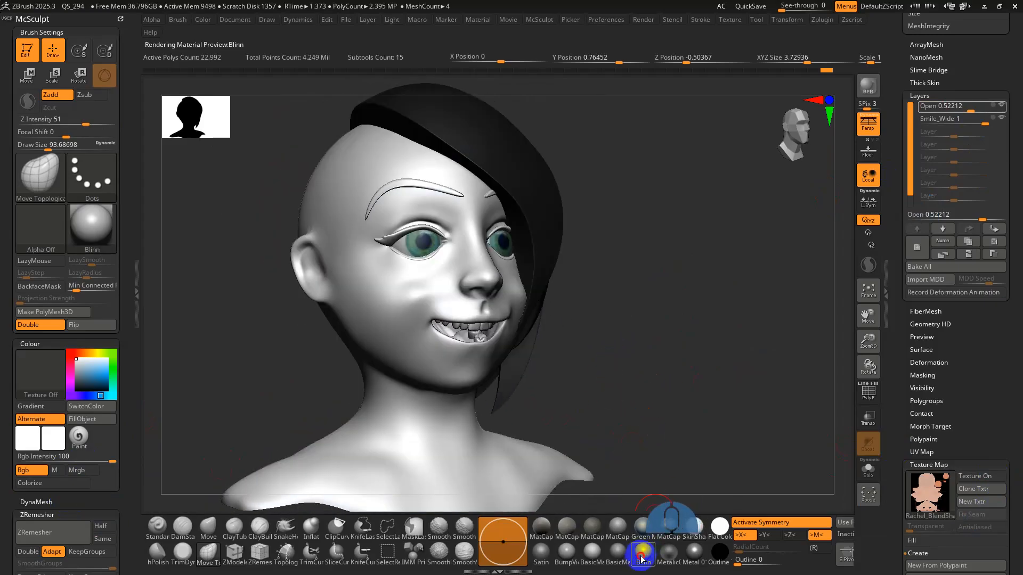
{"action": "right_click_drag", "start_coordinate": [632, 346], "coordinate": [607, 333]}
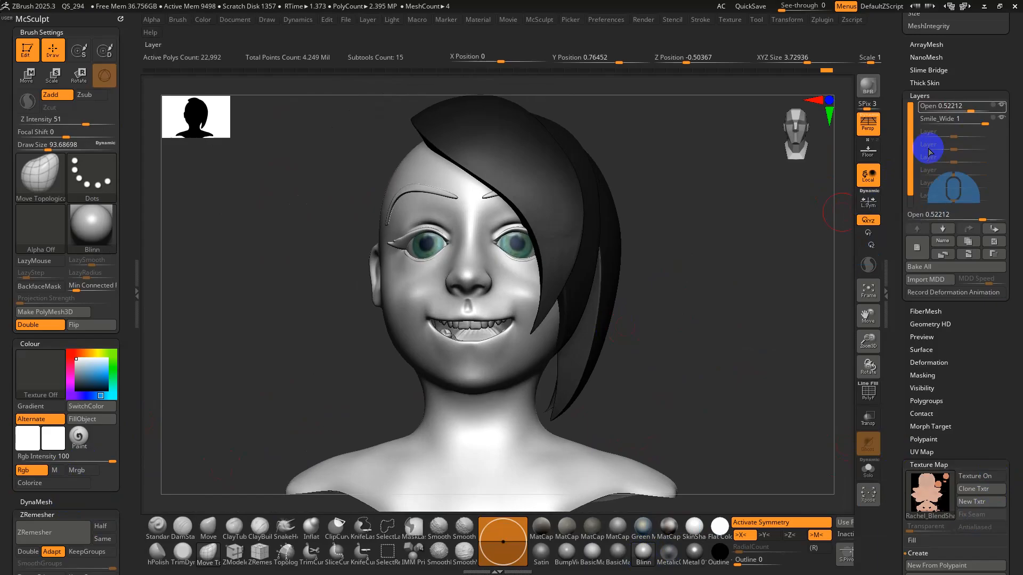
- Lower the Open layer to 0, preview the Smile_Wide transition and return that layer to 0
{"action": "mouse_move", "coordinate": [968, 107]}
{"action": "left_mouse_down"}
{"action": "mouse_move", "coordinate": [938, 119]}
{"action": "mouse_move", "coordinate": [952, 126]}
{"action": "mouse_move", "coordinate": [932, 123]}
{"action": "mouse_move", "coordinate": [959, 124]}
{"action": "left_mouse_up"}
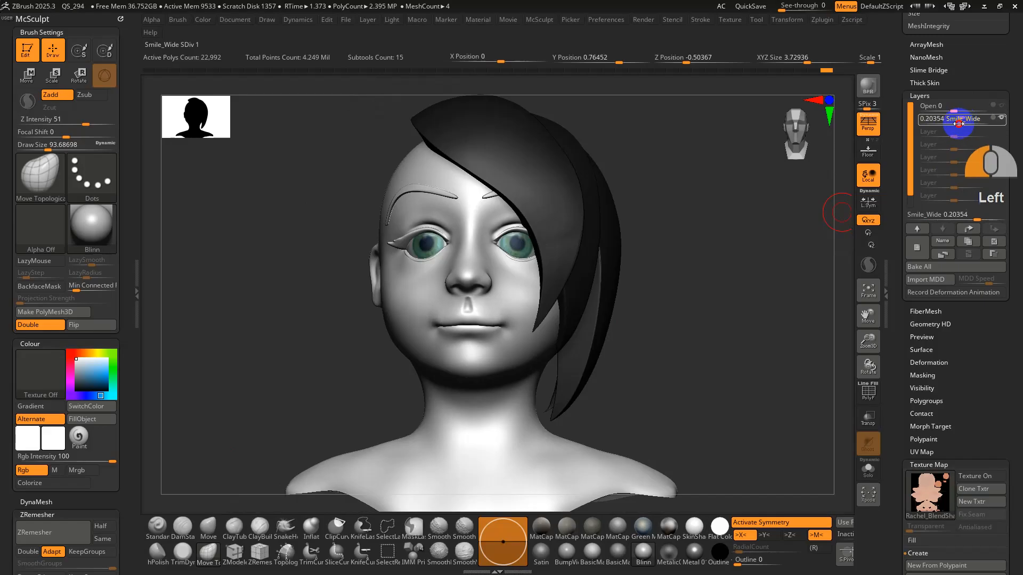
{"action": "left_click_drag", "start_coordinate": [954, 123], "coordinate": [953, 123]}
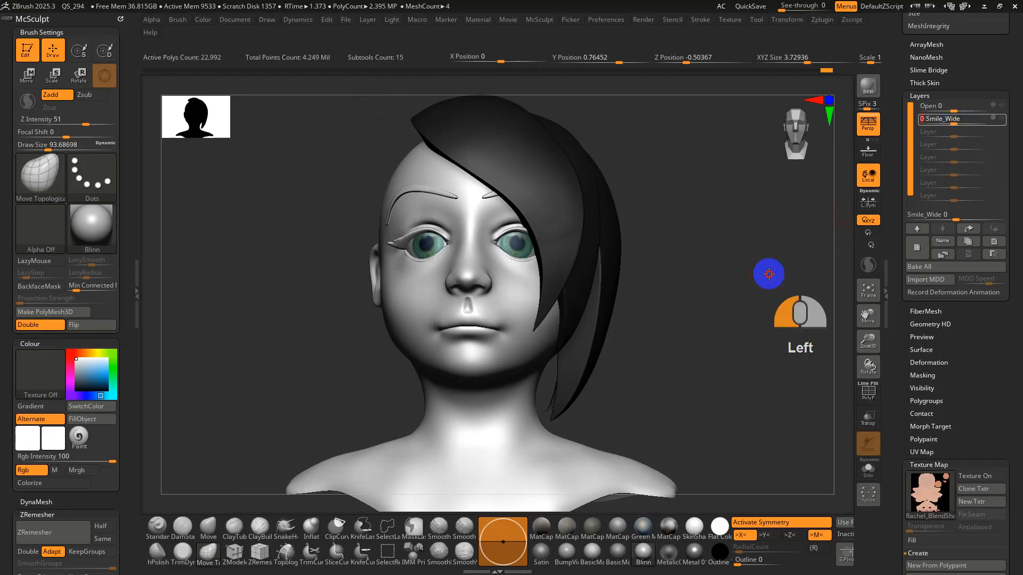
{"action": "left_click_drag", "start_coordinate": [767, 274], "coordinate": [740, 283]}
- Turn the head's texture back on and replace the glossy Blinn material
{"action": "left_click", "coordinate": [982, 481]}
{"action": "left_click_drag", "start_coordinate": [745, 431], "coordinate": [743, 504]}
{"action": "left_click", "coordinate": [715, 545]}
- Switch to the Blend_Shapes.docx document in Word to consult the list of required mouth blend shapes
{"action": "key", "text": "alt+Tab"}
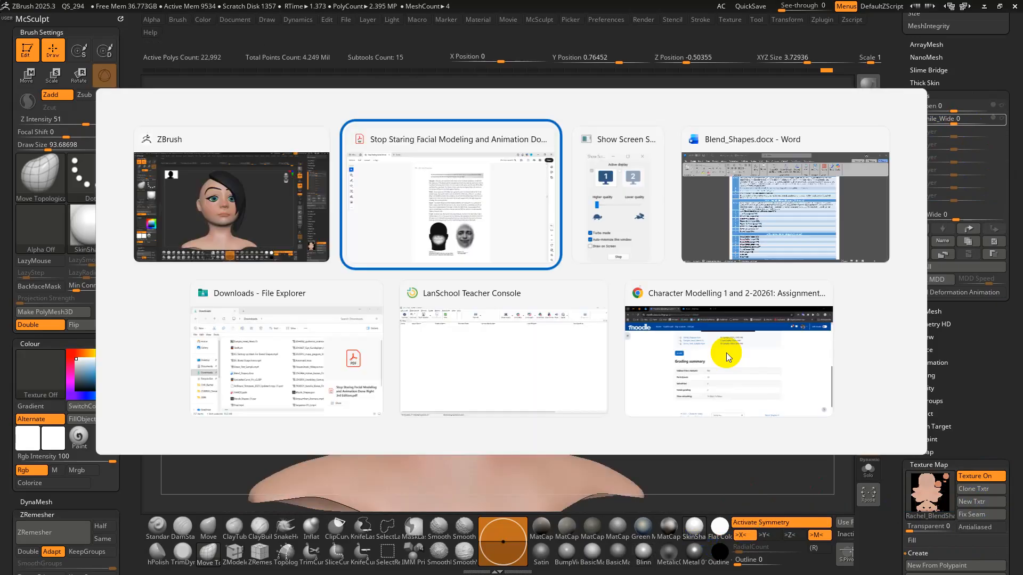
{"action": "key", "text": "alt+Tab"}
{"action": "key", "text": "alt+Tab"}
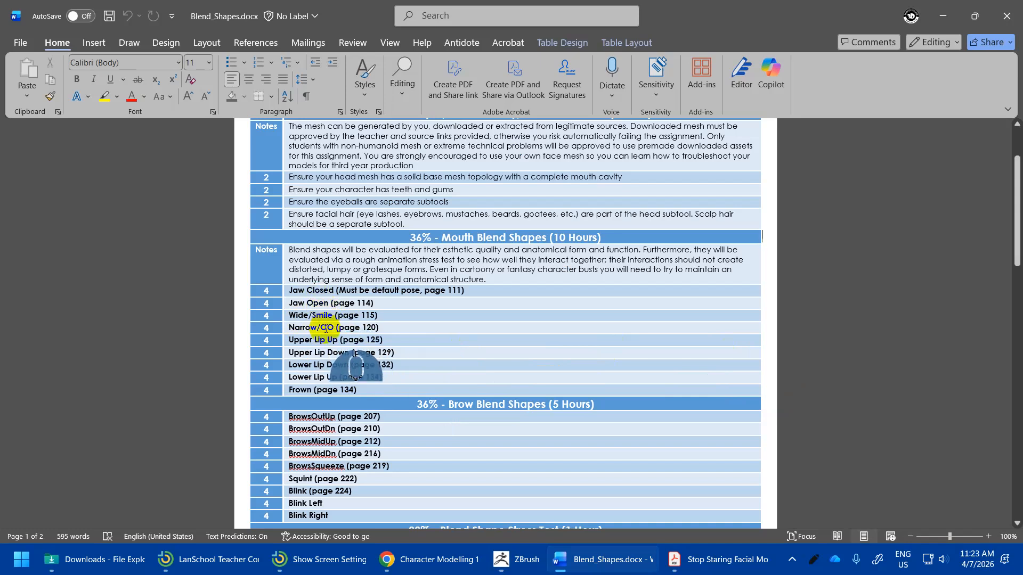
- Switch to the Stop Staring PDF, consult the Narrow / OO shape guidelines and figures on pages 120–122, and return to ZBrush
{"action": "left_click", "coordinate": [716, 559]}
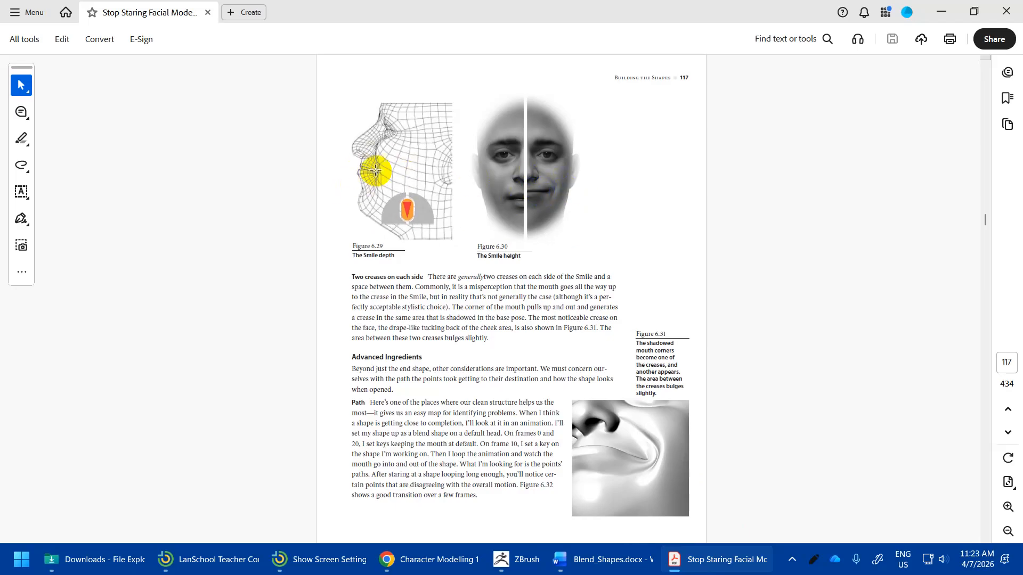
{"action": "scroll", "coordinate": [639, 410], "scroll_direction": "down", "scroll_amount": 3}
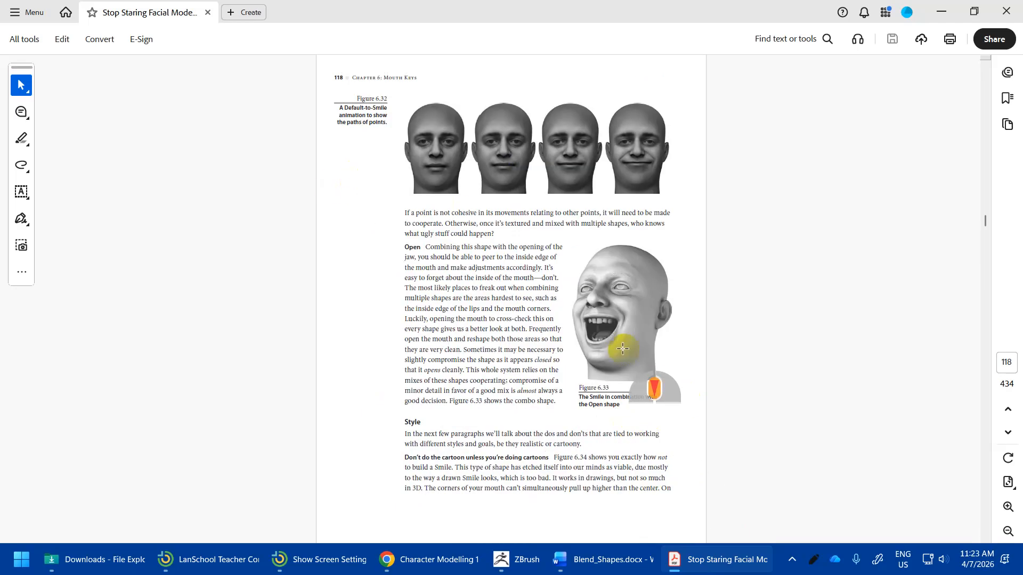
{"action": "scroll", "coordinate": [624, 343], "scroll_direction": "down", "scroll_amount": 4}
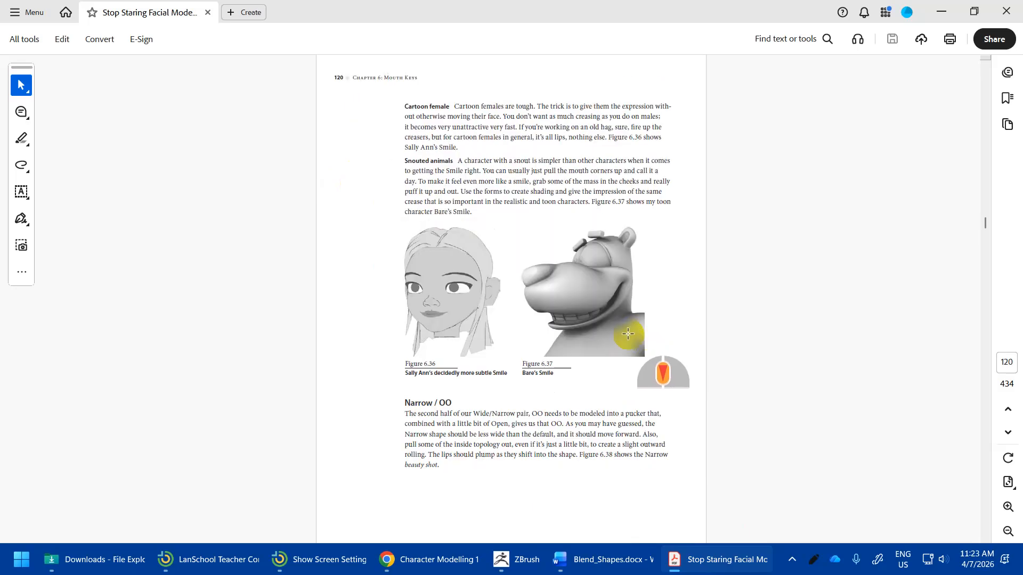
{"action": "scroll", "coordinate": [595, 271], "scroll_direction": "up", "scroll_amount": 3}
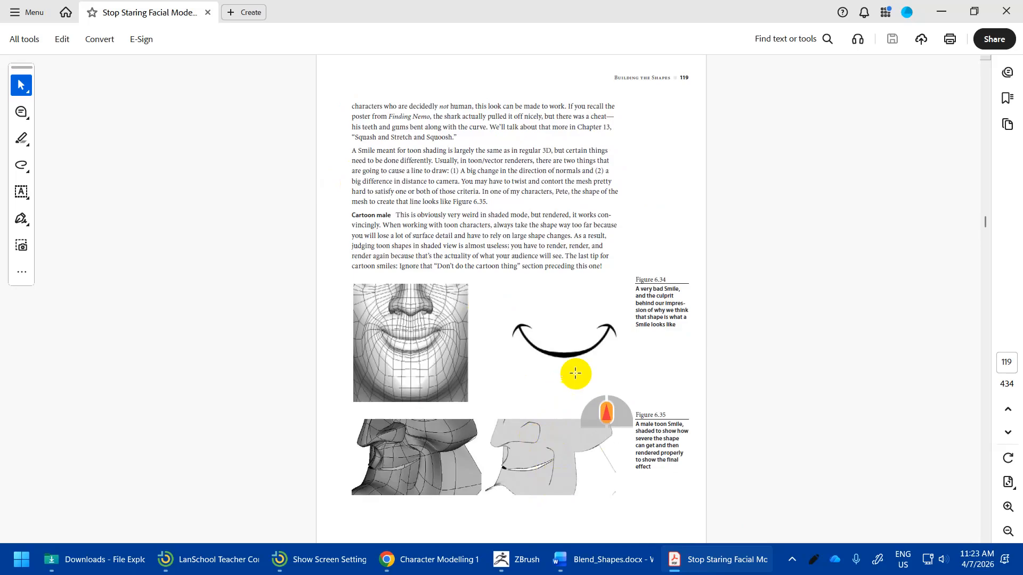
{"action": "scroll", "coordinate": [578, 367], "scroll_direction": "down", "scroll_amount": 3}
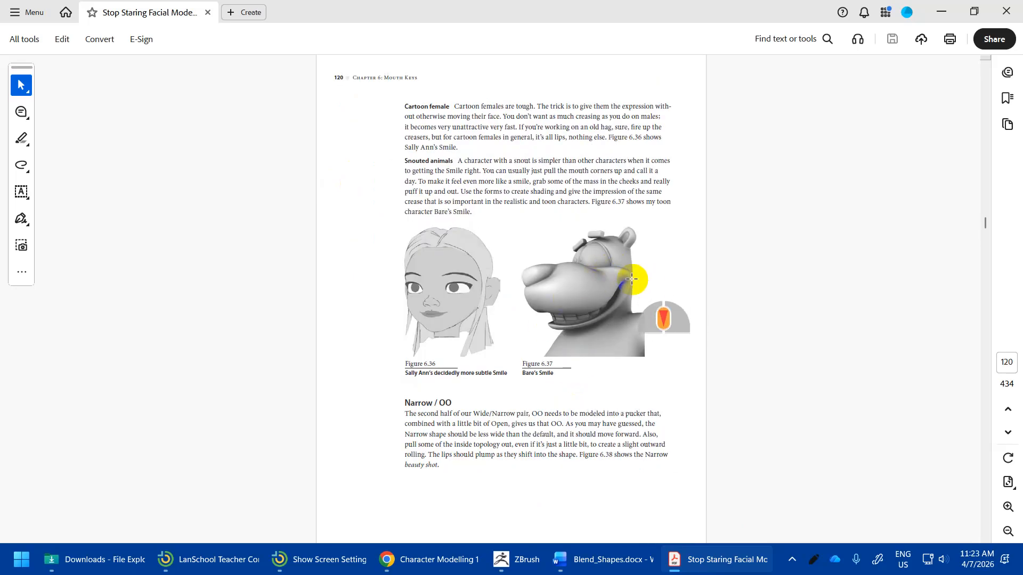
{"action": "scroll", "coordinate": [631, 279], "scroll_direction": "down", "scroll_amount": 3}
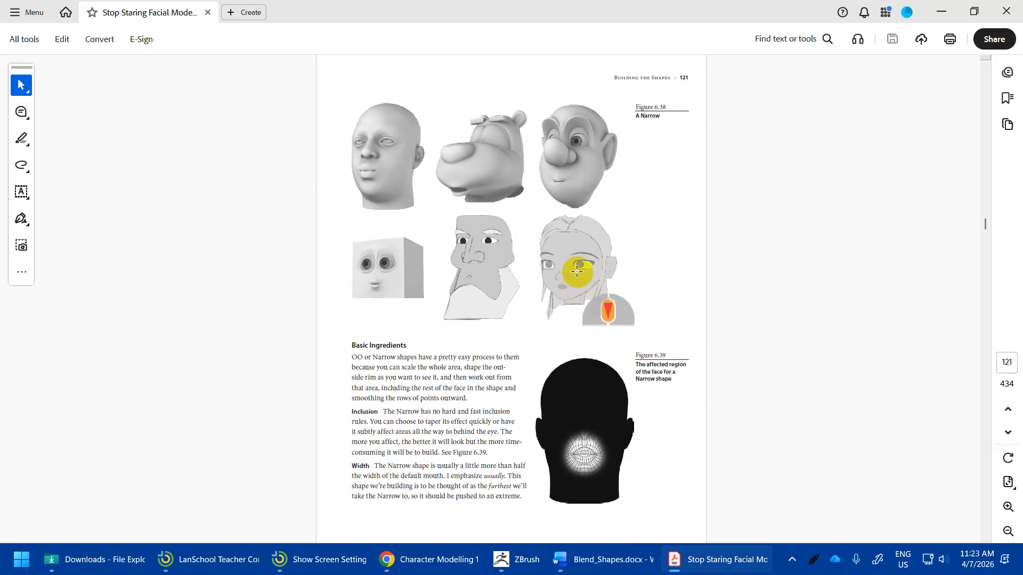
{"action": "scroll", "coordinate": [585, 268], "scroll_direction": "down", "scroll_amount": 3}
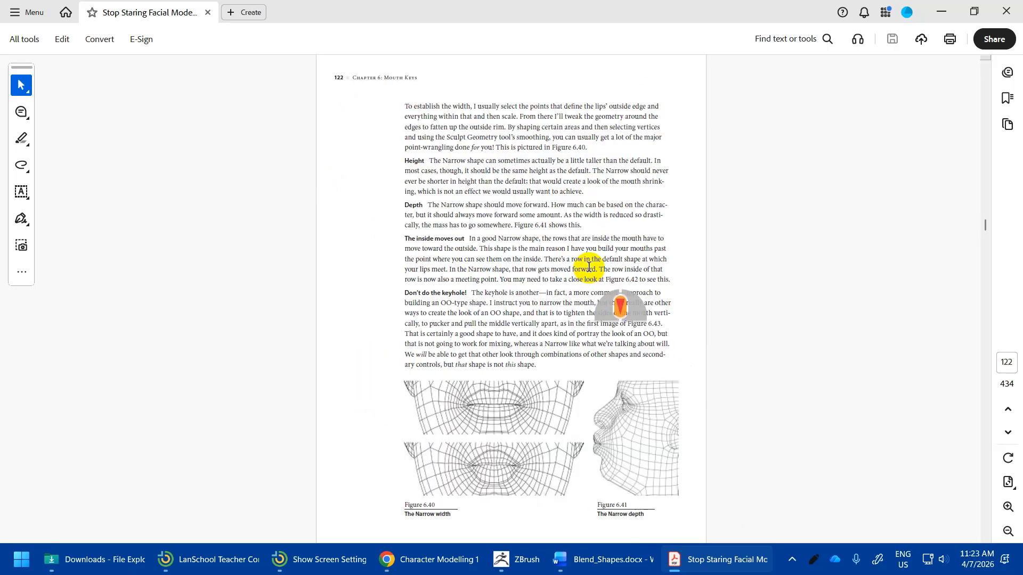
{"action": "scroll", "coordinate": [588, 266], "scroll_direction": "up", "scroll_amount": 3}
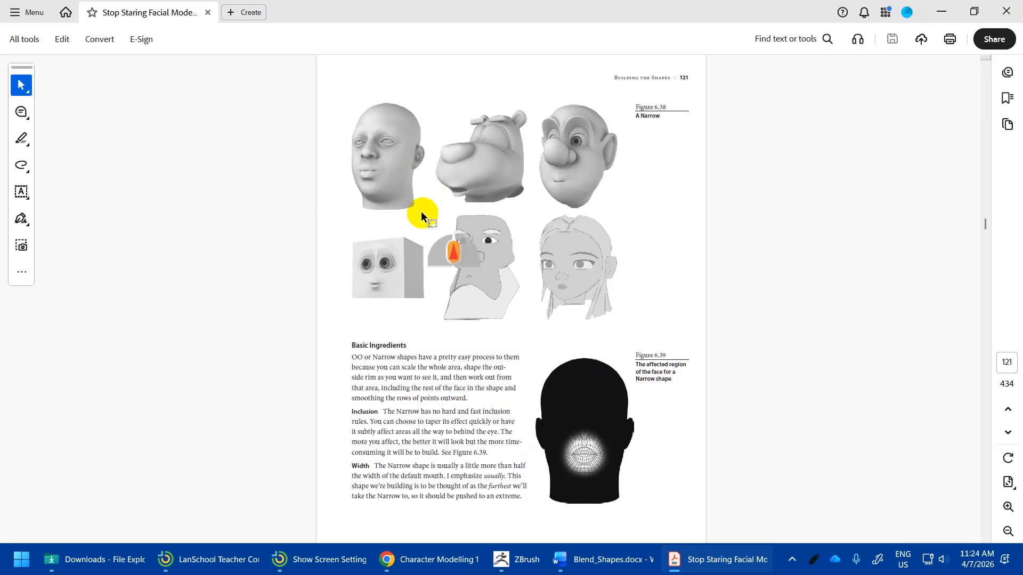
{"action": "scroll", "coordinate": [470, 268], "scroll_direction": "up", "scroll_amount": 3}
{"action": "scroll", "coordinate": [470, 268], "scroll_direction": "down", "scroll_amount": 3}
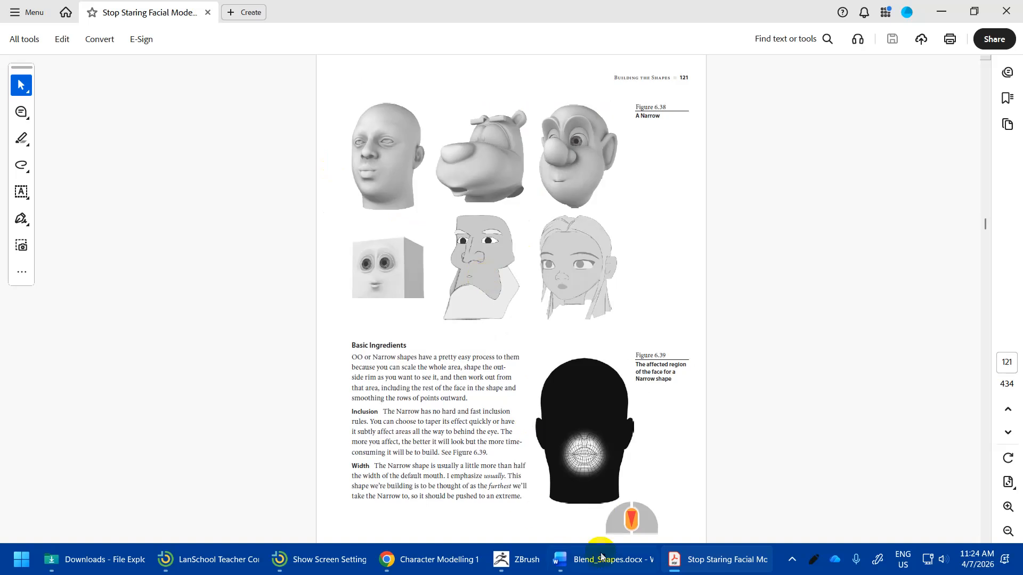
{"action": "mouse_move", "coordinate": [729, 569]}
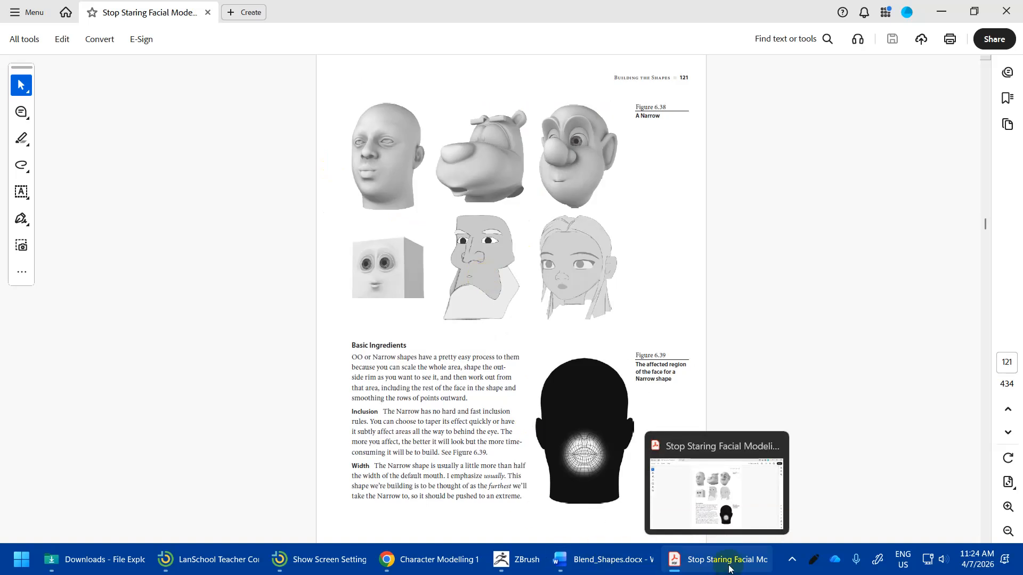
{"action": "left_click", "coordinate": [514, 559]}
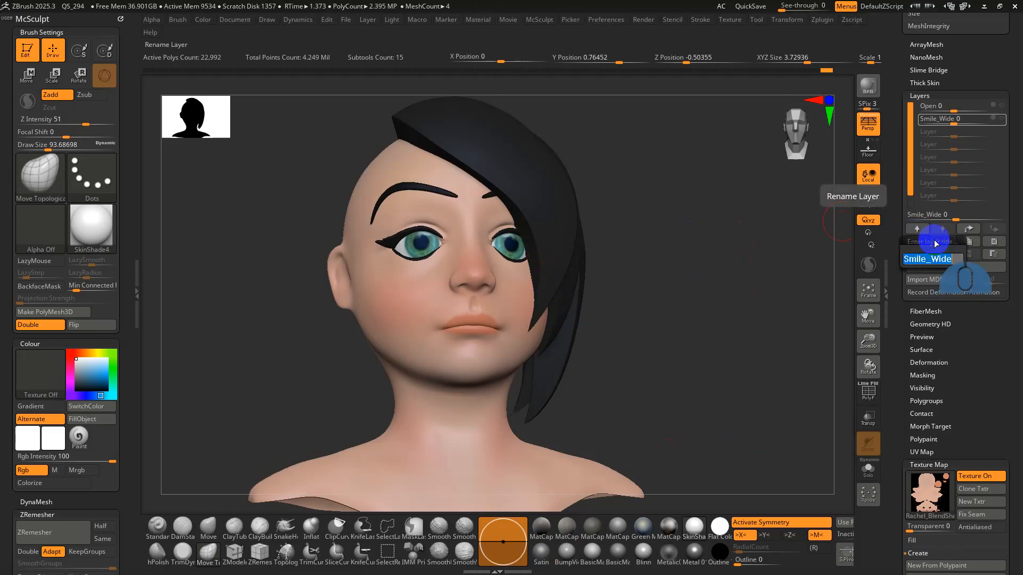
{"action": "type", "text": "nA"}
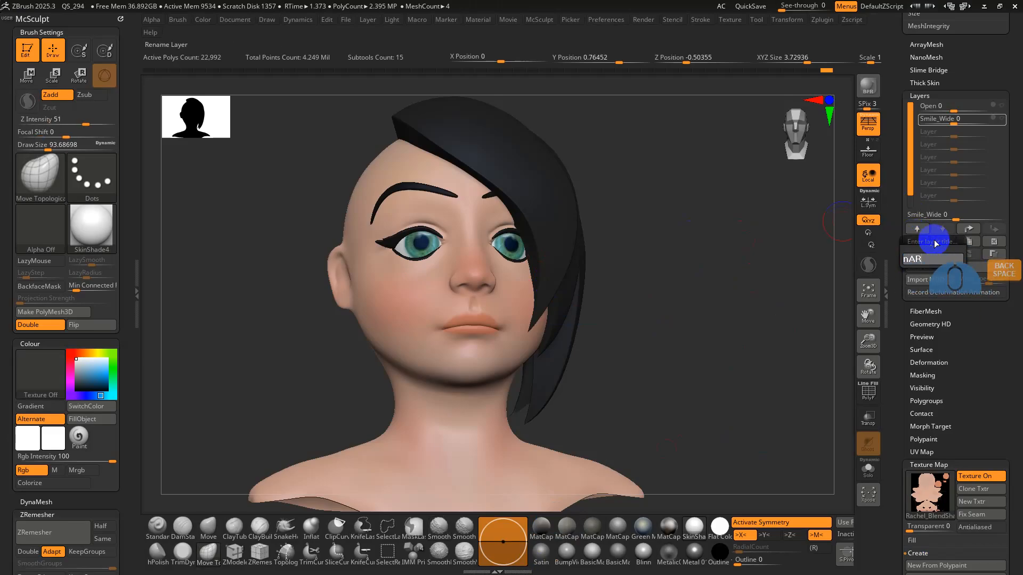
{"action": "type", "text": "RN"}
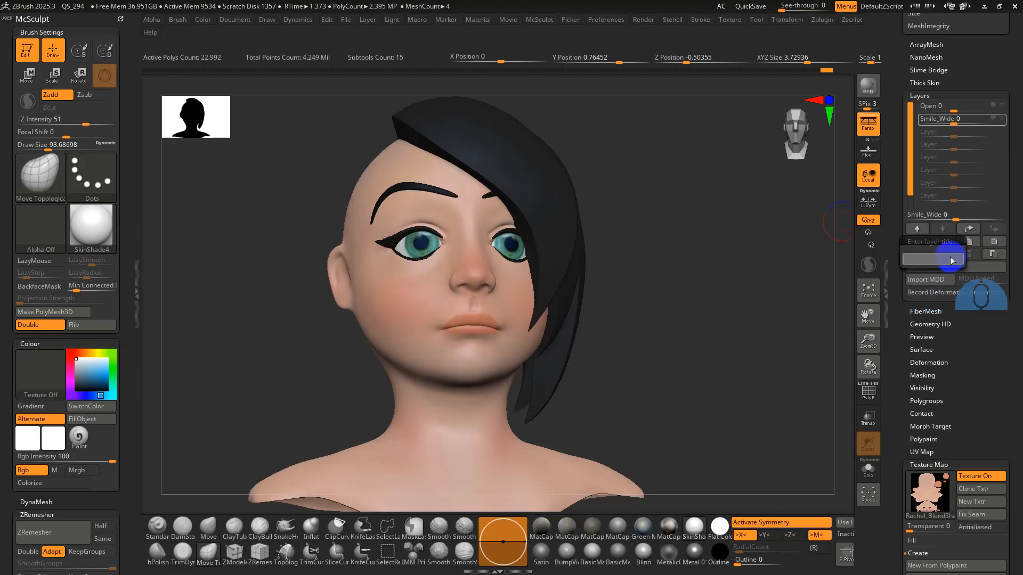
{"action": "type", "text": "Narrow_O"}
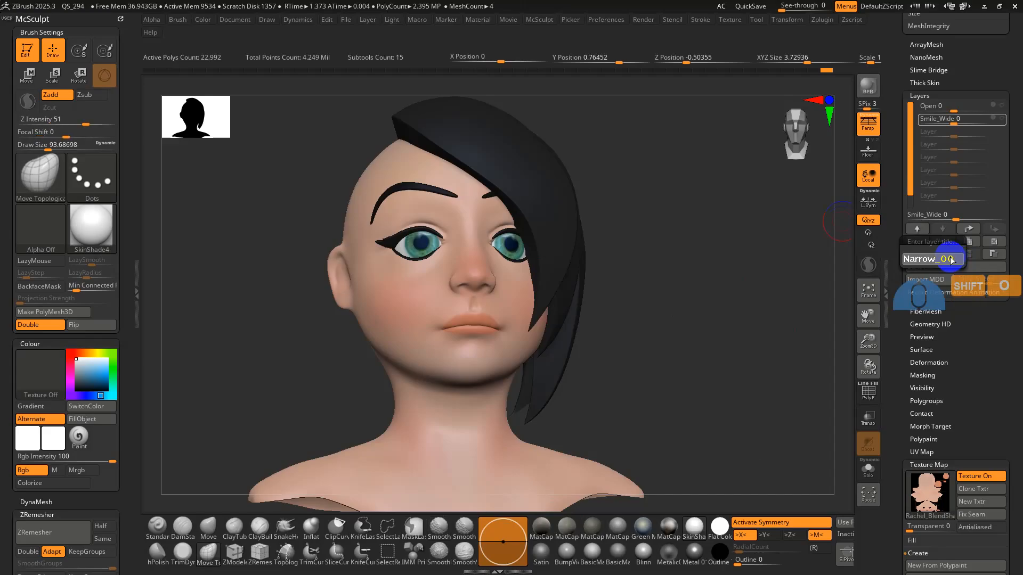
{"action": "key", "text": "Return"}
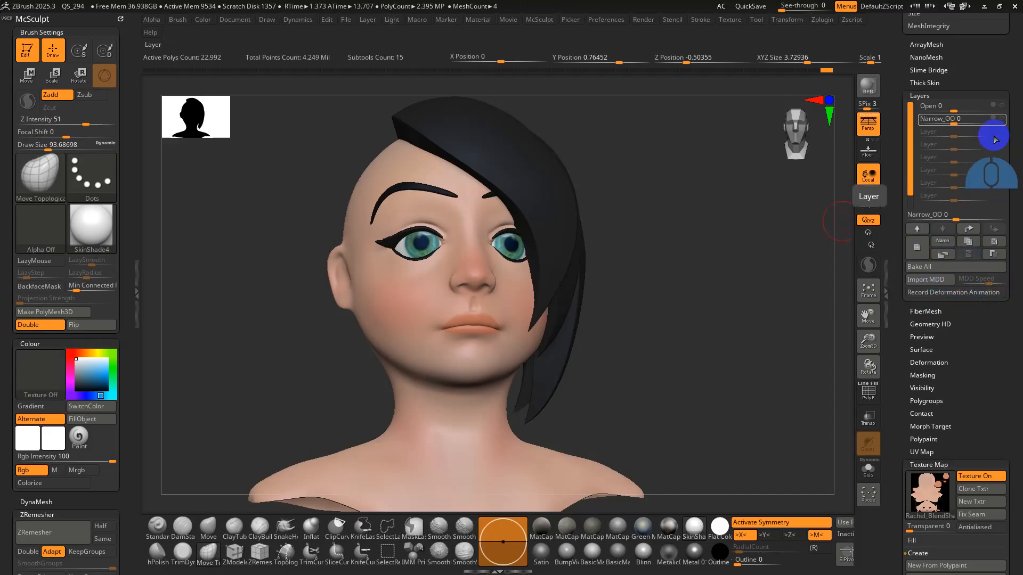
{"action": "key", "text": "ctrl+z"}
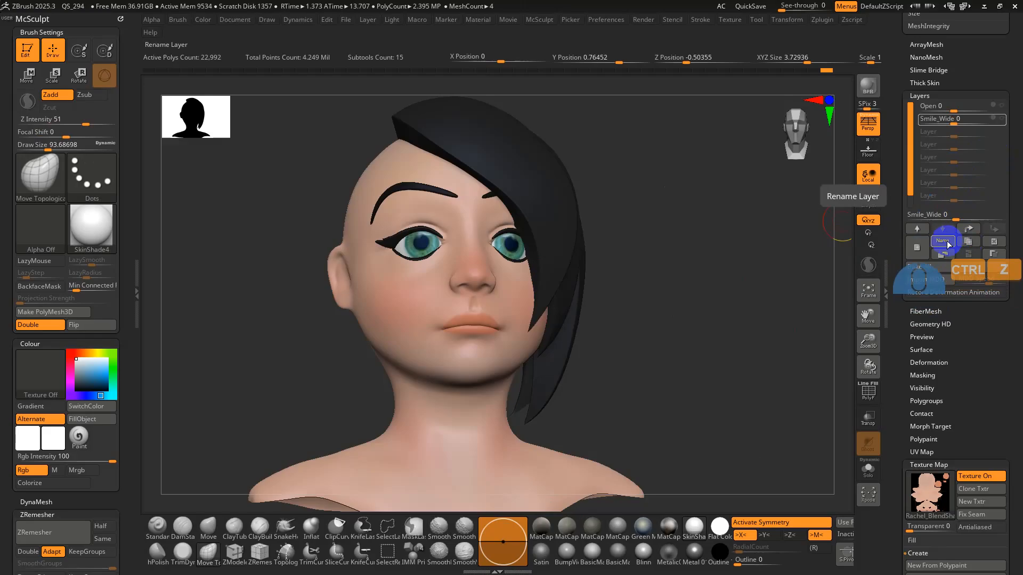
- Add a new recording layer below Smile_Wide and name it Narrow_OO
{"action": "left_click", "coordinate": [944, 242]}
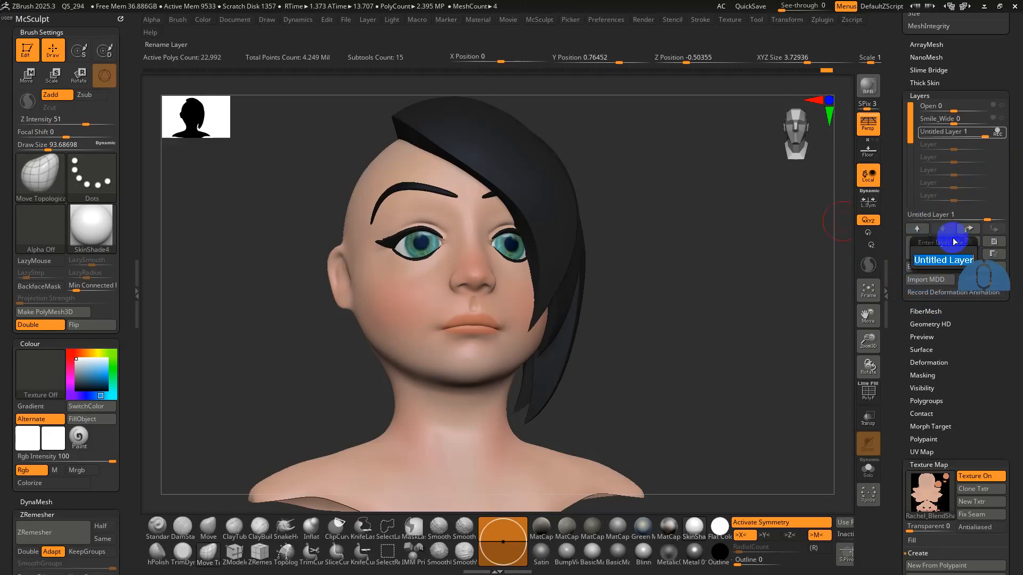
{"action": "type", "text": "Narrow"}
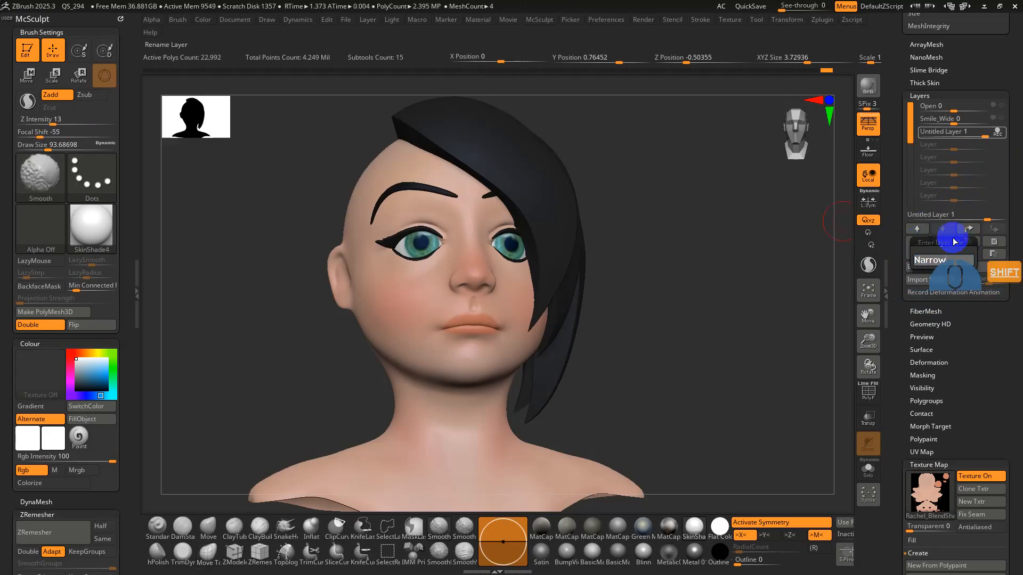
{"action": "type", "text": "_OO"}
{"action": "key", "text": "Return"}
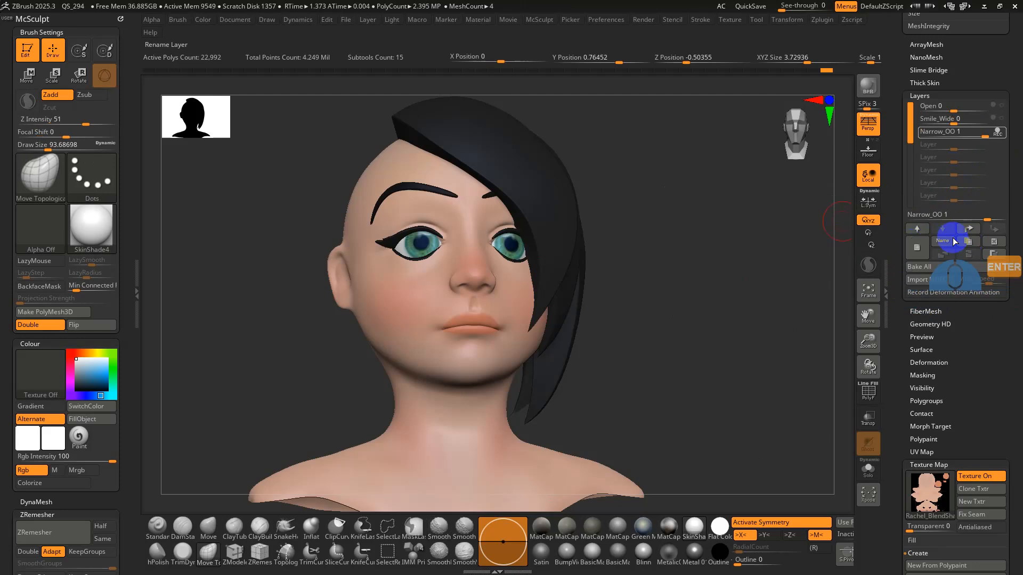
- Show the head's wireframe and polygroups without its texture, and enlarge the Move Topological brush to a draw size of about 132
{"action": "key", "text": "shift+f"}
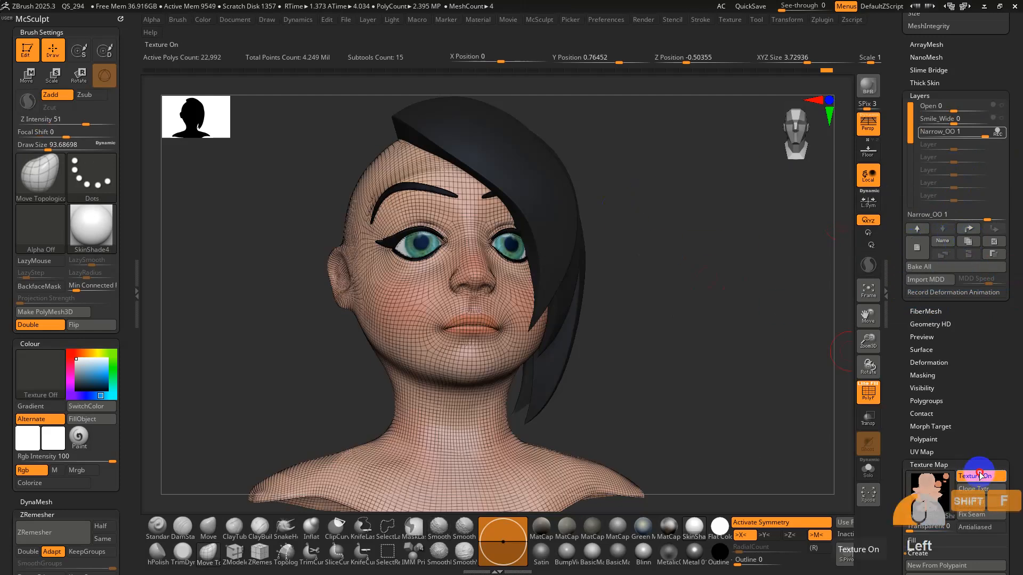
{"action": "left_click", "coordinate": [979, 476]}
{"action": "key", "text": "s"}
{"action": "left_click_drag", "start_coordinate": [665, 365], "coordinate": [681, 365]}
{"action": "mouse_move", "coordinate": [673, 352]}
{"action": "right_mouse_down"}
{"action": "mouse_move", "coordinate": [673, 304]}
{"action": "mouse_move", "coordinate": [662, 292]}
{"action": "mouse_move", "coordinate": [685, 374]}
{"action": "mouse_move", "coordinate": [621, 303]}
{"action": "mouse_move", "coordinate": [676, 350]}
{"action": "mouse_move", "coordinate": [634, 311]}
{"action": "mouse_move", "coordinate": [613, 320]}
{"action": "mouse_move", "coordinate": [601, 303]}
{"action": "right_mouse_up"}
{"action": "key", "text": "s"}
{"action": "mouse_move", "coordinate": [602, 304]}
{"action": "left_mouse_down"}
{"action": "mouse_move", "coordinate": [545, 277]}
{"action": "mouse_move", "coordinate": [582, 318]}
{"action": "left_mouse_up"}
{"action": "key", "text": "ctrl+z"}
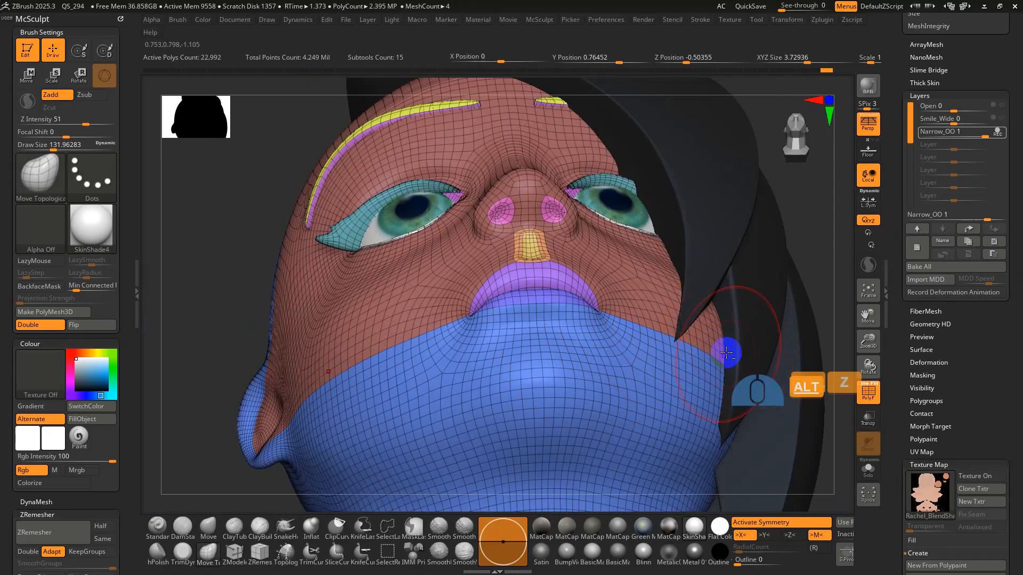
- Set the masking brush to MaskPen with the FreeHand stroke, discarding the stray mask made over the mouth
{"action": "mouse_move", "coordinate": [726, 353]}
{"action": "right_mouse_down"}
{"action": "mouse_move", "coordinate": [616, 327]}
{"action": "mouse_move", "coordinate": [481, 317]}
{"action": "right_mouse_up"}
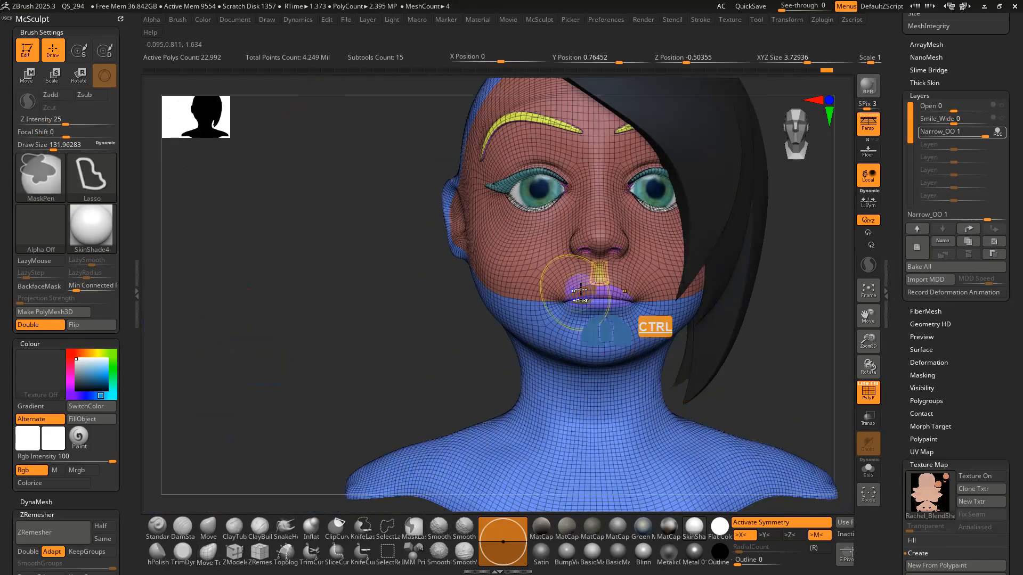
{"action": "mouse_move", "coordinate": [575, 285]}
{"action": "left_mouse_down", "text": "ctrl"}
{"action": "mouse_move", "coordinate": [562, 294]}
{"action": "mouse_move", "coordinate": [788, 298]}
{"action": "left_mouse_up", "text": "ctrl"}
{"action": "key", "text": "ctrl+z"}
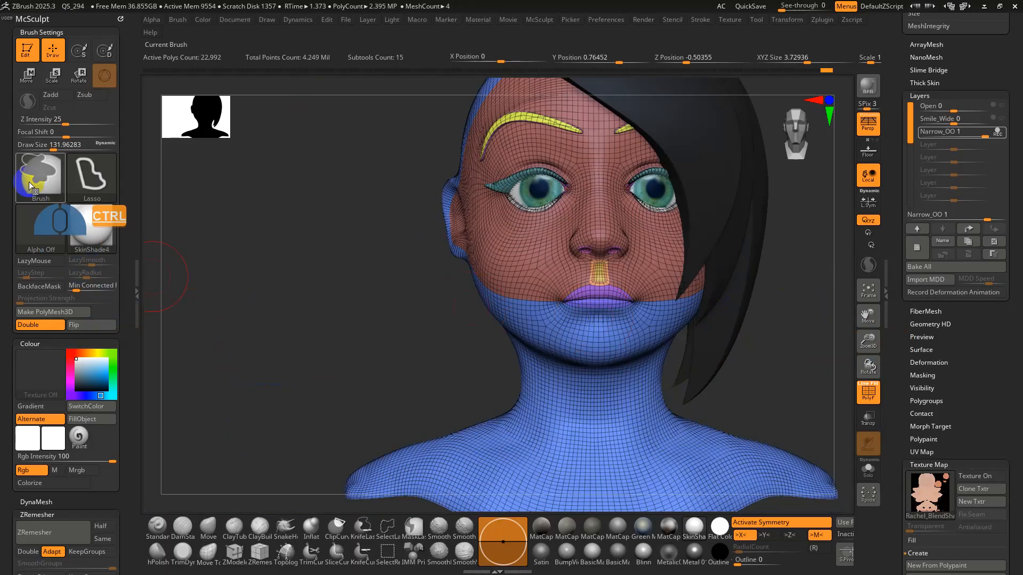
{"action": "left_click", "coordinate": [30, 185], "text": "ctrl"}
{"action": "left_click", "coordinate": [80, 176], "text": "ctrl"}
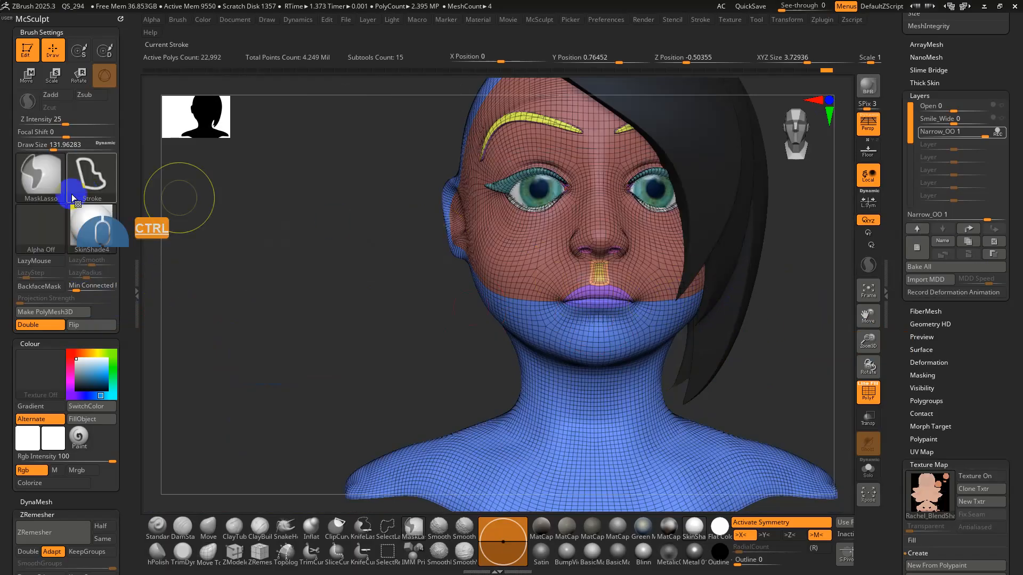
{"action": "left_click", "coordinate": [89, 183], "text": "ctrl"}
{"action": "left_click", "coordinate": [91, 190], "text": "ctrl"}
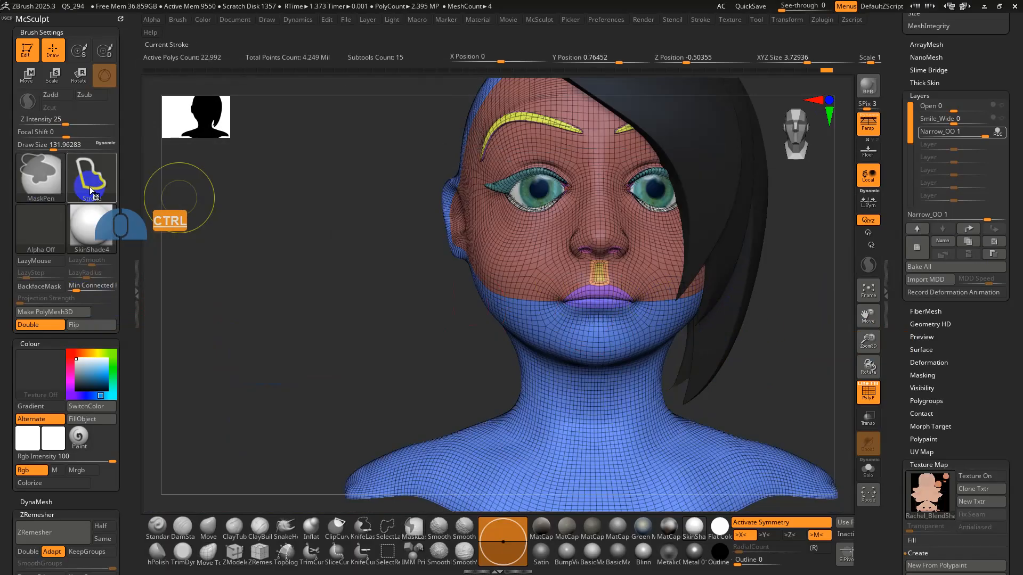
{"action": "left_click", "coordinate": [90, 190], "text": "ctrl"}
{"action": "left_click", "coordinate": [205, 184], "text": "ctrl"}
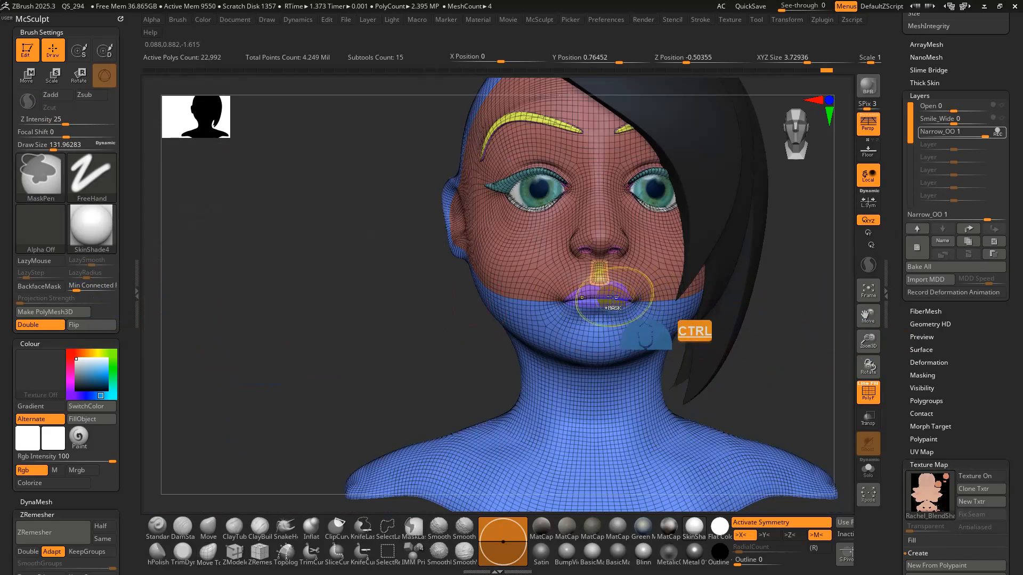
- Paint a soft mask over the lips and surrounding area, and invert it to leave only the mouth region editable
{"action": "left_click_drag", "start_coordinate": [621, 296], "coordinate": [630, 309], "text": "ctrl"}
{"action": "right_click_drag", "start_coordinate": [630, 309], "coordinate": [657, 299]}
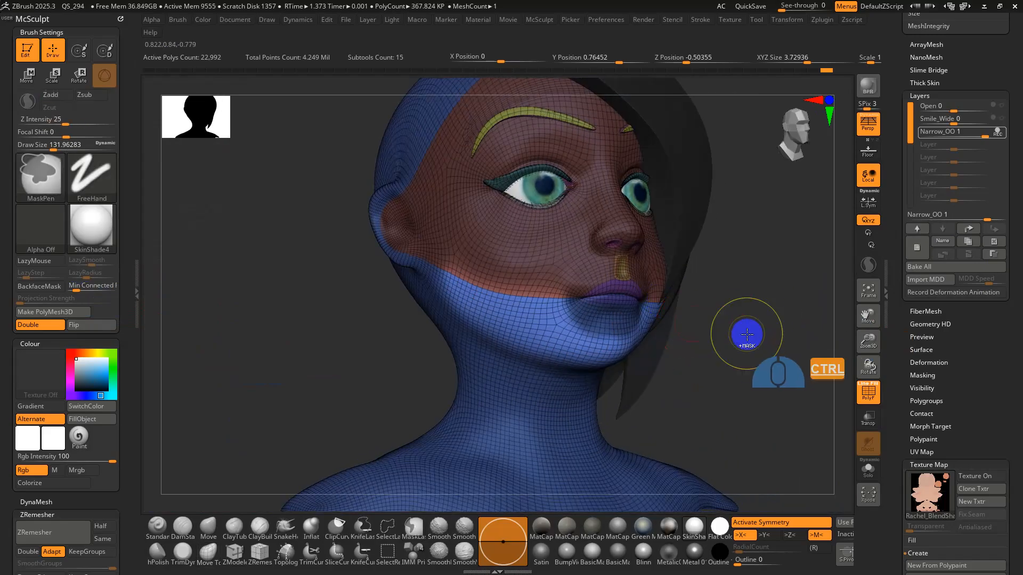
{"action": "left_click_drag", "start_coordinate": [758, 336], "coordinate": [724, 378], "text": "ctrl"}
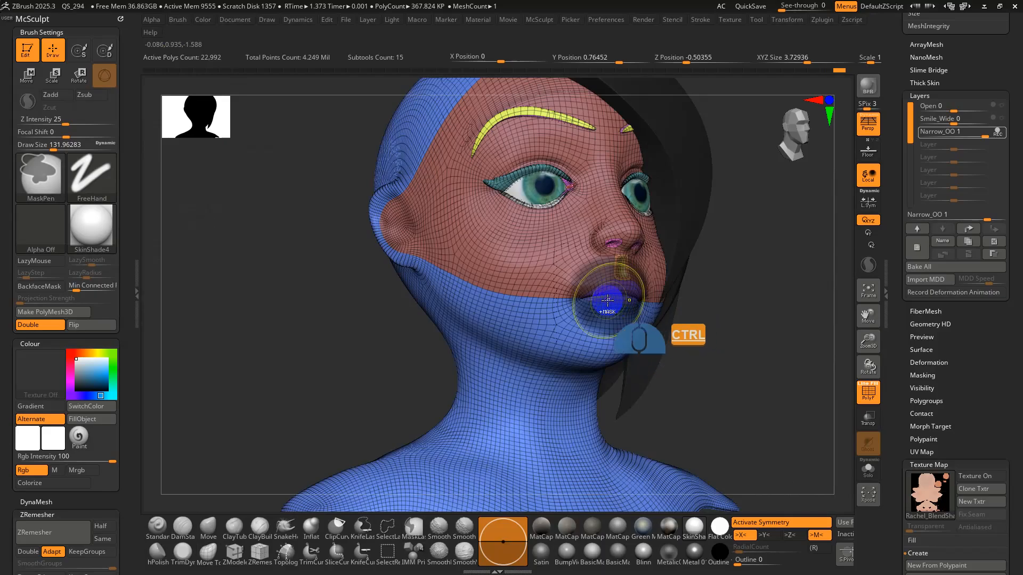
{"action": "right_click_drag", "start_coordinate": [591, 303], "coordinate": [662, 299]}
{"action": "mouse_move", "coordinate": [742, 343]}
{"action": "right_mouse_down"}
{"action": "mouse_move", "coordinate": [757, 342]}
{"action": "mouse_move", "coordinate": [713, 286]}
{"action": "mouse_move", "coordinate": [664, 388]}
{"action": "mouse_move", "coordinate": [651, 235]}
{"action": "mouse_move", "coordinate": [598, 237]}
{"action": "mouse_move", "coordinate": [599, 260]}
{"action": "mouse_move", "coordinate": [217, 525]}
{"action": "right_mouse_up"}
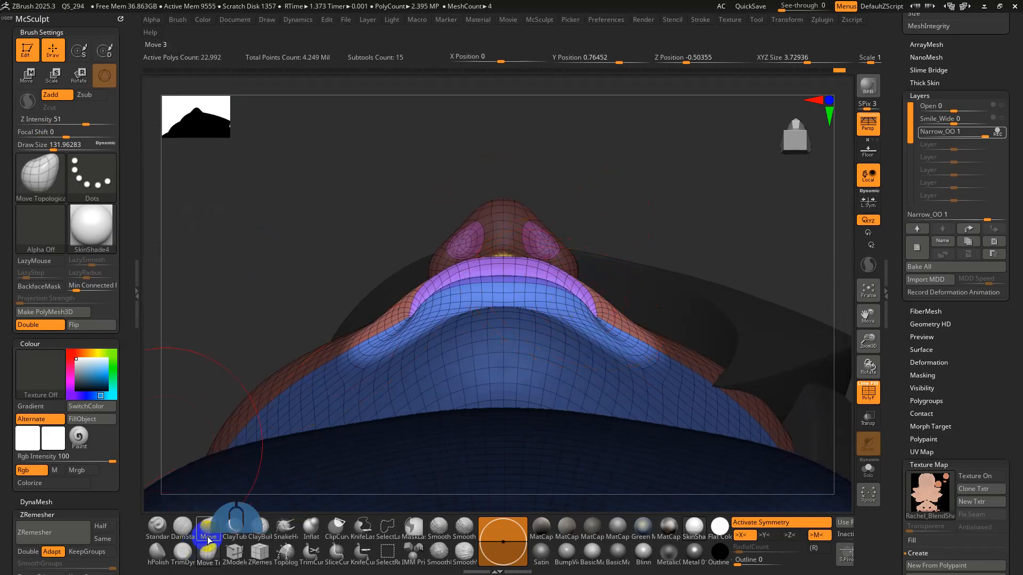
- Using the Move brush from below, pull the mouth corners inward and the lips forward into a pucker, and clear the mask
{"action": "left_click", "coordinate": [208, 537]}
{"action": "left_click_drag", "start_coordinate": [597, 309], "coordinate": [581, 288]}
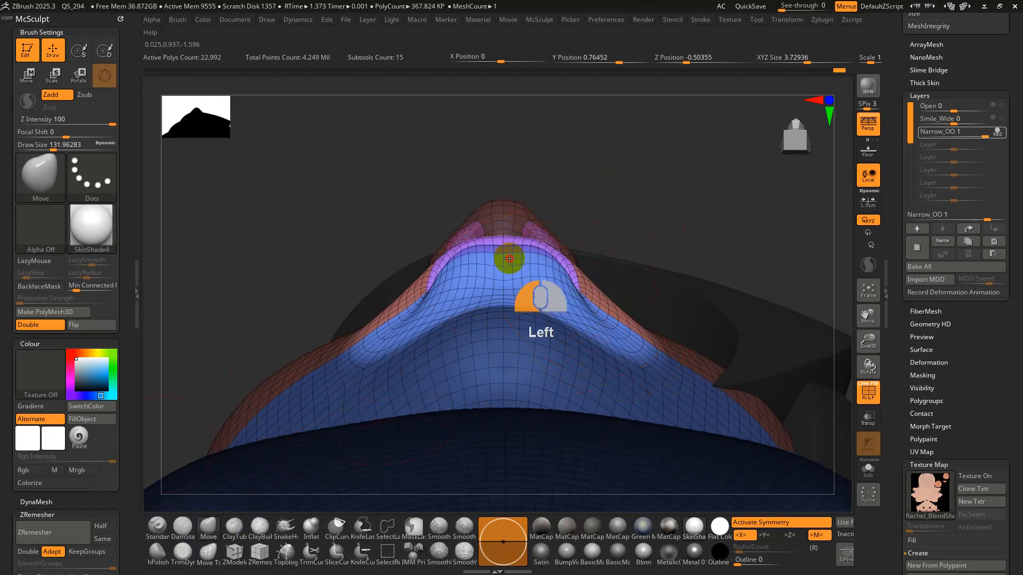
{"action": "right_click_drag", "start_coordinate": [509, 258], "coordinate": [557, 399]}
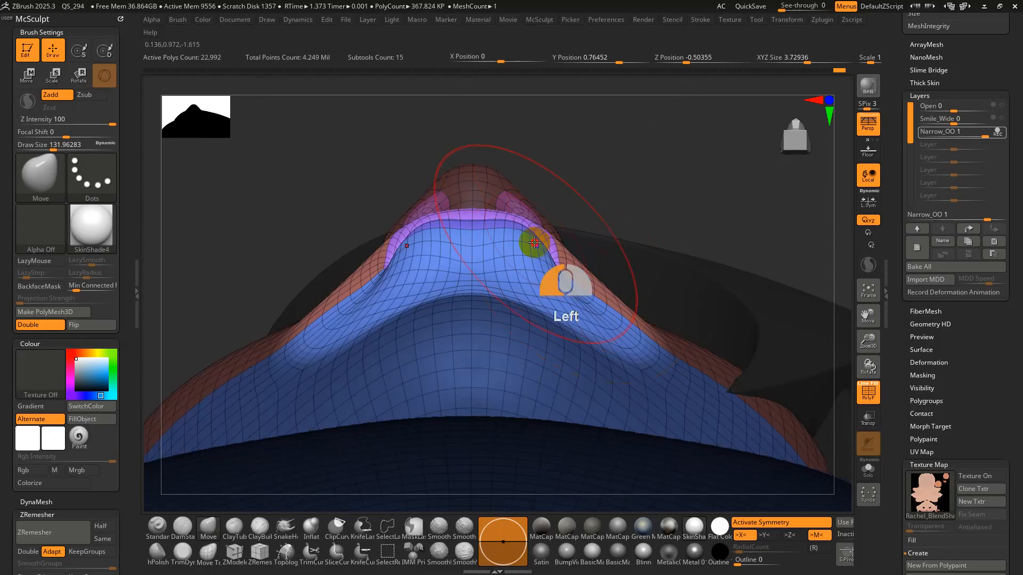
{"action": "left_click_drag", "start_coordinate": [534, 243], "coordinate": [515, 228]}
{"action": "right_click_drag", "start_coordinate": [486, 223], "coordinate": [552, 319]}
{"action": "left_click_drag", "start_coordinate": [605, 358], "coordinate": [639, 320], "text": "alt"}
{"action": "left_click_drag", "start_coordinate": [643, 314], "coordinate": [627, 350], "text": "ctrl"}
- Mask everything except the lower lip's polygroup and soften the mask's edge below the lip
{"action": "right_click_drag", "start_coordinate": [621, 347], "coordinate": [548, 329]}
{"action": "key", "text": "w"}
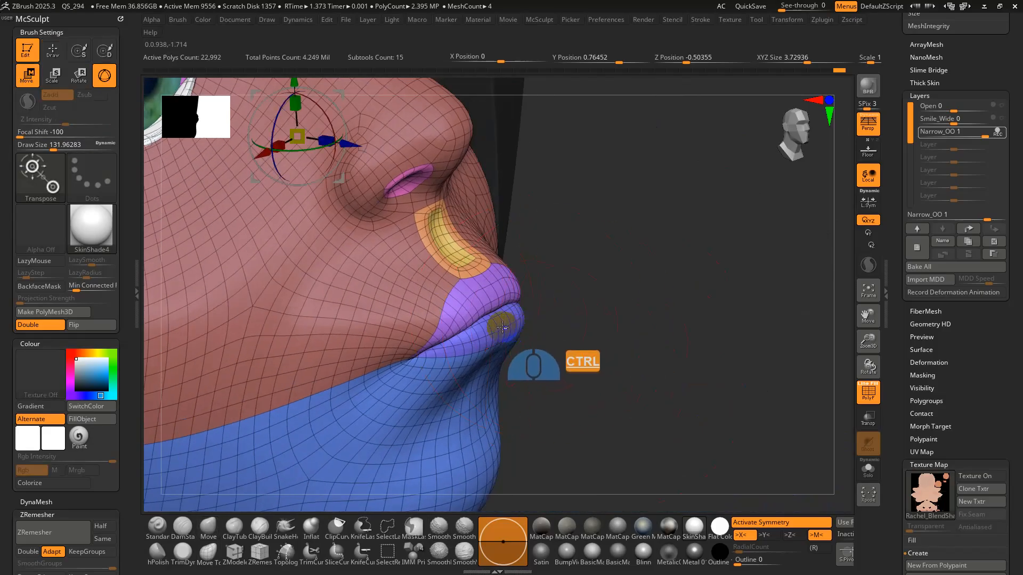
{"action": "left_click", "coordinate": [502, 326], "text": "ctrl"}
{"action": "right_click_drag", "start_coordinate": [639, 327], "coordinate": [651, 327], "text": "shift"}
{"action": "key", "text": "q"}
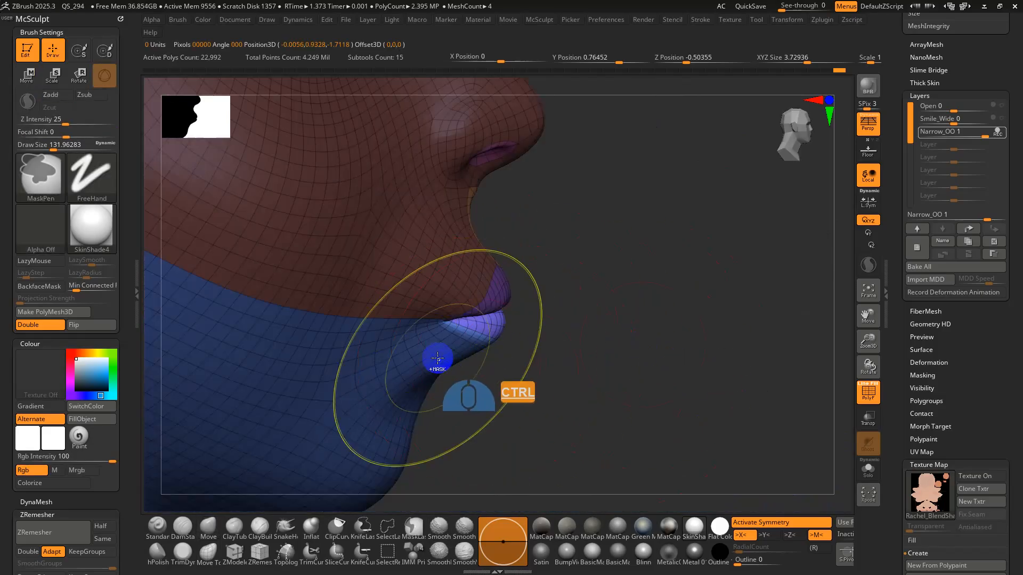
- Turn off perspective, place the transform pivot at the mouth corner, and rotate the unmasked lower lip outward
{"action": "key", "text": "e"}
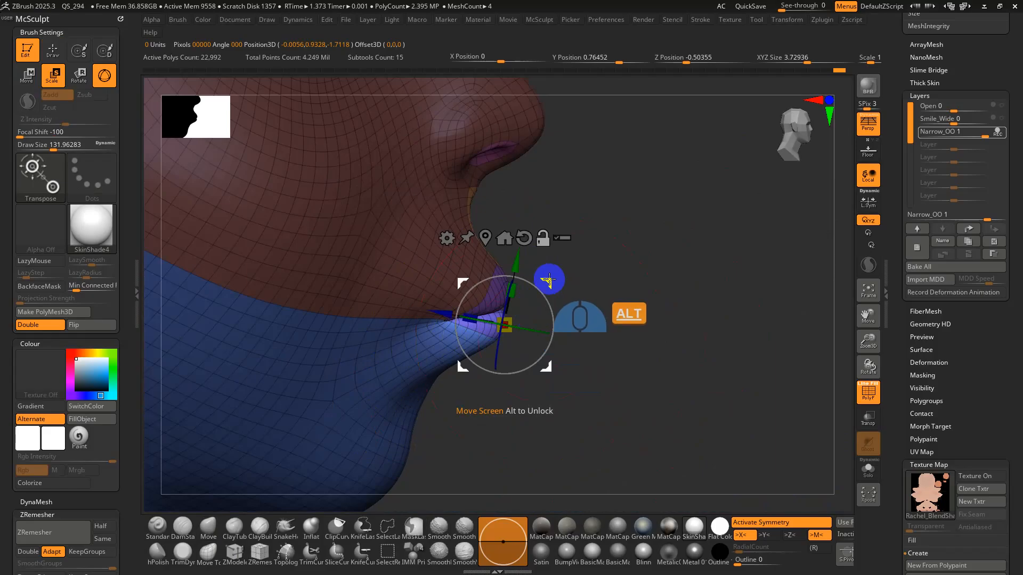
{"action": "left_click_drag", "start_coordinate": [549, 279], "coordinate": [504, 275], "text": "alt"}
{"action": "right_click_drag", "start_coordinate": [622, 293], "coordinate": [625, 288], "text": "alt"}
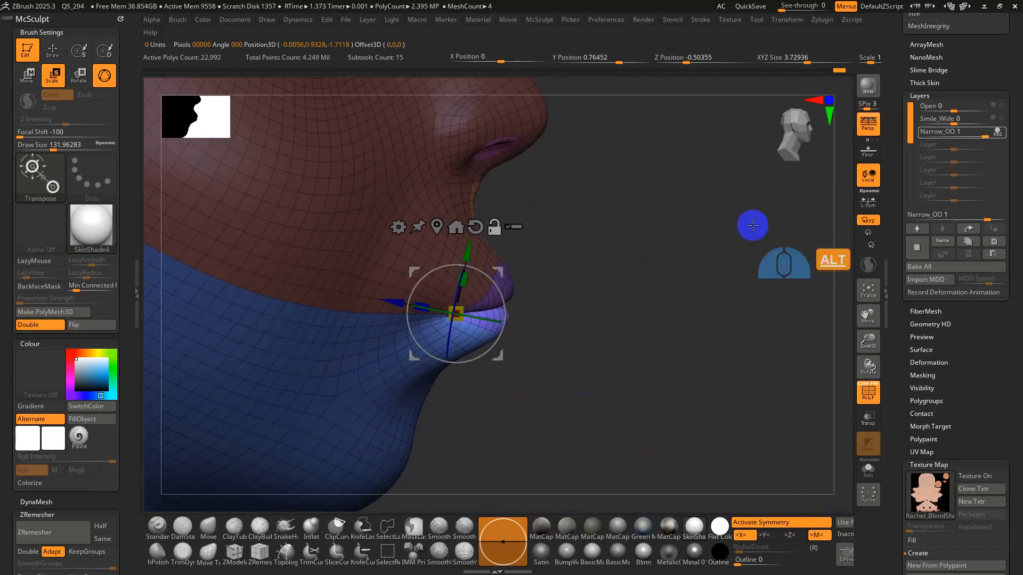
{"action": "left_click", "coordinate": [867, 128]}
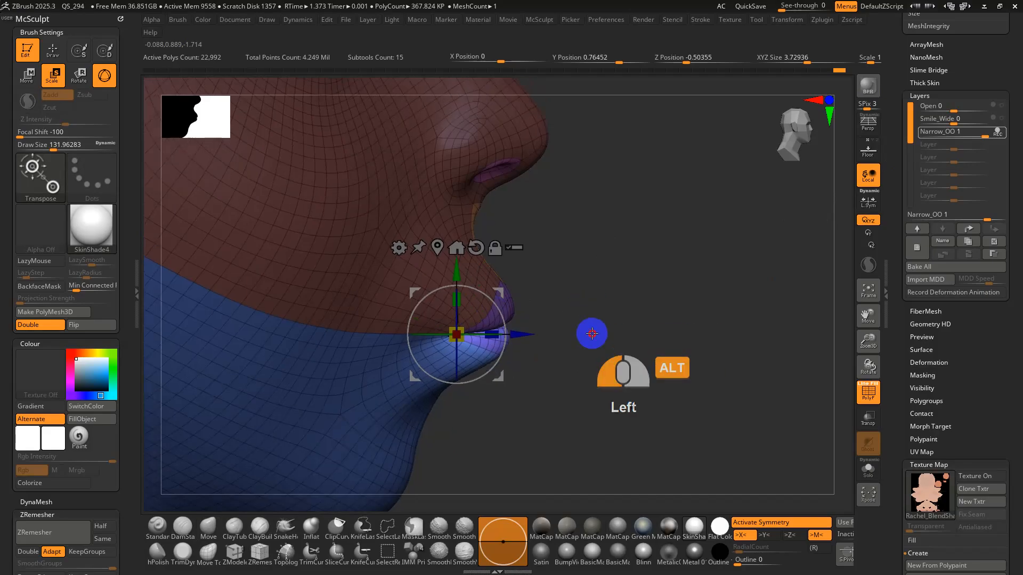
{"action": "left_click_drag", "start_coordinate": [589, 331], "coordinate": [460, 326], "text": "alt"}
{"action": "left_click_drag", "start_coordinate": [484, 265], "coordinate": [470, 286], "text": "alt"}
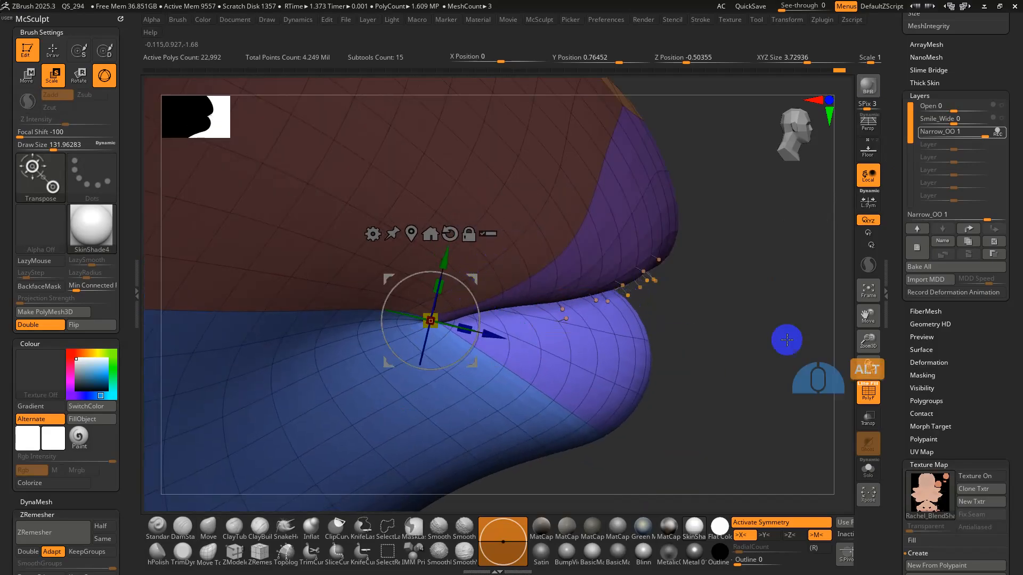
{"action": "left_click_drag", "start_coordinate": [786, 340], "coordinate": [602, 290], "text": "alt"}
- Mask everything except the upper lip, rotate it outward about the mouth corner, and clear the mask
{"action": "left_click", "coordinate": [504, 285], "text": "ctrl"}
{"action": "left_click_drag", "start_coordinate": [674, 326], "coordinate": [733, 322], "text": "shift"}
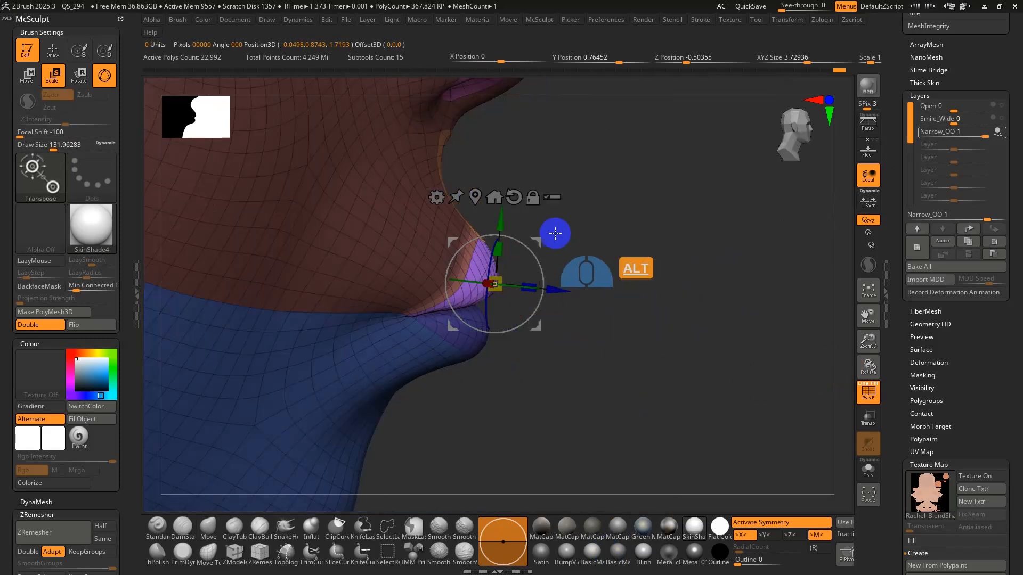
{"action": "left_click_drag", "start_coordinate": [536, 240], "coordinate": [461, 272], "text": "alt"}
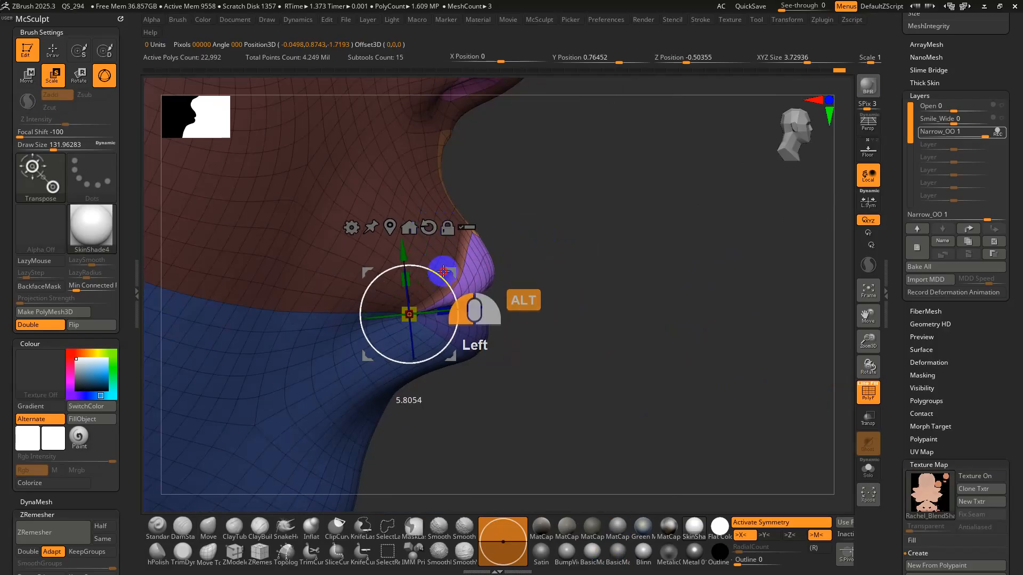
{"action": "left_click_drag", "start_coordinate": [621, 310], "coordinate": [618, 353], "text": "ctrl"}
{"action": "mouse_move", "coordinate": [651, 322]}
{"action": "left_mouse_down"}
{"action": "mouse_move", "coordinate": [614, 314]}
{"action": "mouse_move", "coordinate": [591, 351]}
{"action": "left_mouse_up"}
- Hide the polyframe and plump the lips along the mouth line using the Inflat brush at a draw size of about 56
{"action": "key", "text": "q"}
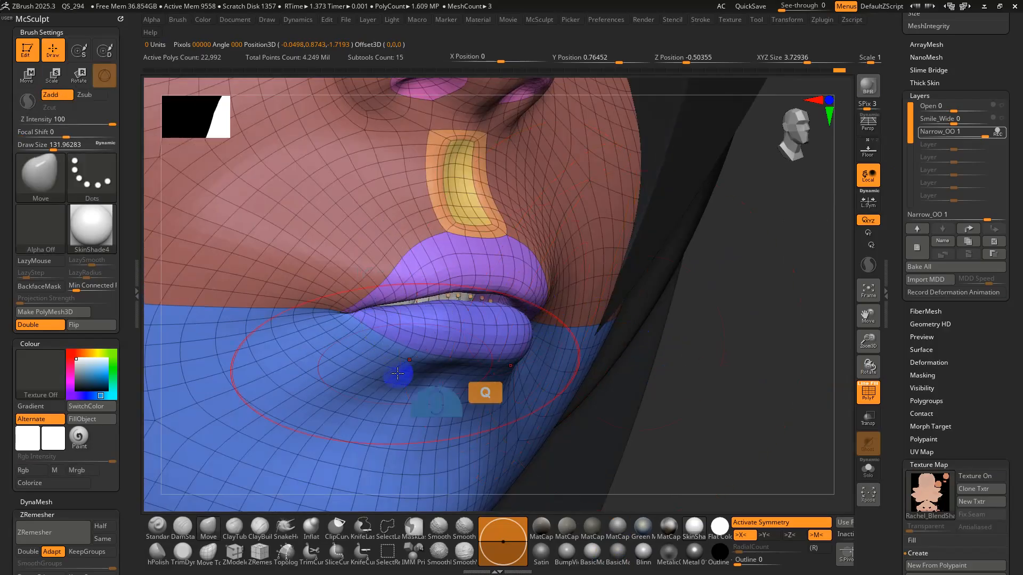
{"action": "left_click", "coordinate": [311, 527]}
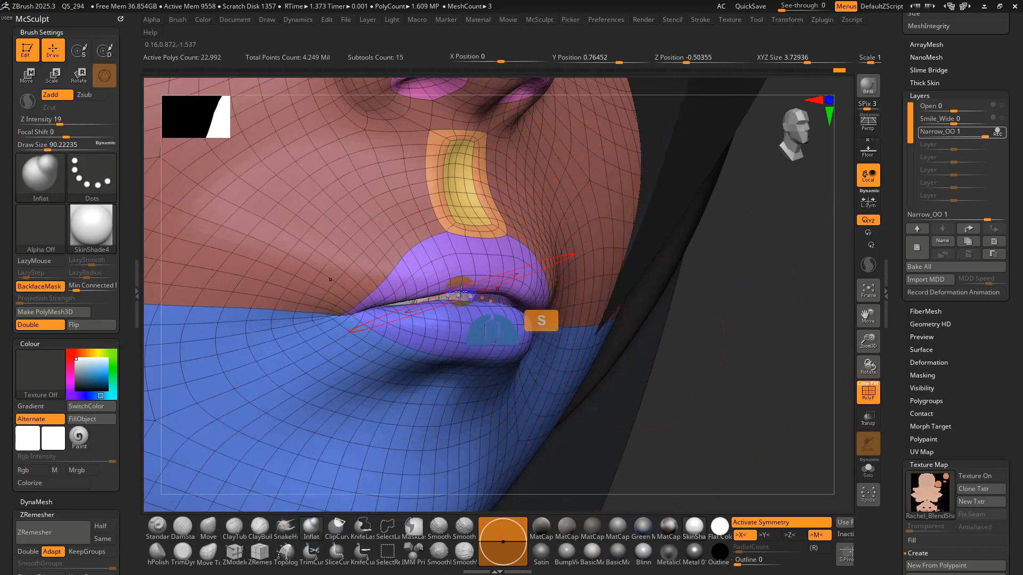
{"action": "key", "text": "s"}
{"action": "left_click_drag", "start_coordinate": [487, 296], "coordinate": [443, 295]}
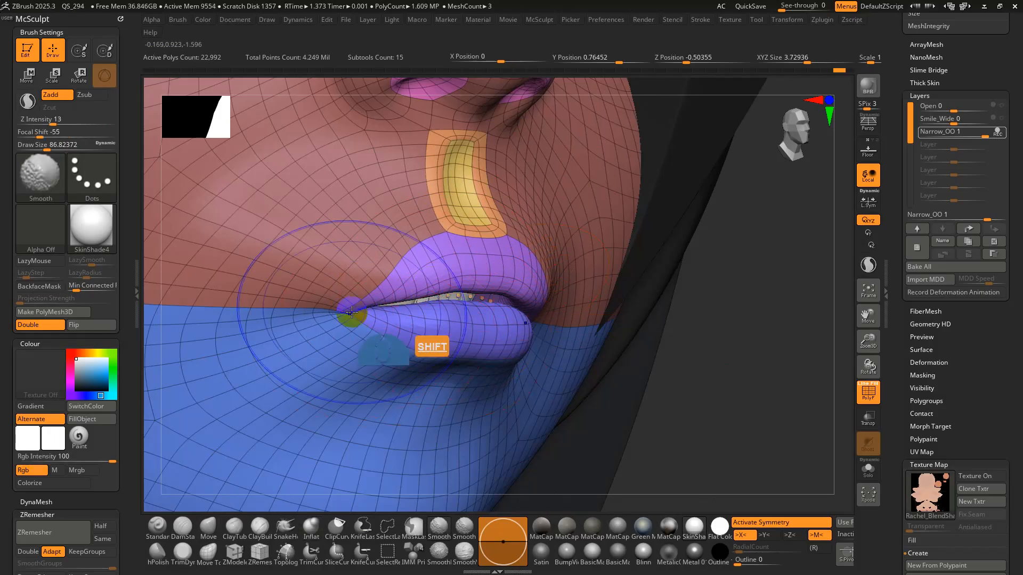
{"action": "key", "text": "shift+f"}
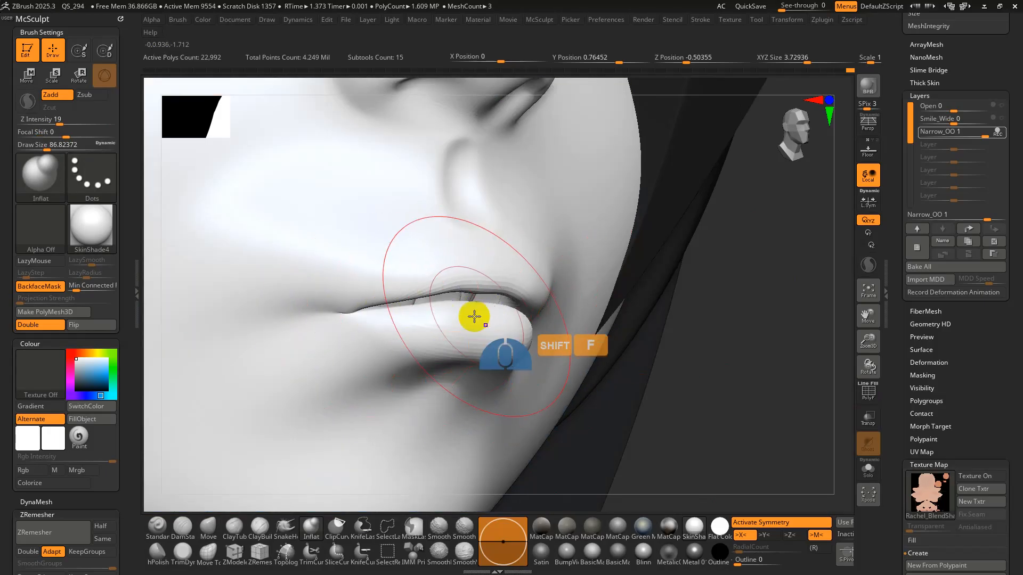
{"action": "mouse_move", "coordinate": [467, 317]}
{"action": "right_mouse_down"}
{"action": "mouse_move", "coordinate": [454, 309]}
{"action": "mouse_move", "coordinate": [498, 280]}
{"action": "mouse_move", "coordinate": [512, 298]}
{"action": "mouse_move", "coordinate": [554, 301]}
{"action": "mouse_move", "coordinate": [537, 271]}
{"action": "right_mouse_up"}
{"action": "key", "text": "ctrl+z"}
{"action": "left_click_drag", "start_coordinate": [534, 279], "coordinate": [534, 279]}
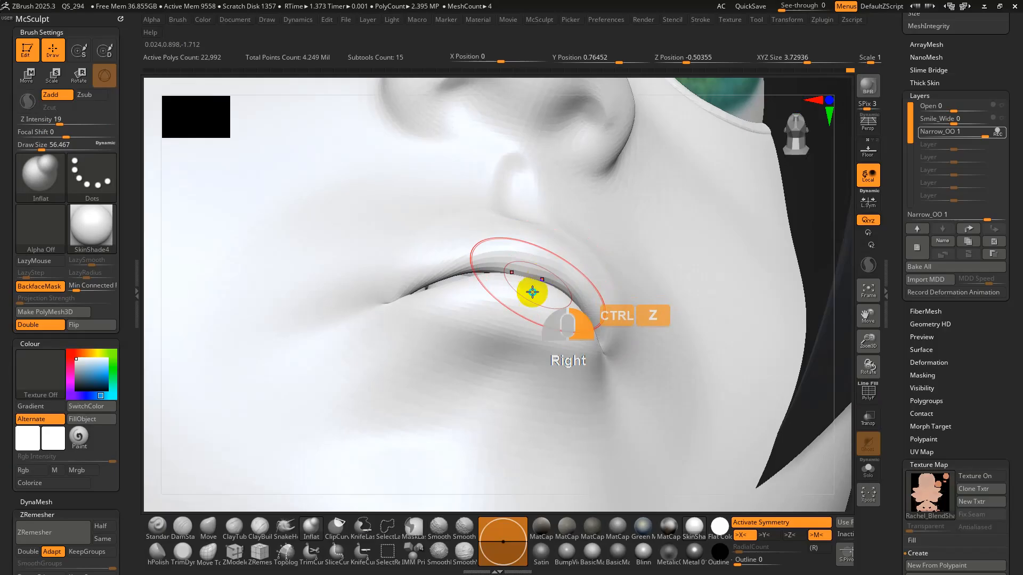
{"action": "right_click_drag", "start_coordinate": [532, 292], "coordinate": [592, 294]}
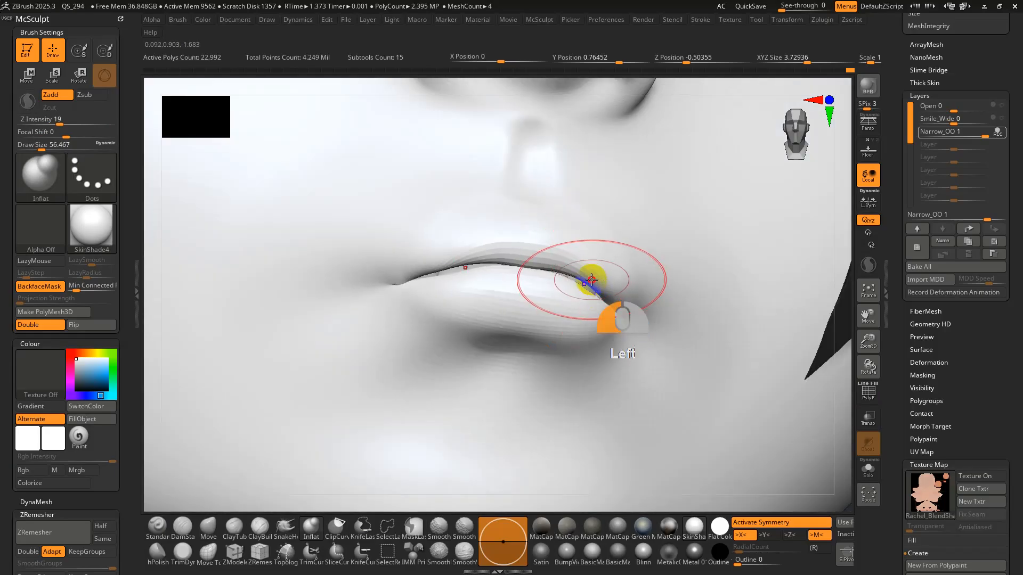
{"action": "mouse_move", "coordinate": [578, 274]}
{"action": "right_mouse_down"}
{"action": "mouse_move", "coordinate": [646, 390]}
{"action": "mouse_move", "coordinate": [682, 313]}
{"action": "mouse_move", "coordinate": [663, 227]}
{"action": "mouse_move", "coordinate": [634, 267]}
{"action": "mouse_move", "coordinate": [655, 343]}
{"action": "mouse_move", "coordinate": [644, 290]}
{"action": "mouse_move", "coordinate": [662, 286]}
{"action": "mouse_move", "coordinate": [657, 265]}
{"action": "right_mouse_up"}
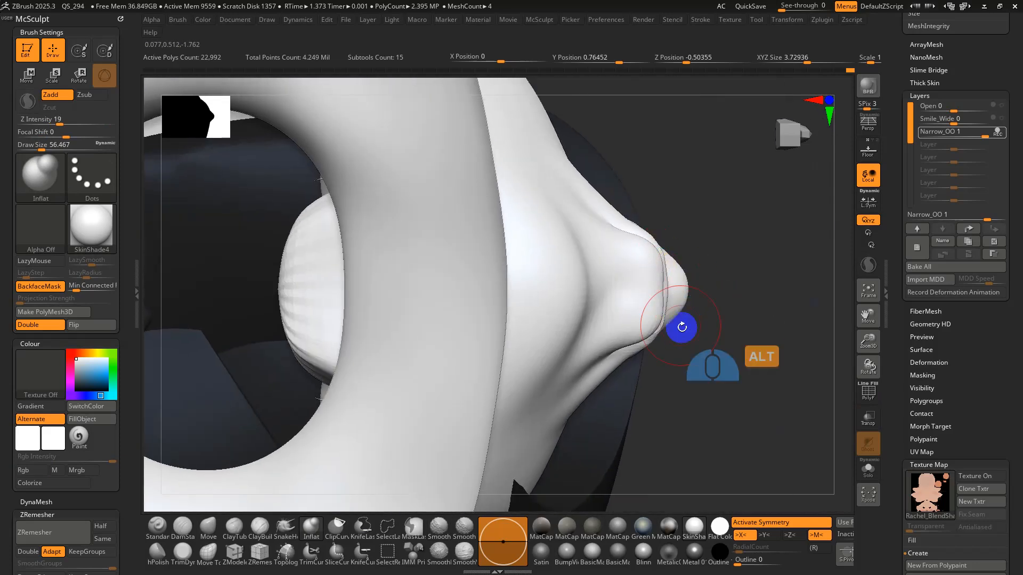
- Round out the front of the protruding lips from below using the Move brush at a draw size of about 83
{"action": "mouse_move", "coordinate": [681, 326]}
{"action": "right_mouse_down", "text": "alt"}
{"action": "mouse_move", "coordinate": [664, 313]}
{"action": "mouse_move", "coordinate": [630, 388]}
{"action": "right_mouse_up", "text": "alt"}
{"action": "left_click", "coordinate": [211, 539]}
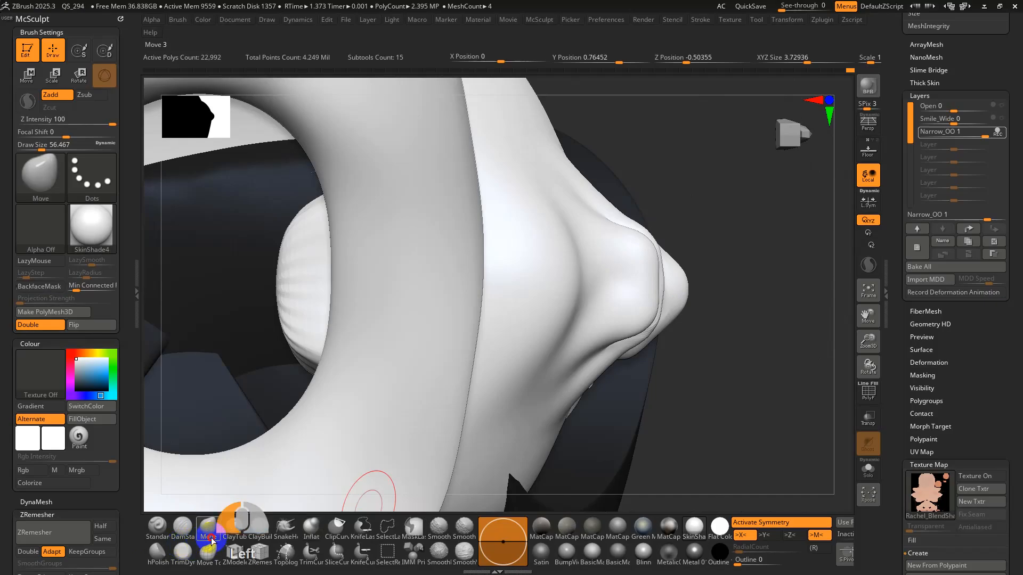
{"action": "left_click_drag", "start_coordinate": [659, 289], "coordinate": [655, 282]}
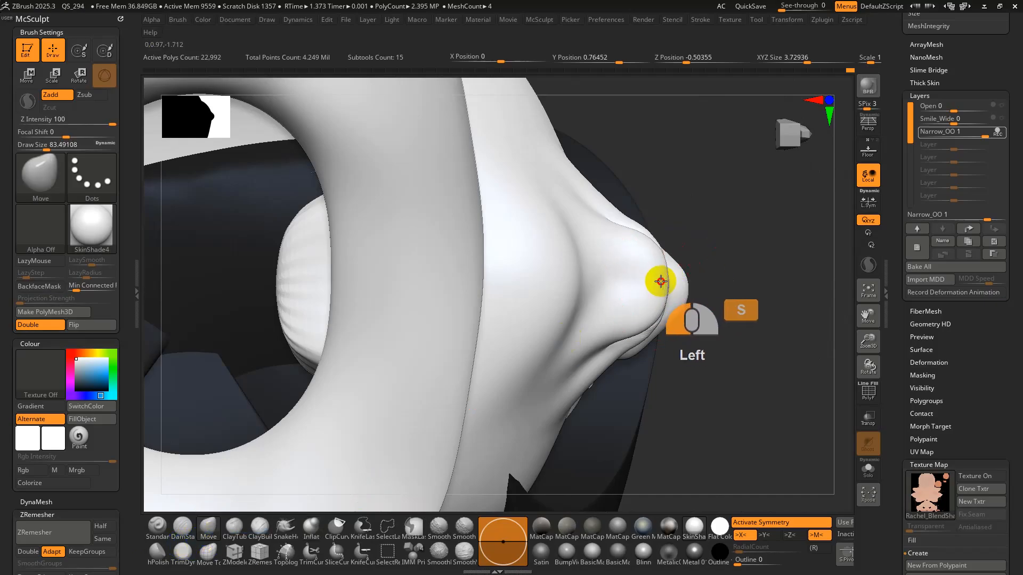
{"action": "right_click_drag", "start_coordinate": [644, 293], "coordinate": [562, 331], "text": "alt"}
- Preview the Narrow_OO layer at intensities of about 0.59 and 0.86 with the head's texture map turned on
{"action": "left_click_drag", "start_coordinate": [986, 136], "coordinate": [973, 134]}
{"action": "mouse_move", "coordinate": [653, 304]}
{"action": "right_mouse_down", "text": "alt"}
{"action": "mouse_move", "coordinate": [598, 315]}
{"action": "mouse_move", "coordinate": [652, 318]}
{"action": "mouse_move", "coordinate": [326, 426]}
{"action": "right_mouse_up", "text": "alt"}
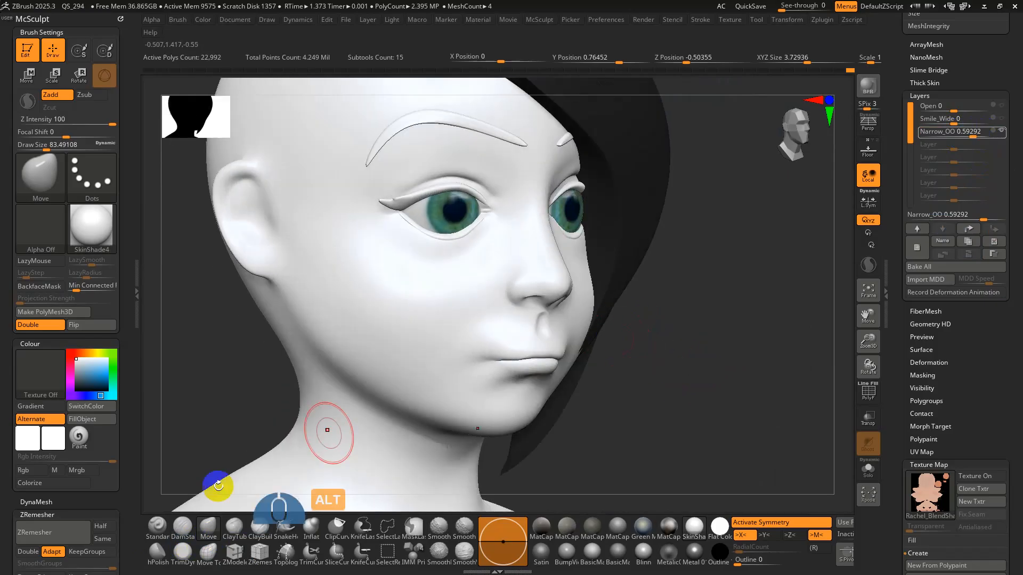
{"action": "key", "text": "shift+f"}
{"action": "key", "text": "shift+f"}
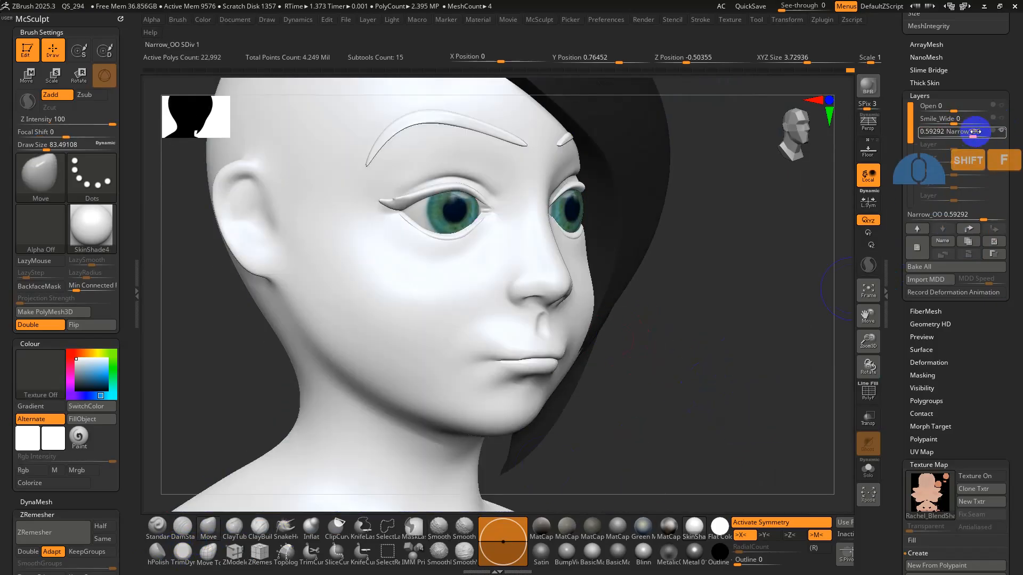
{"action": "left_click_drag", "start_coordinate": [969, 133], "coordinate": [983, 132]}
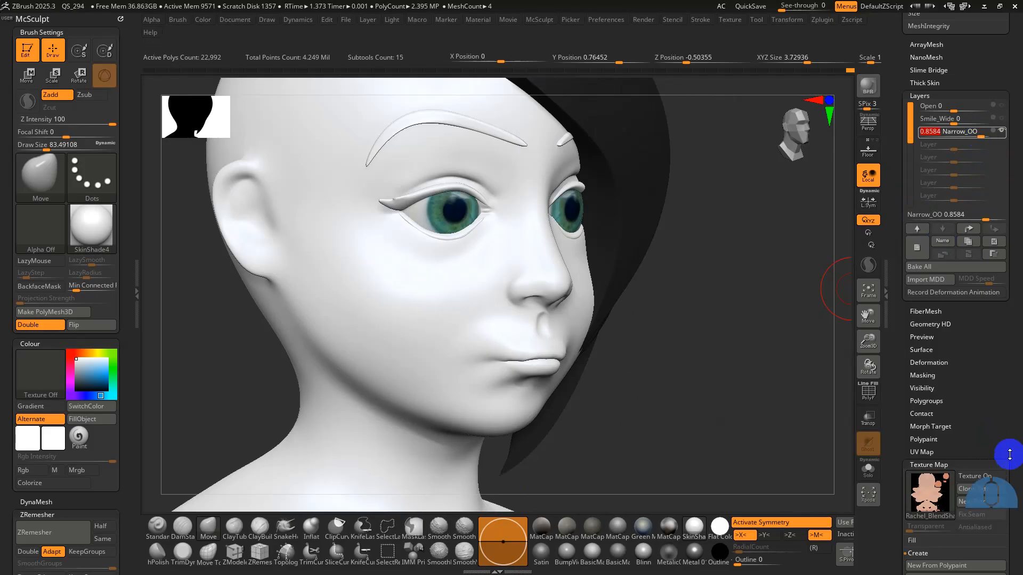
{"action": "left_click", "coordinate": [984, 479]}
{"action": "right_click_drag", "start_coordinate": [681, 348], "coordinate": [653, 338]}
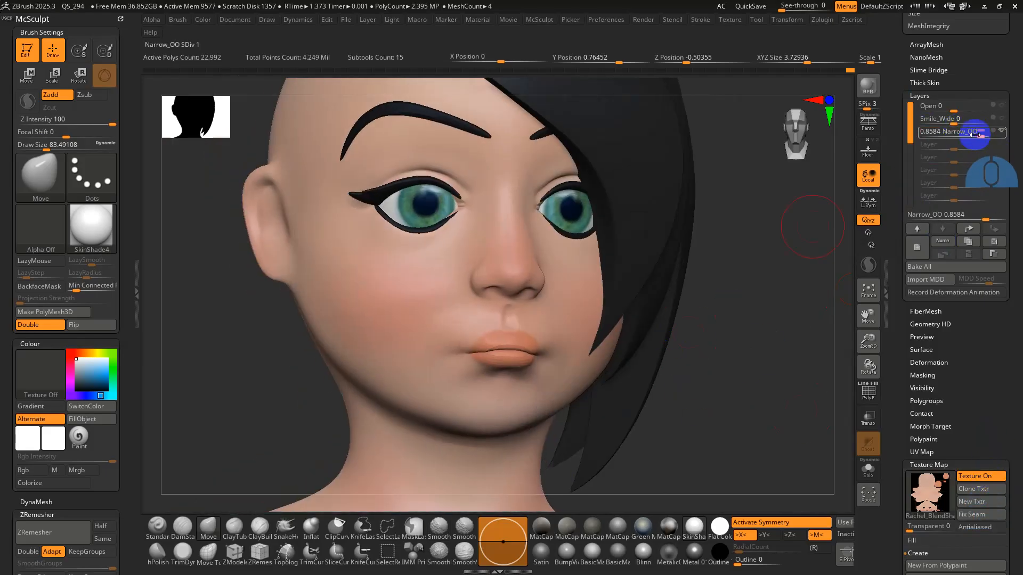
- Set Narrow_OO to 0, record on the Open layer at intensity 1, and smooth both mouth corners
{"action": "left_click_drag", "start_coordinate": [973, 134], "coordinate": [998, 106]}
{"action": "left_click", "coordinate": [86, 483]}
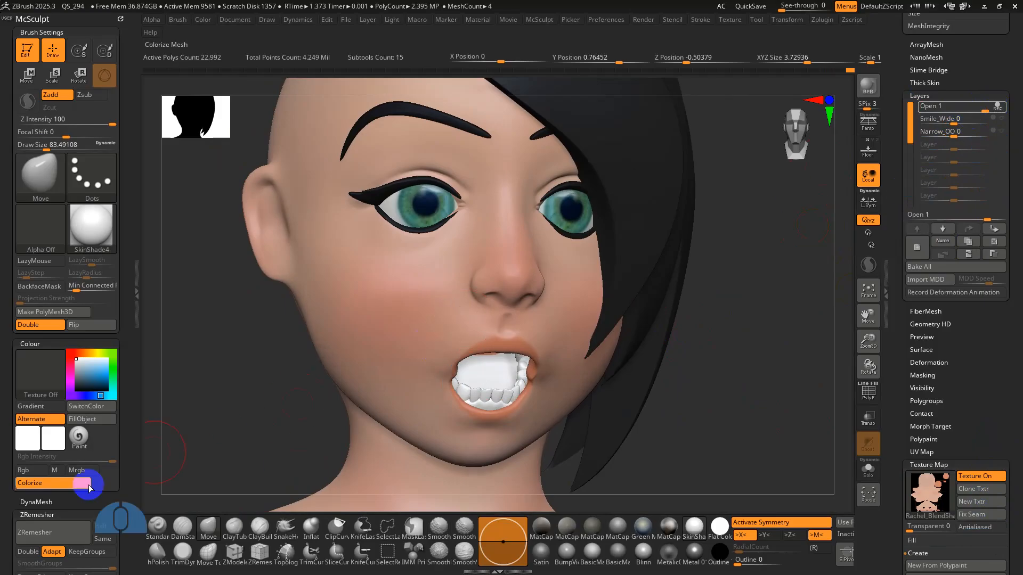
{"action": "left_click", "coordinate": [53, 489]}
{"action": "right_click_drag", "start_coordinate": [497, 386], "coordinate": [585, 364], "text": "alt"}
{"action": "key", "text": "s"}
{"action": "left_click_drag", "start_coordinate": [590, 323], "coordinate": [600, 330]}
{"action": "mouse_move", "coordinate": [600, 331]}
{"action": "right_mouse_down", "text": "shift"}
{"action": "mouse_move", "coordinate": [566, 312]}
{"action": "mouse_move", "coordinate": [583, 314]}
{"action": "right_mouse_up", "text": "shift"}
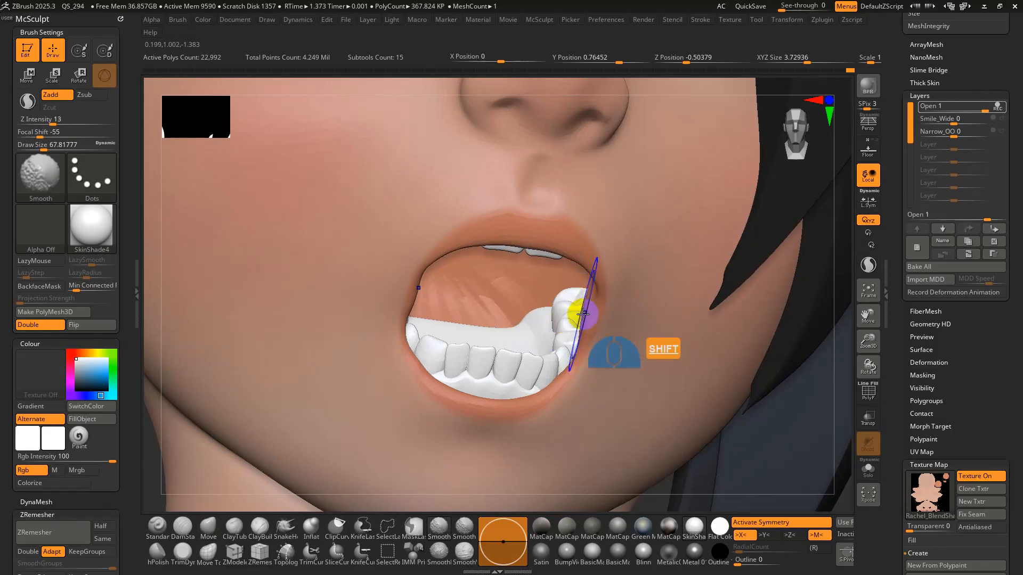
{"action": "left_click_drag", "start_coordinate": [583, 314], "coordinate": [586, 338], "text": "shift"}
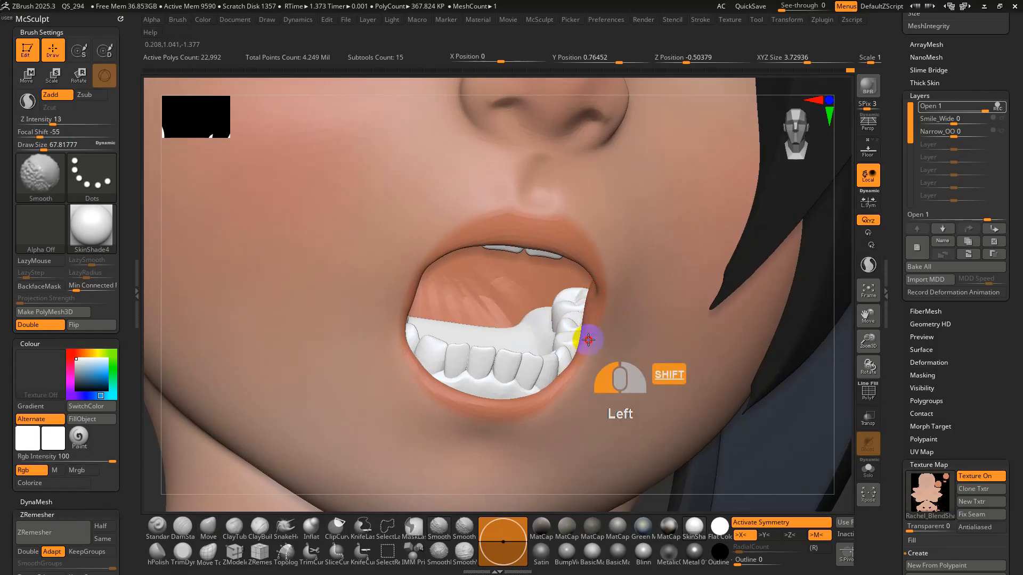
{"action": "mouse_move", "coordinate": [587, 338]}
{"action": "right_mouse_down"}
{"action": "mouse_move", "coordinate": [591, 326]}
{"action": "mouse_move", "coordinate": [426, 266]}
{"action": "right_mouse_up"}
{"action": "left_click_drag", "start_coordinate": [418, 274], "coordinate": [405, 297], "text": "shift"}
- Turn off the head's texture map and combine the Open layer with Narrow_OO, both at intensity 1
{"action": "mouse_move", "coordinate": [531, 272]}
{"action": "right_mouse_down", "text": "alt"}
{"action": "mouse_move", "coordinate": [521, 258]}
{"action": "mouse_move", "coordinate": [564, 267]}
{"action": "mouse_move", "coordinate": [707, 336]}
{"action": "mouse_move", "coordinate": [746, 336]}
{"action": "mouse_move", "coordinate": [719, 290]}
{"action": "mouse_move", "coordinate": [758, 335]}
{"action": "mouse_move", "coordinate": [502, 342]}
{"action": "mouse_move", "coordinate": [540, 362]}
{"action": "right_mouse_up", "text": "alt"}
{"action": "key", "text": "shift+f"}
{"action": "key", "text": "shift+f"}
{"action": "right_click_drag", "start_coordinate": [756, 334], "coordinate": [810, 409]}
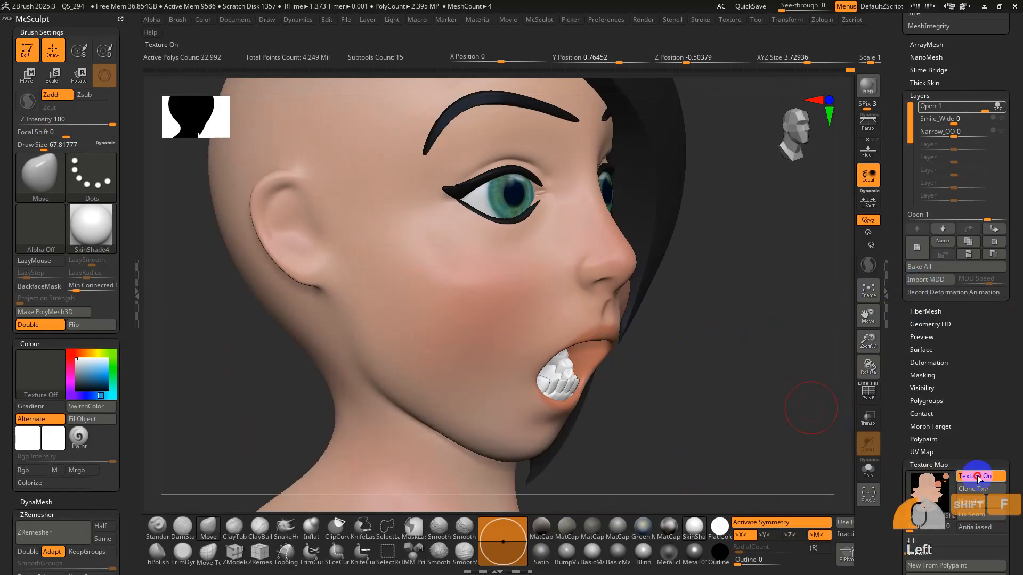
{"action": "left_click", "coordinate": [977, 476]}
{"action": "right_click_drag", "start_coordinate": [719, 396], "coordinate": [676, 339]}
{"action": "right_click_drag", "start_coordinate": [756, 294], "coordinate": [744, 334], "text": "alt"}
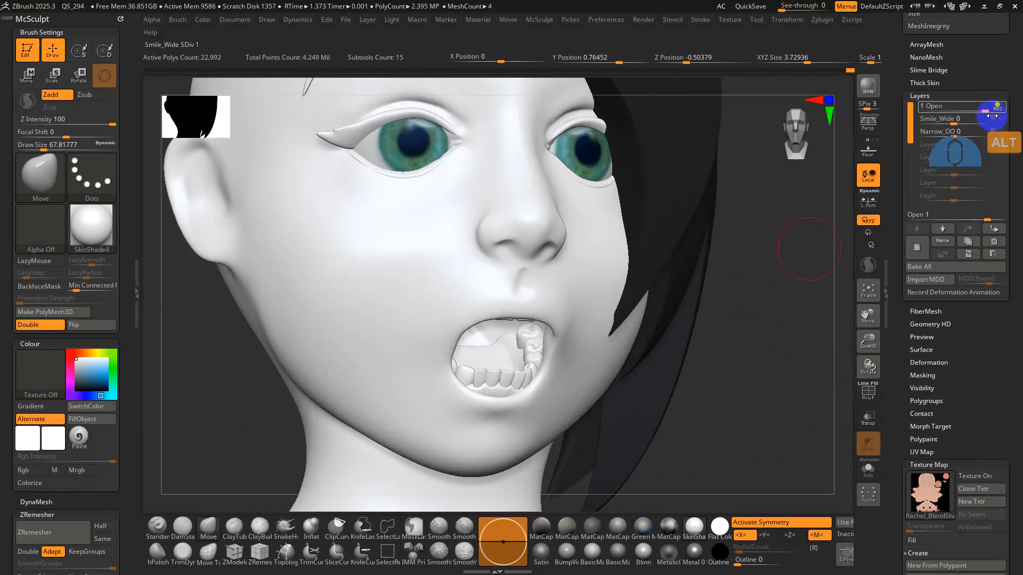
{"action": "left_click_drag", "start_coordinate": [958, 132], "coordinate": [988, 132]}
{"action": "right_click_drag", "start_coordinate": [660, 380], "coordinate": [659, 358]}
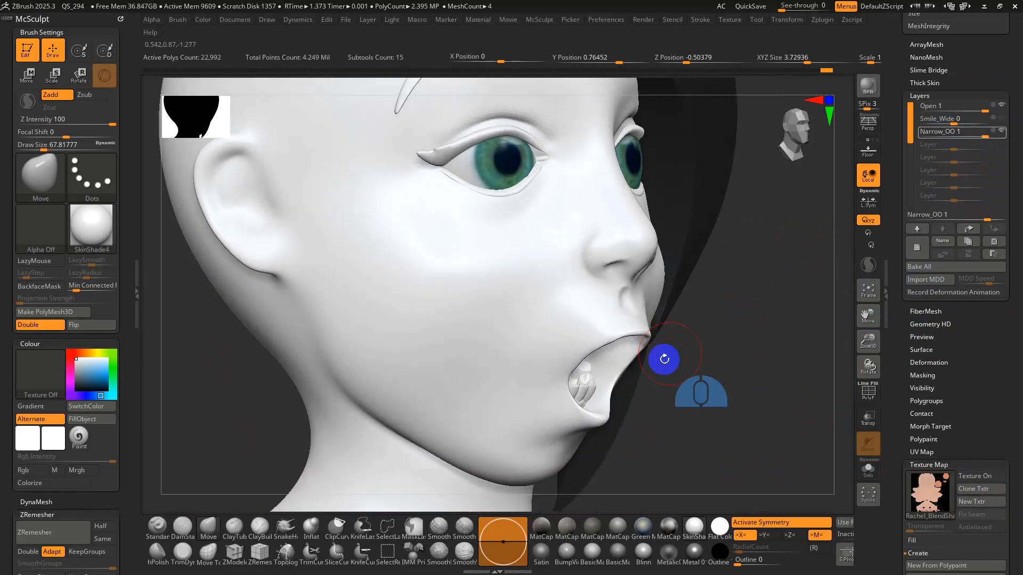
- Apply the Blinn material and lower the Open layer to 0.71681 and Narrow_OO to 0.75221
{"action": "left_click", "coordinate": [643, 559]}
{"action": "right_click_drag", "start_coordinate": [778, 338], "coordinate": [646, 328]}
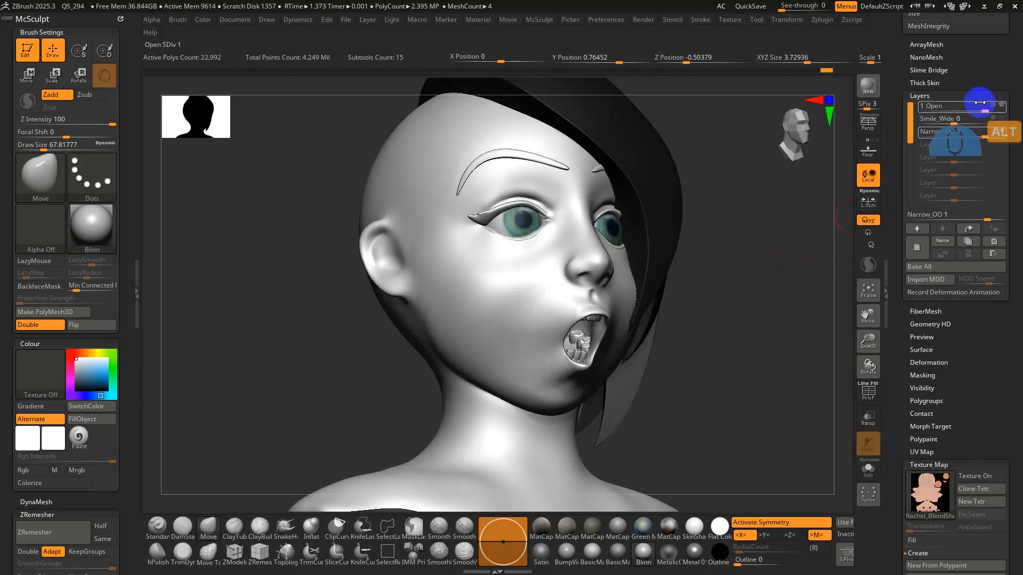
{"action": "left_click_drag", "start_coordinate": [980, 109], "coordinate": [979, 138]}
- Reduce the draw size to about 37 and examine the open pucker's mouth corner up close with and without the wireframe
{"action": "right_click_drag", "start_coordinate": [705, 270], "coordinate": [584, 479], "text": "alt"}
{"action": "right_click_drag", "start_coordinate": [500, 407], "coordinate": [519, 486], "text": "alt"}
{"action": "key", "text": "shift+f"}
{"action": "right_click_drag", "start_coordinate": [526, 406], "coordinate": [525, 387], "text": "shift"}
{"action": "key", "text": "s"}
{"action": "left_click_drag", "start_coordinate": [525, 388], "coordinate": [512, 387]}
{"action": "mouse_move", "coordinate": [522, 370]}
{"action": "right_mouse_down", "text": "alt"}
{"action": "mouse_move", "coordinate": [582, 363]}
{"action": "mouse_move", "coordinate": [611, 379]}
{"action": "mouse_move", "coordinate": [573, 302]}
{"action": "mouse_move", "coordinate": [669, 386]}
{"action": "mouse_move", "coordinate": [636, 370]}
{"action": "right_mouse_up", "text": "alt"}
{"action": "key", "text": "shift+f"}
{"action": "key", "text": "shift+f"}
{"action": "key", "text": "shift+f"}
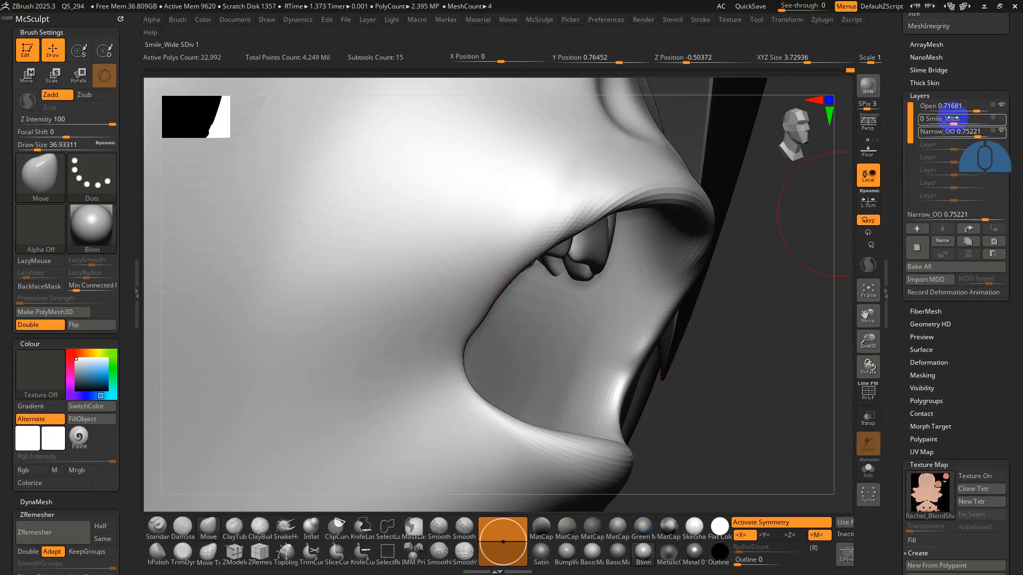
- Start recording on the Narrow_OO layer with Colorize off, and smooth the mouth corner and lip edges in the combined pose
{"action": "left_click", "coordinate": [988, 130]}
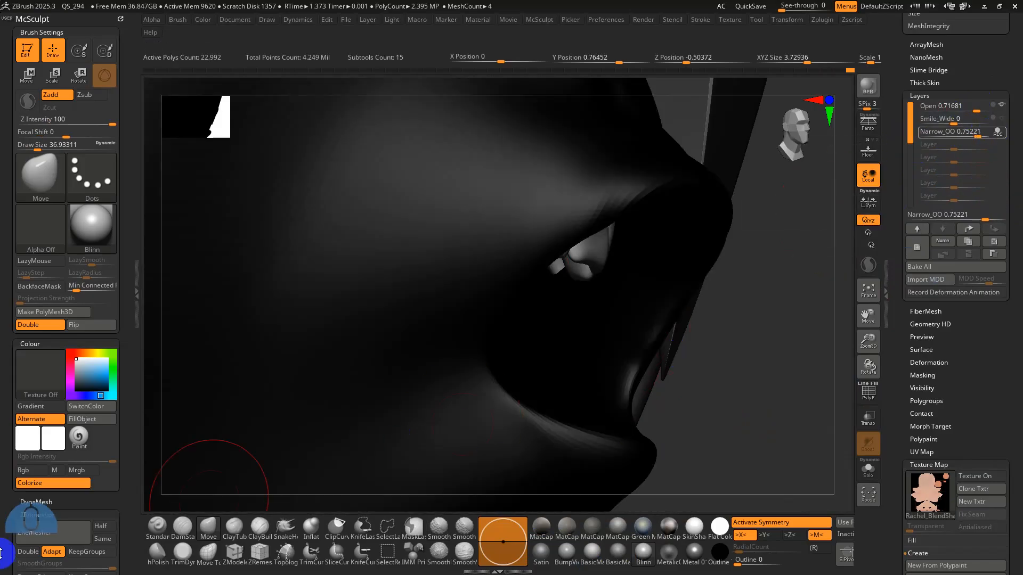
{"action": "left_click", "coordinate": [73, 484]}
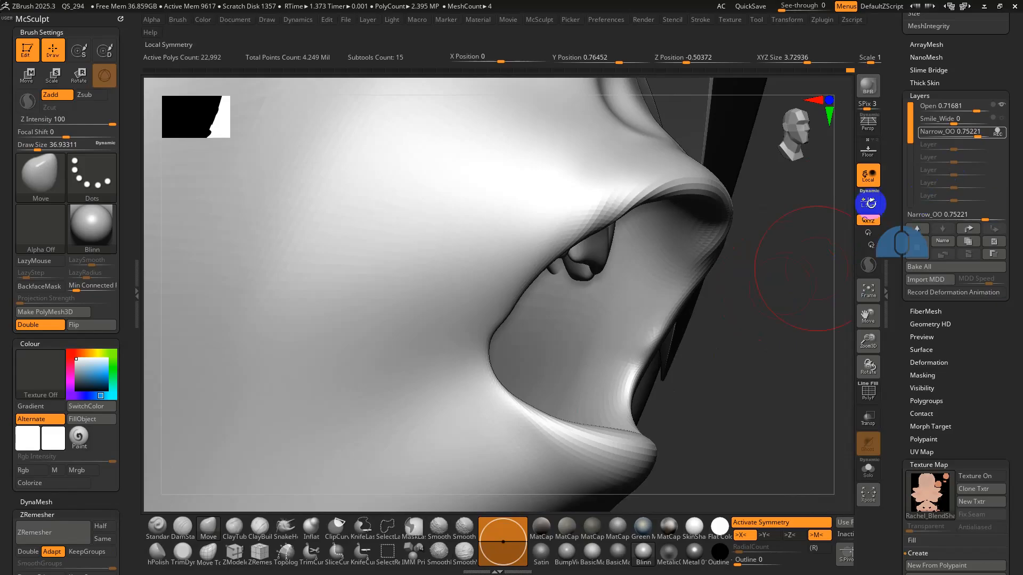
{"action": "key", "text": "shift"}
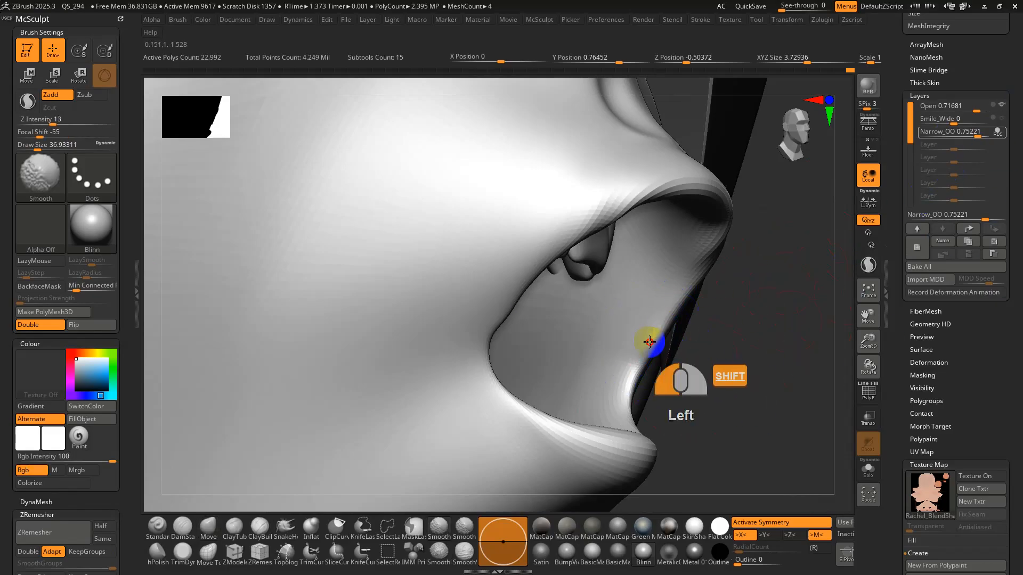
{"action": "mouse_move", "coordinate": [650, 342]}
{"action": "left_mouse_down", "text": "shift"}
{"action": "mouse_move", "coordinate": [650, 358]}
{"action": "mouse_move", "coordinate": [666, 338]}
{"action": "mouse_move", "coordinate": [640, 365]}
{"action": "mouse_move", "coordinate": [654, 306]}
{"action": "left_mouse_up", "text": "shift"}
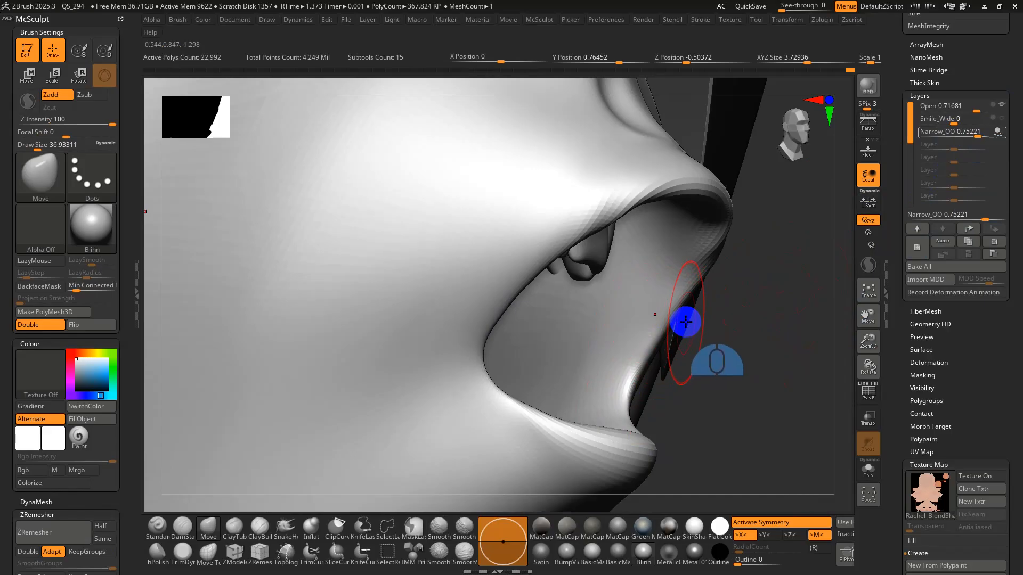
{"action": "left_click_drag", "start_coordinate": [638, 361], "coordinate": [649, 320], "text": "shift"}
{"action": "mouse_move", "coordinate": [675, 300]}
{"action": "right_mouse_down", "text": "alt"}
{"action": "mouse_move", "coordinate": [671, 278]}
{"action": "mouse_move", "coordinate": [631, 269]}
{"action": "mouse_move", "coordinate": [639, 256]}
{"action": "right_mouse_up", "text": "alt"}
{"action": "left_click_drag", "start_coordinate": [657, 293], "coordinate": [656, 242], "text": "shift"}
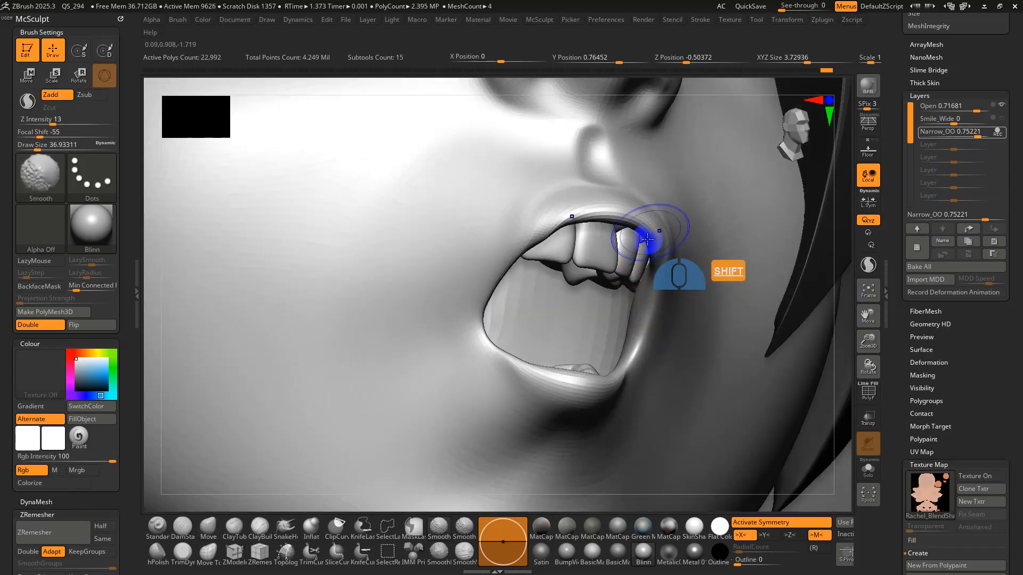
{"action": "right_click_drag", "start_coordinate": [646, 290], "coordinate": [660, 243]}
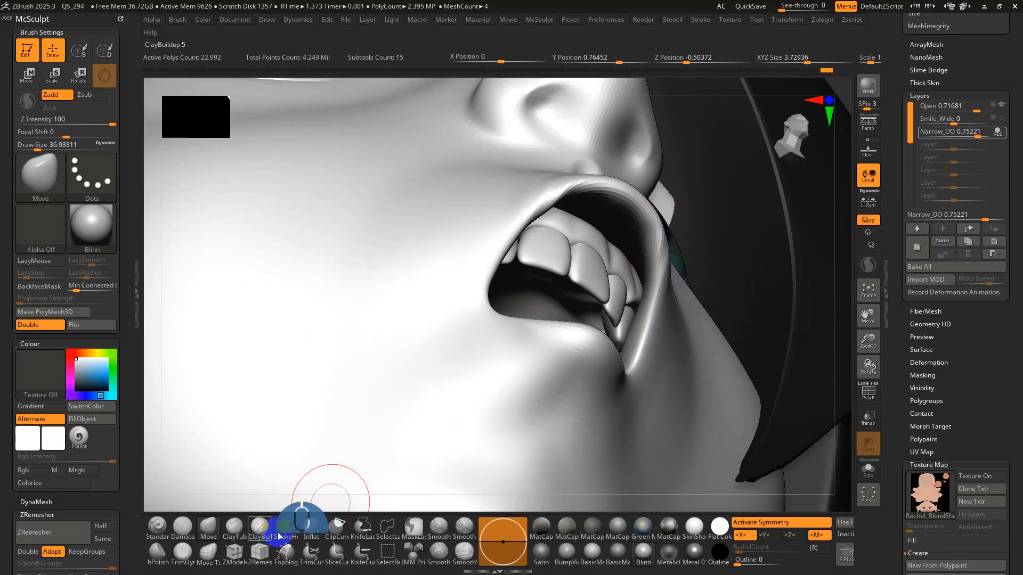
- Thicken the inner edge of the upper lip in the combined pose with the Inflat brush at Z Intensity 19
{"action": "right_click_drag", "start_coordinate": [379, 503], "coordinate": [623, 219]}
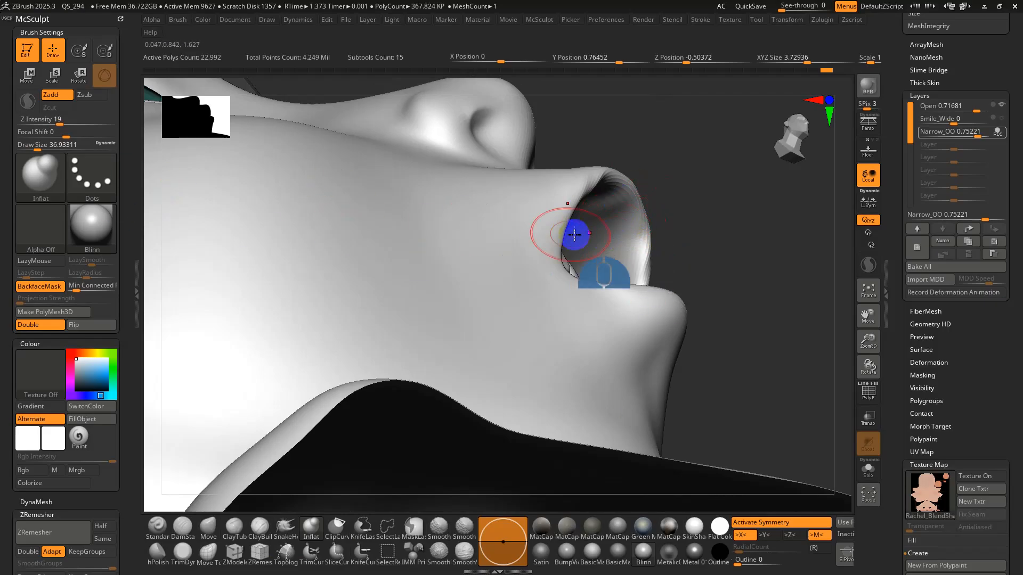
{"action": "key", "text": "s"}
{"action": "left_click_drag", "start_coordinate": [620, 217], "coordinate": [630, 218]}
{"action": "left_click_drag", "start_coordinate": [722, 212], "coordinate": [762, 240], "text": "ctrl"}
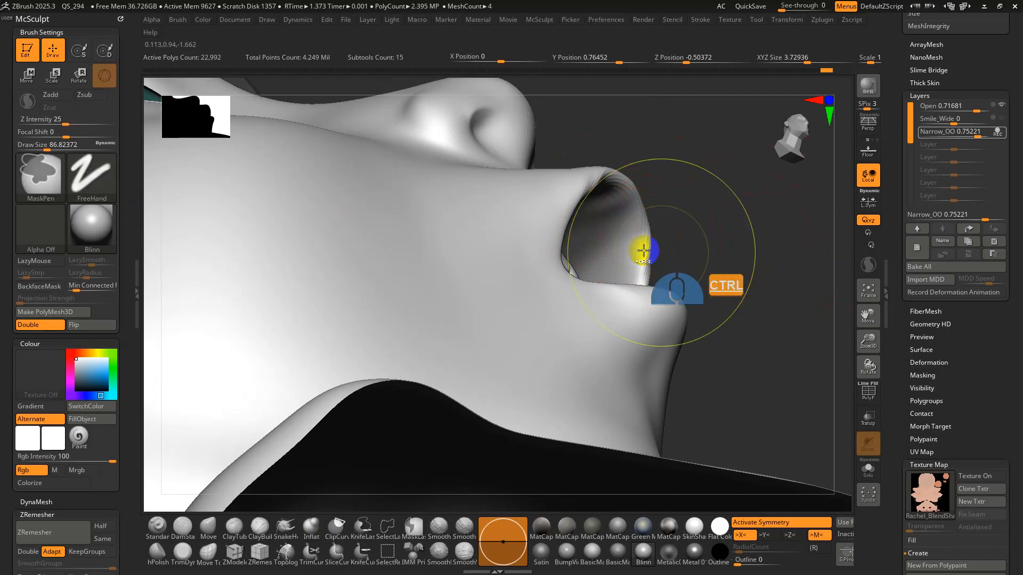
{"action": "mouse_move", "coordinate": [633, 212]}
{"action": "left_mouse_down"}
{"action": "mouse_move", "coordinate": [626, 208]}
{"action": "mouse_move", "coordinate": [628, 219]}
{"action": "left_mouse_up"}
{"action": "key", "text": "s"}
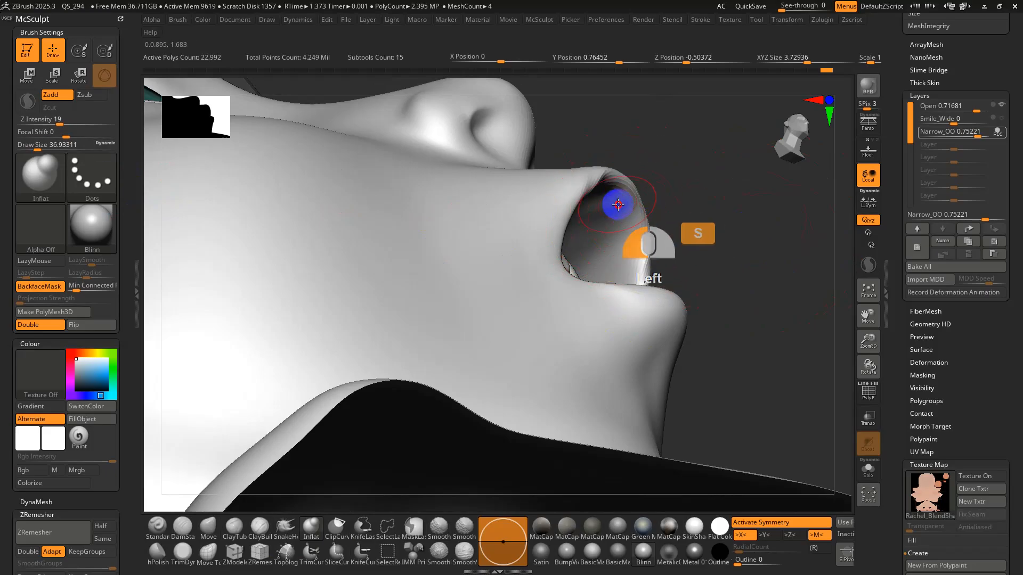
- Smooth the lip edge around the lower lip and mouth corner of the open pucker
{"action": "right_click_drag", "start_coordinate": [625, 233], "coordinate": [647, 434]}
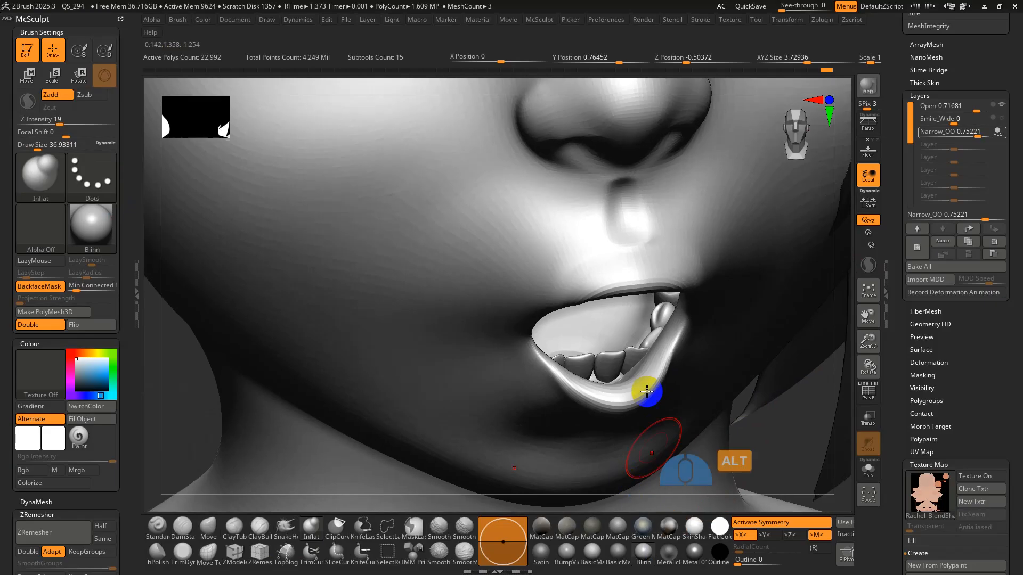
{"action": "mouse_move", "coordinate": [628, 374]}
{"action": "right_mouse_down"}
{"action": "mouse_move", "coordinate": [650, 337]}
{"action": "mouse_move", "coordinate": [613, 373]}
{"action": "right_mouse_up"}
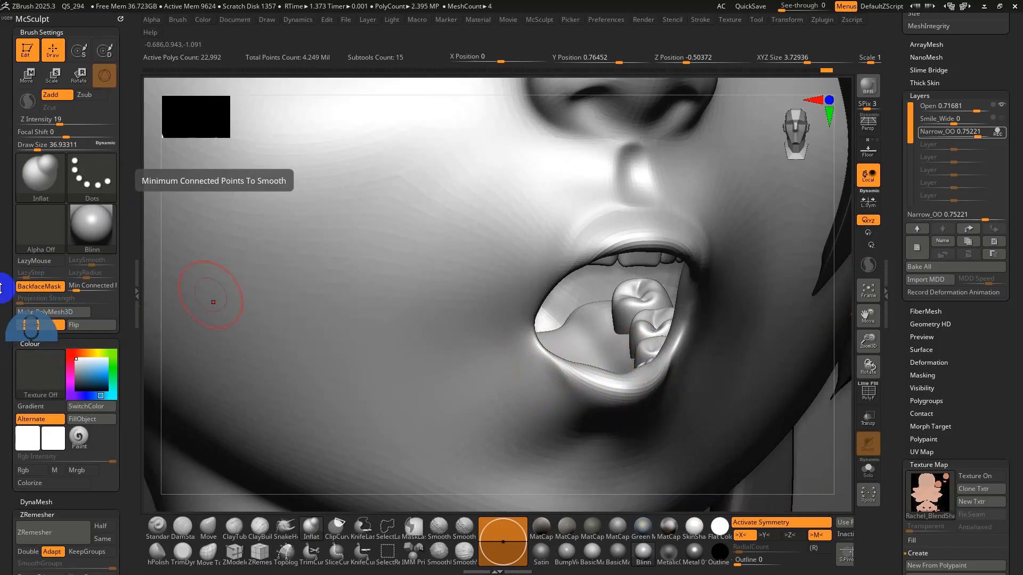
{"action": "right_click_drag", "start_coordinate": [680, 295], "coordinate": [625, 322], "text": "alt"}
{"action": "mouse_move", "coordinate": [614, 331]}
{"action": "left_mouse_down", "text": "shift"}
{"action": "mouse_move", "coordinate": [655, 391]}
{"action": "mouse_move", "coordinate": [653, 373]}
{"action": "left_mouse_up", "text": "shift"}
{"action": "right_click_drag", "start_coordinate": [651, 349], "coordinate": [695, 312], "text": "alt"}
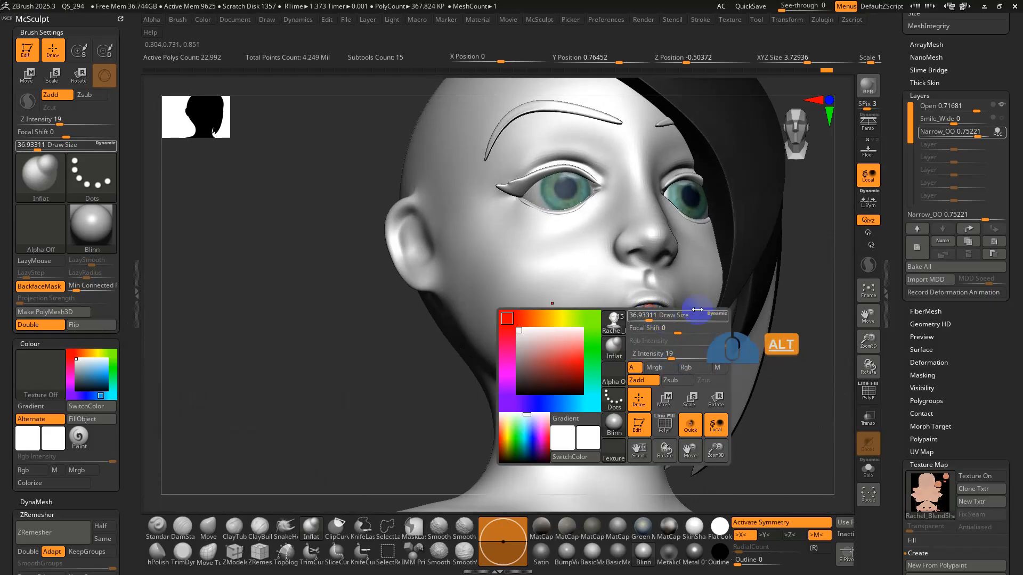
- Raise the Open layer to 1 and set Narrow_OO to 0.80531 to test the wider combination
{"action": "left_click_drag", "start_coordinate": [977, 108], "coordinate": [988, 110]}
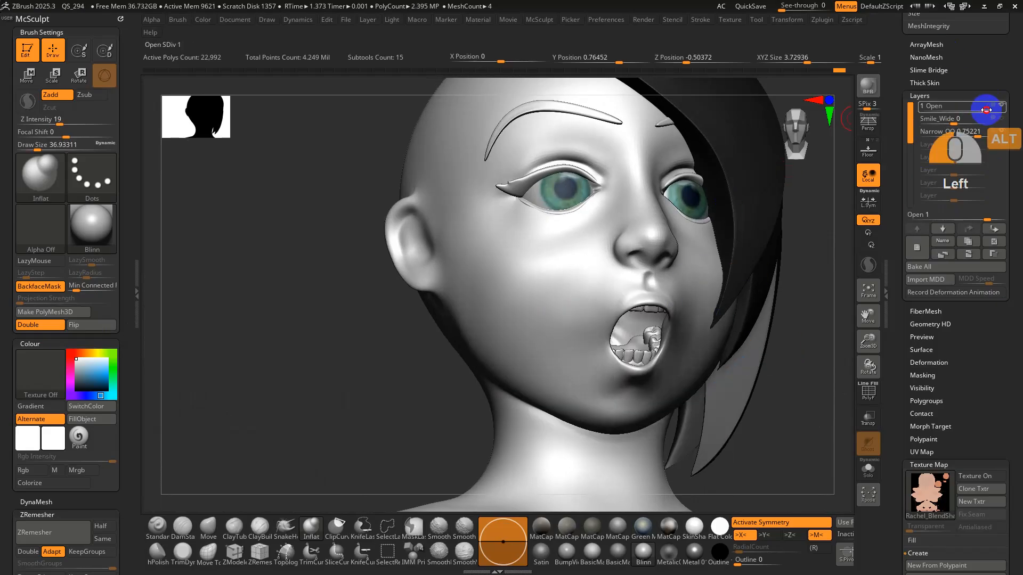
{"action": "left_click", "coordinate": [994, 119]}
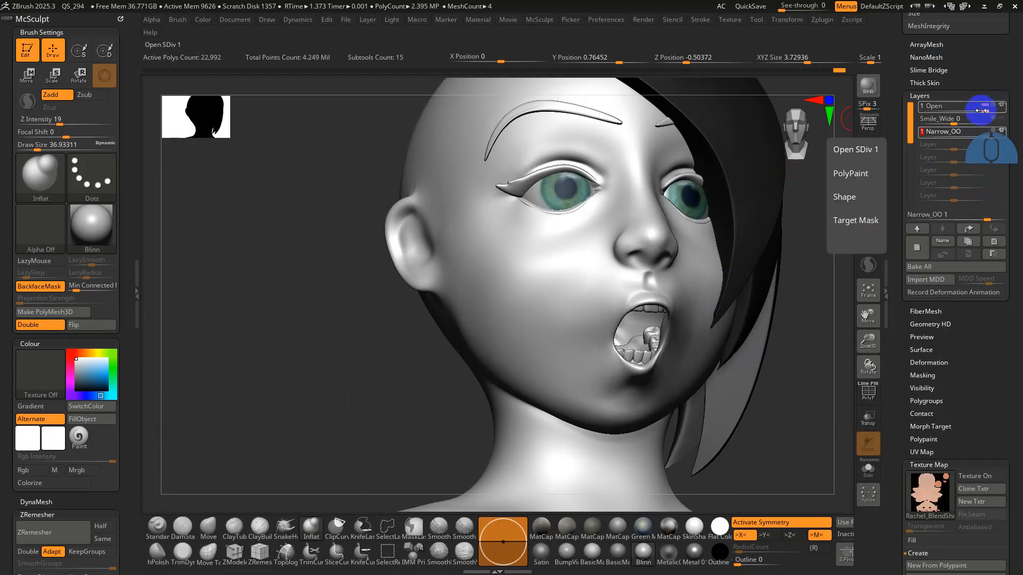
{"action": "left_click_drag", "start_coordinate": [981, 110], "coordinate": [980, 135]}
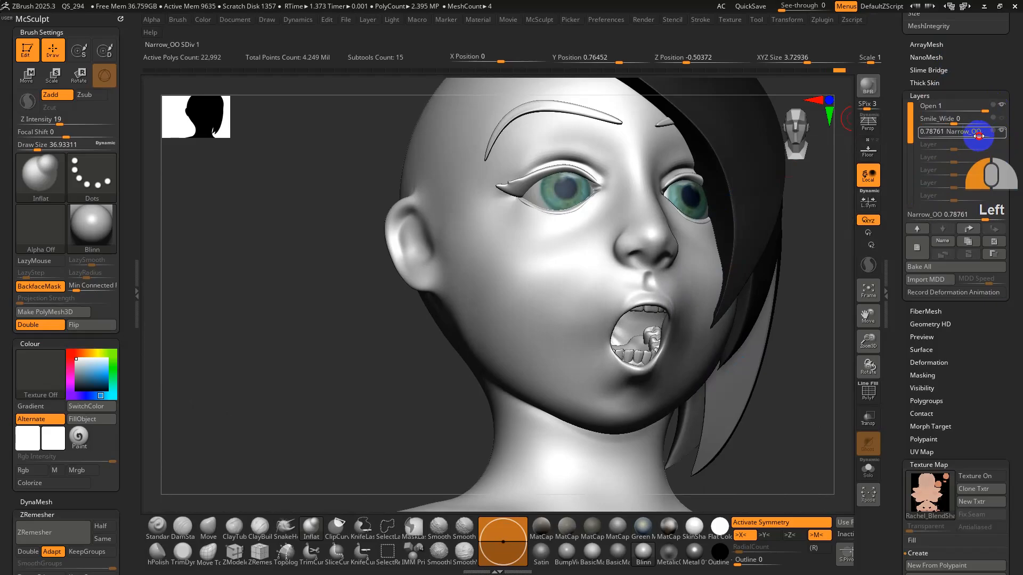
{"action": "left_click_drag", "start_coordinate": [978, 135], "coordinate": [980, 136]}
- Start recording on the Narrow_OO layer and turn Colorize off
{"action": "left_click", "coordinate": [994, 131]}
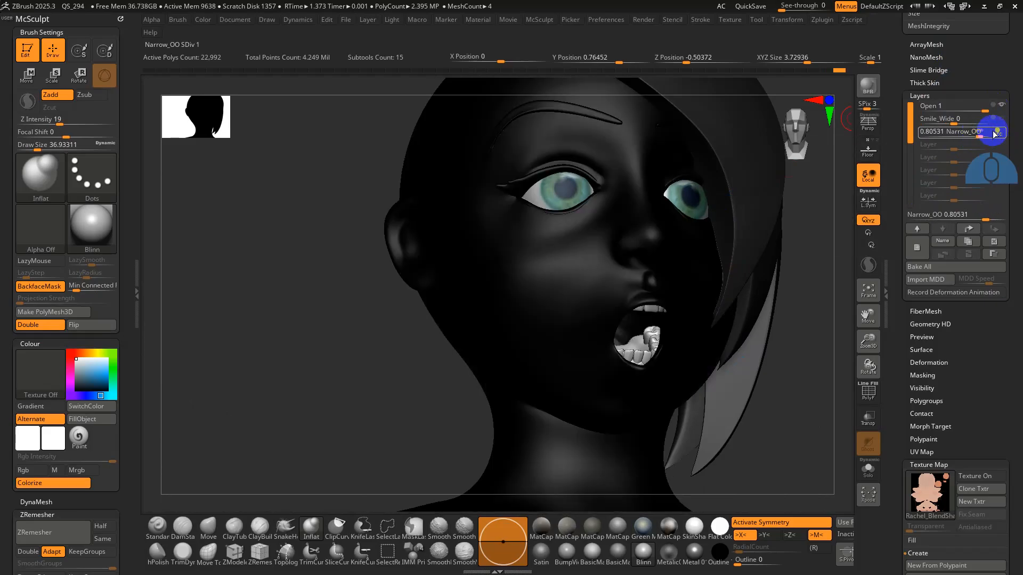
{"action": "left_click", "coordinate": [65, 486]}
{"action": "scroll", "coordinate": [665, 315], "scroll_direction": "up", "scroll_amount": 3}
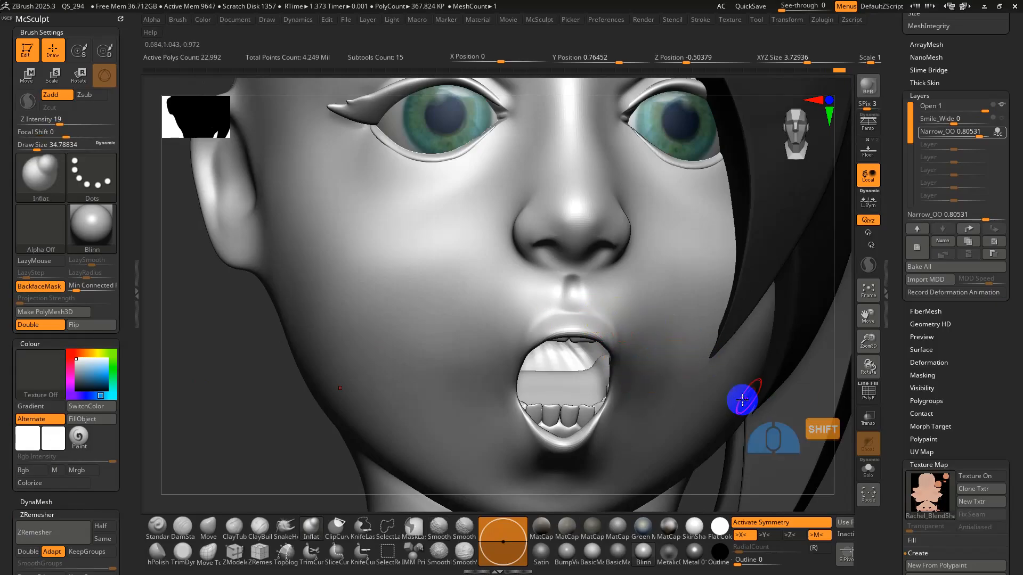
- Refine the upper lip and its inner rim on the Narrow_OO layer by smoothing, undoing the unwanted strokes
{"action": "left_click", "coordinate": [311, 527]}
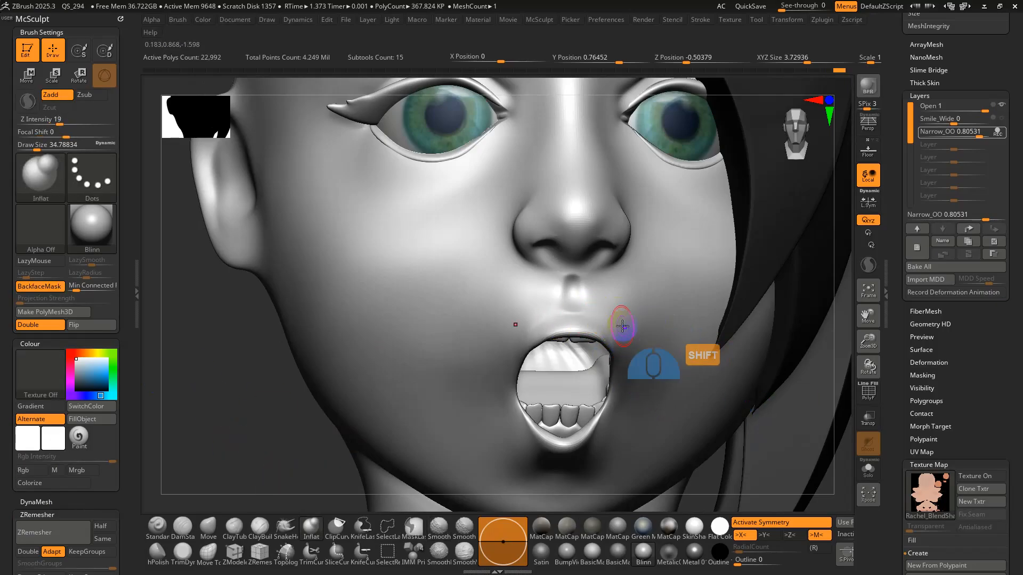
{"action": "key", "text": "ctrl+z"}
{"action": "left_click_drag", "start_coordinate": [605, 316], "coordinate": [602, 335], "text": "shift"}
{"action": "right_click_drag", "start_coordinate": [679, 326], "coordinate": [539, 291]}
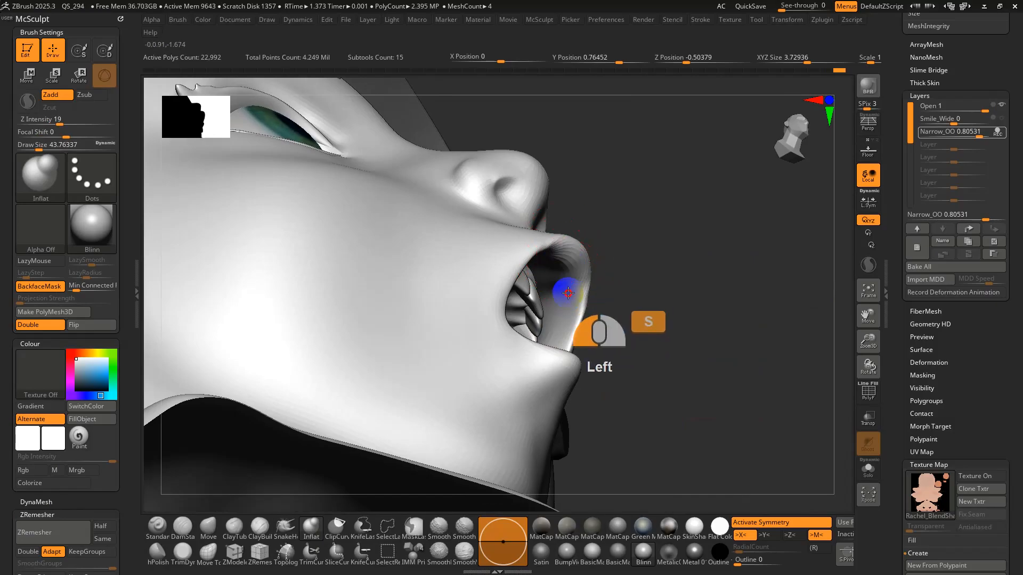
{"action": "right_click_drag", "start_coordinate": [560, 280], "coordinate": [570, 258]}
{"action": "key", "text": "ctrl+z"}
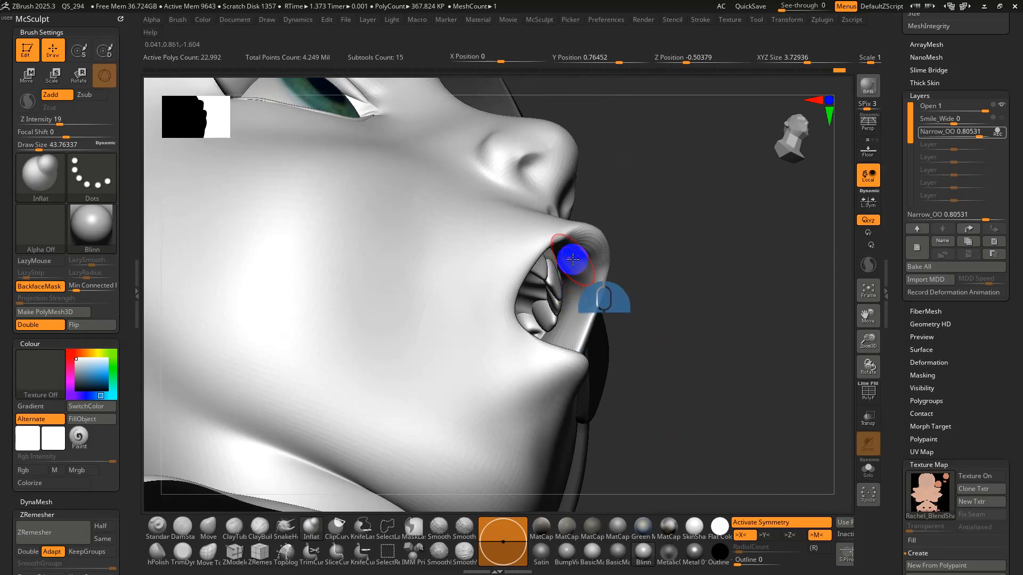
{"action": "left_click_drag", "start_coordinate": [572, 259], "coordinate": [567, 319], "text": "shift"}
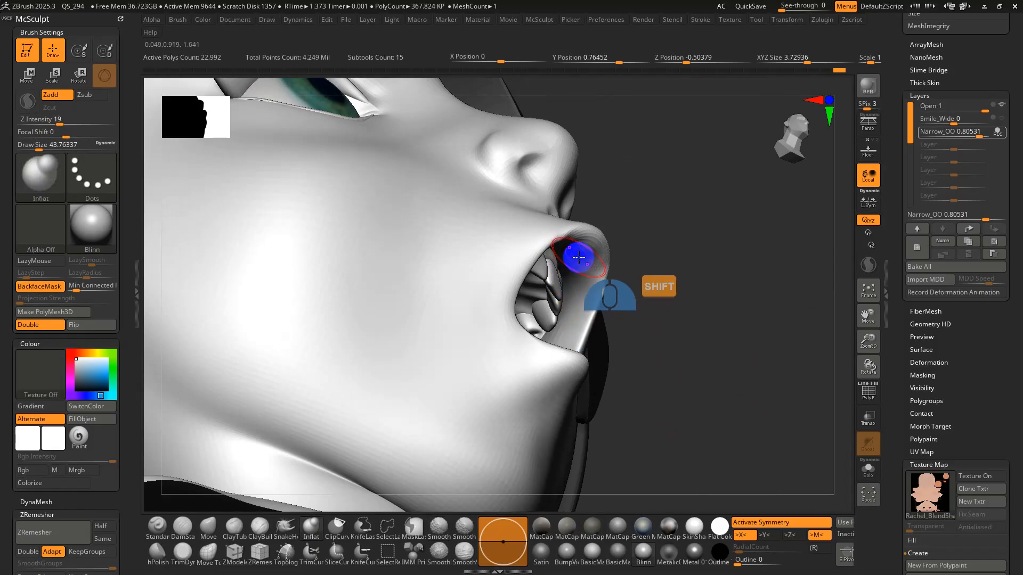
{"action": "right_click_drag", "start_coordinate": [567, 317], "coordinate": [537, 337]}
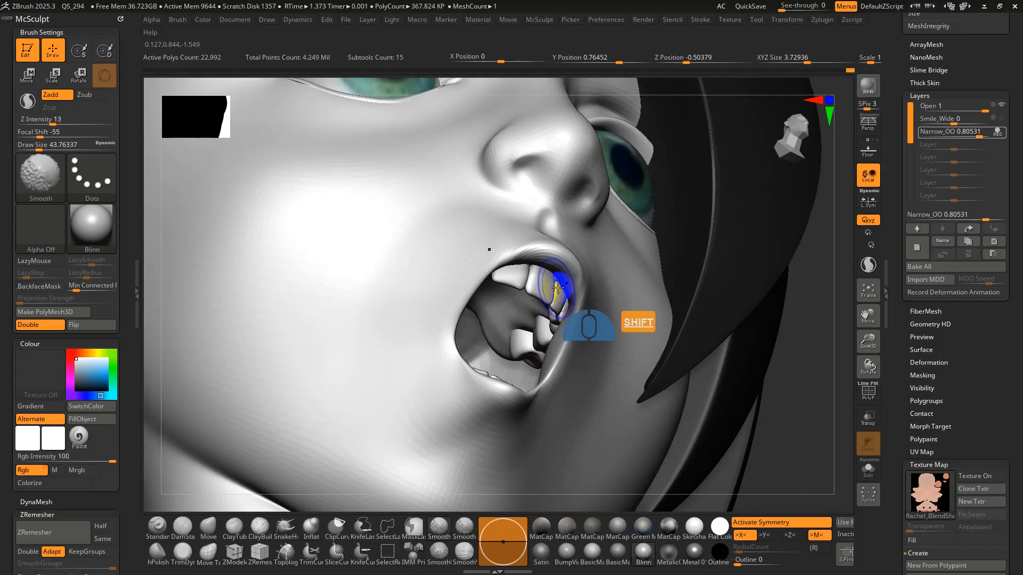
- Turn the Narrow_OO and Open layers down to 0 and enlarge the draw size to about 172
{"action": "mouse_move", "coordinate": [571, 277]}
{"action": "right_mouse_down"}
{"action": "mouse_move", "coordinate": [530, 316]}
{"action": "mouse_move", "coordinate": [564, 290]}
{"action": "mouse_move", "coordinate": [602, 292]}
{"action": "mouse_move", "coordinate": [662, 395]}
{"action": "mouse_move", "coordinate": [714, 365]}
{"action": "mouse_move", "coordinate": [710, 395]}
{"action": "mouse_move", "coordinate": [675, 326]}
{"action": "right_mouse_up"}
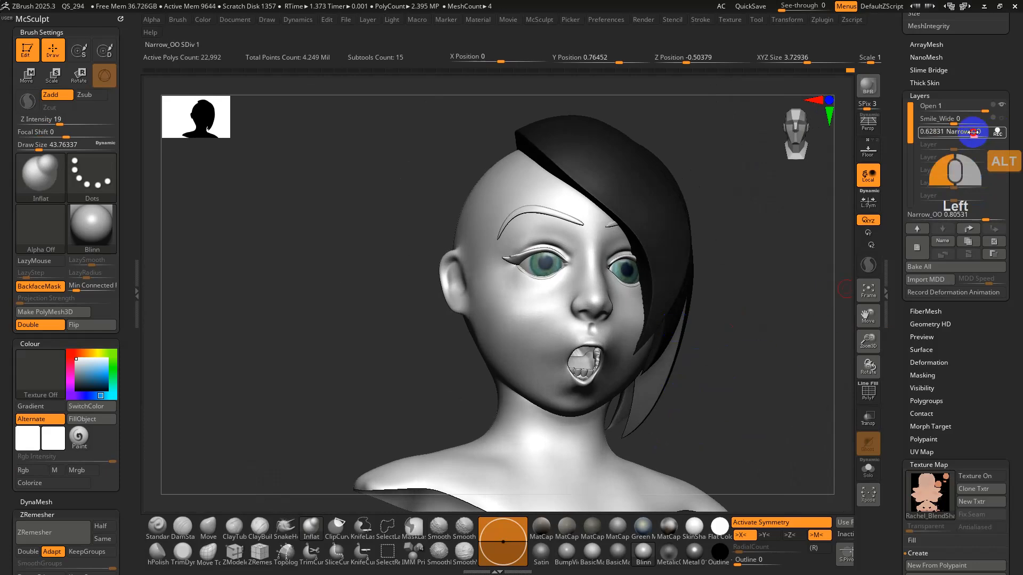
{"action": "mouse_move", "coordinate": [974, 131]}
{"action": "left_mouse_down"}
{"action": "mouse_move", "coordinate": [963, 132]}
{"action": "mouse_move", "coordinate": [976, 135]}
{"action": "mouse_move", "coordinate": [958, 109]}
{"action": "mouse_move", "coordinate": [957, 133]}
{"action": "left_mouse_up"}
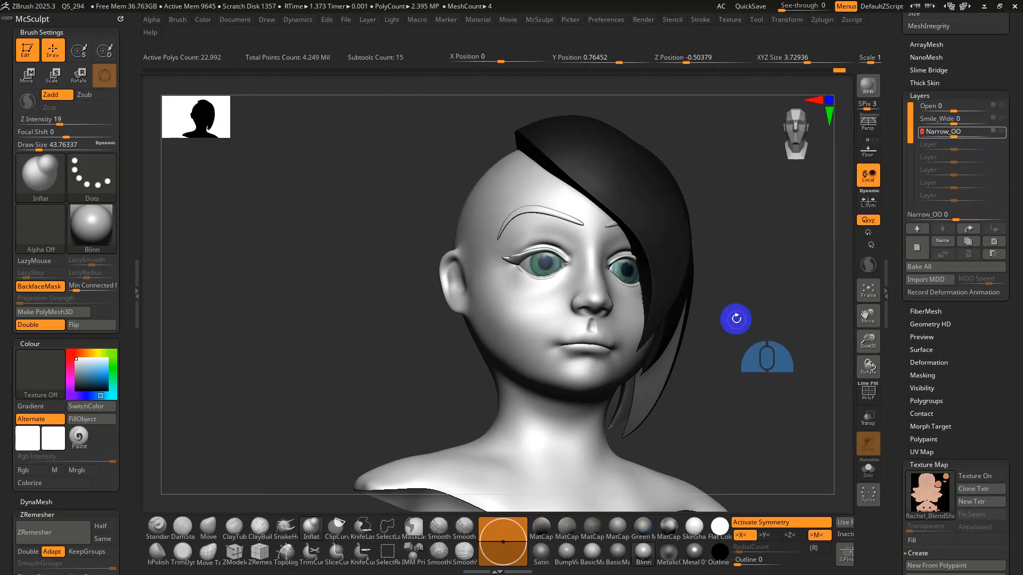
{"action": "key", "text": "s"}
{"action": "left_click_drag", "start_coordinate": [748, 315], "coordinate": [771, 317]}
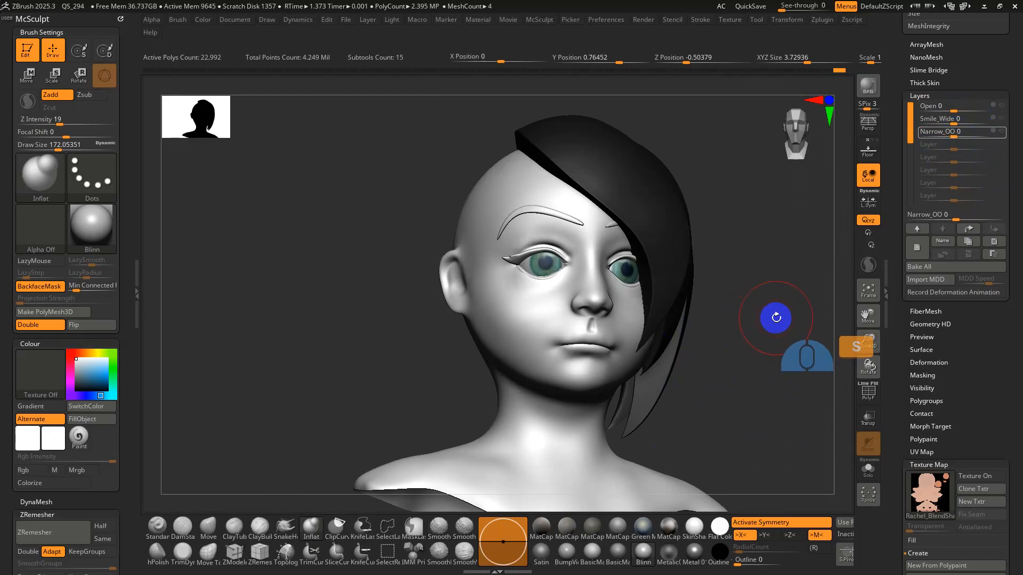
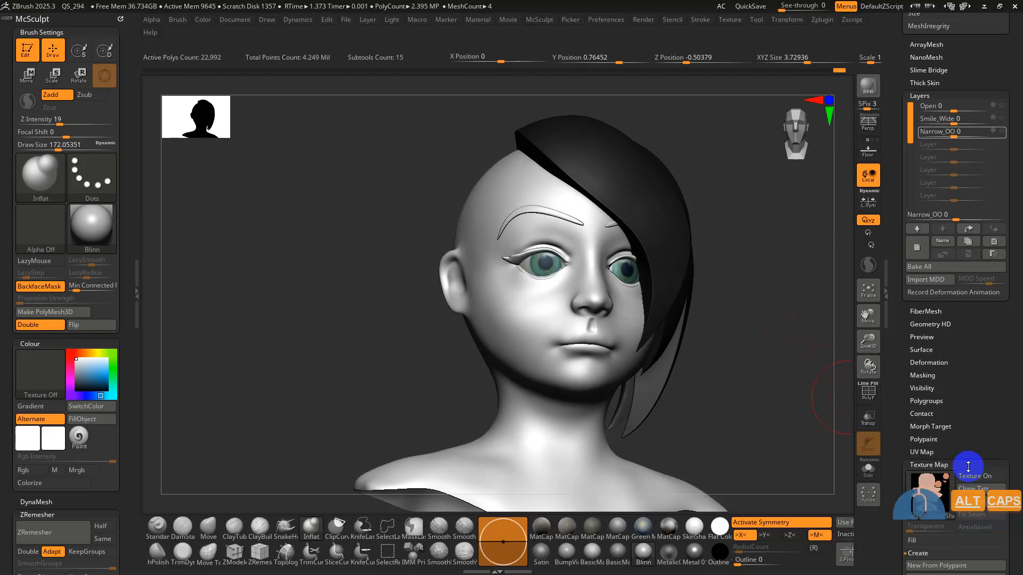
- Switch to the facial modelling book PDF and page through the Narrow section to the Upper Lip Up shape on page 126
{"action": "mouse_move", "coordinate": [651, 559]}
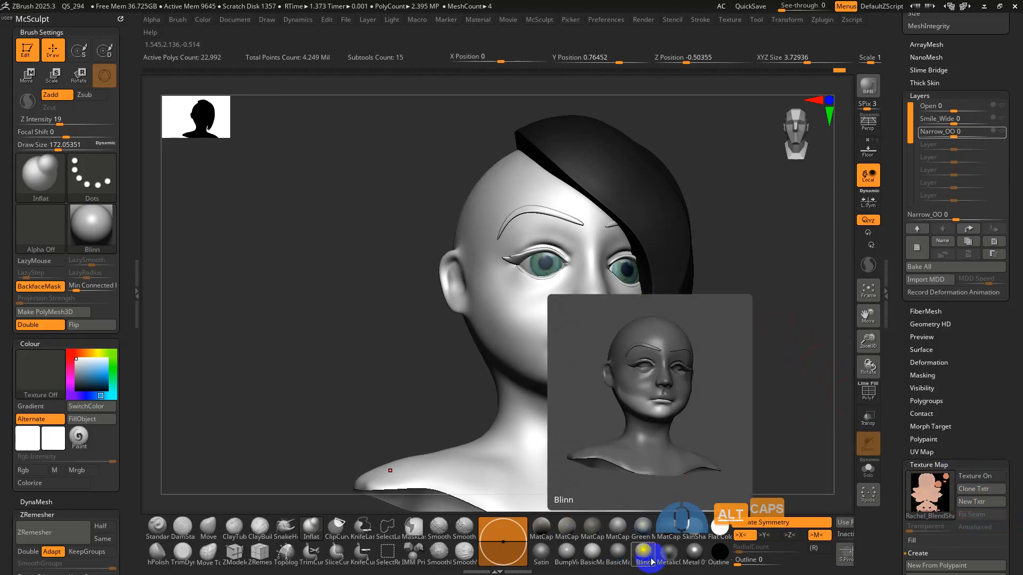
{"action": "key", "text": "alt+Tab"}
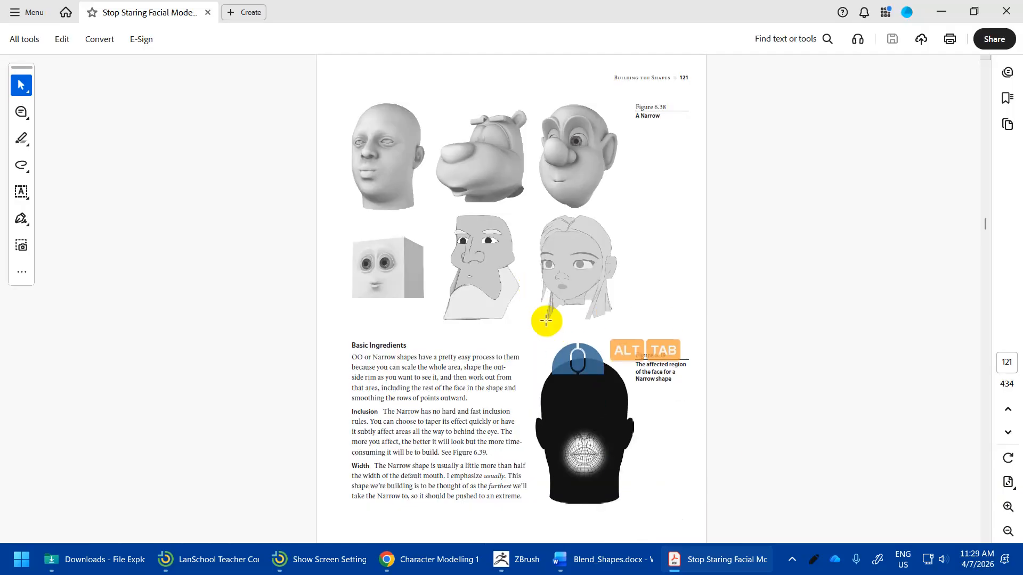
{"action": "scroll", "coordinate": [578, 316], "scroll_direction": "down", "scroll_amount": 3}
{"action": "scroll", "coordinate": [582, 312], "scroll_direction": "down", "scroll_amount": 3}
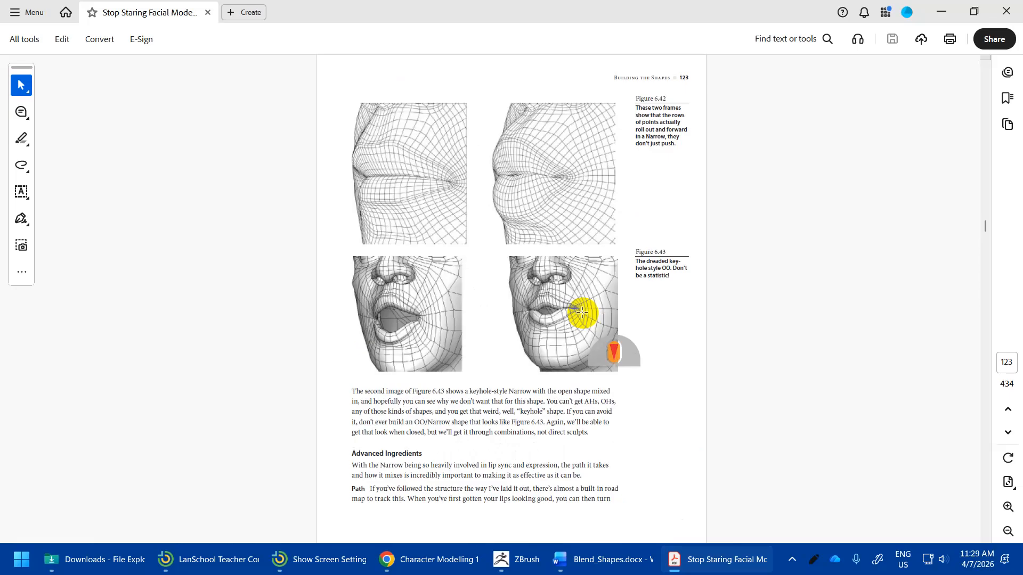
{"action": "scroll", "coordinate": [581, 308], "scroll_direction": "down", "scroll_amount": 3}
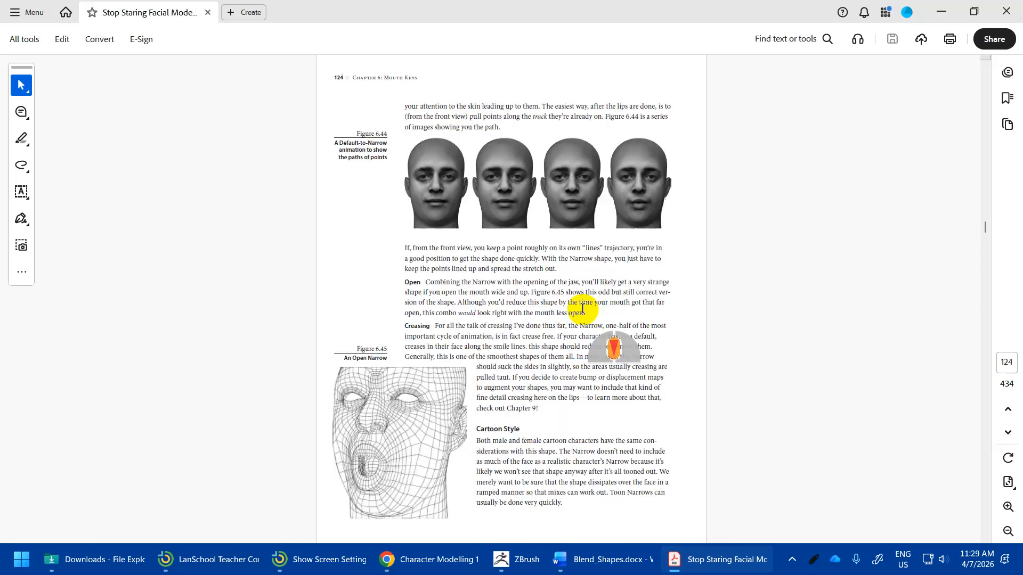
{"action": "scroll", "coordinate": [582, 309], "scroll_direction": "down", "scroll_amount": 3}
{"action": "scroll", "coordinate": [583, 308], "scroll_direction": "down", "scroll_amount": 3}
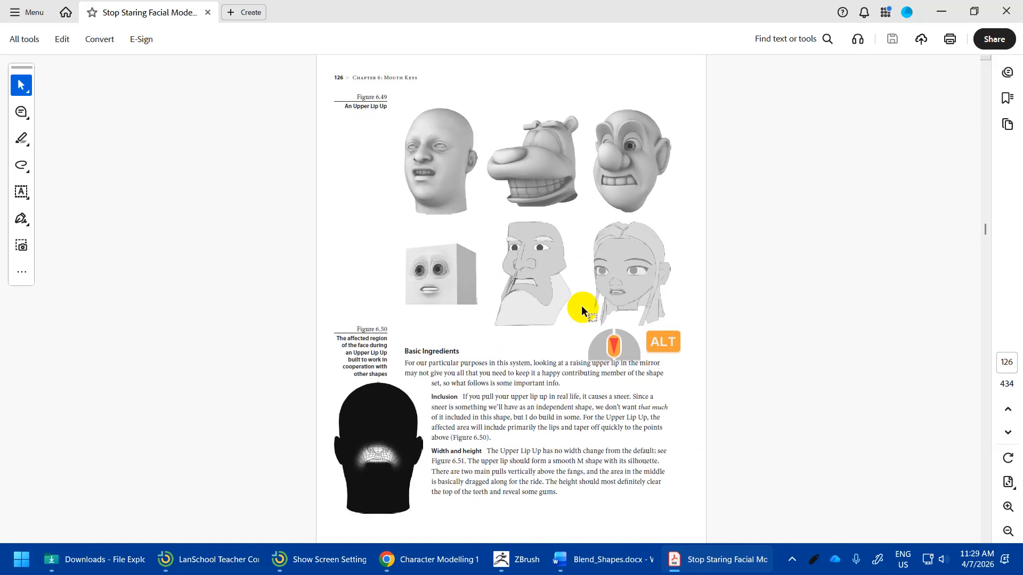
- Switch to Blend_Shapes.docx in Word and compare its mouth blend shape list with the book page
{"action": "left_click", "coordinate": [583, 558]}
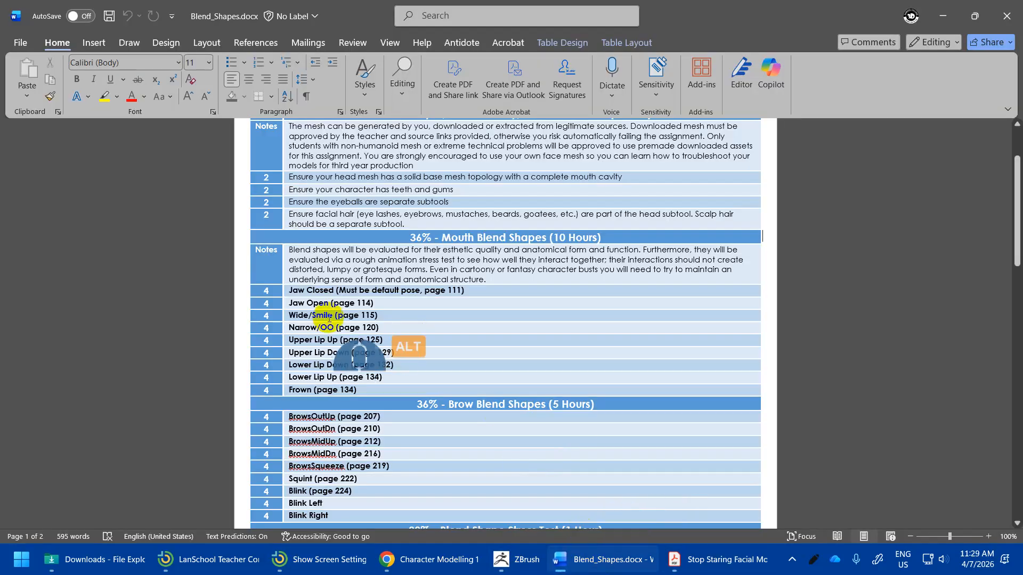
{"action": "key", "text": "alt+Tab"}
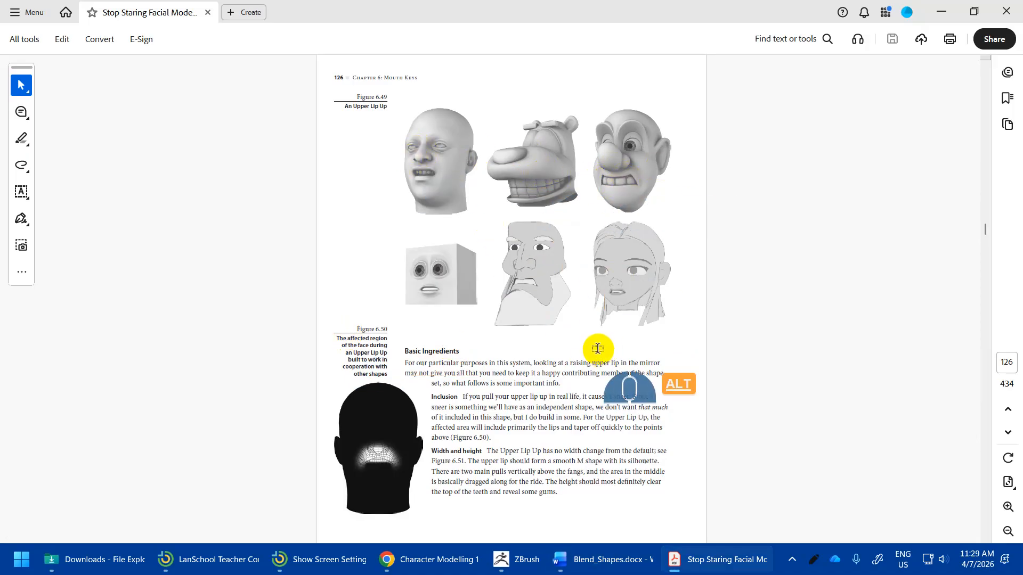
{"action": "key", "text": "alt+Tab"}
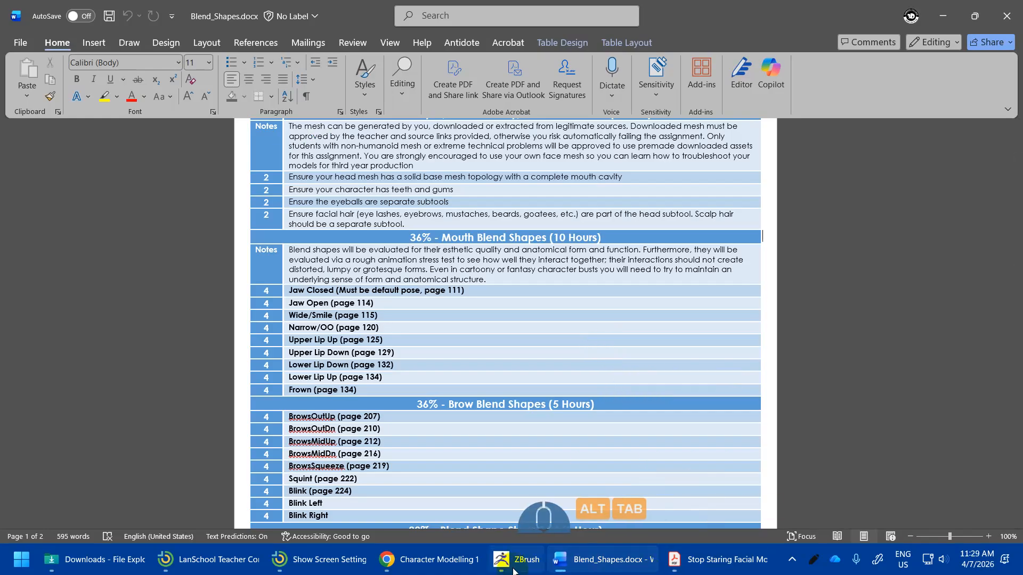
- Switch back to ZBrush and create a new head layer named UpLipUp
{"action": "left_click", "coordinate": [513, 571]}
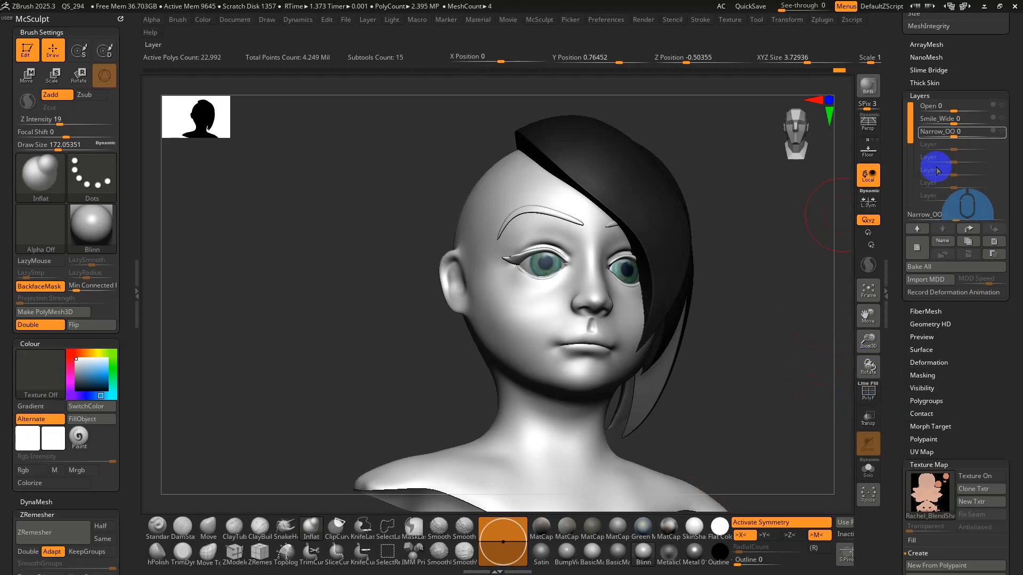
{"action": "left_click", "coordinate": [916, 247]}
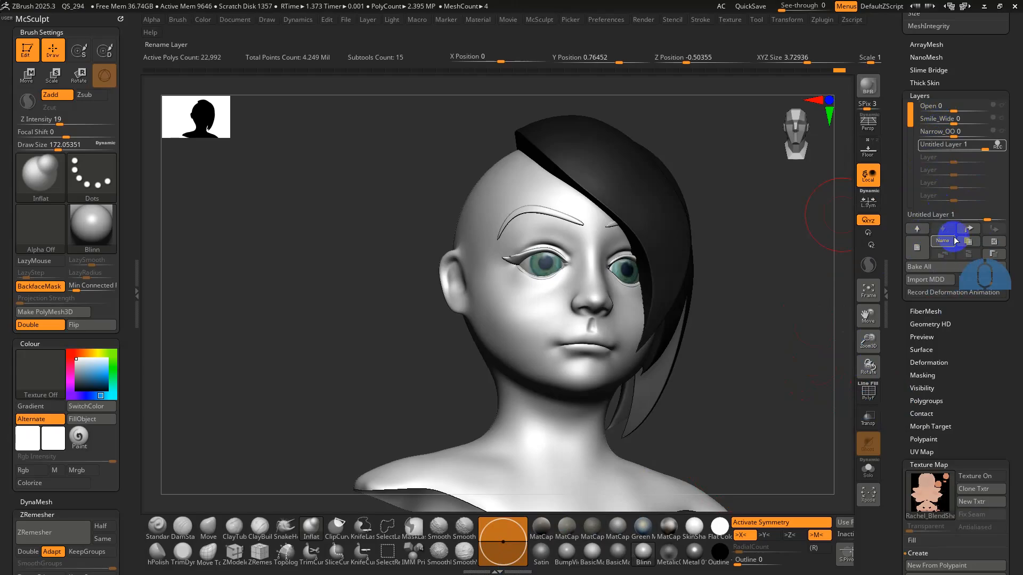
{"action": "key", "text": "shift"}
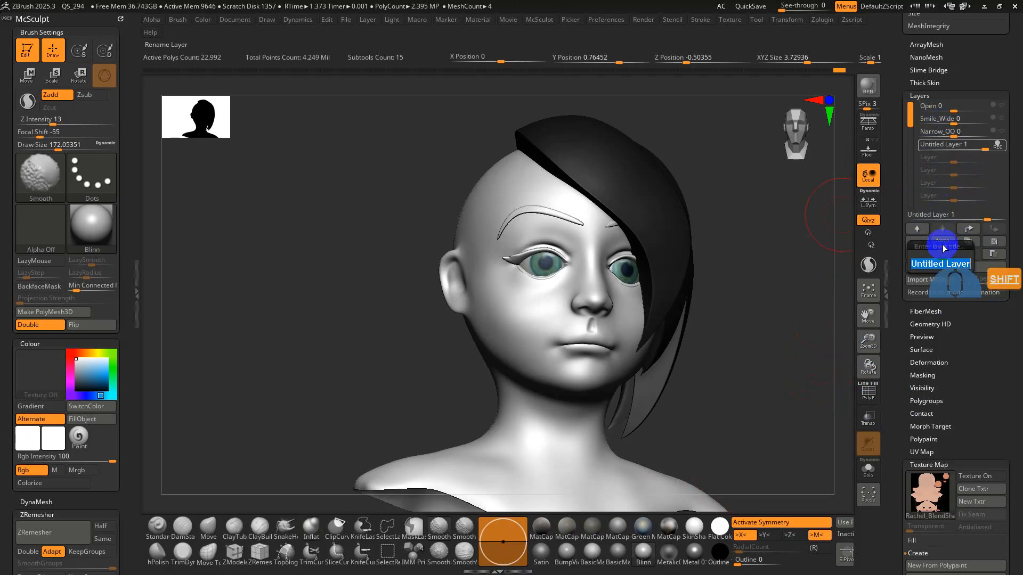
{"action": "type", "text": "UpLip"}
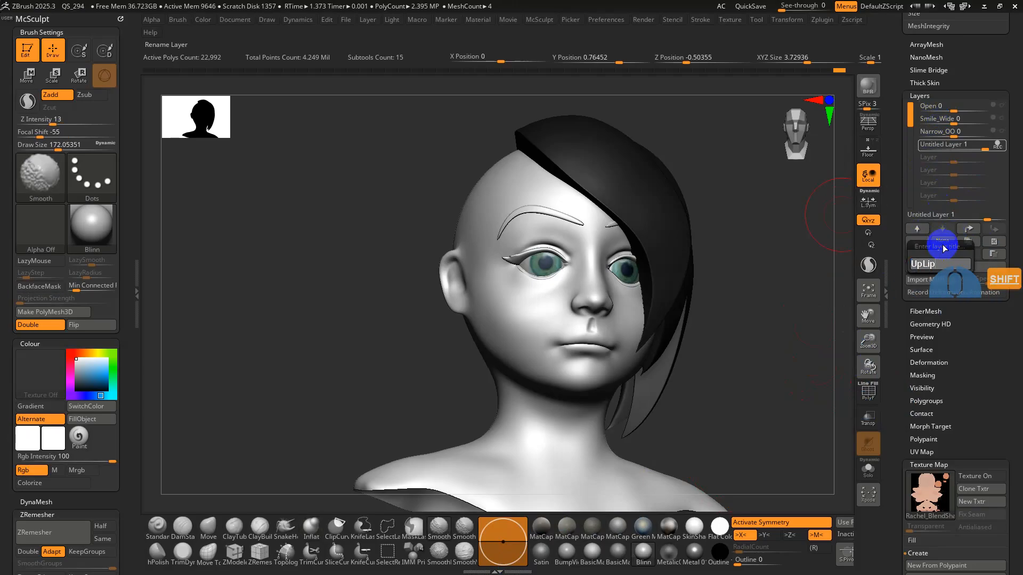
{"action": "type", "text": "Up"}
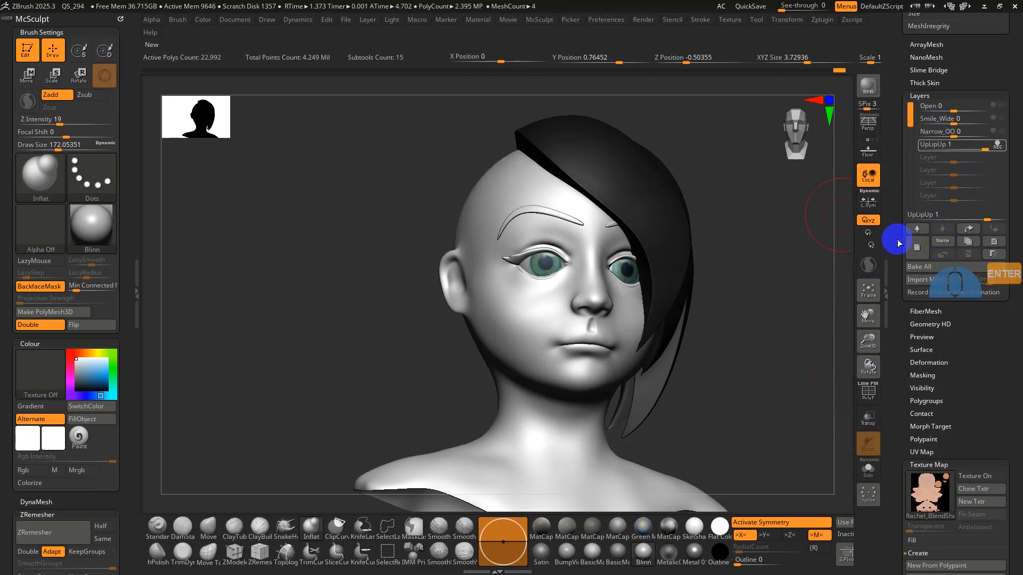
- Check the head's wireframe briefly and frame the closed lips up close
{"action": "key", "text": "shift+f"}
{"action": "key", "text": "shift+f"}
{"action": "left_click_drag", "start_coordinate": [739, 356], "coordinate": [732, 462], "text": "alt"}
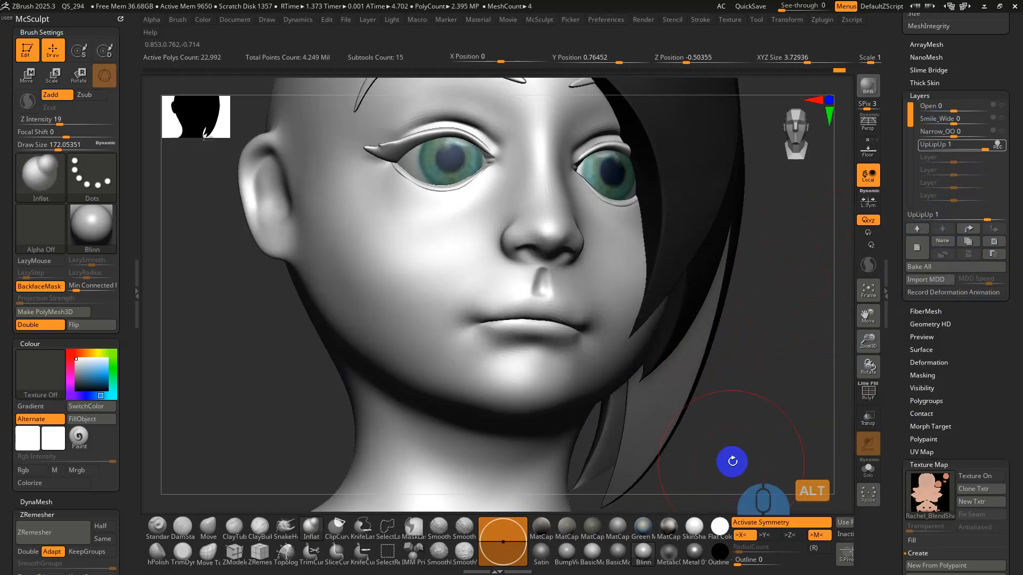
- Show the head's polygroups as a wireframe and clear the mask from the mesh
{"action": "key", "text": "shift+f"}
{"action": "key", "text": "w"}
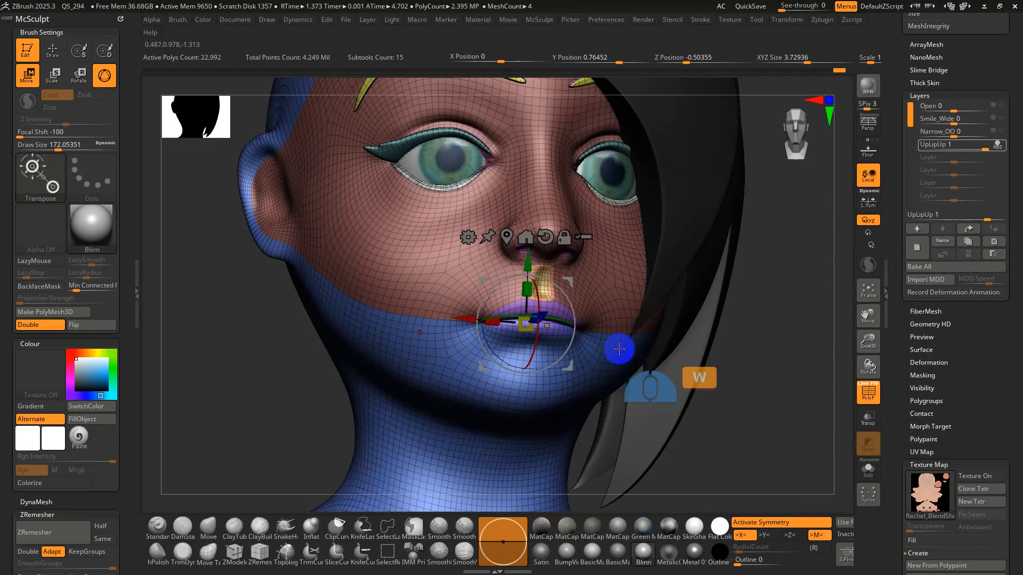
{"action": "left_click", "coordinate": [605, 359], "text": "ctrl"}
{"action": "left_click_drag", "start_coordinate": [783, 366], "coordinate": [762, 411], "text": "ctrl"}
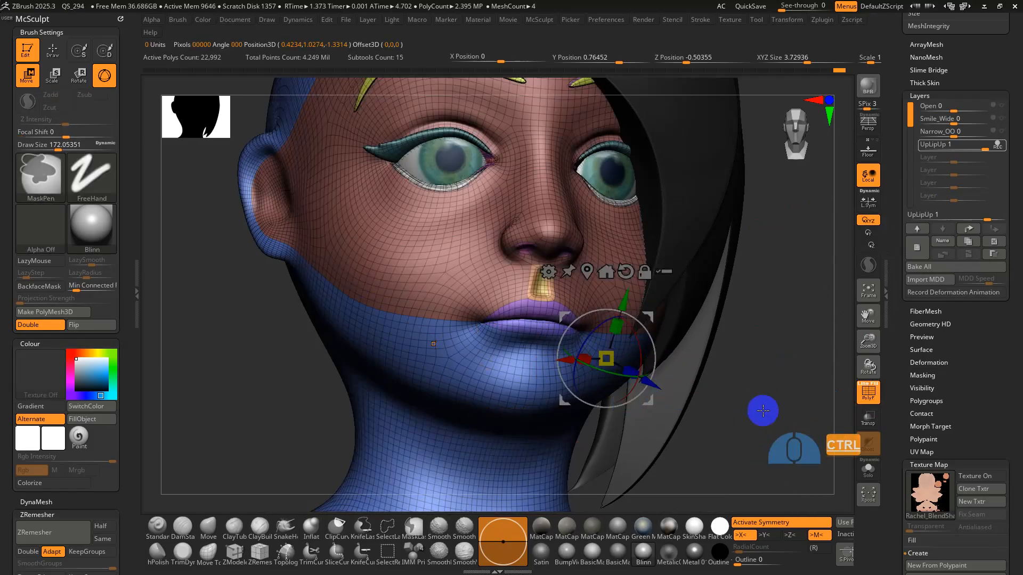
{"action": "key", "text": "q"}
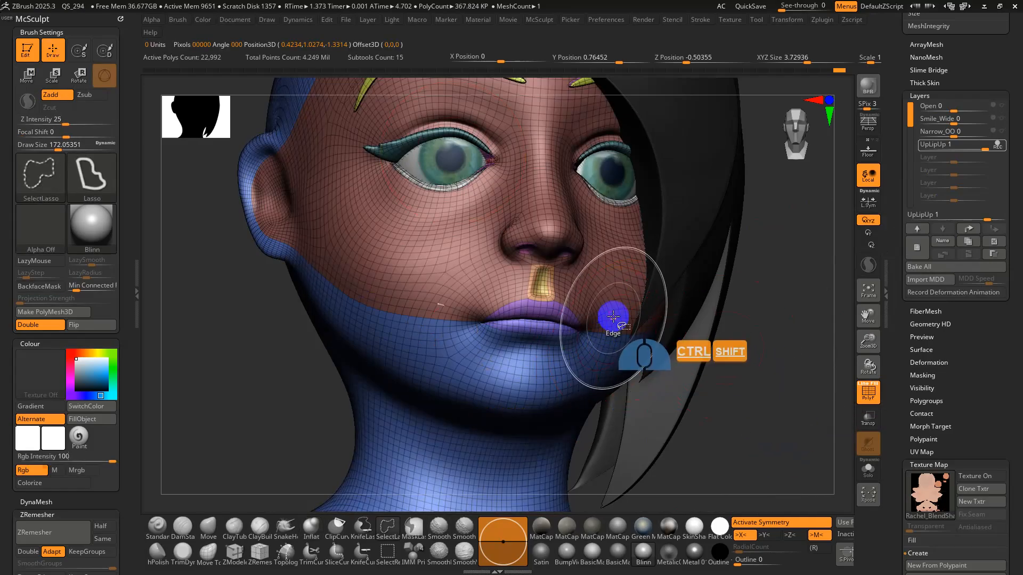
- Mask the head and neck outside the face, philtrum and lip polygroups, restore full visibility and turn off the polygroup wireframe
{"action": "left_click", "coordinate": [613, 317], "text": "ctrl+shift"}
{"action": "left_click", "coordinate": [612, 318], "text": "ctrl+shift"}
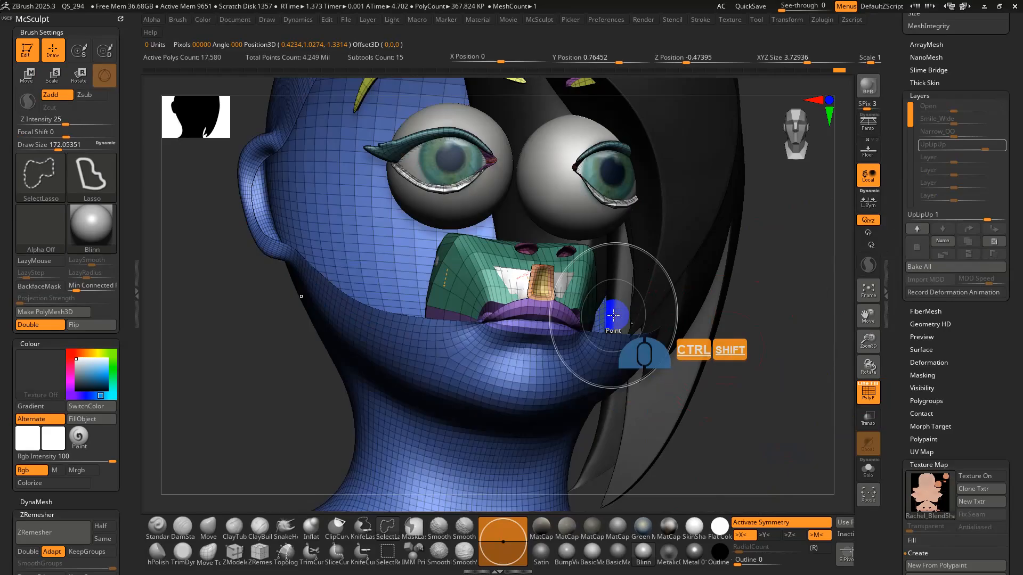
{"action": "left_click", "coordinate": [544, 292], "text": "ctrl+shift"}
{"action": "left_click", "coordinate": [578, 297], "text": "ctrl+shift"}
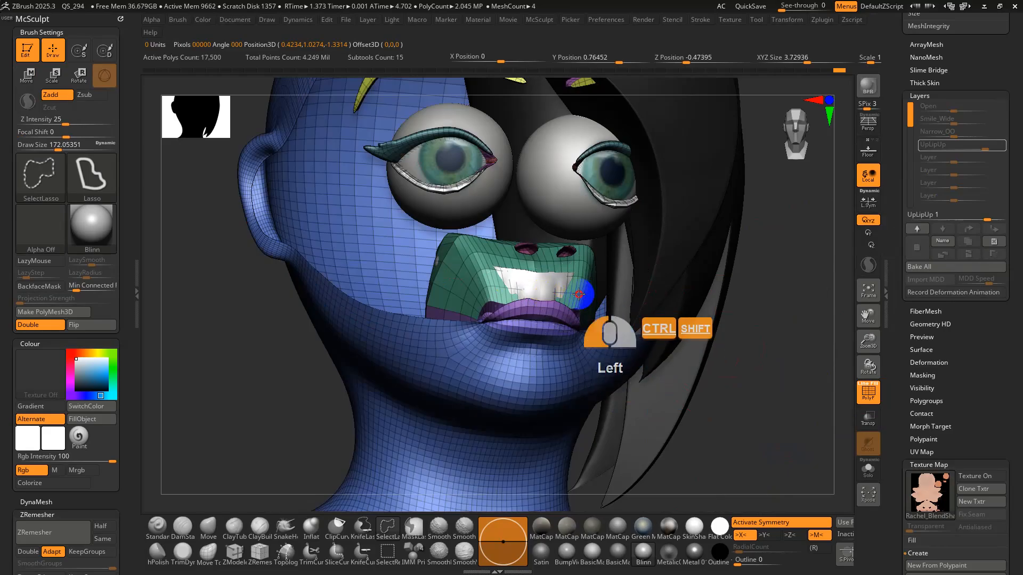
{"action": "left_click", "coordinate": [552, 315], "text": "ctrl+shift"}
{"action": "right_click_drag", "start_coordinate": [600, 323], "coordinate": [759, 433]}
{"action": "left_click", "coordinate": [782, 366], "text": "ctrl+shift"}
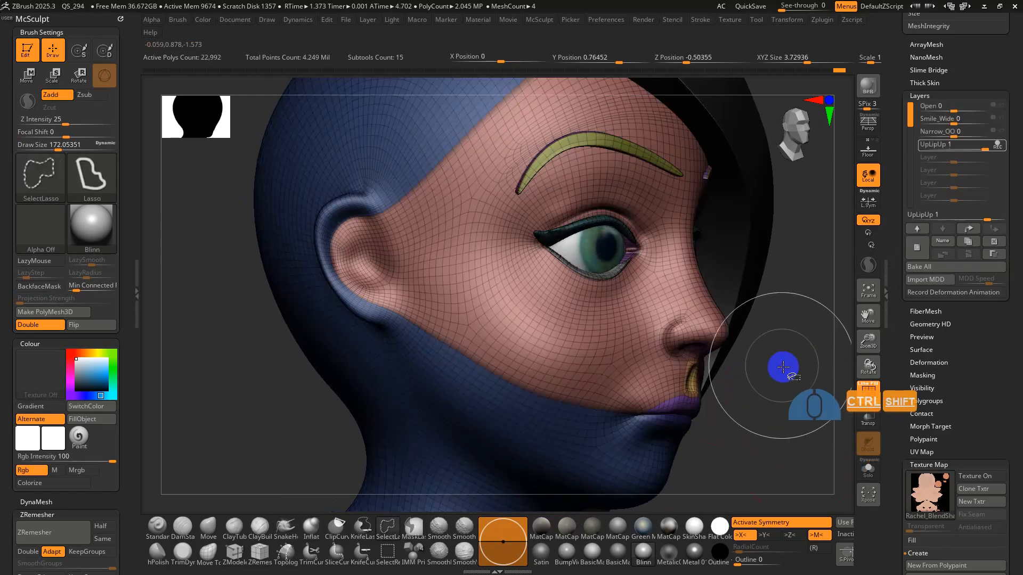
{"action": "mouse_move", "coordinate": [809, 388]}
{"action": "right_mouse_down"}
{"action": "mouse_move", "coordinate": [509, 283]}
{"action": "mouse_move", "coordinate": [536, 293]}
{"action": "mouse_move", "coordinate": [511, 297]}
{"action": "right_mouse_up"}
{"action": "key", "text": "shift+f"}
{"action": "key", "text": "ctrl"}
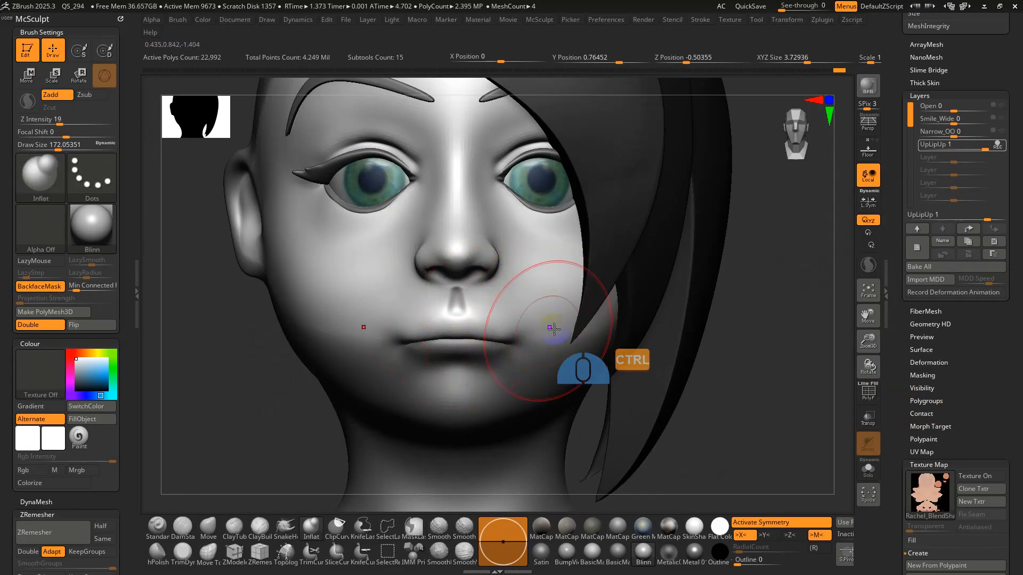
{"action": "right_click_drag", "start_coordinate": [487, 317], "coordinate": [508, 297]}
- Switch to the Stop Staring PDF, review the Upper Lip Up guidance on pages 126 and 127, and return to ZBrush
{"action": "key", "text": "alt+Tab"}
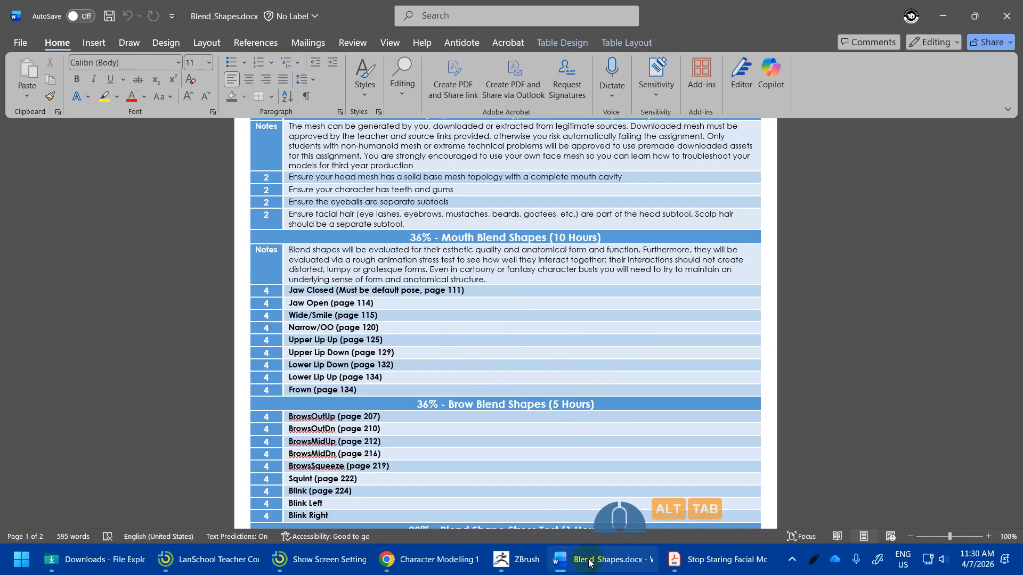
{"action": "left_click", "coordinate": [728, 559]}
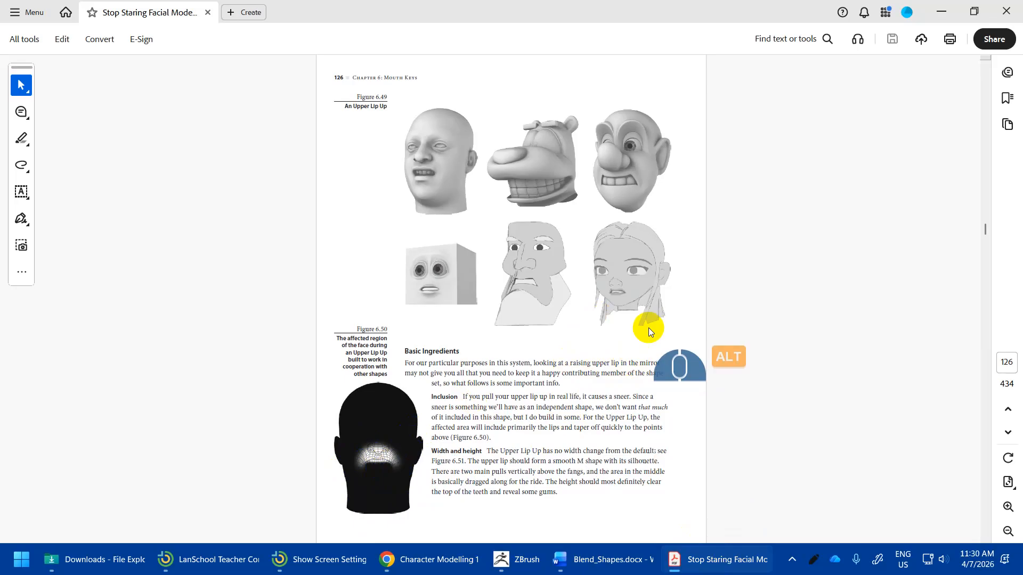
{"action": "scroll", "coordinate": [686, 324], "scroll_direction": "down", "scroll_amount": 3}
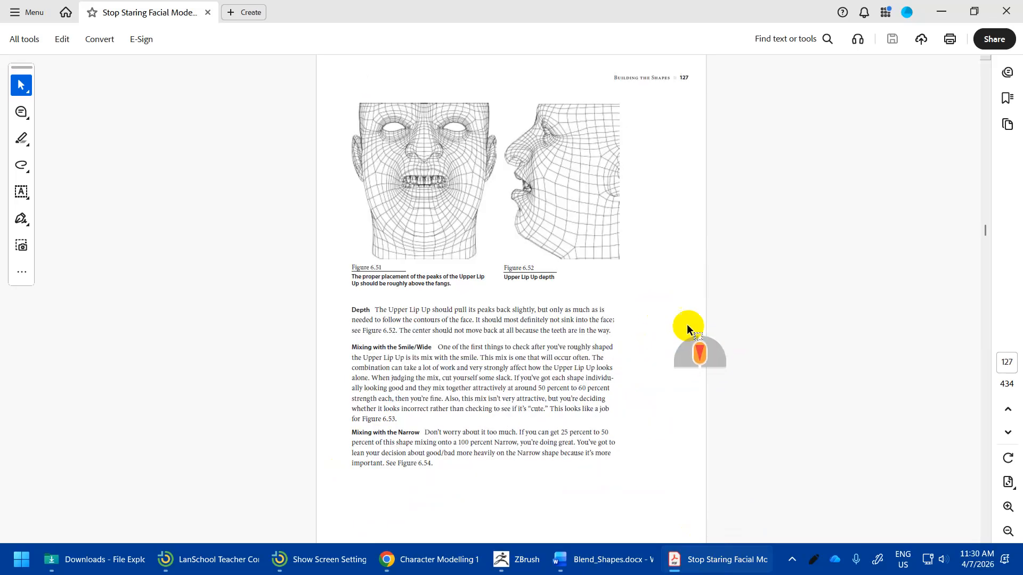
{"action": "key", "text": "alt+Tab"}
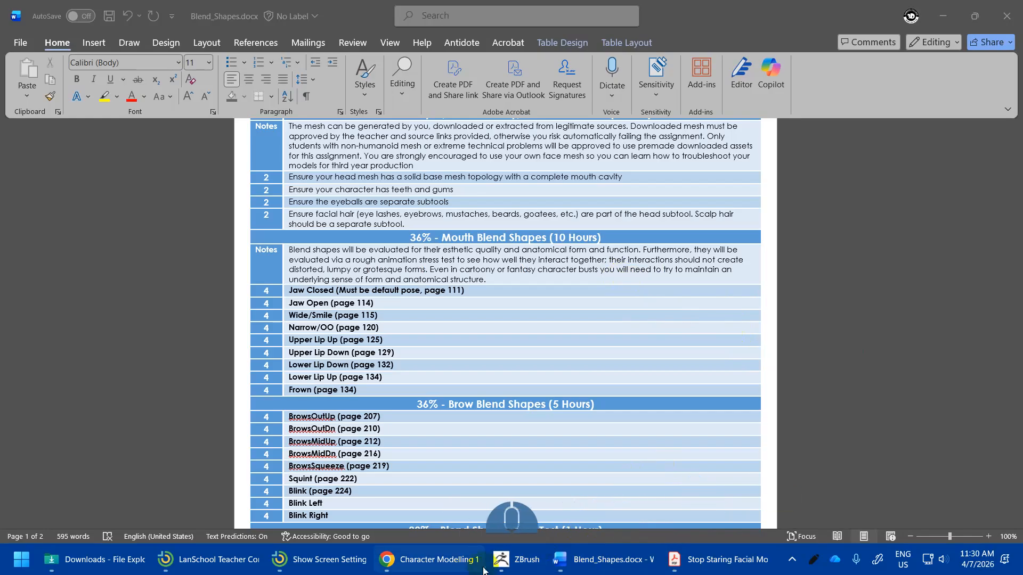
{"action": "left_click", "coordinate": [515, 559]}
- Try pulling the upper lip upward in profile with the Move brush, and undo the stroke
{"action": "left_click_drag", "start_coordinate": [633, 349], "coordinate": [673, 358], "text": "shift"}
{"action": "left_click_drag", "start_coordinate": [568, 318], "coordinate": [584, 381], "text": "alt"}
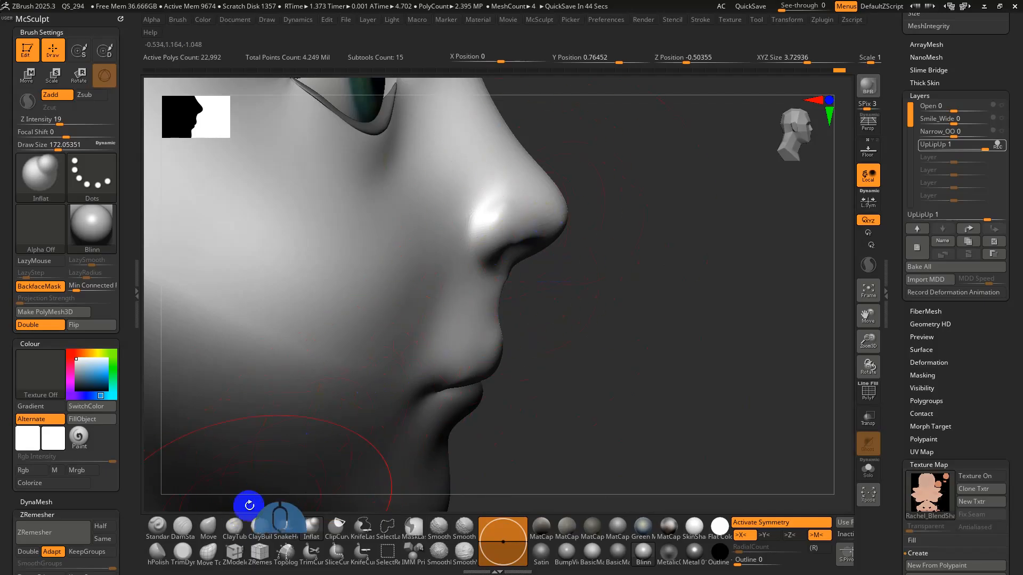
{"action": "left_click", "coordinate": [217, 526]}
{"action": "mouse_move", "coordinate": [492, 365]}
{"action": "left_mouse_down"}
{"action": "mouse_move", "coordinate": [498, 332]}
{"action": "mouse_move", "coordinate": [516, 315]}
{"action": "mouse_move", "coordinate": [504, 334]}
{"action": "left_mouse_up"}
{"action": "key", "text": "ctrl+z"}
{"action": "key", "text": "s"}
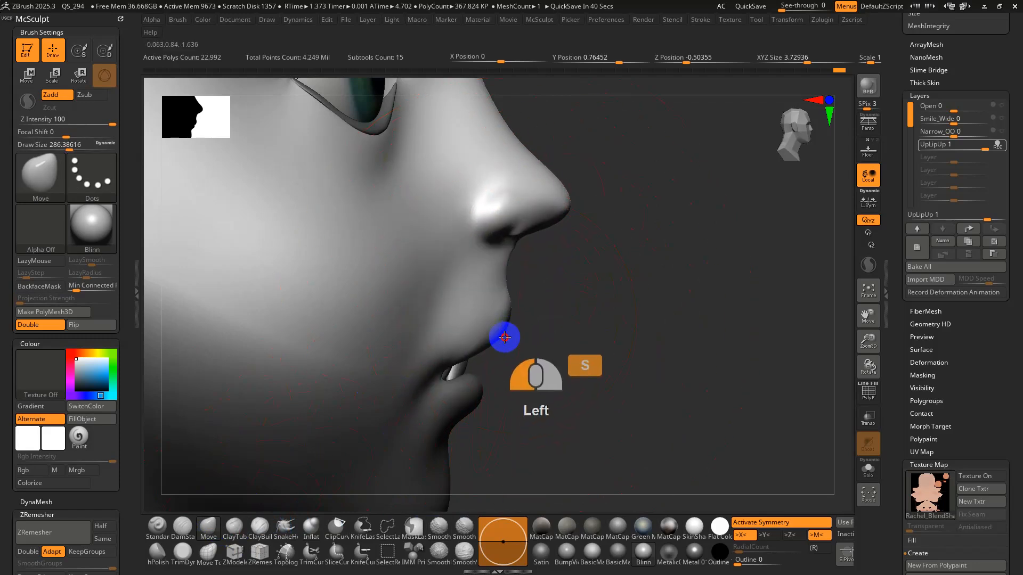
{"action": "key", "text": "ctrl+z"}
- Try a smaller upward pull on the upper lip, inspect it from below and undo it
{"action": "key", "text": "shift+f"}
{"action": "key", "text": "shift+f"}
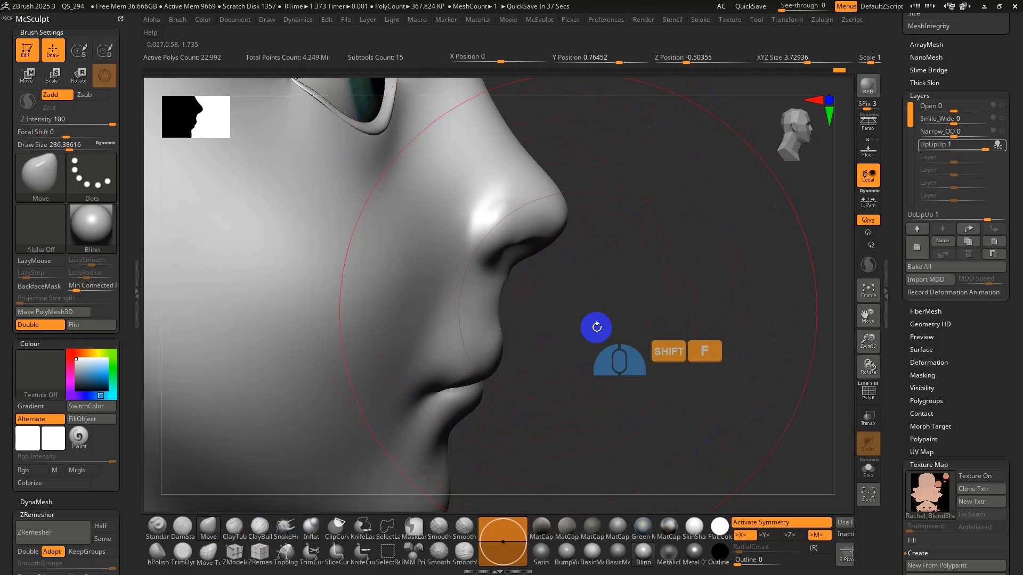
{"action": "key", "text": "ctrl+z"}
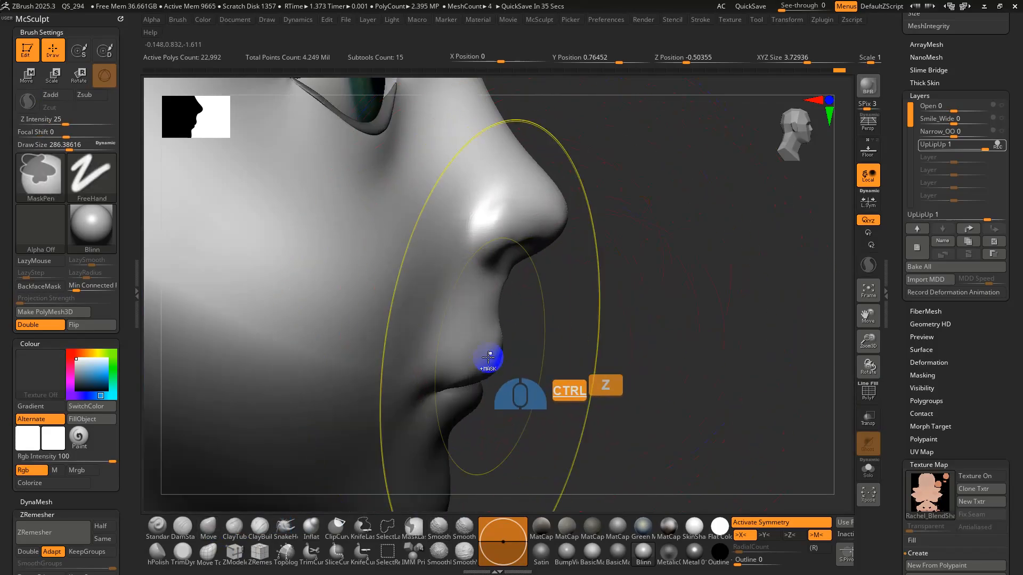
{"action": "left_click_drag", "start_coordinate": [484, 358], "coordinate": [484, 345]}
{"action": "right_click_drag", "start_coordinate": [539, 324], "coordinate": [589, 304]}
{"action": "key", "text": "shift+f"}
{"action": "key", "text": "shift+f"}
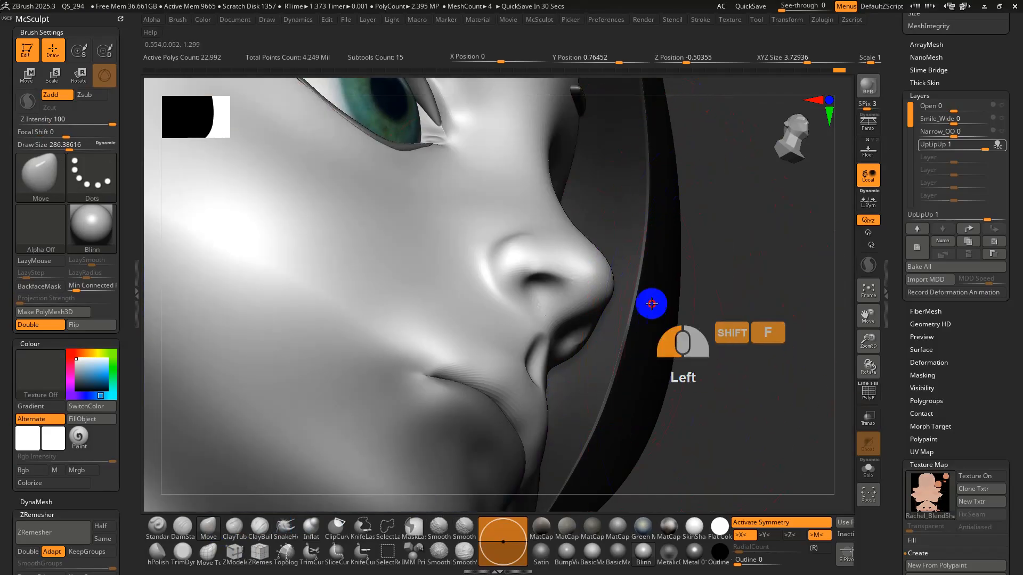
{"action": "mouse_move", "coordinate": [728, 318]}
{"action": "left_mouse_down"}
{"action": "mouse_move", "coordinate": [755, 235]}
{"action": "mouse_move", "coordinate": [710, 230]}
{"action": "left_mouse_up"}
{"action": "key", "text": "ctrl+z"}
- Reduce the draw size to about 140 and reset all sculpting brushes to their defaults
{"action": "key", "text": "s"}
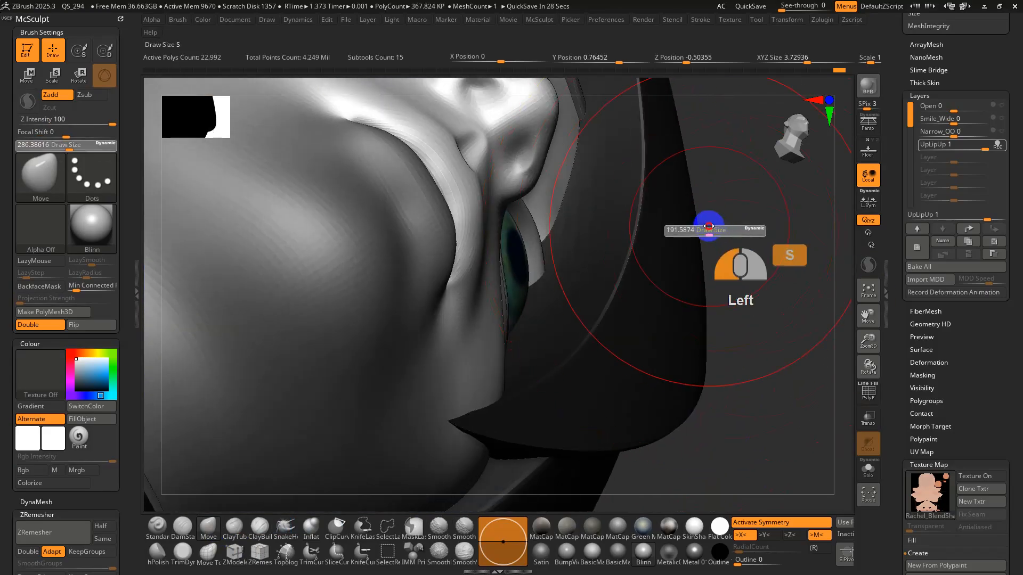
{"action": "right_click_drag", "start_coordinate": [710, 231], "coordinate": [758, 411], "text": "alt"}
{"action": "key", "text": "s"}
{"action": "left_click_drag", "start_coordinate": [567, 260], "coordinate": [563, 260]}
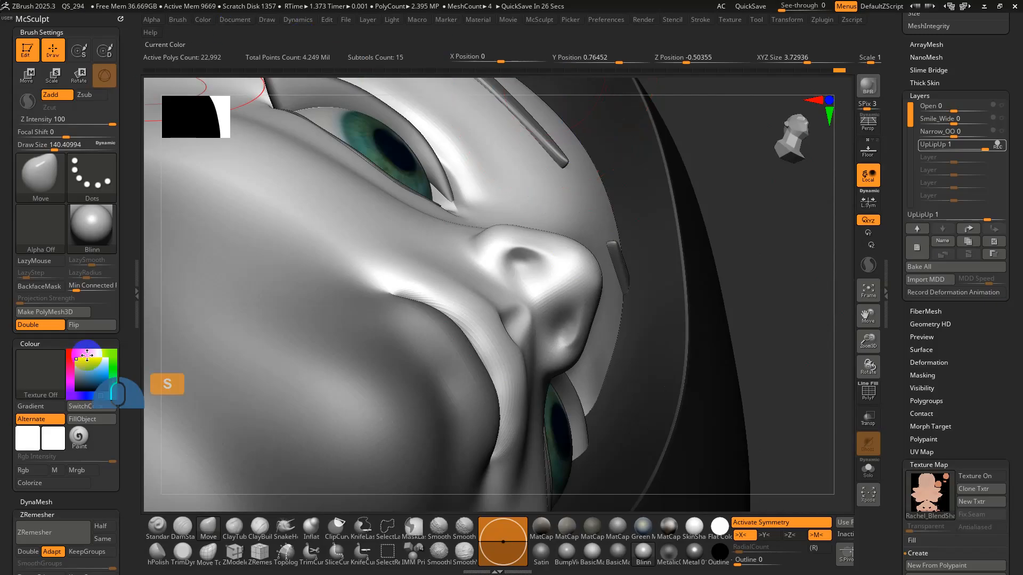
{"action": "left_click", "coordinate": [43, 174]}
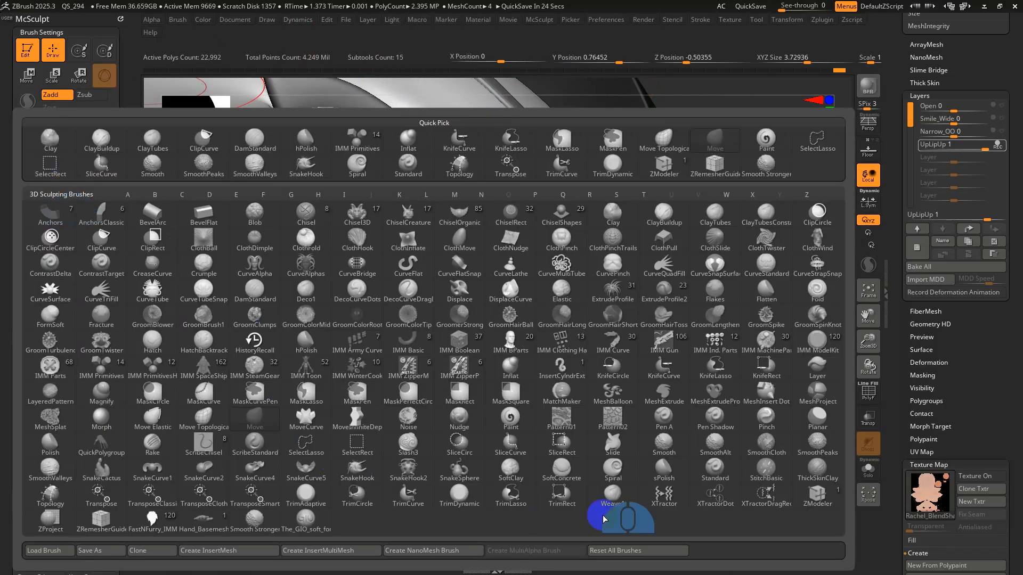
{"action": "left_click", "coordinate": [634, 552]}
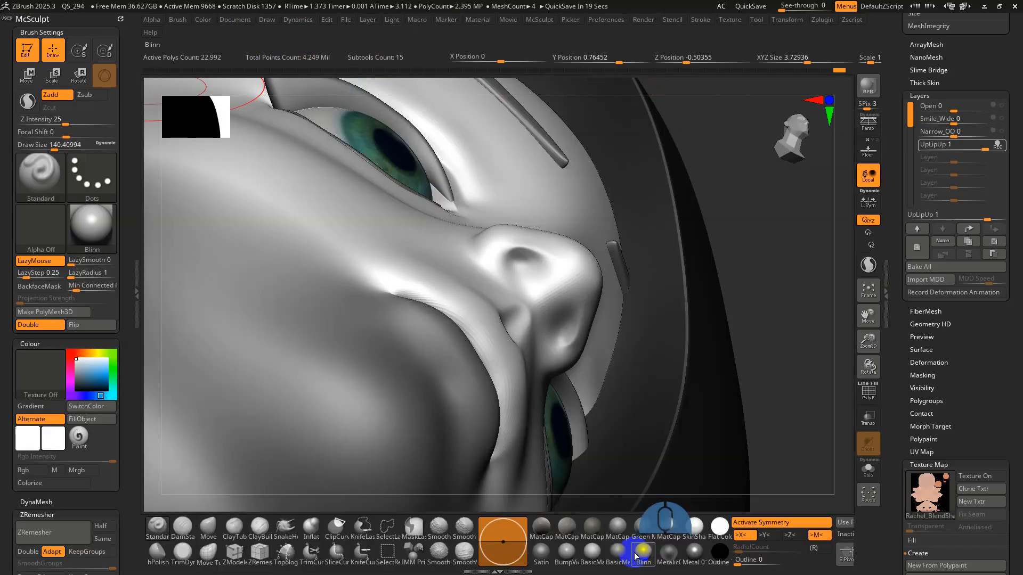
- Set the draw size to about 212 in profile view and choose the Move brush
{"action": "right_click_drag", "start_coordinate": [545, 266], "coordinate": [600, 426]}
{"action": "right_click_drag", "start_coordinate": [555, 334], "coordinate": [566, 361], "text": "alt"}
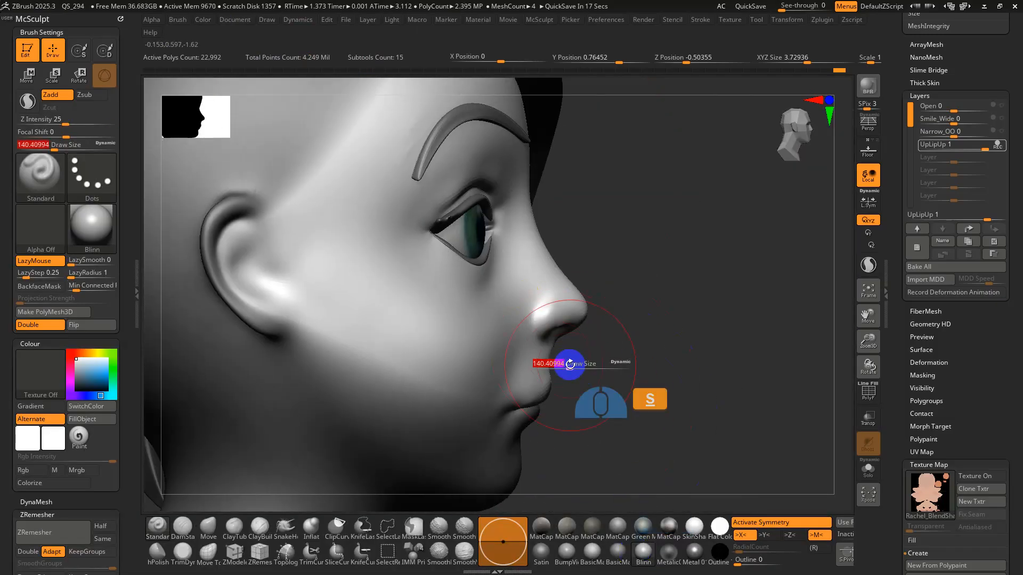
{"action": "key", "text": "s"}
{"action": "left_click_drag", "start_coordinate": [566, 363], "coordinate": [577, 365]}
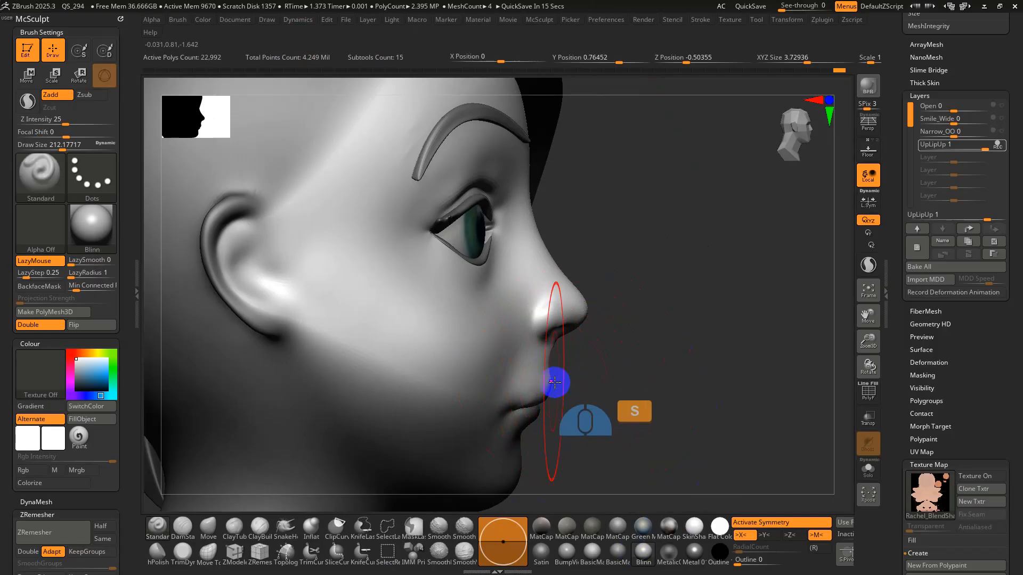
{"action": "left_click", "coordinate": [207, 529]}
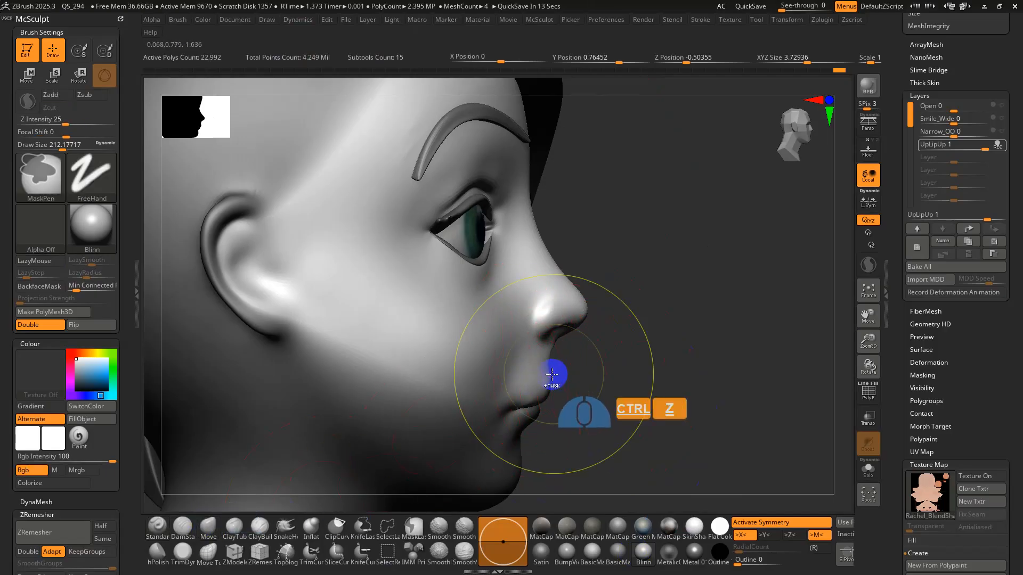
- Try lifting the upper lip in profile with the Move brush at intensity 51, undo it and abort the auto-save
{"action": "key", "text": "ctrl+z"}
{"action": "key", "text": "ctrl+z"}
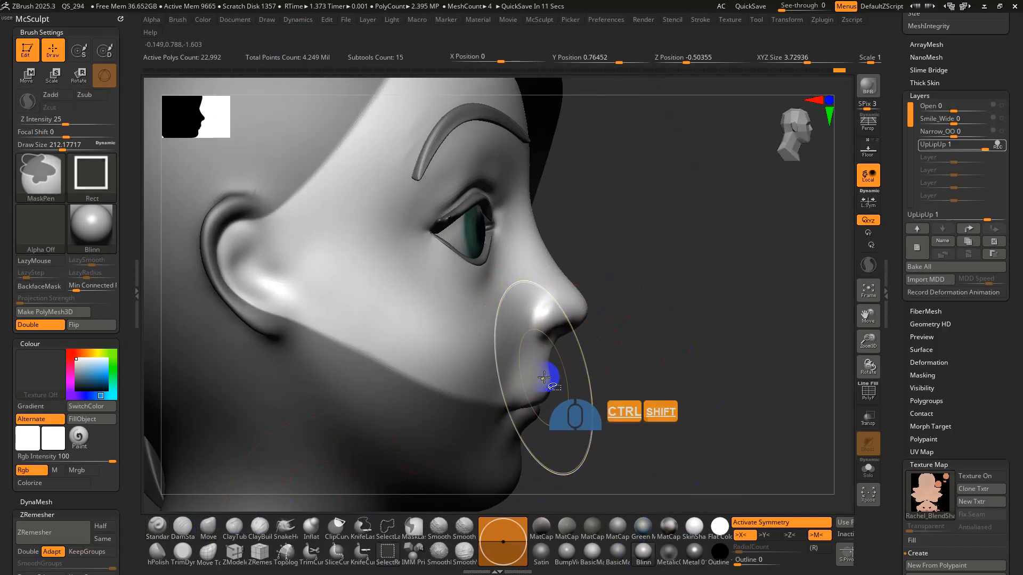
{"action": "key", "text": "ctrl+shift+z"}
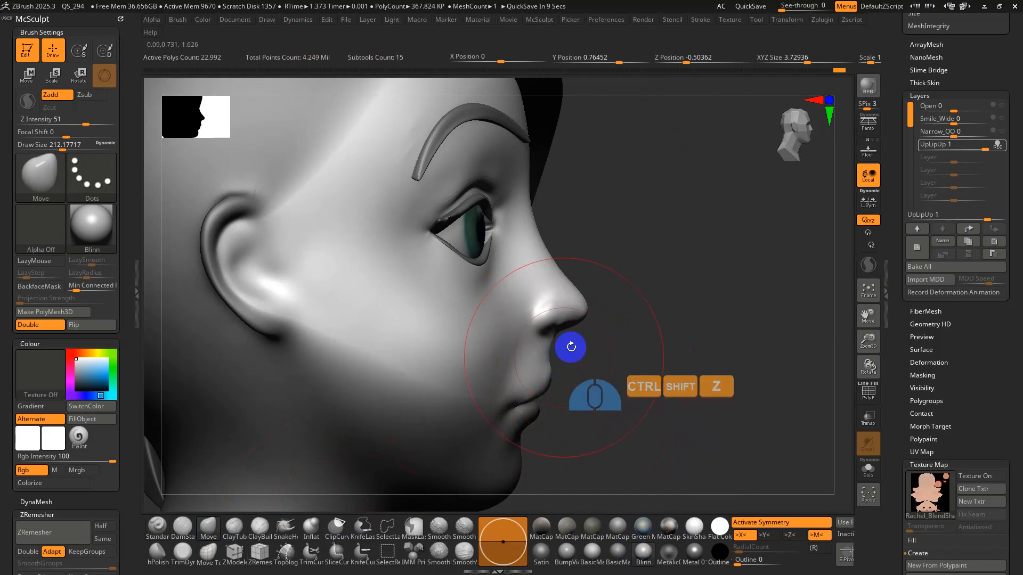
{"action": "right_click_drag", "start_coordinate": [571, 347], "coordinate": [569, 337]}
{"action": "right_click_drag", "start_coordinate": [638, 339], "coordinate": [639, 345], "text": "shift"}
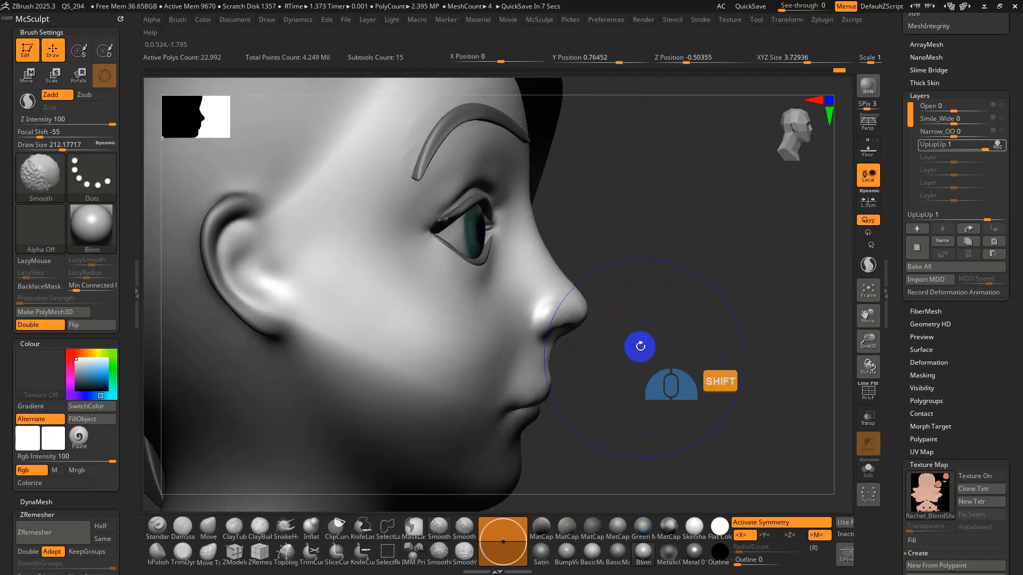
{"action": "left_click_drag", "start_coordinate": [632, 294], "coordinate": [539, 298], "text": "ctrl+alt+shift"}
{"action": "left_click_drag", "start_coordinate": [536, 360], "coordinate": [536, 359], "text": "ctrl+alt+shift"}
{"action": "mouse_move", "coordinate": [662, 270]}
{"action": "left_mouse_down", "text": "ctrl+alt"}
{"action": "mouse_move", "coordinate": [533, 343]}
{"action": "mouse_move", "coordinate": [487, 348]}
{"action": "left_mouse_up", "text": "ctrl+alt"}
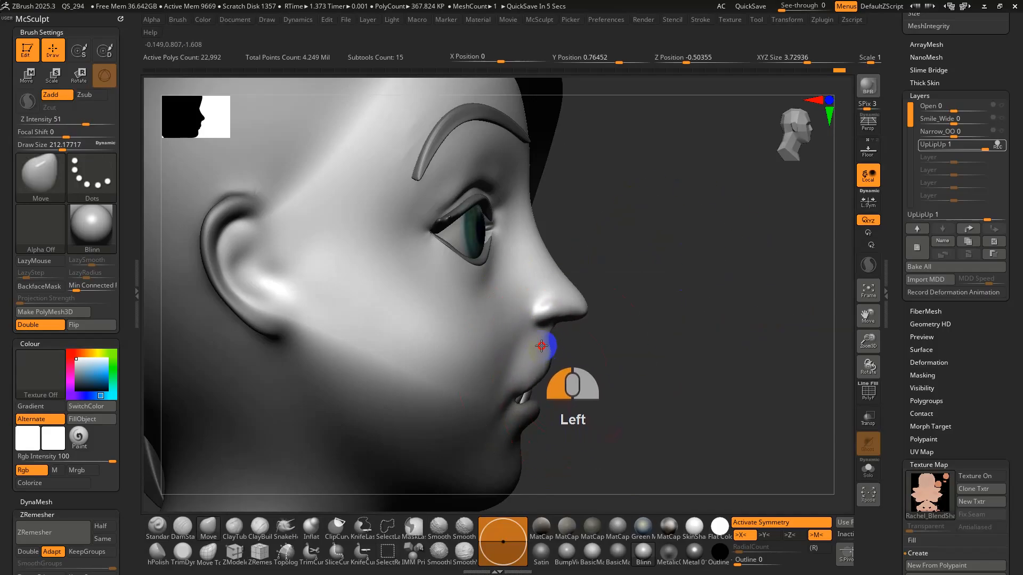
{"action": "key", "text": "ctrl+z"}
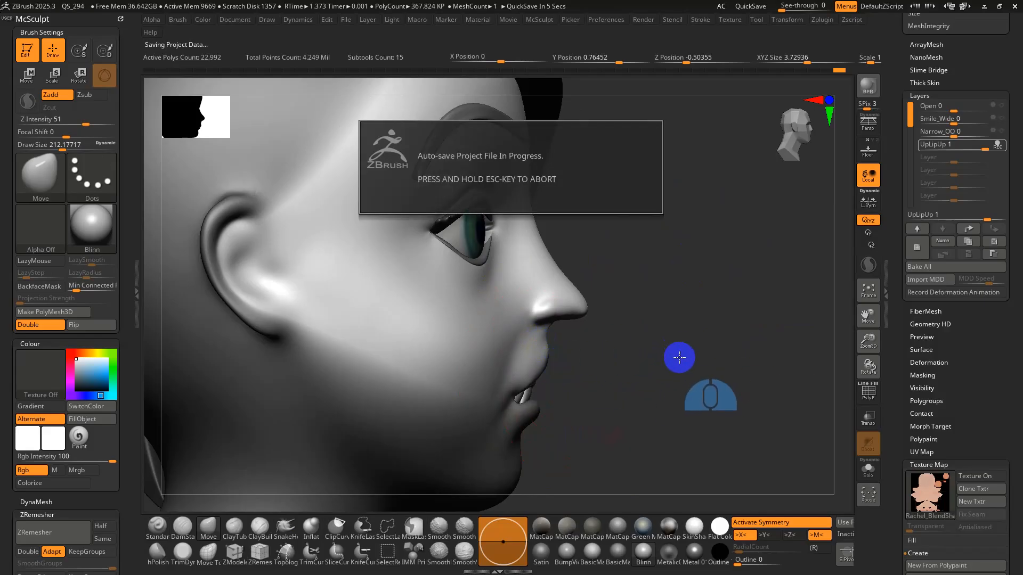
{"action": "key", "text": "Escape"}
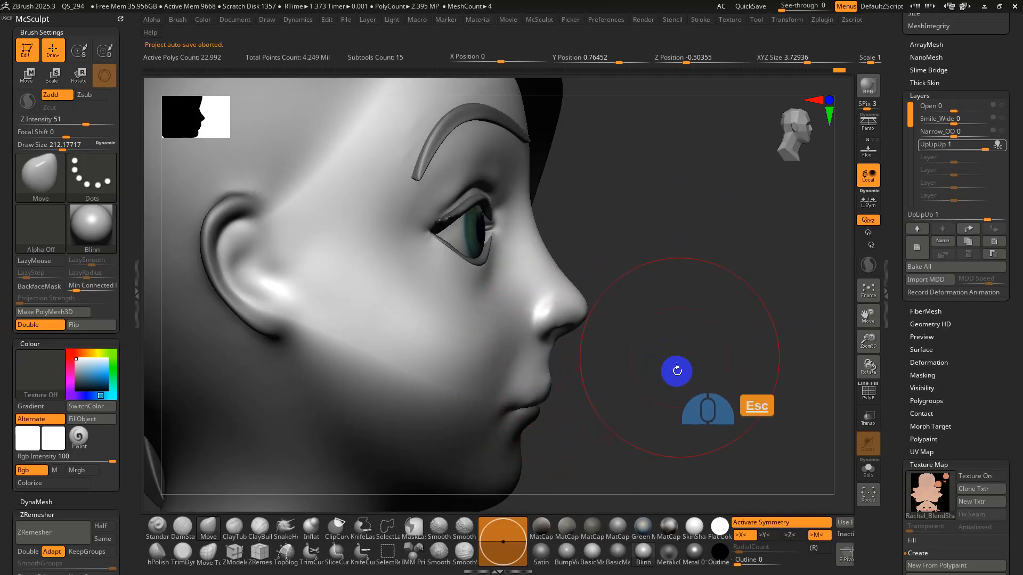
- Raise the upper lip to expose the teeth, refining its shape from the front with a draw size of about 149
{"action": "left_click_drag", "start_coordinate": [676, 370], "coordinate": [710, 377]}
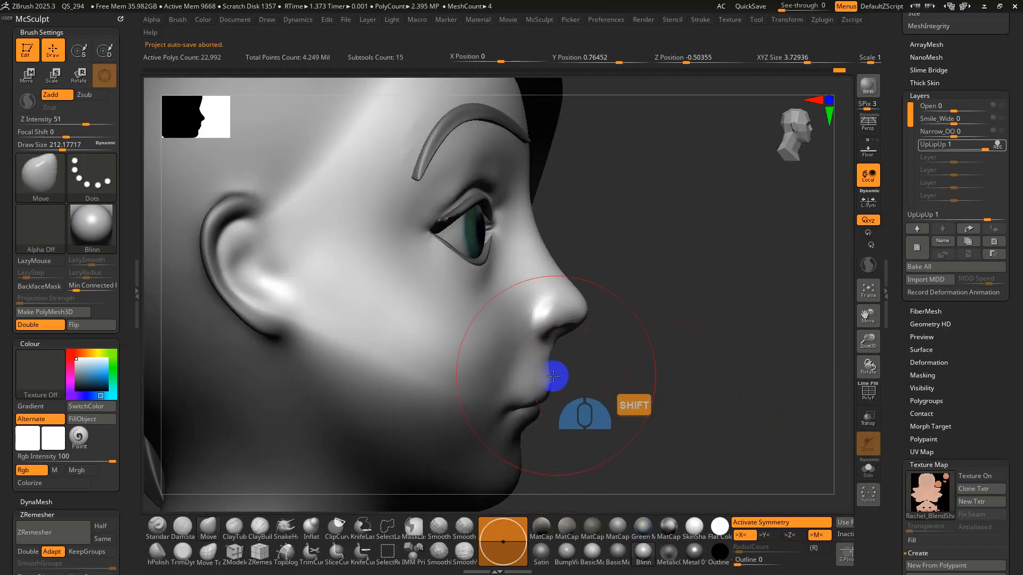
{"action": "left_click_drag", "start_coordinate": [555, 376], "coordinate": [563, 387], "text": "shift"}
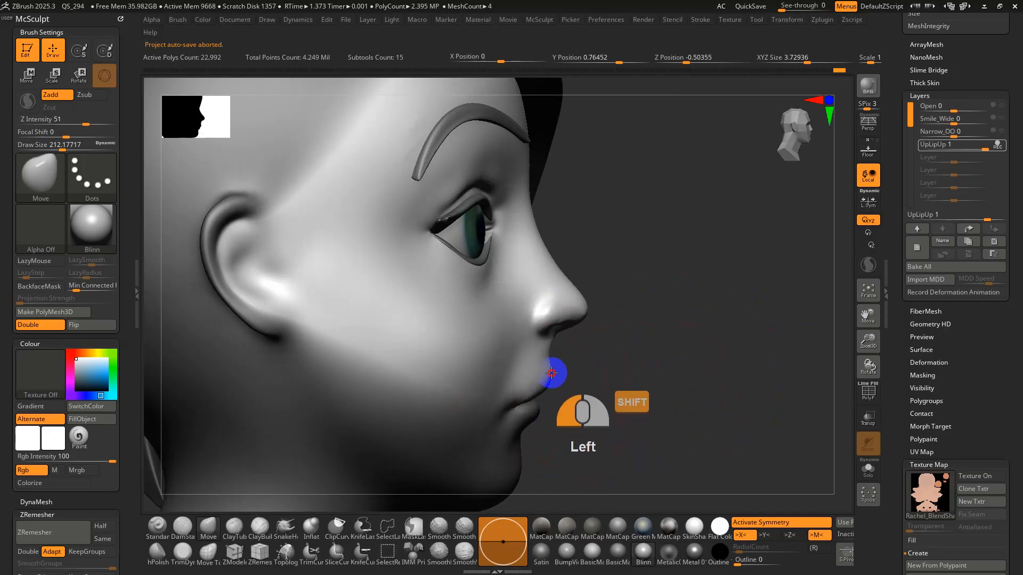
{"action": "mouse_move", "coordinate": [551, 366]}
{"action": "right_mouse_down", "text": "shift"}
{"action": "mouse_move", "coordinate": [571, 388]}
{"action": "mouse_move", "coordinate": [548, 355]}
{"action": "right_mouse_up", "text": "shift"}
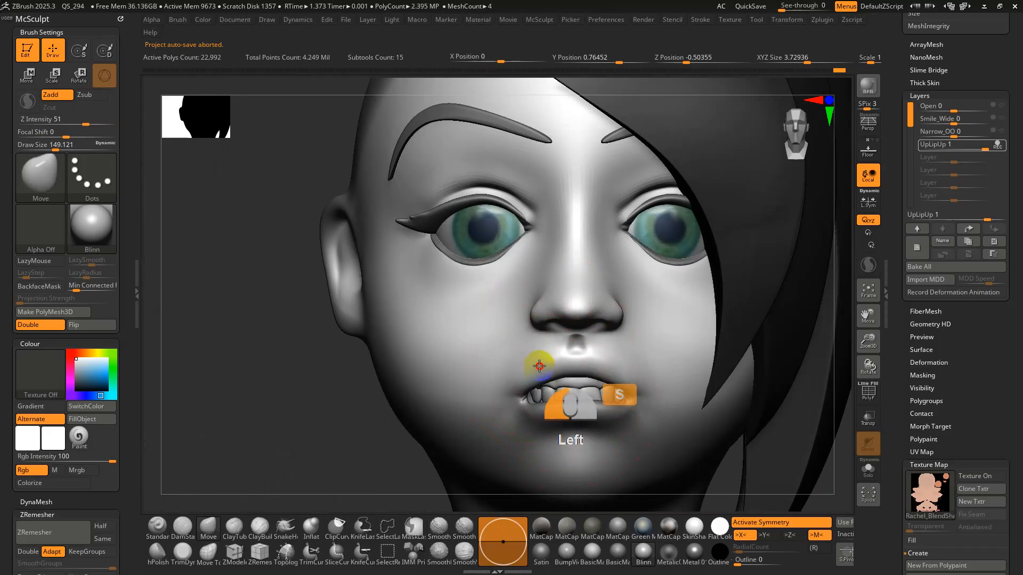
{"action": "right_click_drag", "start_coordinate": [539, 365], "coordinate": [738, 381], "text": "shift"}
{"action": "left_click", "coordinate": [578, 366], "text": "shift"}
- Select the Teeth1 subtool and set its JawOpen layer intensity to 0
{"action": "mouse_move", "coordinate": [738, 381]}
{"action": "right_mouse_down", "text": "alt"}
{"action": "mouse_move", "coordinate": [568, 366]}
{"action": "mouse_move", "coordinate": [572, 346]}
{"action": "mouse_move", "coordinate": [560, 376]}
{"action": "right_mouse_up", "text": "alt"}
{"action": "right_click_drag", "start_coordinate": [635, 376], "coordinate": [594, 312], "text": "alt"}
{"action": "key", "text": "w"}
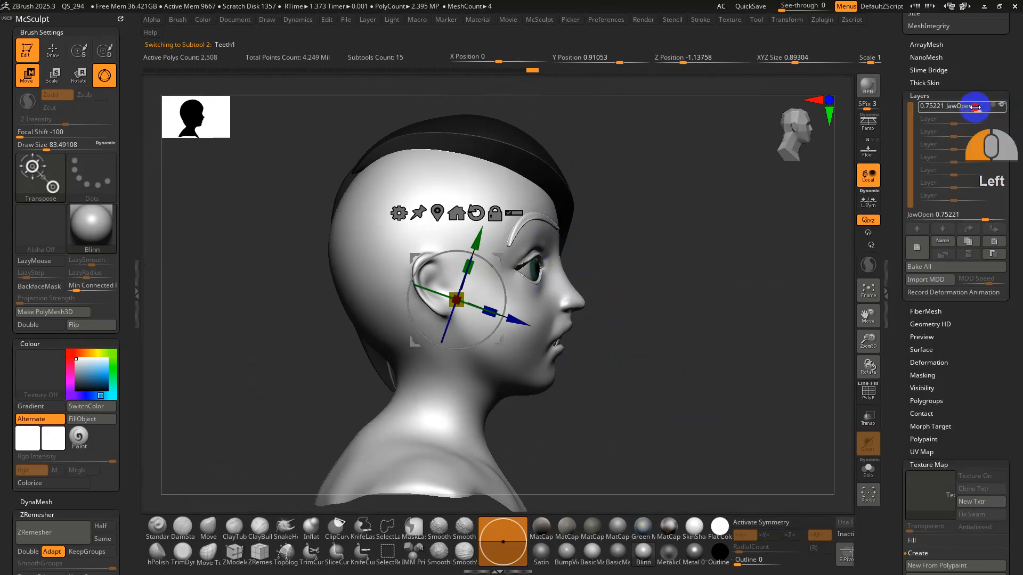
{"action": "left_click_drag", "start_coordinate": [953, 106], "coordinate": [951, 107]}
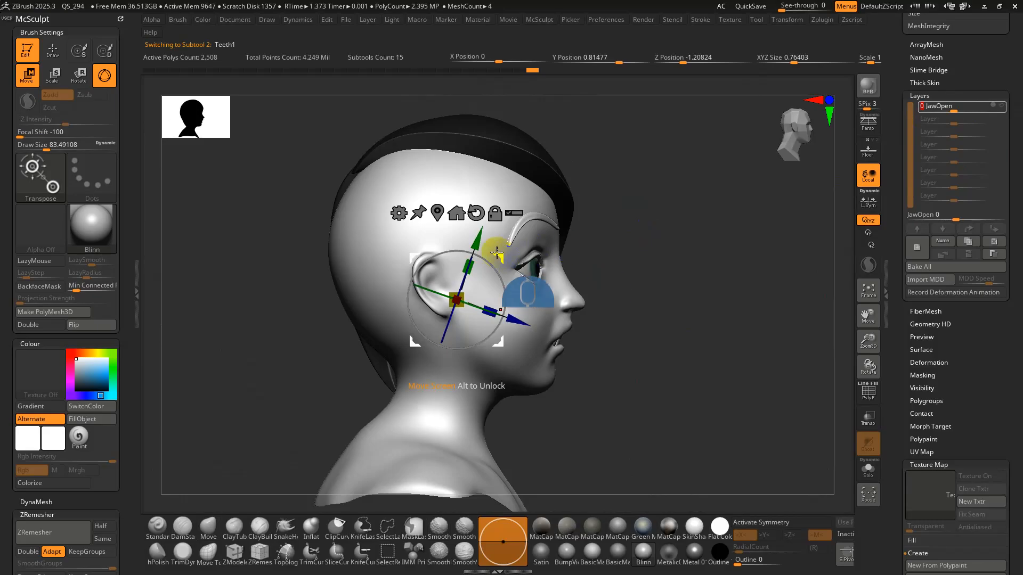
- Reset the gizmo's orientation and move the teeth up to a Y position of about 0.744
{"action": "left_click", "coordinate": [476, 212], "text": "alt"}
{"action": "left_click_drag", "start_coordinate": [457, 237], "coordinate": [457, 229], "text": "alt"}
{"action": "right_click_drag", "start_coordinate": [623, 291], "coordinate": [602, 290]}
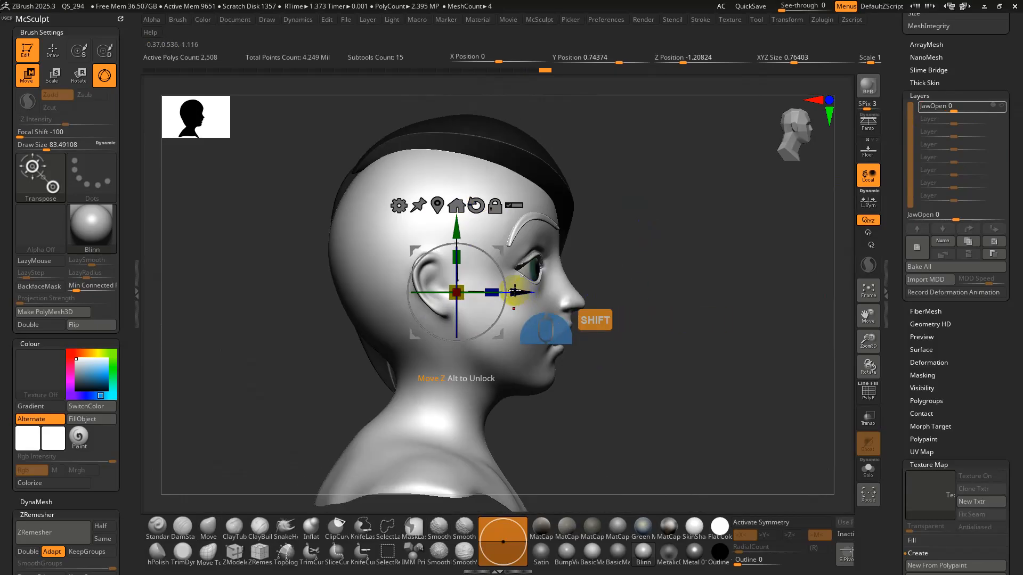
- Move the teeth back inside the mouth to a Z position of about -1.234, checking the fit at the lips
{"action": "left_click_drag", "start_coordinate": [520, 291], "coordinate": [524, 290]}
{"action": "left_click_drag", "start_coordinate": [710, 357], "coordinate": [683, 355]}
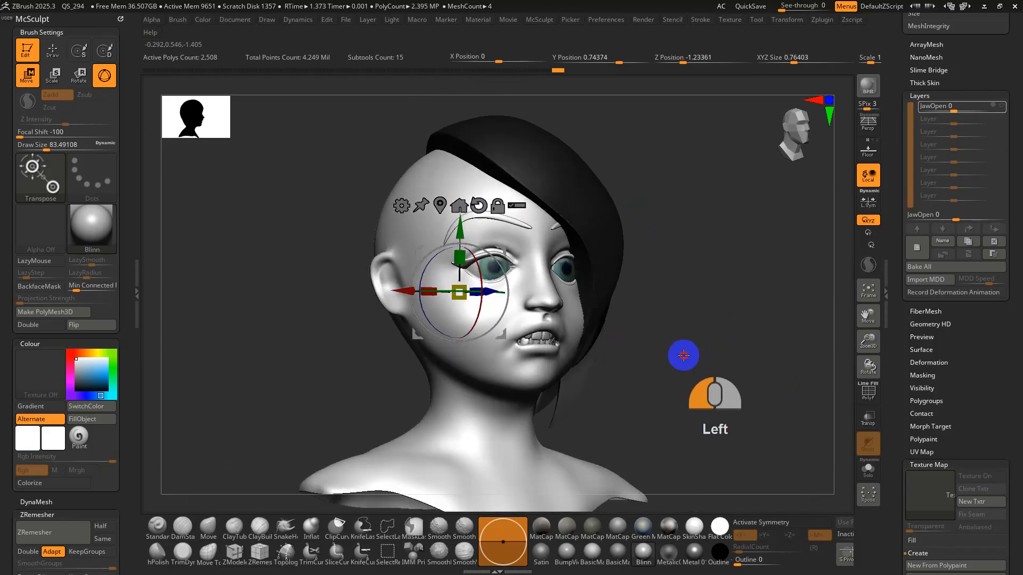
{"action": "right_click_drag", "start_coordinate": [683, 356], "coordinate": [669, 453], "text": "alt"}
{"action": "right_click_drag", "start_coordinate": [639, 358], "coordinate": [553, 362], "text": "alt"}
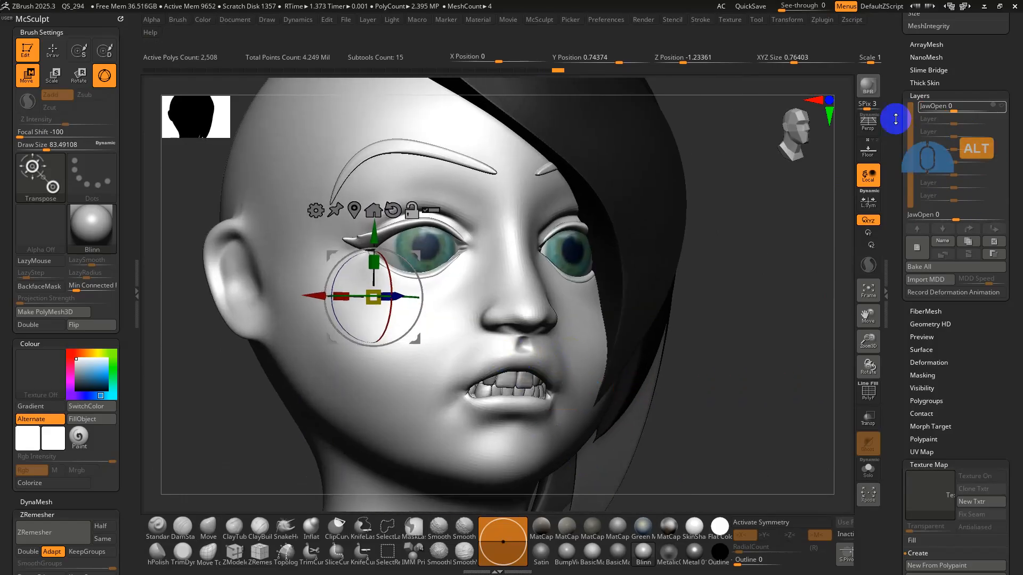
- Select the head subtool, make its UpLipUp layer recordable at intensity 1, and return to Draw mode with Colorize off
{"action": "left_click", "coordinate": [585, 318], "text": "alt"}
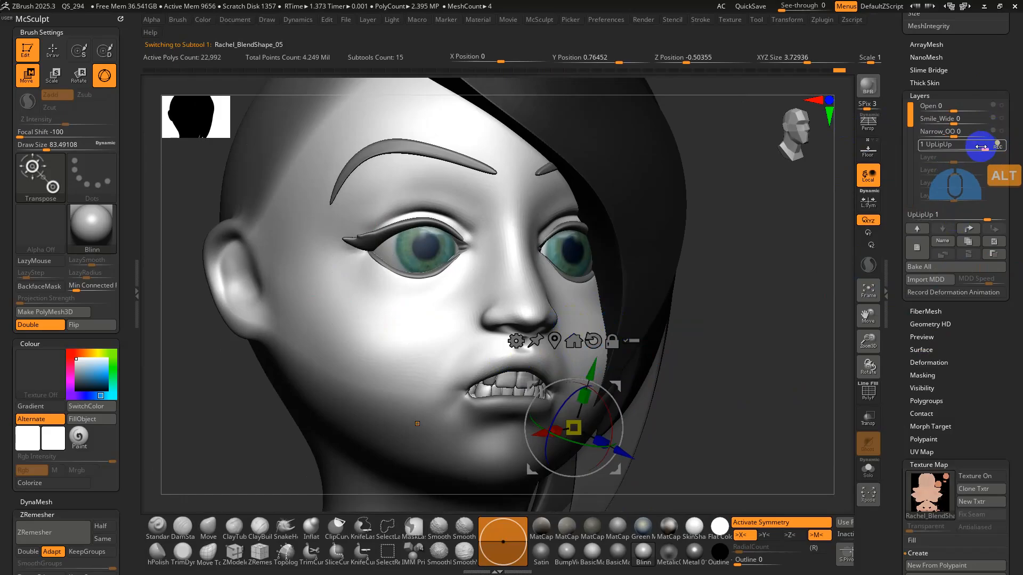
{"action": "left_click_drag", "start_coordinate": [954, 146], "coordinate": [988, 145]}
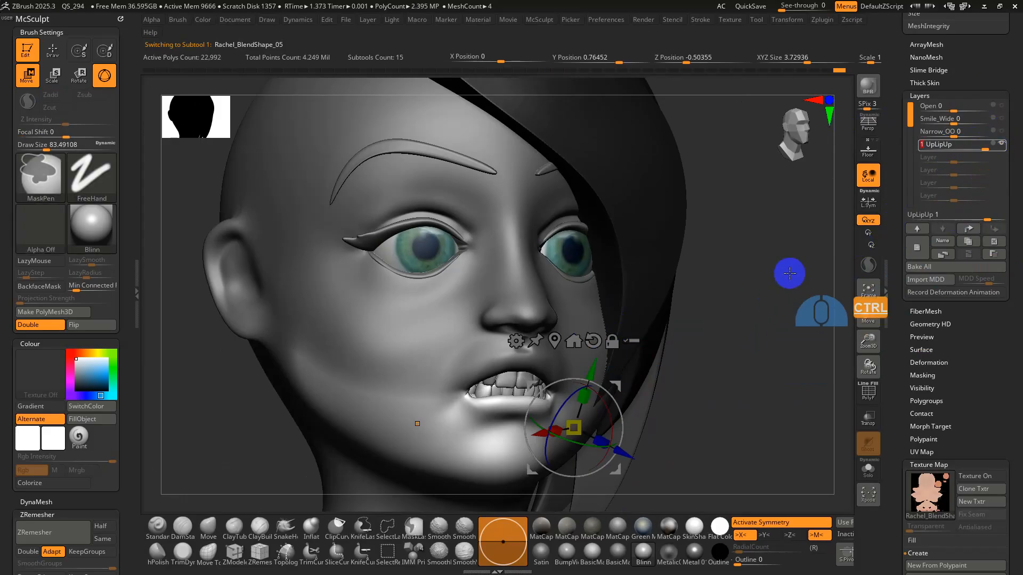
{"action": "left_click_drag", "start_coordinate": [981, 148], "coordinate": [989, 149]}
{"action": "left_click", "coordinate": [992, 144]}
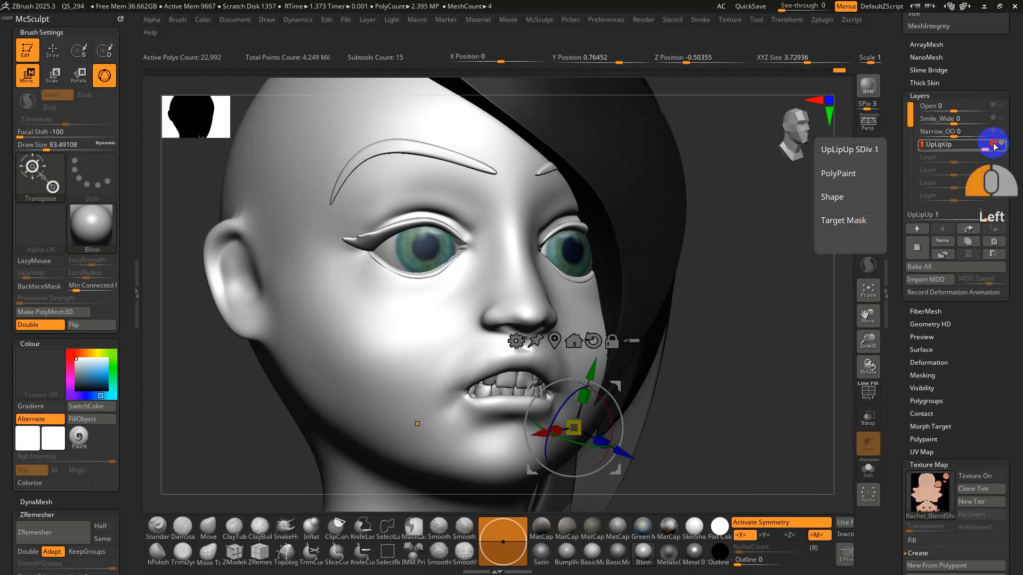
{"action": "left_click", "coordinate": [64, 484]}
{"action": "key", "text": "q"}
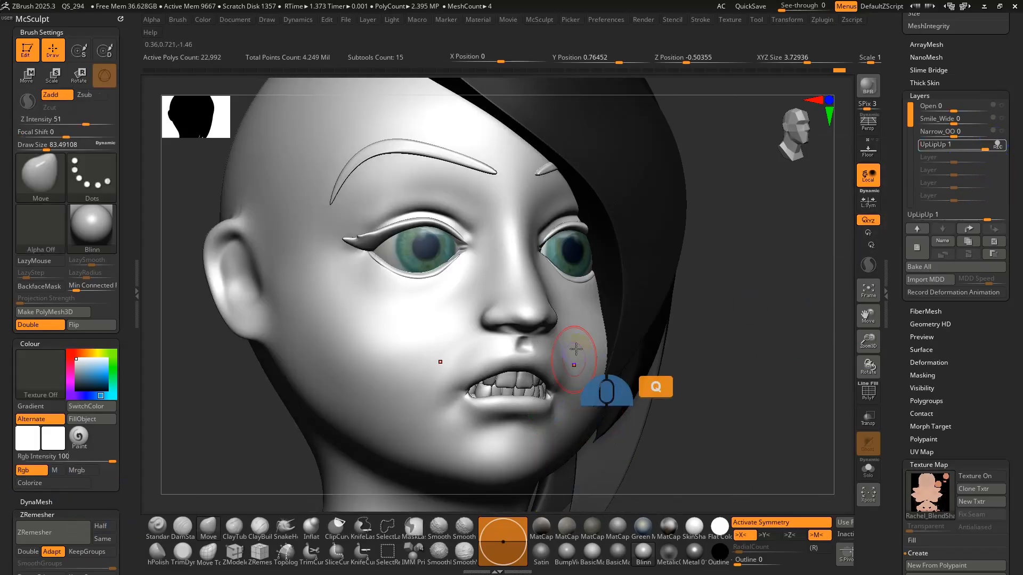
- Undo the last Move stroke on the upper lip and set the draw size to about 116
{"action": "mouse_move", "coordinate": [597, 356]}
{"action": "right_mouse_down"}
{"action": "mouse_move", "coordinate": [516, 253]}
{"action": "mouse_move", "coordinate": [524, 341]}
{"action": "mouse_move", "coordinate": [587, 360]}
{"action": "right_mouse_up"}
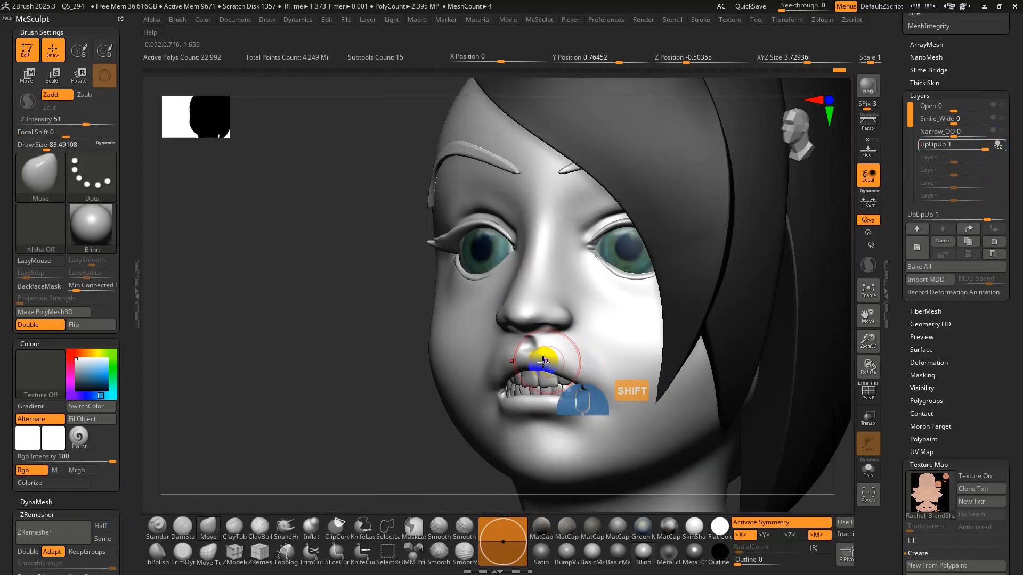
{"action": "right_click_drag", "start_coordinate": [498, 376], "coordinate": [548, 372]}
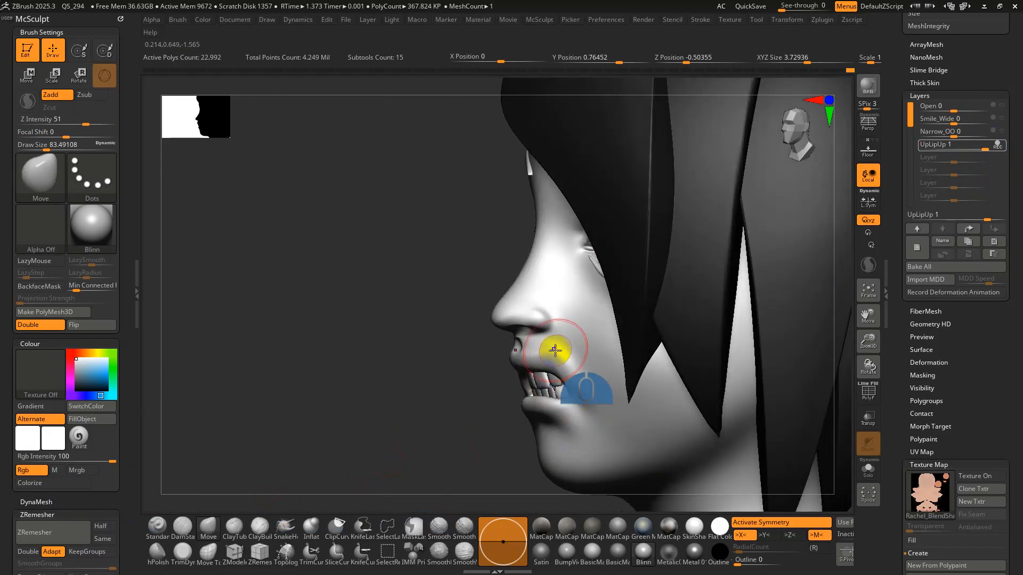
{"action": "key", "text": "ctrl+z"}
{"action": "key", "text": "s"}
{"action": "left_click_drag", "start_coordinate": [550, 376], "coordinate": [555, 377]}
- Show the head's wireframe and texture with Colorize off, and choose the Move Topological brush
{"action": "key", "text": "shift+f"}
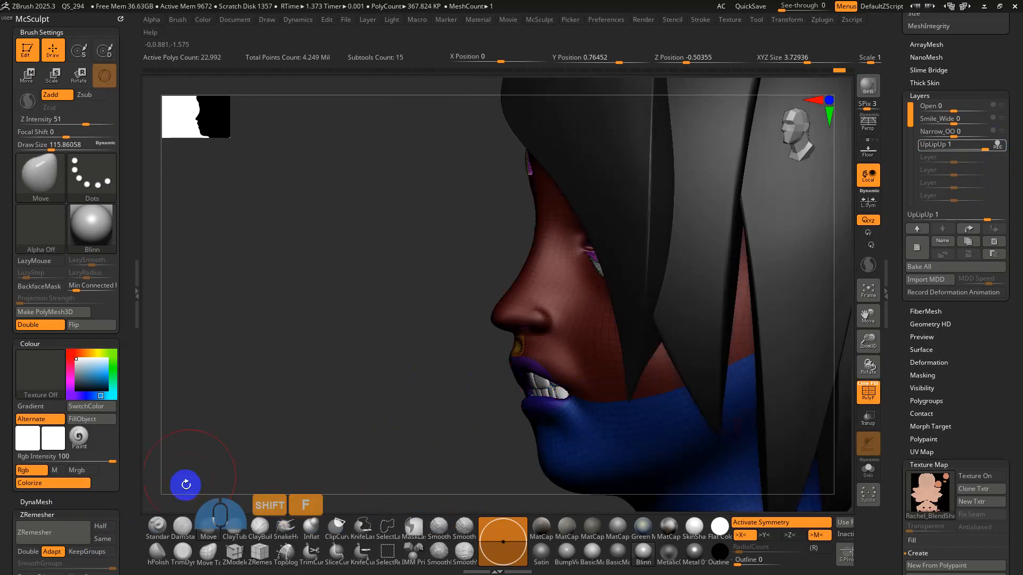
{"action": "left_click", "coordinate": [63, 483]}
{"action": "left_click", "coordinate": [994, 478]}
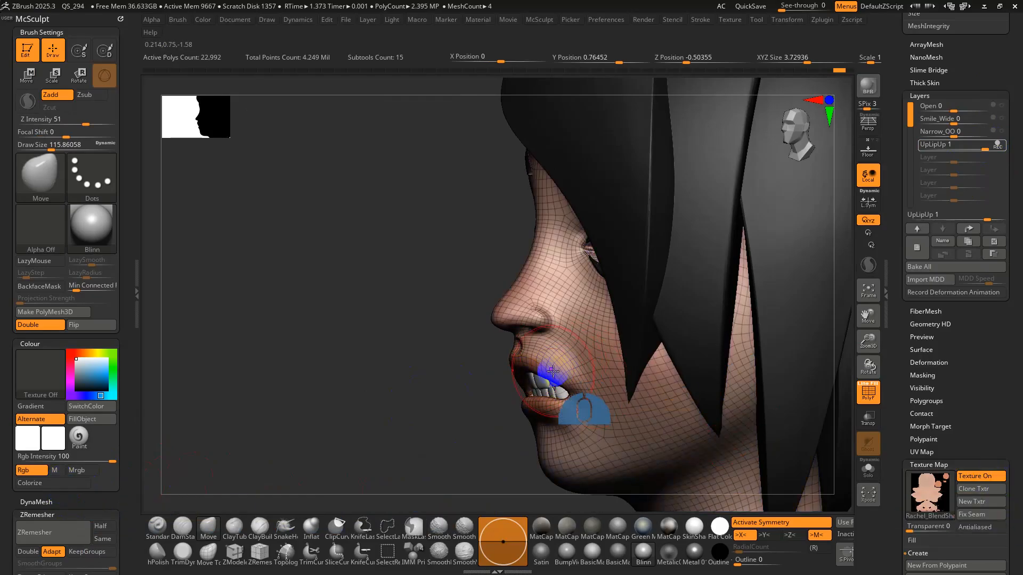
{"action": "left_click", "coordinate": [207, 553]}
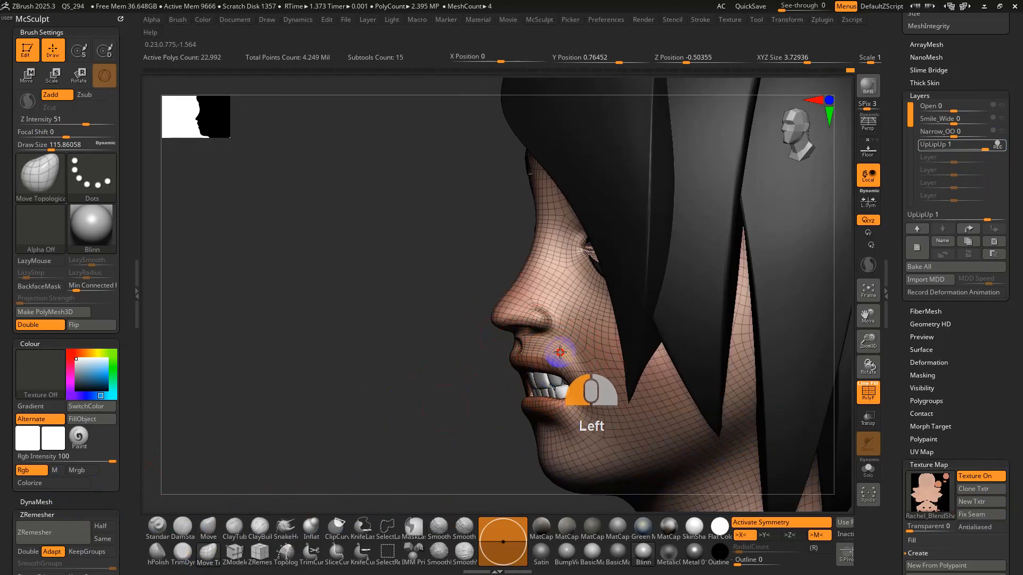
- Reshape the upper lip and mouth corners from the side with Move Topological, and hide the wireframe
{"action": "right_click_drag", "start_coordinate": [554, 360], "coordinate": [603, 366]}
{"action": "left_click_drag", "start_coordinate": [554, 316], "coordinate": [578, 319], "text": "shift"}
{"action": "mouse_move", "coordinate": [577, 318]}
{"action": "right_mouse_down"}
{"action": "mouse_move", "coordinate": [523, 322]}
{"action": "mouse_move", "coordinate": [616, 322]}
{"action": "mouse_move", "coordinate": [596, 316]}
{"action": "right_mouse_up"}
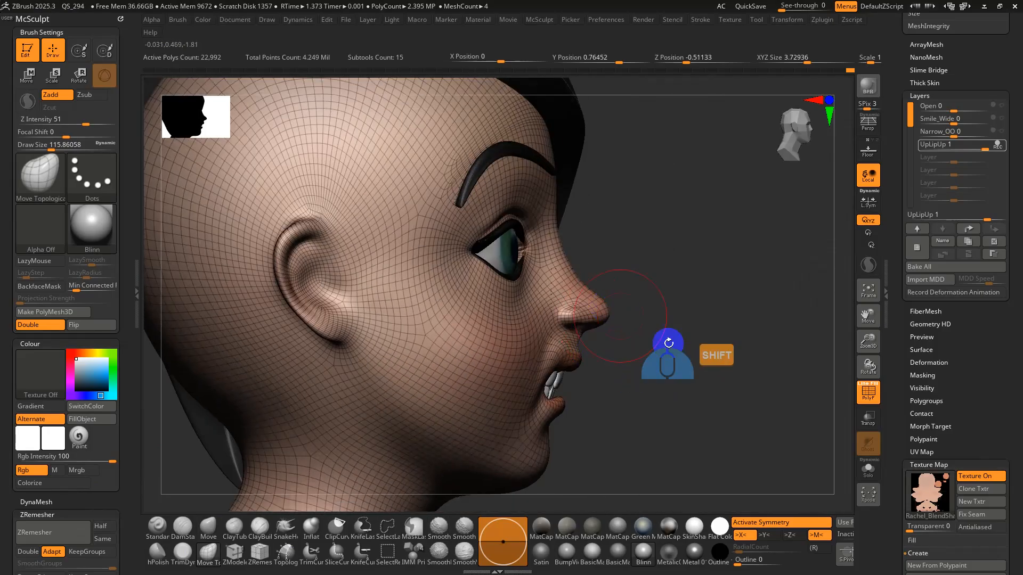
{"action": "left_click_drag", "start_coordinate": [668, 343], "coordinate": [715, 345]}
{"action": "key", "text": "shift+f"}
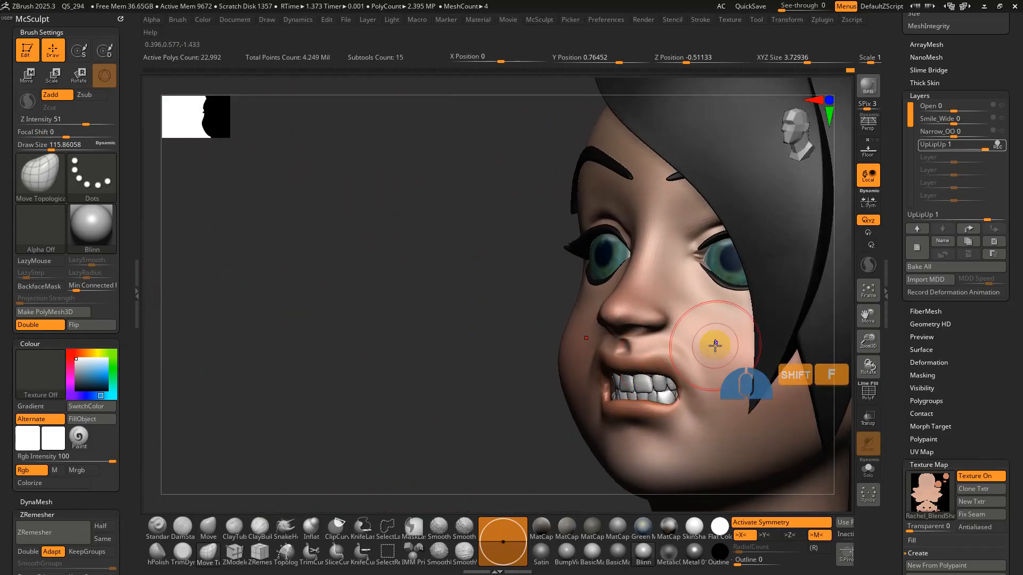
- Refine the side of the upper lip up close in profile with a draw size of about 31
{"action": "right_click_drag", "start_coordinate": [714, 345], "coordinate": [671, 367]}
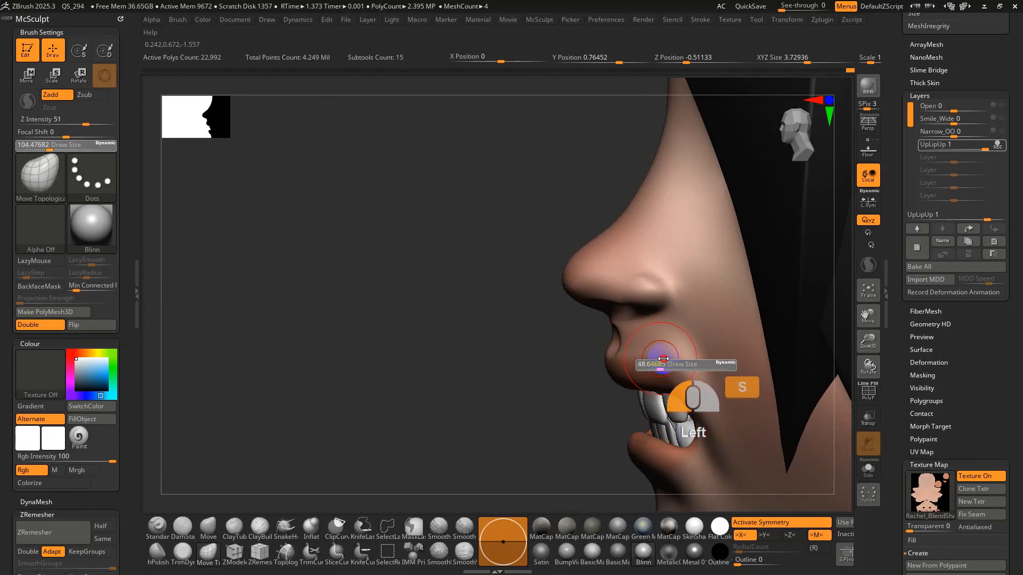
{"action": "key", "text": "s"}
{"action": "left_click_drag", "start_coordinate": [685, 349], "coordinate": [686, 351]}
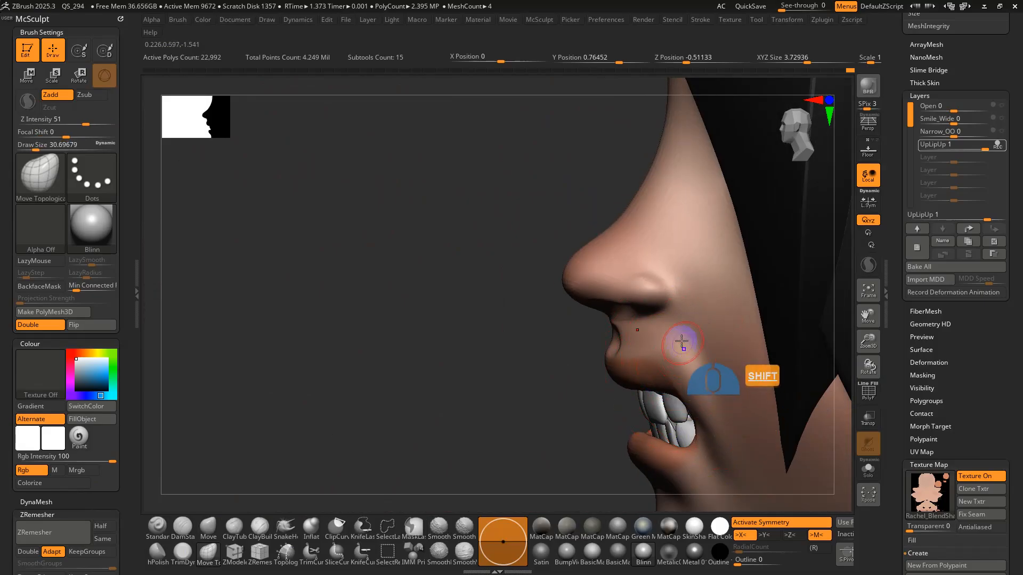
{"action": "mouse_move", "coordinate": [694, 308]}
{"action": "right_mouse_down"}
{"action": "mouse_move", "coordinate": [719, 359]}
{"action": "mouse_move", "coordinate": [694, 350]}
{"action": "mouse_move", "coordinate": [728, 368]}
{"action": "right_mouse_up"}
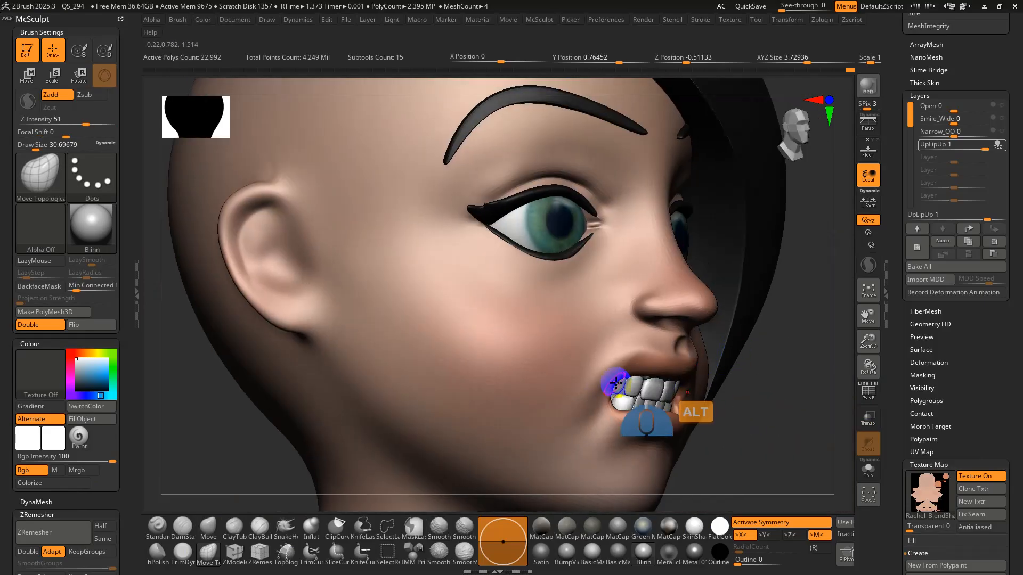
- Turn off the head's texture and set the Move Topological draw size to about 46 for the mouth corner
{"action": "mouse_move", "coordinate": [628, 367]}
{"action": "right_mouse_down", "text": "shift"}
{"action": "mouse_move", "coordinate": [684, 348]}
{"action": "mouse_move", "coordinate": [678, 293]}
{"action": "mouse_move", "coordinate": [621, 358]}
{"action": "mouse_move", "coordinate": [580, 342]}
{"action": "mouse_move", "coordinate": [634, 378]}
{"action": "mouse_move", "coordinate": [613, 390]}
{"action": "mouse_move", "coordinate": [647, 385]}
{"action": "mouse_move", "coordinate": [622, 389]}
{"action": "mouse_move", "coordinate": [660, 413]}
{"action": "mouse_move", "coordinate": [655, 422]}
{"action": "mouse_move", "coordinate": [815, 424]}
{"action": "right_mouse_up", "text": "shift"}
{"action": "key", "text": "s"}
{"action": "key", "text": "shift+f"}
{"action": "key", "text": "shift+f"}
{"action": "left_click", "coordinate": [980, 478]}
{"action": "mouse_move", "coordinate": [647, 400]}
{"action": "right_mouse_down"}
{"action": "mouse_move", "coordinate": [703, 397]}
{"action": "mouse_move", "coordinate": [672, 378]}
{"action": "mouse_move", "coordinate": [595, 402]}
{"action": "mouse_move", "coordinate": [651, 414]}
{"action": "right_mouse_up"}
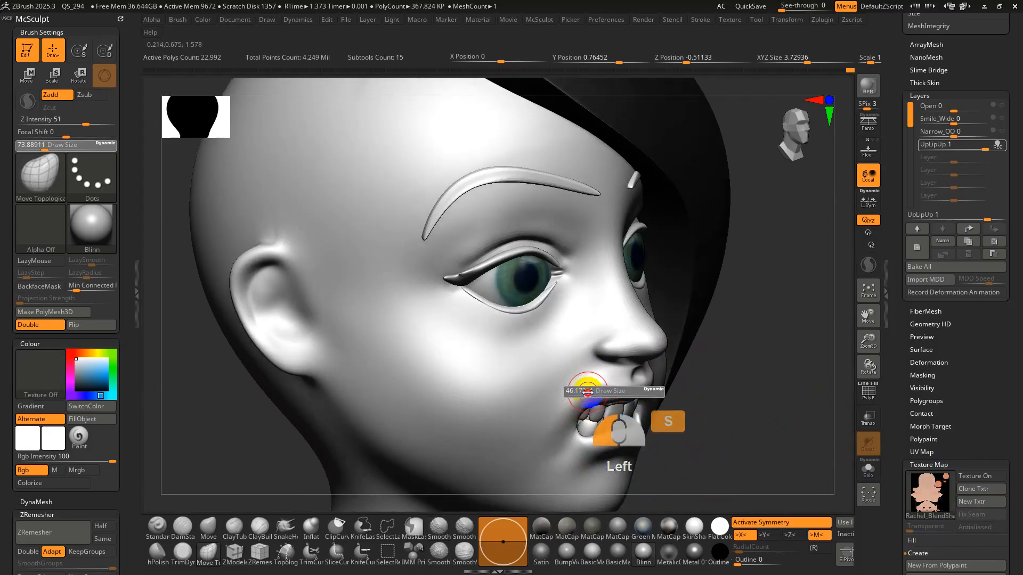
- Adjust the mouth corners and lower lip around the teeth from three-quarter views
{"action": "right_click_drag", "start_coordinate": [569, 410], "coordinate": [577, 380], "text": "shift"}
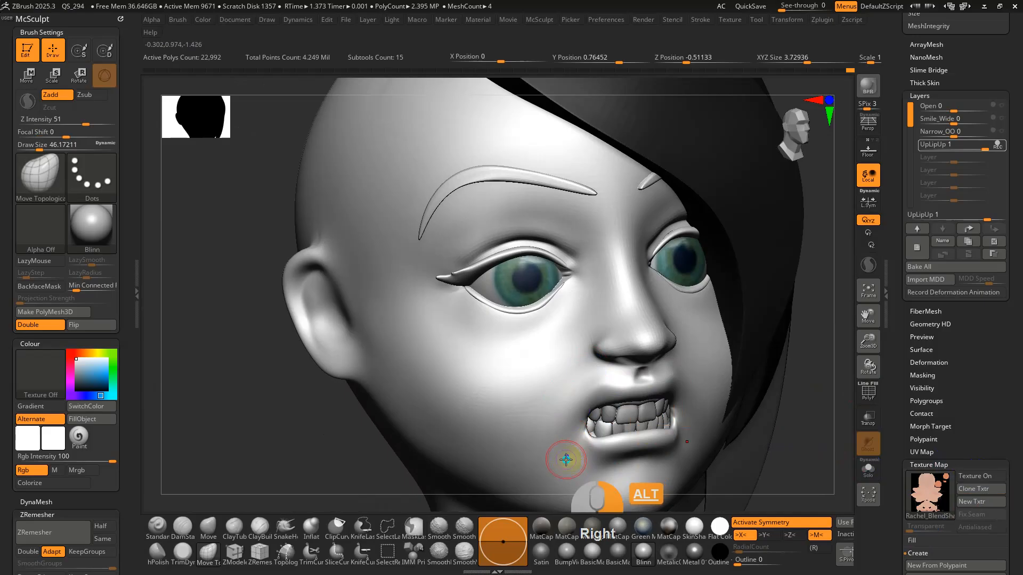
{"action": "right_click_drag", "start_coordinate": [566, 460], "coordinate": [547, 379], "text": "alt"}
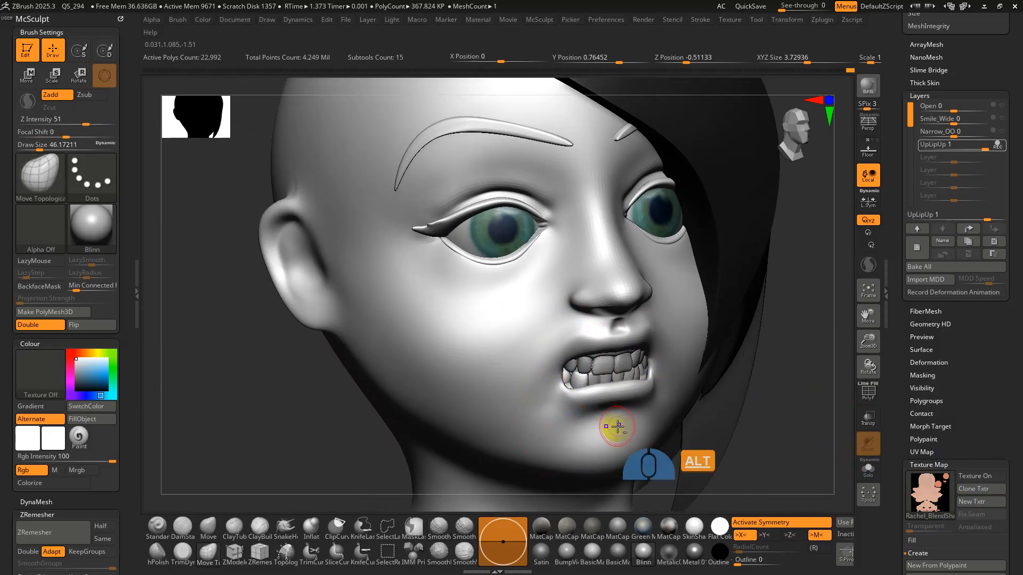
{"action": "right_click_drag", "start_coordinate": [617, 427], "coordinate": [708, 376], "text": "alt"}
{"action": "right_click_drag", "start_coordinate": [708, 377], "coordinate": [645, 543], "text": "shift"}
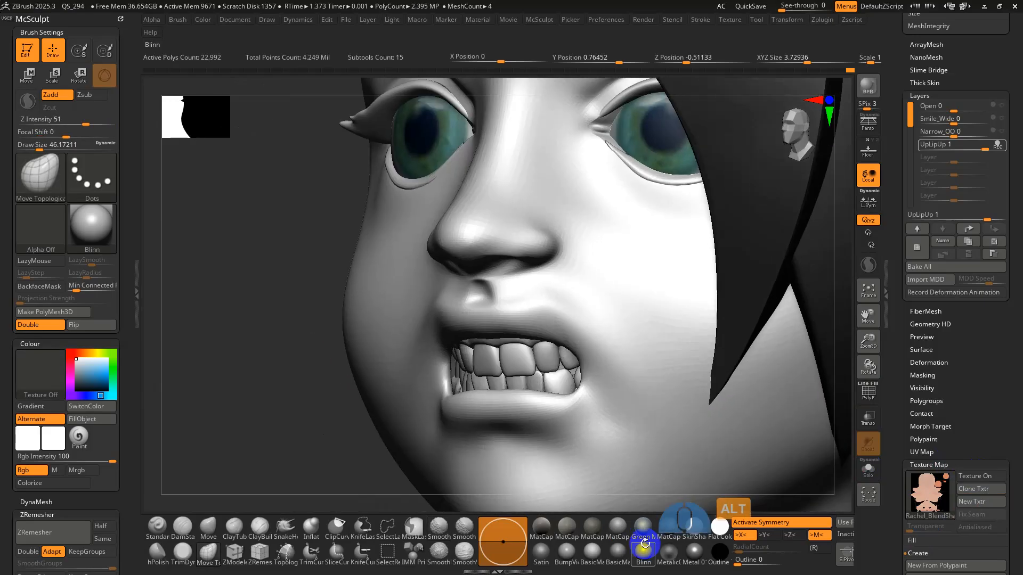
- Undo the last stroke, then refine and smooth the mouth corners from the front with a draw size of about 20
{"action": "key", "text": "ctrl+z"}
{"action": "right_click_drag", "start_coordinate": [587, 382], "coordinate": [548, 368]}
{"action": "key", "text": "shift+f"}
{"action": "key", "text": "shift+f"}
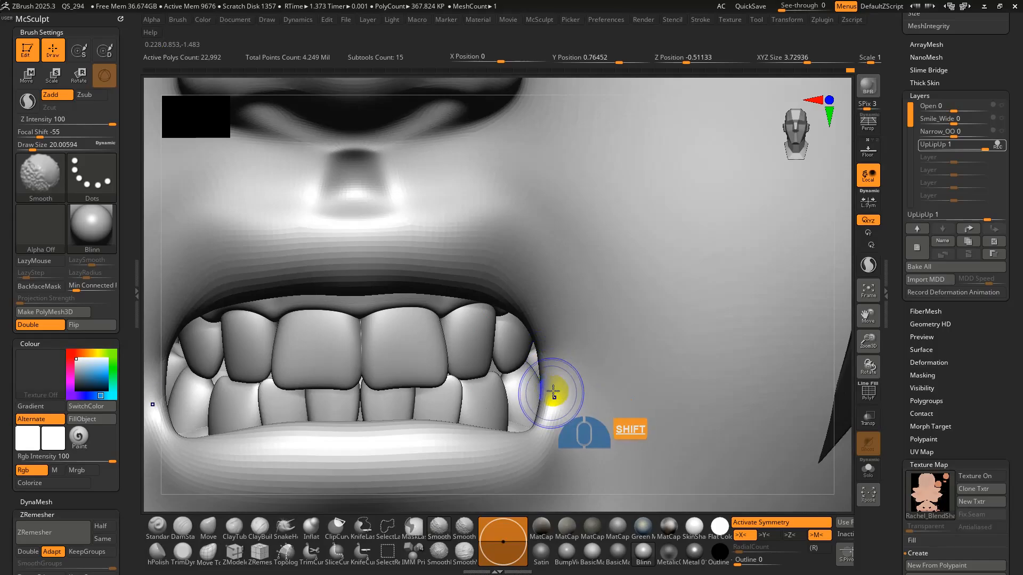
{"action": "mouse_move", "coordinate": [606, 389]}
{"action": "right_mouse_down", "text": "alt"}
{"action": "mouse_move", "coordinate": [544, 326]}
{"action": "mouse_move", "coordinate": [657, 363]}
{"action": "mouse_move", "coordinate": [572, 320]}
{"action": "mouse_move", "coordinate": [648, 358]}
{"action": "mouse_move", "coordinate": [659, 291]}
{"action": "right_mouse_up", "text": "alt"}
{"action": "key", "text": "shift+f"}
{"action": "key", "text": "shift+f"}
- Turn on perspective and sweep the UpLipUp layer's intensity to test the shape from front and profile, ending at 0
{"action": "left_click", "coordinate": [867, 126]}
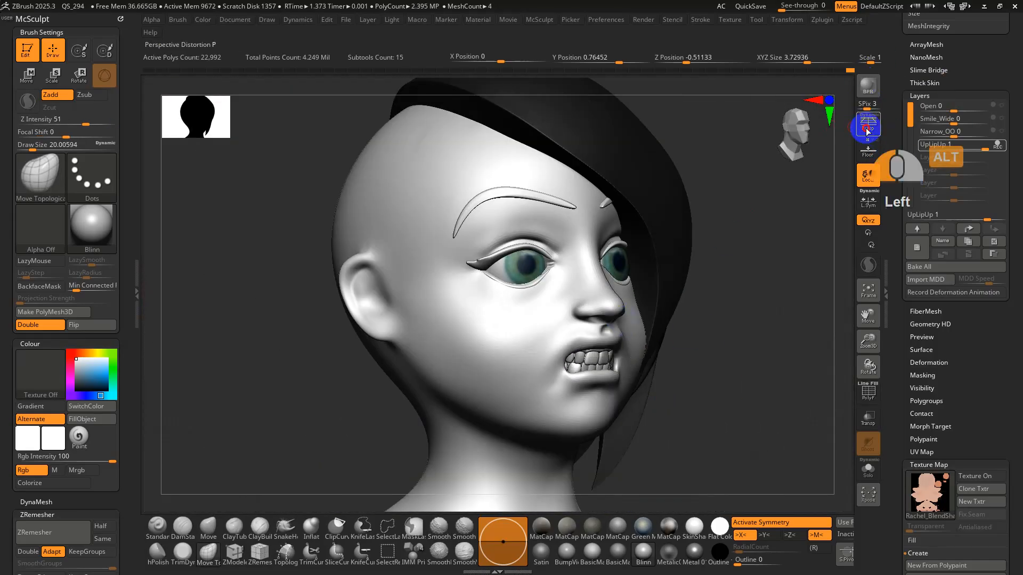
{"action": "right_click_drag", "start_coordinate": [637, 360], "coordinate": [552, 352], "text": "alt"}
{"action": "right_click_drag", "start_coordinate": [598, 388], "coordinate": [578, 387]}
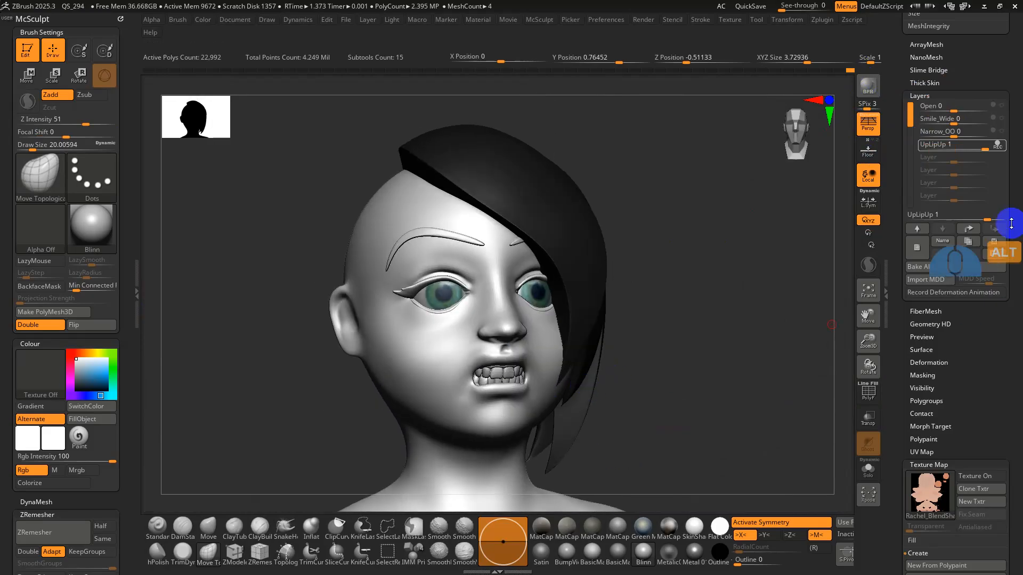
{"action": "left_click", "coordinate": [956, 145]}
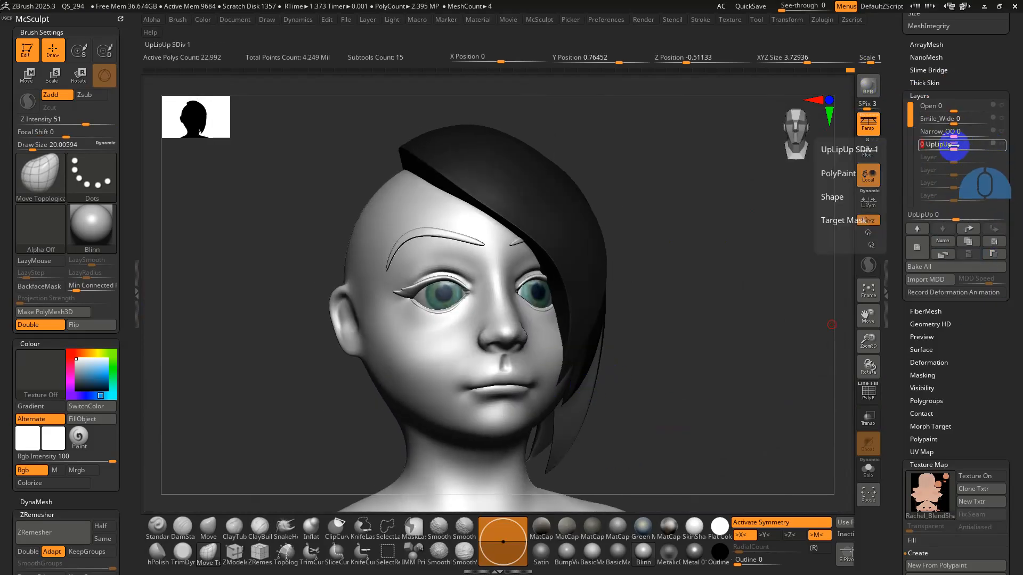
{"action": "left_click_drag", "start_coordinate": [953, 144], "coordinate": [986, 148]}
{"action": "right_click_drag", "start_coordinate": [727, 280], "coordinate": [772, 272]}
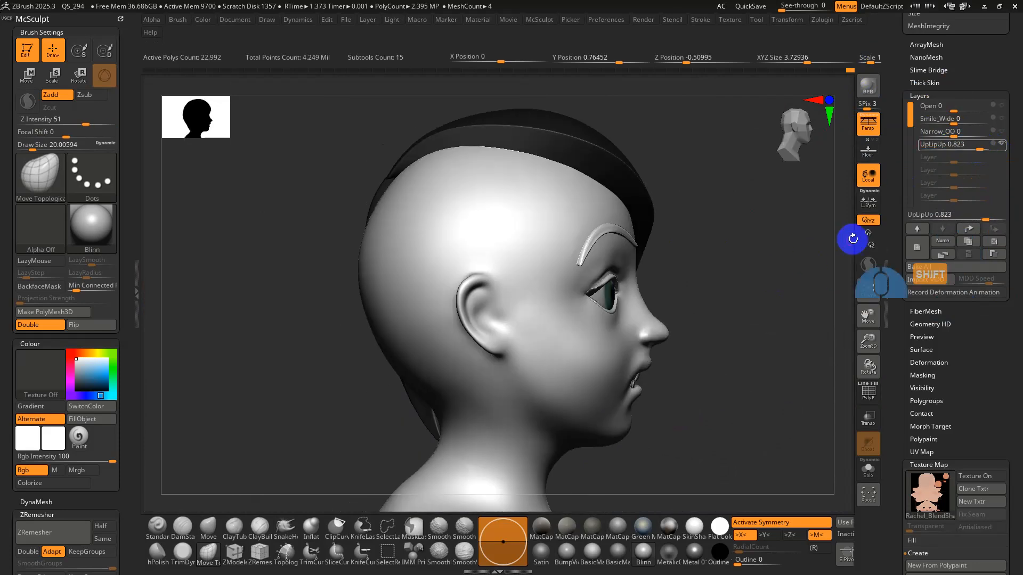
{"action": "left_click_drag", "start_coordinate": [989, 149], "coordinate": [960, 147]}
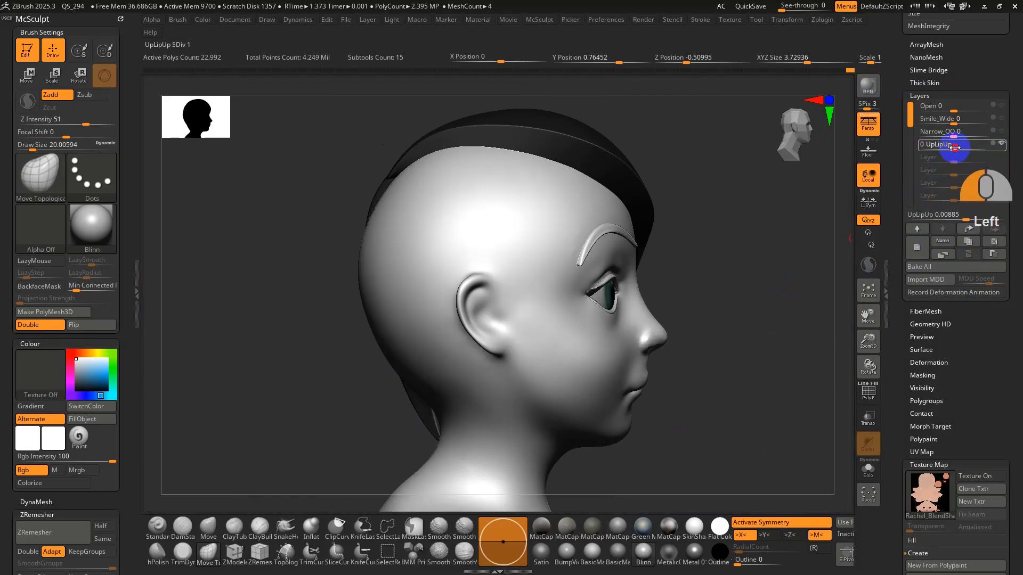
{"action": "left_click_drag", "start_coordinate": [953, 147], "coordinate": [945, 149]}
- Delete the head's stored morph target and store a new one from the neutral face
{"action": "left_click_drag", "start_coordinate": [895, 422], "coordinate": [905, 317]}
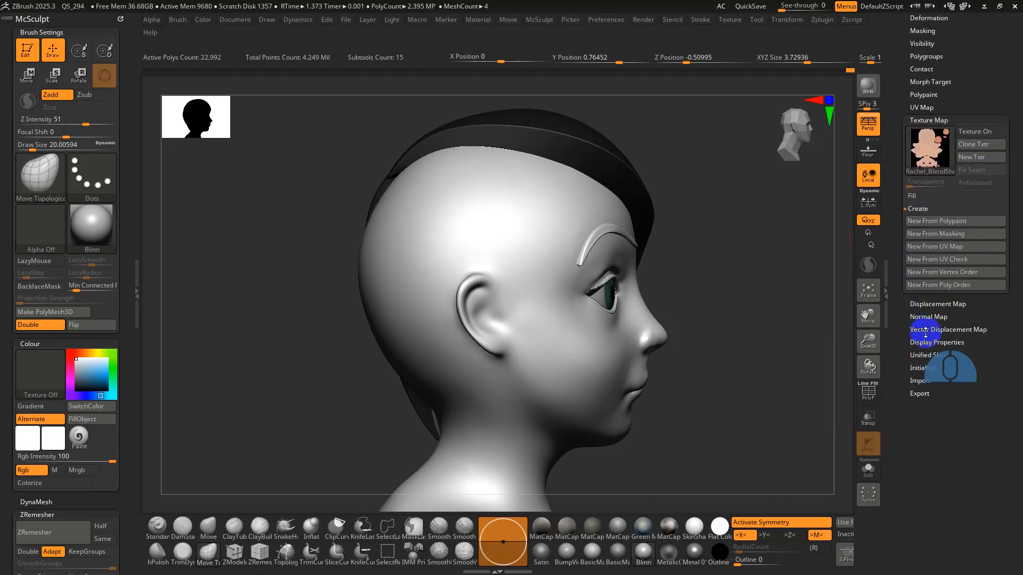
{"action": "left_click_drag", "start_coordinate": [1006, 429], "coordinate": [1014, 432]}
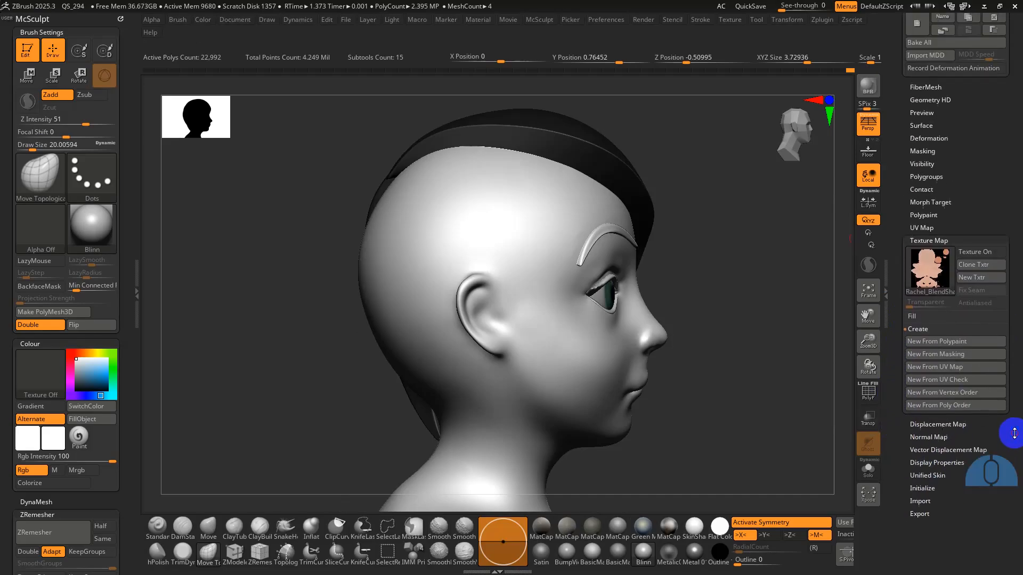
{"action": "left_click", "coordinate": [937, 240]}
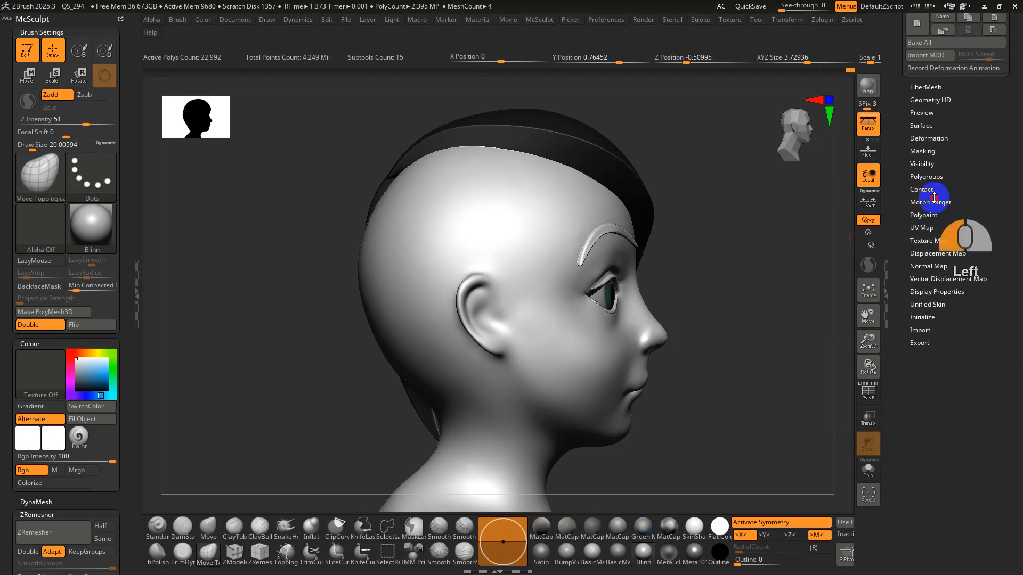
{"action": "left_click", "coordinate": [934, 203]}
{"action": "left_click", "coordinate": [927, 228]}
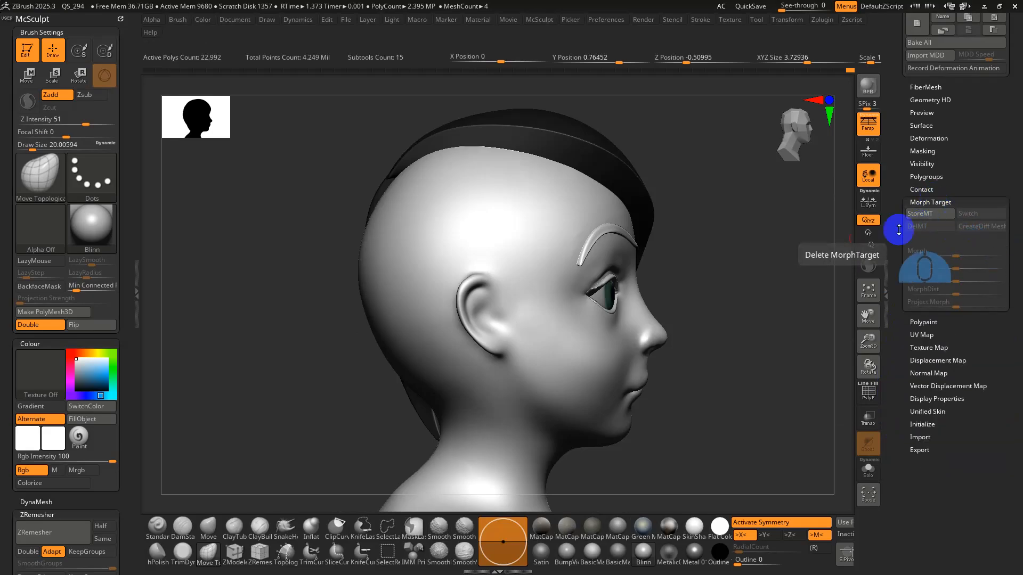
{"action": "left_click", "coordinate": [930, 217]}
- Switch the UpLipUp layer back to recording, turn Colorize off and view the face from the front
{"action": "left_click_drag", "start_coordinate": [902, 160], "coordinate": [908, 250]}
{"action": "left_click", "coordinate": [987, 211]}
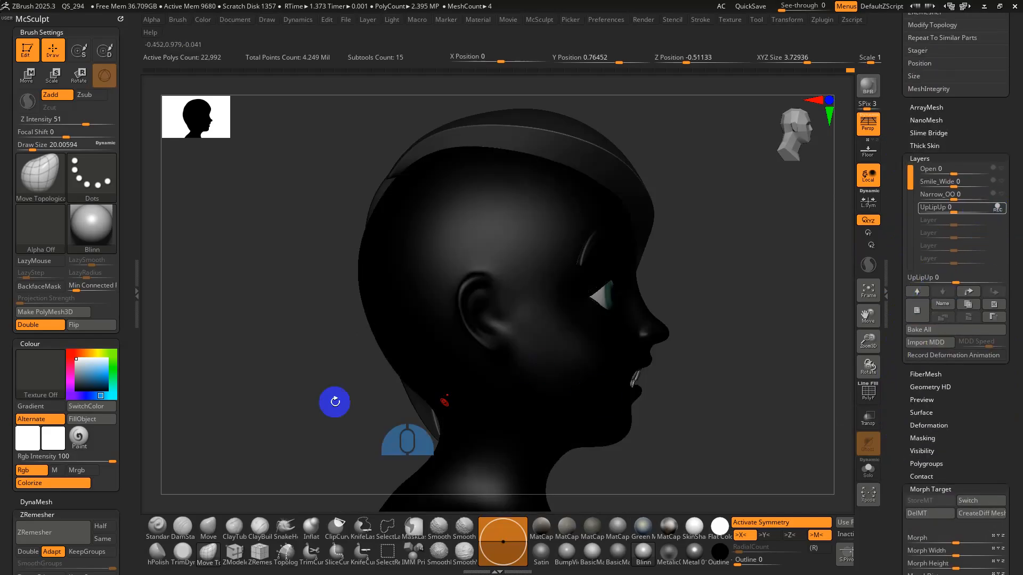
{"action": "left_click", "coordinate": [64, 484]}
{"action": "left_click_drag", "start_coordinate": [644, 424], "coordinate": [612, 408]}
- Choose the Morph brush, undo its first stroke, and set its draw size to about 104 with Colorize off
{"action": "key", "text": "b"}
{"action": "key", "text": "m"}
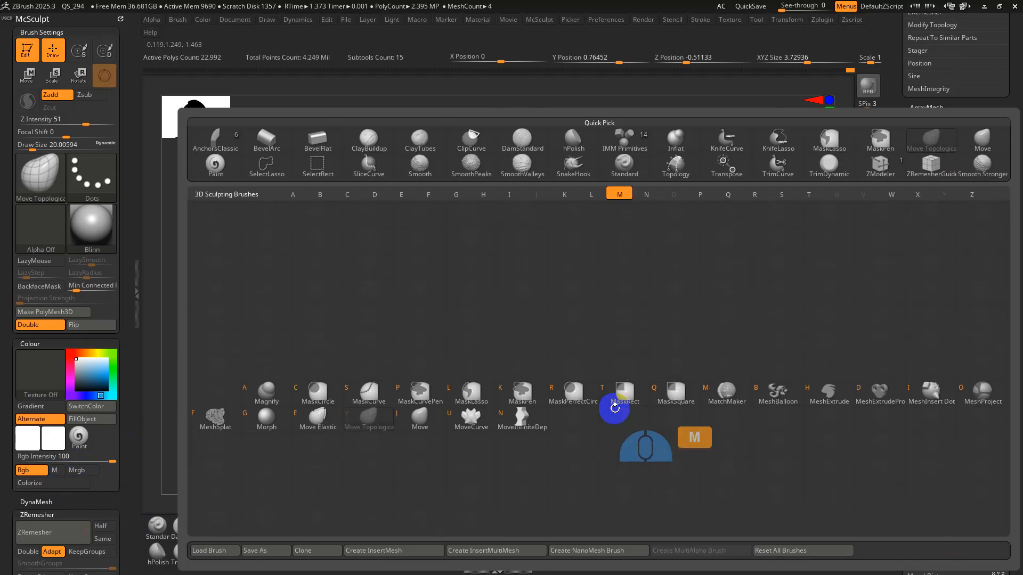
{"action": "left_click", "coordinate": [267, 424]}
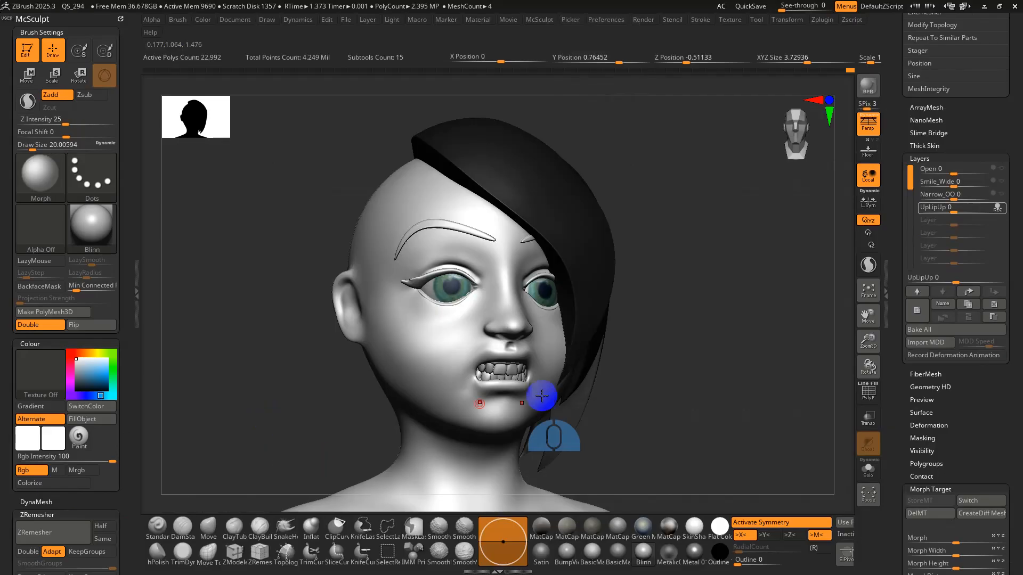
{"action": "key", "text": "ctrl+z"}
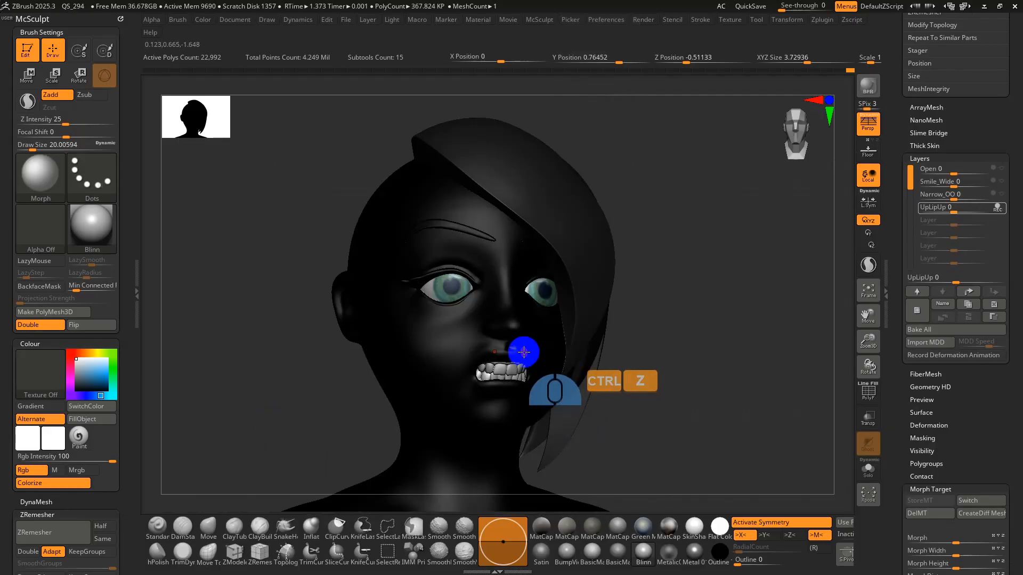
{"action": "key", "text": "s"}
{"action": "left_click_drag", "start_coordinate": [523, 350], "coordinate": [540, 349]}
{"action": "left_click", "coordinate": [60, 487]}
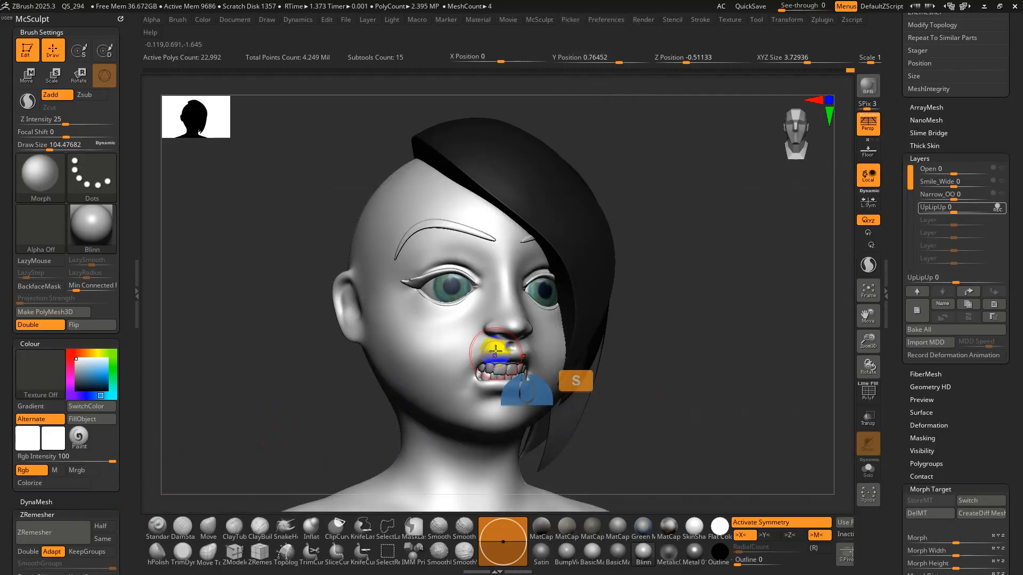
- Set the Morph brush's Z Intensity to 10 and its draw size to about 97
{"action": "right_click_drag", "start_coordinate": [495, 350], "coordinate": [516, 312], "text": "alt"}
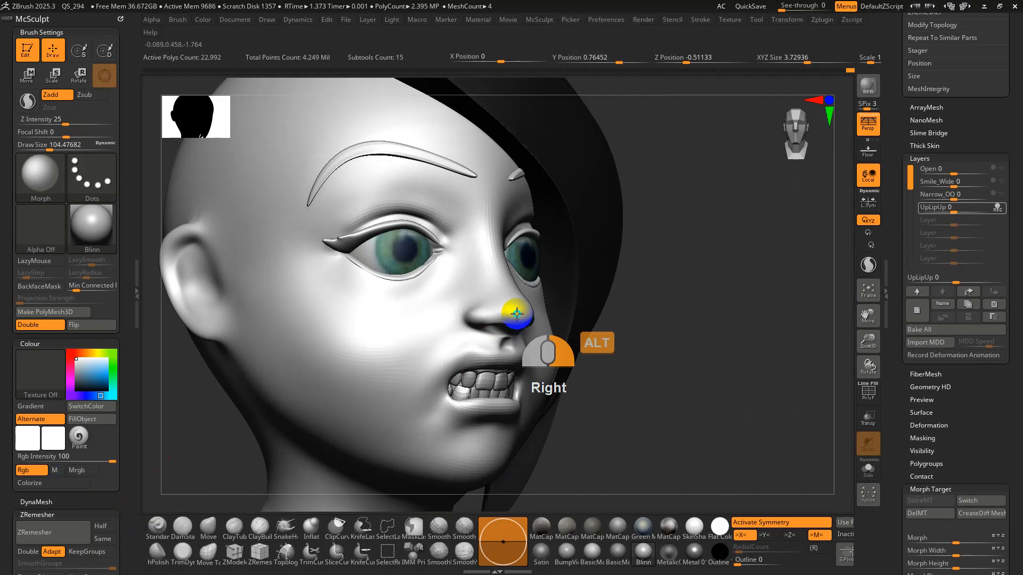
{"action": "left_click", "coordinate": [43, 117]}
{"action": "right_click_drag", "start_coordinate": [405, 258], "coordinate": [541, 304]}
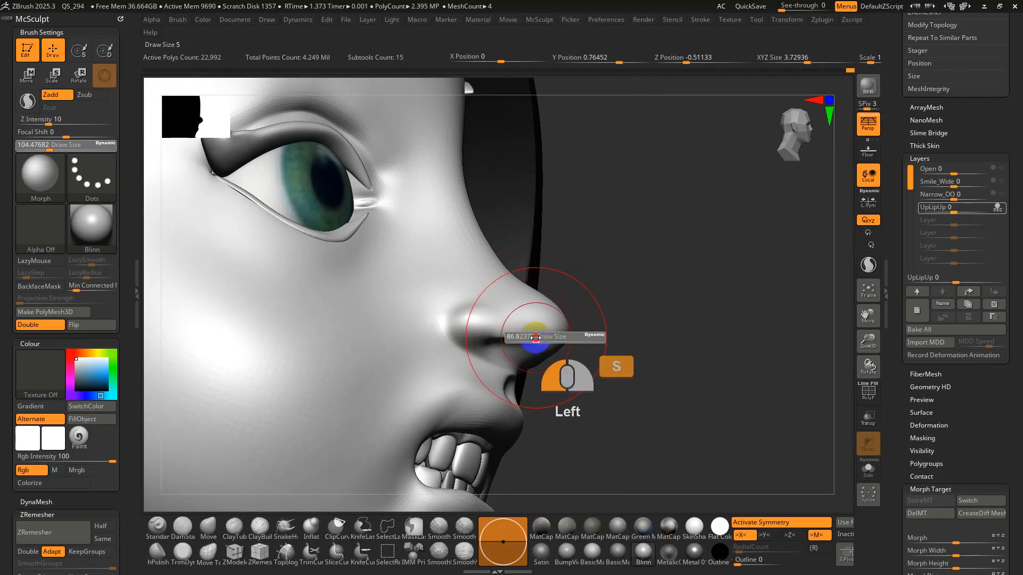
- Step back through the undo history to the neutral face, redo to restore the raised lip, and turn Colorize off
{"action": "key", "text": "ctrl+z"}
{"action": "key", "text": "ctrl+z"}
{"action": "key", "text": "ctrl+z"}
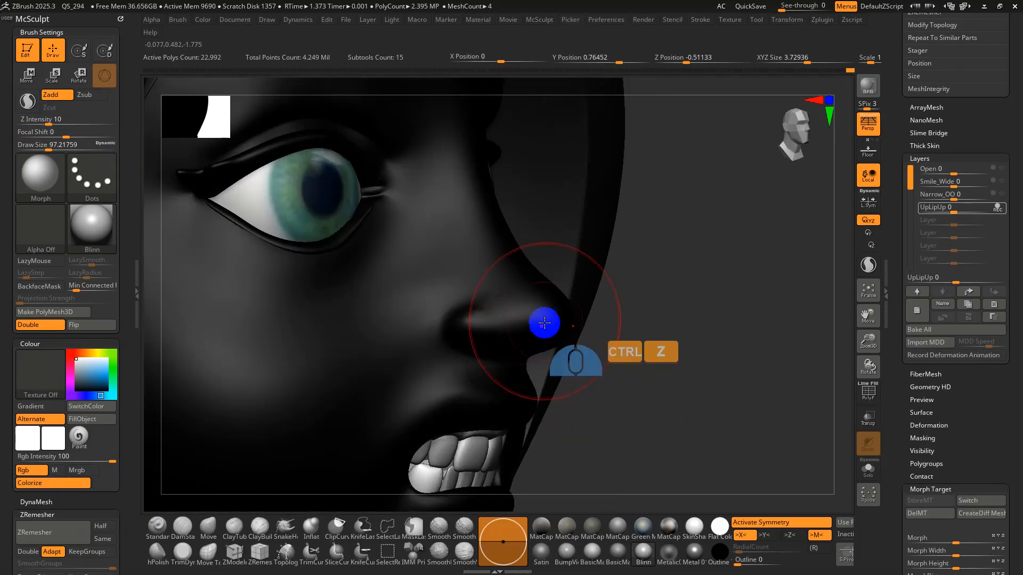
{"action": "key", "text": "ctrl+z"}
{"action": "key", "text": "ctrl+z"}
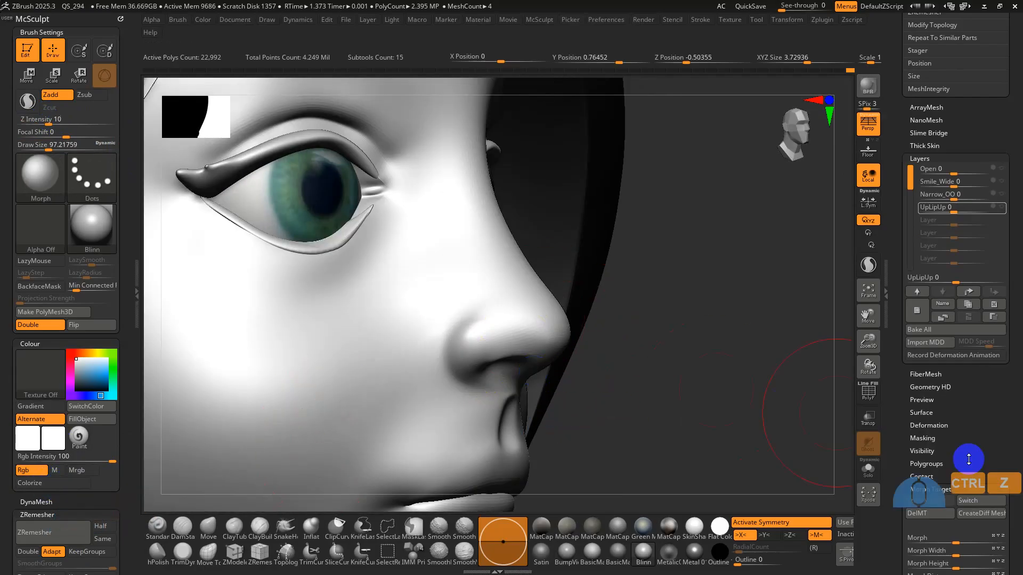
{"action": "key", "text": "ctrl+shift+z"}
{"action": "key", "text": "ctrl+shift+z"}
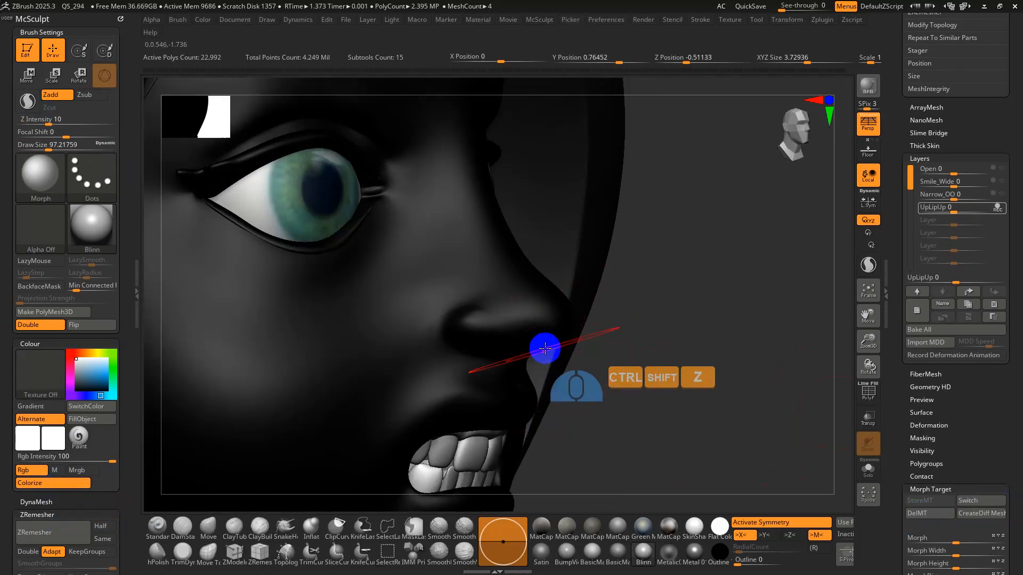
{"action": "left_click", "coordinate": [53, 482]}
- Brush the nose area back toward the stored neutral shape with the Morph brush
{"action": "right_click_drag", "start_coordinate": [537, 331], "coordinate": [505, 350]}
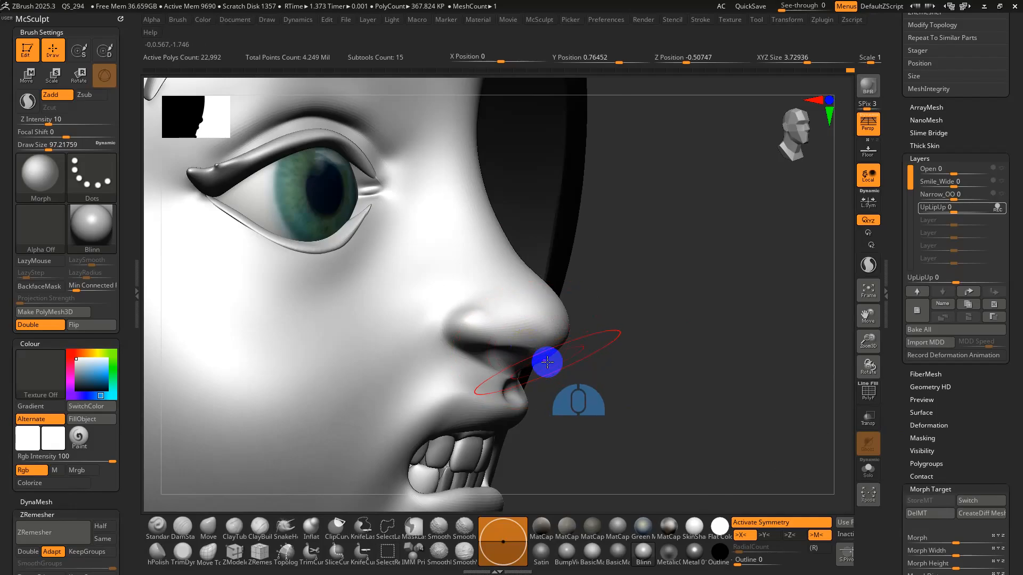
{"action": "right_click_drag", "start_coordinate": [698, 385], "coordinate": [640, 369], "text": "alt"}
{"action": "left_click_drag", "start_coordinate": [639, 369], "coordinate": [529, 362]}
- Set the draw size to about 22 and smooth the area between the nose and the upper lip
{"action": "key", "text": "s"}
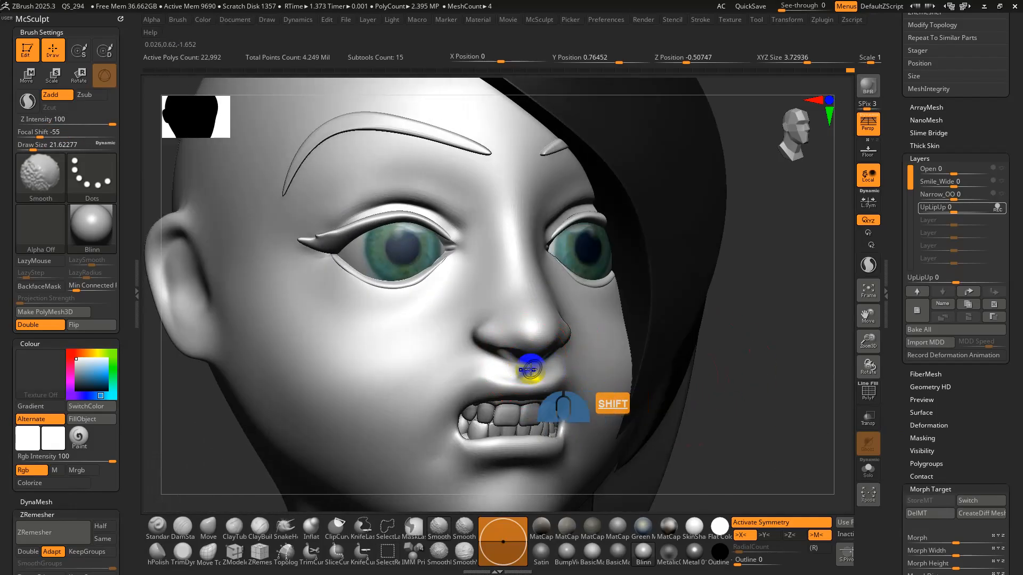
{"action": "right_click_drag", "start_coordinate": [584, 364], "coordinate": [546, 368]}
{"action": "left_click_drag", "start_coordinate": [546, 360], "coordinate": [543, 349], "text": "shift"}
{"action": "right_click_drag", "start_coordinate": [543, 350], "coordinate": [570, 341]}
{"action": "left_click_drag", "start_coordinate": [520, 363], "coordinate": [516, 367], "text": "shift"}
{"action": "mouse_move", "coordinate": [527, 359]}
{"action": "right_mouse_down", "text": "alt"}
{"action": "mouse_move", "coordinate": [504, 301]}
{"action": "mouse_move", "coordinate": [577, 324]}
{"action": "mouse_move", "coordinate": [648, 366]}
{"action": "right_mouse_up", "text": "alt"}
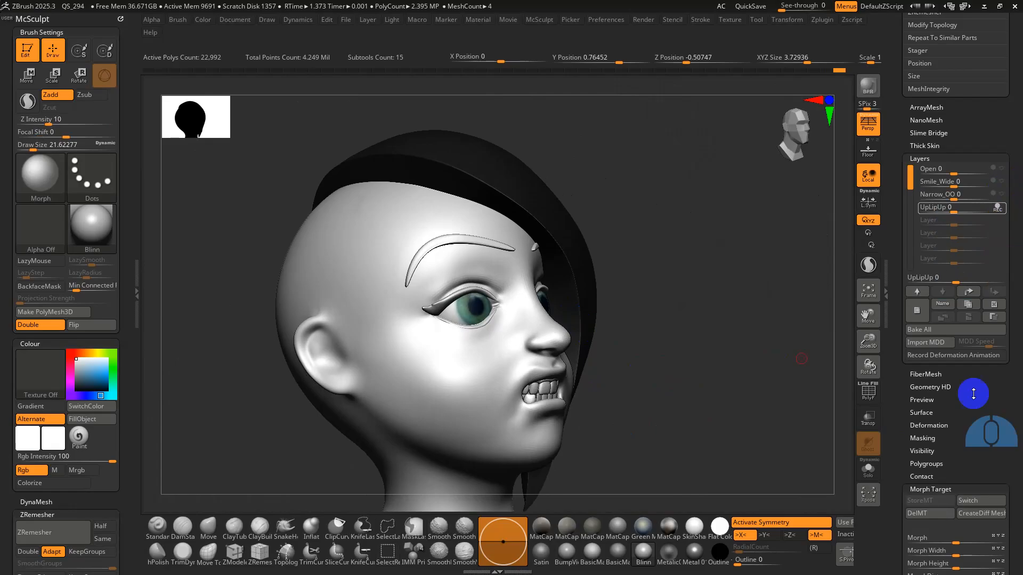
- Stop recording on the UpLipUp layer and sweep its intensity between 1 and negative values to check the shape from several angles, ending at 0
{"action": "left_click", "coordinate": [985, 211]}
{"action": "left_click_drag", "start_coordinate": [739, 274], "coordinate": [867, 271], "text": "shift"}
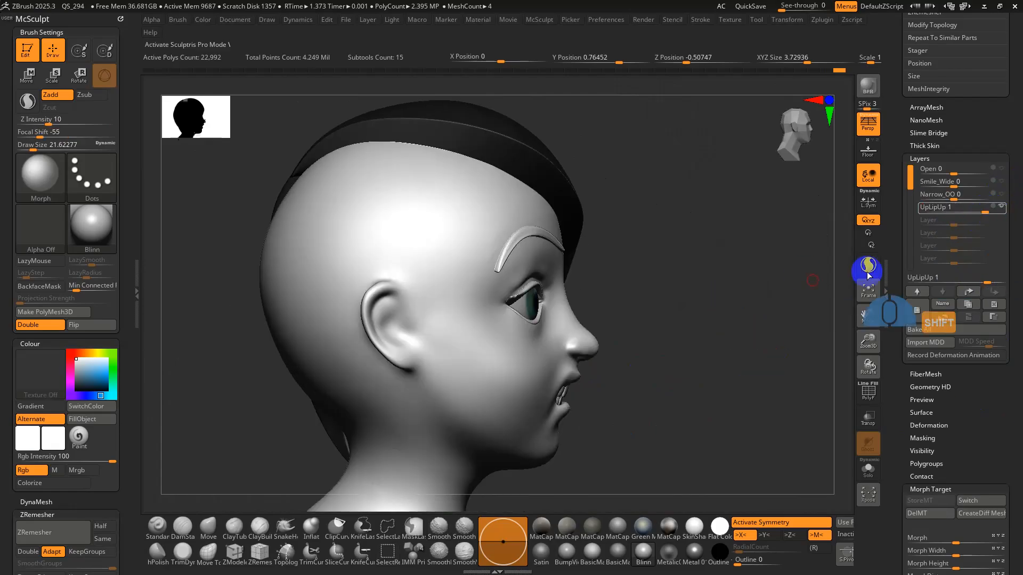
{"action": "left_click_drag", "start_coordinate": [995, 212], "coordinate": [965, 213]}
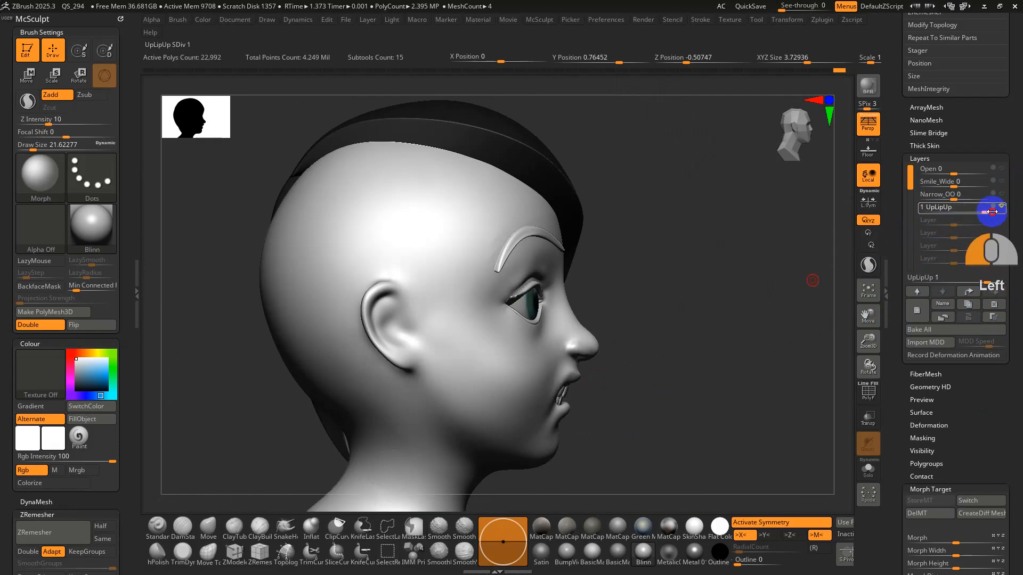
{"action": "right_click_drag", "start_coordinate": [708, 342], "coordinate": [660, 346]}
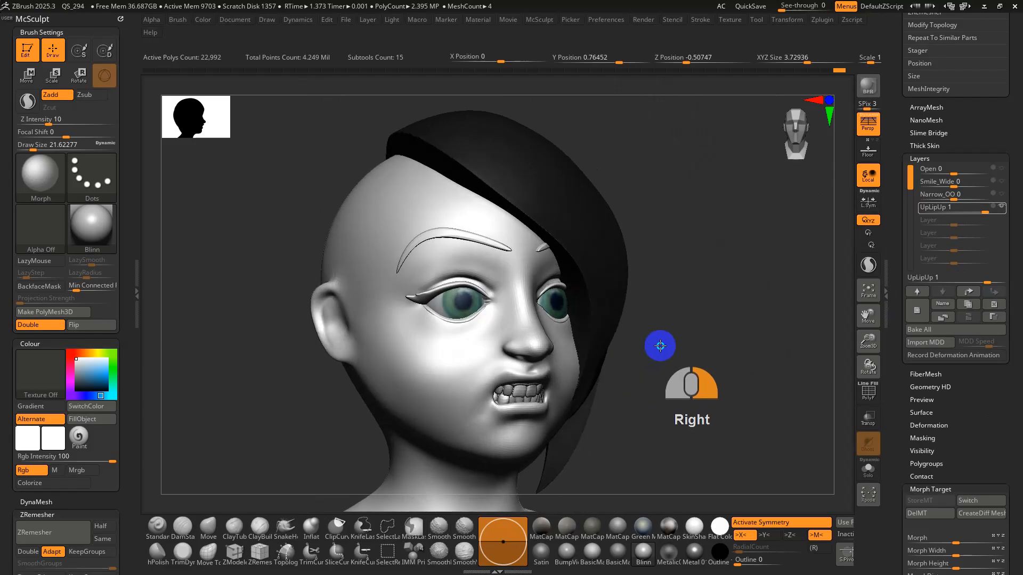
{"action": "left_click_drag", "start_coordinate": [980, 207], "coordinate": [932, 209]}
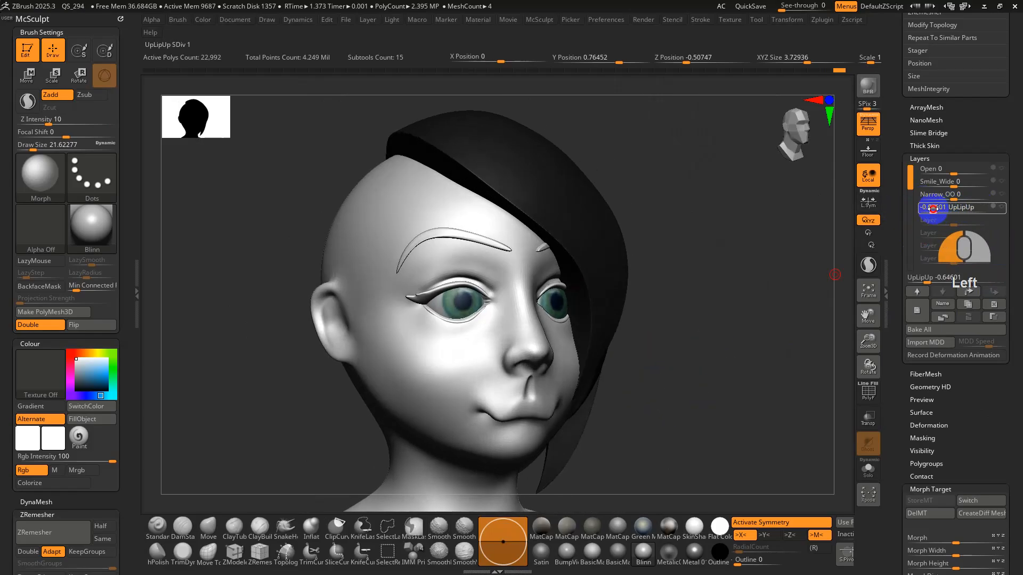
{"action": "right_click_drag", "start_coordinate": [753, 368], "coordinate": [793, 341]}
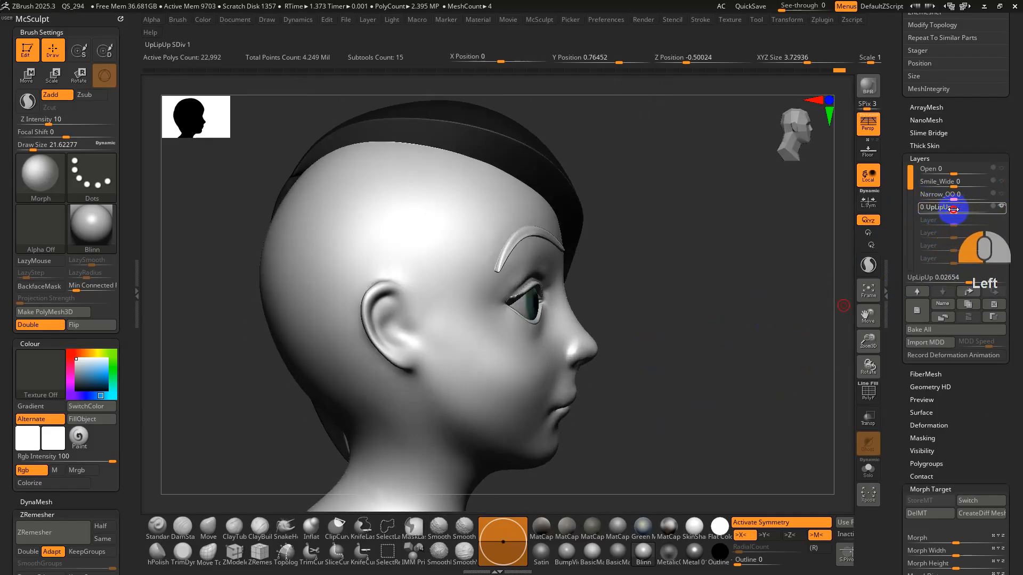
- Create a new layer for the head and name it UpLipDn
{"action": "left_click", "coordinate": [916, 310]}
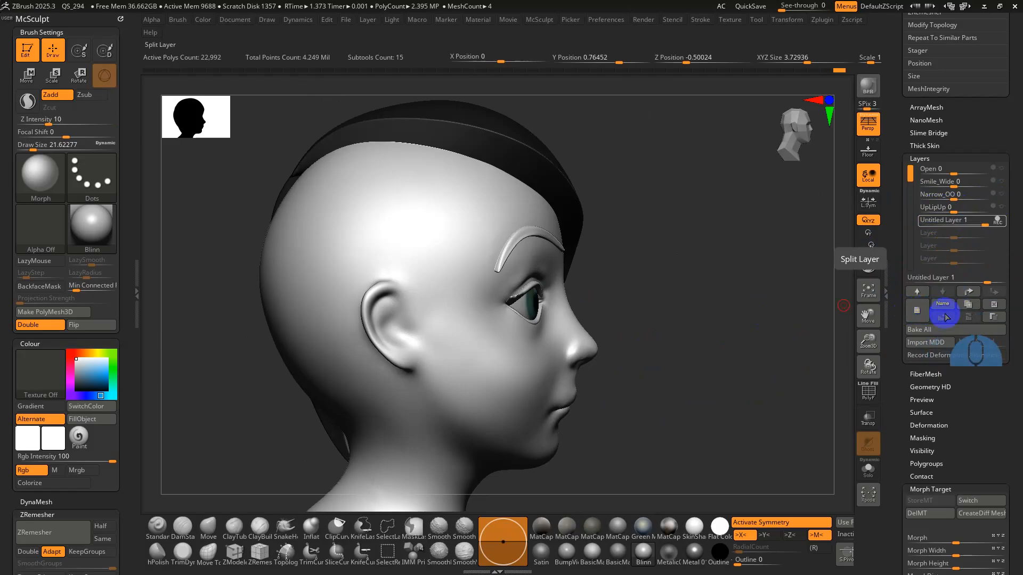
{"action": "left_click", "coordinate": [939, 304]}
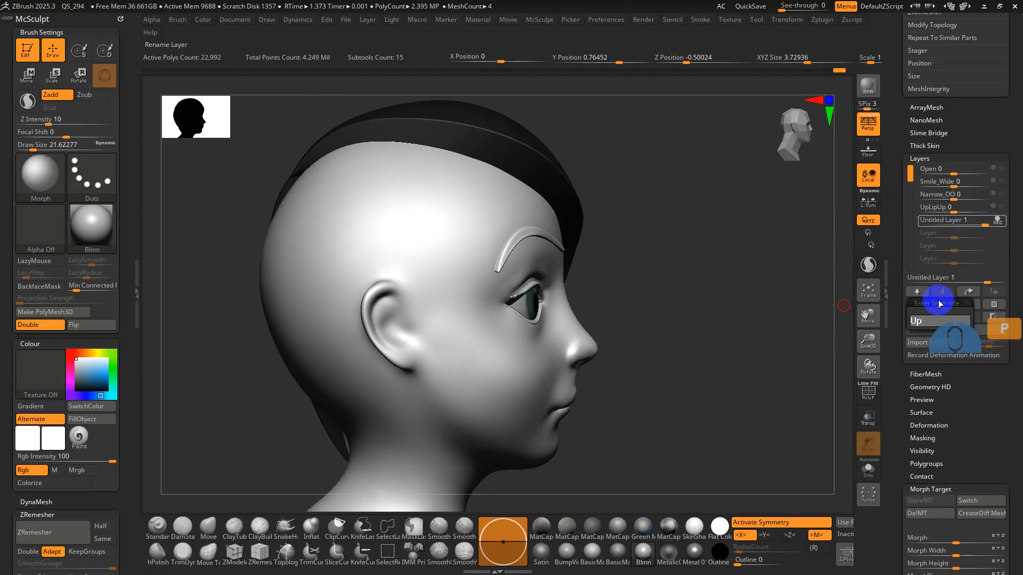
{"action": "type", "text": "UpLip"}
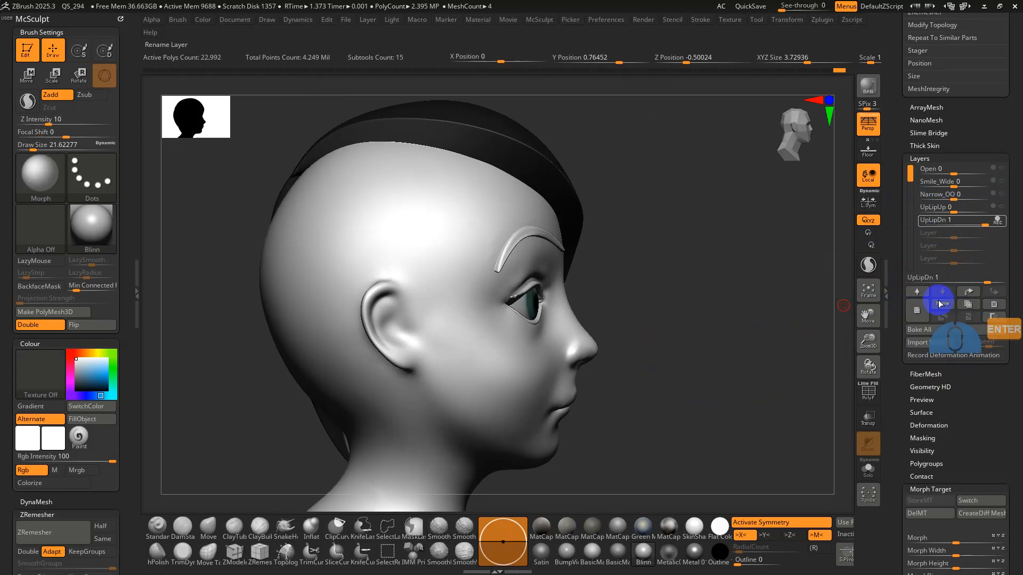
- Turn on PolyFrame, look at the mouth from the side and return to Draw mode
{"action": "key", "text": "shift+f"}
{"action": "left_click_drag", "start_coordinate": [641, 354], "coordinate": [507, 282]}
{"action": "key", "text": "w"}
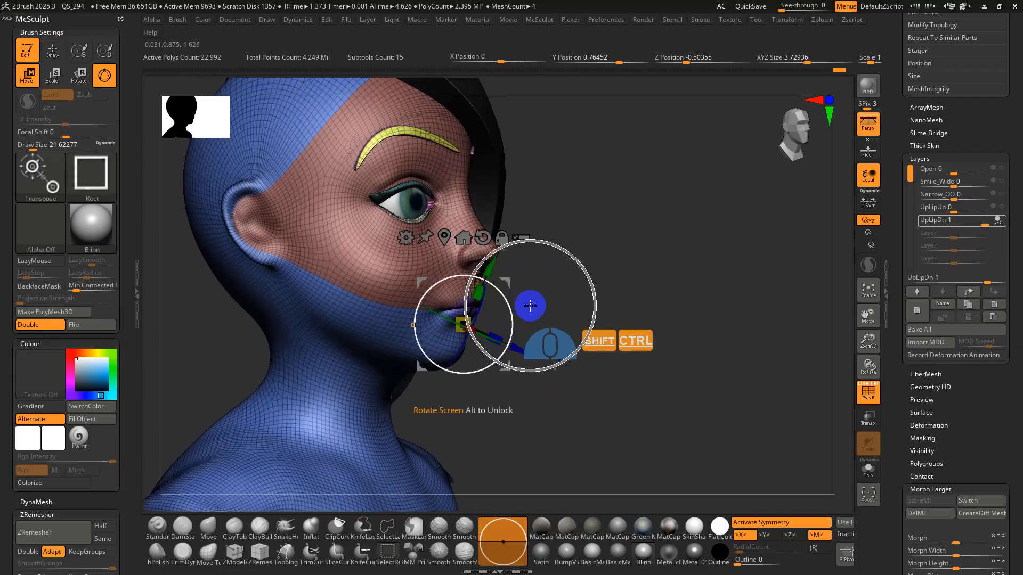
{"action": "key", "text": "Tab"}
{"action": "key", "text": "Tab"}
{"action": "key", "text": "q"}
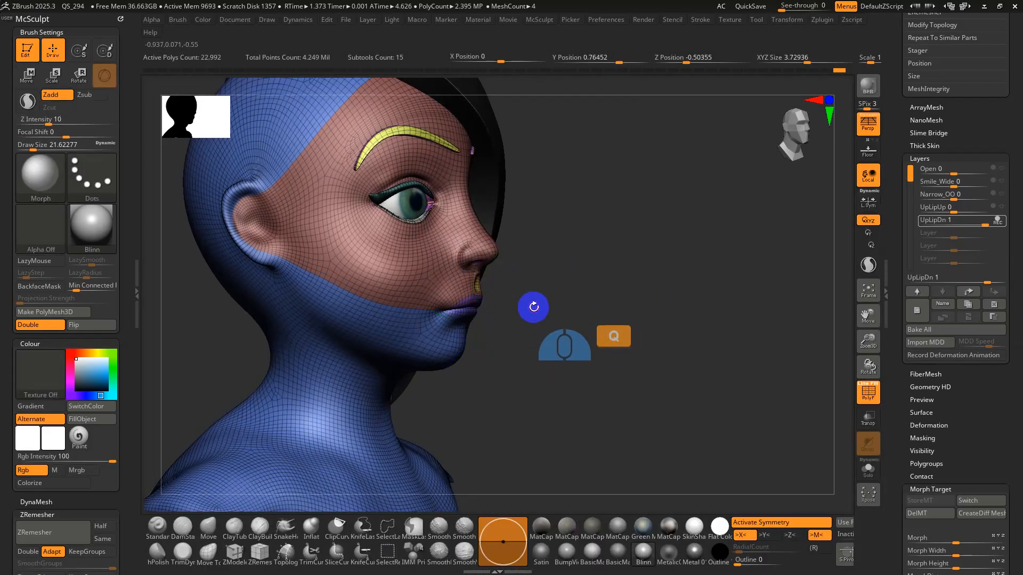
{"action": "key", "text": "ctrl+shift"}
{"action": "left_click", "coordinate": [476, 300], "text": "ctrl+shift"}
{"action": "left_click_drag", "start_coordinate": [564, 314], "coordinate": [599, 413], "text": "alt"}
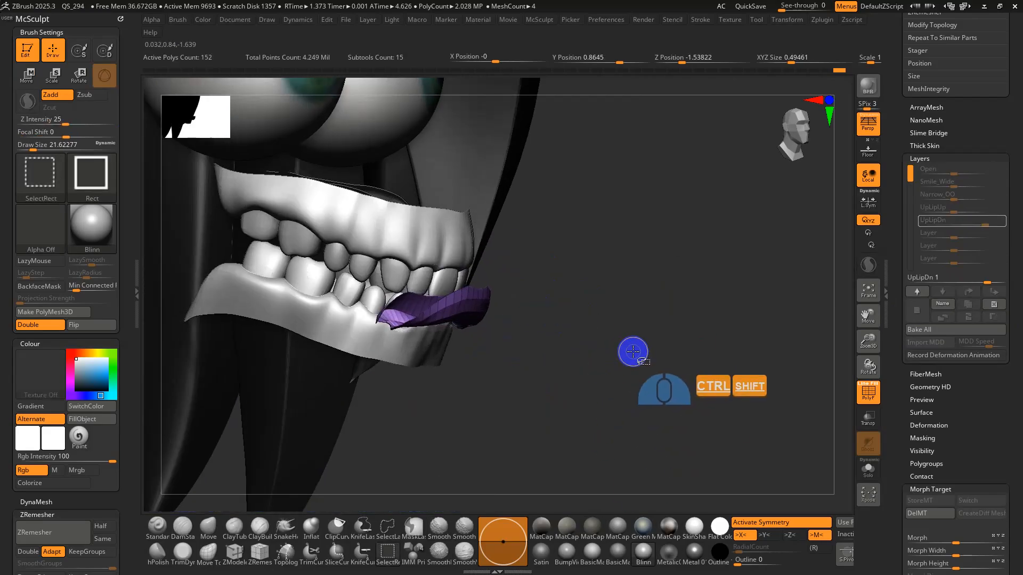
{"action": "key", "text": "ctrl+shift+x"}
{"action": "key", "text": "ctrl+shift+x"}
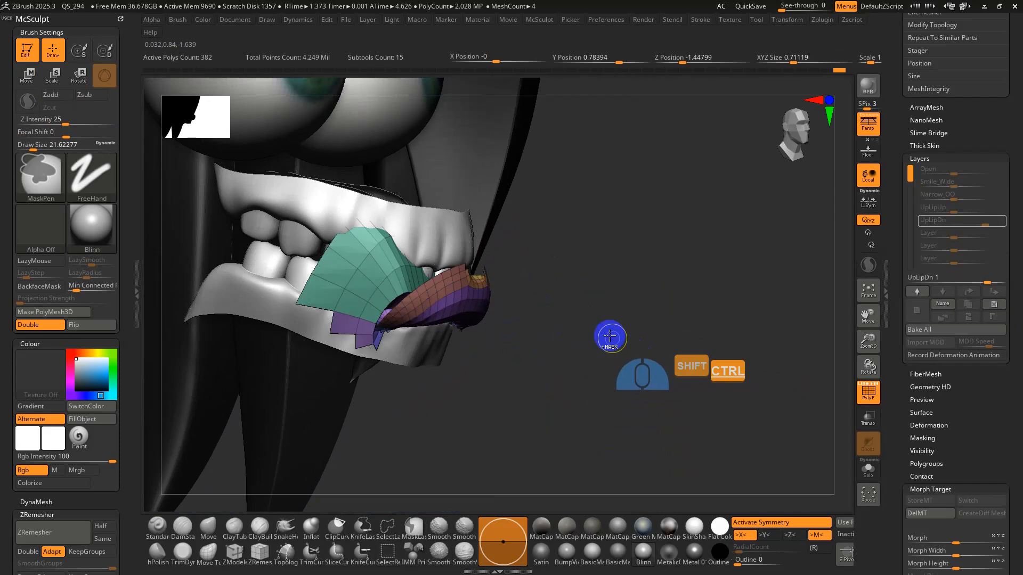
{"action": "left_click", "coordinate": [647, 336], "text": "ctrl+shift"}
- View the mouth in profile and switch the material to SkinShade4, keeping PolyFrame on
{"action": "mouse_move", "coordinate": [689, 331]}
{"action": "left_mouse_down"}
{"action": "mouse_move", "coordinate": [628, 328]}
{"action": "mouse_move", "coordinate": [649, 340]}
{"action": "mouse_move", "coordinate": [628, 341]}
{"action": "left_mouse_up"}
{"action": "key", "text": "e"}
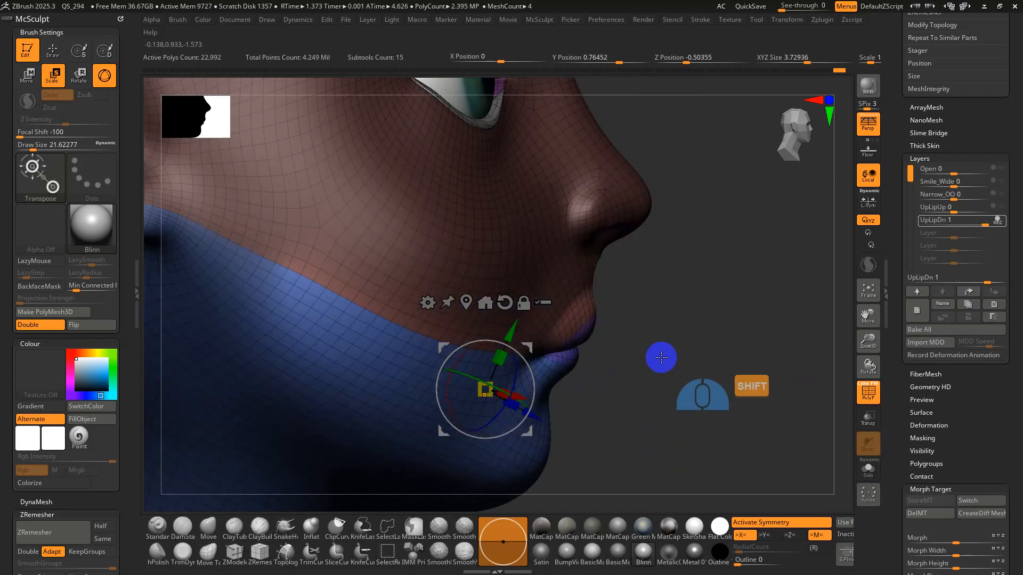
{"action": "key", "text": "shift+f"}
{"action": "key", "text": "shift+f"}
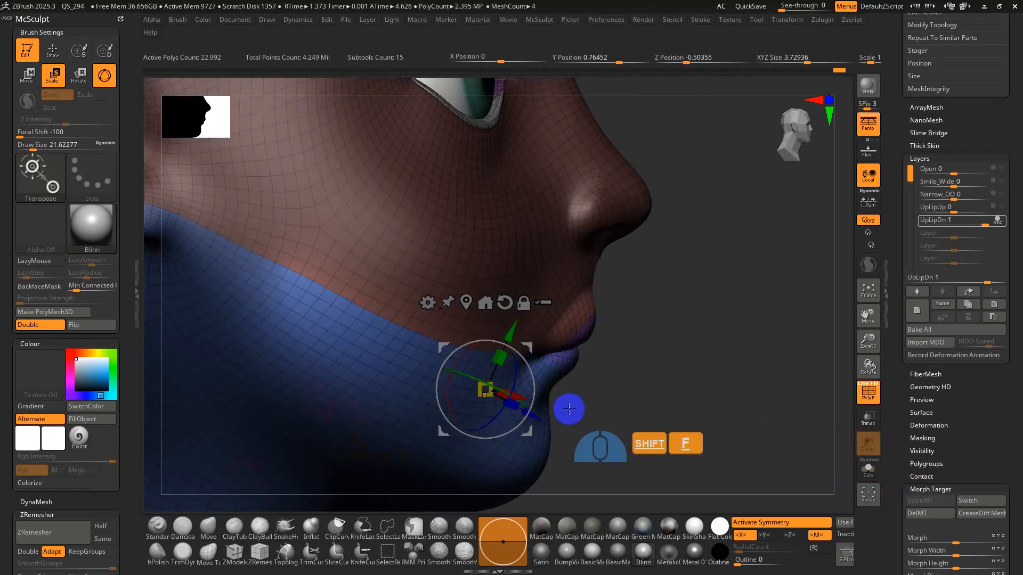
{"action": "left_click", "coordinate": [695, 528]}
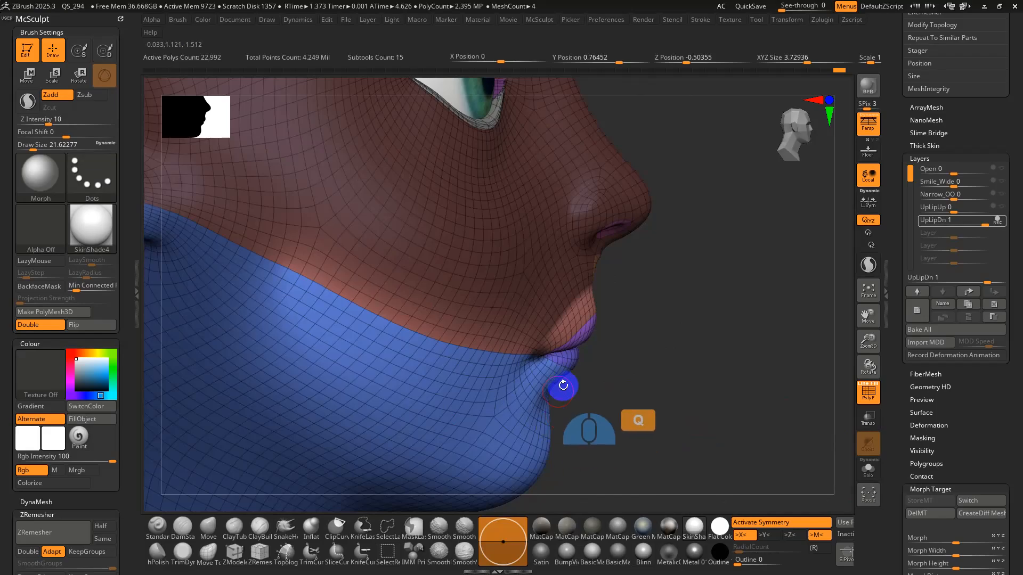
- Hide the lower lip, lower face and inner lower mouth polygroups, and turn on transparency to see the teeth through the remaining face
{"action": "key", "text": "ctrl+shift"}
{"action": "left_click", "coordinate": [571, 361], "text": "ctrl+shift"}
{"action": "left_click", "coordinate": [570, 358], "text": "ctrl+shift"}
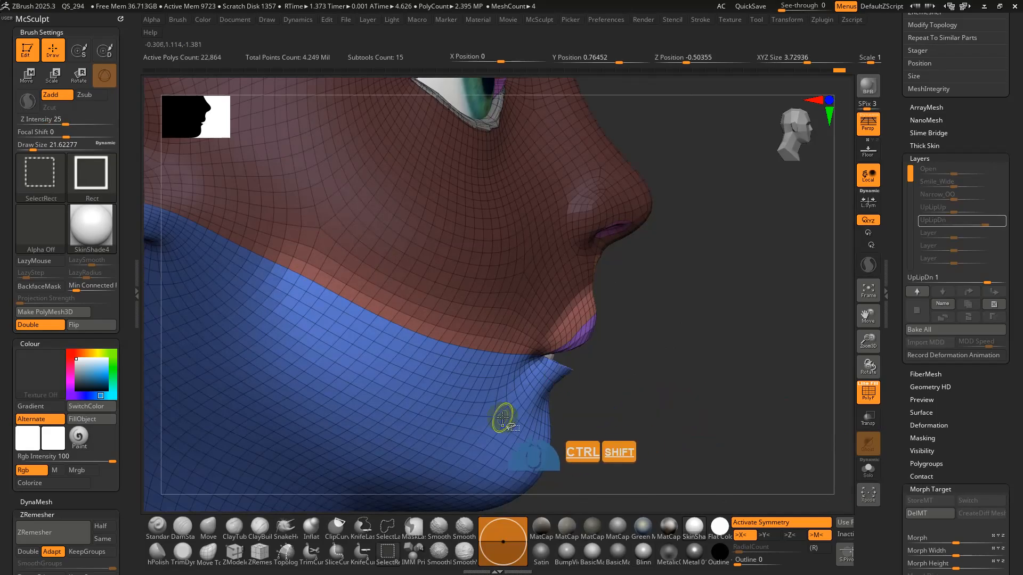
{"action": "left_click", "coordinate": [503, 418], "text": "ctrl+shift"}
{"action": "left_click_drag", "start_coordinate": [722, 401], "coordinate": [472, 427]}
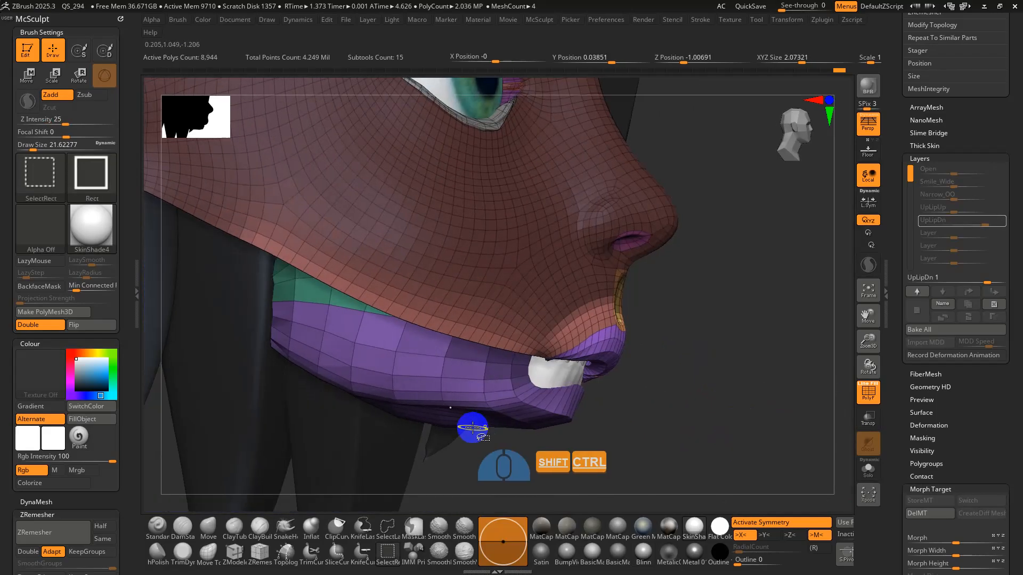
{"action": "left_click", "coordinate": [527, 405], "text": "ctrl+shift"}
{"action": "left_click_drag", "start_coordinate": [720, 383], "coordinate": [761, 390]}
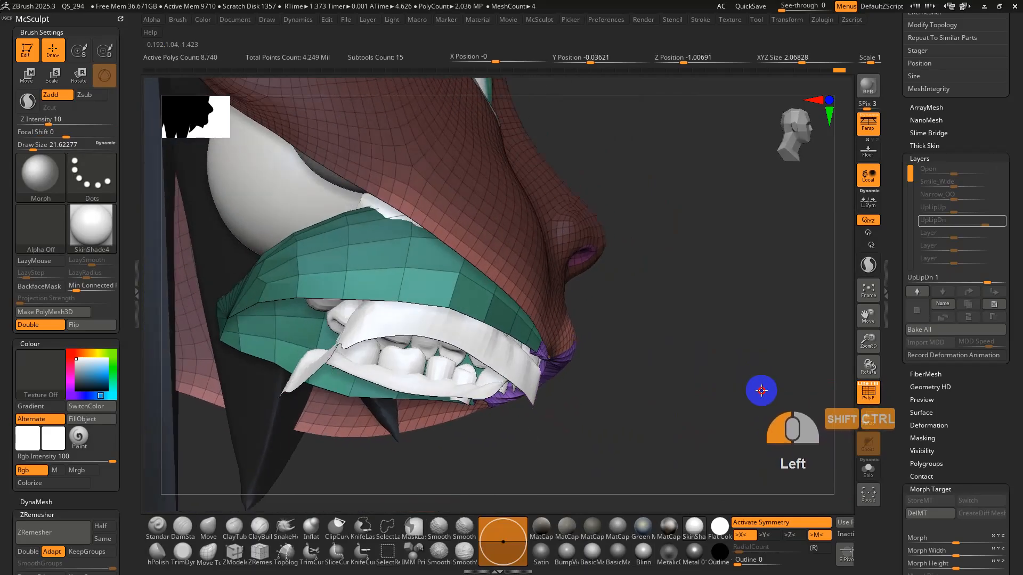
{"action": "left_click", "coordinate": [761, 390], "text": "ctrl+shift"}
{"action": "left_click", "coordinate": [867, 419]}
{"action": "right_click_drag", "start_coordinate": [712, 382], "coordinate": [689, 431], "text": "alt"}
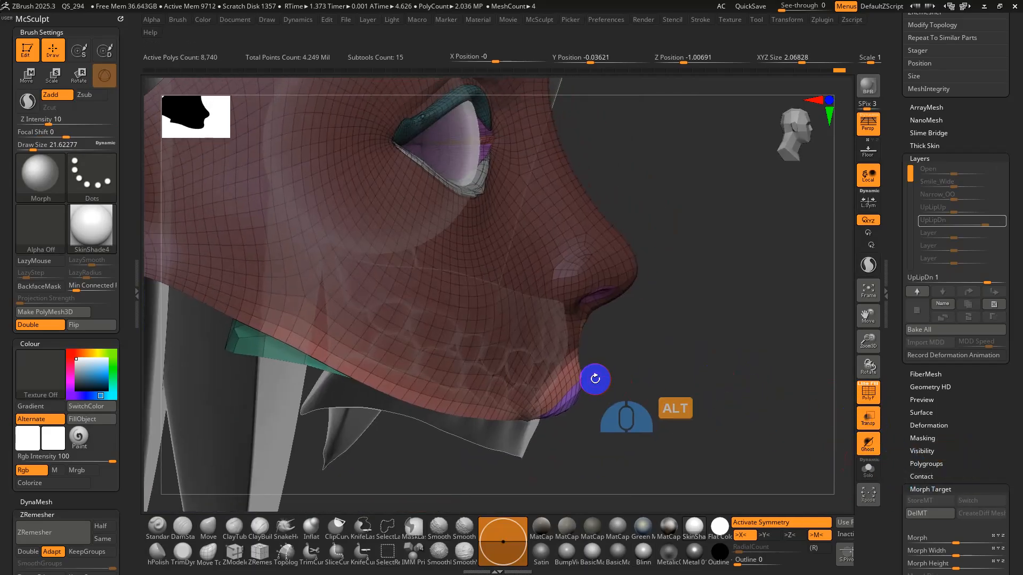
- Reset the Scale gizmo's orientation, turn off perspective and move the gizmo's pivot to the corner of the mouth
{"action": "key", "text": "e"}
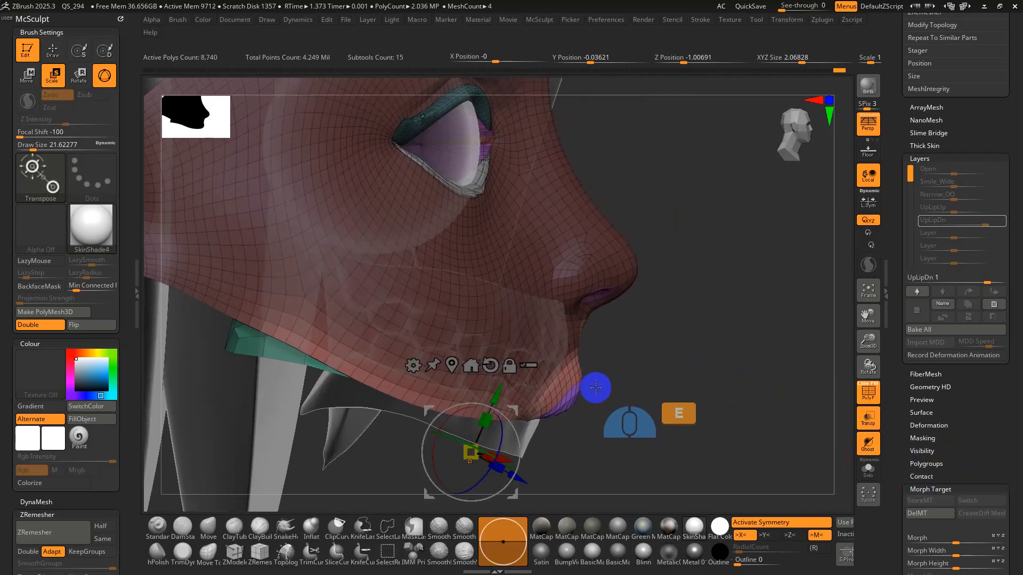
{"action": "left_click", "coordinate": [496, 365], "text": "alt"}
{"action": "left_click", "coordinate": [868, 123], "text": "alt"}
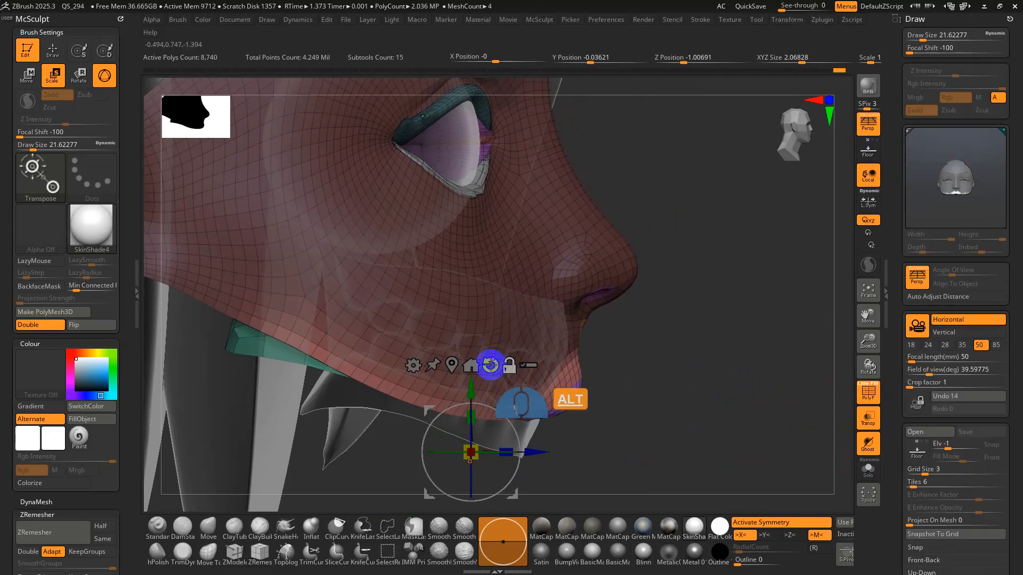
{"action": "left_click", "coordinate": [1010, 20]}
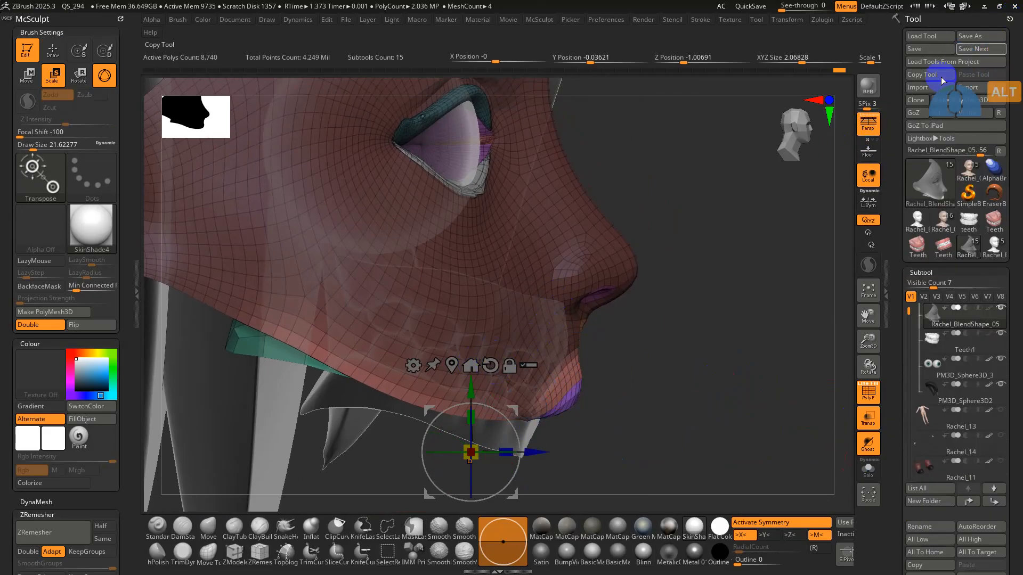
{"action": "key", "text": "p"}
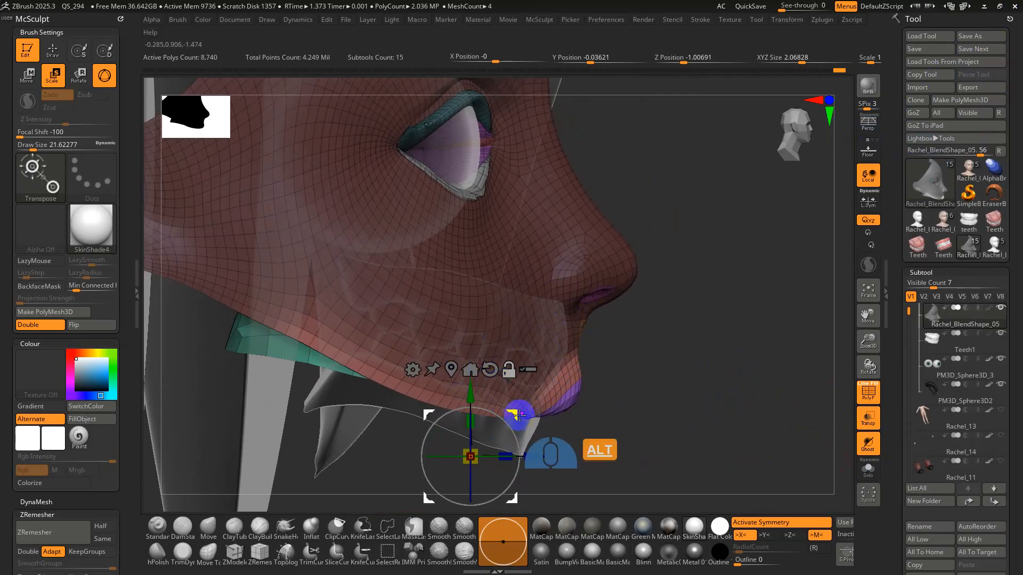
{"action": "left_click_drag", "start_coordinate": [518, 414], "coordinate": [589, 375], "text": "alt"}
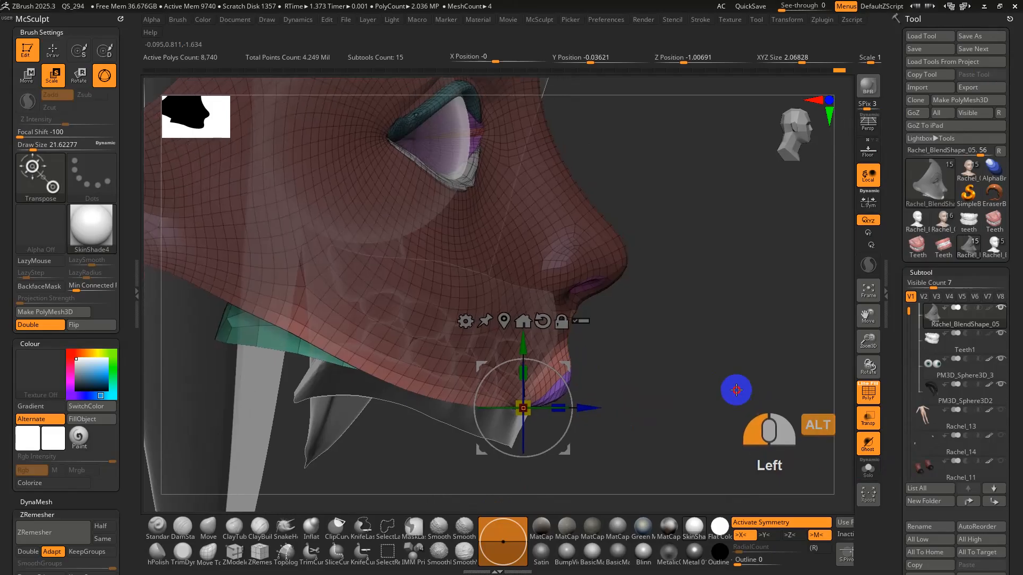
{"action": "key", "text": "f"}
{"action": "key", "text": "q"}
{"action": "mouse_move", "coordinate": [527, 495]}
{"action": "left_mouse_down", "text": "ctrl"}
{"action": "mouse_move", "coordinate": [379, 283]}
{"action": "mouse_move", "coordinate": [331, 297]}
{"action": "left_mouse_up", "text": "ctrl"}
{"action": "mouse_move", "coordinate": [520, 411]}
{"action": "left_mouse_down", "text": "alt"}
{"action": "mouse_move", "coordinate": [644, 550]}
{"action": "mouse_move", "coordinate": [584, 392]}
{"action": "mouse_move", "coordinate": [557, 383]}
{"action": "mouse_move", "coordinate": [549, 395]}
{"action": "mouse_move", "coordinate": [615, 334]}
{"action": "left_mouse_up", "text": "alt"}
{"action": "key", "text": "e"}
{"action": "key", "text": "ctrl+z"}
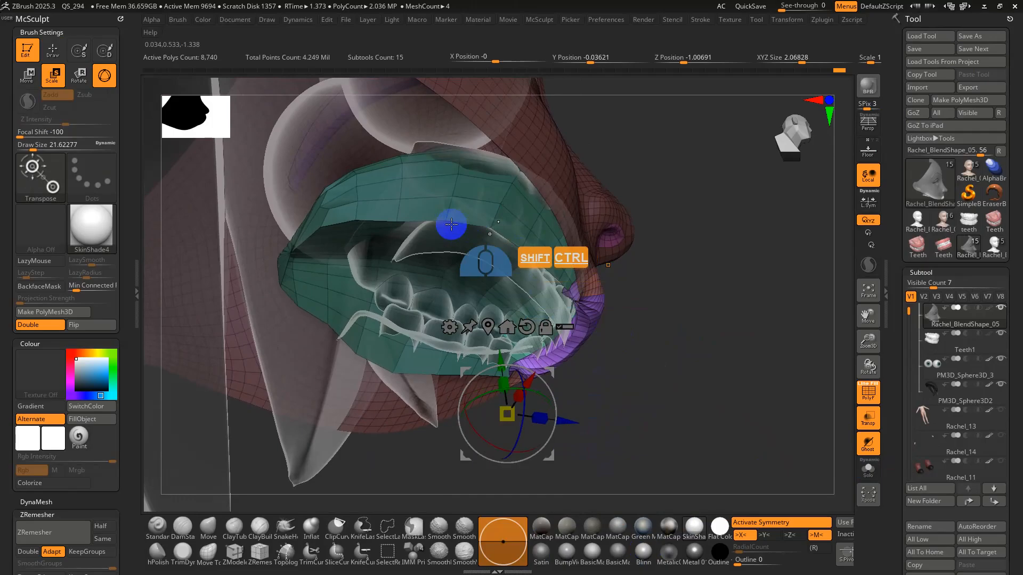
- Hide the inner mouth polygroup and return the remaining upper face to a profile view
{"action": "left_click", "coordinate": [428, 210], "text": "ctrl+shift"}
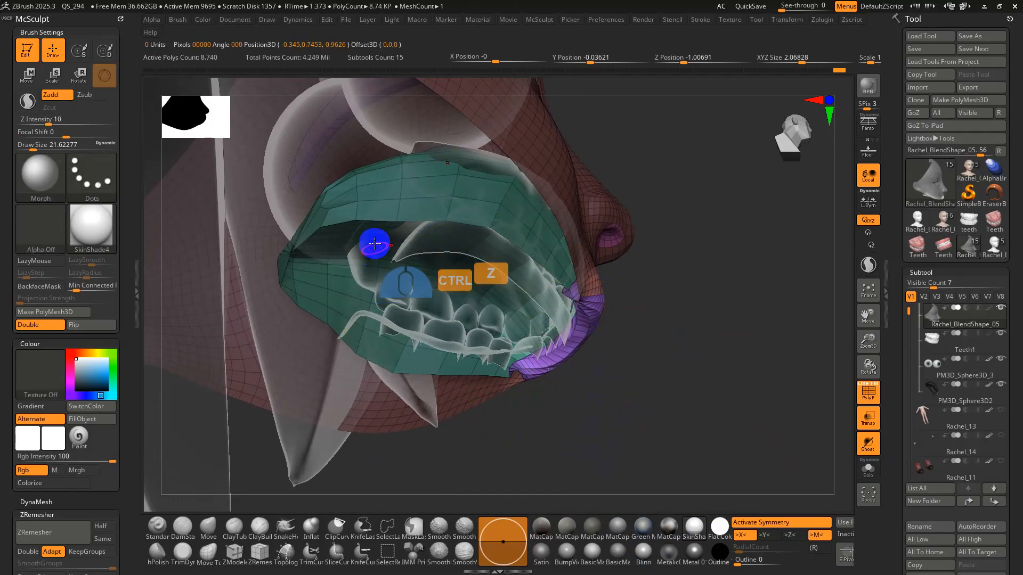
{"action": "left_click", "coordinate": [326, 218], "text": "ctrl+shift"}
{"action": "right_click_drag", "start_coordinate": [681, 268], "coordinate": [756, 317]}
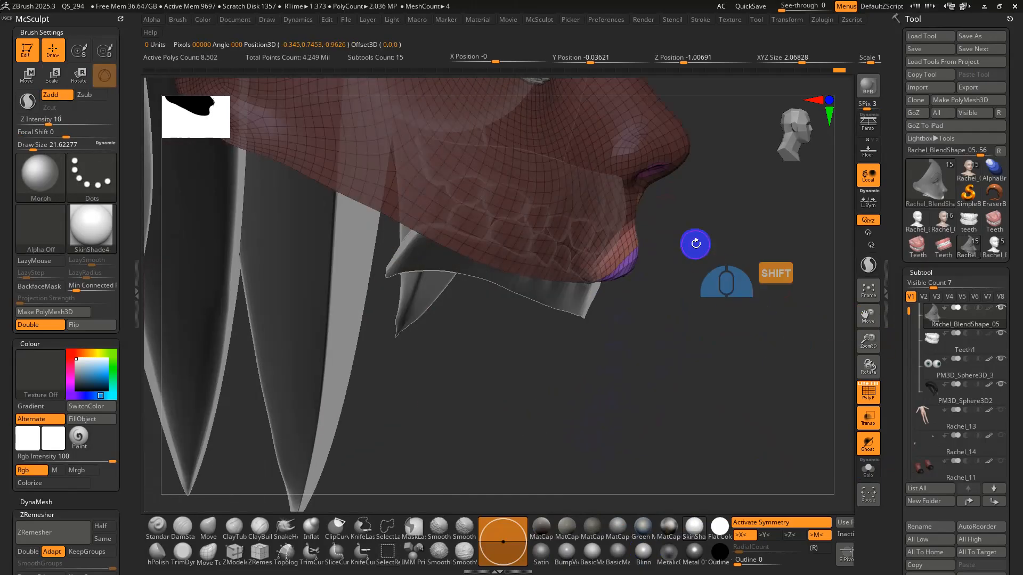
- Try to rotate the unmasked upper lip about the pivot at the corner of the mouth
{"action": "right_click_drag", "start_coordinate": [694, 242], "coordinate": [619, 305], "text": "alt"}
{"action": "key", "text": "e"}
{"action": "left_click_drag", "start_coordinate": [574, 302], "coordinate": [583, 331]}
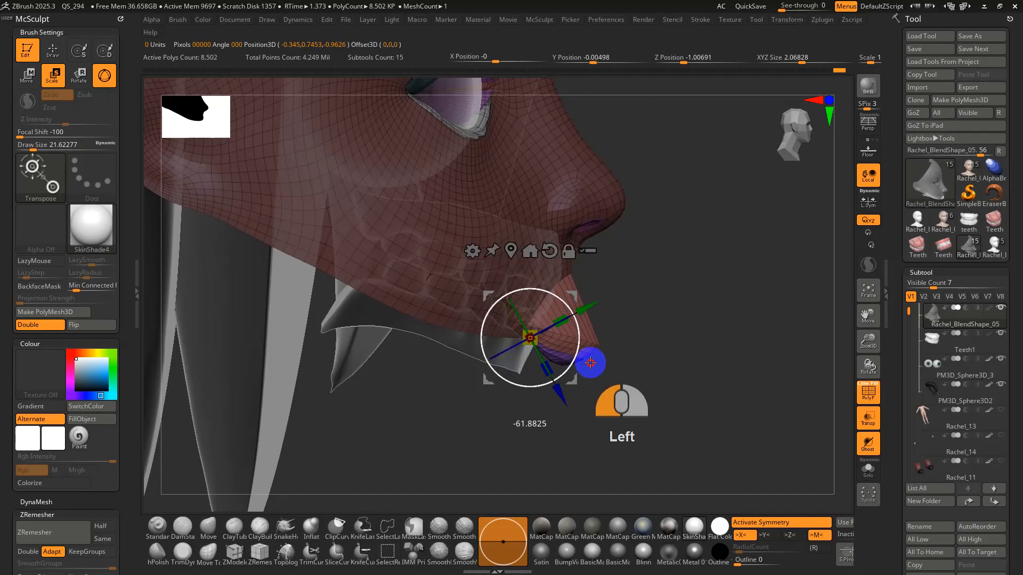
{"action": "key", "text": "ctrl+z"}
{"action": "key", "text": "q"}
{"action": "left_click_drag", "start_coordinate": [642, 323], "coordinate": [476, 309]}
{"action": "key", "text": "e"}
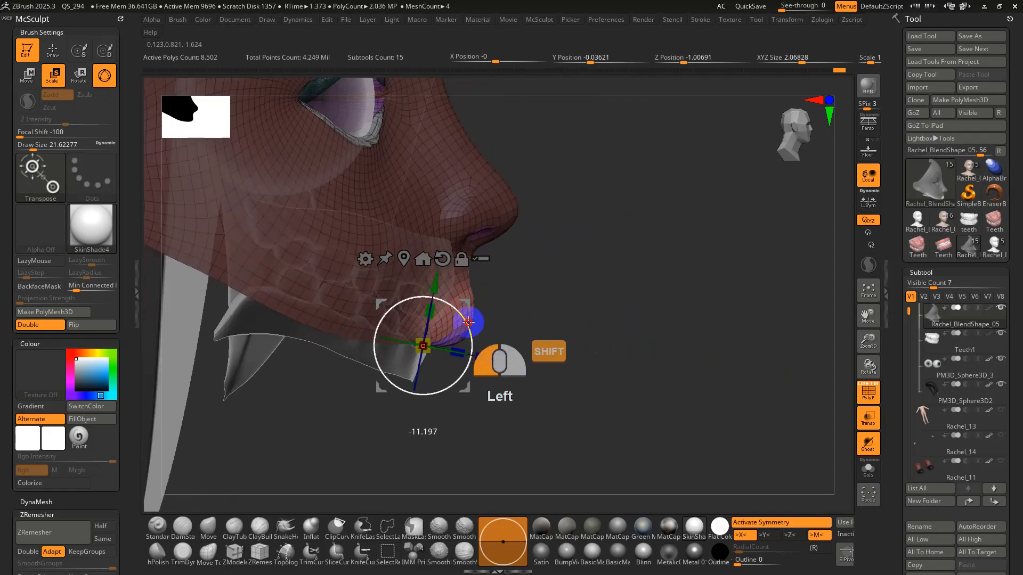
{"action": "key", "text": "ctrl+z"}
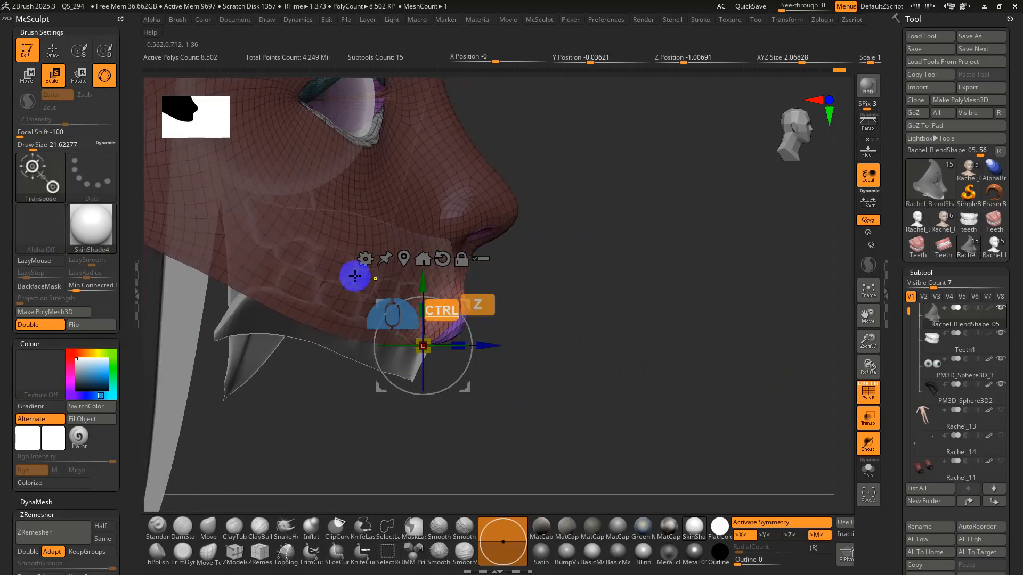
{"action": "key", "text": "ctrl+z"}
- Reposition the gizmo's pivot behind the upper lip and rotate the unmasked lip down and inward against the teeth
{"action": "left_click", "coordinate": [383, 198], "text": "alt"}
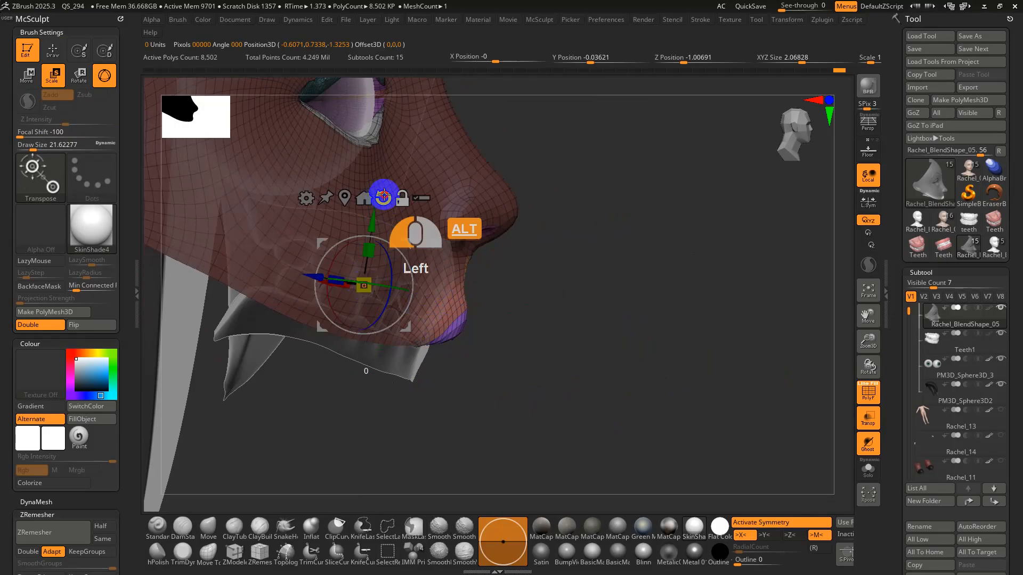
{"action": "mouse_move", "coordinate": [407, 243]}
{"action": "left_mouse_down", "text": "alt"}
{"action": "mouse_move", "coordinate": [464, 301]}
{"action": "mouse_move", "coordinate": [465, 331]}
{"action": "mouse_move", "coordinate": [438, 292]}
{"action": "left_mouse_up", "text": "alt"}
{"action": "key", "text": "q"}
{"action": "key", "text": "e"}
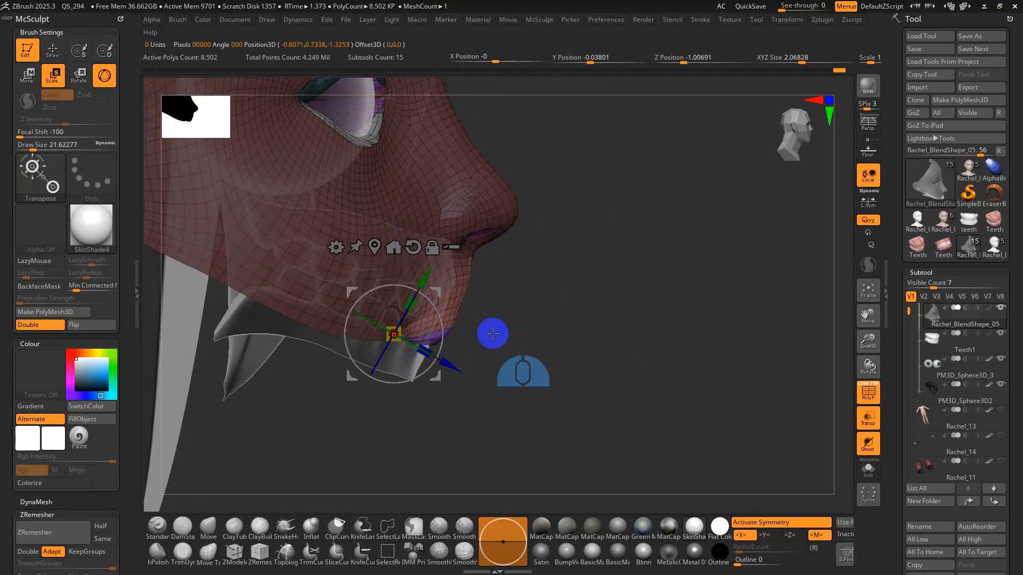
{"action": "left_click_drag", "start_coordinate": [493, 334], "coordinate": [465, 331]}
{"action": "key", "text": "q"}
- Set the draw size to about 44, unhide the whole head without PolyFrame or transparency, and clear the mask
{"action": "key", "text": "s"}
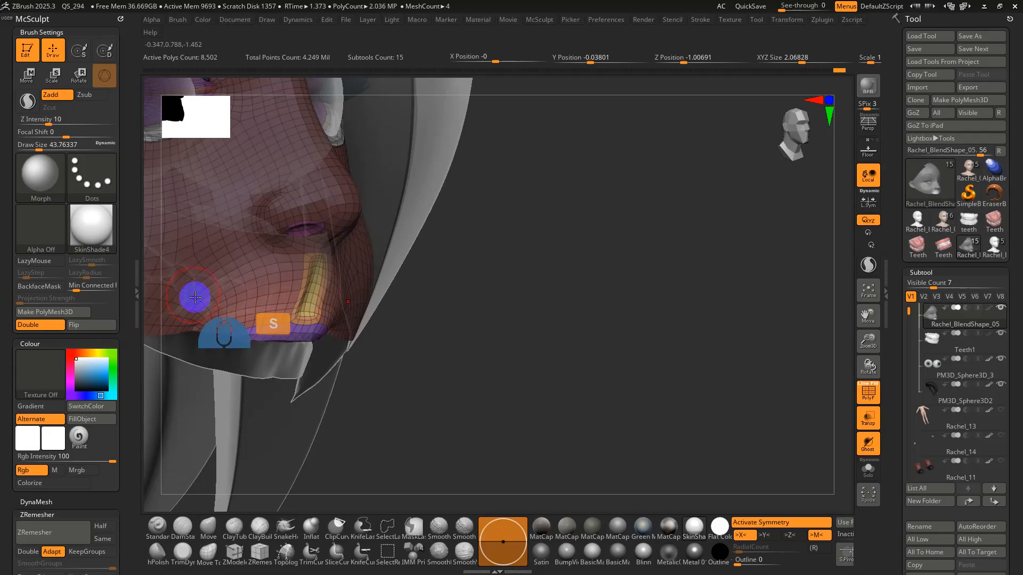
{"action": "left_click", "coordinate": [561, 341], "text": "ctrl+shift"}
{"action": "mouse_move", "coordinate": [562, 341]}
{"action": "right_mouse_down", "text": "alt"}
{"action": "mouse_move", "coordinate": [797, 379]}
{"action": "mouse_move", "coordinate": [628, 289]}
{"action": "mouse_move", "coordinate": [670, 381]}
{"action": "mouse_move", "coordinate": [630, 453]}
{"action": "mouse_move", "coordinate": [498, 371]}
{"action": "mouse_move", "coordinate": [514, 365]}
{"action": "right_mouse_up", "text": "alt"}
{"action": "key", "text": "shift+f"}
{"action": "left_click", "coordinate": [868, 417]}
{"action": "left_click_drag", "start_coordinate": [621, 344], "coordinate": [644, 370], "text": "ctrl"}
{"action": "right_click_drag", "start_coordinate": [645, 370], "coordinate": [596, 426]}
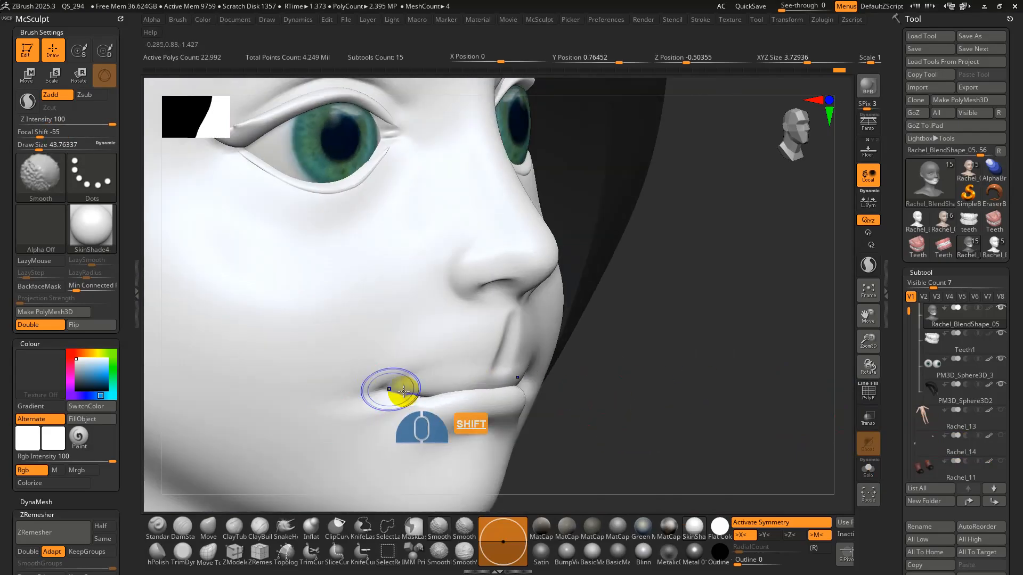
- Smooth the corner of the mouth with a draw size of about 44
{"action": "left_click_drag", "start_coordinate": [403, 392], "coordinate": [387, 392], "text": "shift"}
{"action": "key", "text": "ctrl+z"}
{"action": "key", "text": "s"}
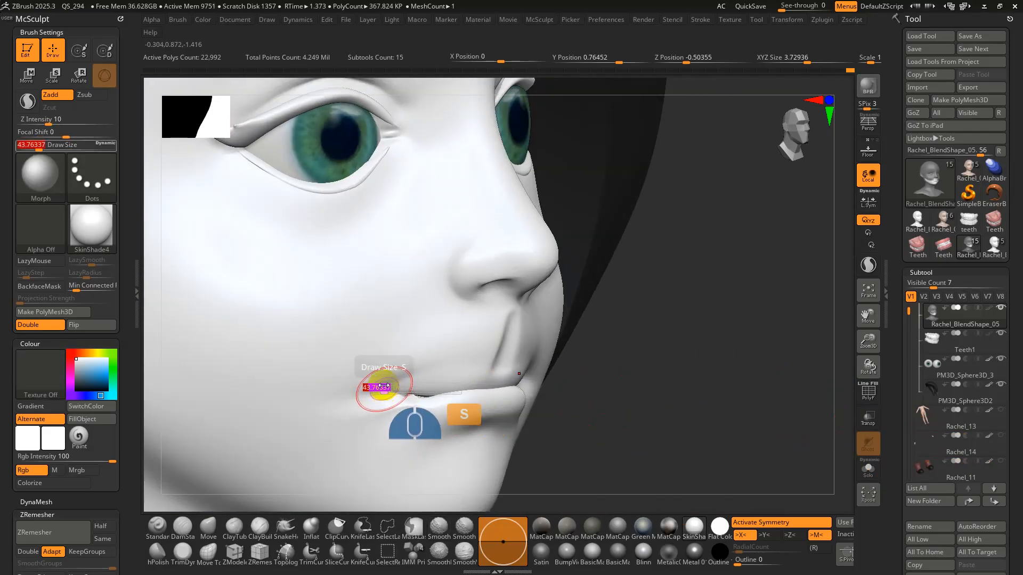
{"action": "mouse_move", "coordinate": [416, 360]}
{"action": "left_mouse_down", "text": "shift"}
{"action": "mouse_move", "coordinate": [369, 379]}
{"action": "mouse_move", "coordinate": [427, 358]}
{"action": "mouse_move", "coordinate": [383, 397]}
{"action": "mouse_move", "coordinate": [397, 413]}
{"action": "left_mouse_up", "text": "shift"}
{"action": "mouse_move", "coordinate": [405, 425]}
{"action": "right_mouse_down"}
{"action": "mouse_move", "coordinate": [431, 425]}
{"action": "mouse_move", "coordinate": [353, 393]}
{"action": "right_mouse_up"}
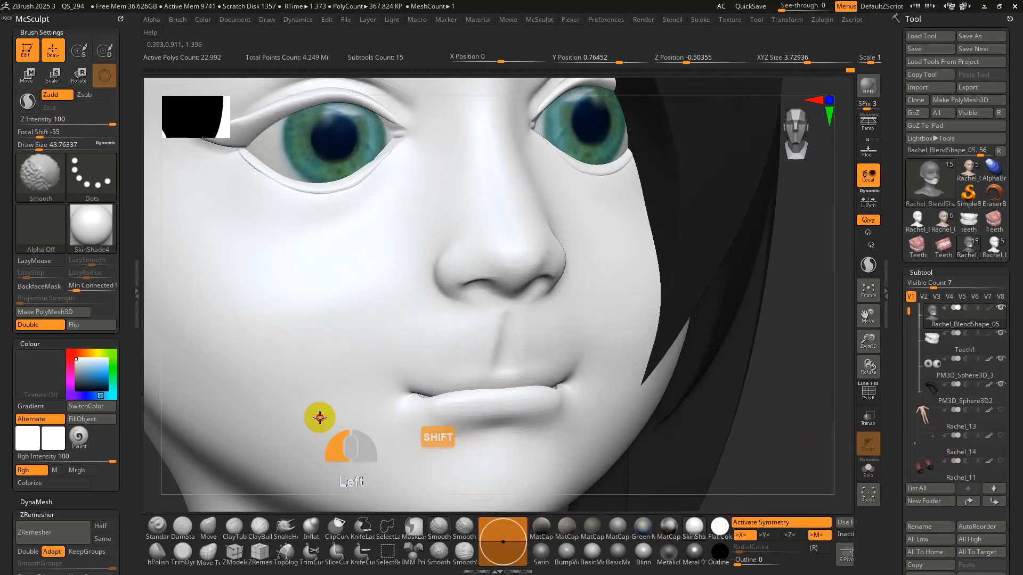
{"action": "right_click_drag", "start_coordinate": [599, 358], "coordinate": [848, 461], "text": "shift"}
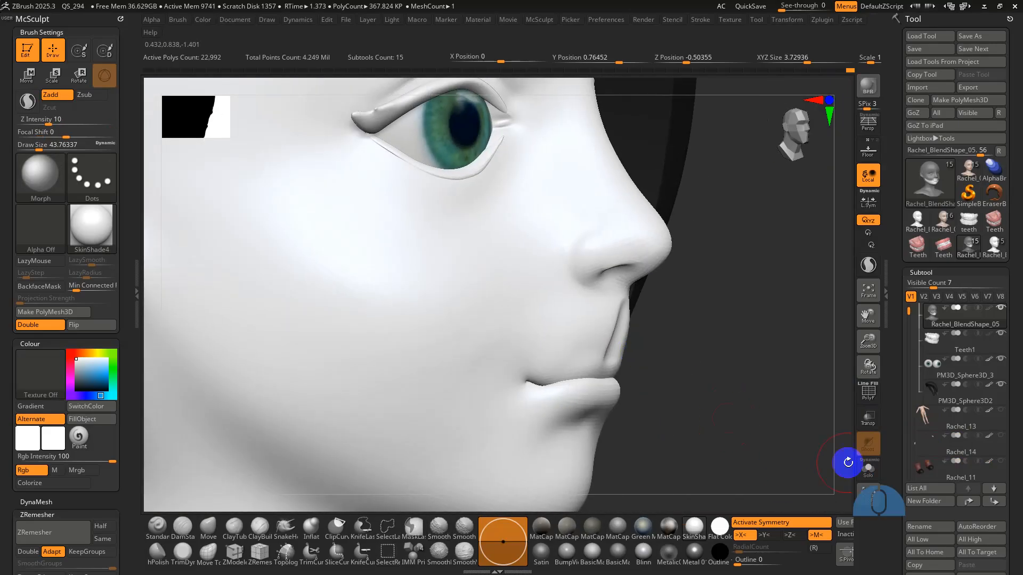
- Isolate the head to inspect the mouth, bring back the other subtools and undo the last stroke
{"action": "left_click", "coordinate": [872, 480]}
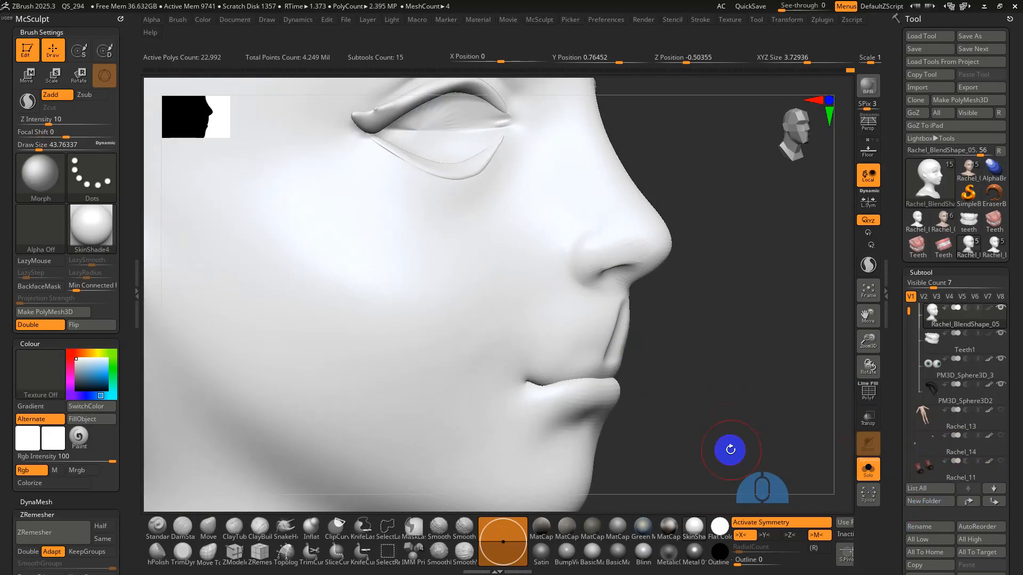
{"action": "left_click", "coordinate": [867, 472]}
{"action": "mouse_move", "coordinate": [542, 393]}
{"action": "right_mouse_down"}
{"action": "mouse_move", "coordinate": [521, 419]}
{"action": "mouse_move", "coordinate": [541, 411]}
{"action": "mouse_move", "coordinate": [538, 427]}
{"action": "mouse_move", "coordinate": [512, 412]}
{"action": "mouse_move", "coordinate": [523, 373]}
{"action": "right_mouse_up"}
{"action": "key", "text": "ctrl+z"}
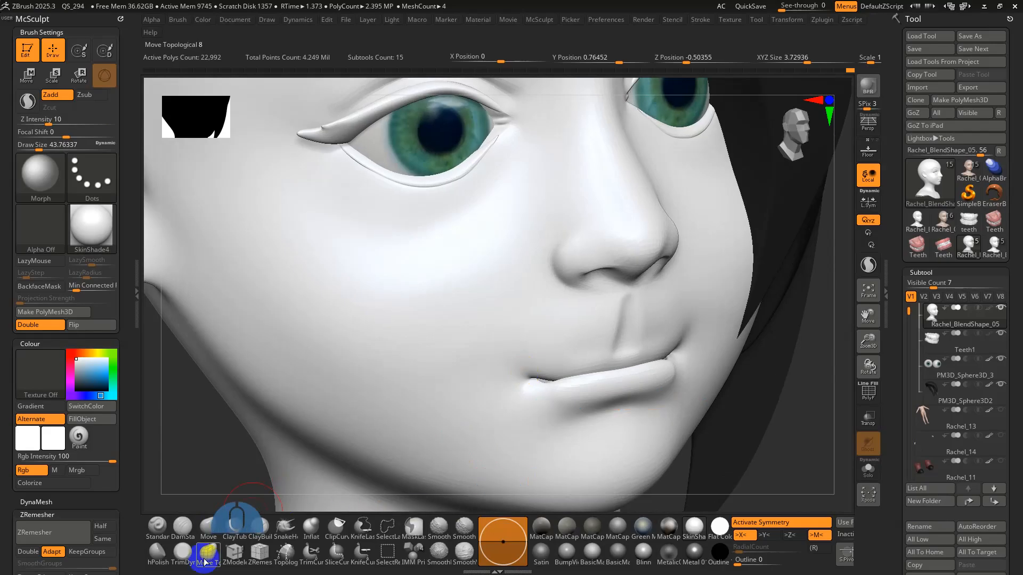
- Reshape the corner of the mouth with the Move Topological brush, checking the wireframe
{"action": "left_click", "coordinate": [205, 555]}
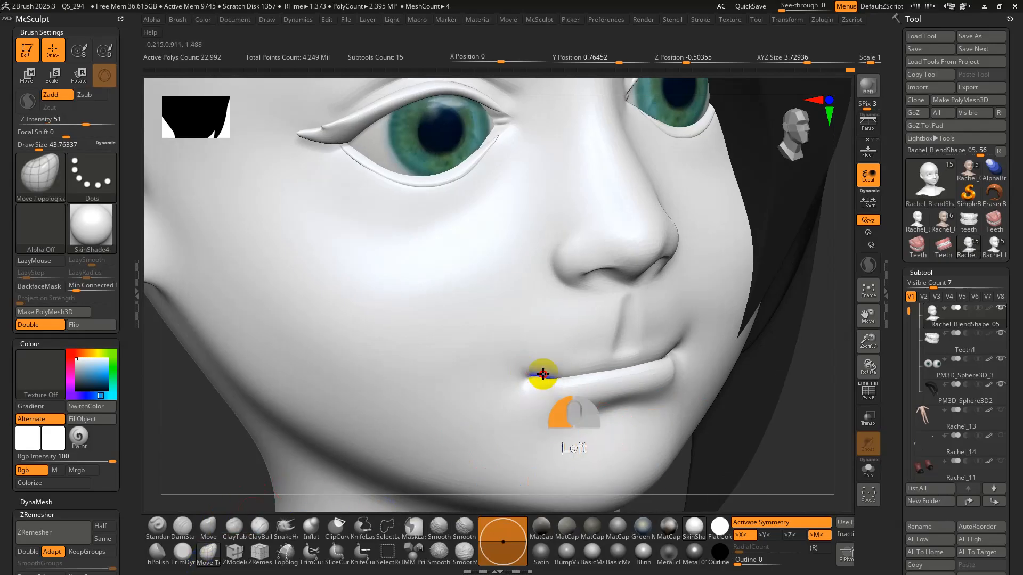
{"action": "right_click_drag", "start_coordinate": [535, 379], "coordinate": [714, 366]}
{"action": "key", "text": "shift+f"}
{"action": "key", "text": "shift+f"}
{"action": "mouse_move", "coordinate": [631, 376]}
{"action": "right_mouse_down"}
{"action": "mouse_move", "coordinate": [617, 356]}
{"action": "mouse_move", "coordinate": [621, 543]}
{"action": "mouse_move", "coordinate": [596, 394]}
{"action": "right_mouse_up"}
- Smooth the skin of the upper lip between the mouth corners and the nose
{"action": "left_click_drag", "start_coordinate": [562, 378], "coordinate": [558, 377], "text": "shift"}
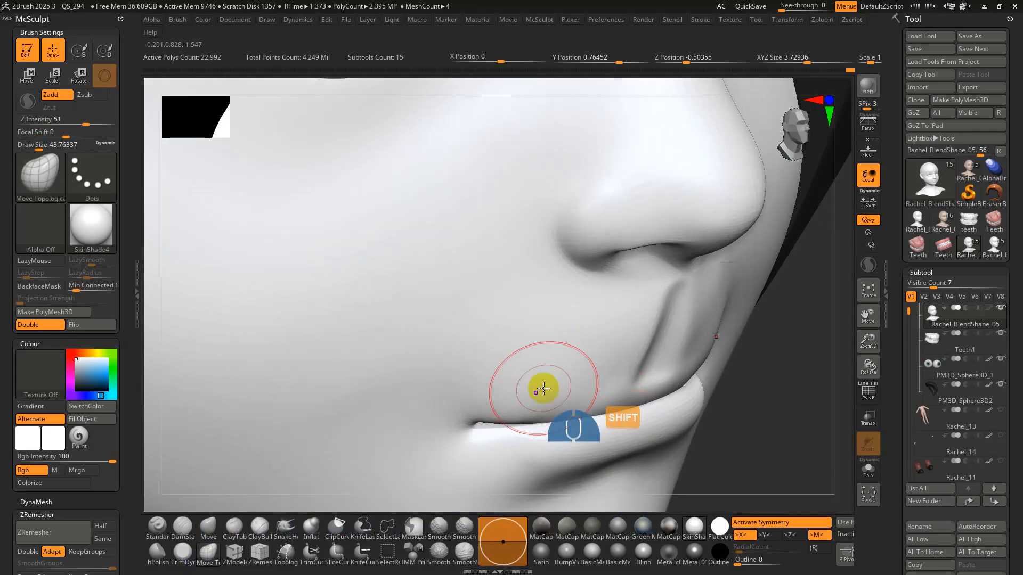
{"action": "mouse_move", "coordinate": [564, 346]}
{"action": "right_mouse_down", "text": "alt"}
{"action": "mouse_move", "coordinate": [538, 321]}
{"action": "mouse_move", "coordinate": [767, 379]}
{"action": "right_mouse_up", "text": "alt"}
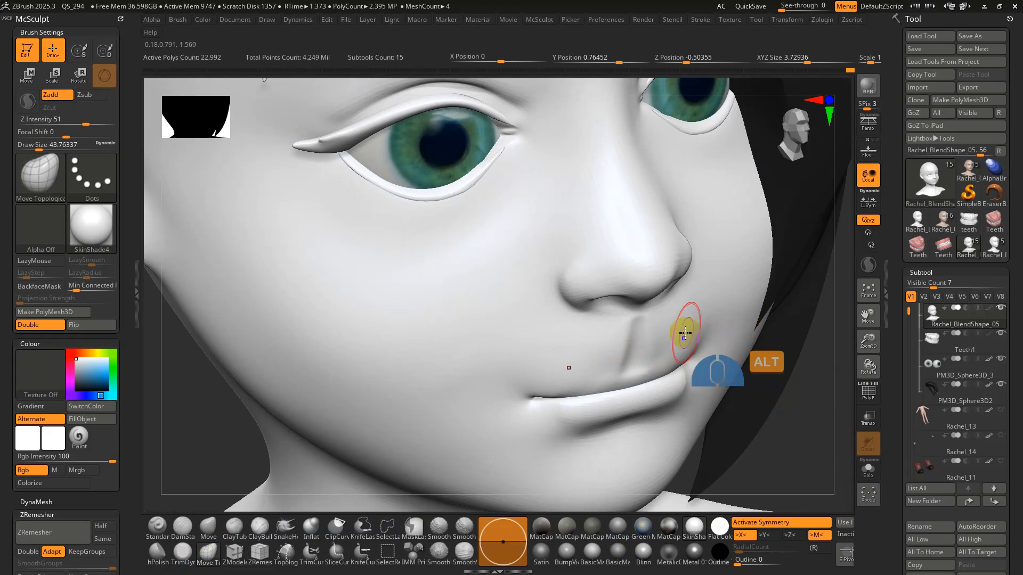
{"action": "left_click_drag", "start_coordinate": [682, 331], "coordinate": [667, 344], "text": "shift"}
{"action": "right_click_drag", "start_coordinate": [726, 304], "coordinate": [611, 369]}
- Turn on PolyFrame and hide the lower lip and lower face polygroups to expose the inside of the mouth
{"action": "key", "text": "shift+f"}
{"action": "left_click", "coordinate": [554, 388], "text": "ctrl+shift"}
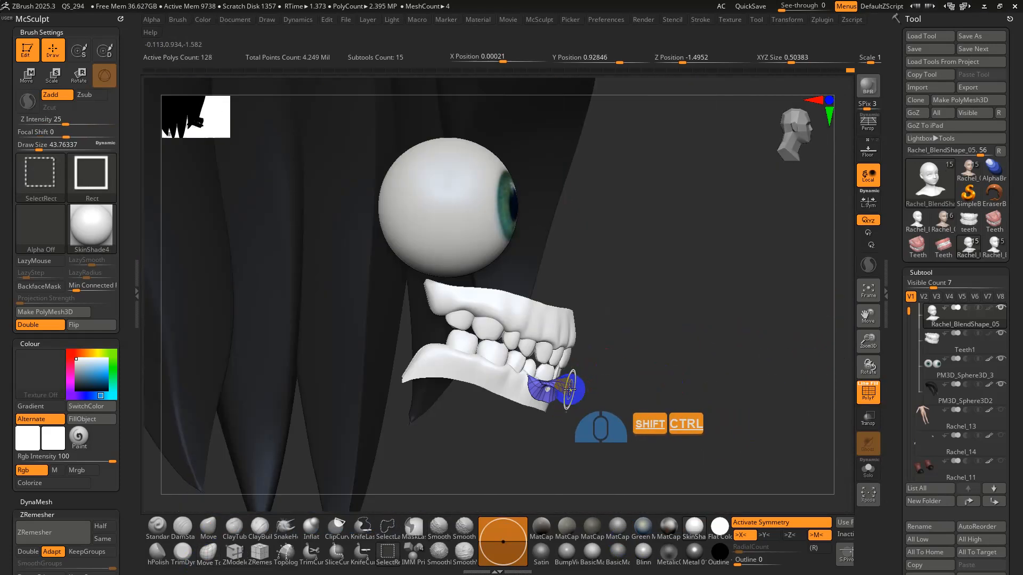
{"action": "left_click", "coordinate": [565, 389], "text": "ctrl+shift"}
{"action": "left_click", "coordinate": [553, 409], "text": "ctrl+shift"}
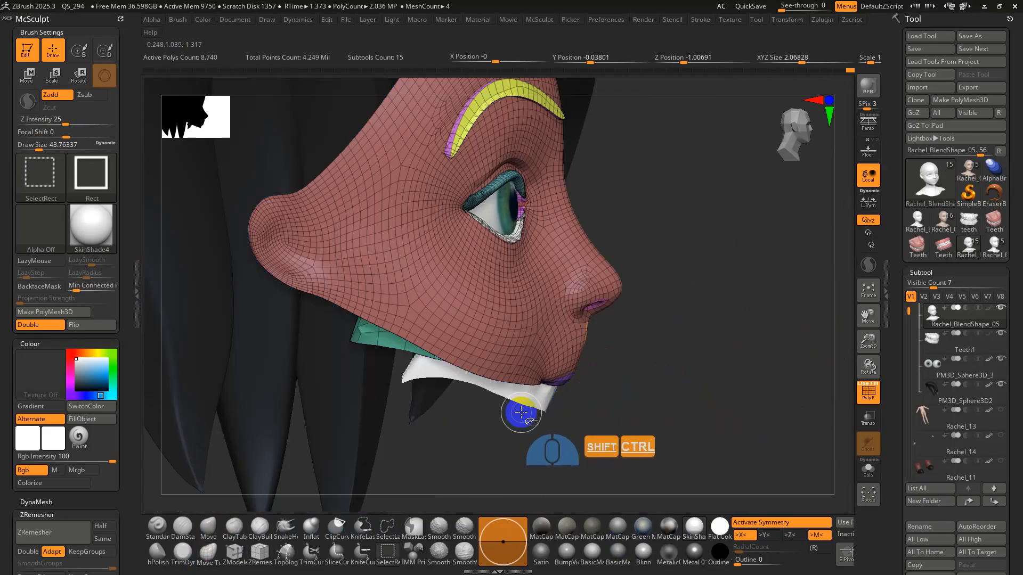
{"action": "mouse_move", "coordinate": [521, 412]}
{"action": "right_mouse_down"}
{"action": "mouse_move", "coordinate": [658, 363]}
{"action": "mouse_move", "coordinate": [660, 350]}
{"action": "mouse_move", "coordinate": [591, 456]}
{"action": "mouse_move", "coordinate": [616, 452]}
{"action": "mouse_move", "coordinate": [600, 472]}
{"action": "right_mouse_up"}
- Switch to the Teeth1 subtool and adjust the protruding front teeth behind the lip with the Move brush at draw size about 77
{"action": "left_click", "coordinate": [466, 364], "text": "alt"}
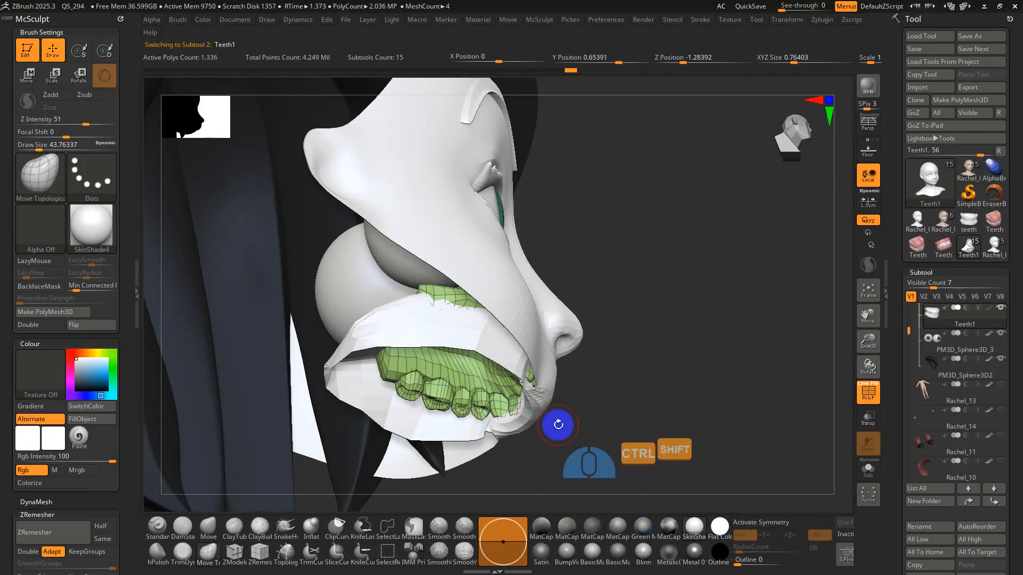
{"action": "mouse_move", "coordinate": [557, 425]}
{"action": "right_mouse_down"}
{"action": "mouse_move", "coordinate": [602, 414]}
{"action": "mouse_move", "coordinate": [612, 390]}
{"action": "mouse_move", "coordinate": [626, 411]}
{"action": "mouse_move", "coordinate": [602, 413]}
{"action": "mouse_move", "coordinate": [591, 309]}
{"action": "mouse_move", "coordinate": [629, 299]}
{"action": "mouse_move", "coordinate": [458, 477]}
{"action": "right_mouse_up"}
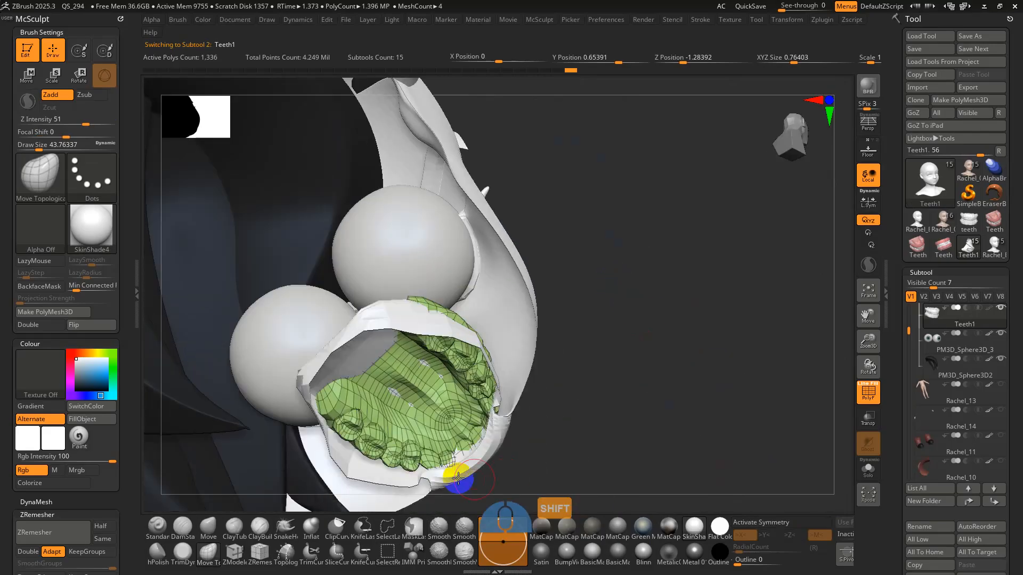
{"action": "left_click", "coordinate": [208, 527]}
{"action": "mouse_move", "coordinate": [255, 495]}
{"action": "right_mouse_down"}
{"action": "mouse_move", "coordinate": [450, 447]}
{"action": "mouse_move", "coordinate": [429, 392]}
{"action": "right_mouse_up"}
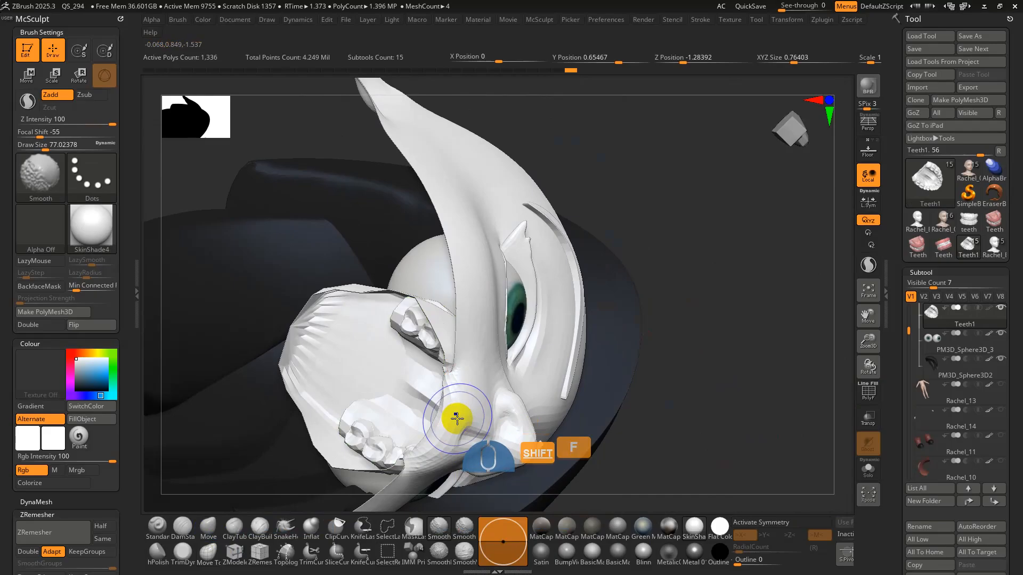
- Return to the Rachel_BlendShape_05 subtool with PolyFrame on and adjust the inner upper lip from below at draw size about 101
{"action": "left_click", "coordinate": [470, 403], "text": "alt"}
{"action": "key", "text": "shift+f"}
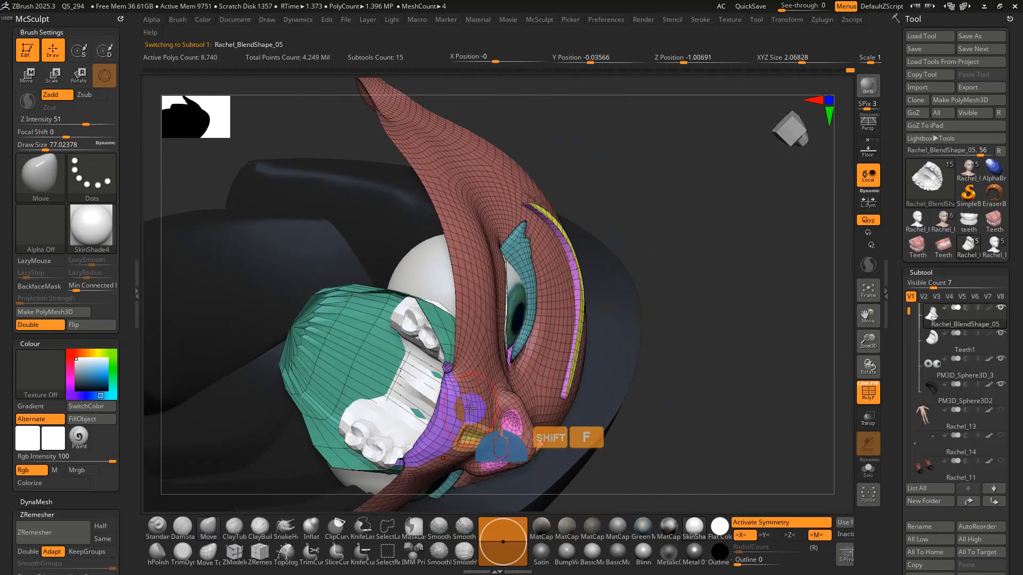
{"action": "right_click_drag", "start_coordinate": [453, 406], "coordinate": [491, 421], "text": "shift"}
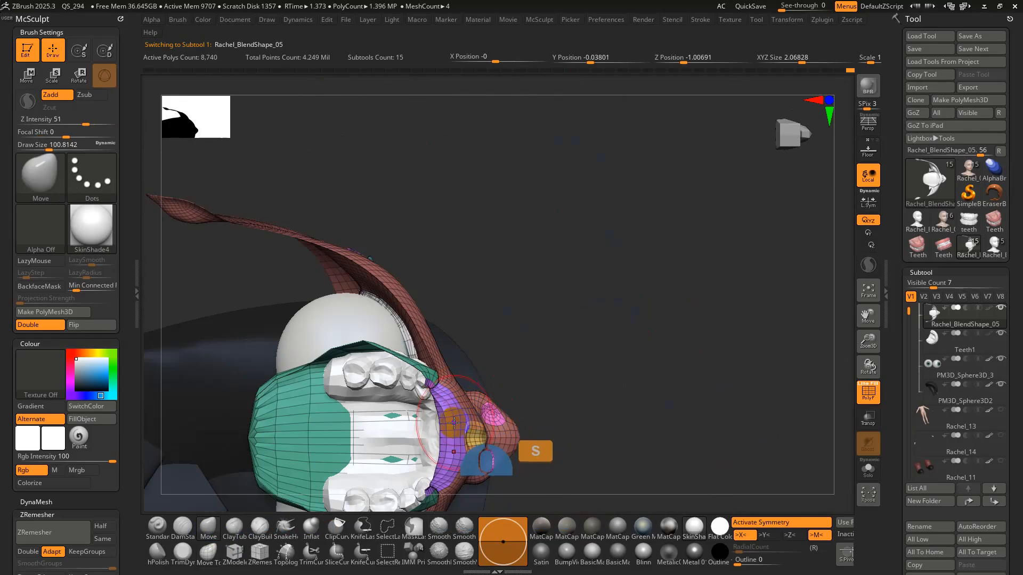
{"action": "right_click_drag", "start_coordinate": [447, 439], "coordinate": [550, 383]}
- Unhide the full head, turn off PolyFrame and view the mouth from the front
{"action": "left_click", "coordinate": [632, 388], "text": "ctrl+shift"}
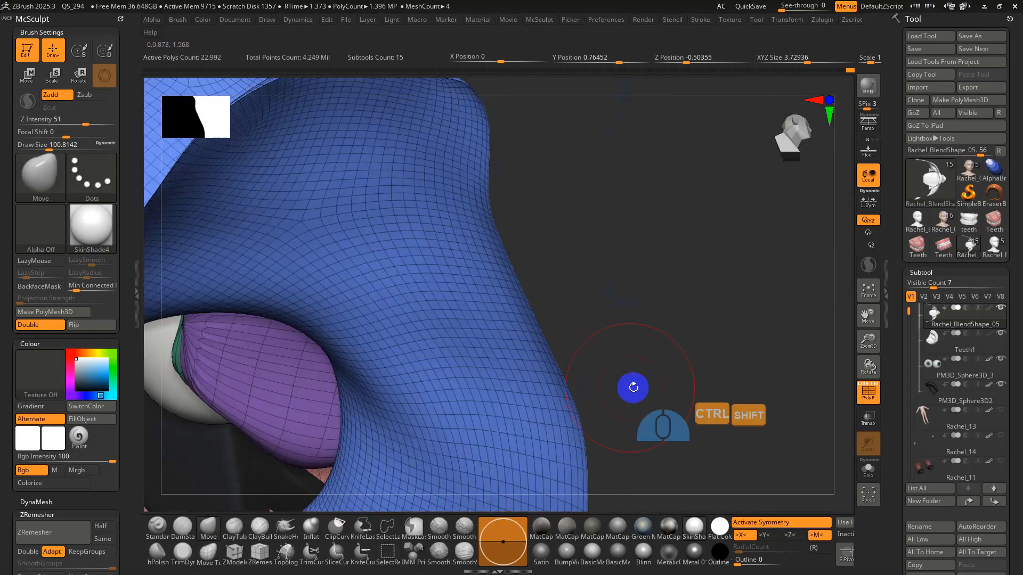
{"action": "key", "text": "shift+f"}
{"action": "left_click_drag", "start_coordinate": [662, 285], "coordinate": [633, 394]}
{"action": "right_click_drag", "start_coordinate": [633, 393], "coordinate": [586, 356]}
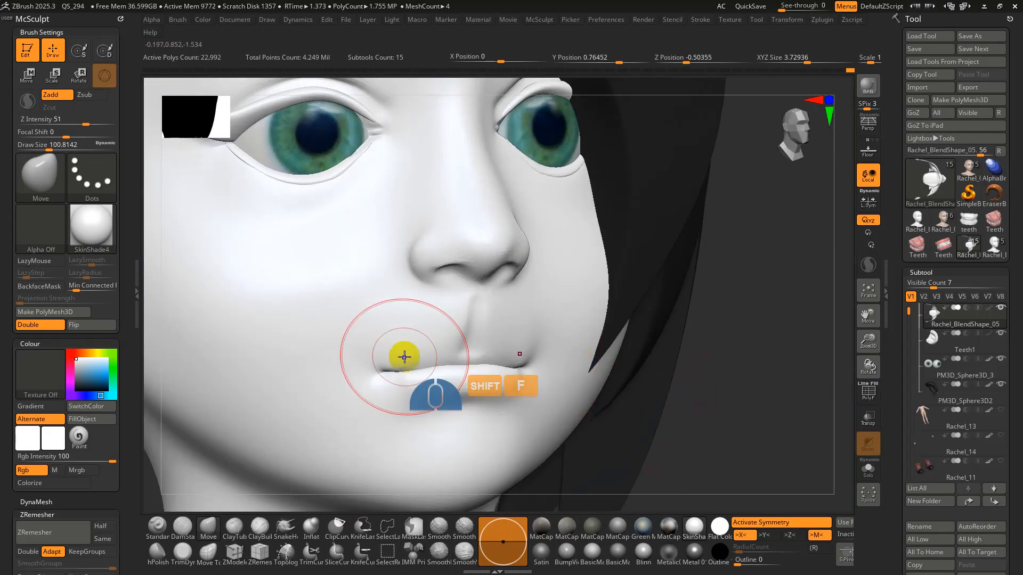
- Set the draw size to about 77 and nudge the area between the nose and upper lip with the Move brush
{"action": "key", "text": "shift+f"}
{"action": "left_click_drag", "start_coordinate": [722, 373], "coordinate": [639, 341], "text": "alt"}
{"action": "key", "text": "shift+f"}
{"action": "key", "text": "s"}
{"action": "left_click_drag", "start_coordinate": [487, 303], "coordinate": [483, 304]}
{"action": "right_click_drag", "start_coordinate": [553, 358], "coordinate": [612, 394], "text": "alt"}
- Turn on the texture map for the head, leaving Colorize off
{"action": "left_click", "coordinate": [976, 539]}
{"action": "left_click_drag", "start_coordinate": [900, 537], "coordinate": [934, 406]}
{"action": "left_click", "coordinate": [922, 319]}
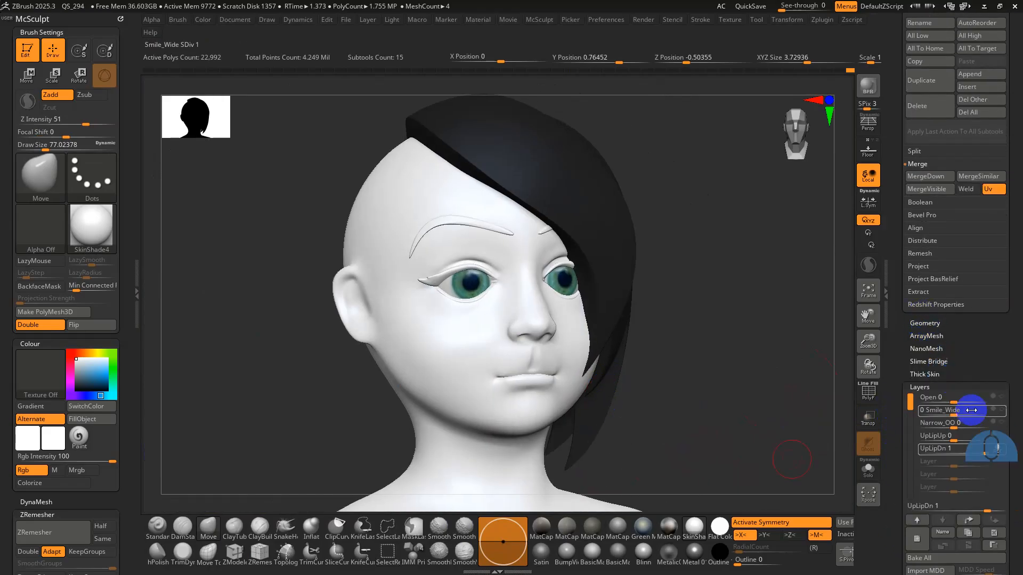
{"action": "scroll", "coordinate": [894, 442], "scroll_direction": "down", "scroll_amount": 8}
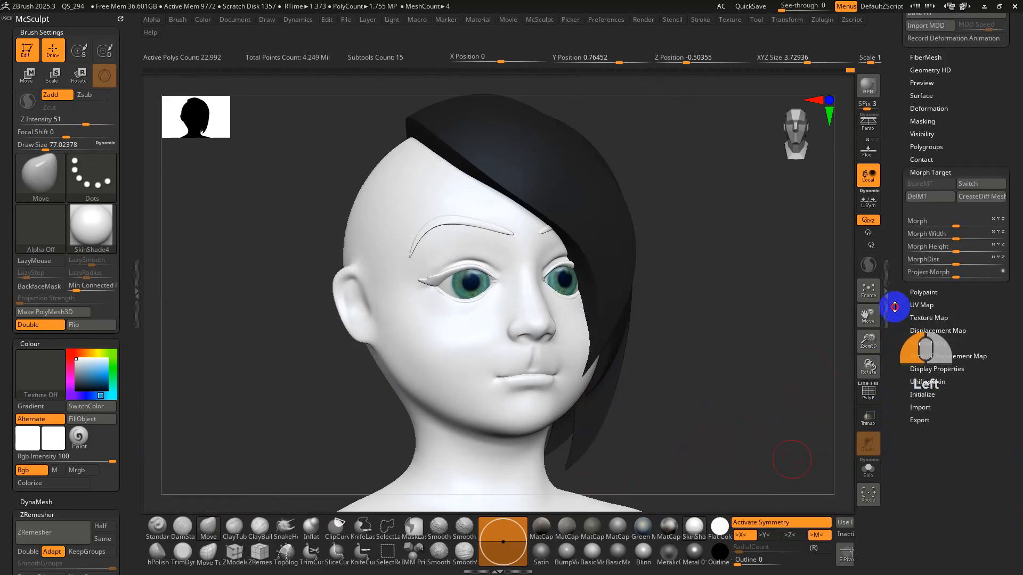
{"action": "left_click", "coordinate": [929, 465]}
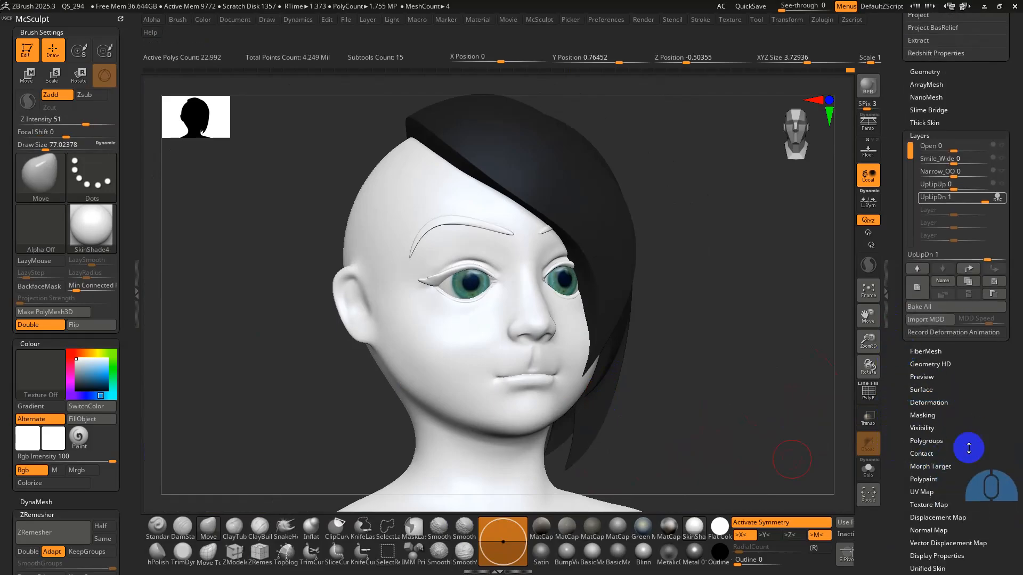
{"action": "left_click", "coordinate": [925, 506]}
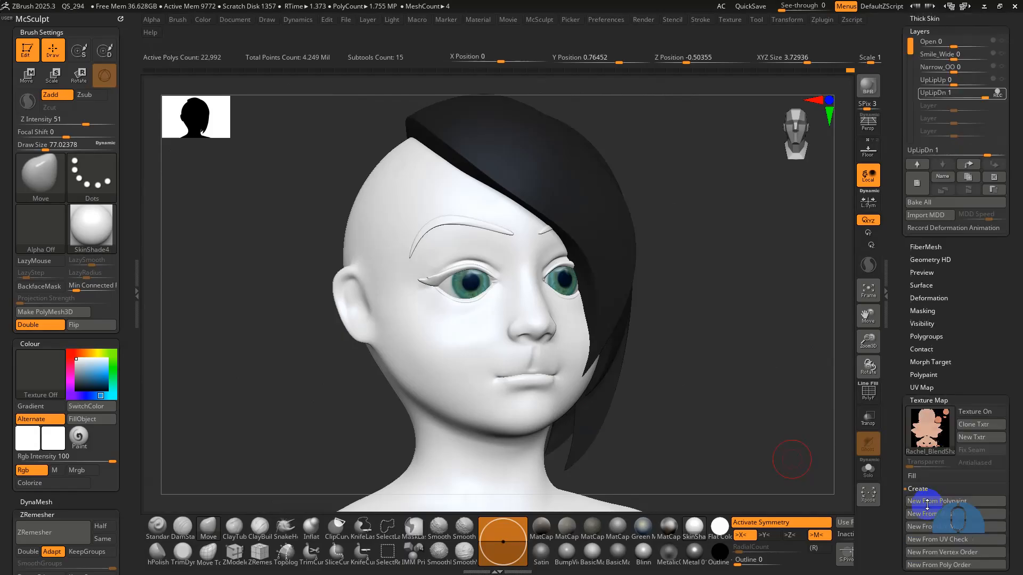
{"action": "left_click", "coordinate": [62, 483]}
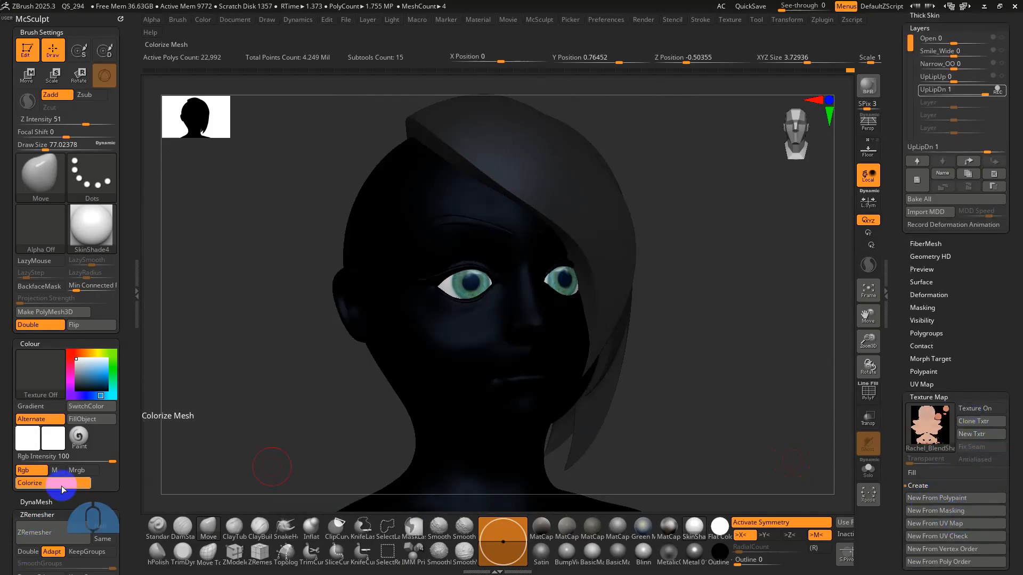
{"action": "left_click", "coordinate": [58, 483]}
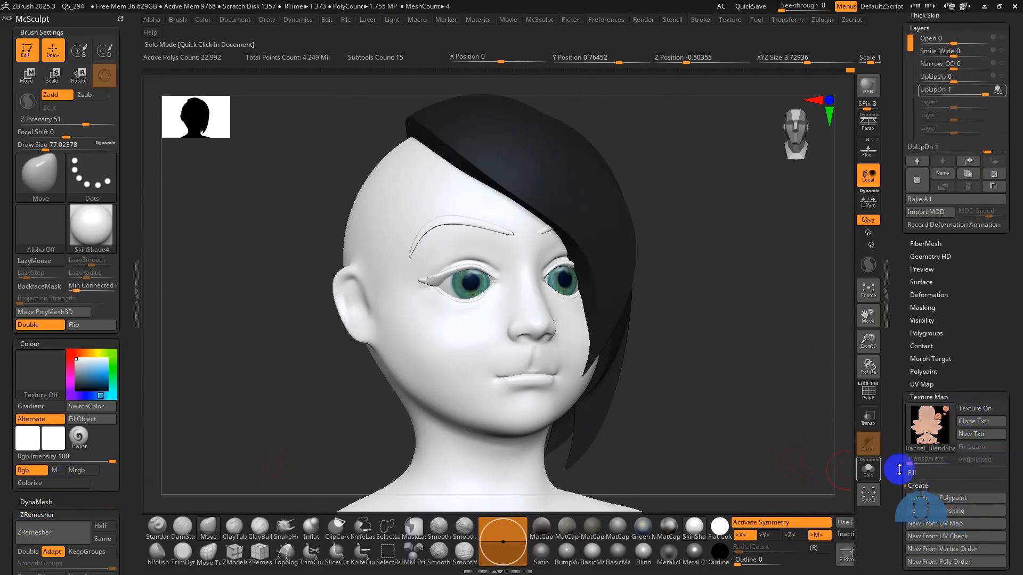
{"action": "left_click", "coordinate": [972, 408]}
{"action": "left_click_drag", "start_coordinate": [673, 384], "coordinate": [744, 315], "text": "alt"}
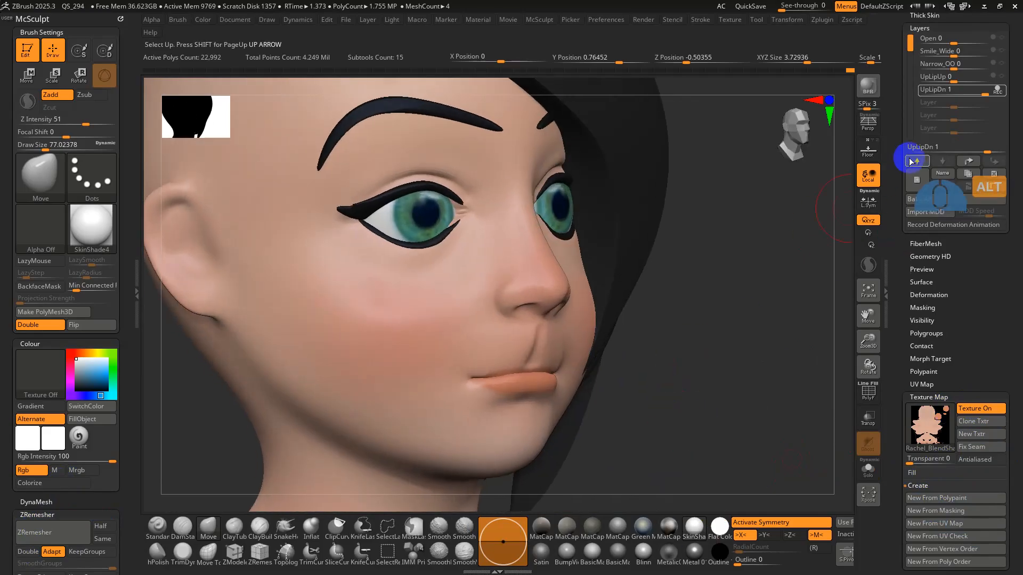
- Test the UpLipDn blend shape with the Open layer at about 0.47, and return Open to 0
{"action": "left_click_drag", "start_coordinate": [894, 156], "coordinate": [913, 314]}
{"action": "left_click_drag", "start_coordinate": [949, 202], "coordinate": [969, 199]}
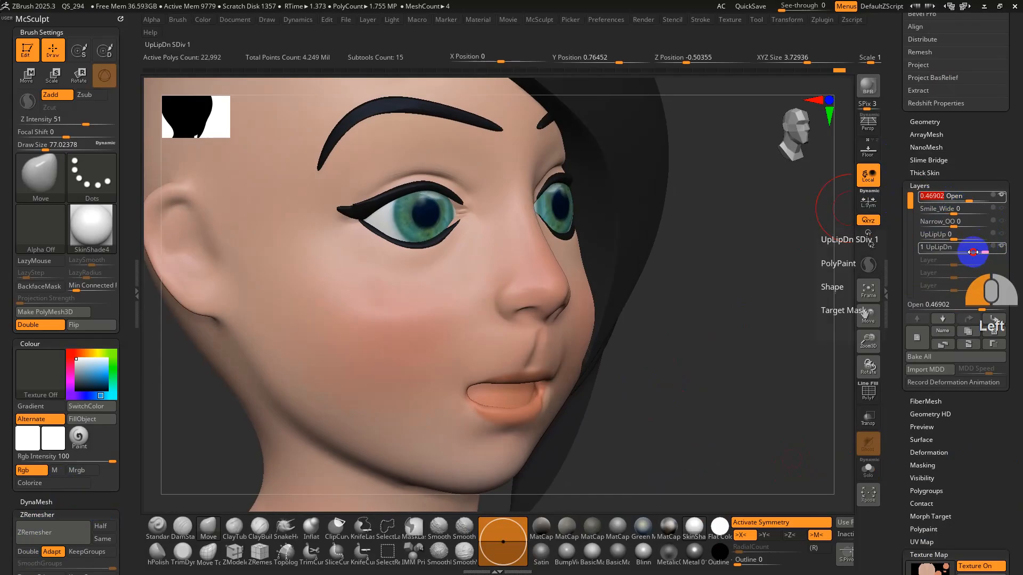
{"action": "left_click_drag", "start_coordinate": [973, 252], "coordinate": [997, 249]}
{"action": "left_click_drag", "start_coordinate": [685, 393], "coordinate": [666, 372], "text": "alt"}
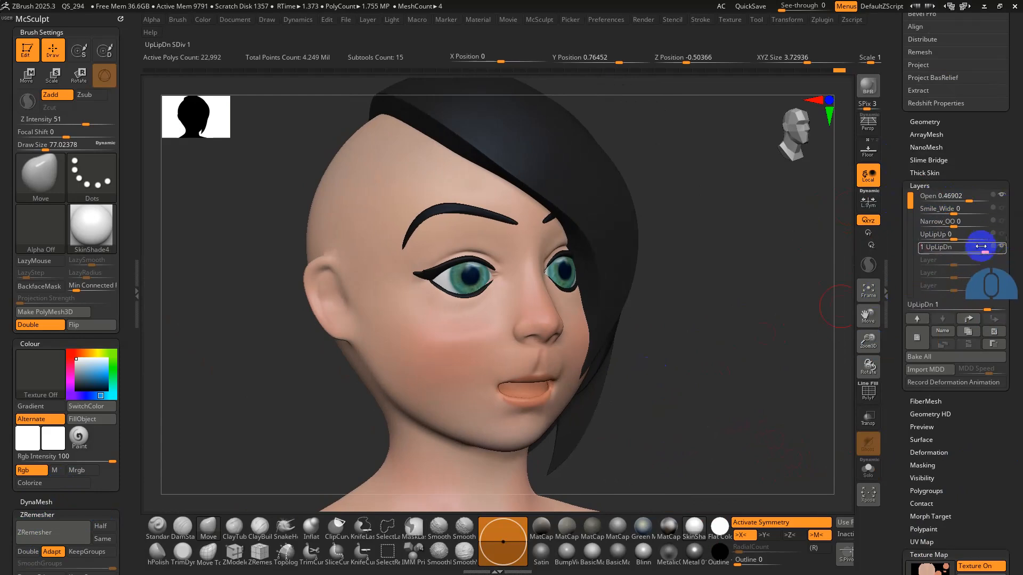
{"action": "left_click_drag", "start_coordinate": [953, 249], "coordinate": [954, 248]}
{"action": "left_click_drag", "start_coordinate": [969, 201], "coordinate": [956, 202]}
- Switch to Blend_Shapes.docx in Word to check the list of required mouth blend shapes, and return to ZBrush
{"action": "key", "text": "alt+Tab"}
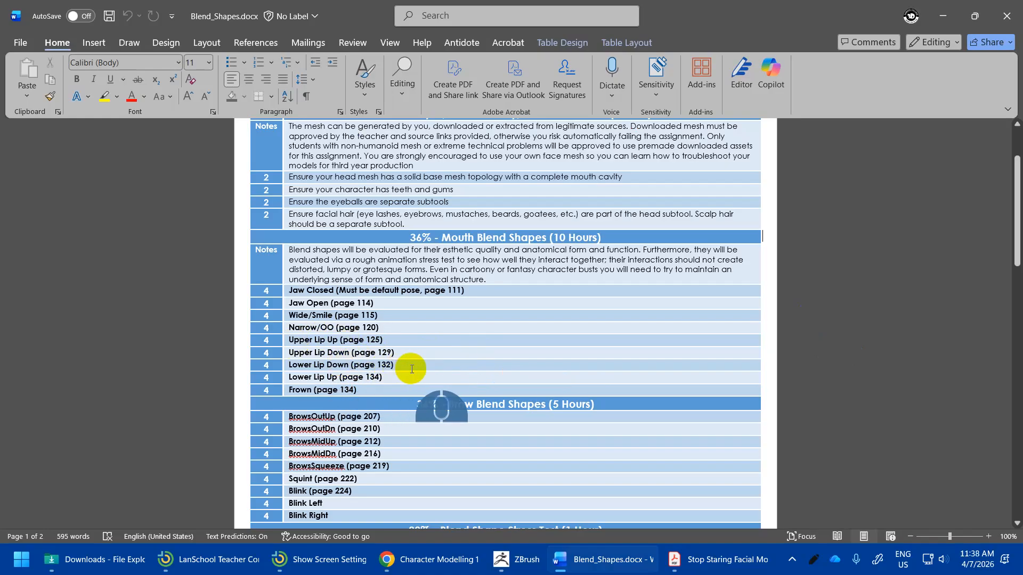
{"action": "key", "text": "super+Tab"}
{"action": "left_click", "coordinate": [482, 154]}
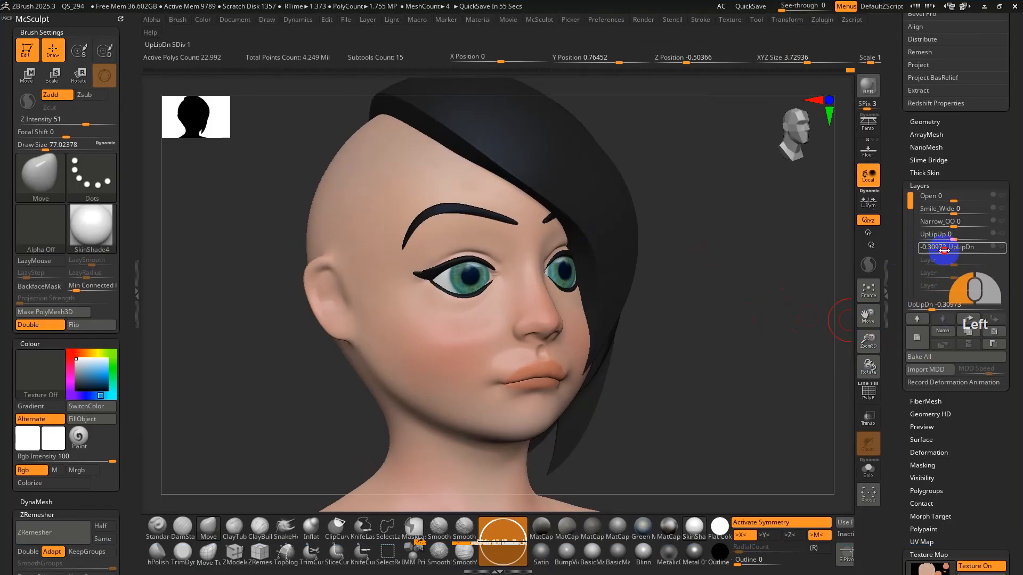
- Test the UpLipDn blend shape at -1 from the side and return it to 0
{"action": "left_click_drag", "start_coordinate": [945, 251], "coordinate": [919, 247]}
{"action": "left_click_drag", "start_coordinate": [715, 388], "coordinate": [737, 357]}
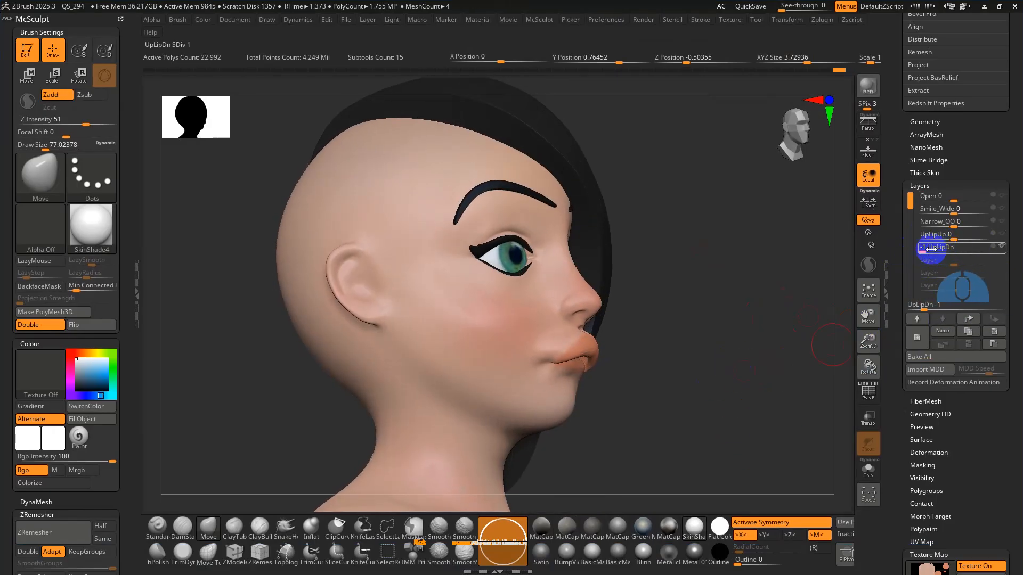
{"action": "left_click_drag", "start_coordinate": [954, 248], "coordinate": [955, 248]}
{"action": "left_click_drag", "start_coordinate": [838, 342], "coordinate": [767, 358]}
- Add a new layer for the next mouth shape and name it LowLipUp
{"action": "left_click", "coordinate": [917, 338]}
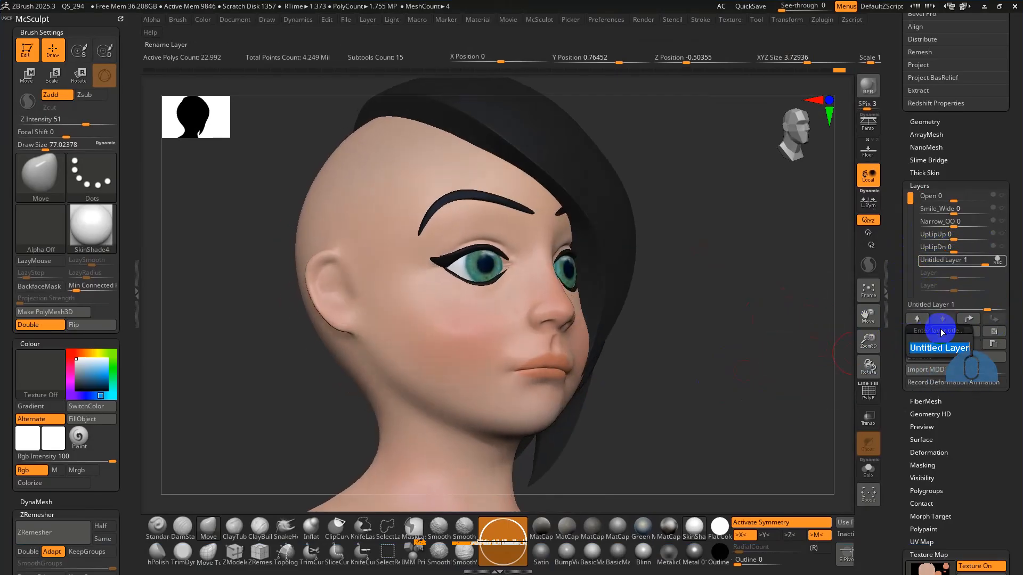
{"action": "key", "text": "shift"}
{"action": "type", "text": "LowLipUp"}
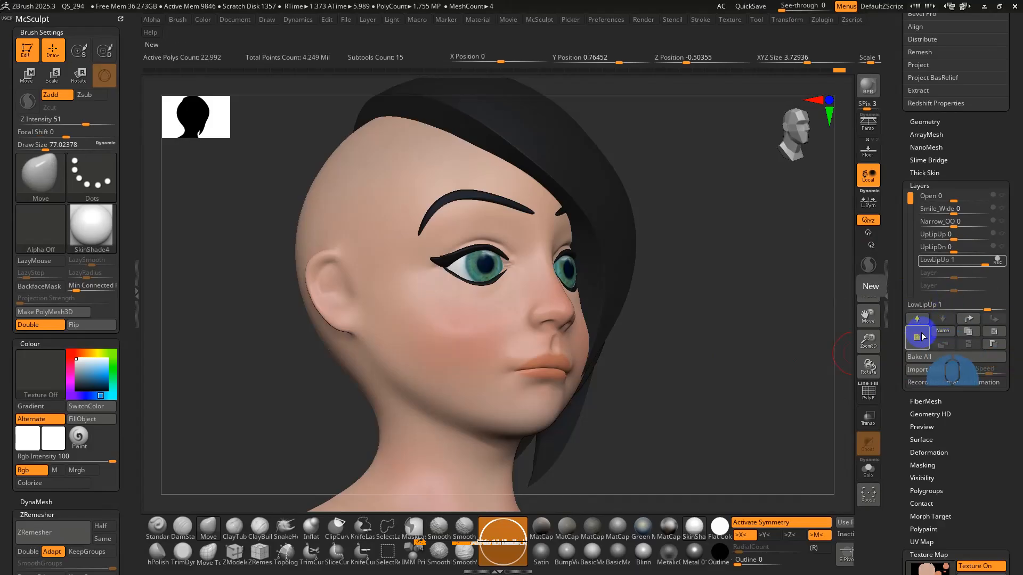
- Show the polyframe, isolate the lower lip's polygroup and mask it, and bring the whole head back into view
{"action": "key", "text": "shift+f"}
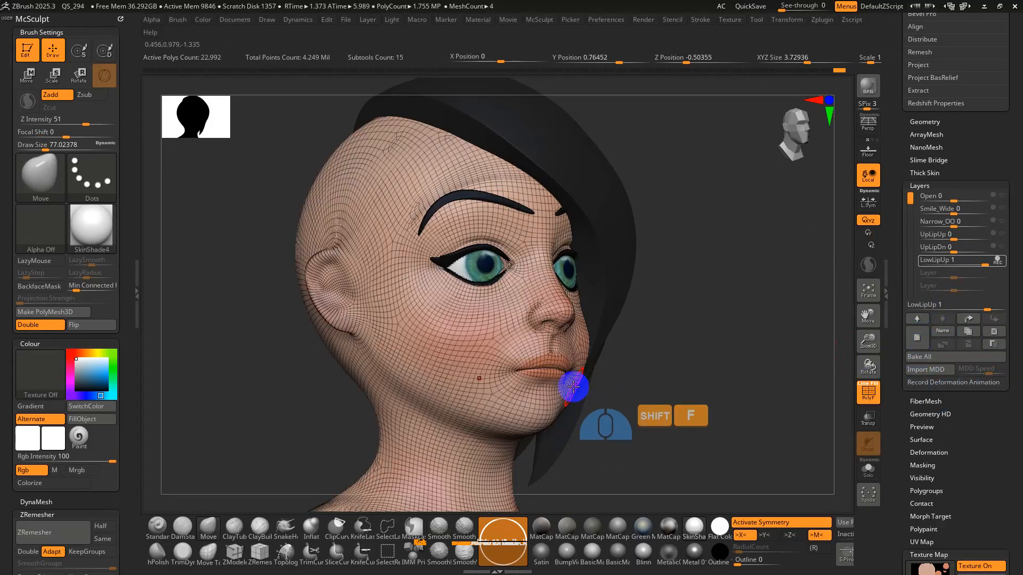
{"action": "left_click", "coordinate": [542, 376], "text": "ctrl+shift"}
{"action": "left_click", "coordinate": [545, 380], "text": "ctrl+shift"}
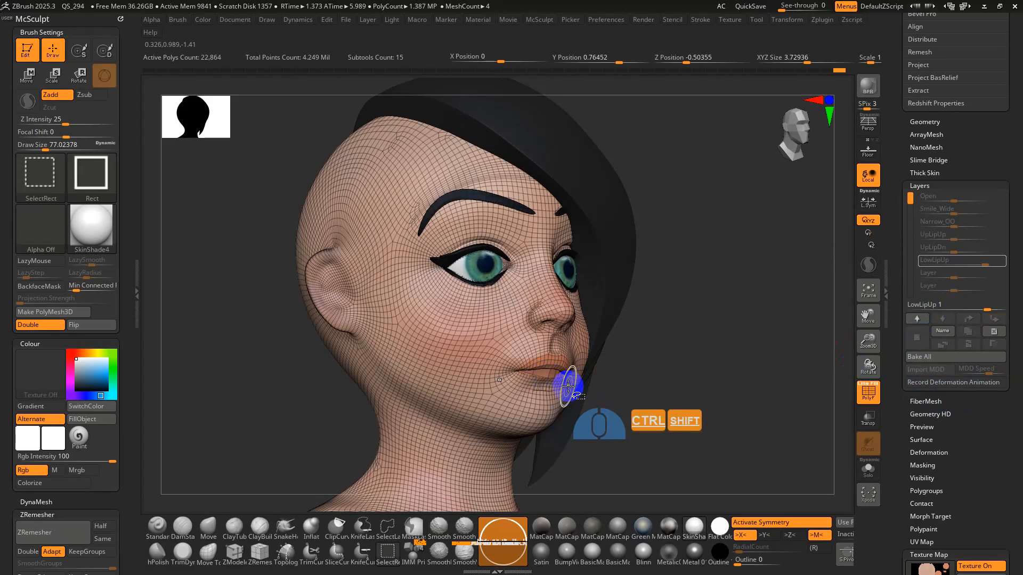
{"action": "left_click", "coordinate": [552, 365], "text": "ctrl+shift"}
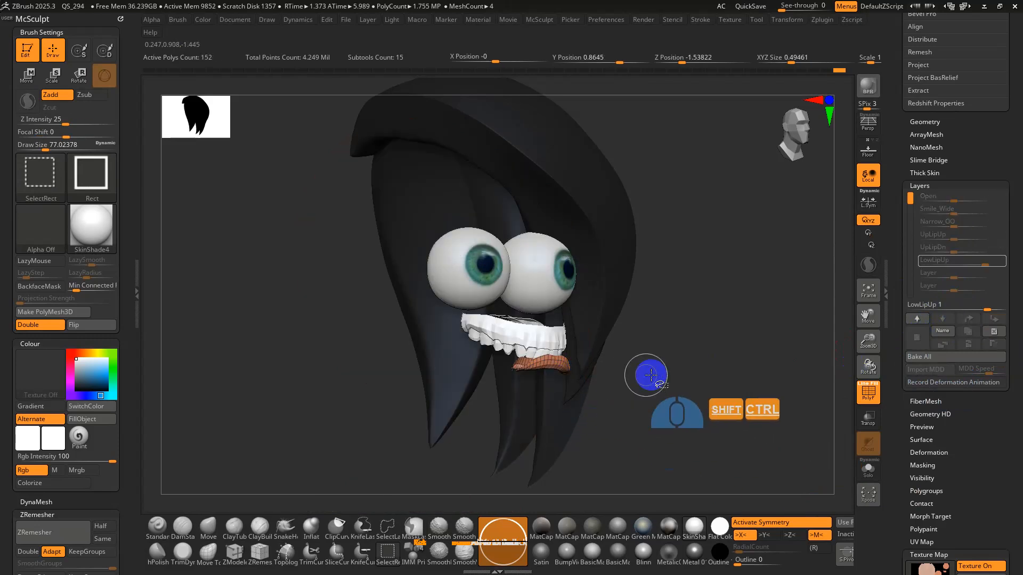
{"action": "left_click", "coordinate": [656, 382], "text": "ctrl+shift"}
{"action": "left_click", "coordinate": [554, 373], "text": "ctrl+shift"}
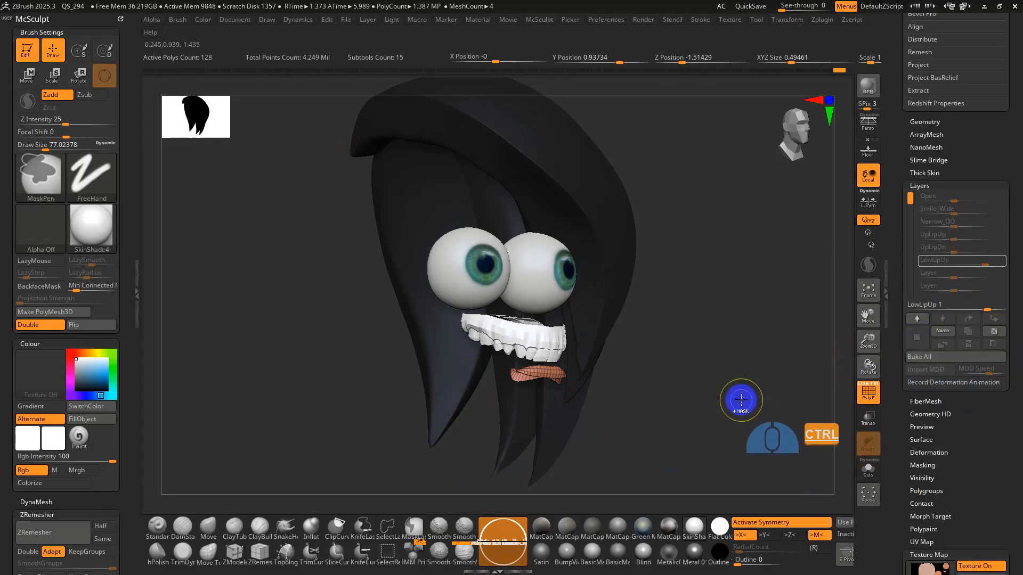
{"action": "left_click", "coordinate": [724, 394], "text": "ctrl+shift"}
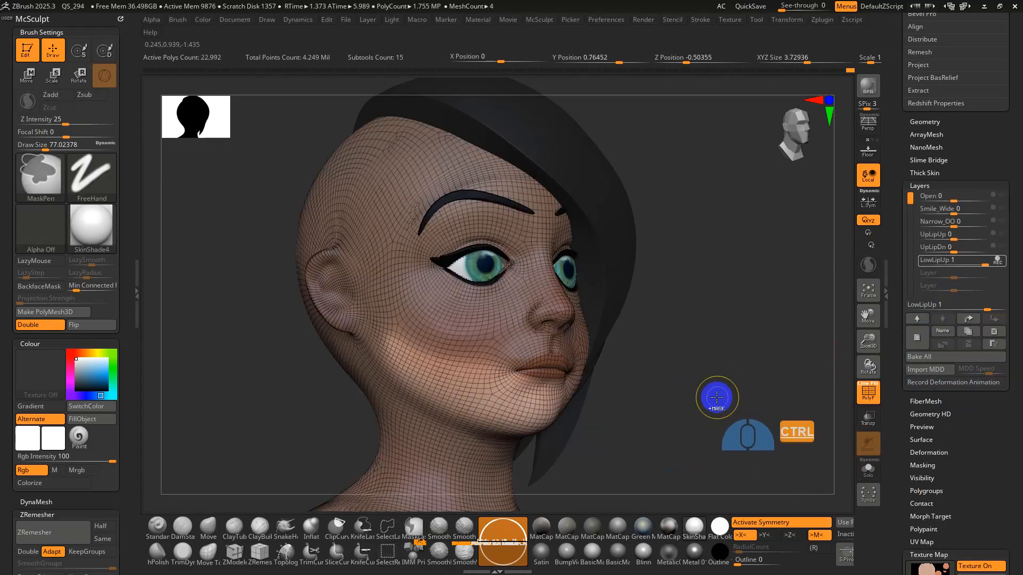
{"action": "left_click_drag", "start_coordinate": [716, 400], "coordinate": [738, 407]}
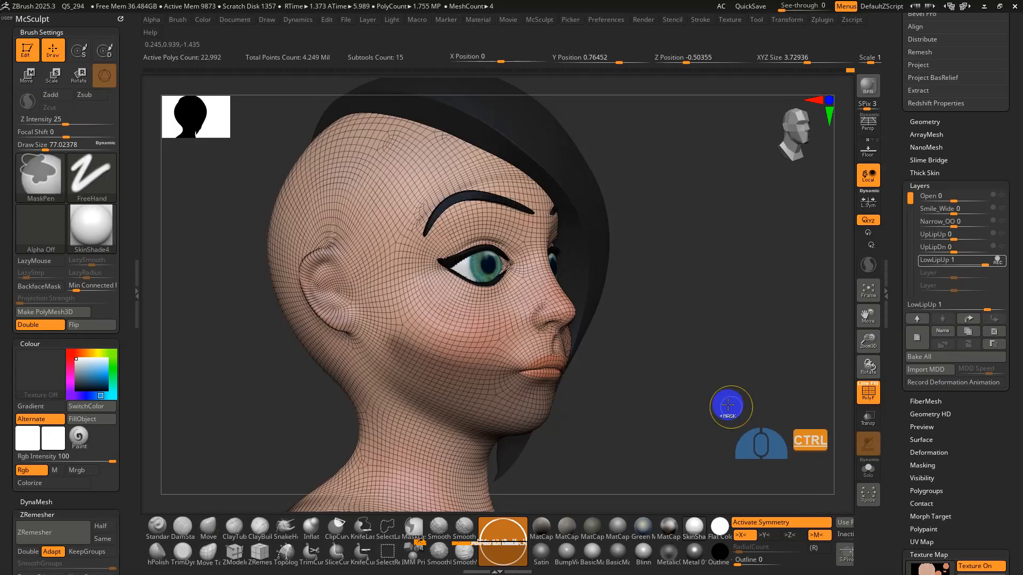
{"action": "left_click", "coordinate": [552, 374], "text": "ctrl+shift"}
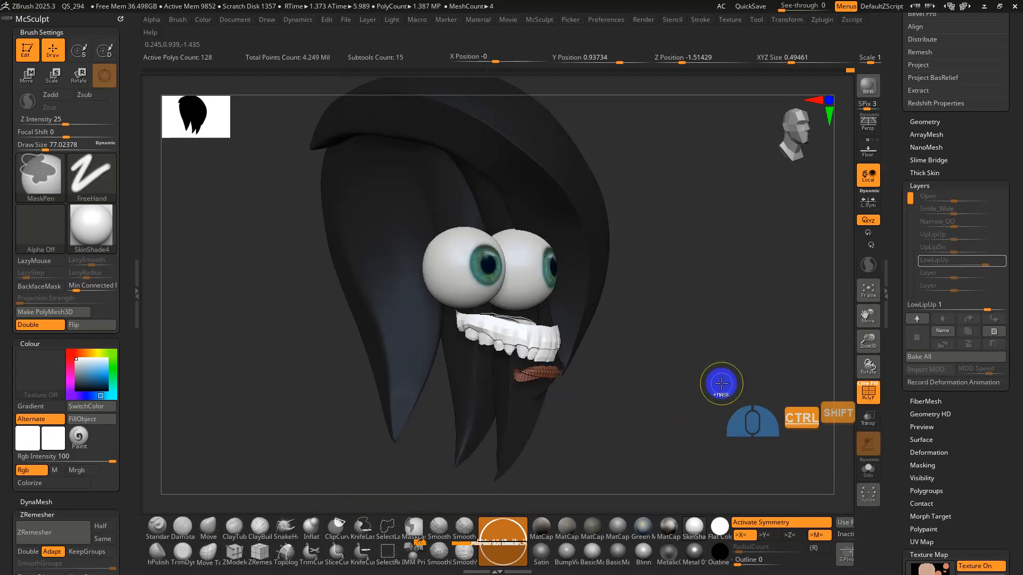
{"action": "left_click", "coordinate": [648, 428], "text": "ctrl+shift"}
- Hide the polyframe and turn off the head's texture map
{"action": "key", "text": "w"}
{"action": "key", "text": "shift+f"}
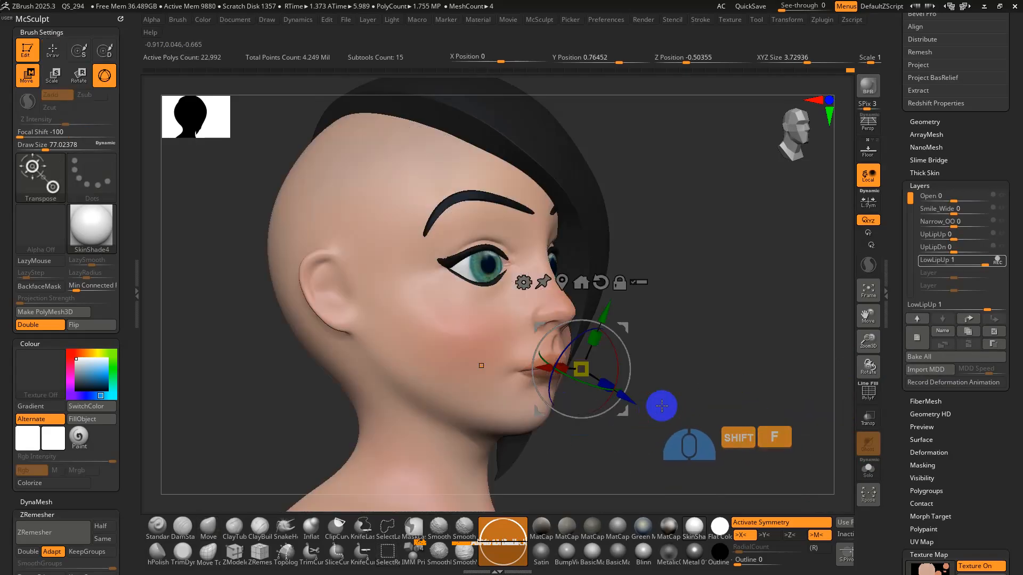
{"action": "left_click", "coordinate": [998, 567]}
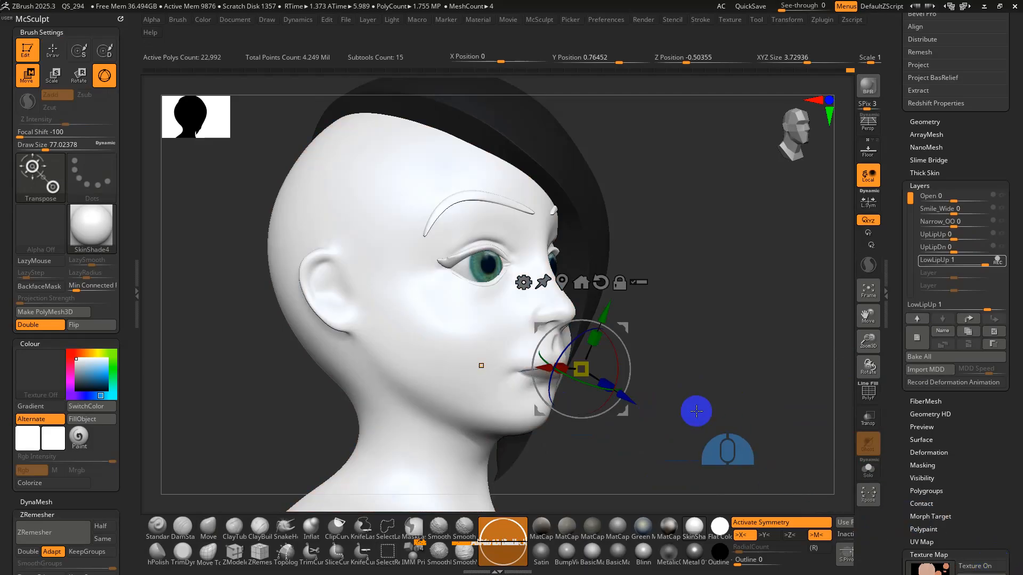
- Set the draw size to about 163, mask everything except the lower lip, and blur the mask's edge
{"action": "key", "text": "s"}
{"action": "left_click_drag", "start_coordinate": [697, 413], "coordinate": [710, 414]}
{"action": "key", "text": "q"}
{"action": "left_click_drag", "start_coordinate": [695, 379], "coordinate": [447, 411]}
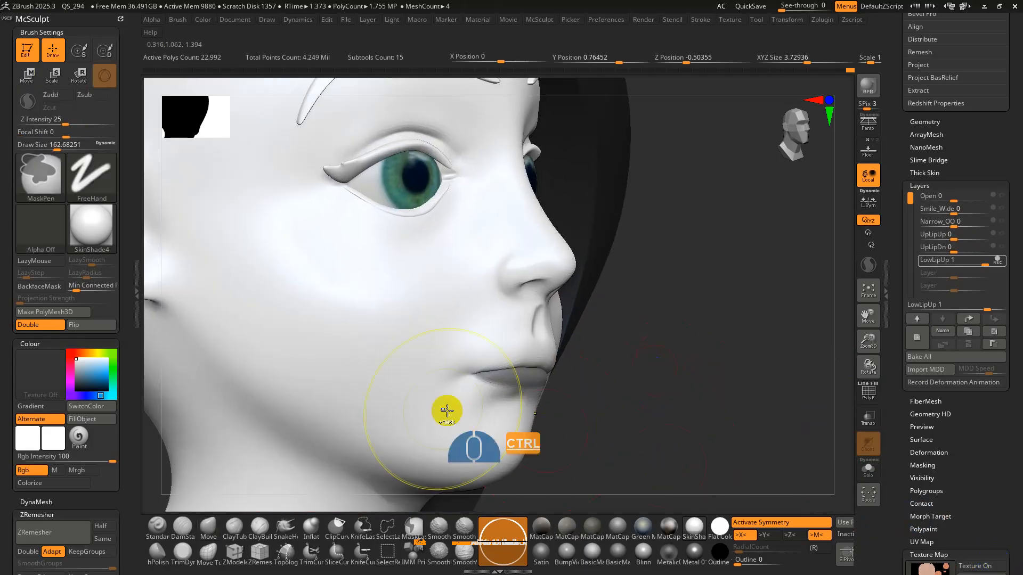
{"action": "key", "text": "ctrl+z"}
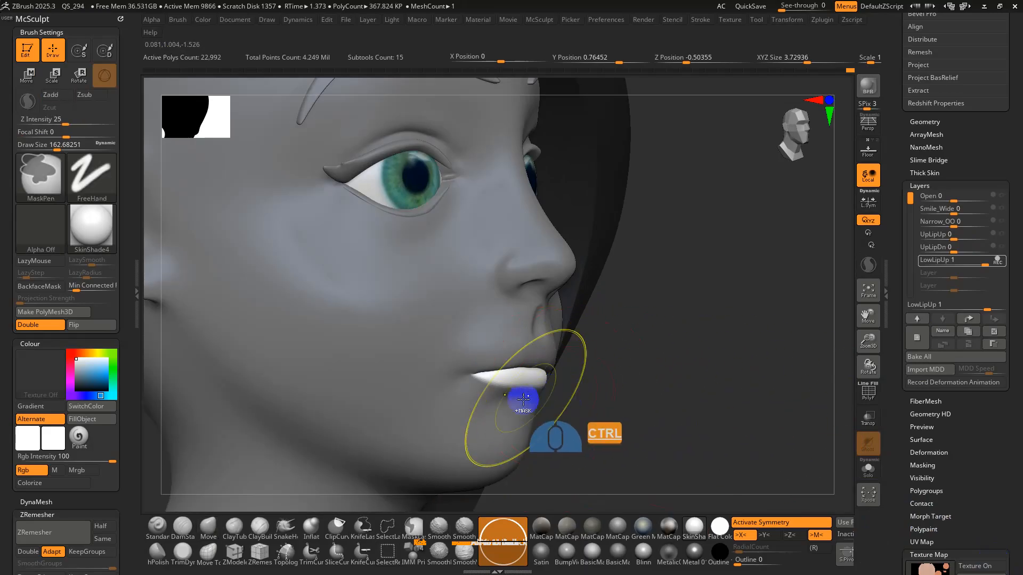
{"action": "left_click", "coordinate": [515, 401], "text": "ctrl"}
- Place the gizmo's pivot at the mouth corner in side view and rotate the lower lip upward
{"action": "key", "text": "e"}
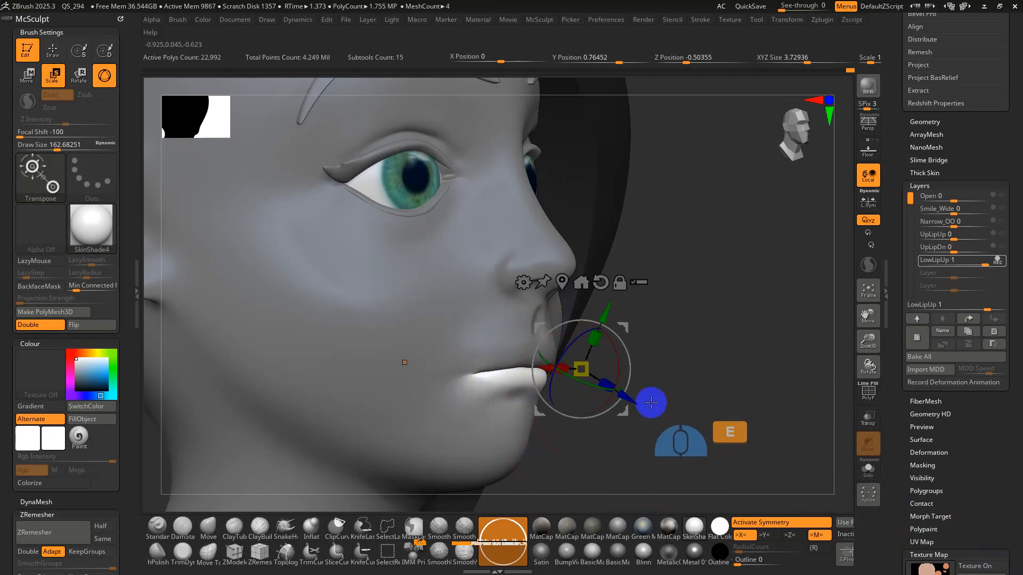
{"action": "left_click_drag", "start_coordinate": [646, 402], "coordinate": [668, 384], "text": "shift"}
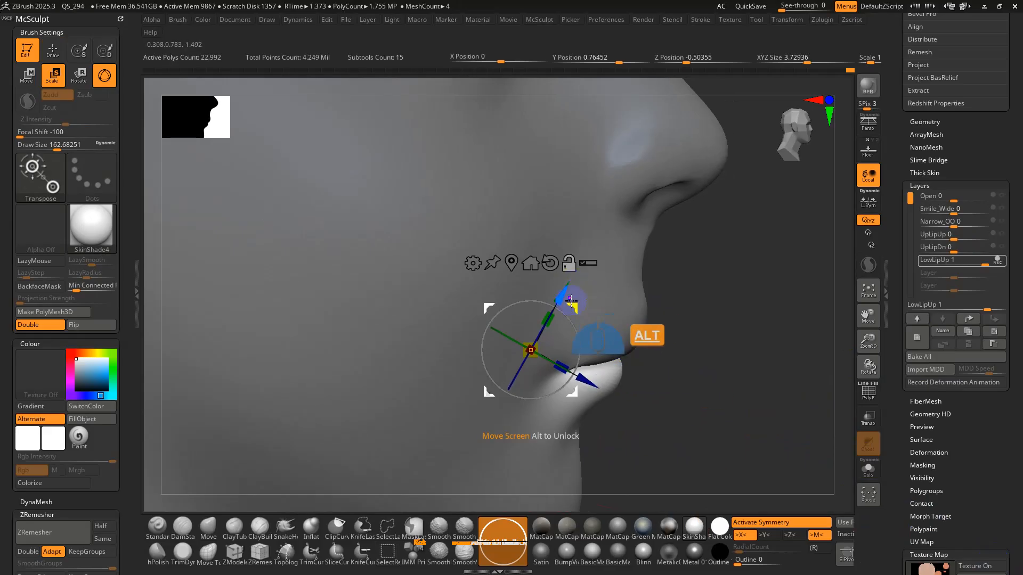
{"action": "left_click_drag", "start_coordinate": [570, 302], "coordinate": [594, 300], "text": "alt"}
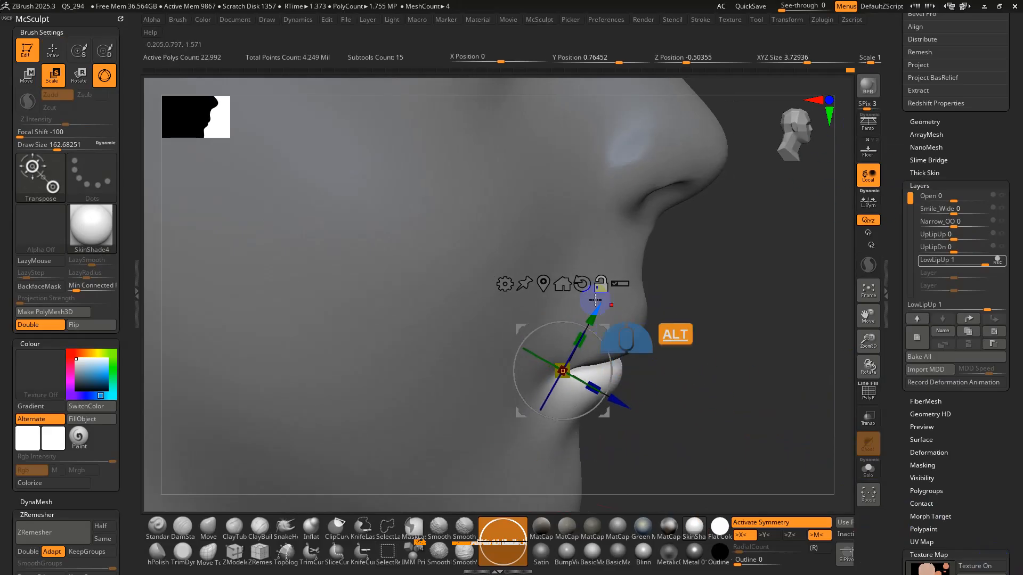
{"action": "left_click_drag", "start_coordinate": [592, 333], "coordinate": [554, 307], "text": "alt"}
{"action": "left_click_drag", "start_coordinate": [687, 372], "coordinate": [642, 350]}
- Show the polyframe and adjust the lower lip further with the gizmo in side view
{"action": "key", "text": "shift+f"}
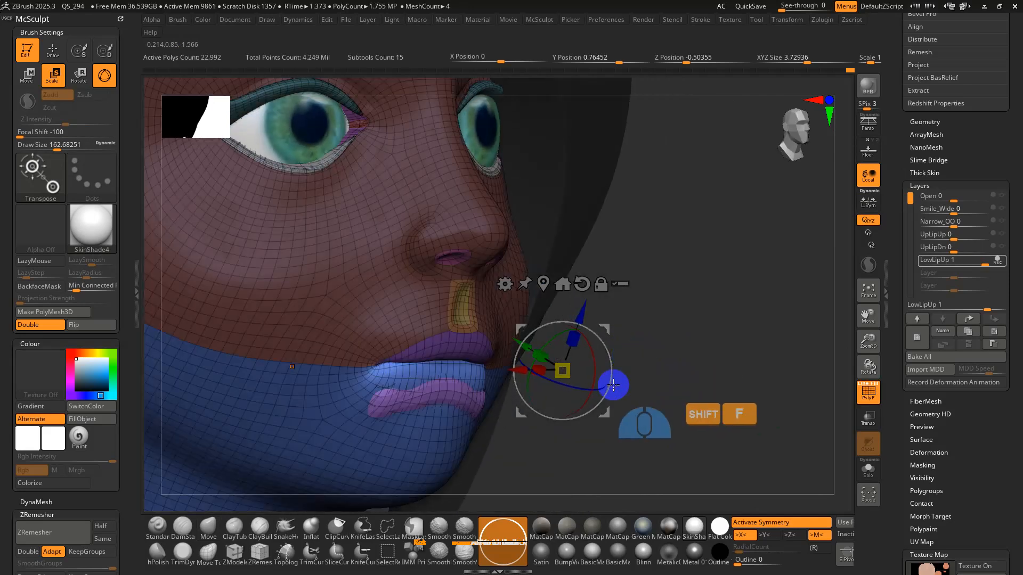
{"action": "left_click_drag", "start_coordinate": [612, 384], "coordinate": [719, 395], "text": "shift"}
{"action": "key", "text": "q"}
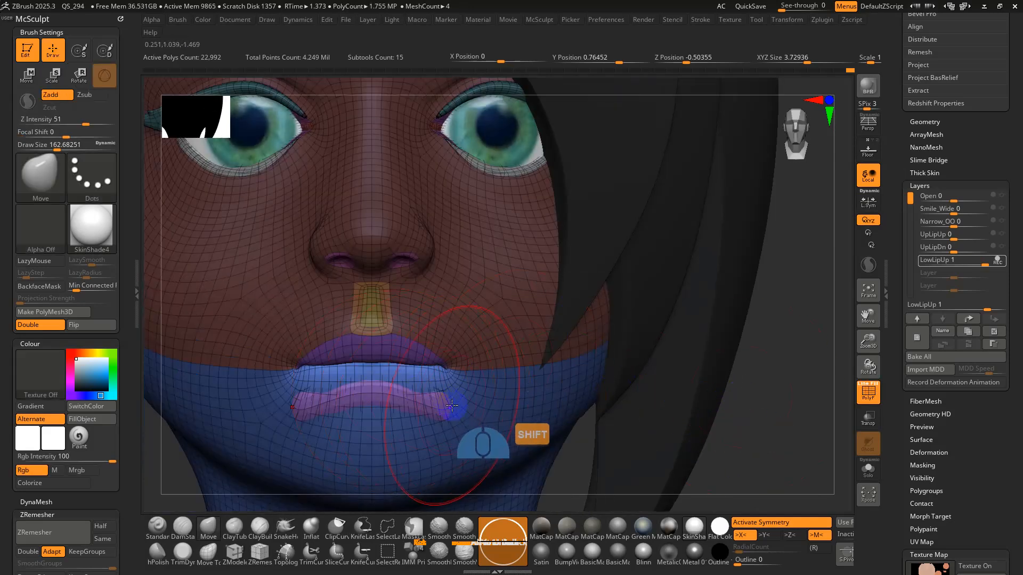
{"action": "right_click_drag", "start_coordinate": [452, 406], "coordinate": [523, 403]}
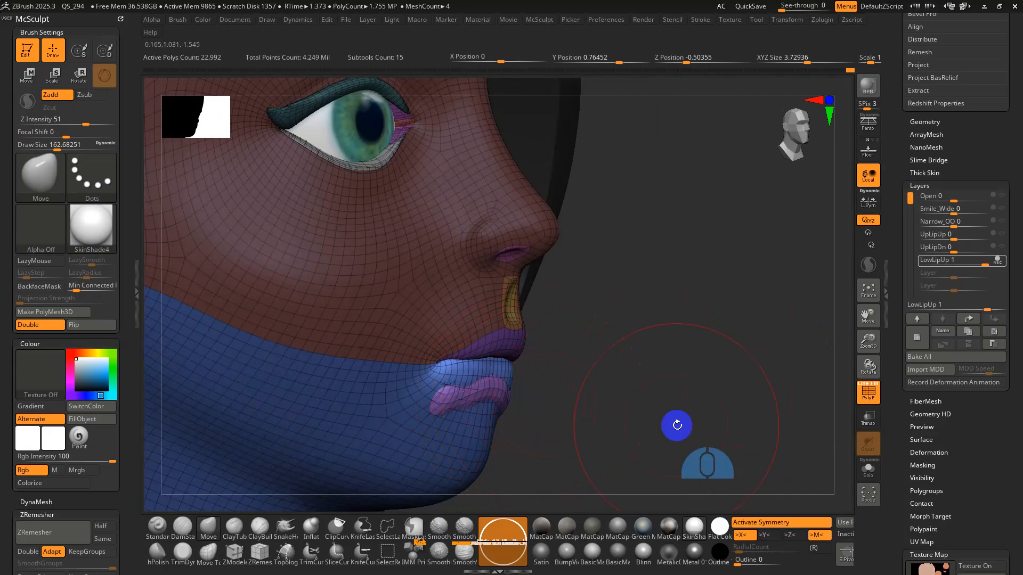
{"action": "left_click_drag", "start_coordinate": [592, 397], "coordinate": [655, 392]}
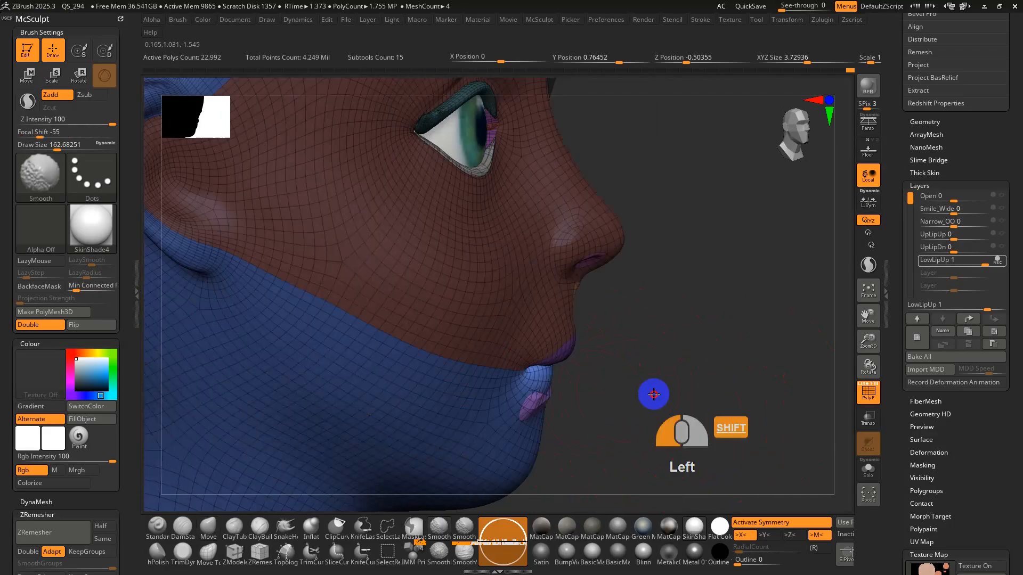
{"action": "key", "text": "e"}
{"action": "left_click_drag", "start_coordinate": [535, 341], "coordinate": [554, 332]}
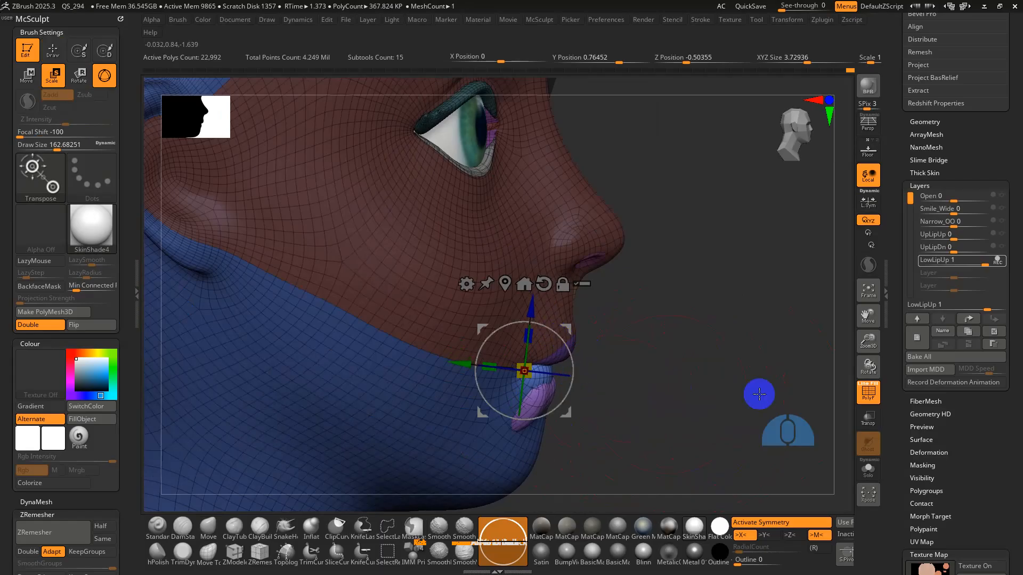
- Turn on transparency, unhide all of the Teeth1 subtool, and rotate the head's lower lip slightly against the teeth
{"action": "left_click", "coordinate": [868, 417]}
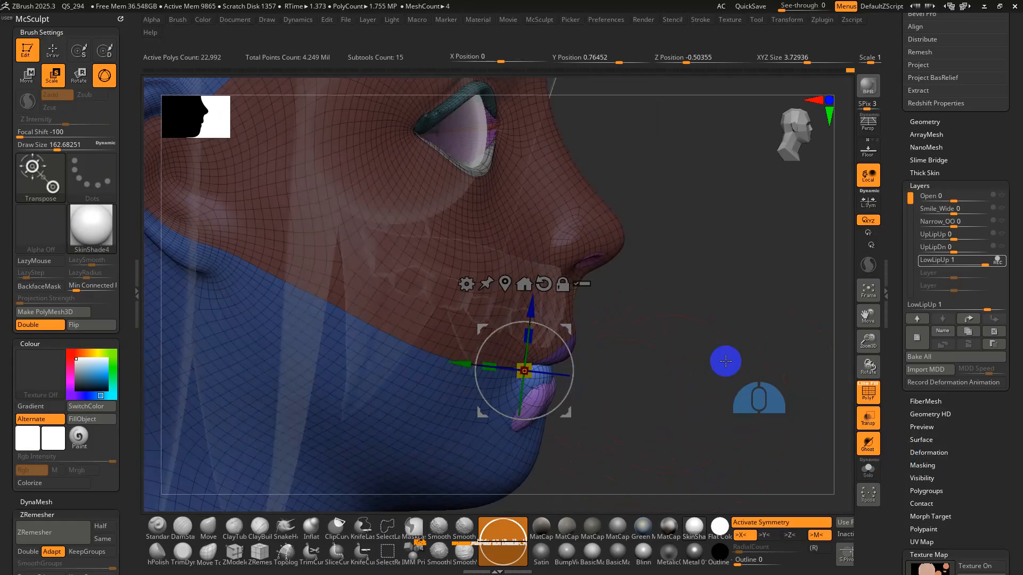
{"action": "left_click_drag", "start_coordinate": [896, 136], "coordinate": [900, 297], "text": "alt"}
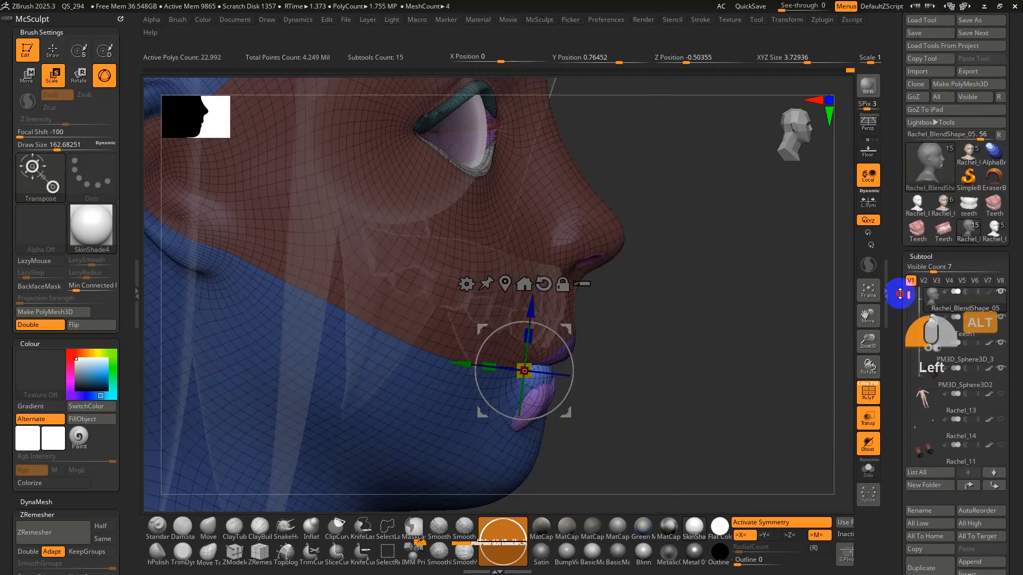
{"action": "left_click", "coordinate": [930, 325]}
{"action": "left_click", "coordinate": [747, 377], "text": "ctrl+shift"}
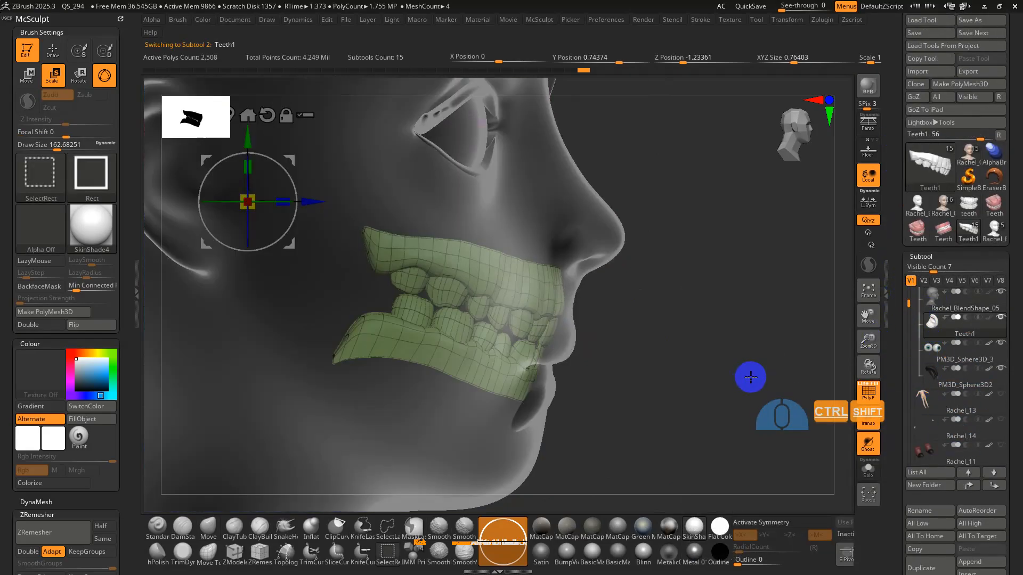
{"action": "mouse_move", "coordinate": [924, 317]}
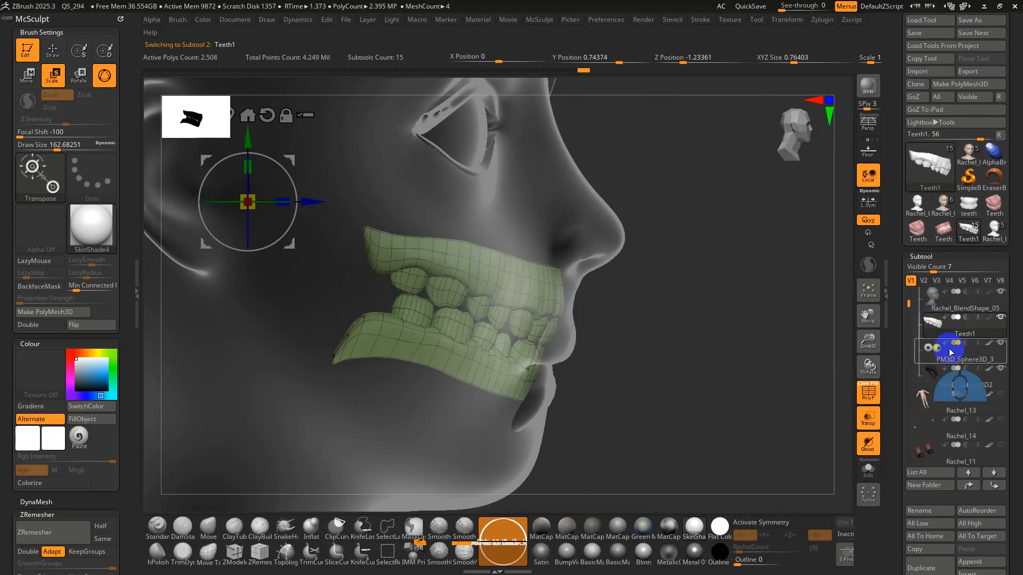
{"action": "left_click", "coordinate": [944, 307]}
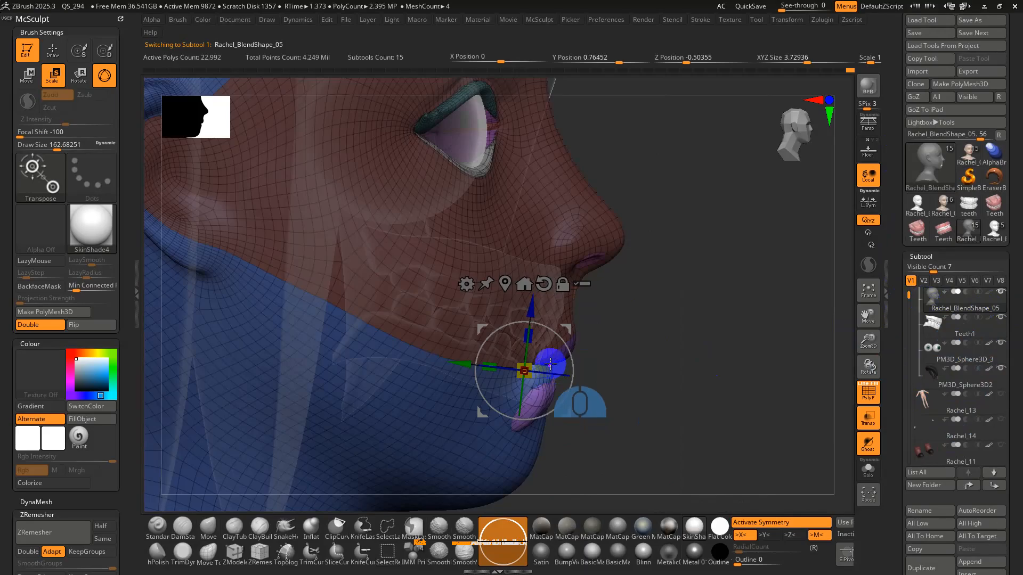
{"action": "left_click_drag", "start_coordinate": [564, 333], "coordinate": [565, 337]}
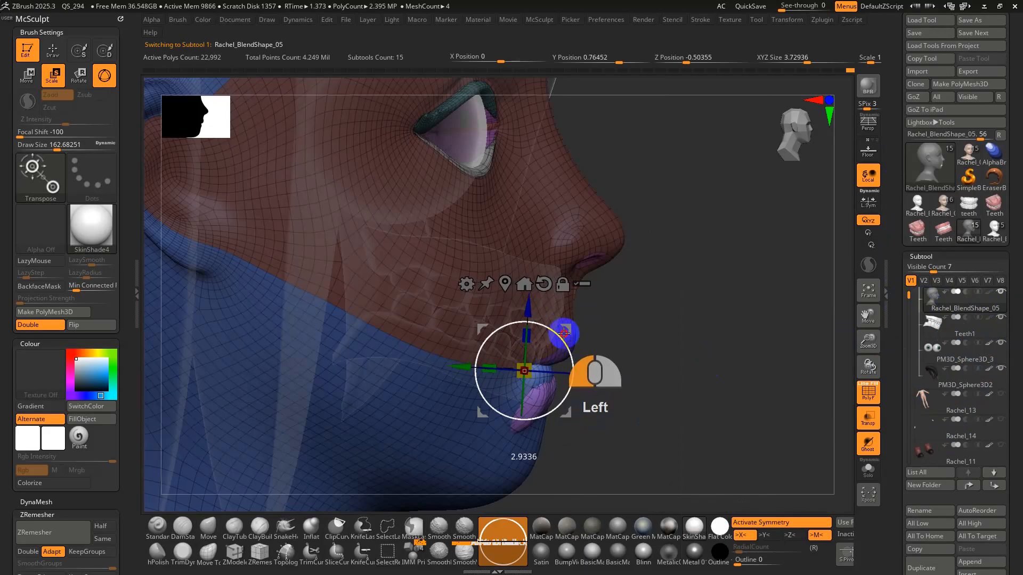
- Set the draw size to about 83, hide the lower-face skin, clear the mask, smooth the inner mouth behind the lower lip, and unhide the head
{"action": "key", "text": "q"}
{"action": "left_click_drag", "start_coordinate": [656, 416], "coordinate": [401, 414]}
{"action": "key", "text": "s"}
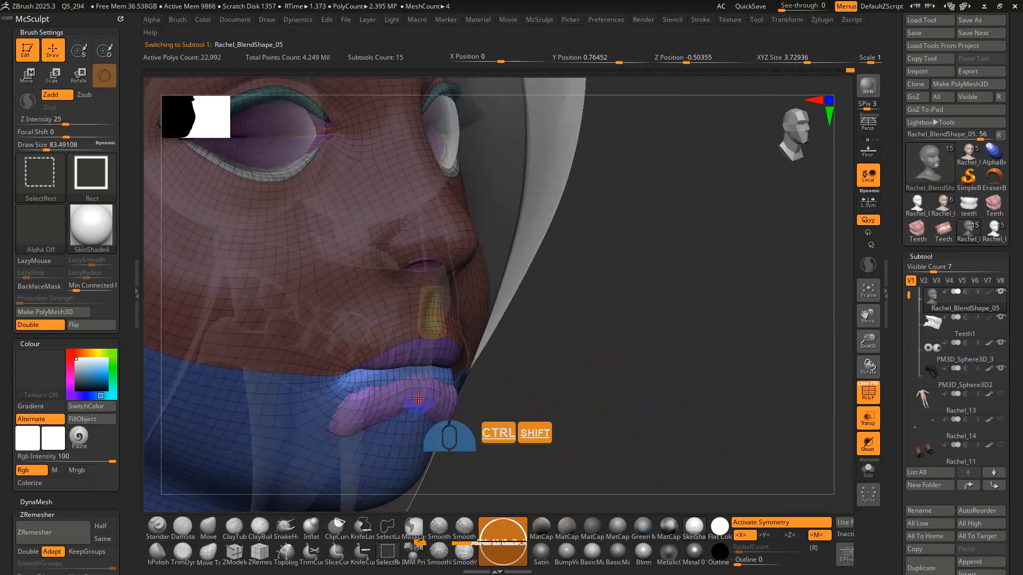
{"action": "left_click", "coordinate": [418, 398], "text": "ctrl+shift"}
{"action": "left_click", "coordinate": [428, 401], "text": "ctrl+shift"}
{"action": "left_click", "coordinate": [438, 403], "text": "ctrl+shift"}
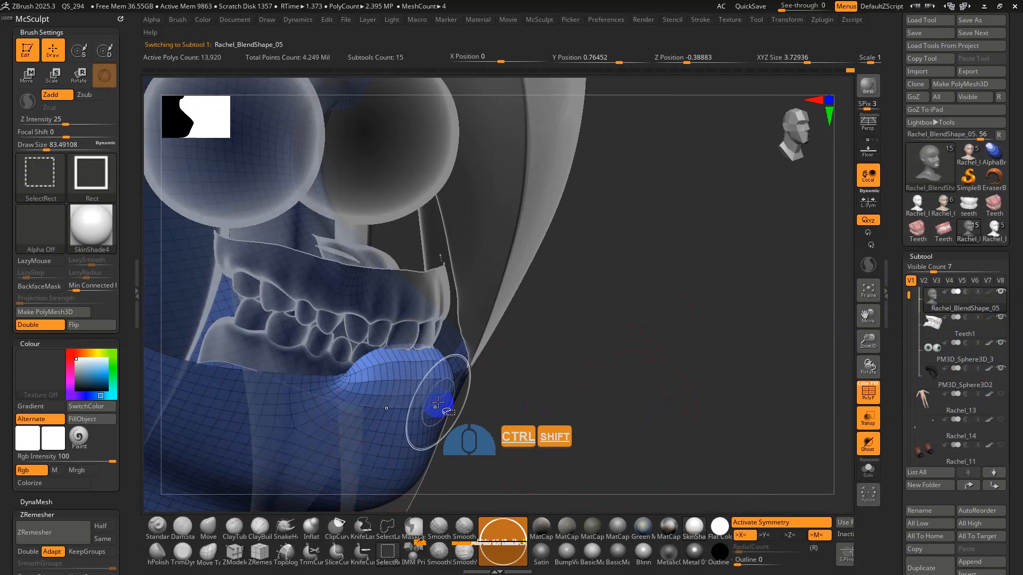
{"action": "mouse_move", "coordinate": [678, 439]}
{"action": "left_mouse_down", "text": "ctrl+shift"}
{"action": "mouse_move", "coordinate": [702, 388]}
{"action": "mouse_move", "coordinate": [680, 387]}
{"action": "left_mouse_up", "text": "ctrl+shift"}
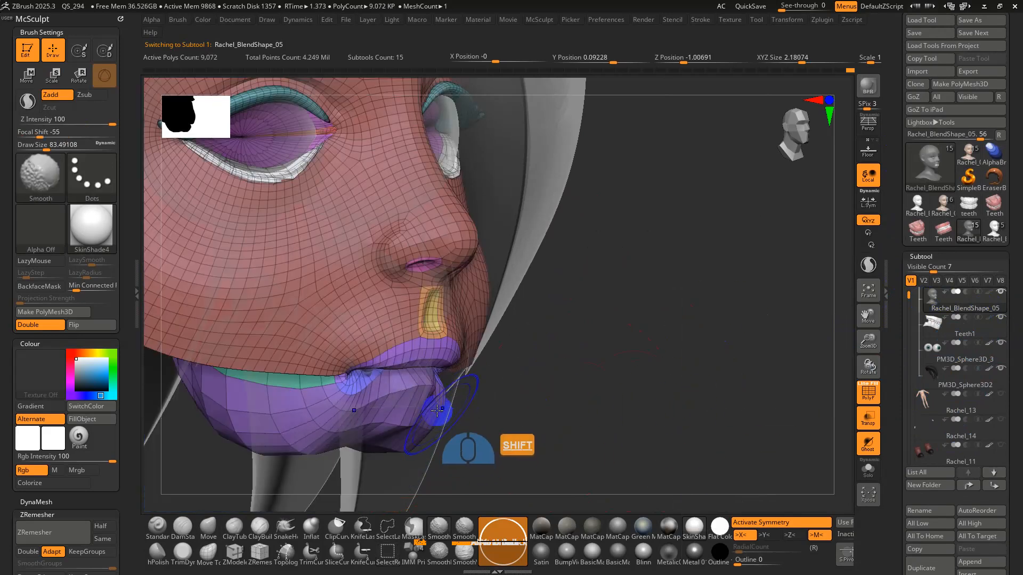
{"action": "left_click", "coordinate": [634, 418], "text": "ctrl+shift"}
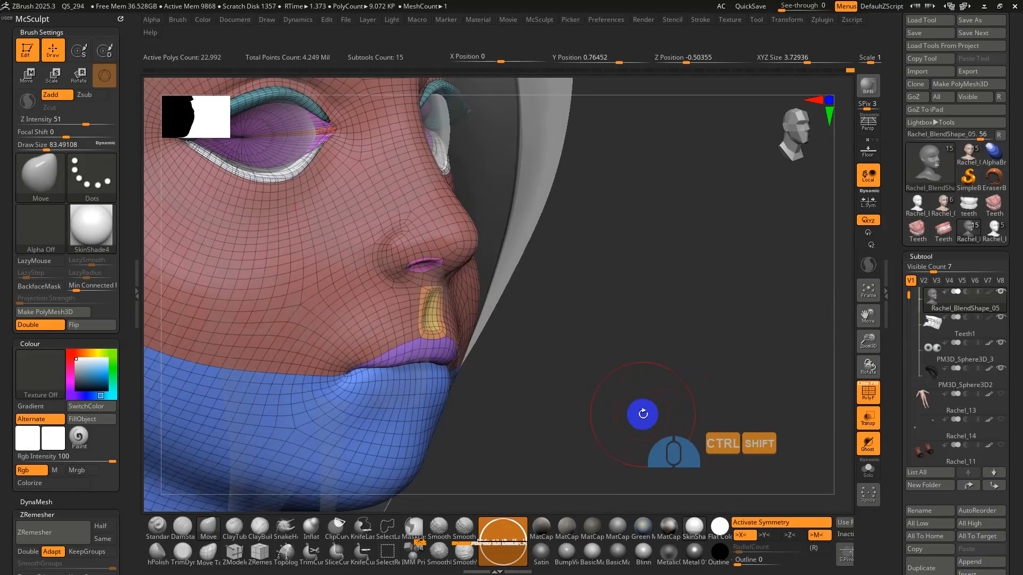
- Turn off the polyframe and transparency to show the solid head and mouth
{"action": "key", "text": "shift+f"}
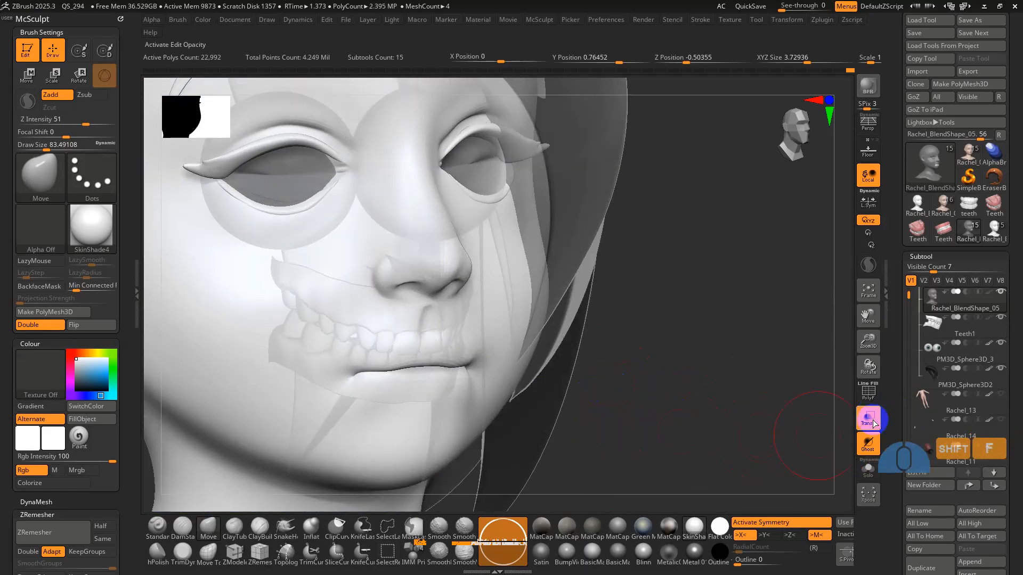
{"action": "left_click", "coordinate": [868, 418]}
{"action": "left_click_drag", "start_coordinate": [662, 406], "coordinate": [662, 370]}
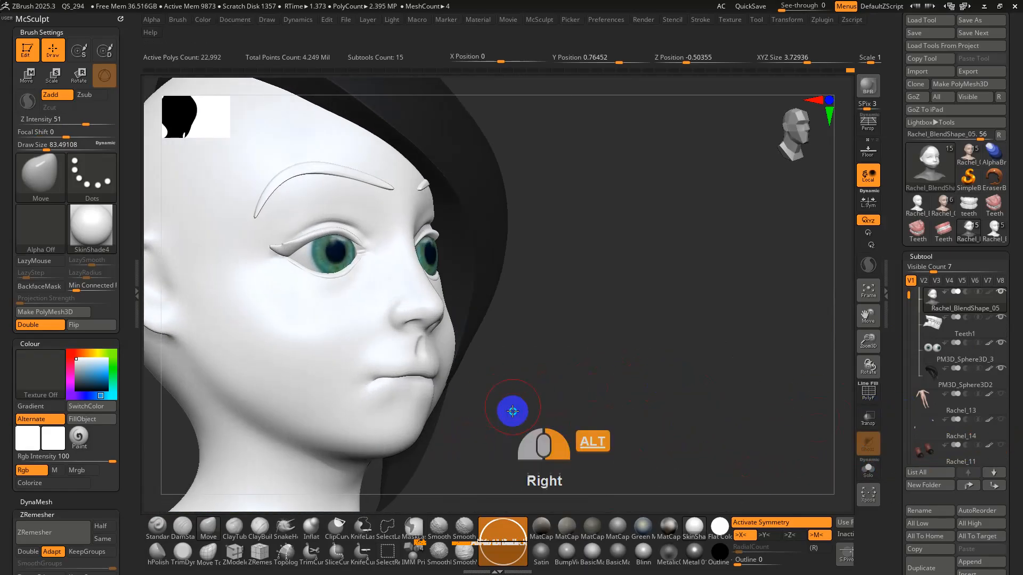
{"action": "right_click_drag", "start_coordinate": [512, 412], "coordinate": [640, 394], "text": "alt"}
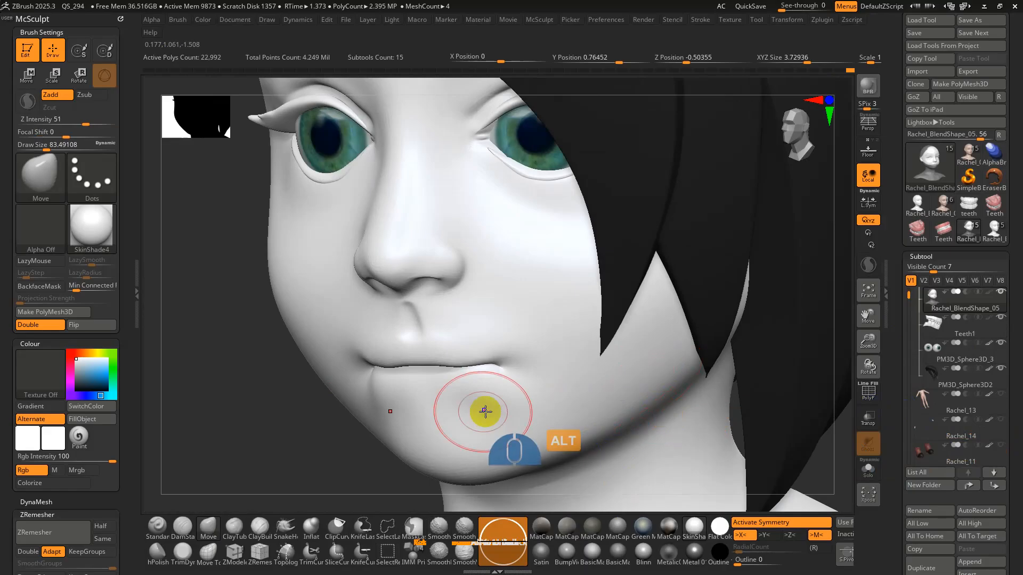
- Switch from the subtool list to the layers and smooth the skin just below the lower lip on LowLipUp
{"action": "left_click", "coordinate": [940, 258]}
{"action": "left_click", "coordinate": [940, 227]}
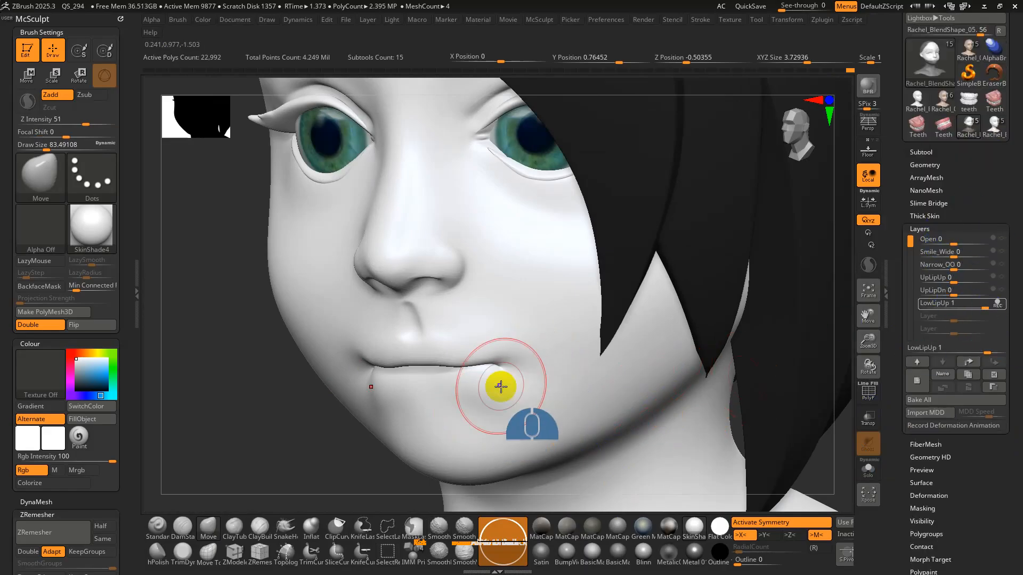
{"action": "left_click_drag", "start_coordinate": [485, 389], "coordinate": [468, 394], "text": "shift"}
{"action": "mouse_move", "coordinate": [482, 394]}
{"action": "right_mouse_down"}
{"action": "mouse_move", "coordinate": [536, 388]}
{"action": "mouse_move", "coordinate": [506, 390]}
{"action": "right_mouse_up"}
{"action": "right_click_drag", "start_coordinate": [392, 412], "coordinate": [521, 416]}
- Inspect the raised lower lip from the side with polyframe on and off, undoing and redoing the last stroke to compare
{"action": "key", "text": "shift+f"}
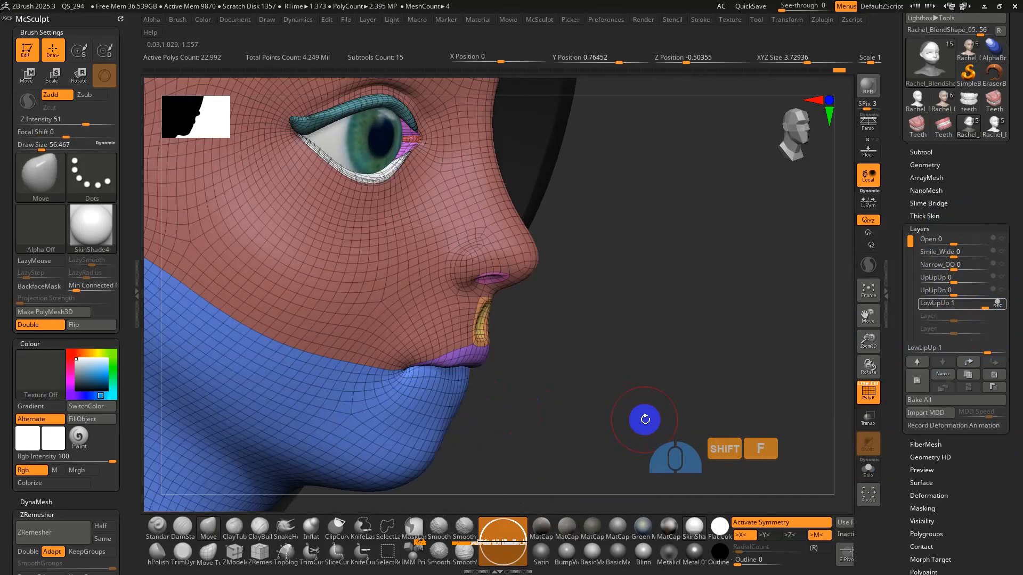
{"action": "key", "text": "ctrl+z"}
{"action": "key", "text": "ctrl+shift+z"}
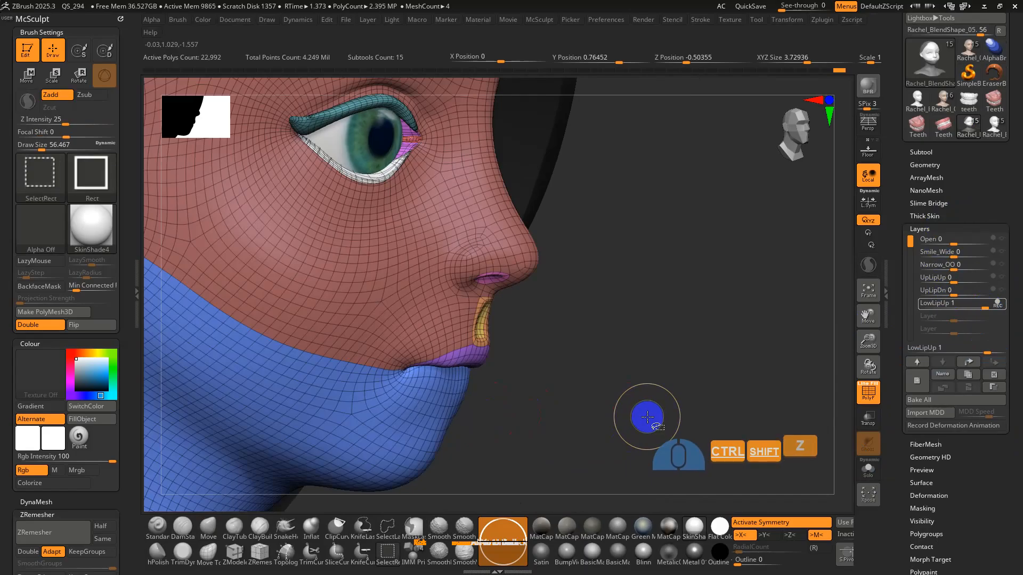
{"action": "key", "text": "shift+f"}
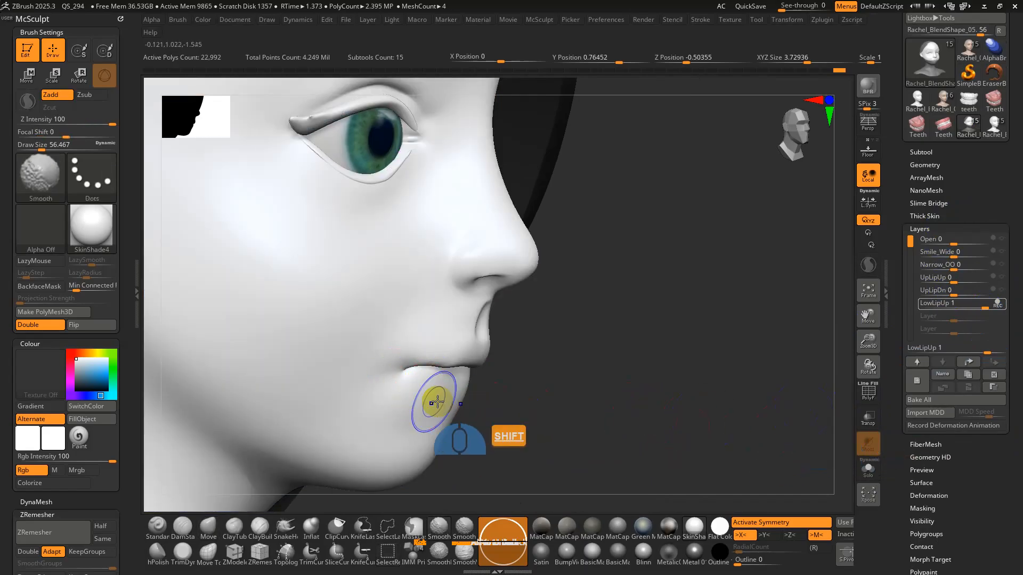
{"action": "key", "text": "shift+f"}
{"action": "left_click_drag", "start_coordinate": [623, 410], "coordinate": [905, 326]}
{"action": "key", "text": "shift+f"}
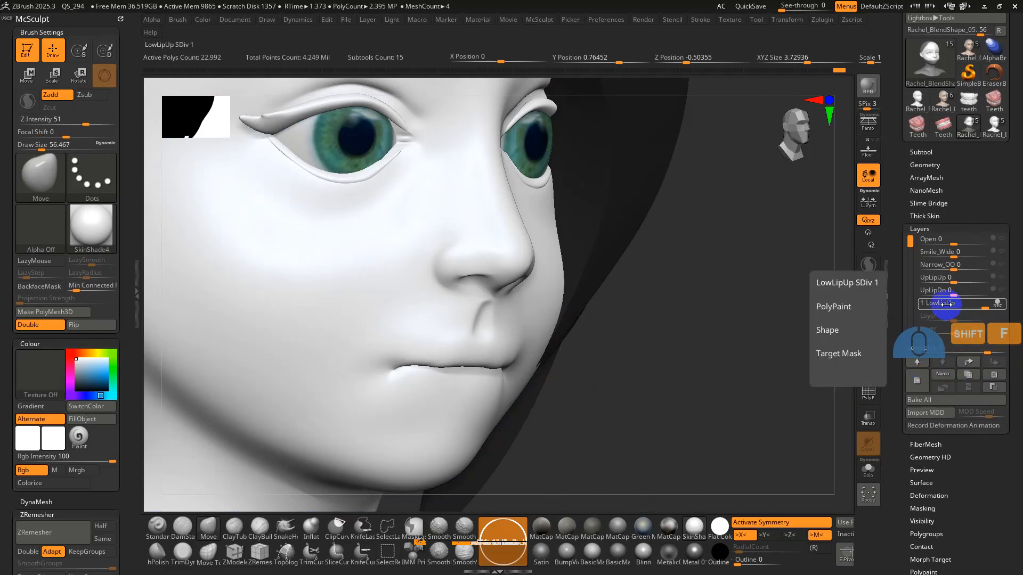
- Change the material to Blinn and set UpLipDn to 1 together with LowLipUp to test the closed mouth
{"action": "left_click", "coordinate": [950, 290]}
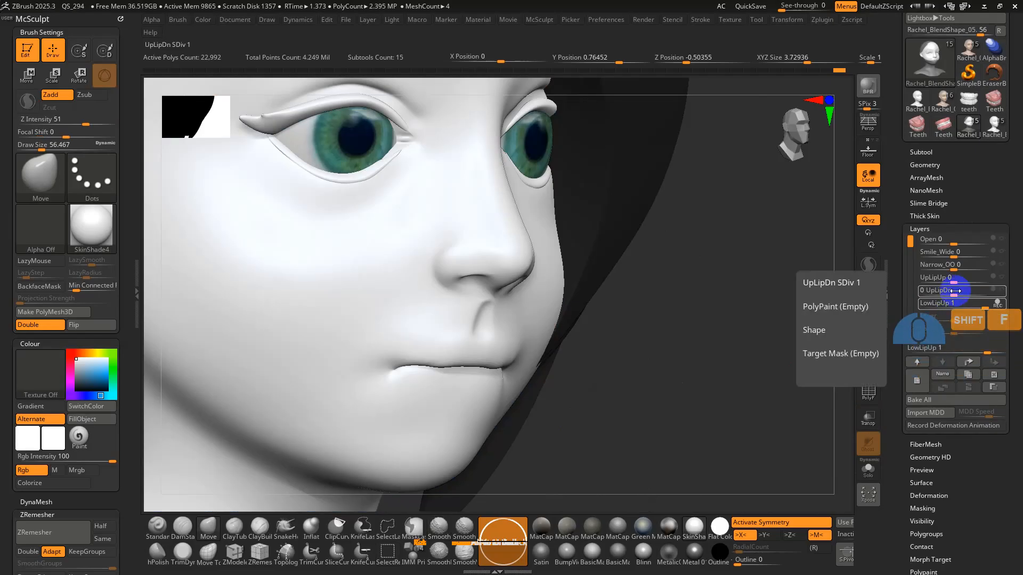
{"action": "left_click", "coordinate": [642, 552]}
{"action": "left_click_drag", "start_coordinate": [758, 396], "coordinate": [754, 373], "text": "alt"}
{"action": "left_click_drag", "start_coordinate": [951, 294], "coordinate": [987, 295]}
{"action": "right_click_drag", "start_coordinate": [724, 373], "coordinate": [677, 391]}
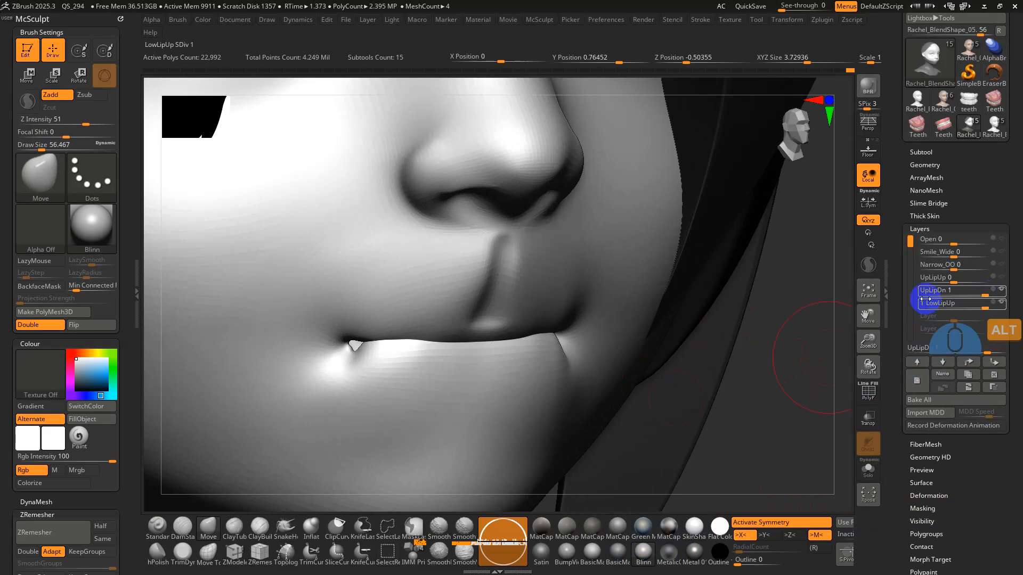
- Try to close the mouth-corner gap while recording the LowLipUp layer with Colorize off
{"action": "left_click", "coordinate": [993, 303]}
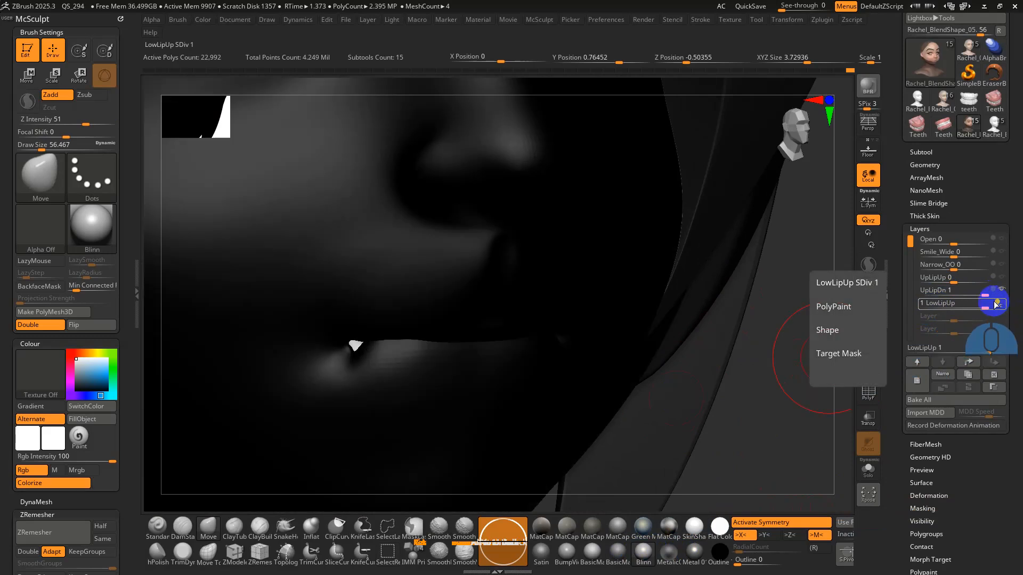
{"action": "left_click", "coordinate": [48, 483]}
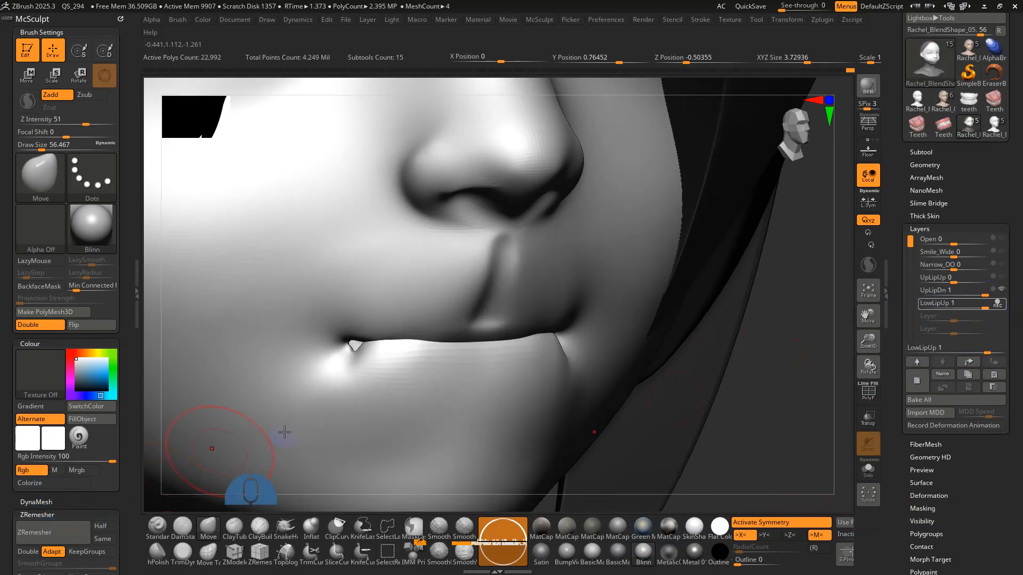
{"action": "left_click_drag", "start_coordinate": [357, 369], "coordinate": [354, 353], "text": "shift"}
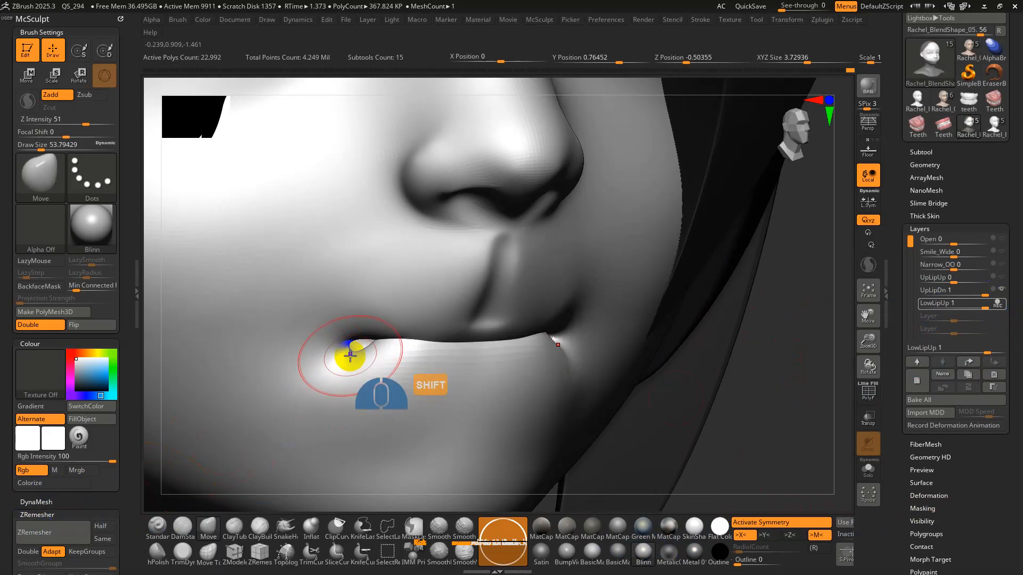
{"action": "key", "text": "ctrl+z"}
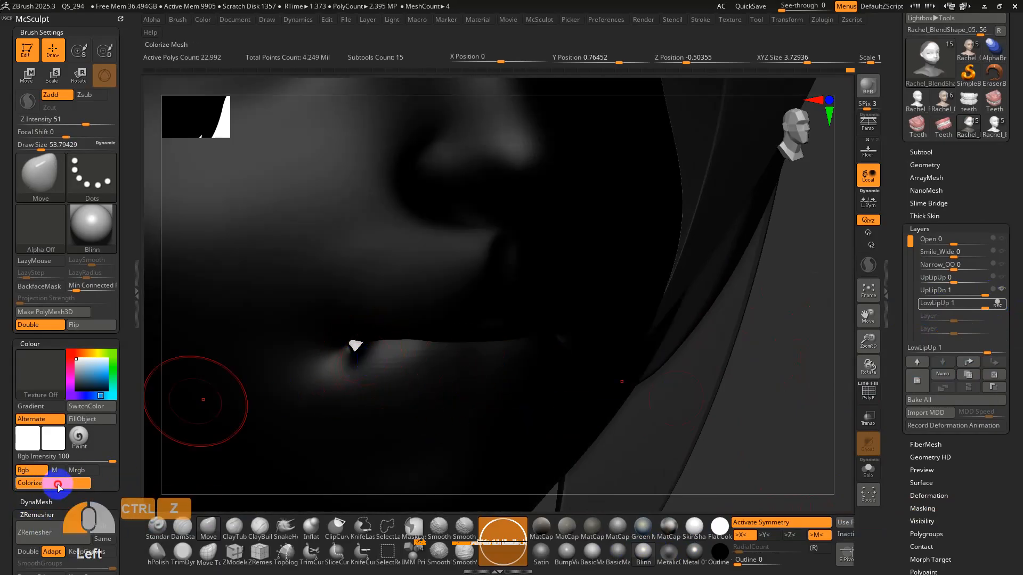
{"action": "left_click", "coordinate": [50, 483]}
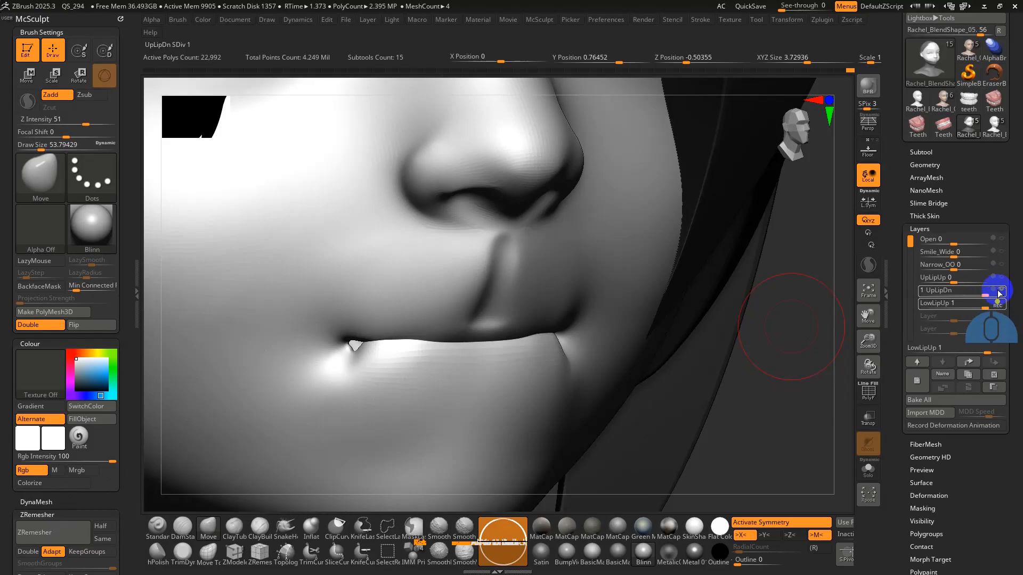
{"action": "left_click", "coordinate": [1003, 304]}
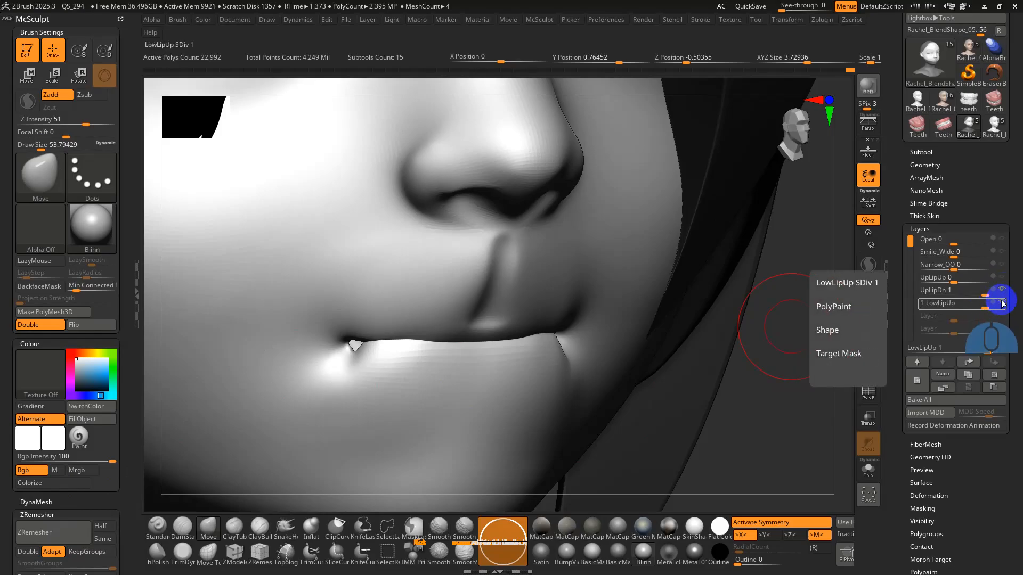
- Set LowLipUp to 0, start recording UpLipDn, and turn off Colorize
{"action": "mouse_move", "coordinate": [999, 295]}
{"action": "left_mouse_down"}
{"action": "mouse_move", "coordinate": [954, 292]}
{"action": "mouse_move", "coordinate": [980, 292]}
{"action": "mouse_move", "coordinate": [954, 292]}
{"action": "mouse_move", "coordinate": [961, 308]}
{"action": "mouse_move", "coordinate": [991, 307]}
{"action": "mouse_move", "coordinate": [954, 308]}
{"action": "mouse_move", "coordinate": [989, 297]}
{"action": "mouse_move", "coordinate": [947, 292]}
{"action": "mouse_move", "coordinate": [996, 297]}
{"action": "left_mouse_up"}
{"action": "left_click", "coordinate": [993, 293]}
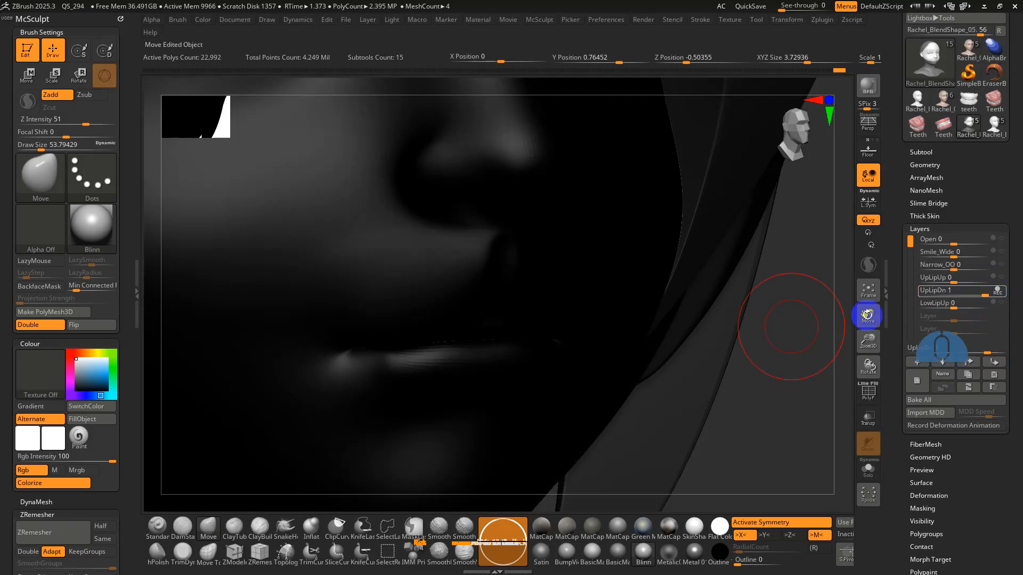
{"action": "left_click", "coordinate": [60, 483]}
{"action": "right_click_drag", "start_coordinate": [355, 346], "coordinate": [386, 359]}
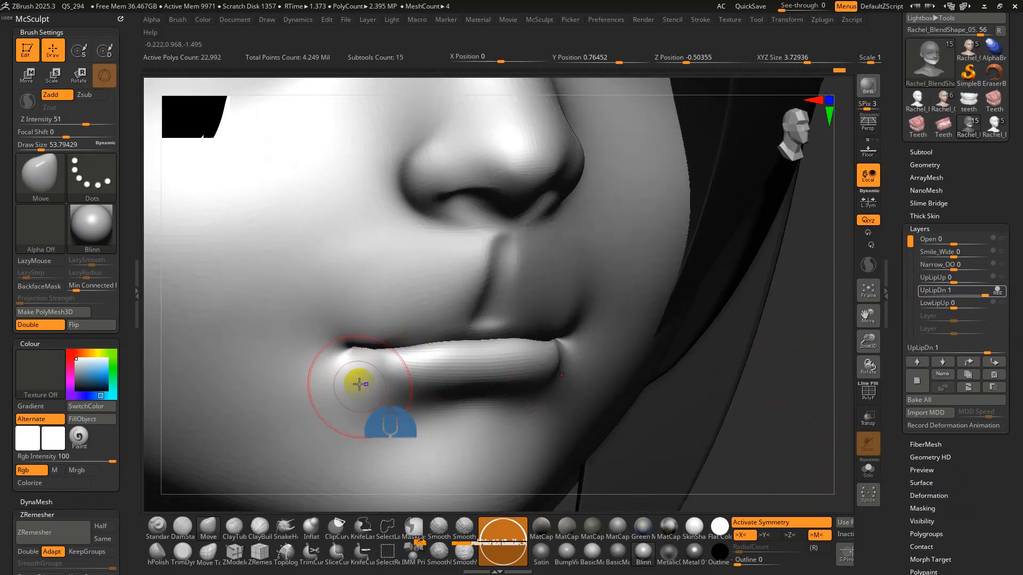
- Try to repair the mouth corner on UpLipDn with the Morph brush
{"action": "key", "text": "b"}
{"action": "key", "text": "m"}
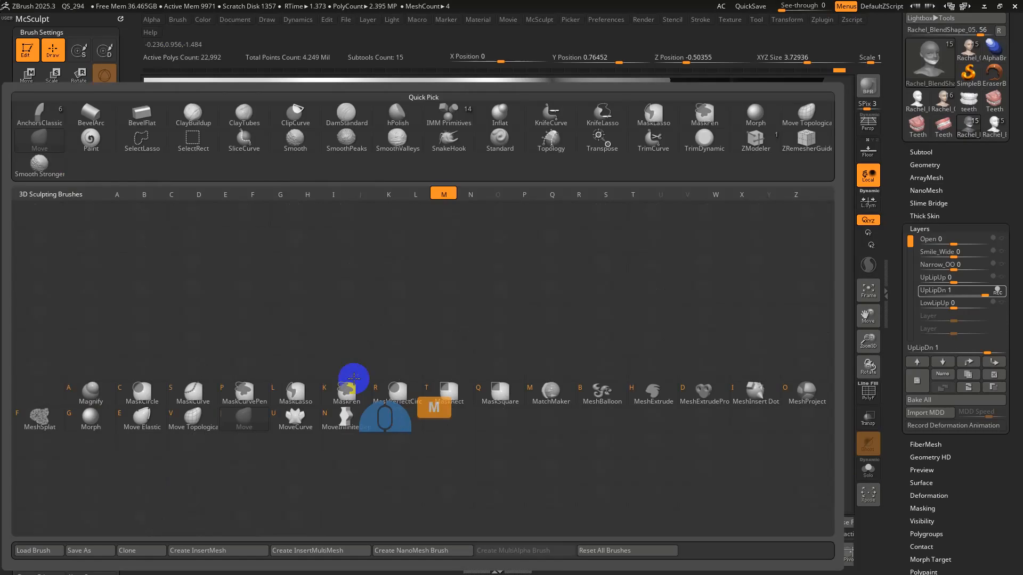
{"action": "key", "text": "g"}
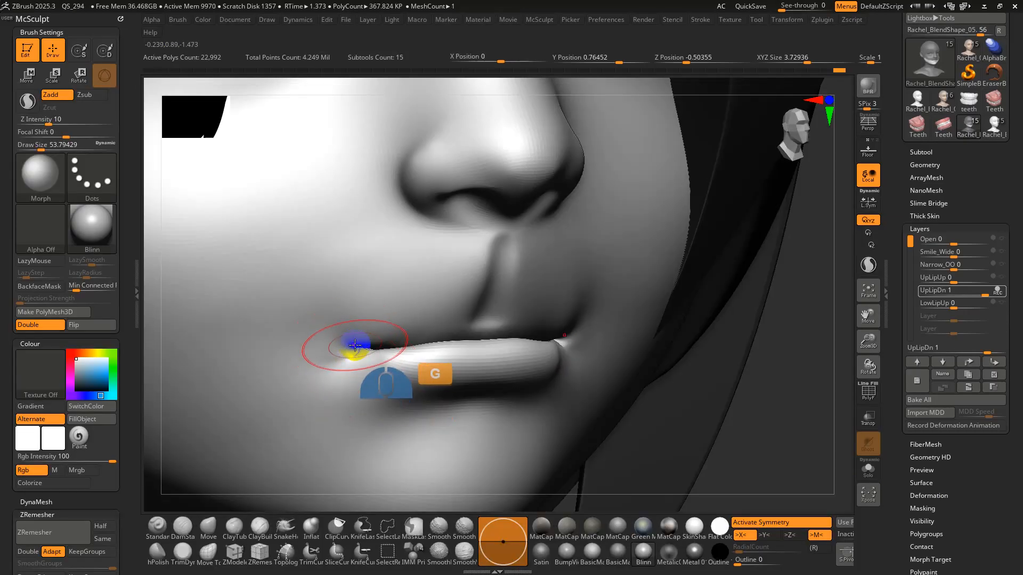
{"action": "mouse_move", "coordinate": [357, 349]}
{"action": "left_mouse_down", "text": "shift"}
{"action": "mouse_move", "coordinate": [353, 365]}
{"action": "mouse_move", "coordinate": [367, 355]}
{"action": "left_mouse_up", "text": "shift"}
{"action": "key", "text": "ctrl+z"}
- Reshape the mouth corner on UpLipDn with the Move brush, reducing the draw size to about 39
{"action": "key", "text": "s"}
{"action": "key", "text": "b"}
{"action": "key", "text": "m"}
{"action": "key", "text": "v"}
{"action": "key", "text": "s"}
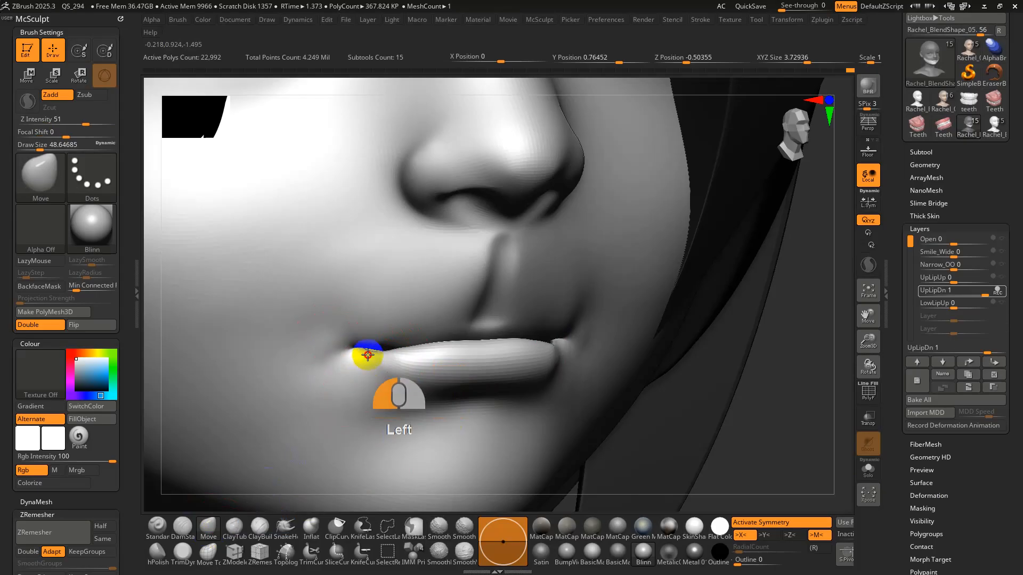
{"action": "left_click", "coordinate": [701, 315], "text": "alt"}
{"action": "mouse_move", "coordinate": [701, 315]}
{"action": "right_mouse_down", "text": "alt"}
{"action": "mouse_move", "coordinate": [714, 338]}
{"action": "mouse_move", "coordinate": [714, 323]}
{"action": "right_mouse_up", "text": "alt"}
{"action": "right_click_drag", "start_coordinate": [573, 341], "coordinate": [536, 338]}
{"action": "key", "text": "s"}
{"action": "mouse_move", "coordinate": [597, 336]}
{"action": "left_mouse_down"}
{"action": "mouse_move", "coordinate": [582, 335]}
{"action": "mouse_move", "coordinate": [575, 360]}
{"action": "left_mouse_up"}
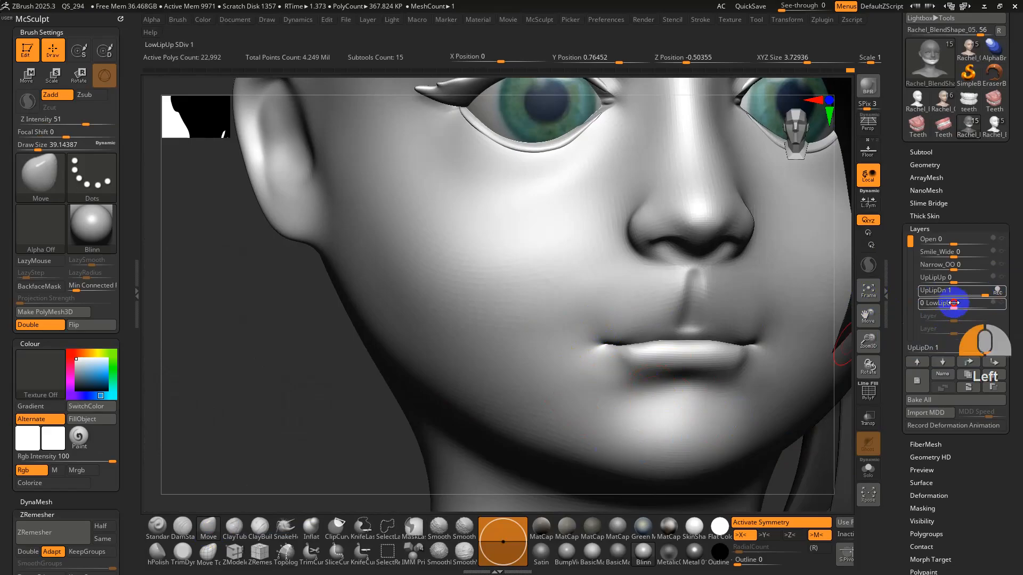
- Combine LowLipUp and UpLipDn, first at 1 and then at about 0.75 each, and inspect the mouth corner
{"action": "left_click_drag", "start_coordinate": [953, 302], "coordinate": [980, 307]}
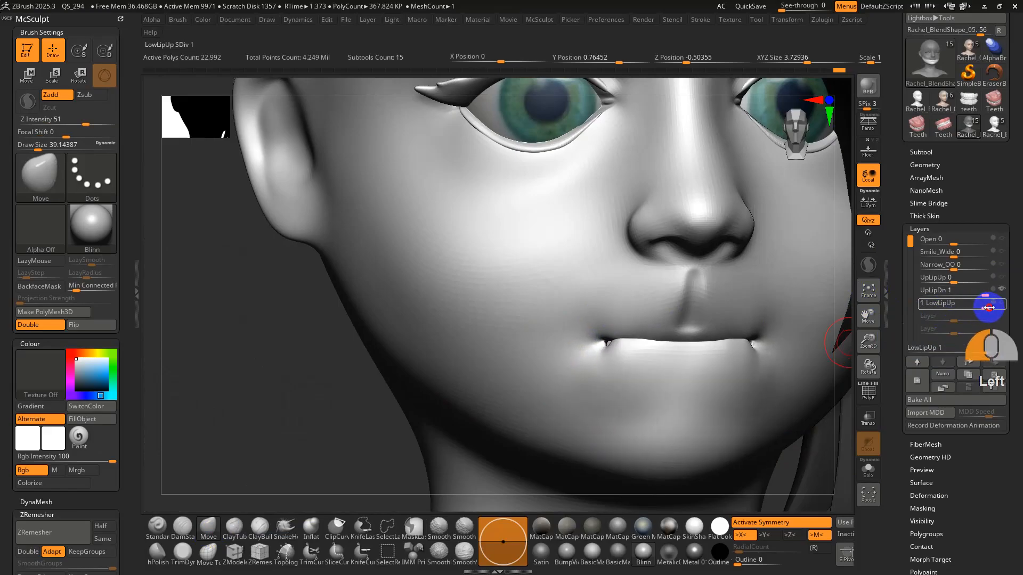
{"action": "right_click_drag", "start_coordinate": [757, 373], "coordinate": [751, 346]}
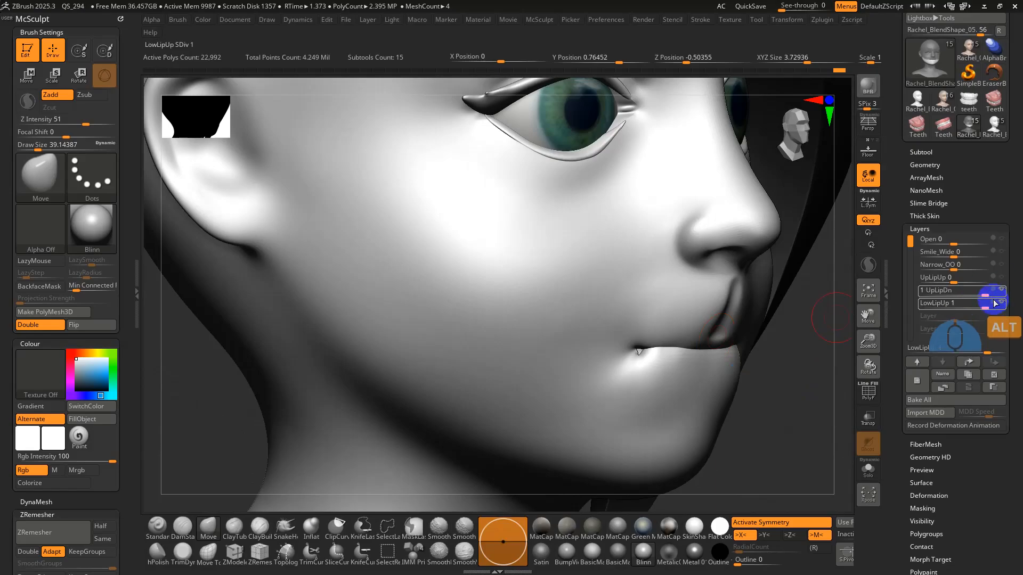
{"action": "left_click_drag", "start_coordinate": [980, 293], "coordinate": [972, 293]}
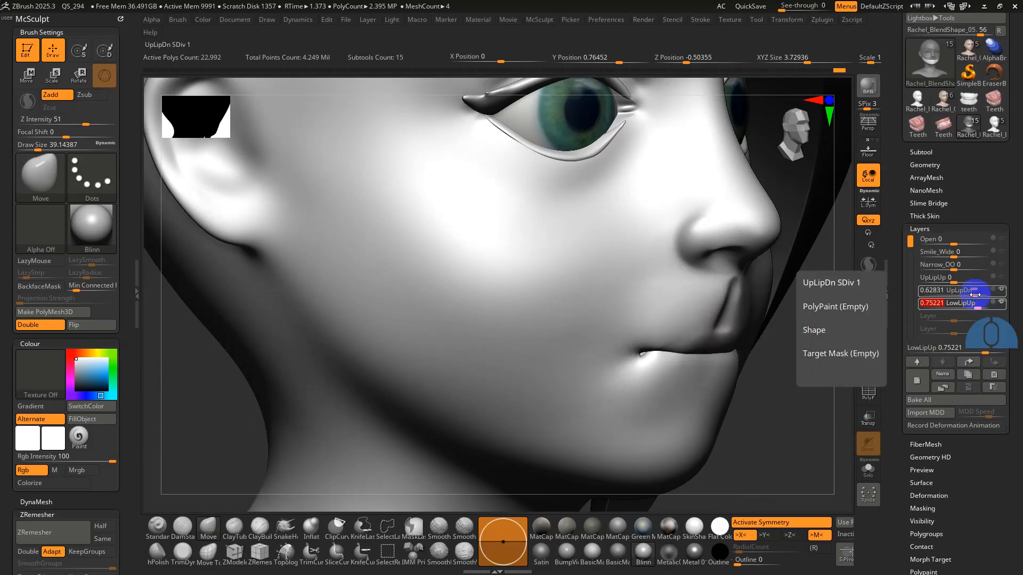
{"action": "mouse_move", "coordinate": [974, 293]}
{"action": "left_mouse_down"}
{"action": "mouse_move", "coordinate": [984, 295]}
{"action": "mouse_move", "coordinate": [975, 296]}
{"action": "left_mouse_up"}
{"action": "mouse_move", "coordinate": [736, 396]}
{"action": "right_mouse_down", "text": "alt"}
{"action": "mouse_move", "coordinate": [709, 363]}
{"action": "mouse_move", "coordinate": [715, 389]}
{"action": "mouse_move", "coordinate": [744, 384]}
{"action": "mouse_move", "coordinate": [602, 393]}
{"action": "mouse_move", "coordinate": [650, 392]}
{"action": "mouse_move", "coordinate": [670, 498]}
{"action": "right_mouse_up", "text": "alt"}
{"action": "key", "text": "shift+f"}
{"action": "key", "text": "shift+f"}
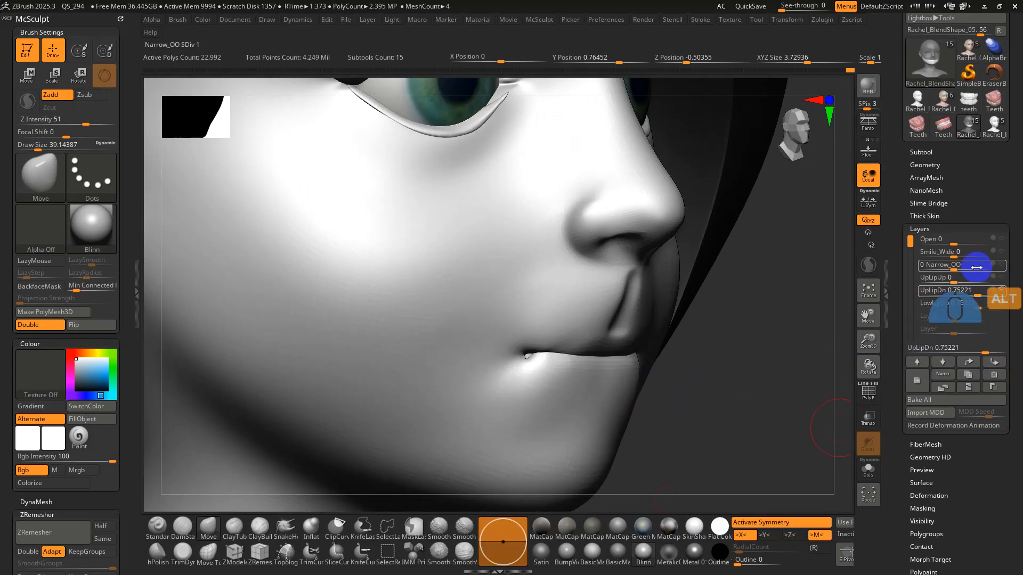
- Set UpLipDn to 1, record it again with LowLipUp still active, and turn off Colorize
{"action": "left_click", "coordinate": [995, 279], "text": "alt"}
{"action": "left_click_drag", "start_coordinate": [982, 288], "coordinate": [992, 292], "text": "alt"}
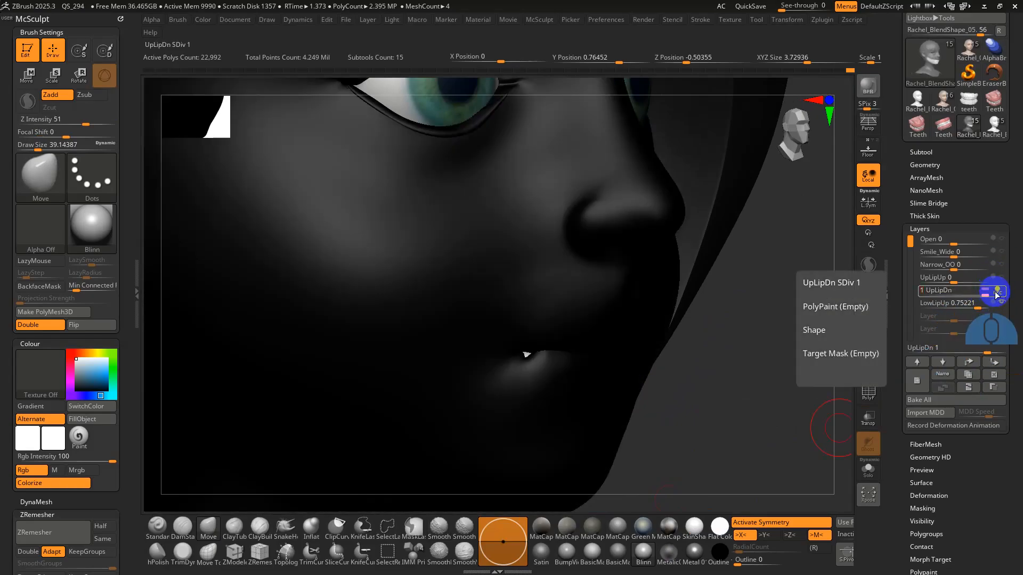
{"action": "left_click", "coordinate": [44, 470]}
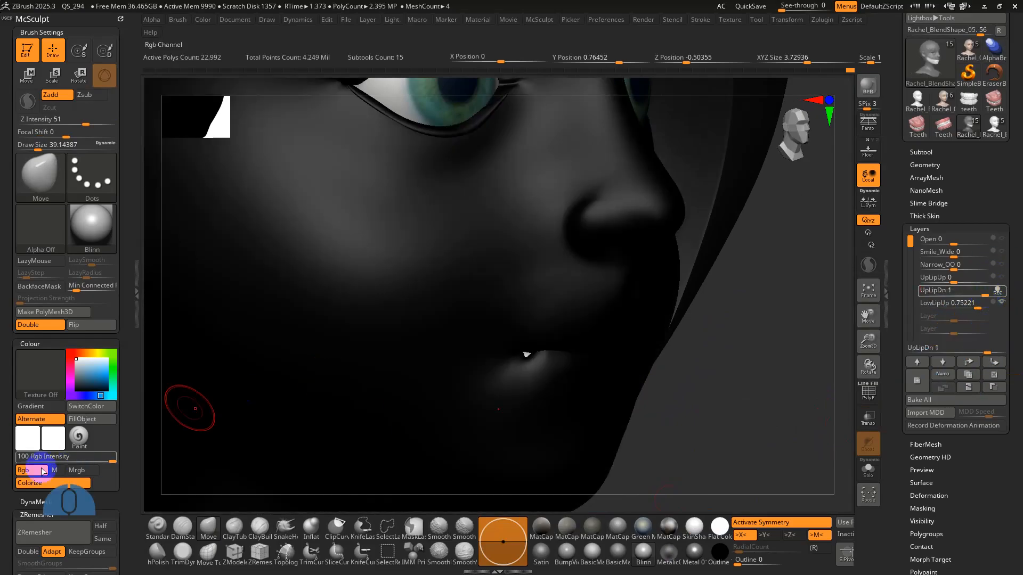
{"action": "left_click", "coordinate": [54, 486]}
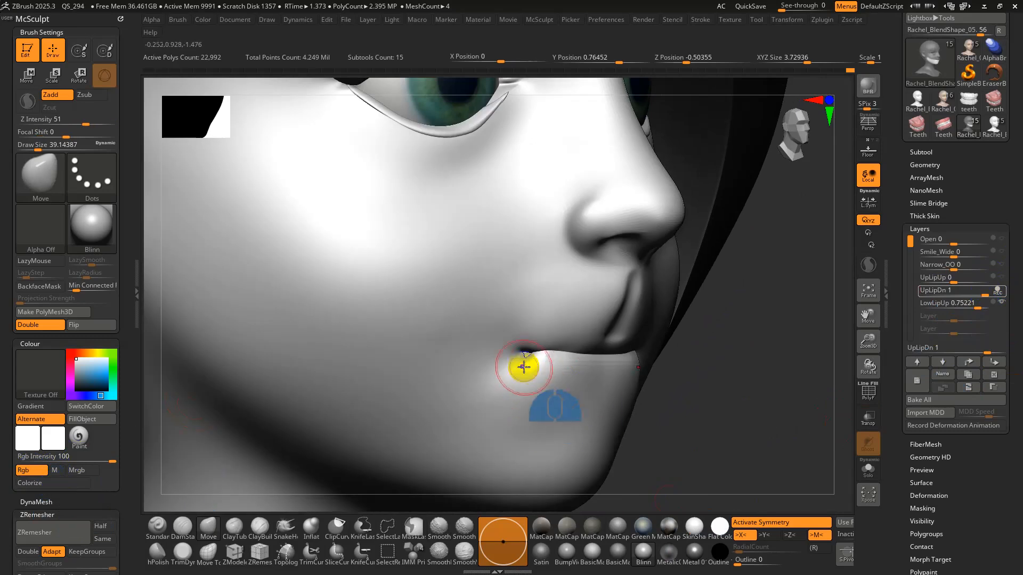
- Close the gap at the mouth corner on UpLipDn with the Move Topological brush and smooth the skin below it
{"action": "left_click", "coordinate": [313, 536]}
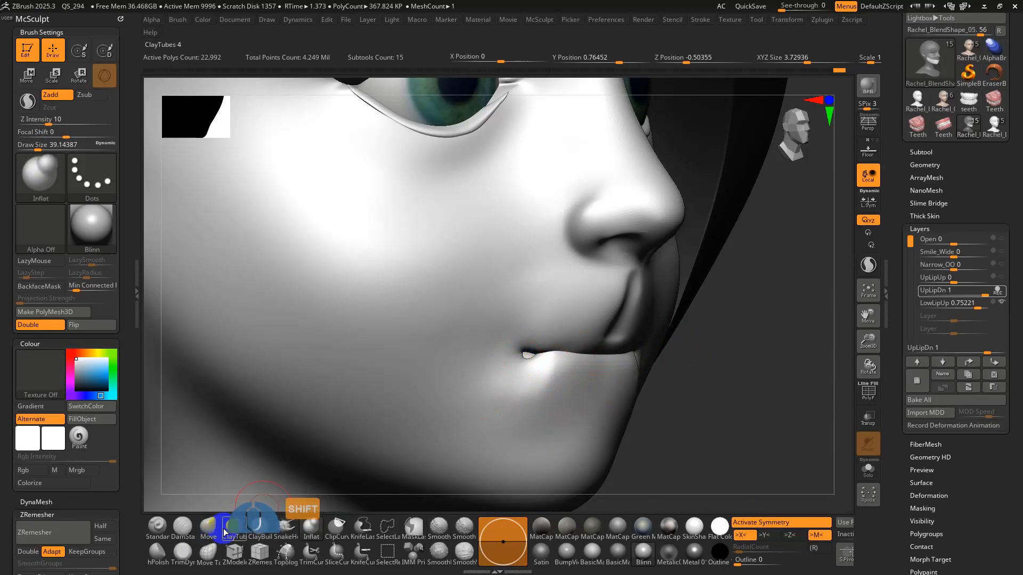
{"action": "left_click", "coordinate": [208, 552]}
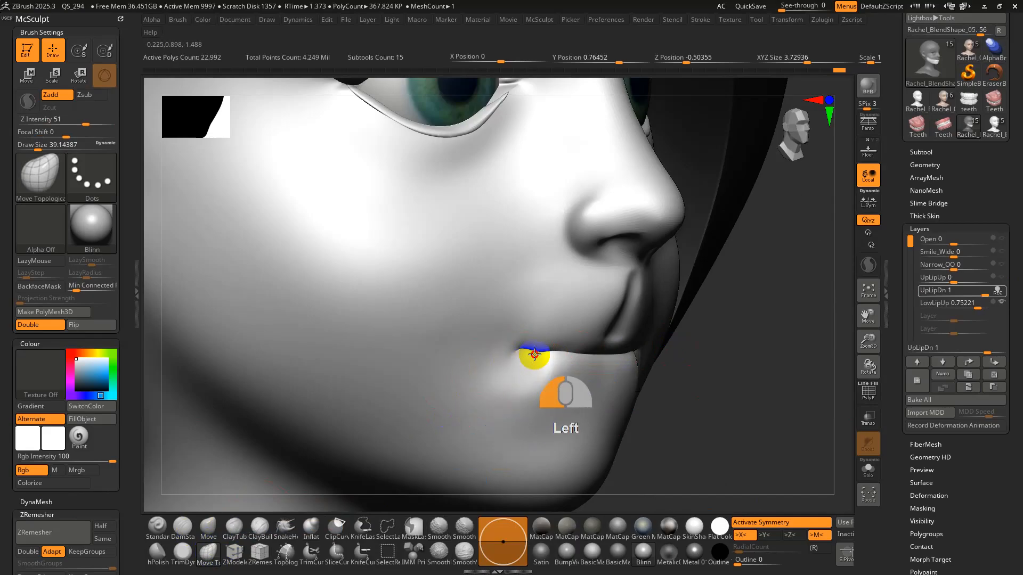
{"action": "mouse_move", "coordinate": [545, 369]}
{"action": "right_mouse_down"}
{"action": "mouse_move", "coordinate": [514, 347]}
{"action": "mouse_move", "coordinate": [546, 363]}
{"action": "right_mouse_up"}
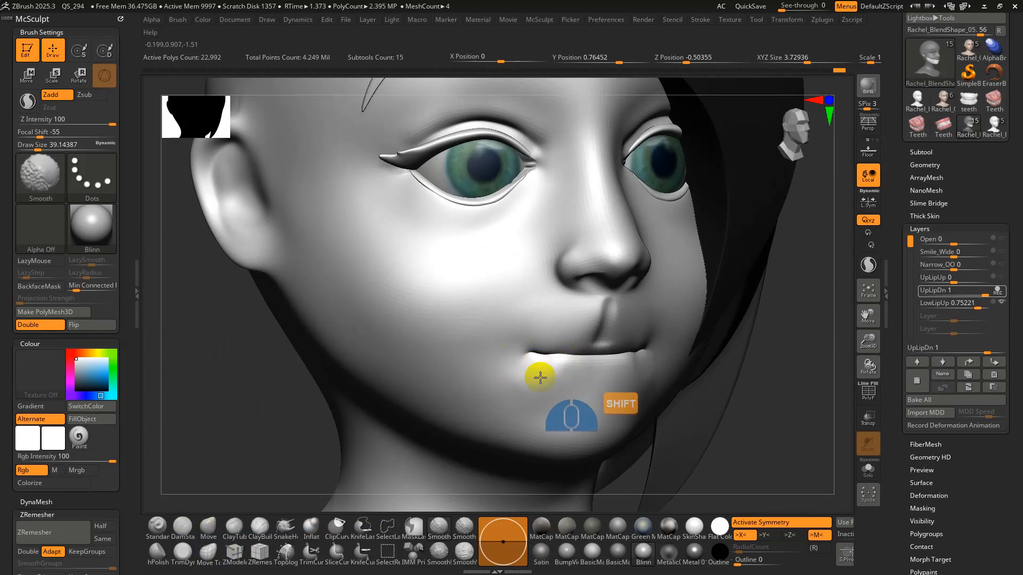
{"action": "mouse_move", "coordinate": [548, 374]}
{"action": "left_mouse_down", "text": "shift"}
{"action": "mouse_move", "coordinate": [527, 373]}
{"action": "mouse_move", "coordinate": [561, 386]}
{"action": "left_mouse_up", "text": "shift"}
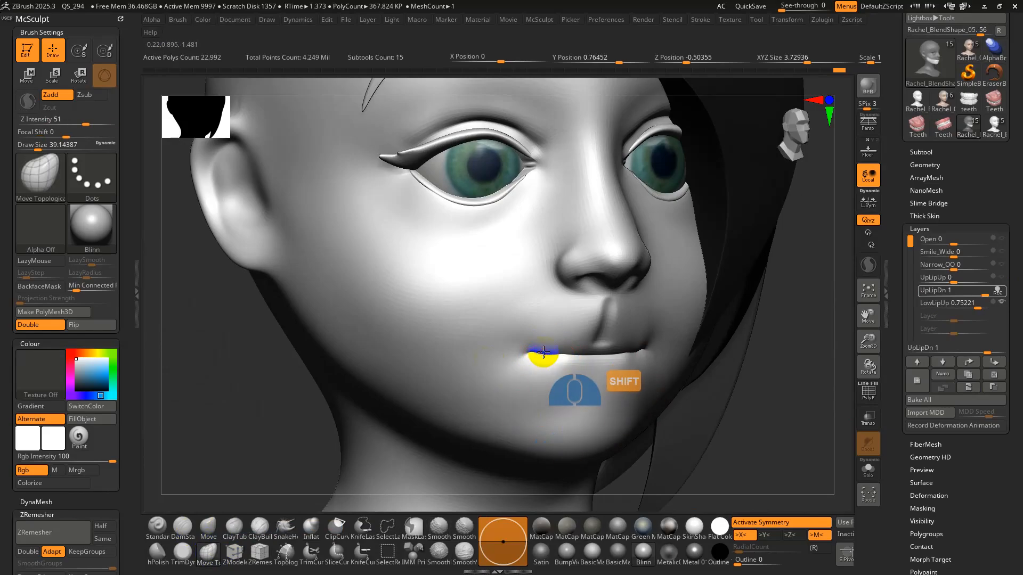
- Stop recording UpLipDn, preview LowLipUp at 1 with UpLipDn at varying strengths, and return both layers to 0
{"action": "right_click_drag", "start_coordinate": [548, 370], "coordinate": [730, 377], "text": "alt"}
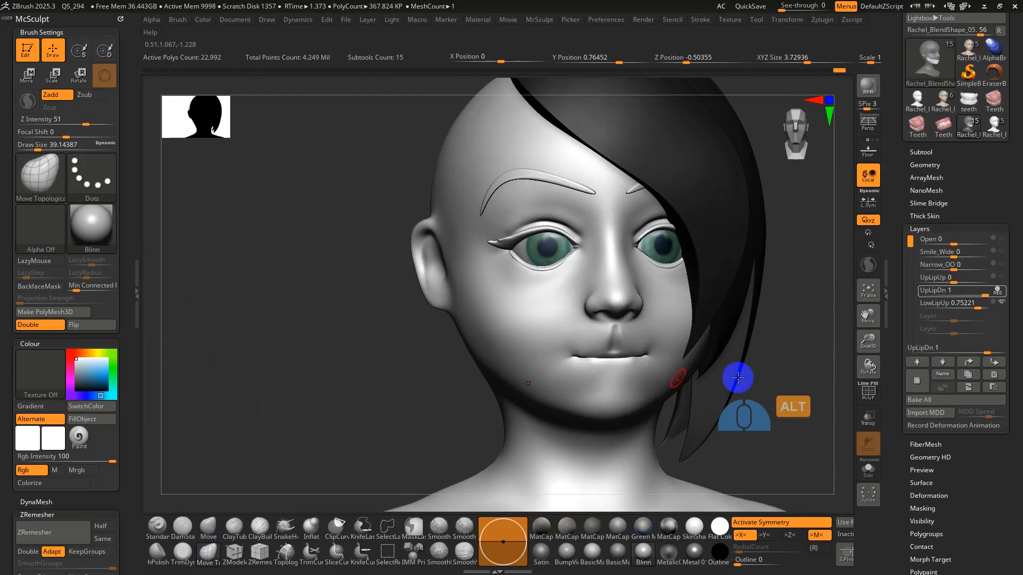
{"action": "left_click", "coordinate": [987, 308], "text": "alt"}
{"action": "mouse_move", "coordinate": [652, 416]}
{"action": "right_mouse_down"}
{"action": "mouse_move", "coordinate": [657, 388]}
{"action": "mouse_move", "coordinate": [652, 405]}
{"action": "right_mouse_up"}
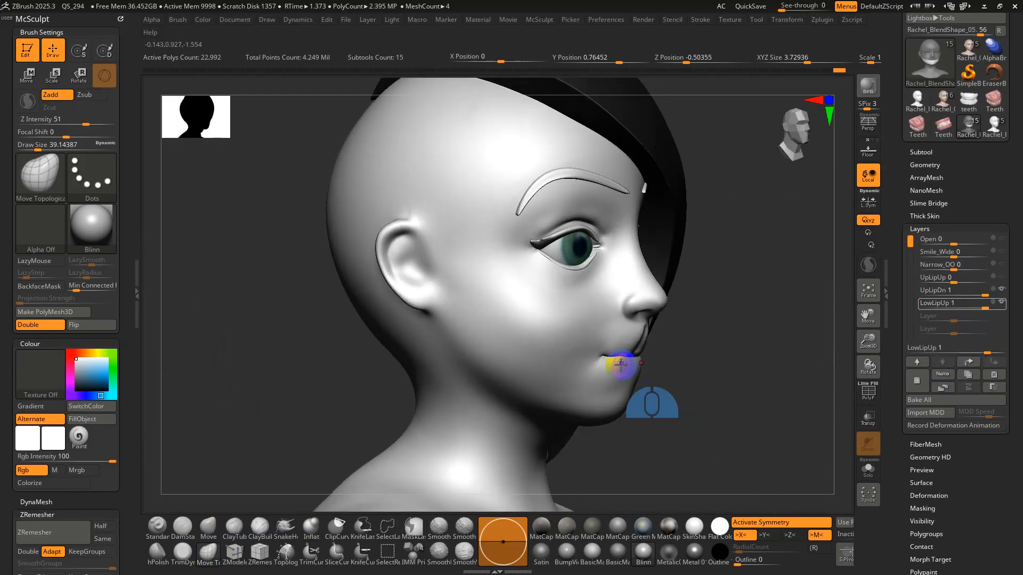
{"action": "left_click", "coordinate": [943, 295]}
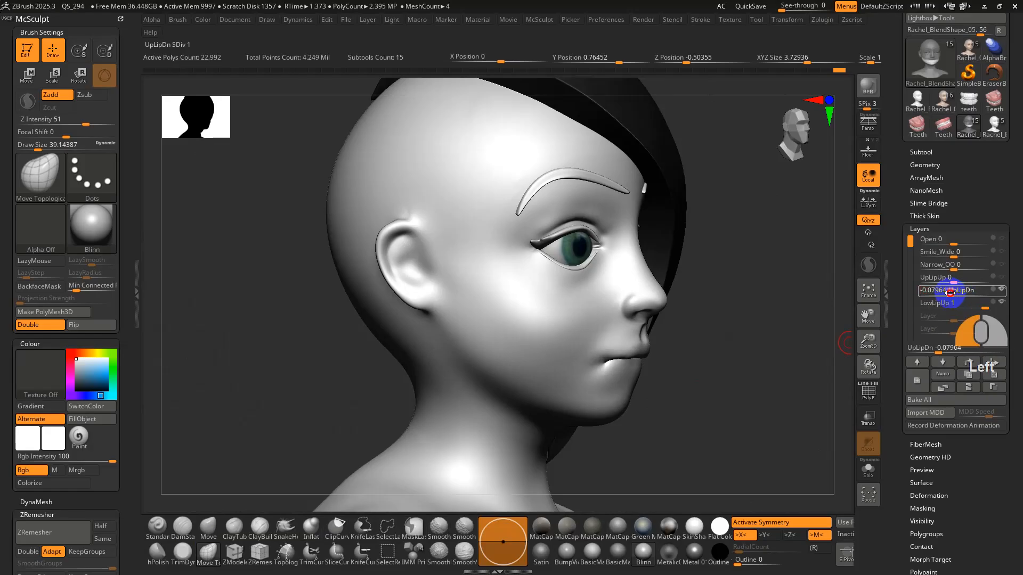
{"action": "mouse_move", "coordinate": [970, 308]}
{"action": "left_mouse_down"}
{"action": "mouse_move", "coordinate": [952, 307]}
{"action": "mouse_move", "coordinate": [965, 292]}
{"action": "mouse_move", "coordinate": [979, 297]}
{"action": "left_mouse_up"}
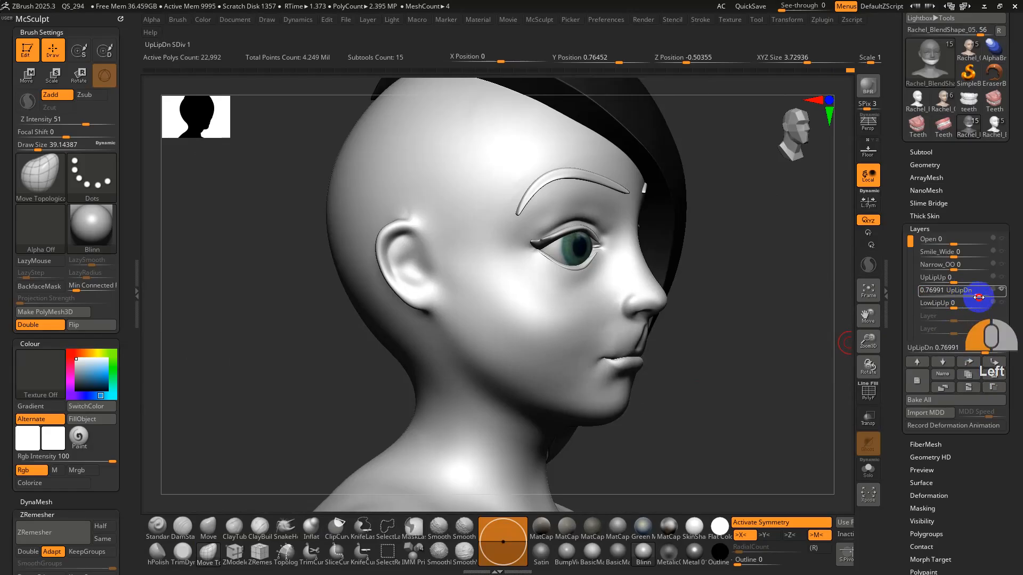
{"action": "right_click_drag", "start_coordinate": [613, 404], "coordinate": [824, 352]}
{"action": "left_click", "coordinate": [949, 303]}
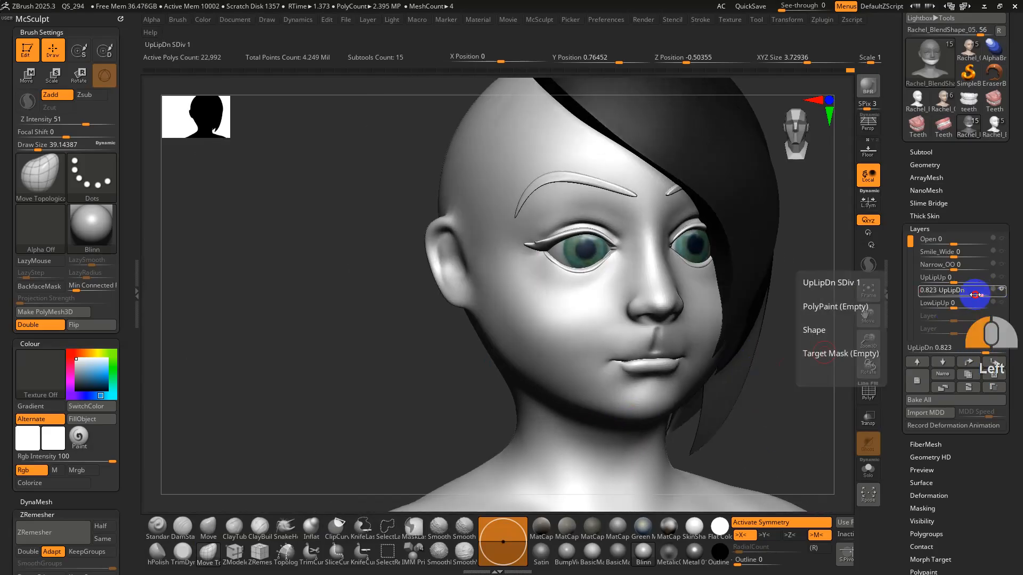
{"action": "left_click_drag", "start_coordinate": [977, 291], "coordinate": [953, 296]}
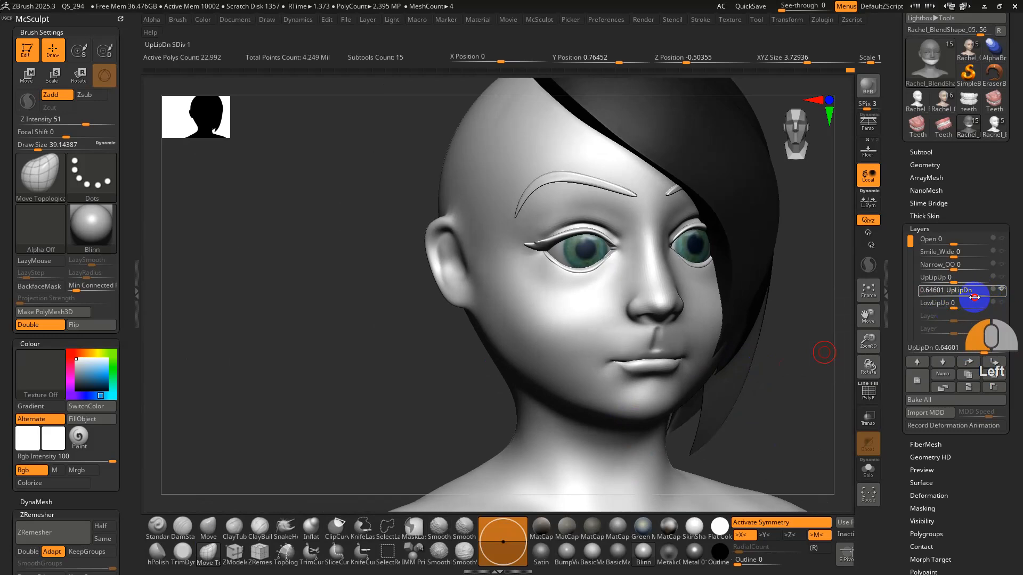
- Check the required mouth blend shapes in Blend_Shapes.docx in Word and return to ZBrush
{"action": "key", "text": "alt+Tab"}
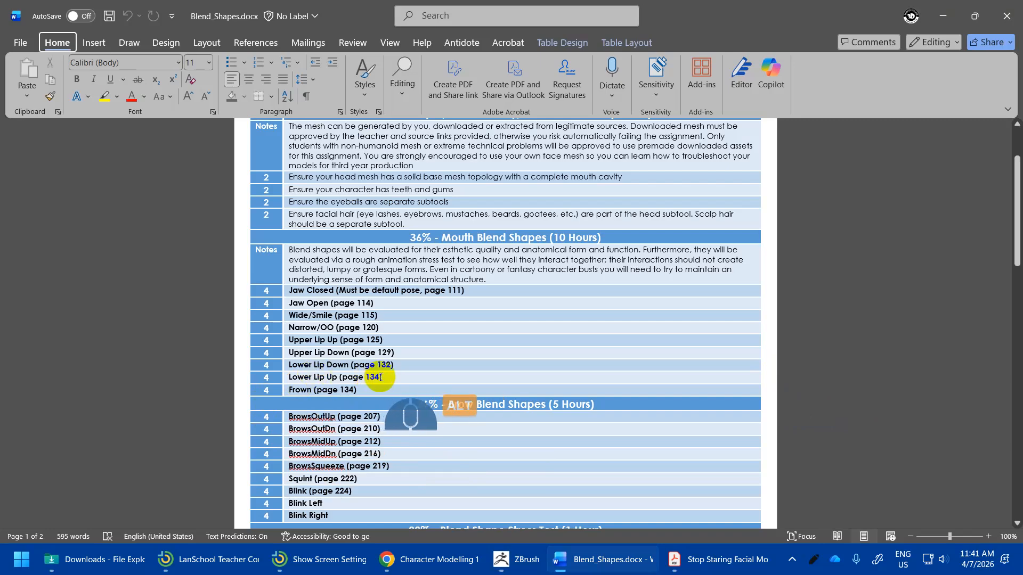
{"action": "key", "text": "super+Tab"}
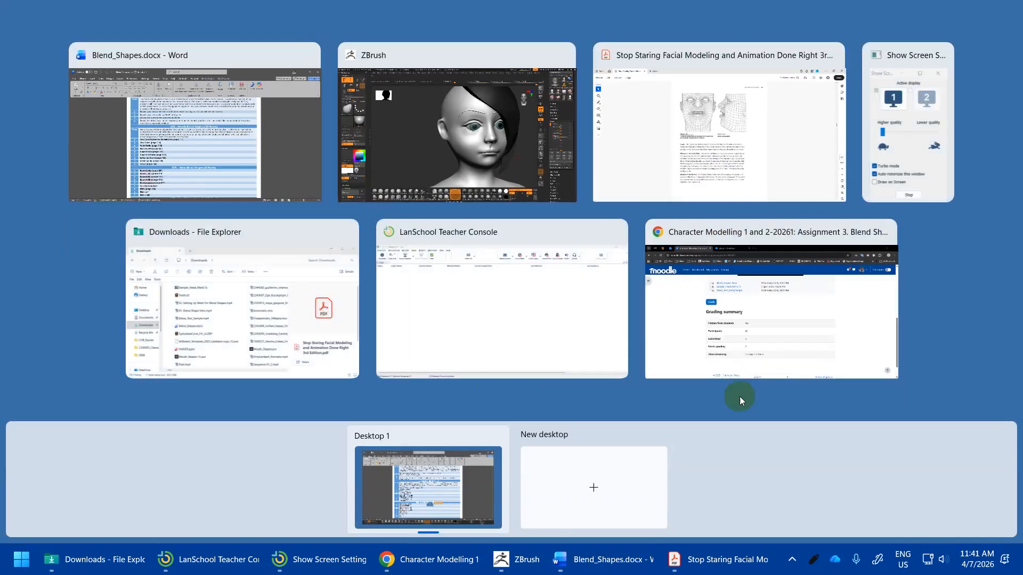
{"action": "left_click", "coordinate": [500, 152]}
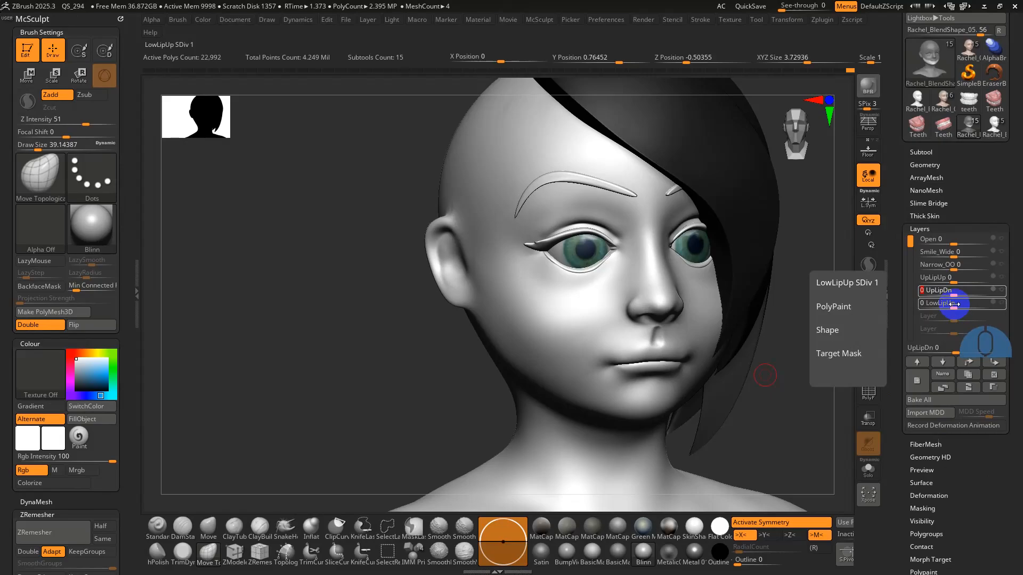
- Vary the LowLipUp strength to preview the mouth from the side, and return the layer to 0
{"action": "left_click_drag", "start_coordinate": [954, 303], "coordinate": [922, 303]}
{"action": "left_click_drag", "start_coordinate": [794, 368], "coordinate": [822, 367]}
{"action": "right_click_drag", "start_coordinate": [796, 374], "coordinate": [662, 344], "text": "alt"}
{"action": "left_click_drag", "start_coordinate": [927, 305], "coordinate": [952, 307]}
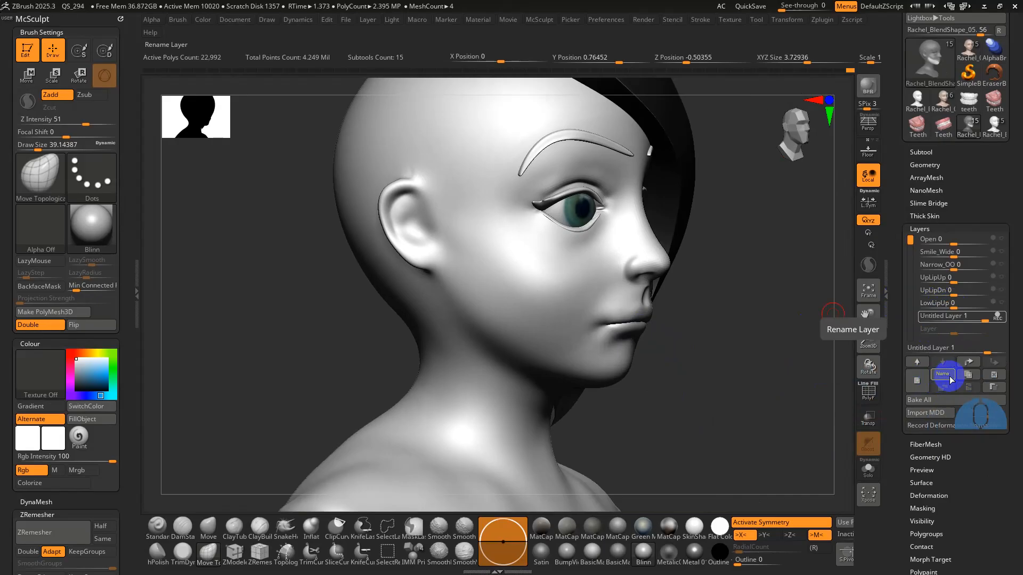
- Add a new recording layer to the head and name it LowLipDn
{"action": "left_click", "coordinate": [943, 375]}
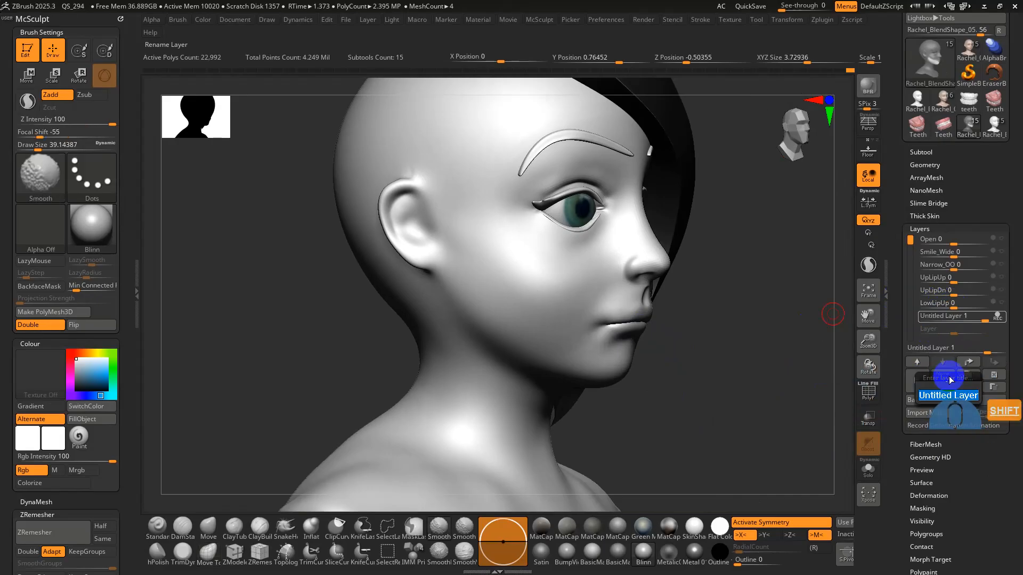
{"action": "type", "text": "LowLipD"}
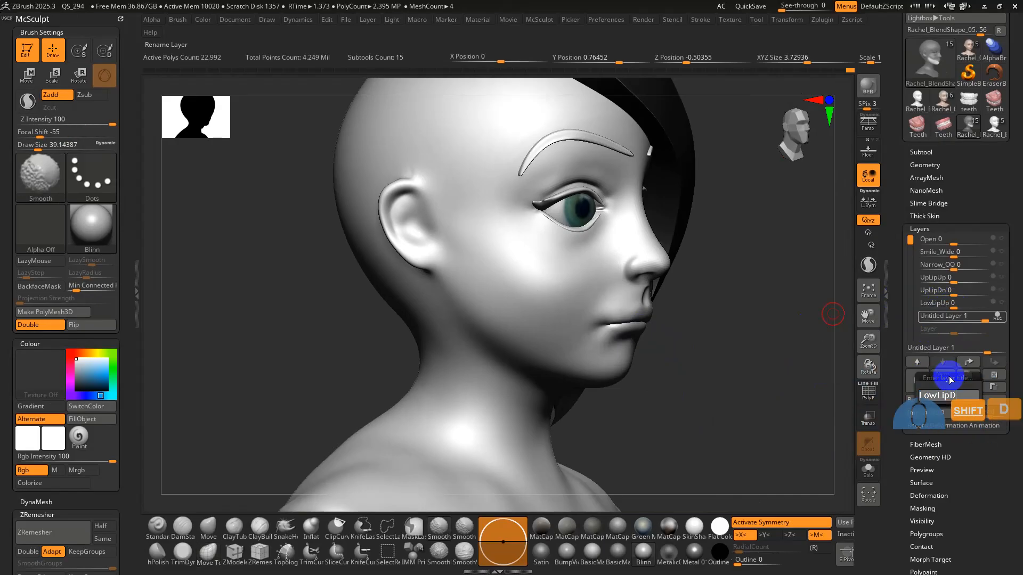
{"action": "type", "text": "n"}
{"action": "key", "text": "Return"}
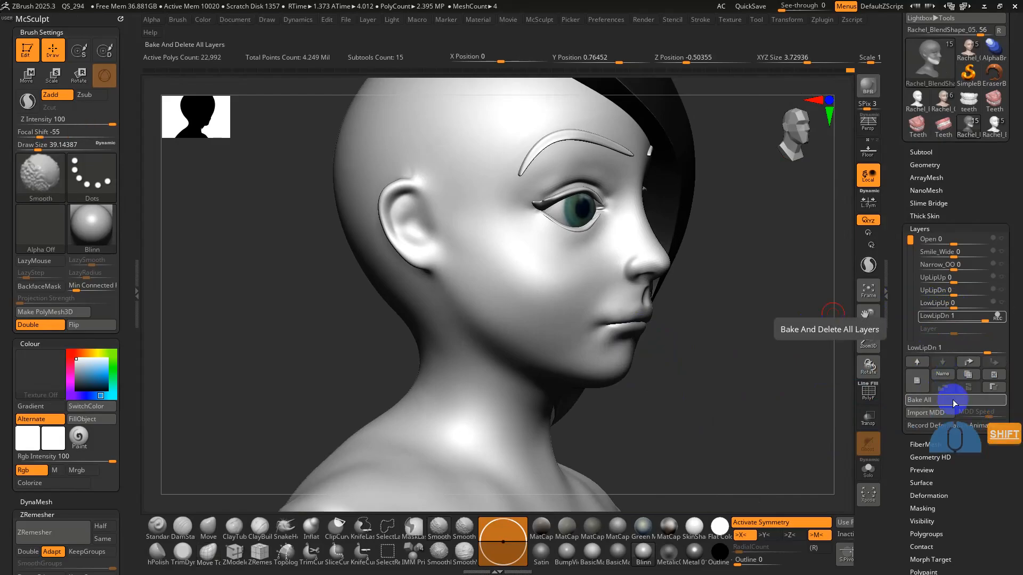
- Isolate the lip polygroups one at a time to identify the lower lip, and show the whole head again
{"action": "key", "text": "shift+f"}
{"action": "left_click", "coordinate": [646, 326], "text": "ctrl+shift"}
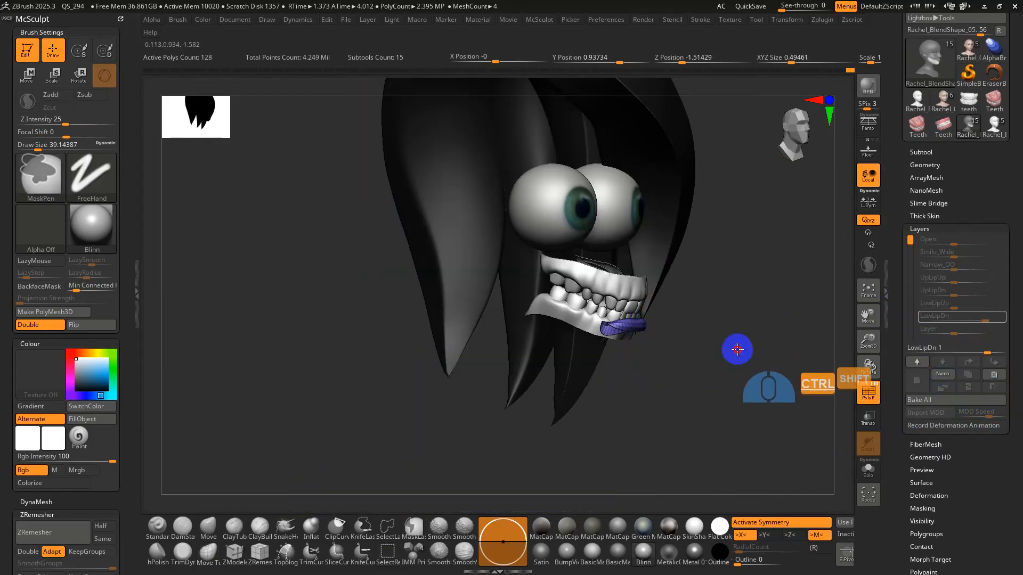
{"action": "left_click", "coordinate": [726, 369], "text": "ctrl+shift"}
{"action": "key", "text": "shift+f"}
{"action": "left_click_drag", "start_coordinate": [720, 369], "coordinate": [666, 349]}
{"action": "left_click", "coordinate": [637, 329], "text": "ctrl+shift"}
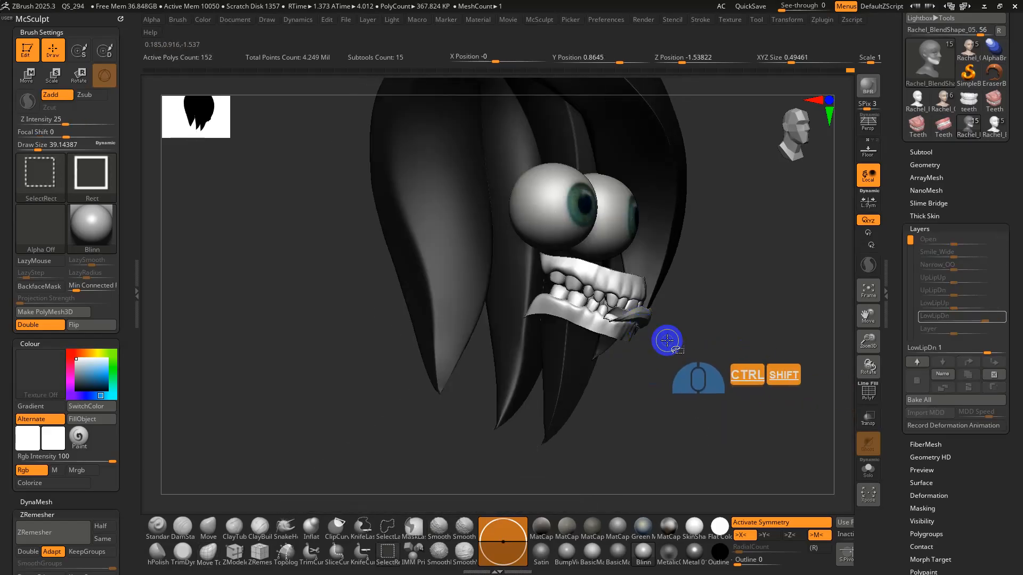
{"action": "left_click", "coordinate": [687, 340], "text": "ctrl+shift"}
{"action": "left_click", "coordinate": [634, 324], "text": "ctrl+shift"}
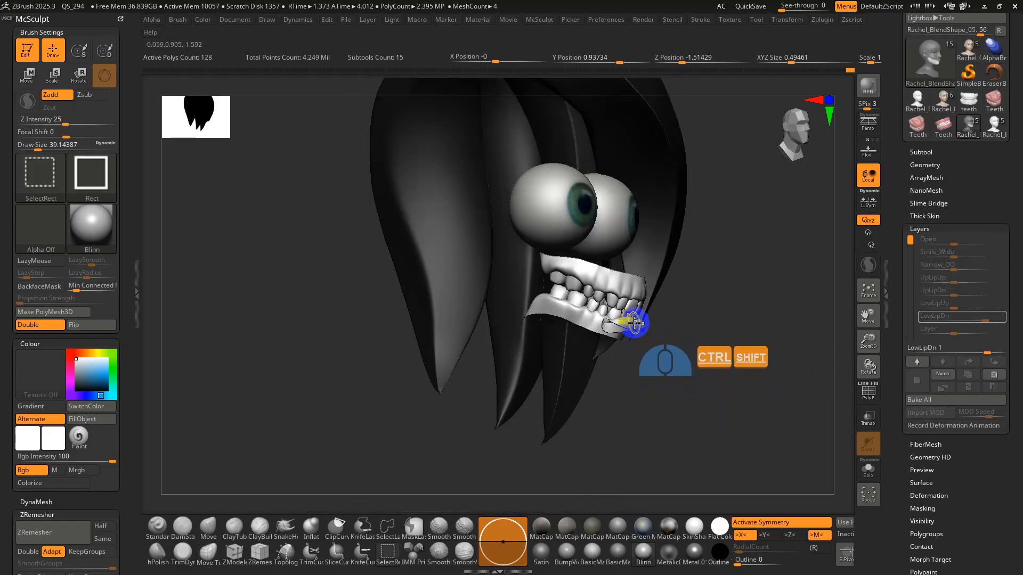
{"action": "left_click", "coordinate": [738, 380], "text": "ctrl+shift"}
- Mask the whole head except the lower lip's polygroup and soften the mask edge
{"action": "key", "text": "w"}
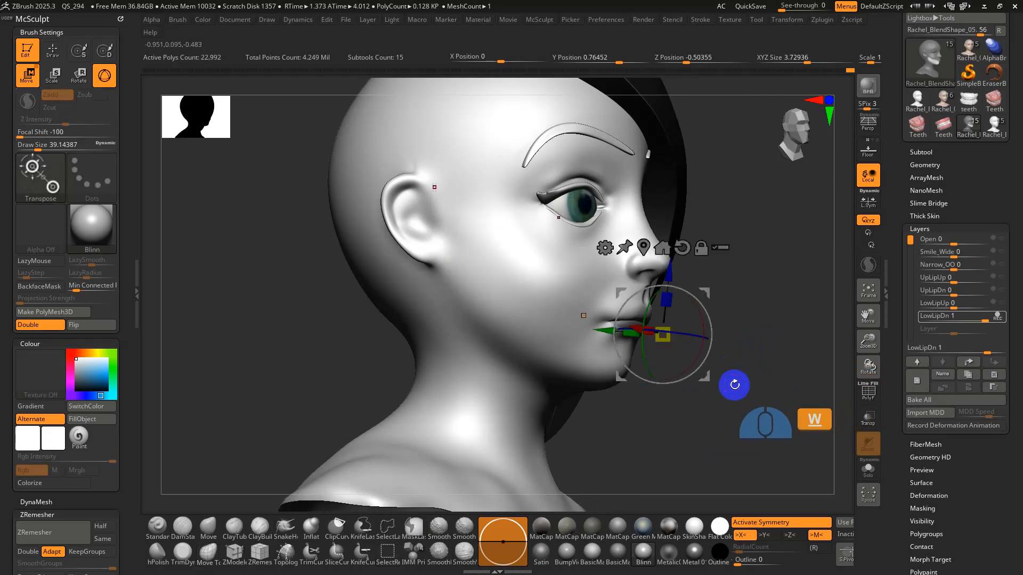
{"action": "left_click", "coordinate": [762, 397], "text": "ctrl"}
{"action": "key", "text": "q"}
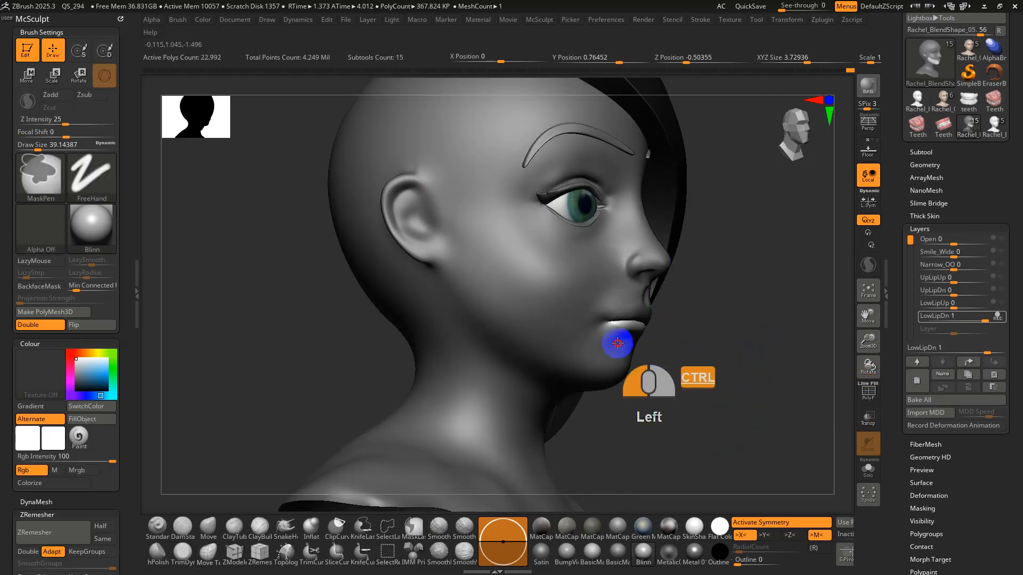
{"action": "scroll", "coordinate": [742, 384], "scroll_direction": "up", "scroll_amount": 5}
- Try rolling the lower lip outward and down by about 44 degrees in side view with the gizmo
{"action": "key", "text": "e"}
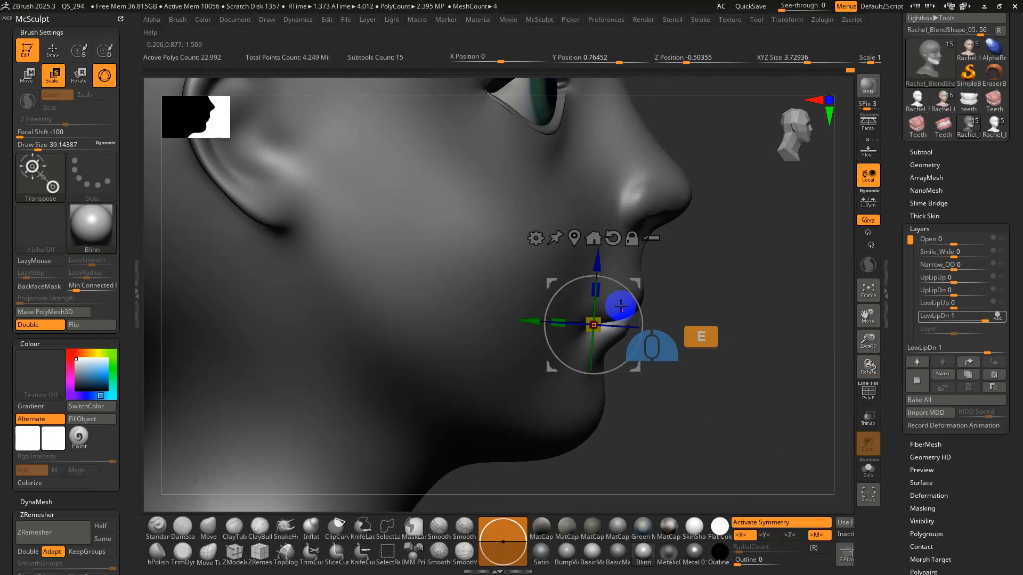
{"action": "left_click_drag", "start_coordinate": [635, 282], "coordinate": [648, 330], "text": "alt"}
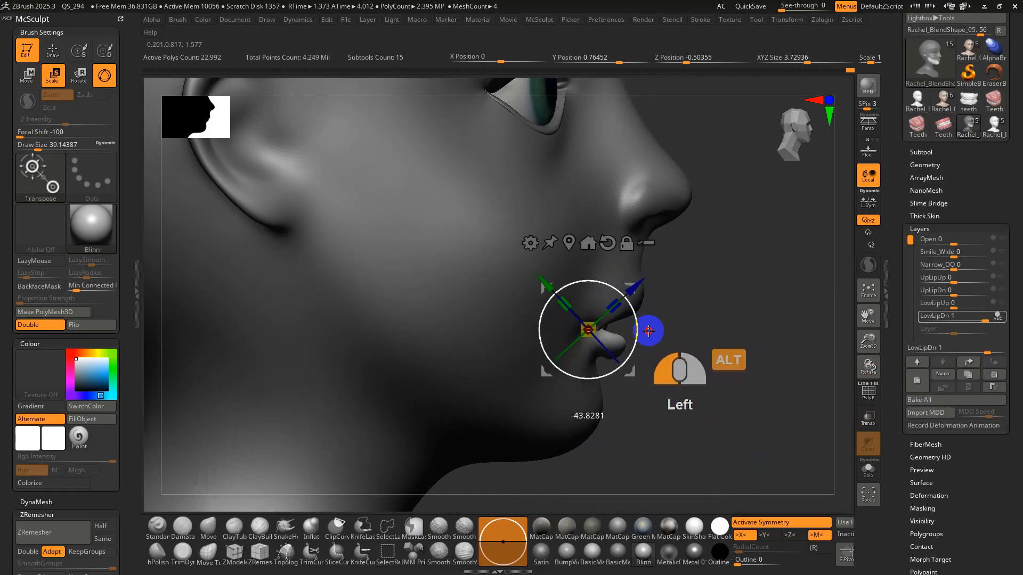
{"action": "left_click_drag", "start_coordinate": [631, 284], "coordinate": [637, 291]}
{"action": "key", "text": "q"}
{"action": "mouse_move", "coordinate": [710, 374]}
{"action": "left_mouse_down"}
{"action": "mouse_move", "coordinate": [672, 376]}
{"action": "mouse_move", "coordinate": [639, 359]}
{"action": "left_mouse_up"}
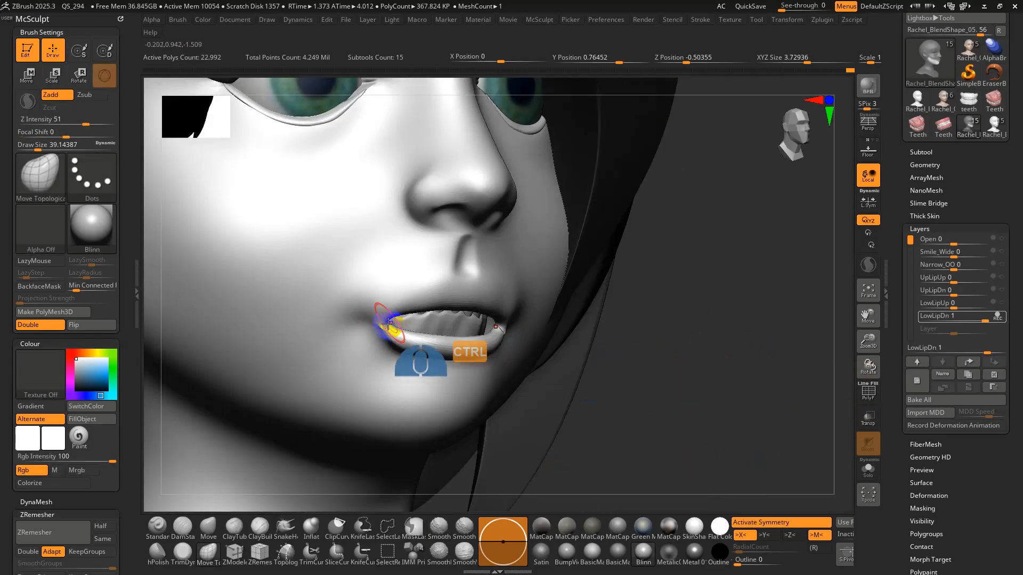
- Try smoothing the mouth corner of the rolled lower lip, undoing the attempts
{"action": "mouse_move", "coordinate": [382, 328]}
{"action": "left_mouse_down", "text": "shift"}
{"action": "mouse_move", "coordinate": [365, 322]}
{"action": "mouse_move", "coordinate": [402, 356]}
{"action": "left_mouse_up", "text": "shift"}
{"action": "key", "text": "ctrl+z"}
{"action": "key", "text": "ctrl+z"}
{"action": "key", "text": "ctrl+z"}
{"action": "key", "text": "ctrl+z"}
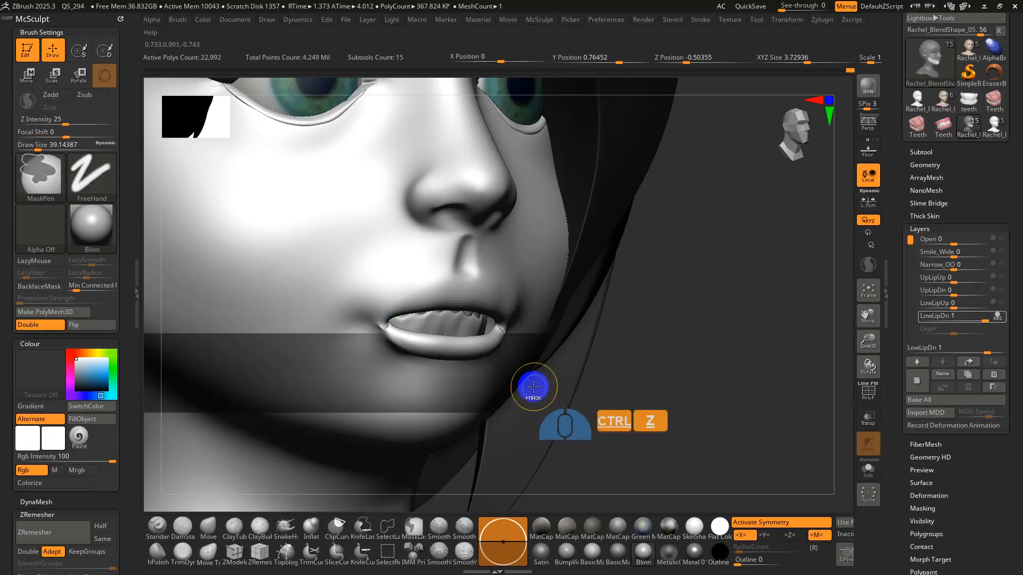
{"action": "right_click_drag", "start_coordinate": [411, 336], "coordinate": [426, 333]}
{"action": "left_click_drag", "start_coordinate": [388, 309], "coordinate": [393, 327], "text": "shift"}
{"action": "right_click_drag", "start_coordinate": [395, 329], "coordinate": [433, 365]}
{"action": "key", "text": "ctrl+z"}
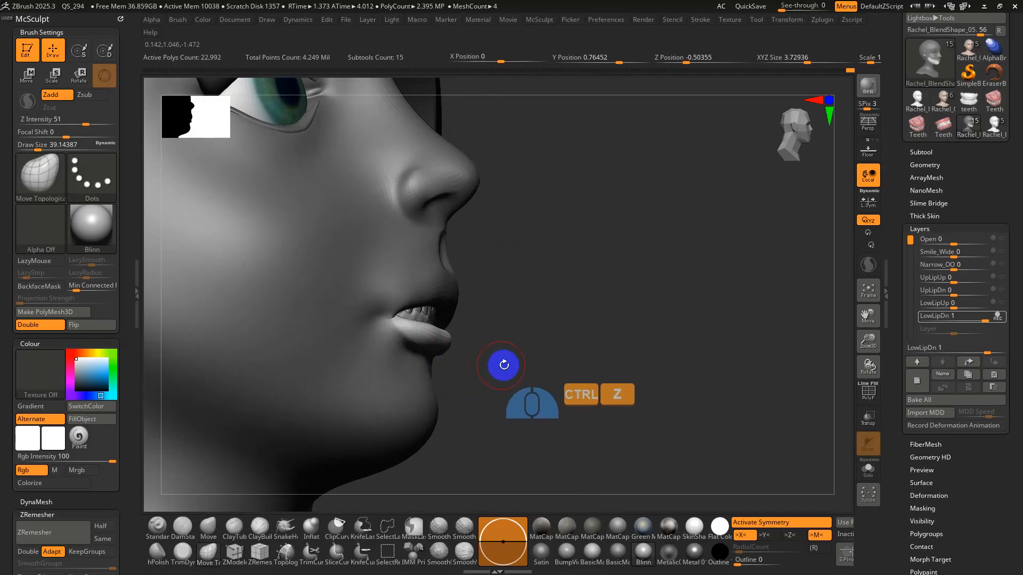
- Undo the lower lip's roll back to its closed, masked state
{"action": "key", "text": "r"}
{"action": "key", "text": "w"}
{"action": "right_click_drag", "start_coordinate": [555, 373], "coordinate": [544, 337], "text": "shift"}
{"action": "key", "text": "q"}
{"action": "key", "text": "ctrl+z"}
- Extend the mask over the mouth corners and the skin just below the lower lip
{"action": "left_click_drag", "start_coordinate": [478, 331], "coordinate": [478, 330], "text": "ctrl"}
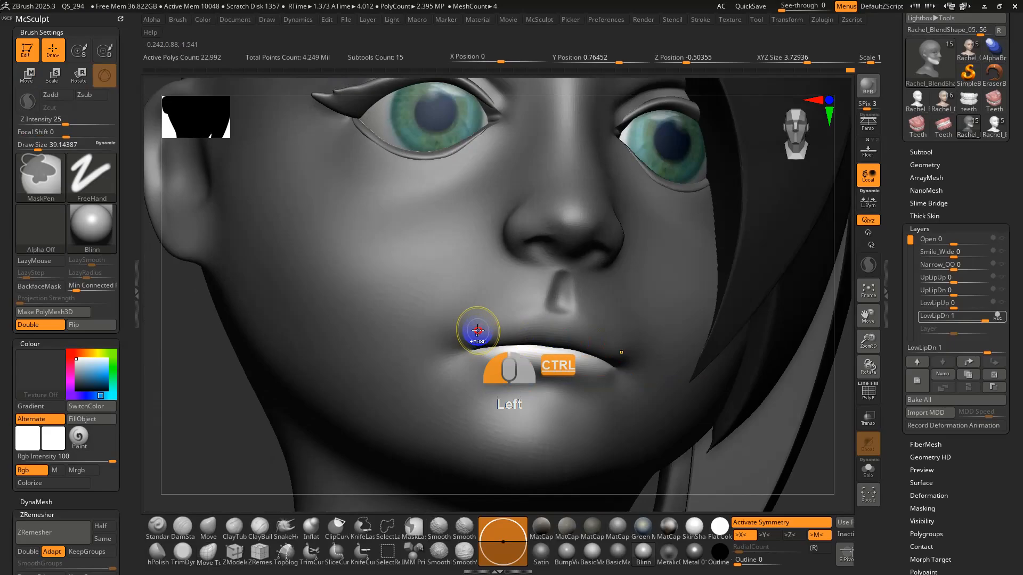
{"action": "left_click_drag", "start_coordinate": [577, 362], "coordinate": [545, 382], "text": "ctrl"}
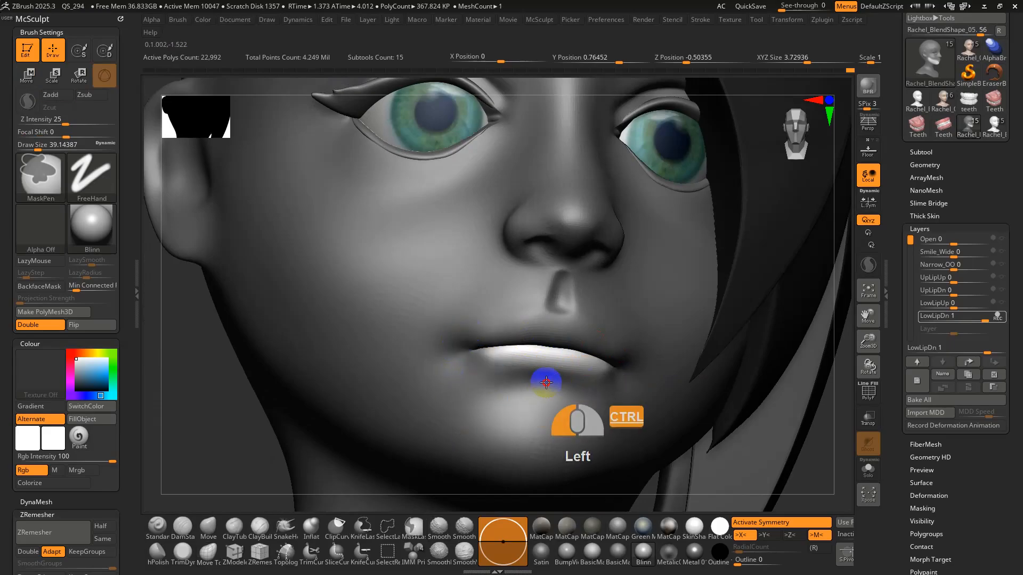
{"action": "right_click_drag", "start_coordinate": [562, 388], "coordinate": [572, 373], "text": "ctrl"}
{"action": "right_click_drag", "start_coordinate": [572, 373], "coordinate": [582, 359], "text": "shift"}
- Reset the gizmo orientation at the lower lip and rotate the lip outward and down in side view
{"action": "key", "text": "e"}
{"action": "right_click_drag", "start_coordinate": [642, 395], "coordinate": [719, 388], "text": "shift"}
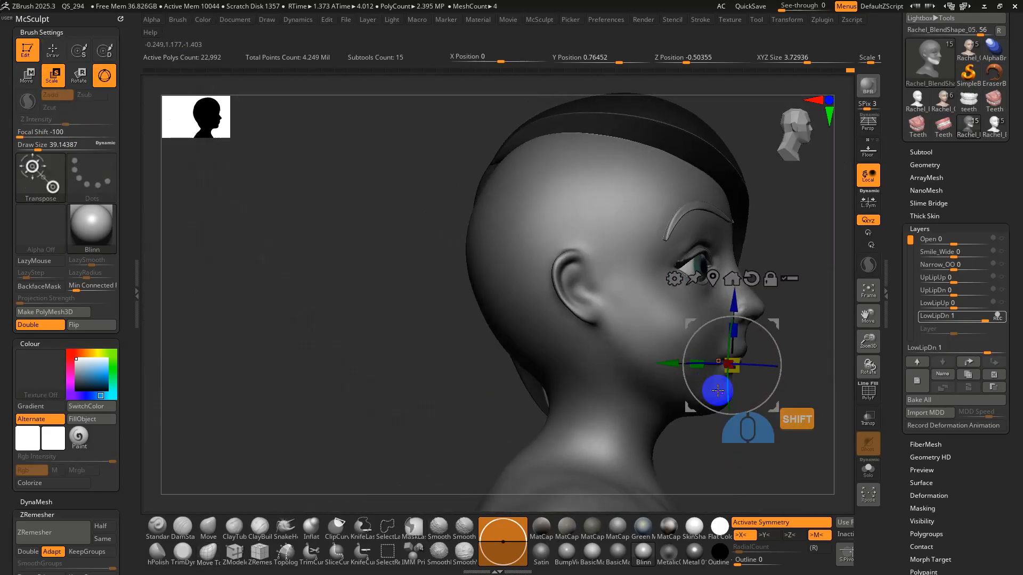
{"action": "right_click_drag", "start_coordinate": [787, 401], "coordinate": [615, 413], "text": "alt"}
{"action": "left_click", "coordinate": [457, 261], "text": "alt"}
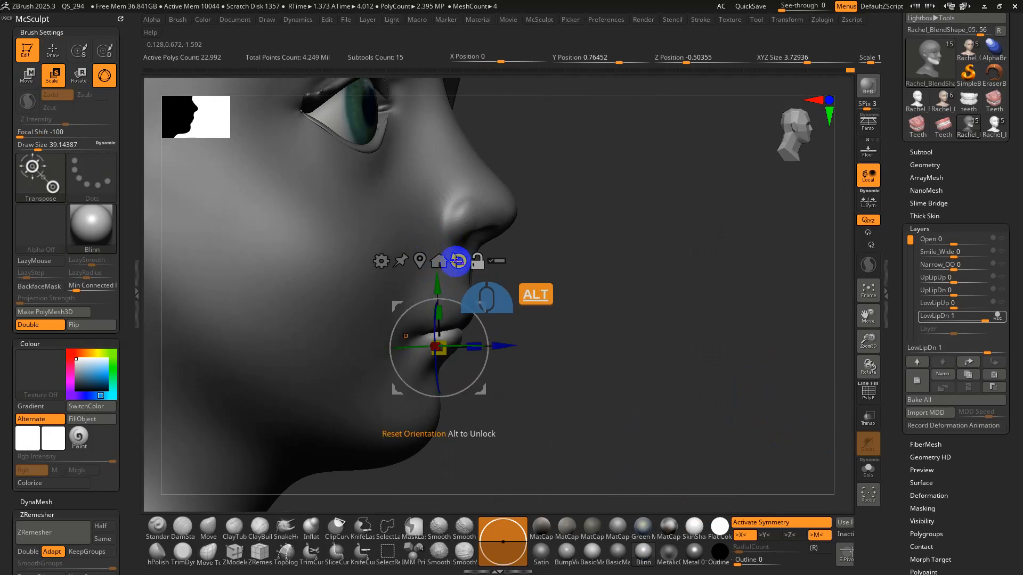
{"action": "left_click_drag", "start_coordinate": [481, 308], "coordinate": [471, 294], "text": "alt"}
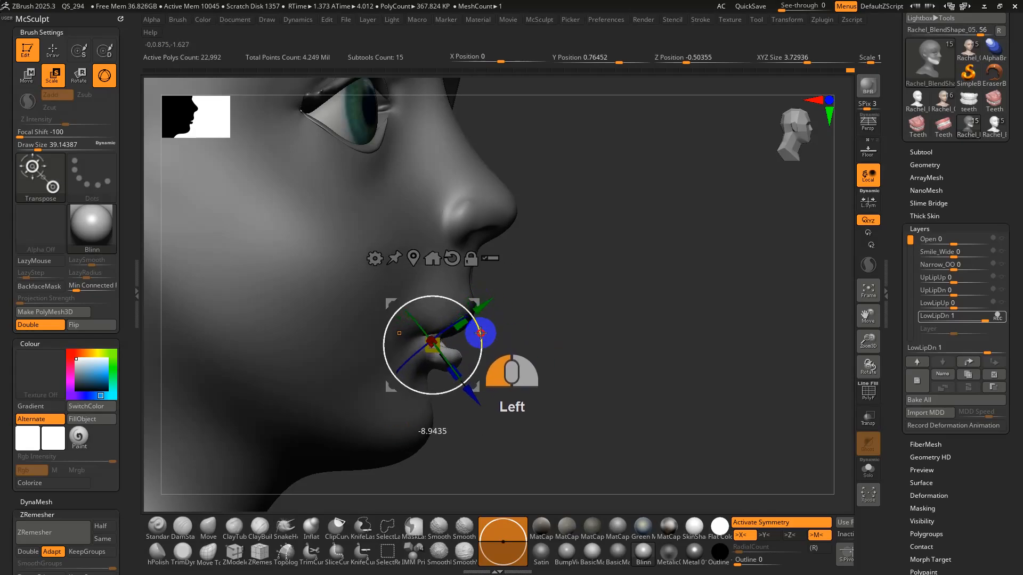
{"action": "left_click_drag", "start_coordinate": [480, 333], "coordinate": [481, 337]}
- Clear the mask on the head and inspect the lowered lip from the front and three-quarter view
{"action": "mouse_move", "coordinate": [582, 374]}
{"action": "left_mouse_down"}
{"action": "mouse_move", "coordinate": [539, 382]}
{"action": "mouse_move", "coordinate": [540, 348]}
{"action": "mouse_move", "coordinate": [566, 370]}
{"action": "mouse_move", "coordinate": [568, 353]}
{"action": "mouse_move", "coordinate": [566, 378]}
{"action": "mouse_move", "coordinate": [565, 346]}
{"action": "left_mouse_up"}
{"action": "key", "text": "q"}
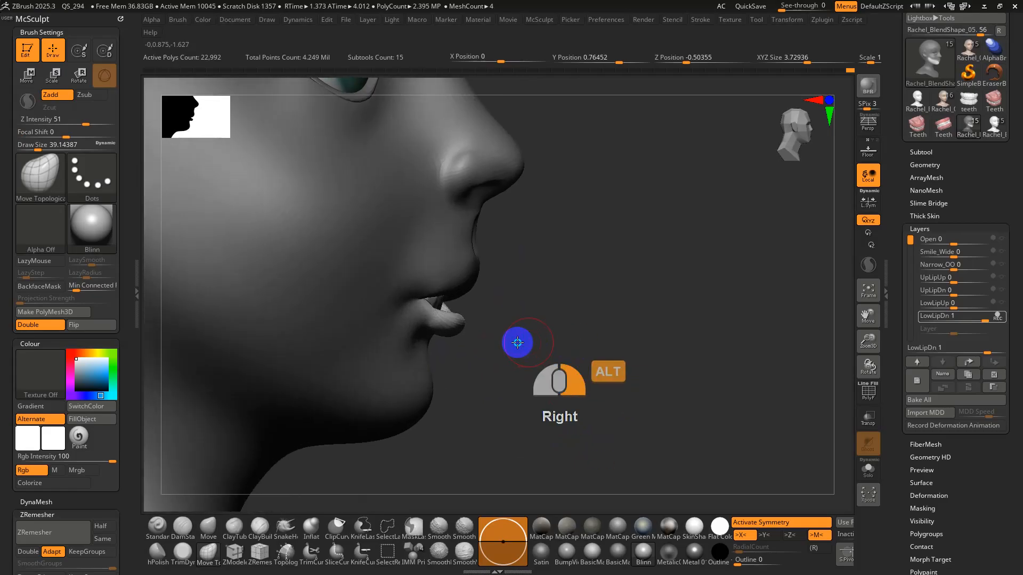
{"action": "right_click_drag", "start_coordinate": [517, 342], "coordinate": [493, 368], "text": "shift"}
{"action": "left_click_drag", "start_coordinate": [831, 367], "coordinate": [783, 396], "text": "ctrl"}
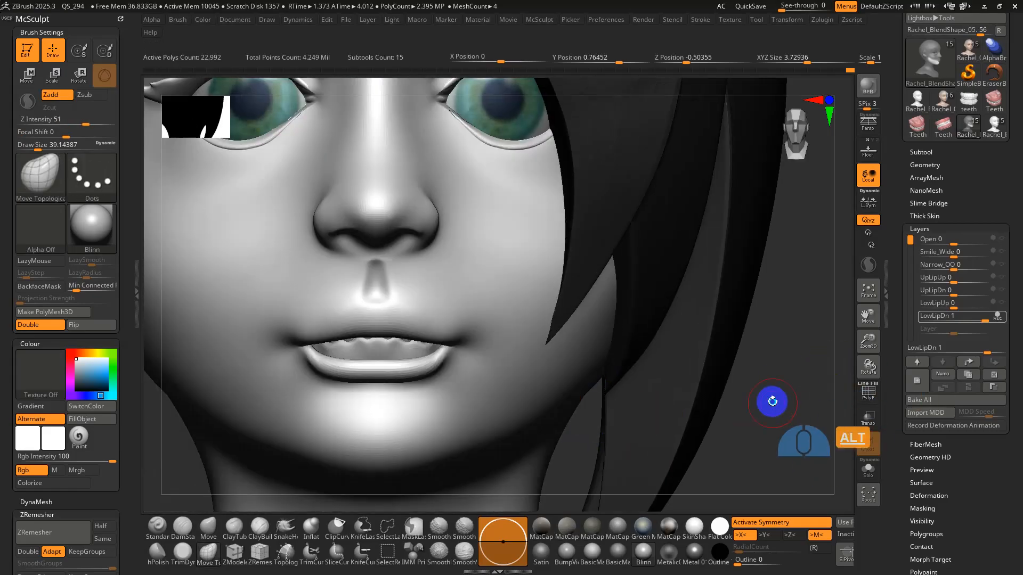
{"action": "right_click_drag", "start_coordinate": [772, 401], "coordinate": [715, 356], "text": "alt"}
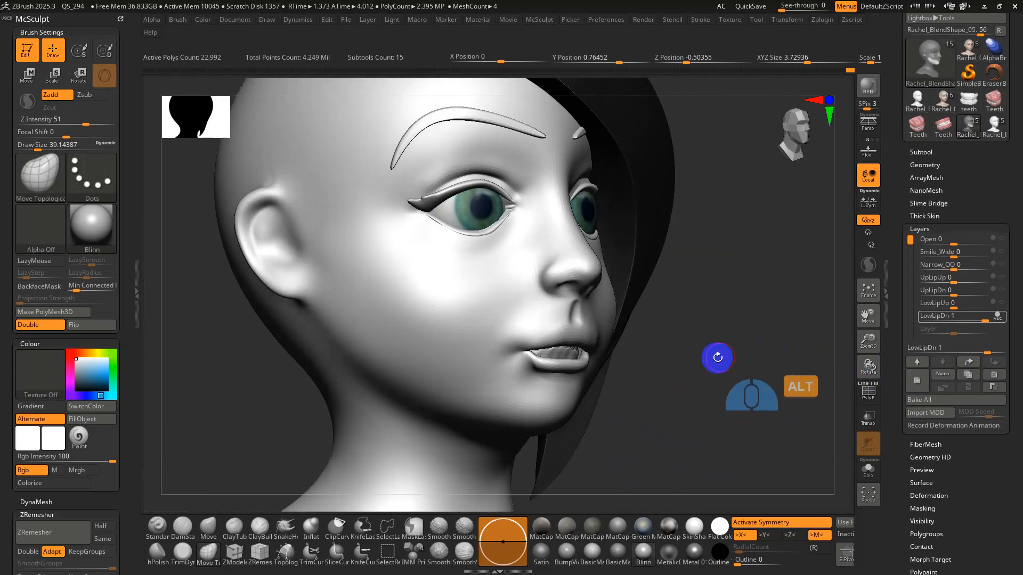
- Select the Teeth1 subtool and move it slightly down and back in side view
{"action": "left_click", "coordinate": [577, 353], "text": "alt"}
{"action": "key", "text": "w"}
{"action": "right_click_drag", "start_coordinate": [628, 354], "coordinate": [473, 270], "text": "shift"}
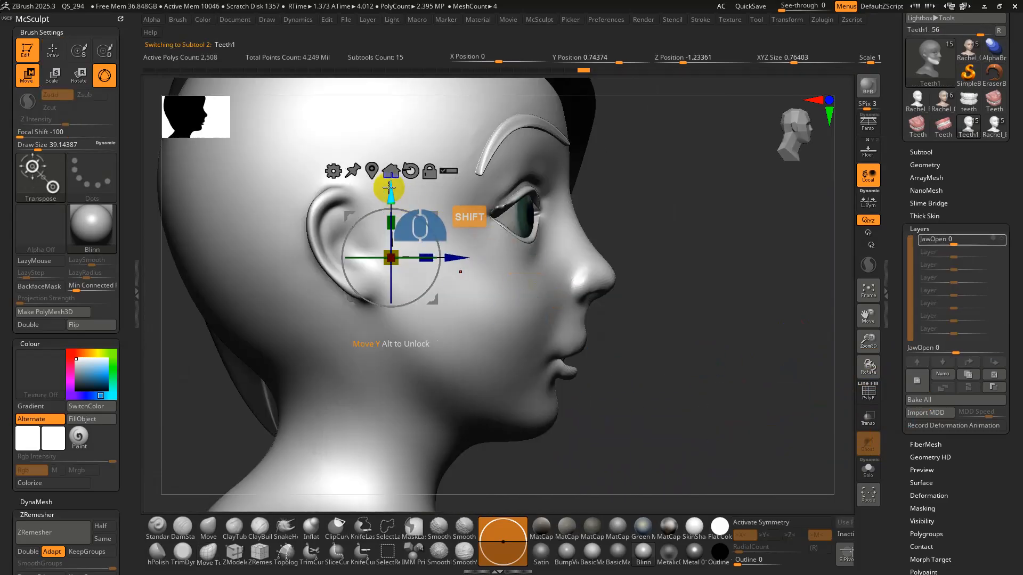
{"action": "left_click_drag", "start_coordinate": [390, 187], "coordinate": [389, 190], "text": "shift"}
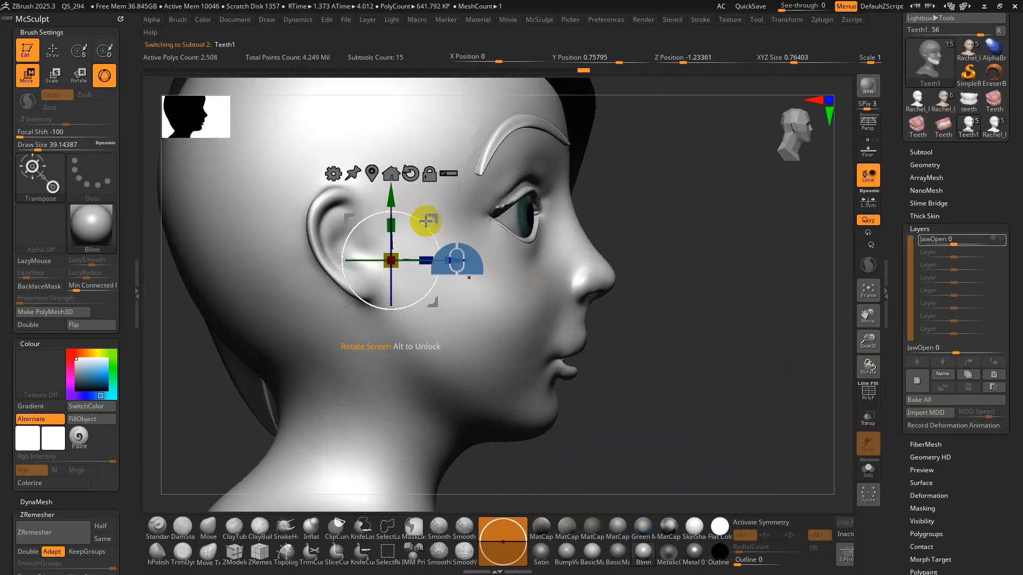
{"action": "left_click_drag", "start_coordinate": [454, 260], "coordinate": [450, 260]}
- Adjust the Teeth1 subtool behind the lowered lip with the Move brush and reselect the head subtool
{"action": "right_click_drag", "start_coordinate": [649, 320], "coordinate": [662, 375]}
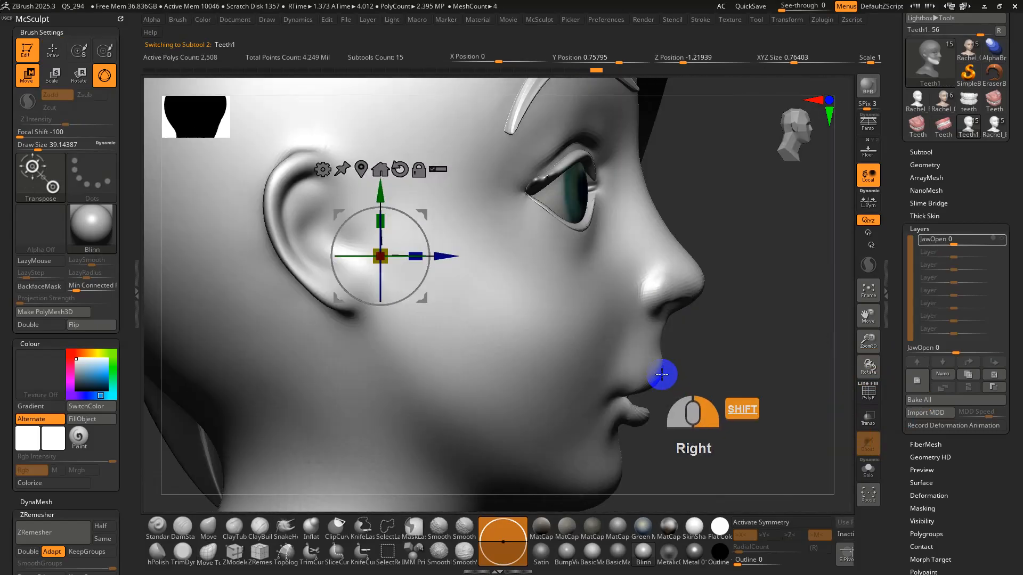
{"action": "mouse_move", "coordinate": [695, 418]}
{"action": "right_mouse_down", "text": "alt"}
{"action": "mouse_move", "coordinate": [669, 343]}
{"action": "mouse_move", "coordinate": [639, 367]}
{"action": "mouse_move", "coordinate": [593, 363]}
{"action": "right_mouse_up", "text": "alt"}
{"action": "left_click", "coordinate": [210, 528]}
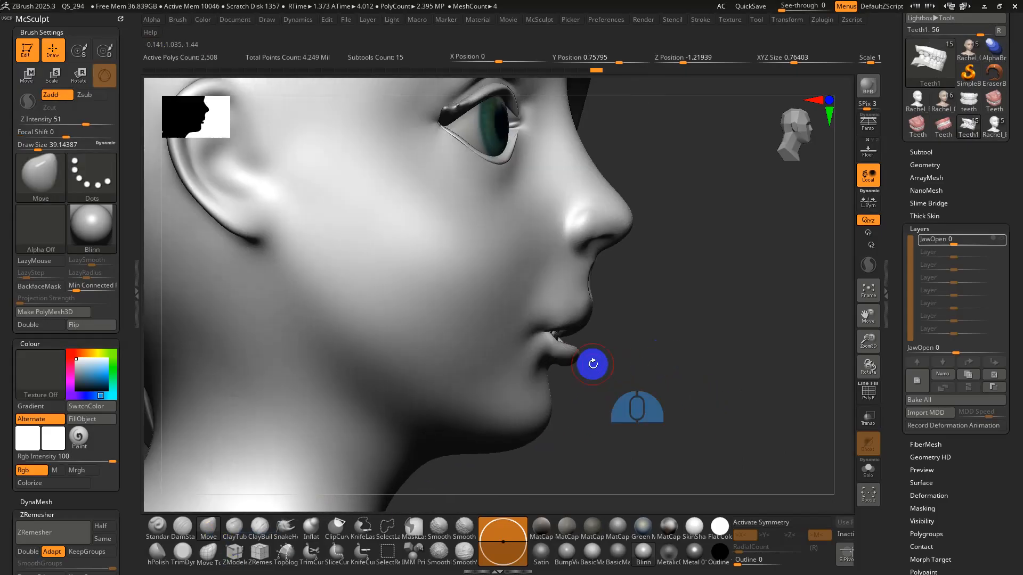
{"action": "left_click_drag", "start_coordinate": [569, 355], "coordinate": [567, 353]}
{"action": "mouse_move", "coordinate": [567, 352]}
{"action": "right_mouse_down"}
{"action": "mouse_move", "coordinate": [577, 338]}
{"action": "mouse_move", "coordinate": [580, 354]}
{"action": "right_mouse_up"}
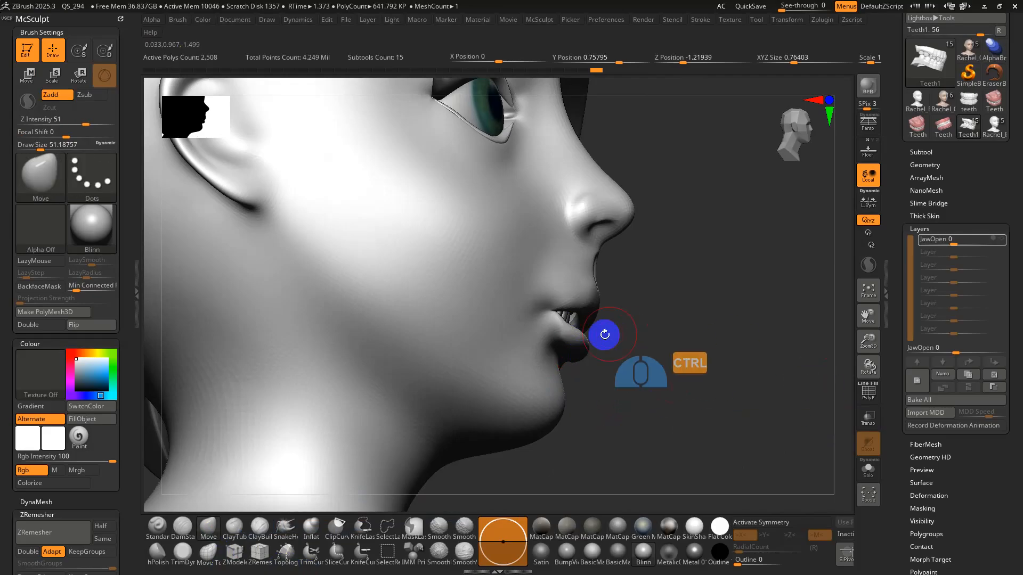
{"action": "right_click_drag", "start_coordinate": [610, 352], "coordinate": [600, 313]}
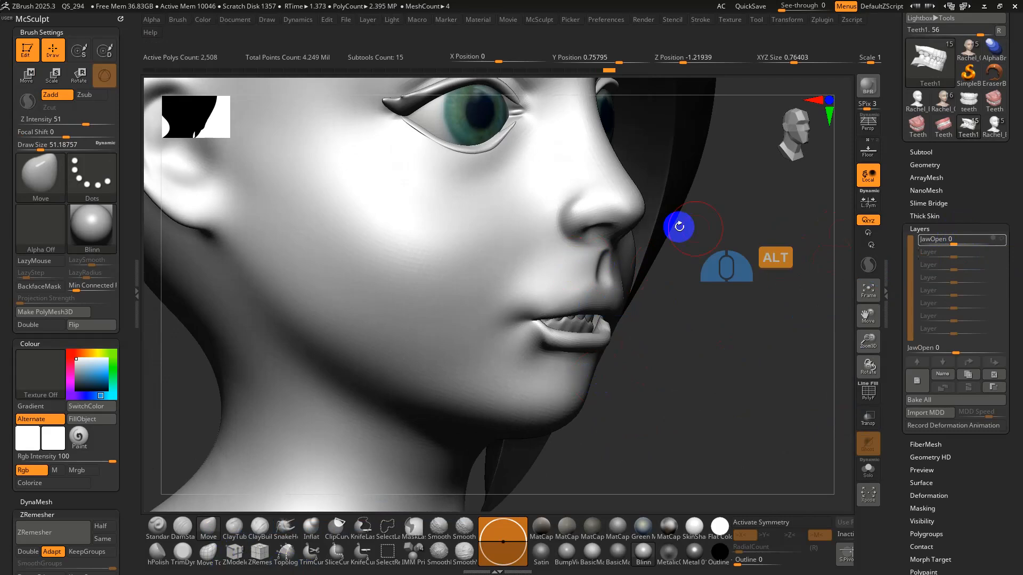
{"action": "left_click", "coordinate": [538, 213], "text": "alt"}
- Try smoothing the skin at the corner of the lowered lip on the LowLipDn layer
{"action": "right_click_drag", "start_coordinate": [655, 332], "coordinate": [543, 330], "text": "shift"}
{"action": "right_click", "coordinate": [554, 343]}
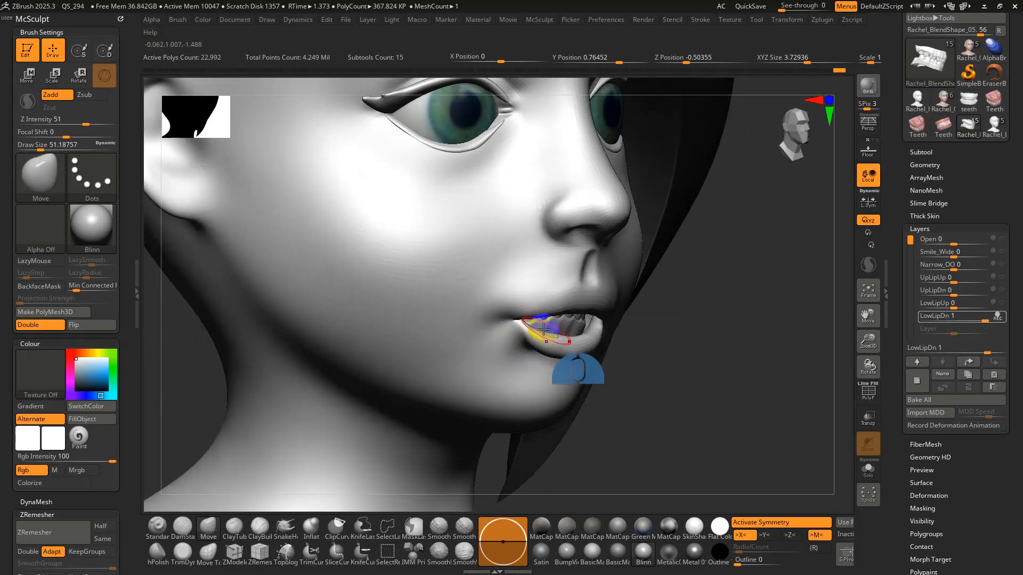
{"action": "left_click_drag", "start_coordinate": [528, 334], "coordinate": [515, 346], "text": "shift"}
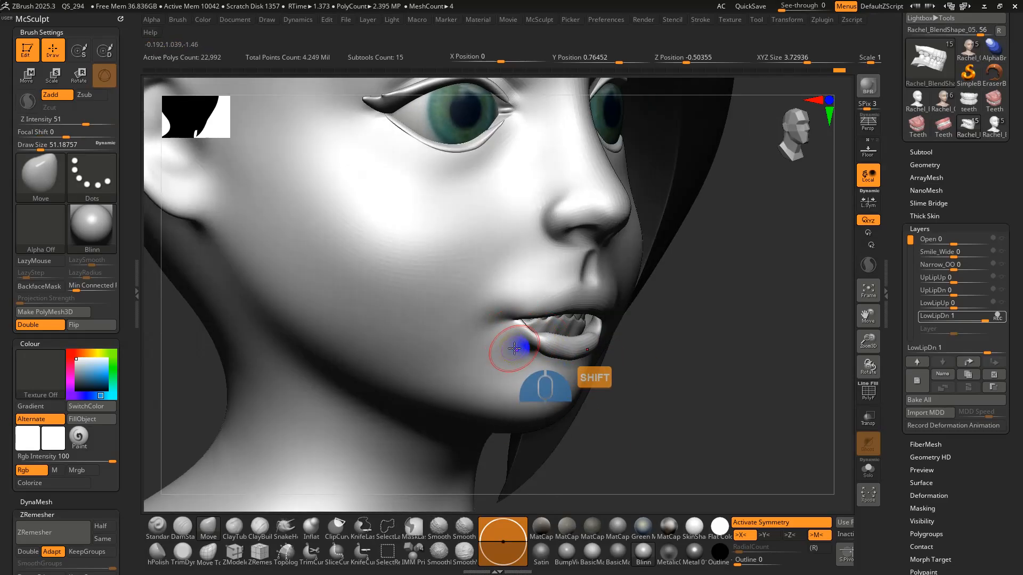
{"action": "key", "text": "ctrl+z"}
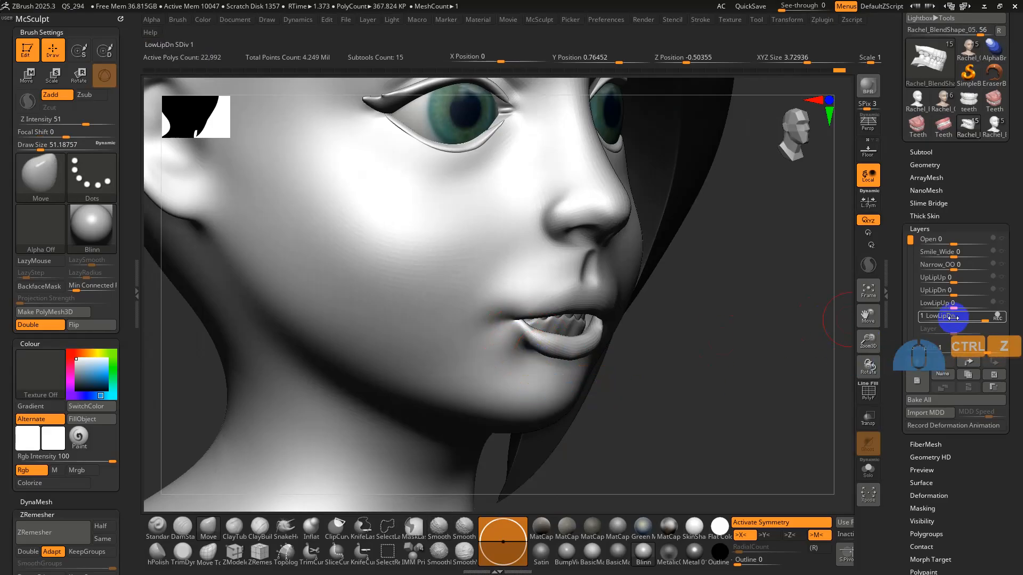
- Stress-test the lips by blending LowLipDn at about 0.31 with UpLipUp at 0.823 and LowLipUp at 1
{"action": "left_click_drag", "start_coordinate": [953, 319], "coordinate": [973, 319]}
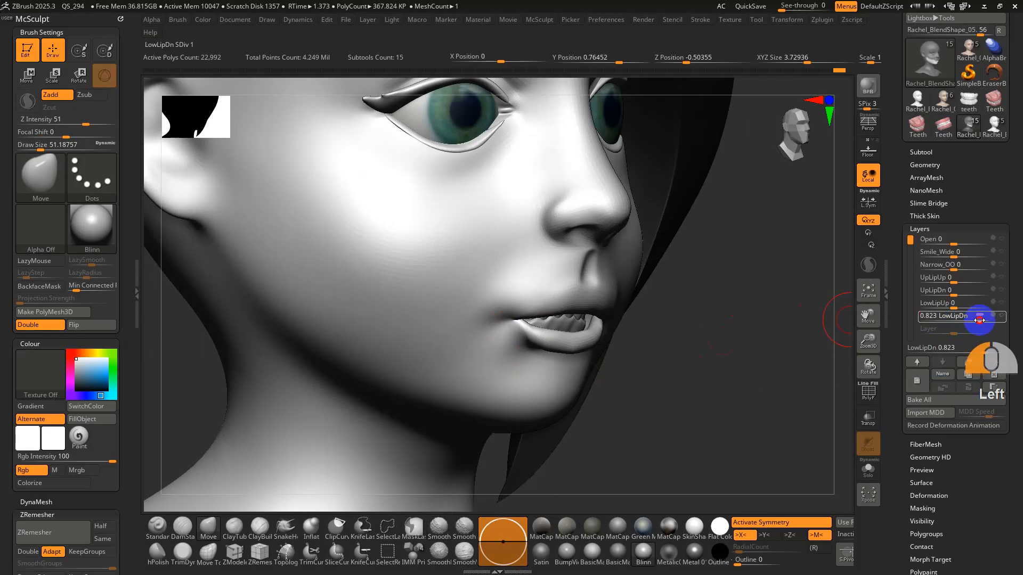
{"action": "left_click", "coordinate": [973, 320]}
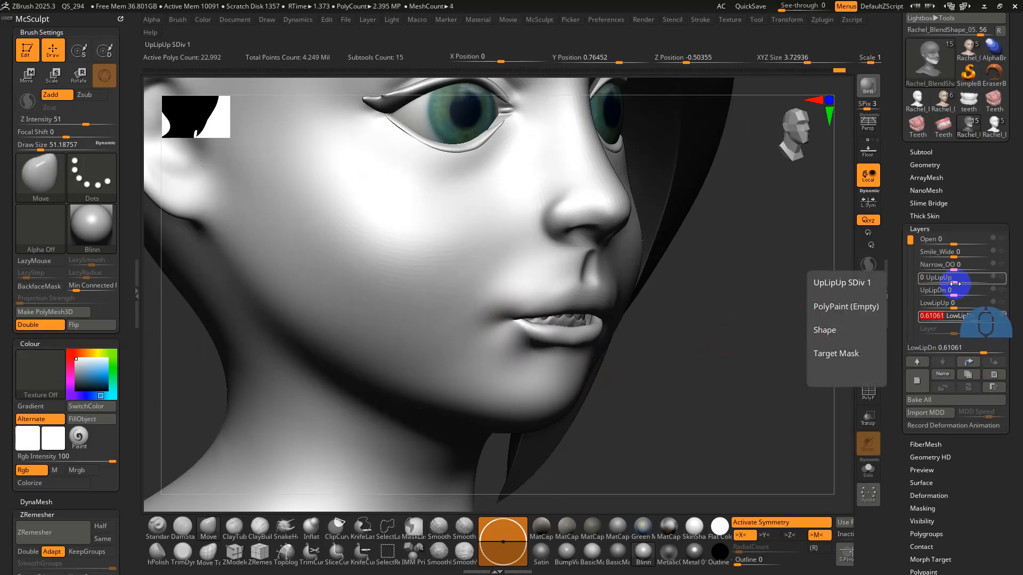
{"action": "left_click_drag", "start_coordinate": [953, 283], "coordinate": [967, 283]}
{"action": "left_click_drag", "start_coordinate": [726, 325], "coordinate": [685, 365], "text": "alt"}
{"action": "left_click_drag", "start_coordinate": [966, 283], "coordinate": [975, 317]}
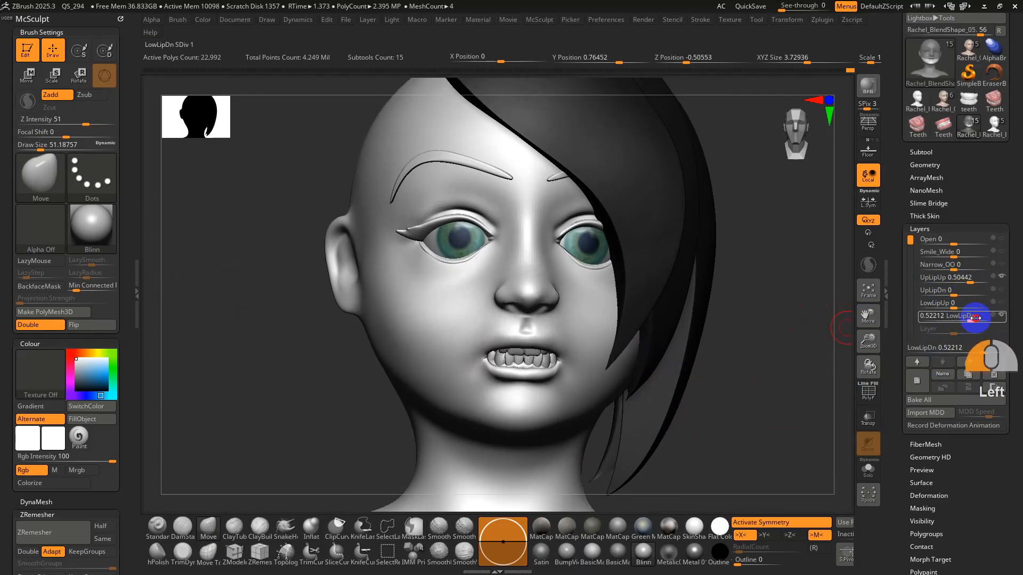
{"action": "left_click_drag", "start_coordinate": [968, 281], "coordinate": [980, 282]}
{"action": "left_click_drag", "start_coordinate": [974, 318], "coordinate": [959, 317]}
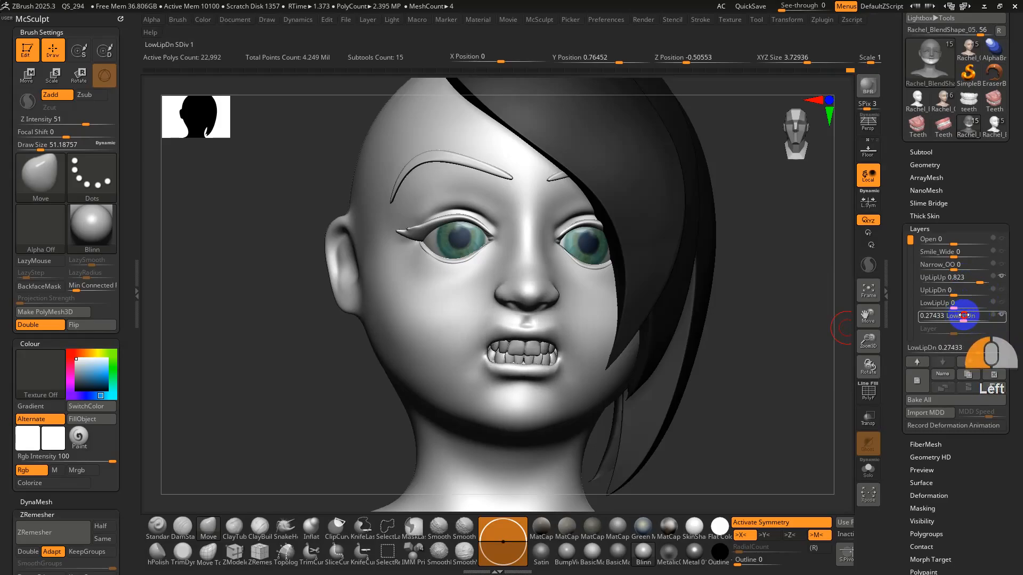
{"action": "left_click_drag", "start_coordinate": [937, 303], "coordinate": [964, 304]}
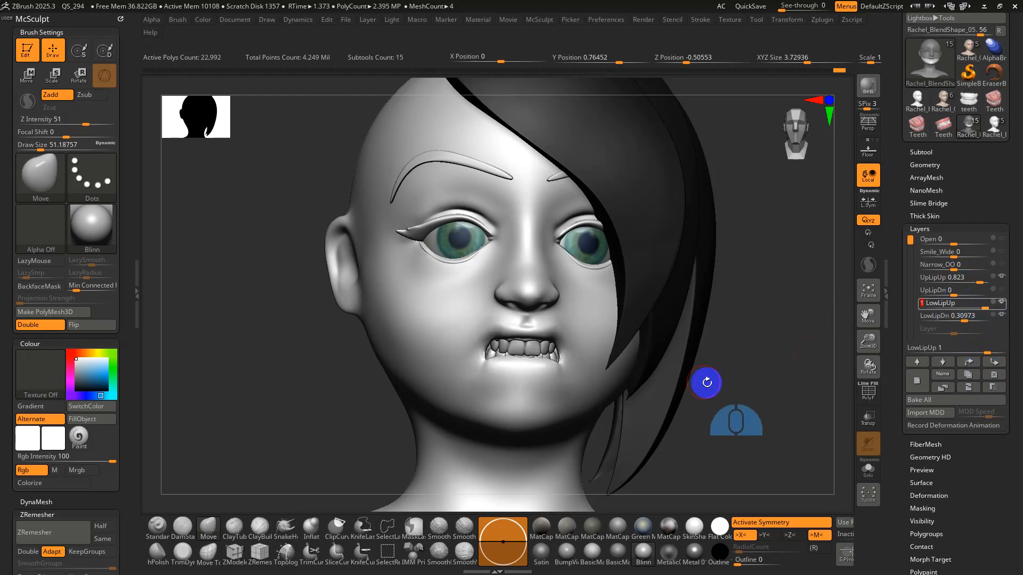
- Select the Teeth1 subtool, nudge it slightly in side view with the Move gizmo, and reselect the head
{"action": "left_click_drag", "start_coordinate": [706, 383], "coordinate": [744, 379], "text": "shift"}
{"action": "left_click", "coordinate": [780, 360], "text": "alt"}
{"action": "key", "text": "w"}
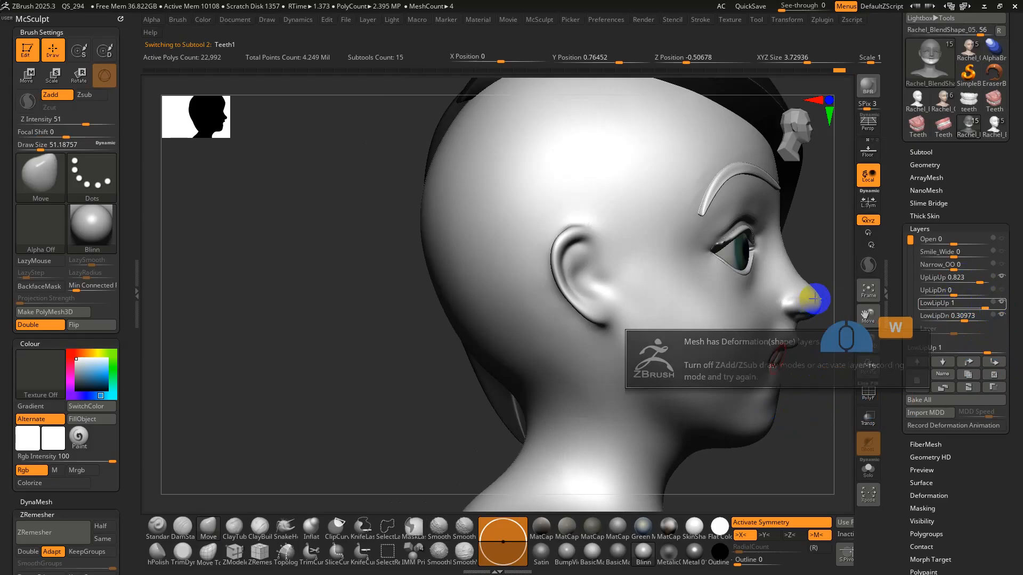
{"action": "left_click_drag", "start_coordinate": [803, 245], "coordinate": [721, 265], "text": "alt"}
{"action": "key", "text": "w"}
{"action": "left_click_drag", "start_coordinate": [583, 266], "coordinate": [580, 267]}
{"action": "left_click_drag", "start_coordinate": [765, 352], "coordinate": [754, 369]}
{"action": "right_click_drag", "start_coordinate": [751, 366], "coordinate": [715, 370], "text": "alt"}
{"action": "left_click", "coordinate": [593, 358], "text": "alt"}
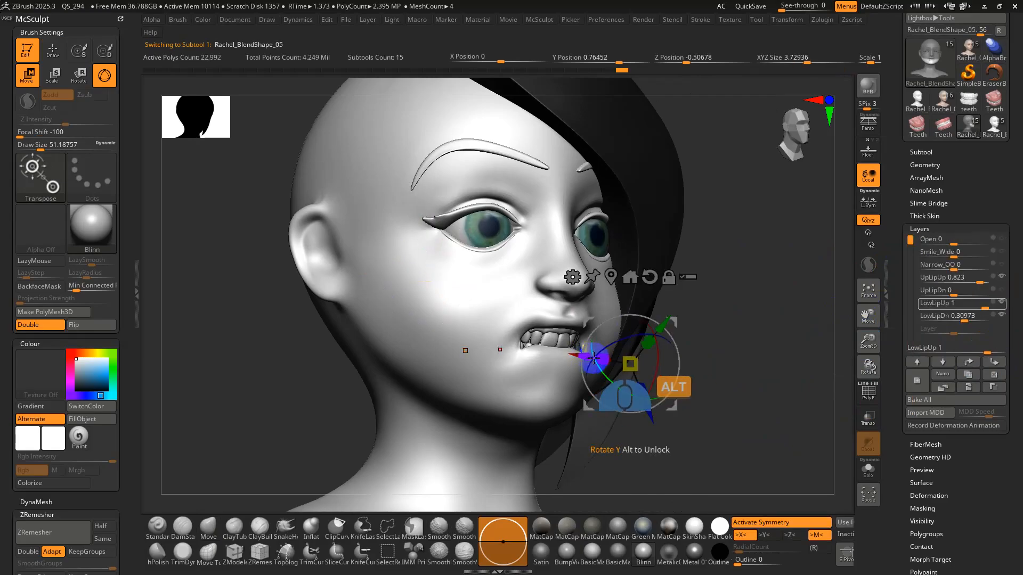
- Return the LowLipUp and UpLipUp layers to 0 and raise LowLipDn to about 0.72
{"action": "mouse_move", "coordinate": [976, 302]}
{"action": "left_mouse_down"}
{"action": "mouse_move", "coordinate": [960, 281]}
{"action": "mouse_move", "coordinate": [959, 304]}
{"action": "left_mouse_up"}
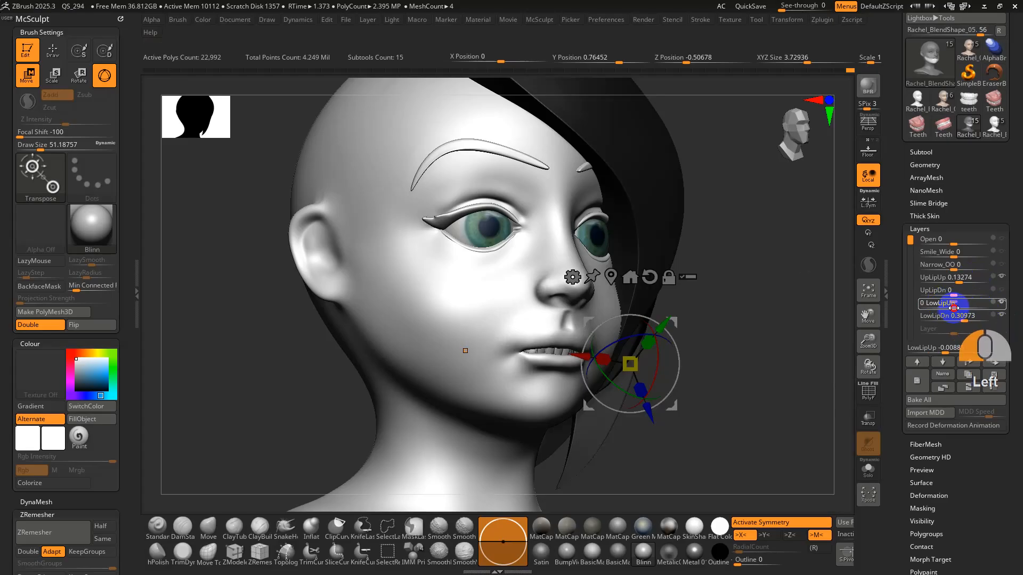
{"action": "left_click_drag", "start_coordinate": [961, 277], "coordinate": [956, 278]}
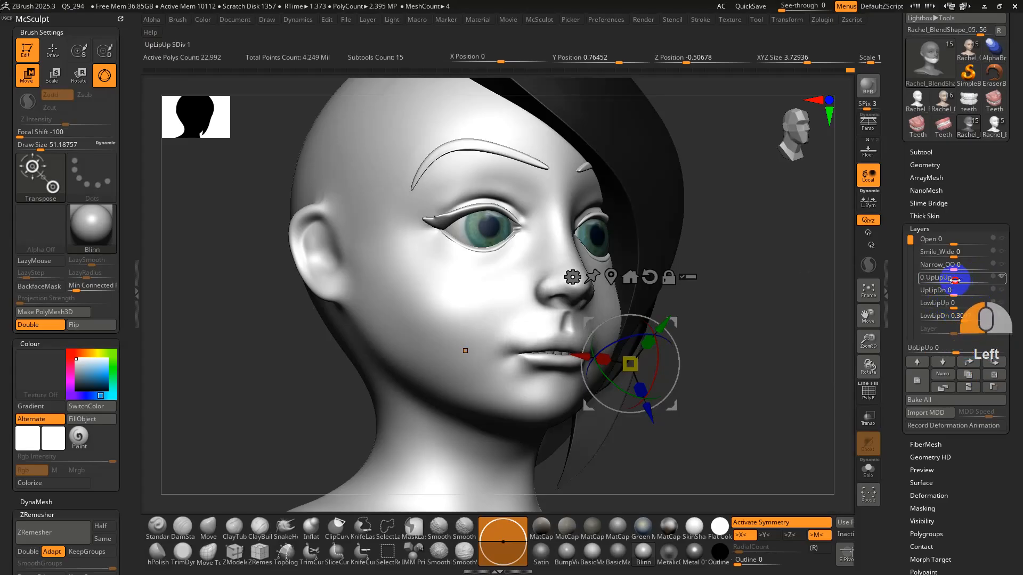
{"action": "left_click_drag", "start_coordinate": [969, 320], "coordinate": [959, 294]}
{"action": "key", "text": "ctrl+z"}
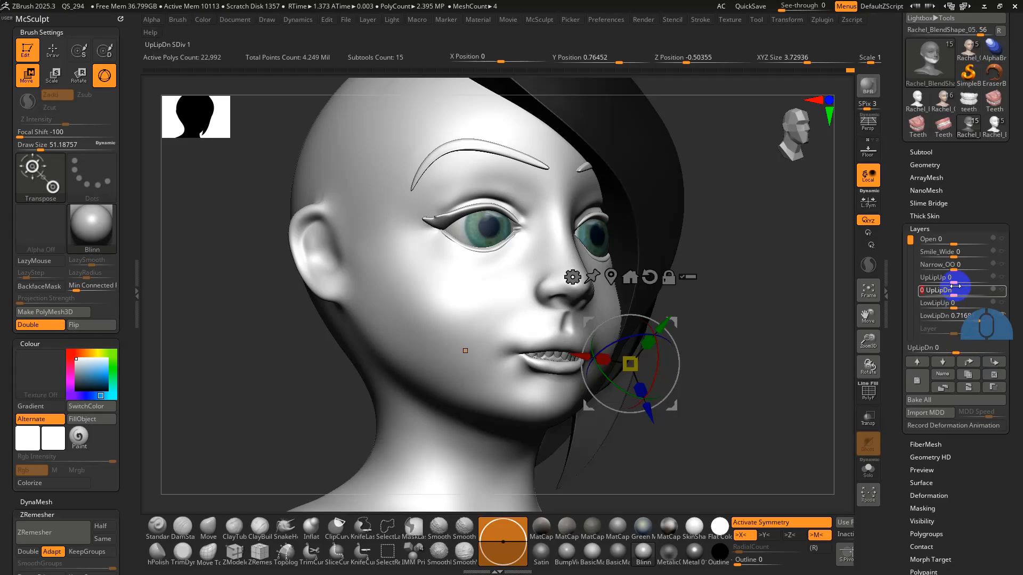
- Test the parted lips by blending UpLipUp at about 0.72 with LowLipDn at about 0.70
{"action": "left_click_drag", "start_coordinate": [953, 279], "coordinate": [967, 280]}
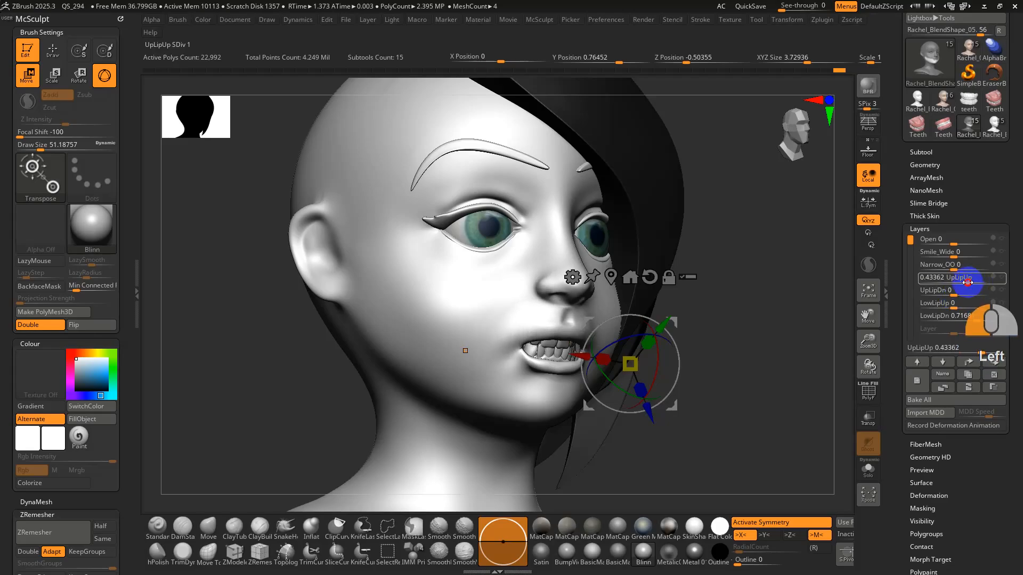
{"action": "left_click", "coordinate": [977, 282]}
{"action": "left_click_drag", "start_coordinate": [975, 319], "coordinate": [965, 320]}
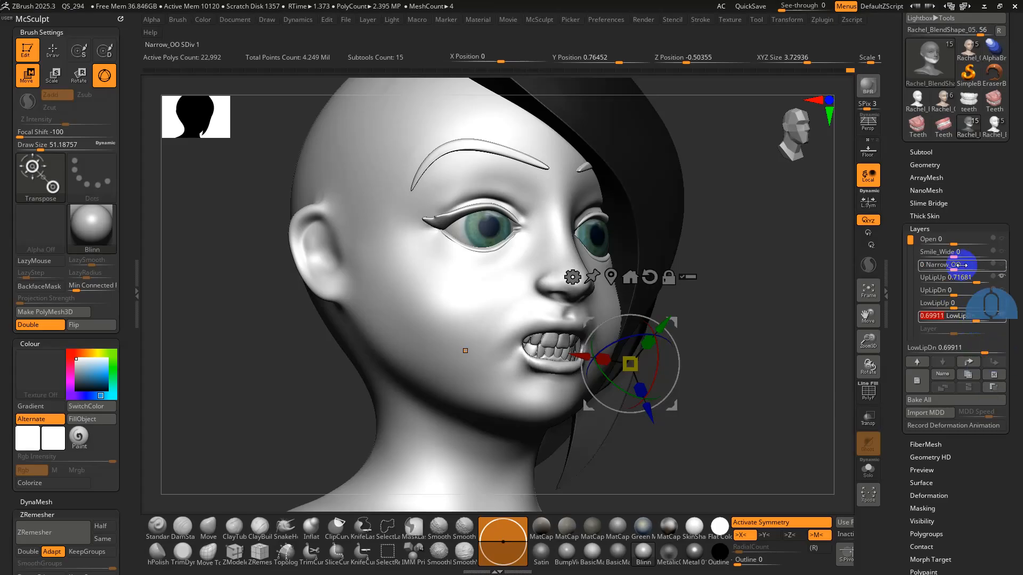
{"action": "left_click", "coordinate": [955, 244]}
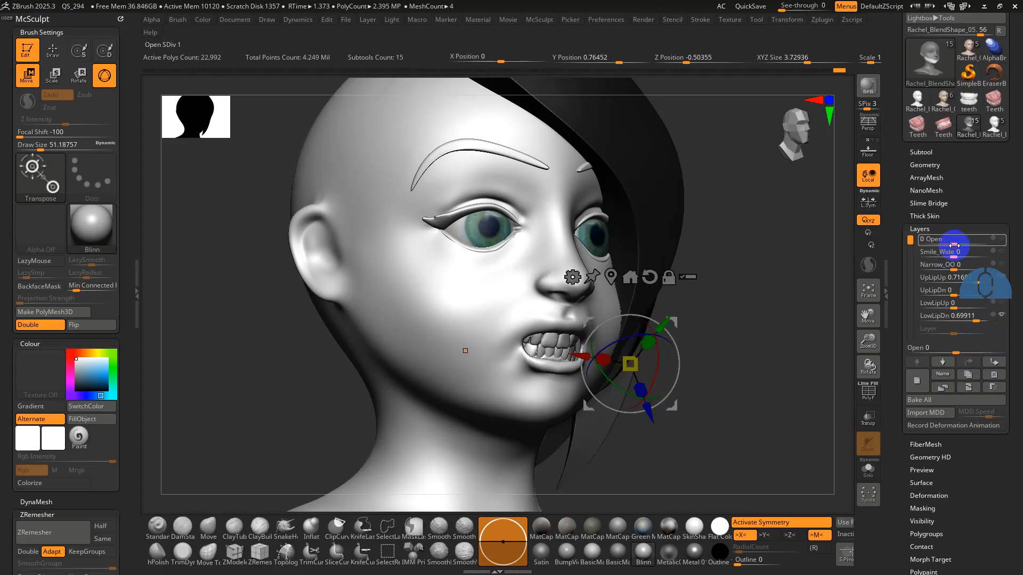
- Return UpLipUp and LowLipDn to 0 and check Blend_Shapes.docx in Word for the next required mouth shape
{"action": "left_click_drag", "start_coordinate": [974, 282], "coordinate": [961, 281]}
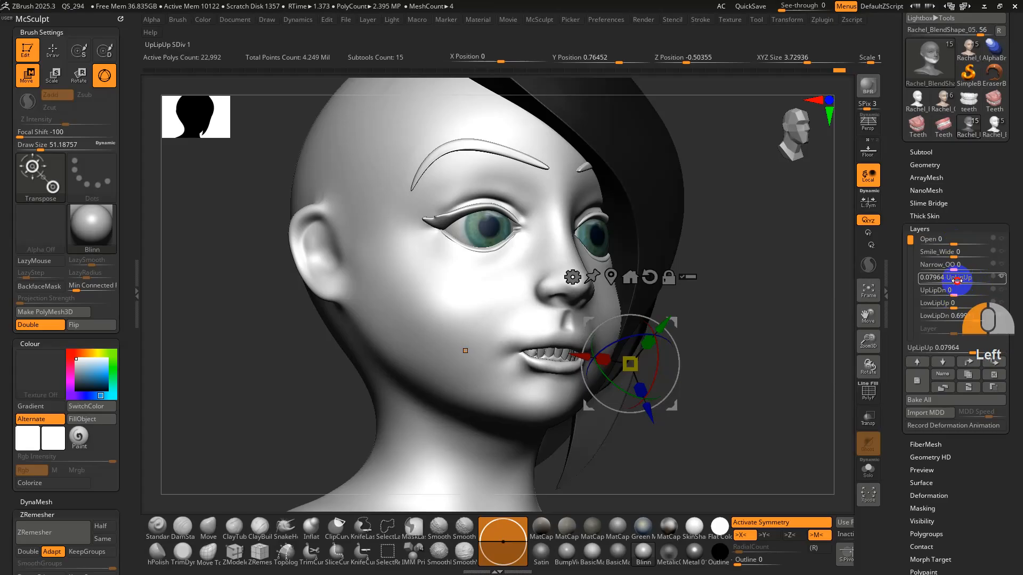
{"action": "left_click_drag", "start_coordinate": [973, 318], "coordinate": [964, 318]}
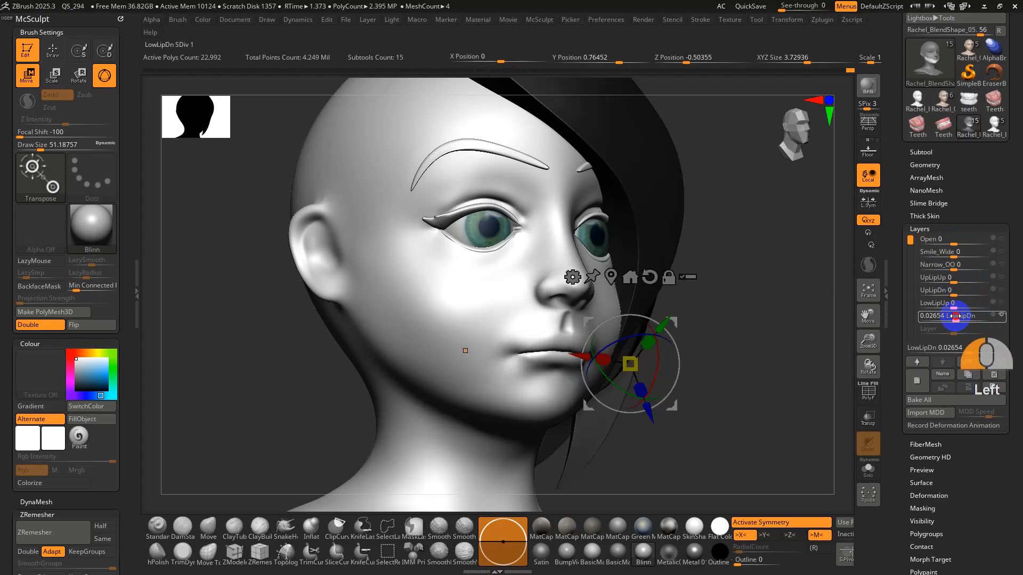
{"action": "key", "text": "alt+Tab"}
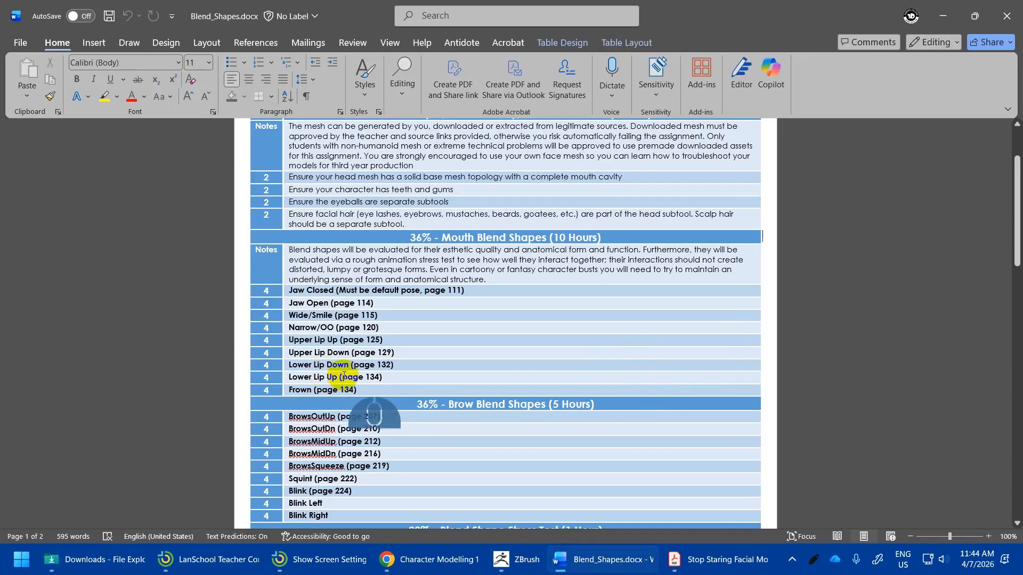
{"action": "key", "text": "alt+Tab"}
- Return to sculpting mode on the head and add a new layer named Frown
{"action": "mouse_move", "coordinate": [660, 418]}
{"action": "left_mouse_down"}
{"action": "mouse_move", "coordinate": [743, 379]}
{"action": "mouse_move", "coordinate": [711, 363]}
{"action": "mouse_move", "coordinate": [594, 376]}
{"action": "left_mouse_up"}
{"action": "key", "text": "q"}
{"action": "key", "text": "s"}
{"action": "left_click_drag", "start_coordinate": [512, 371], "coordinate": [533, 370]}
{"action": "left_click_drag", "start_coordinate": [471, 408], "coordinate": [447, 412], "text": "shift"}
{"action": "right_click", "coordinate": [474, 411]}
{"action": "left_click", "coordinate": [916, 379]}
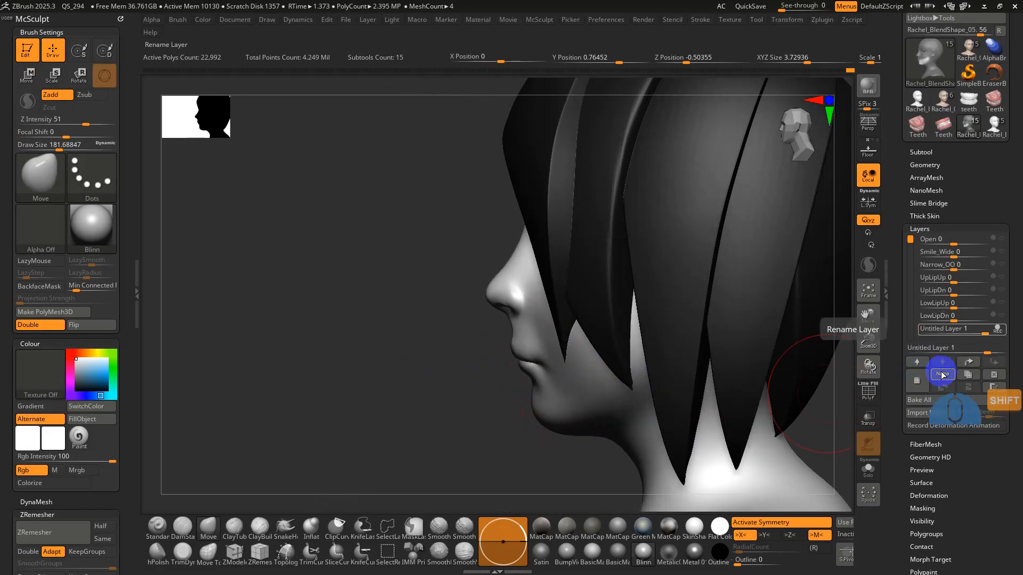
{"action": "left_click", "coordinate": [942, 374]}
{"action": "type", "text": "Frown"}
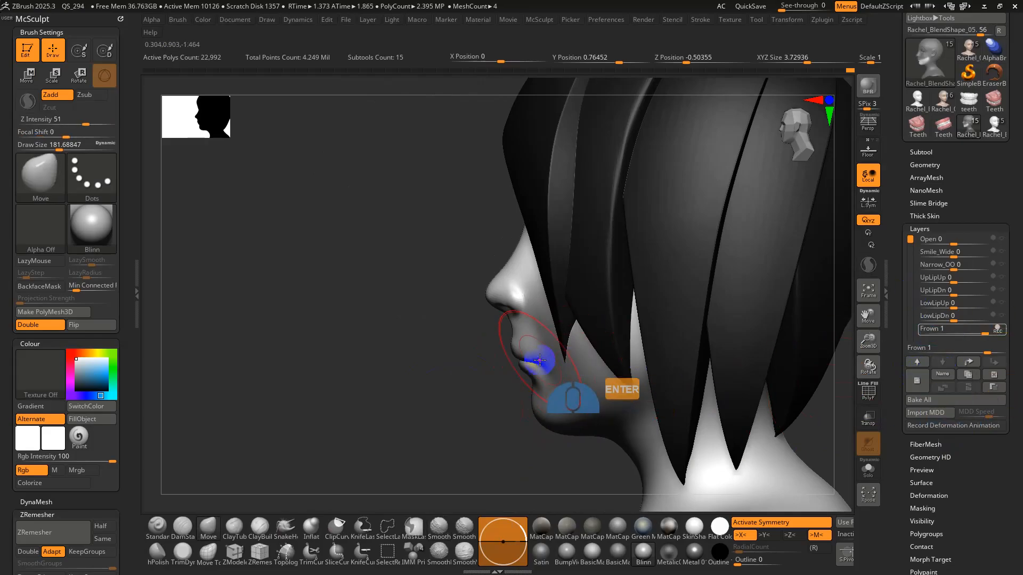
- Try pulling the mouth corners down with a large Move brush, up to a draw size of about 250
{"action": "right_click_drag", "start_coordinate": [543, 389], "coordinate": [610, 392]}
{"action": "key", "text": "ctrl+z"}
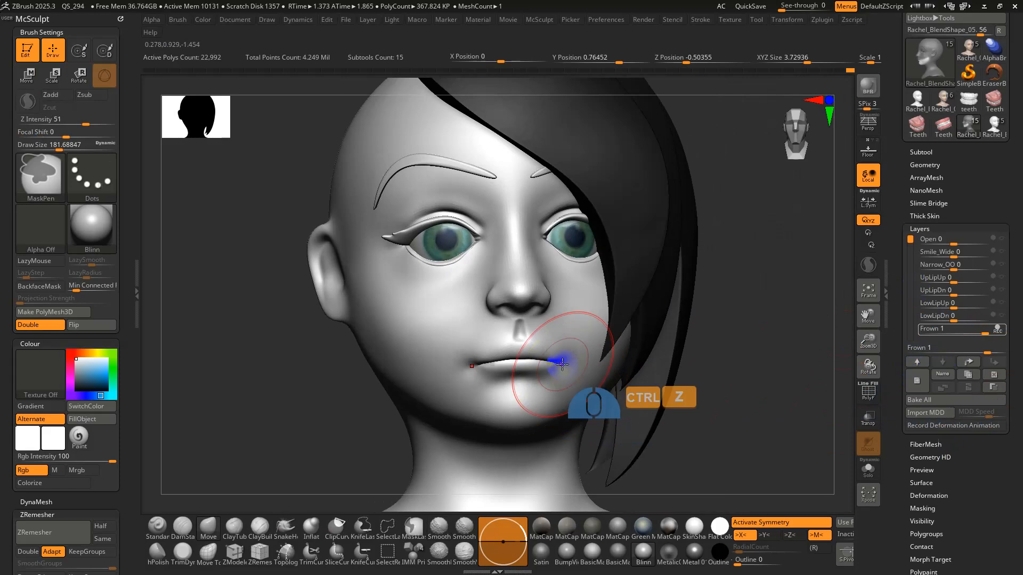
{"action": "key", "text": "s"}
{"action": "mouse_move", "coordinate": [555, 360]}
{"action": "left_mouse_down"}
{"action": "mouse_move", "coordinate": [566, 361]}
{"action": "mouse_move", "coordinate": [551, 376]}
{"action": "left_mouse_up"}
{"action": "key", "text": "ctrl+z"}
{"action": "mouse_move", "coordinate": [551, 377]}
{"action": "right_mouse_down"}
{"action": "mouse_move", "coordinate": [586, 383]}
{"action": "mouse_move", "coordinate": [583, 358]}
{"action": "right_mouse_up"}
{"action": "key", "text": "ctrl+z"}
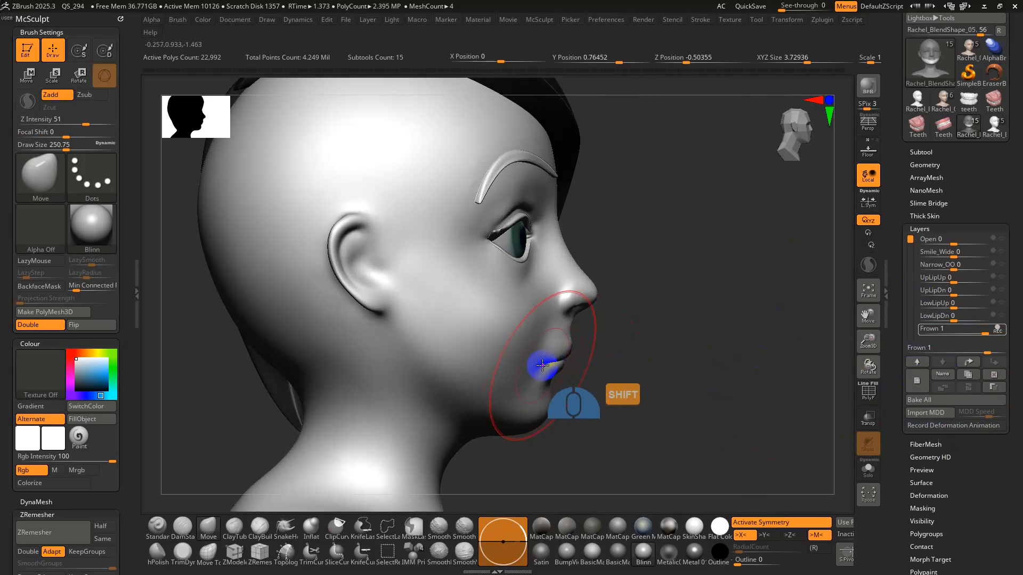
{"action": "key", "text": "ctrl+z"}
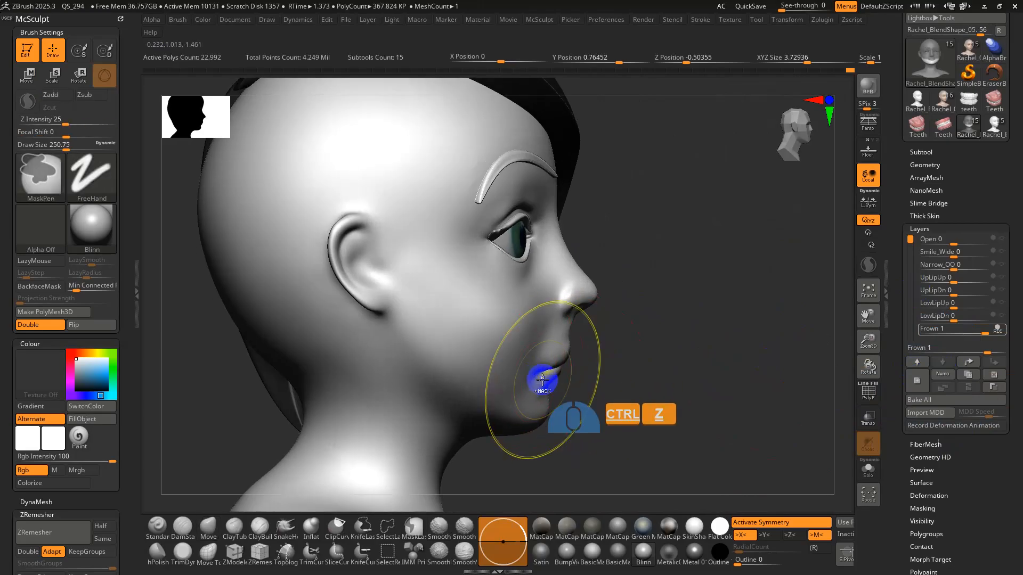
- Pull the mouth corners down and back in side view using the Move brush at a draw size of about 167
{"action": "key", "text": "s"}
{"action": "left_click_drag", "start_coordinate": [541, 375], "coordinate": [539, 374]}
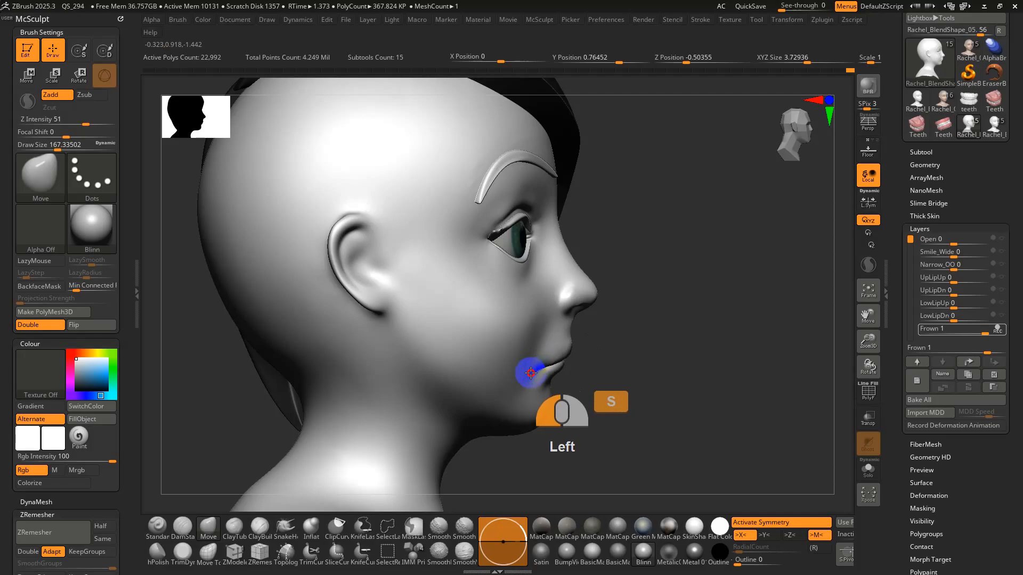
{"action": "right_click_drag", "start_coordinate": [532, 374], "coordinate": [632, 268]}
{"action": "key", "text": "ctrl+z"}
- Refine the downturned mouth corners with the polygon wireframe shown, checking from the side and below, and hide the wireframe again
{"action": "key", "text": "shift+f"}
{"action": "mouse_move", "coordinate": [611, 351]}
{"action": "right_mouse_down", "text": "shift"}
{"action": "mouse_move", "coordinate": [581, 437]}
{"action": "mouse_move", "coordinate": [589, 289]}
{"action": "mouse_move", "coordinate": [588, 323]}
{"action": "mouse_move", "coordinate": [616, 290]}
{"action": "mouse_move", "coordinate": [602, 369]}
{"action": "right_mouse_up", "text": "shift"}
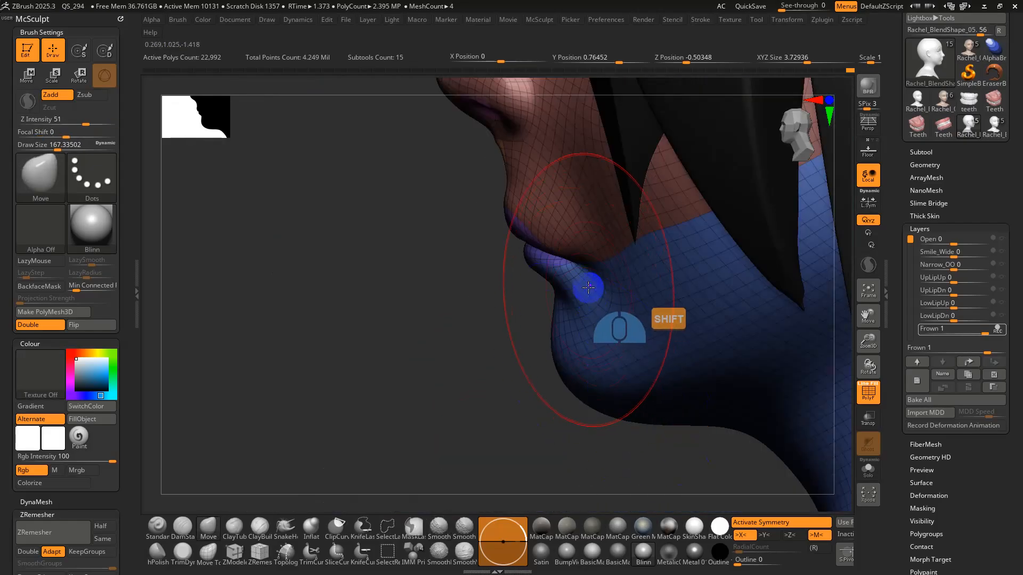
{"action": "right_click_drag", "start_coordinate": [633, 264], "coordinate": [642, 143], "text": "shift"}
{"action": "key", "text": "ctrl+z"}
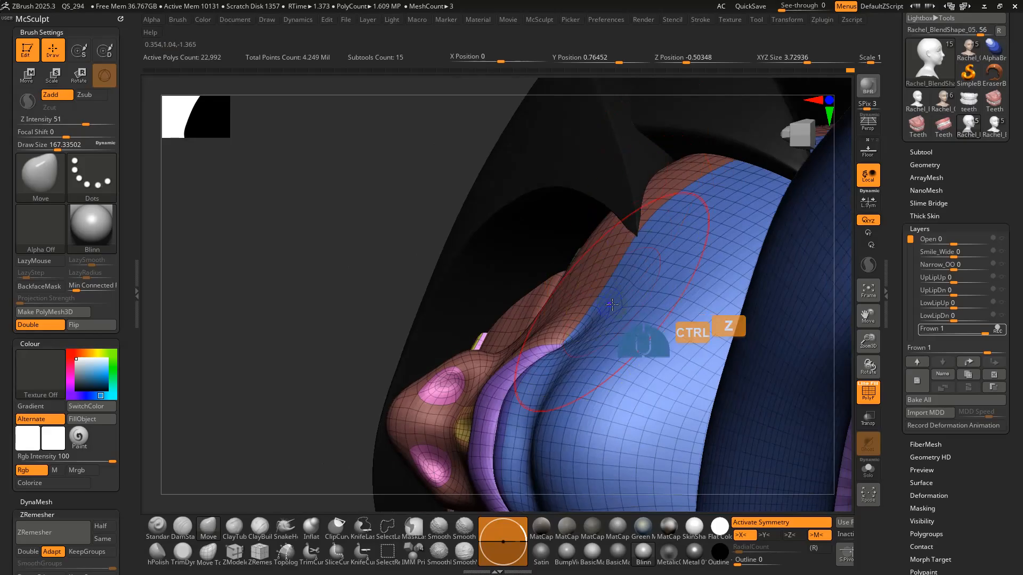
{"action": "right_click_drag", "start_coordinate": [616, 301], "coordinate": [513, 373]}
{"action": "key", "text": "shift+f"}
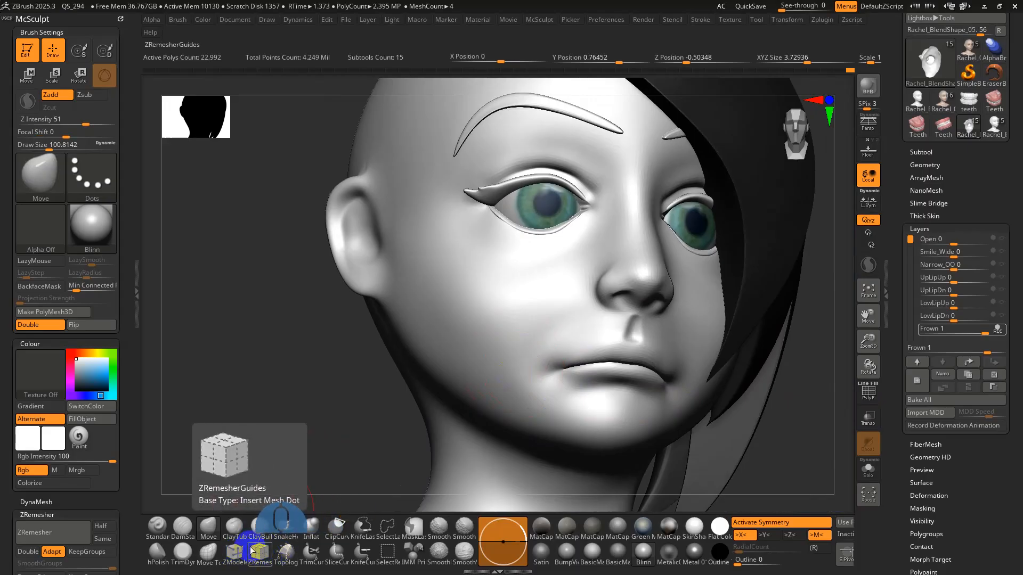
- Try twisting the mouth corners with the Spiral brush at intensities of 10 and 4, undo the strokes and return to the Move brush
{"action": "left_click", "coordinate": [284, 527]}
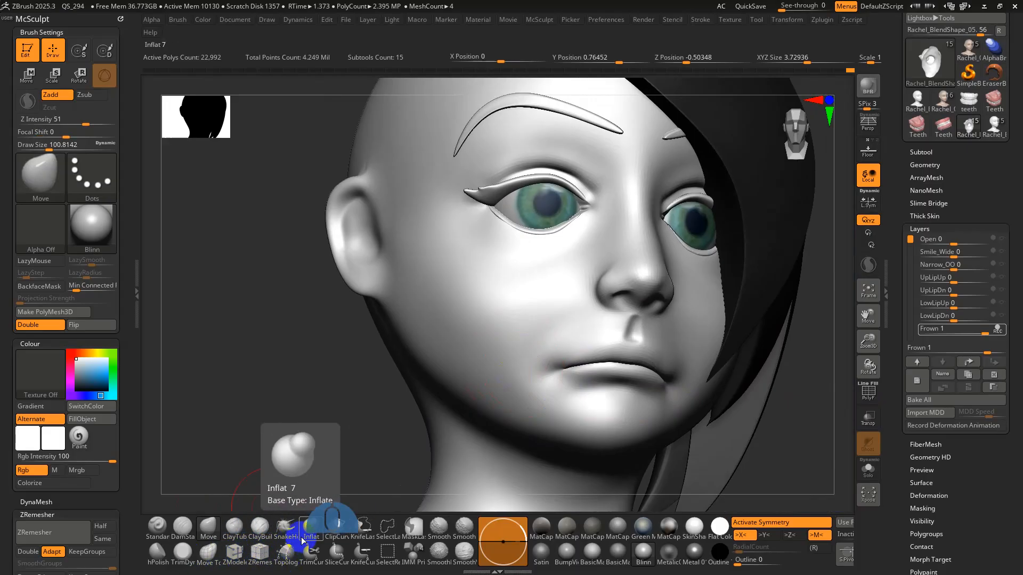
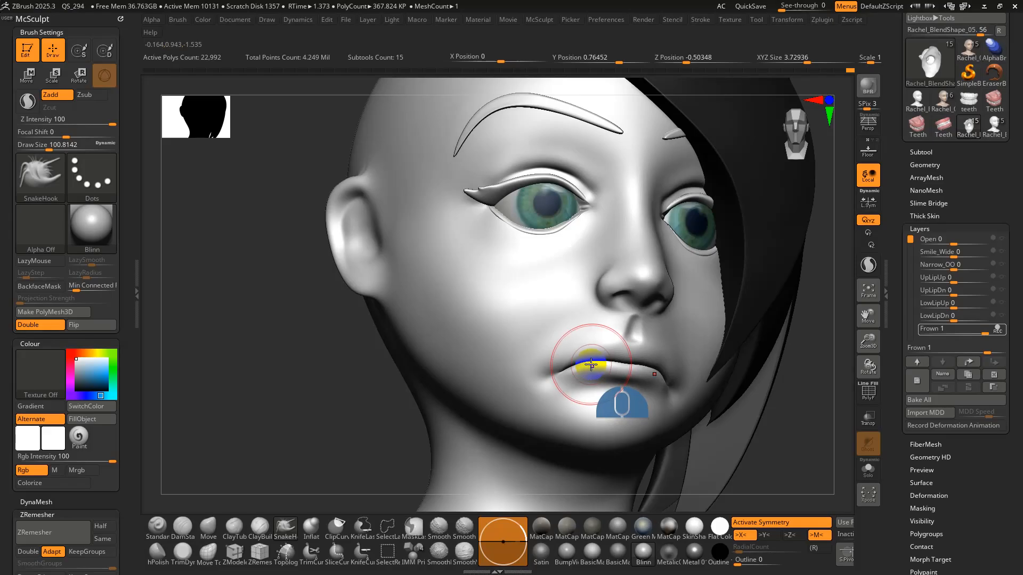
{"action": "mouse_move", "coordinate": [591, 364]}
{"action": "right_mouse_down", "text": "alt"}
{"action": "mouse_move", "coordinate": [573, 354]}
{"action": "mouse_move", "coordinate": [626, 384]}
{"action": "mouse_move", "coordinate": [561, 356]}
{"action": "mouse_move", "coordinate": [606, 422]}
{"action": "mouse_move", "coordinate": [559, 358]}
{"action": "right_mouse_up", "text": "alt"}
{"action": "key", "text": "b"}
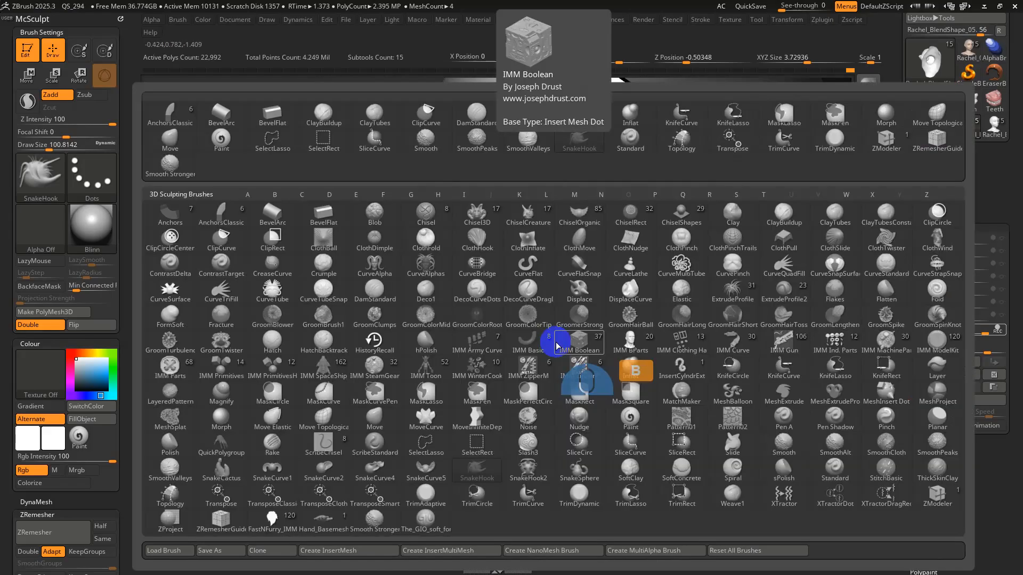
{"action": "key", "text": "s"}
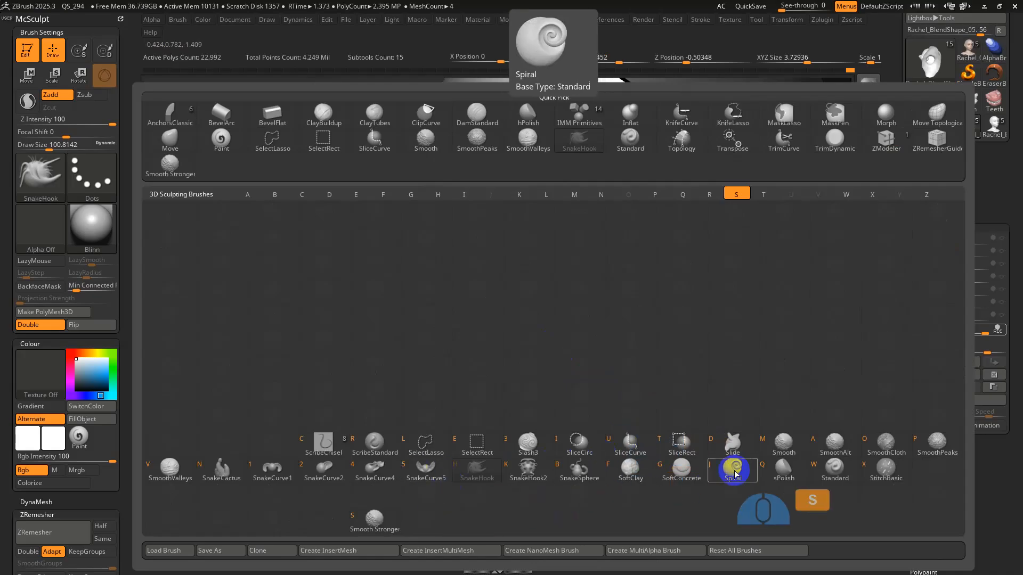
{"action": "left_click", "coordinate": [732, 469]}
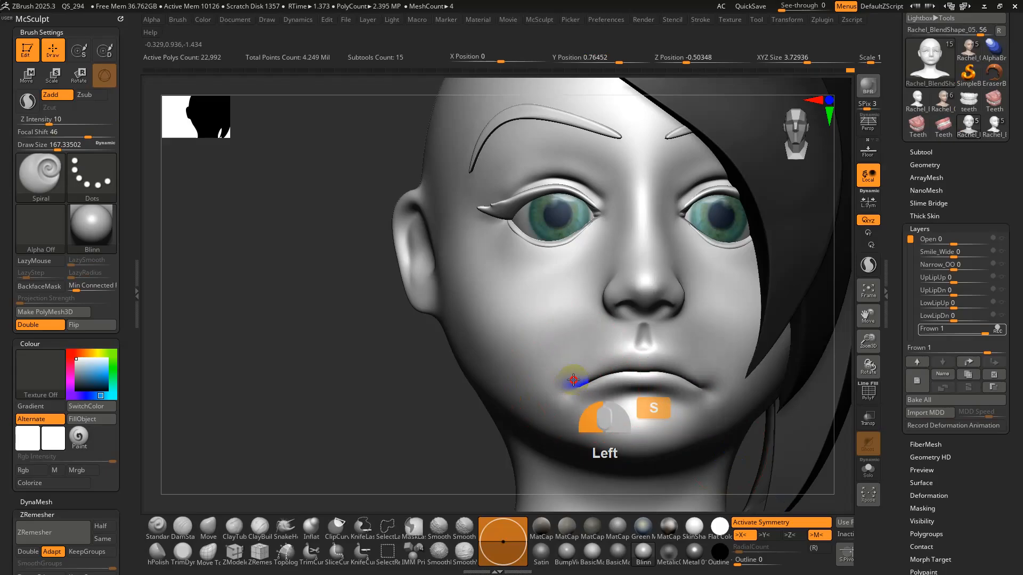
{"action": "key", "text": "ctrl+z"}
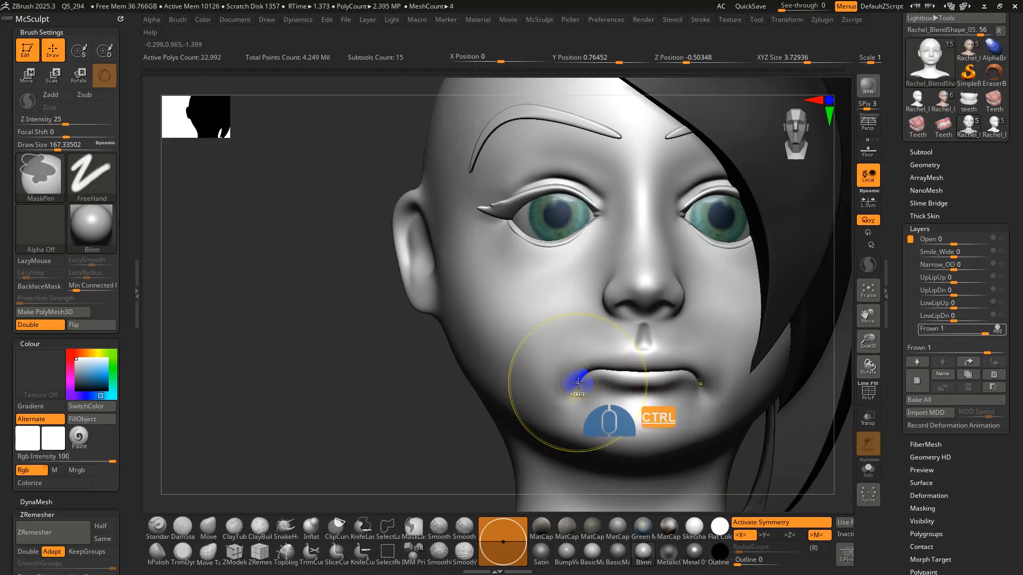
{"action": "key", "text": "ctrl+z"}
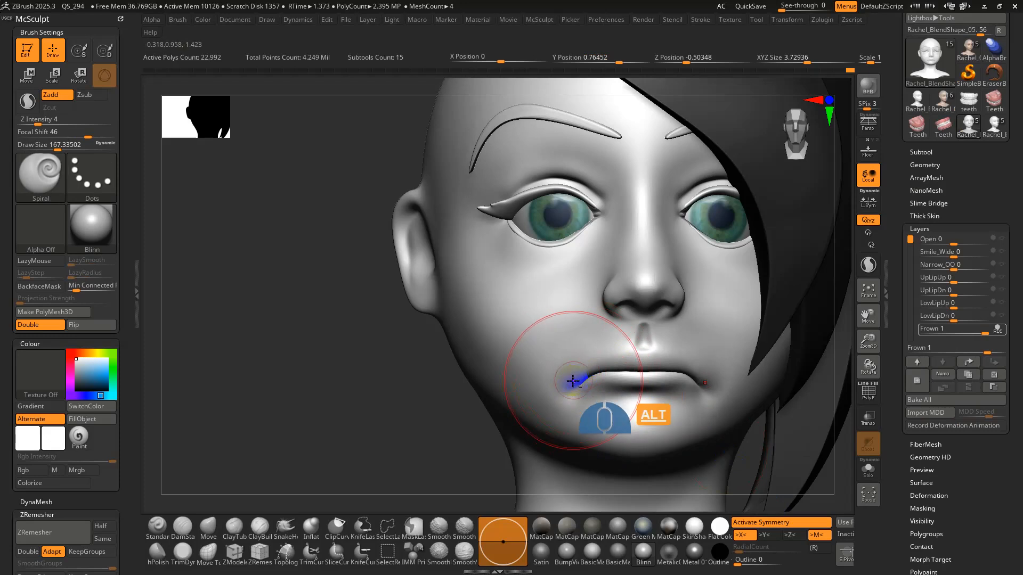
{"action": "left_click", "coordinate": [215, 525]}
- Look up the Frown shape's width, height, depth and bulges on page 136 of the Stop Staring PDF, and return to ZBrush
{"action": "mouse_move", "coordinate": [593, 376]}
{"action": "right_mouse_down"}
{"action": "mouse_move", "coordinate": [634, 373]}
{"action": "mouse_move", "coordinate": [605, 358]}
{"action": "mouse_move", "coordinate": [591, 367]}
{"action": "right_mouse_up"}
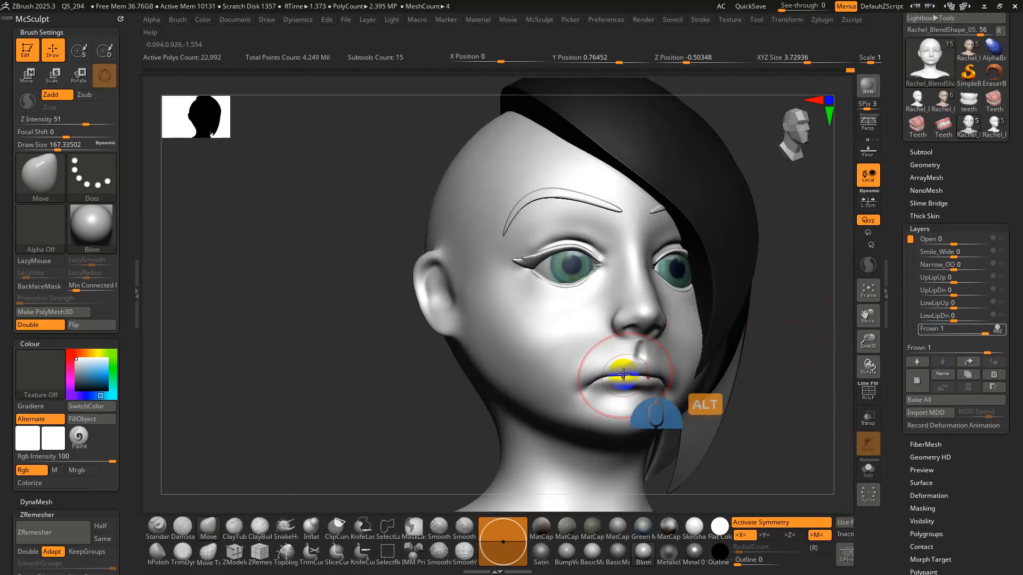
{"action": "key", "text": "alt+Tab"}
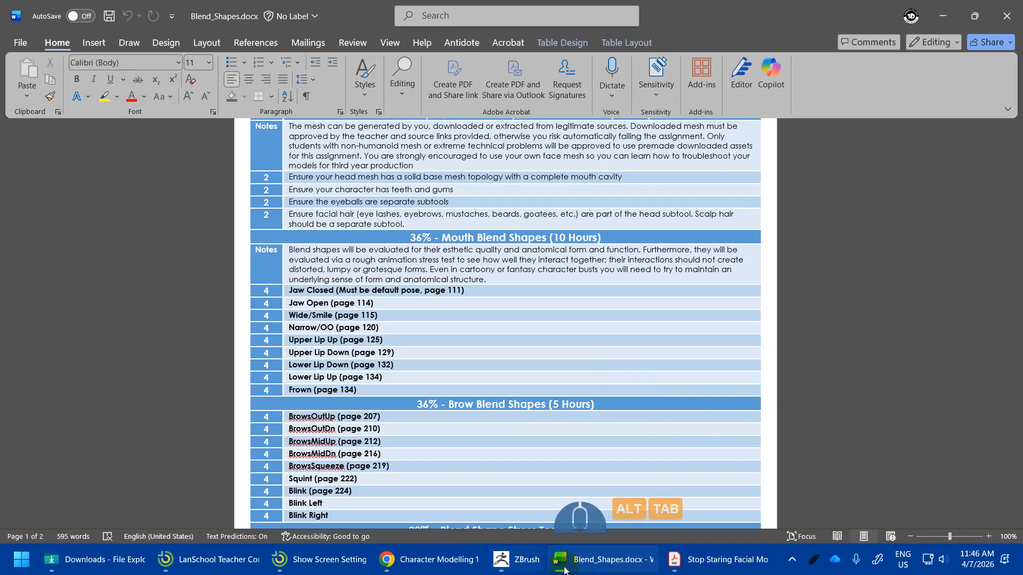
{"action": "left_click", "coordinate": [705, 564]}
{"action": "scroll", "coordinate": [608, 346], "scroll_direction": "down", "scroll_amount": 2}
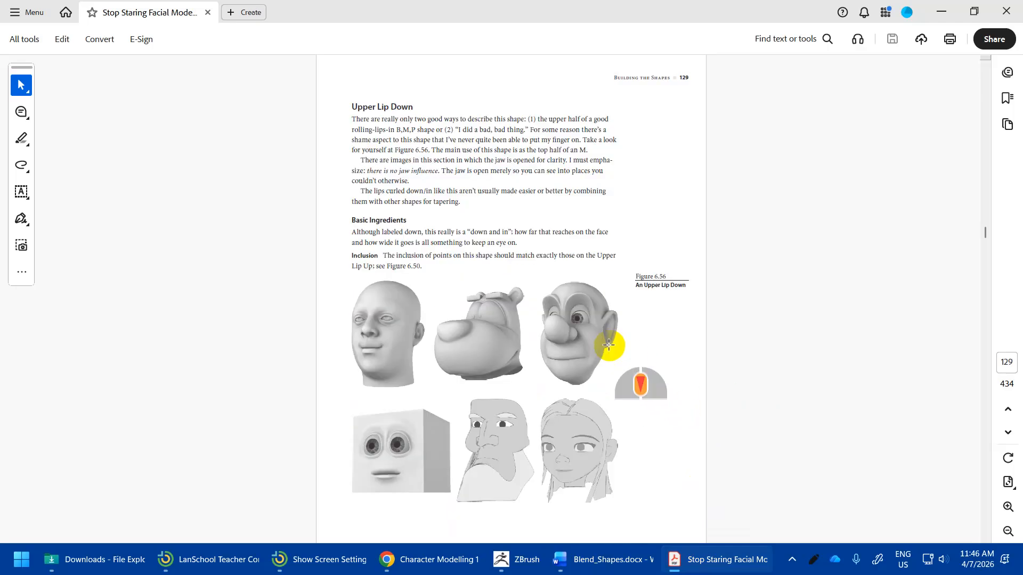
{"action": "scroll", "coordinate": [608, 345], "scroll_direction": "down", "scroll_amount": 12}
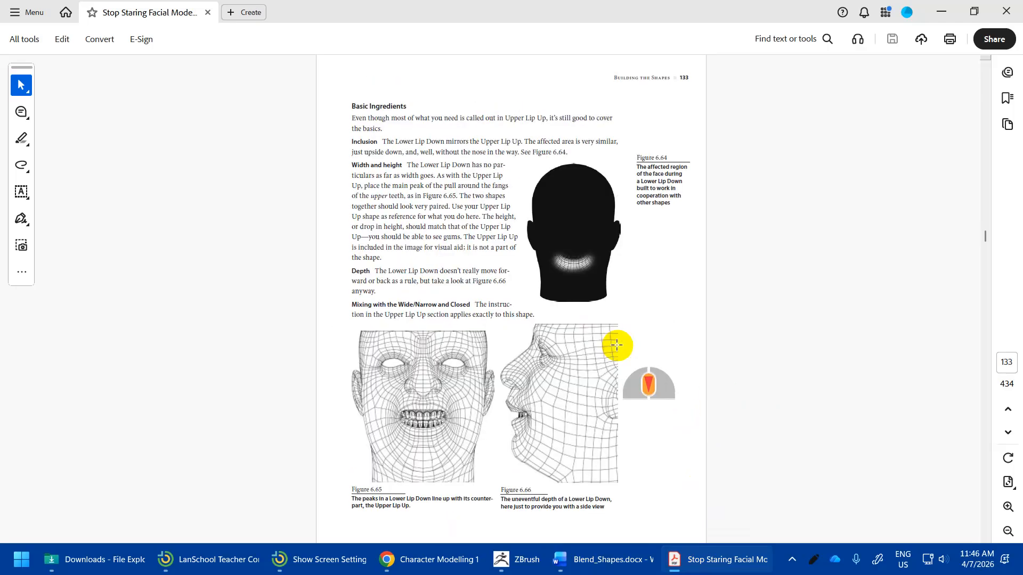
{"action": "scroll", "coordinate": [617, 345], "scroll_direction": "down", "scroll_amount": 9}
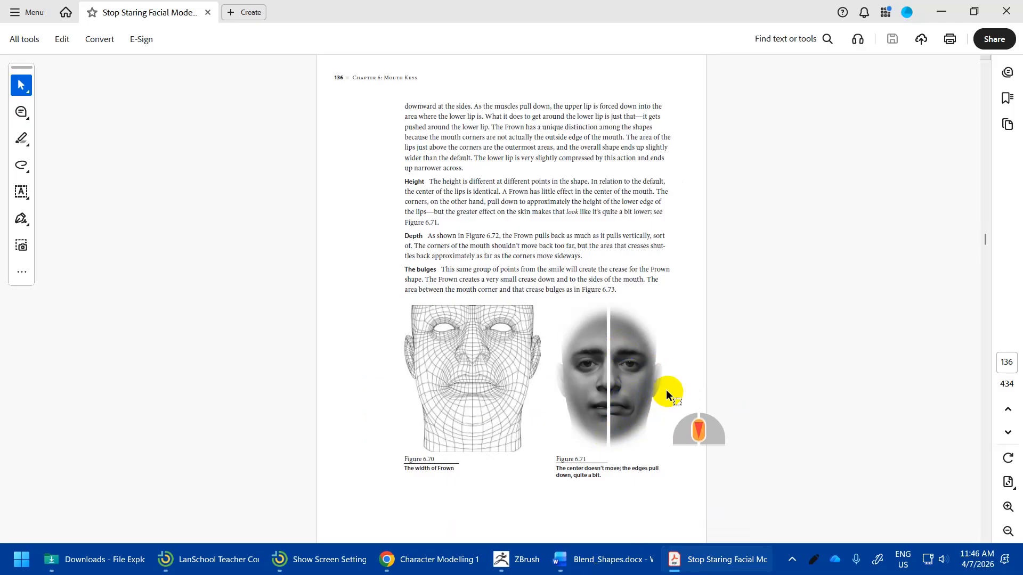
{"action": "key", "text": "alt+Tab"}
{"action": "left_click", "coordinate": [503, 571]}
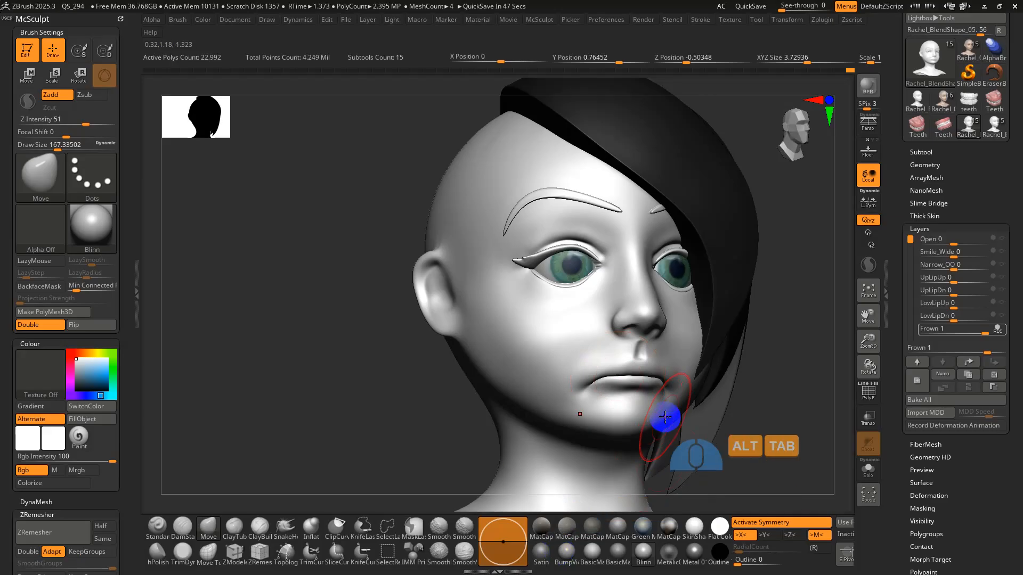
- Try carving a small curved crease below the mouth corners with DamStandard at a draw size of about 39, using the wireframe as guide
{"action": "mouse_move", "coordinate": [685, 374]}
{"action": "right_mouse_down"}
{"action": "mouse_move", "coordinate": [661, 363]}
{"action": "mouse_move", "coordinate": [666, 411]}
{"action": "mouse_move", "coordinate": [712, 366]}
{"action": "mouse_move", "coordinate": [702, 384]}
{"action": "right_mouse_up"}
{"action": "key", "text": "shift+f"}
{"action": "key", "text": "s"}
{"action": "left_click_drag", "start_coordinate": [682, 369], "coordinate": [645, 369]}
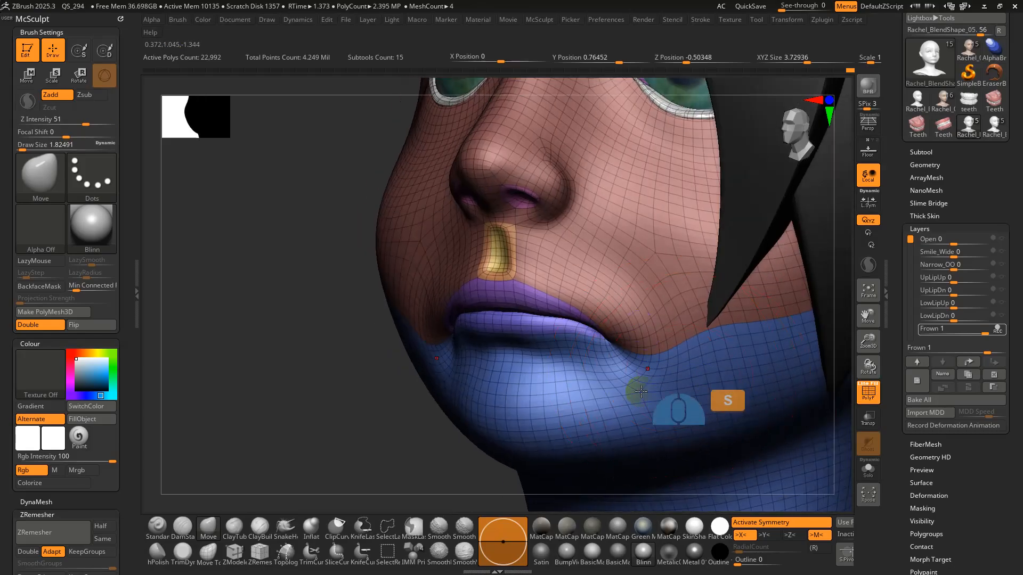
{"action": "key", "text": "shift+f"}
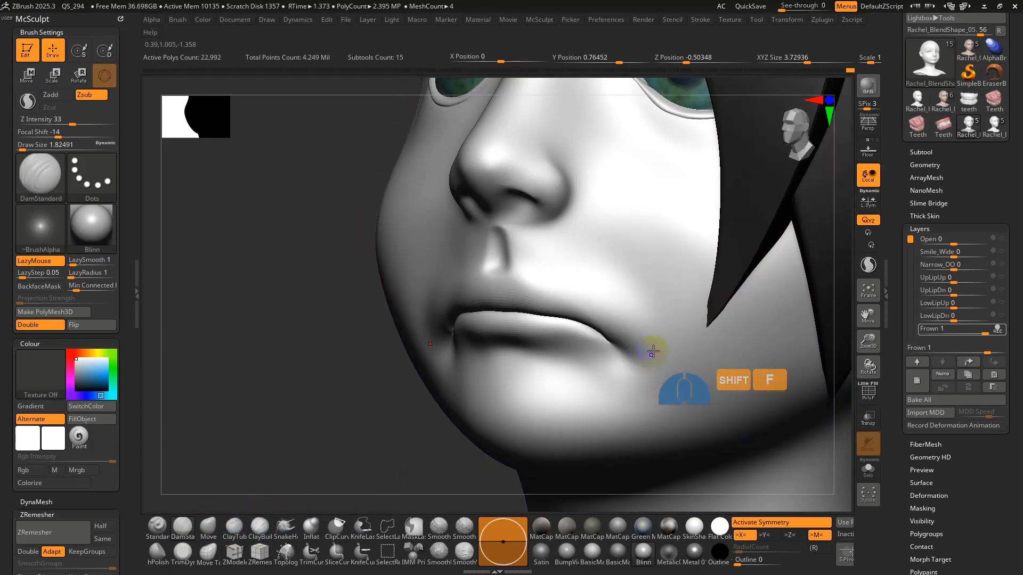
{"action": "left_click", "coordinate": [660, 354]}
{"action": "key", "text": "shift+f"}
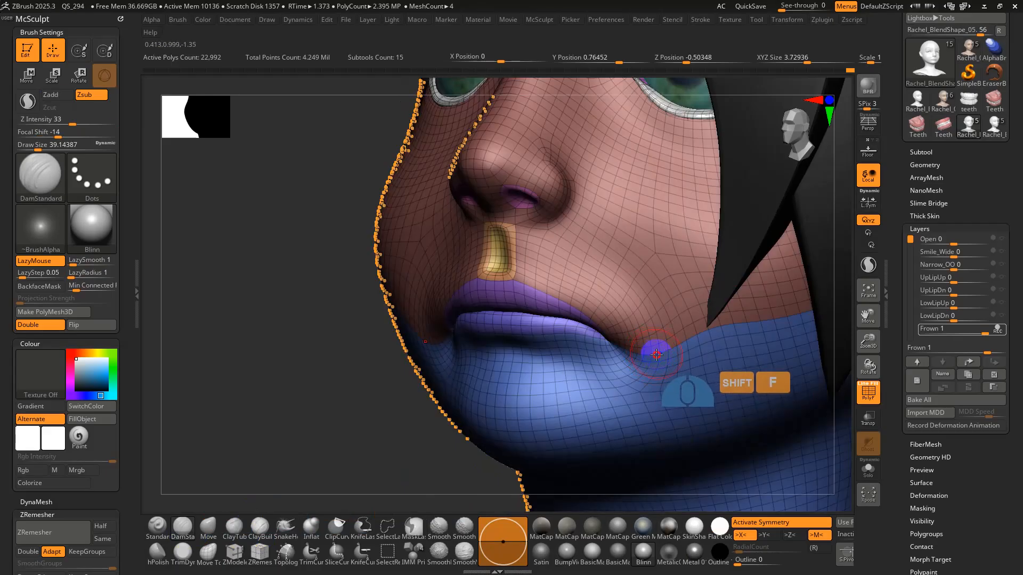
{"action": "mouse_move", "coordinate": [656, 354]}
{"action": "left_mouse_down"}
{"action": "mouse_move", "coordinate": [613, 394]}
{"action": "mouse_move", "coordinate": [693, 379]}
{"action": "left_mouse_up"}
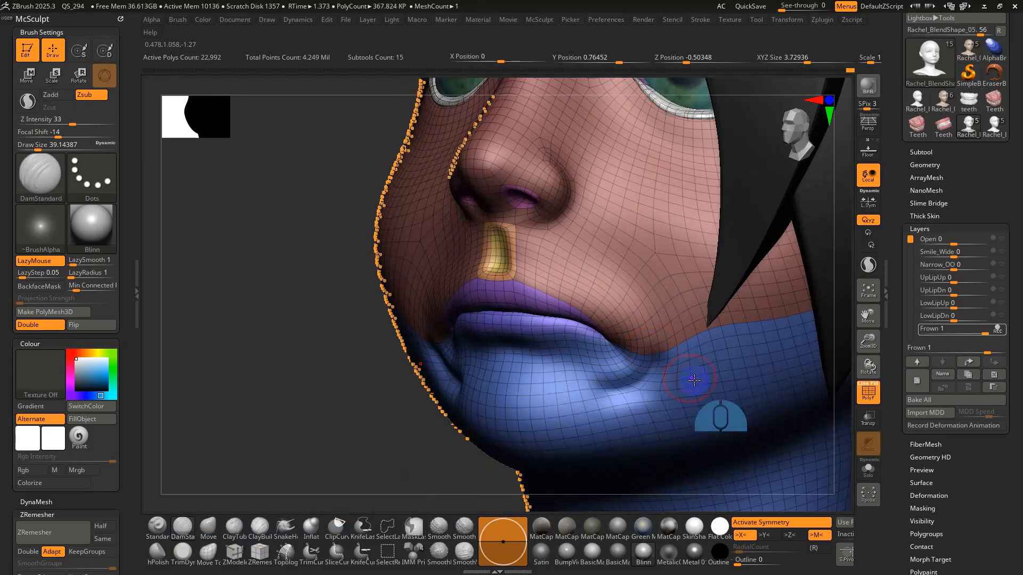
{"action": "key", "text": "shift+f"}
{"action": "right_click_drag", "start_coordinate": [694, 380], "coordinate": [673, 352]}
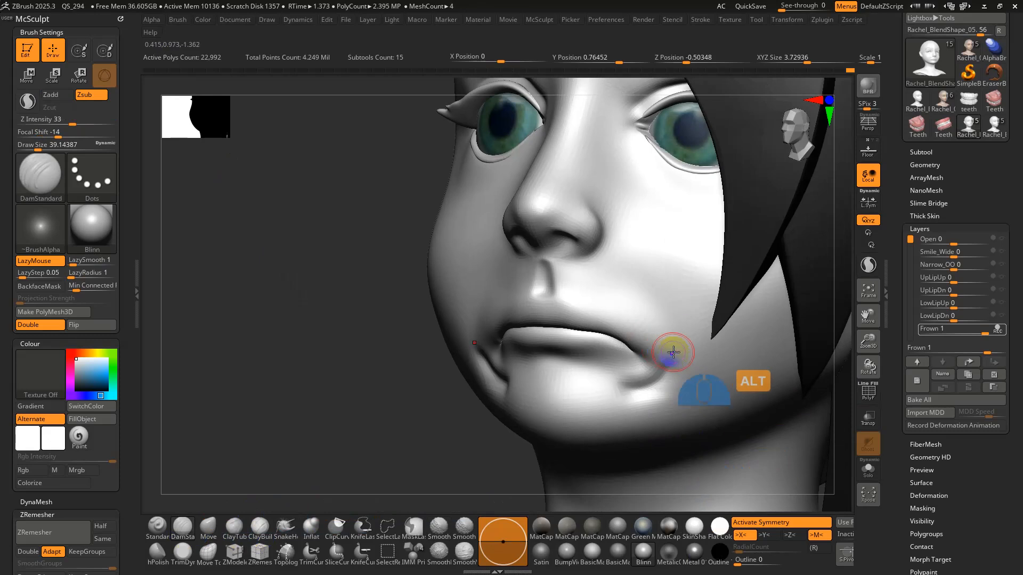
- Soften the creases at the mouth corners with the Smooth brush at a draw size of about 51
{"action": "key", "text": "s"}
{"action": "mouse_move", "coordinate": [673, 352]}
{"action": "left_mouse_down"}
{"action": "mouse_move", "coordinate": [685, 354]}
{"action": "mouse_move", "coordinate": [650, 395]}
{"action": "mouse_move", "coordinate": [642, 362]}
{"action": "left_mouse_up"}
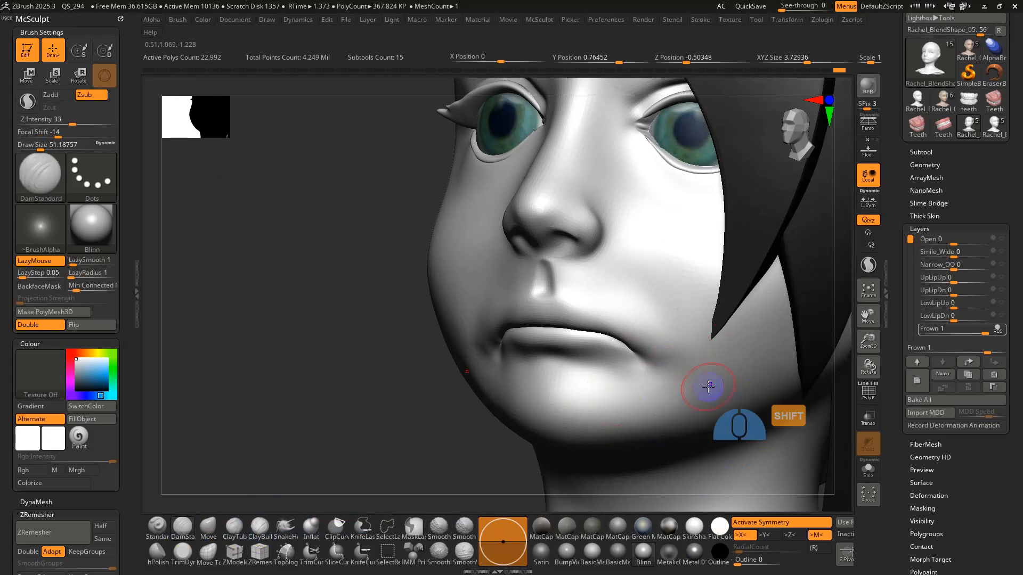
{"action": "right_click_drag", "start_coordinate": [708, 371], "coordinate": [747, 378]}
{"action": "left_click_drag", "start_coordinate": [489, 357], "coordinate": [496, 366], "text": "shift"}
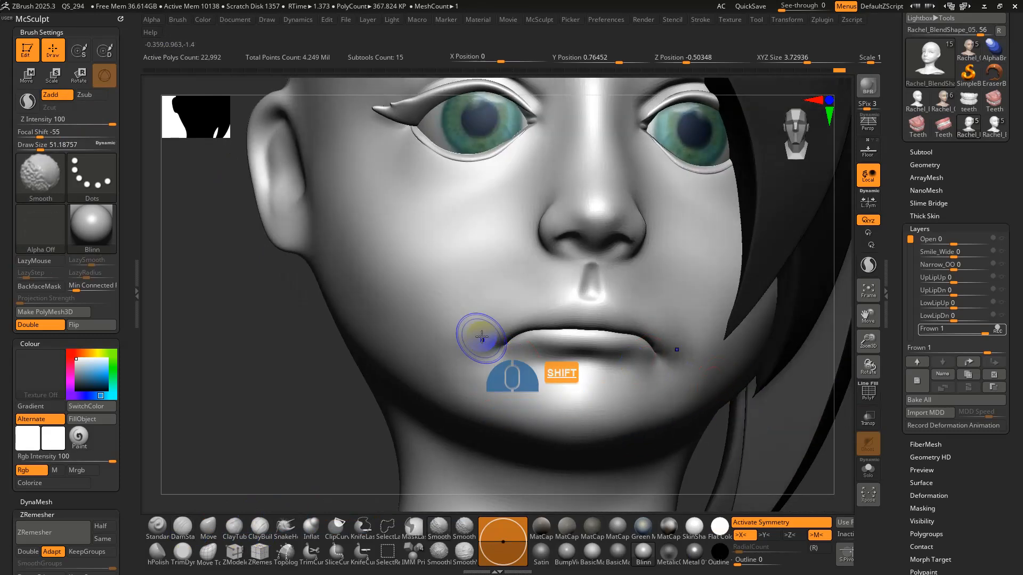
{"action": "right_click_drag", "start_coordinate": [513, 366], "coordinate": [505, 302], "text": "alt"}
- Combine the jaw opening with the frown by setting the Open layer to about 0.36 and the Frown layer to about 0.49
{"action": "right_click_drag", "start_coordinate": [692, 330], "coordinate": [740, 301]}
{"action": "left_click_drag", "start_coordinate": [952, 240], "coordinate": [966, 240]}
{"action": "left_click", "coordinate": [959, 264]}
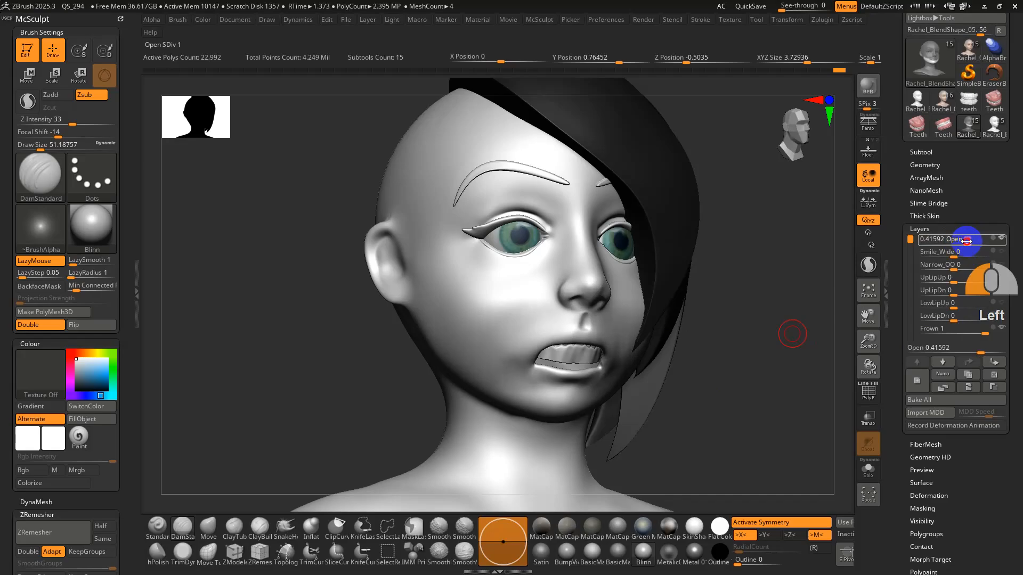
{"action": "left_click", "coordinate": [979, 330]}
{"action": "mouse_move", "coordinate": [979, 332]}
{"action": "left_mouse_down"}
{"action": "mouse_move", "coordinate": [953, 331]}
{"action": "mouse_move", "coordinate": [965, 329]}
{"action": "left_mouse_up"}
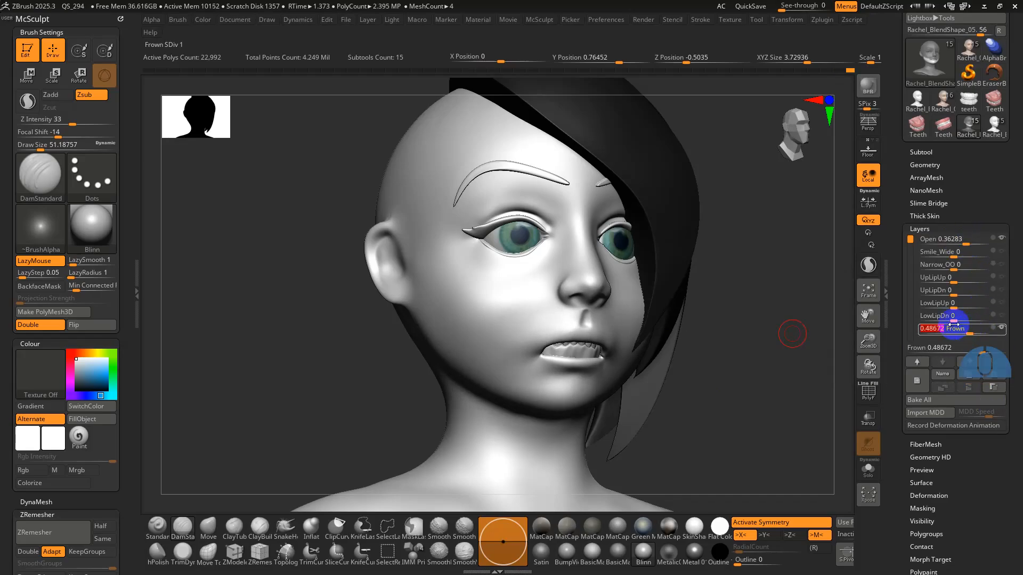
- Set the Teeth1 subtool's JawOpen layer to about 0.47 and make the head the active subtool again
{"action": "left_click", "coordinate": [586, 346], "text": "alt"}
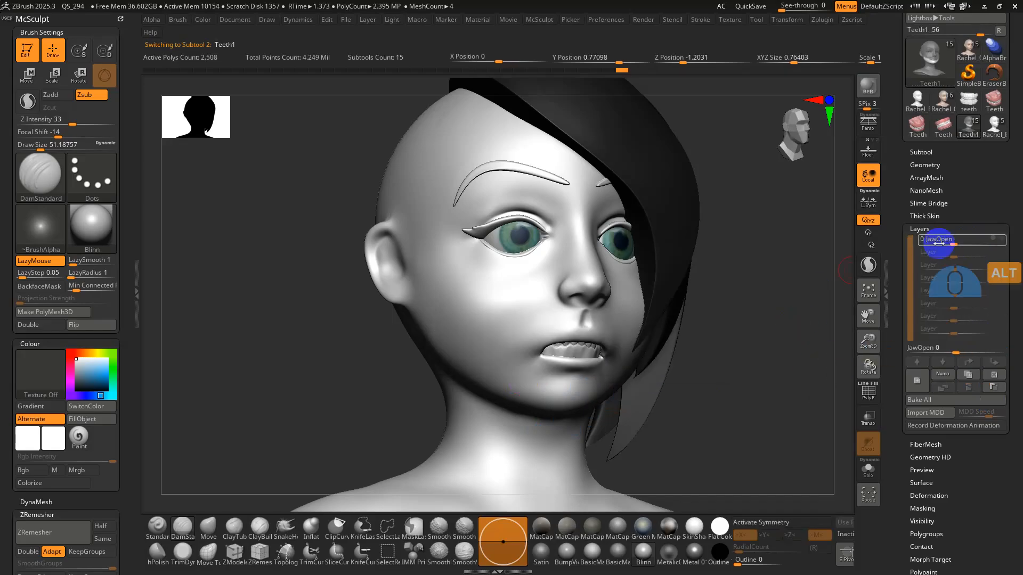
{"action": "left_click_drag", "start_coordinate": [961, 242], "coordinate": [966, 242]}
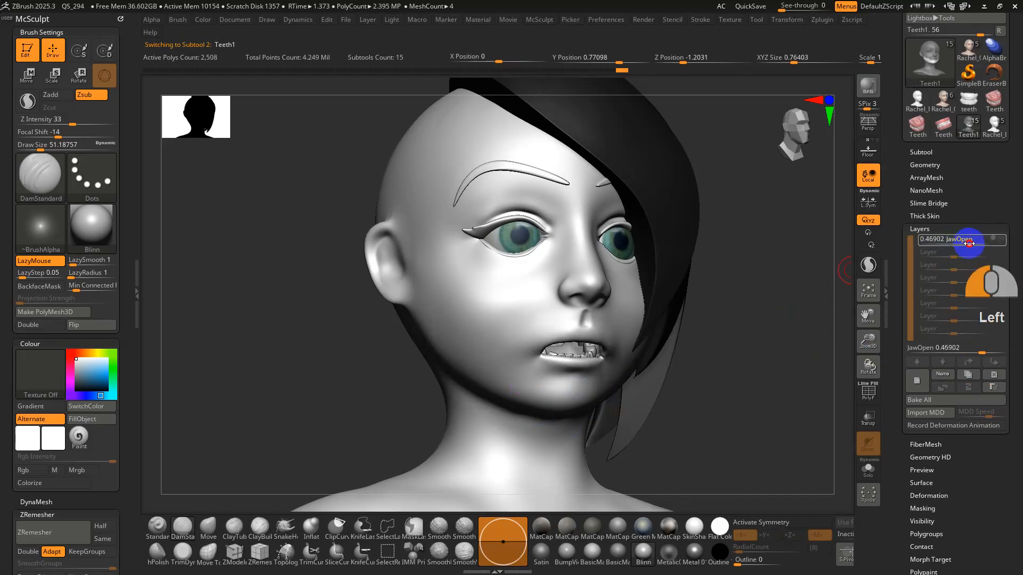
{"action": "left_click", "coordinate": [595, 339], "text": "alt"}
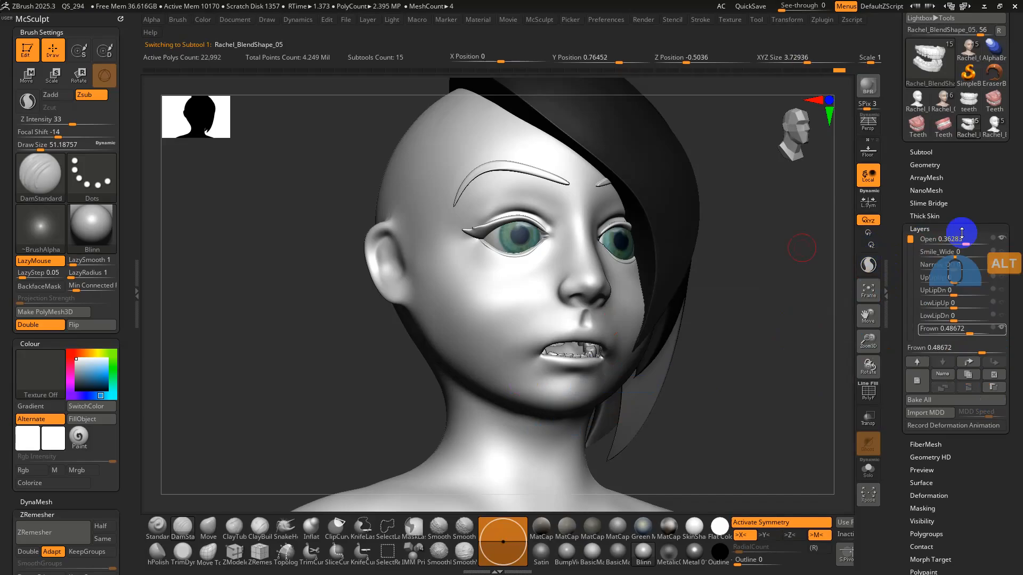
- Set the head's Frown layer to 1 and its Open layer to about 0.38
{"action": "left_click_drag", "start_coordinate": [960, 240], "coordinate": [964, 241]}
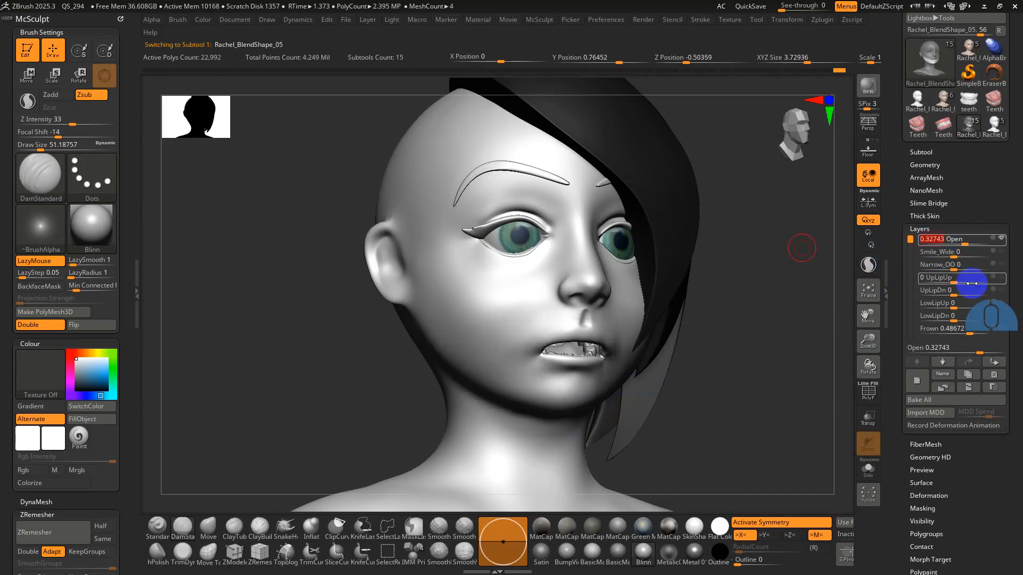
{"action": "left_click_drag", "start_coordinate": [965, 334], "coordinate": [992, 336]}
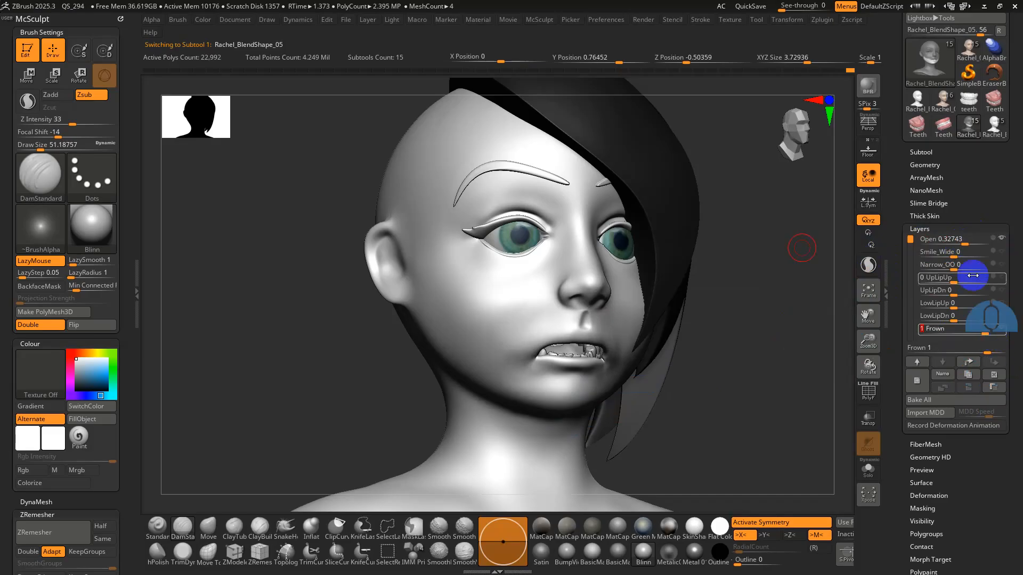
{"action": "left_click_drag", "start_coordinate": [962, 243], "coordinate": [967, 240]}
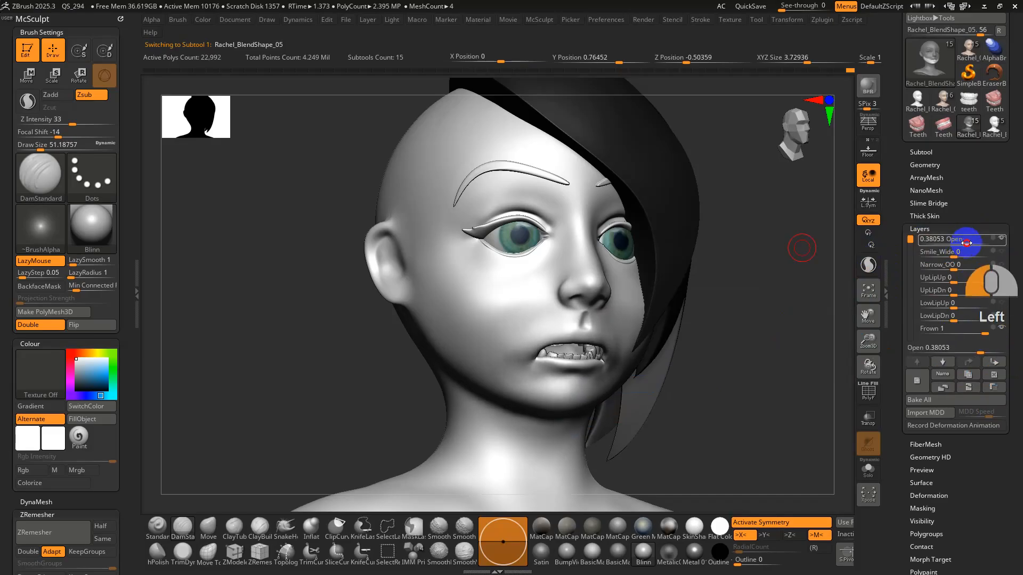
- Put the Frown layer in record mode and turn off Colorize on the head
{"action": "left_click", "coordinate": [1004, 330]}
{"action": "left_click", "coordinate": [995, 330]}
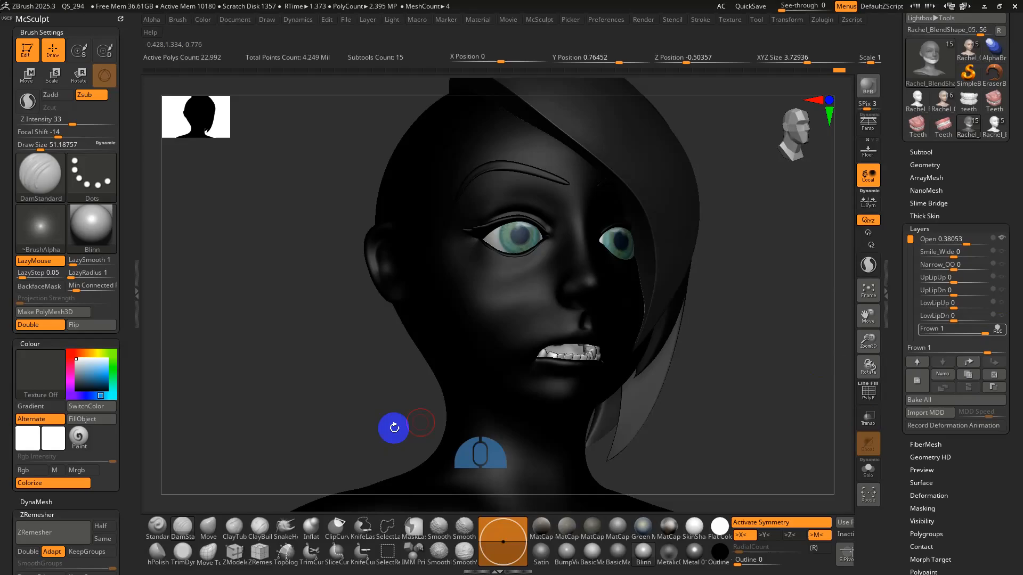
{"action": "left_click", "coordinate": [71, 483]}
- Smooth the skin around the mouth corners and below the lower lip on the Frown layer with the jaw partly open
{"action": "mouse_move", "coordinate": [554, 388]}
{"action": "right_mouse_down"}
{"action": "mouse_move", "coordinate": [532, 346]}
{"action": "mouse_move", "coordinate": [503, 346]}
{"action": "right_mouse_up"}
{"action": "mouse_move", "coordinate": [502, 347]}
{"action": "left_mouse_down", "text": "shift"}
{"action": "mouse_move", "coordinate": [524, 386]}
{"action": "mouse_move", "coordinate": [503, 373]}
{"action": "left_mouse_up", "text": "shift"}
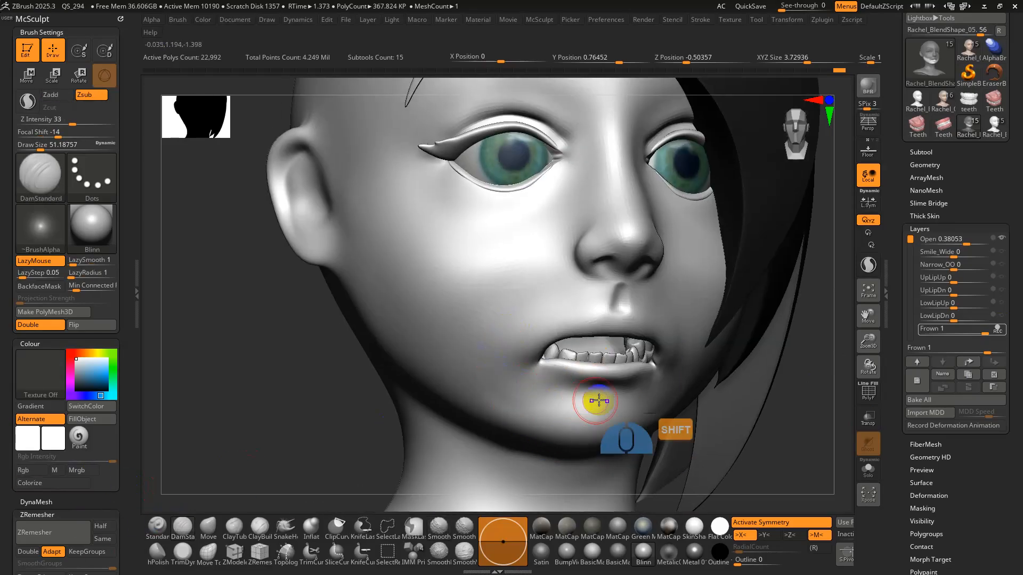
{"action": "mouse_move", "coordinate": [604, 402]}
{"action": "left_mouse_down", "text": "shift"}
{"action": "mouse_move", "coordinate": [548, 394]}
{"action": "mouse_move", "coordinate": [518, 410]}
{"action": "mouse_move", "coordinate": [550, 406]}
{"action": "left_mouse_up", "text": "shift"}
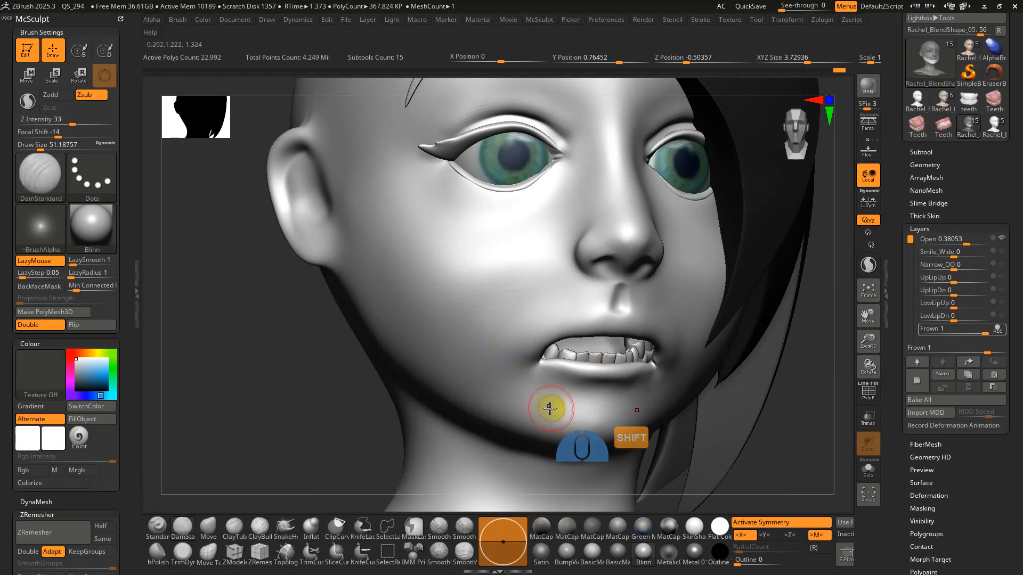
{"action": "mouse_move", "coordinate": [544, 406]}
{"action": "right_mouse_down", "text": "alt"}
{"action": "mouse_move", "coordinate": [521, 383]}
{"action": "mouse_move", "coordinate": [548, 373]}
{"action": "right_mouse_up", "text": "alt"}
{"action": "right_click_drag", "start_coordinate": [632, 364], "coordinate": [672, 352], "text": "alt"}
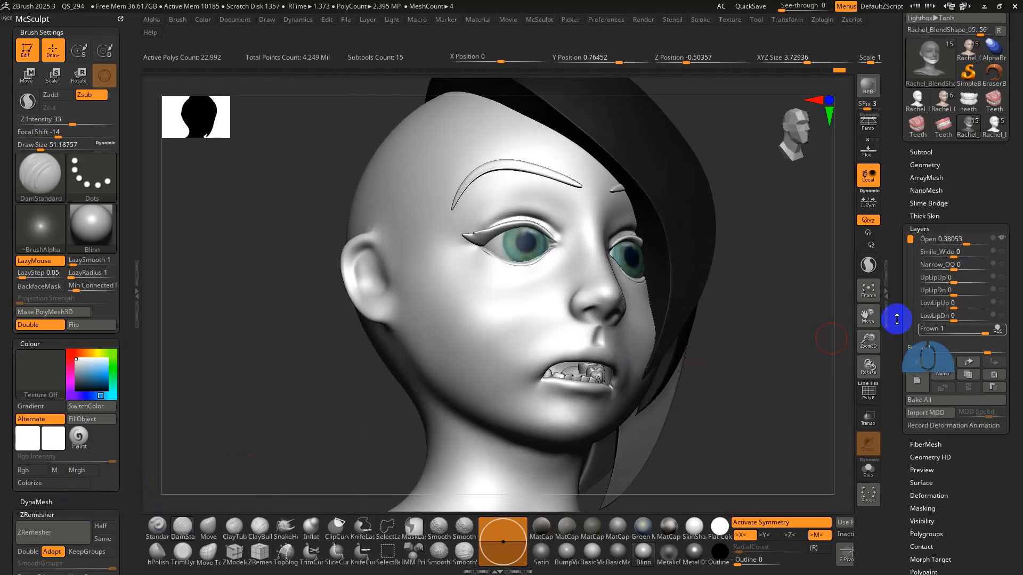
- Exit the Frown layer's record mode and return the Open and Frown layers to 0, testing the frown at varying strengths
{"action": "left_click", "coordinate": [954, 328]}
{"action": "left_click_drag", "start_coordinate": [965, 241], "coordinate": [955, 243]}
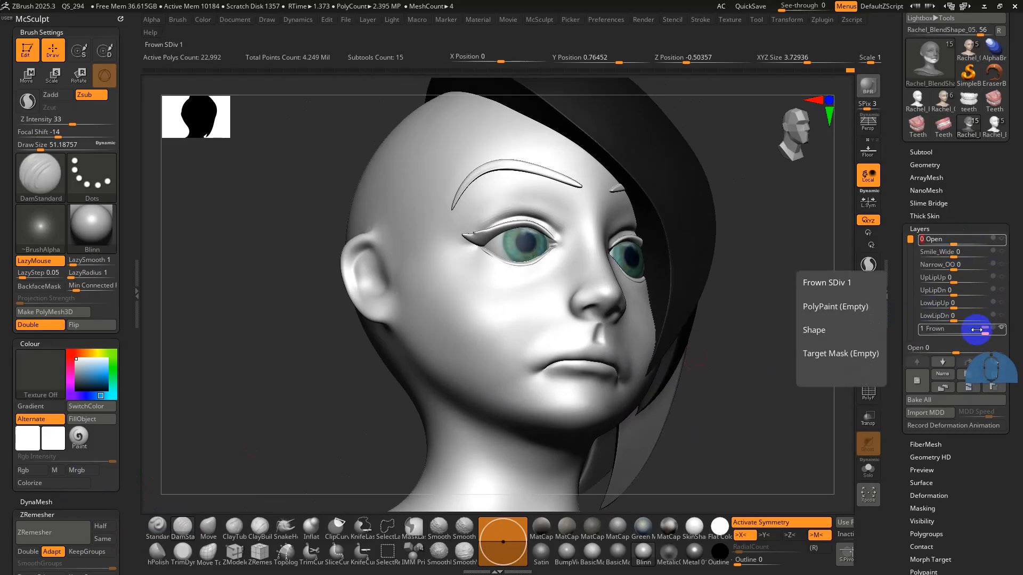
{"action": "mouse_move", "coordinate": [974, 329]}
{"action": "left_mouse_down"}
{"action": "mouse_move", "coordinate": [964, 334]}
{"action": "mouse_move", "coordinate": [981, 338]}
{"action": "mouse_move", "coordinate": [962, 334]}
{"action": "mouse_move", "coordinate": [981, 333]}
{"action": "left_mouse_up"}
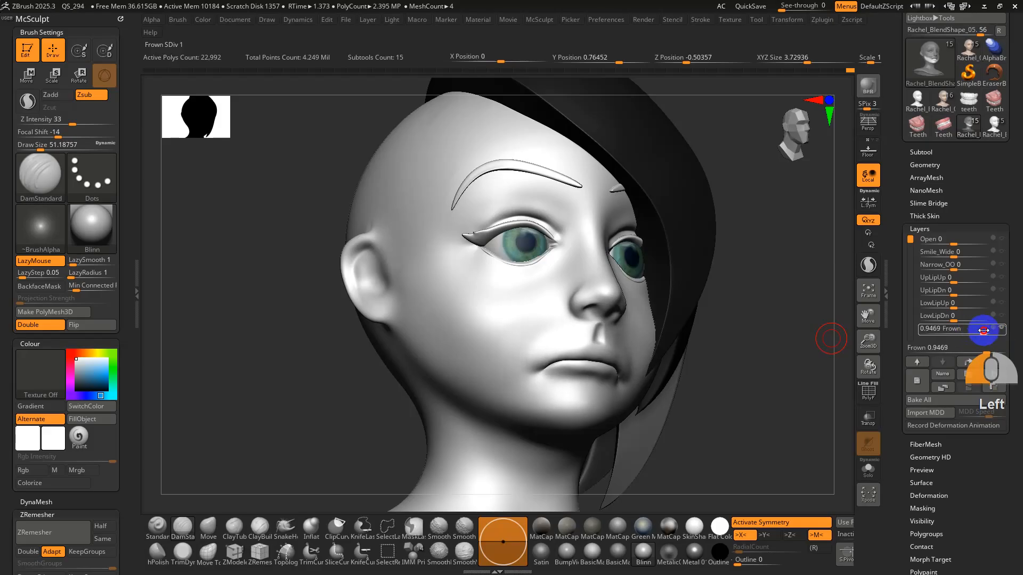
{"action": "left_click_drag", "start_coordinate": [692, 354], "coordinate": [862, 338], "text": "alt"}
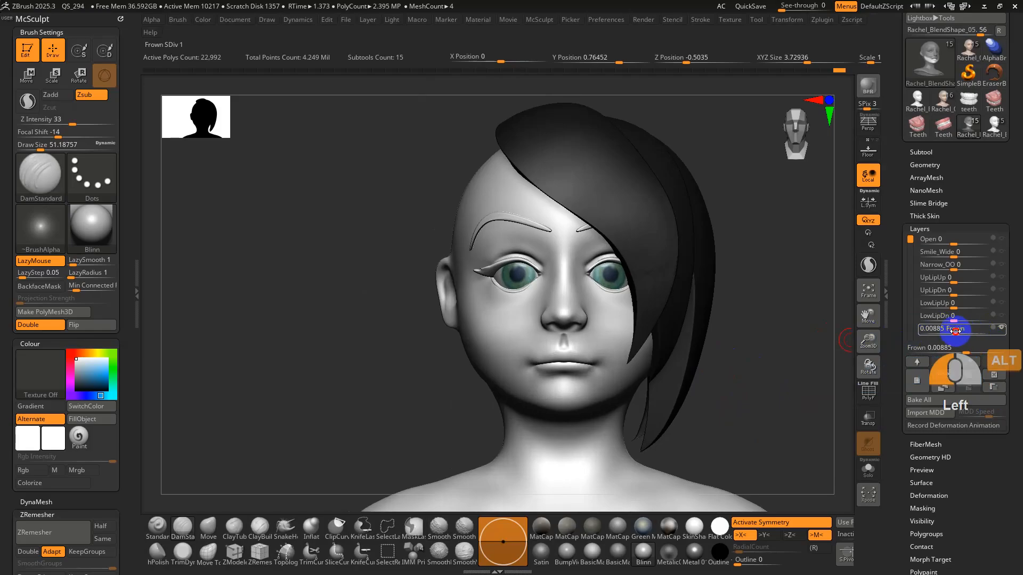
{"action": "left_click_drag", "start_coordinate": [954, 330], "coordinate": [953, 331]}
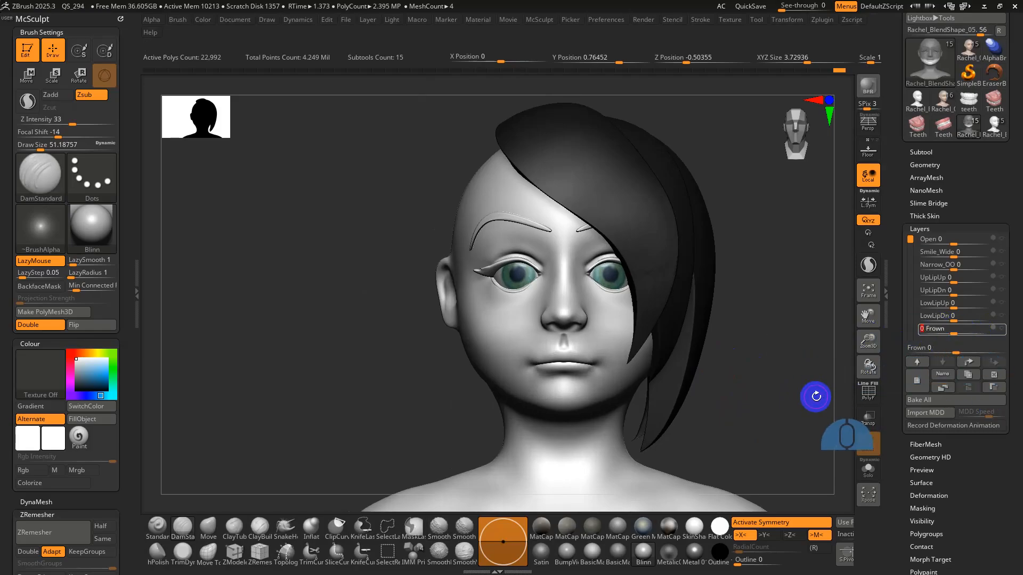